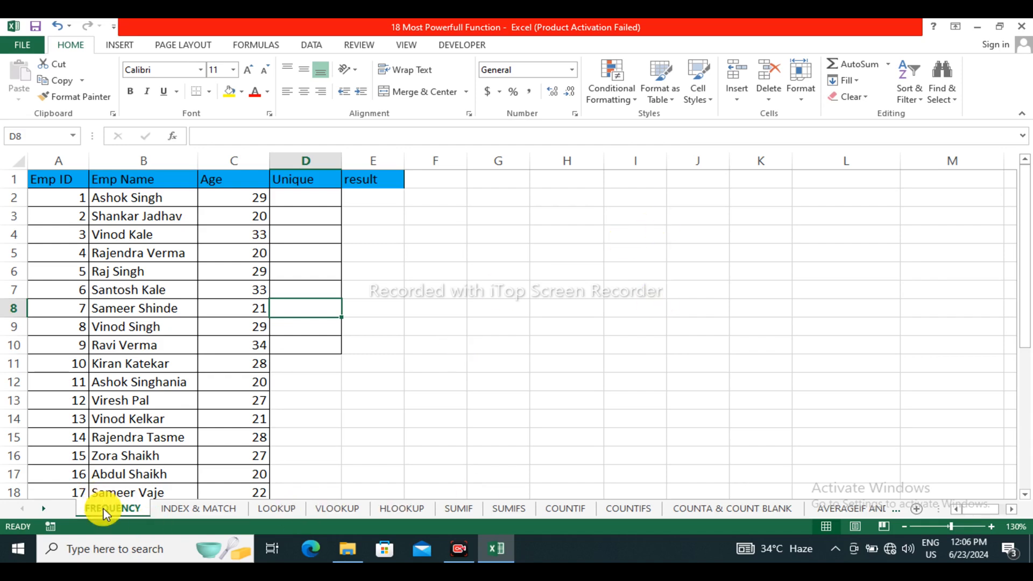
Step: Look over the employee table on the FREQUENCY sheet, examining the Emp ID, Emp Name and Age columns
key(super+equal)
key(super+equal)
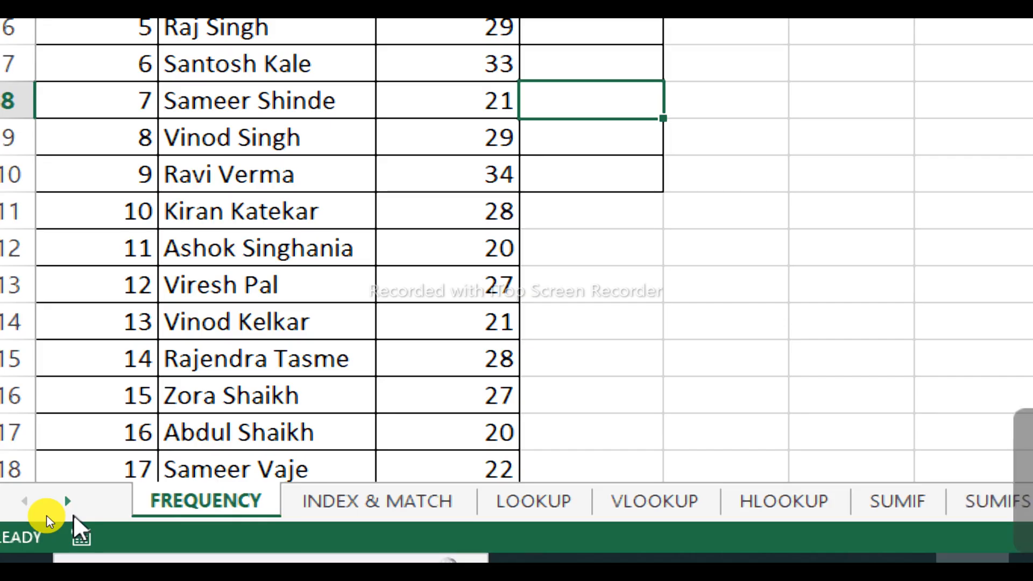
key(super+Escape)
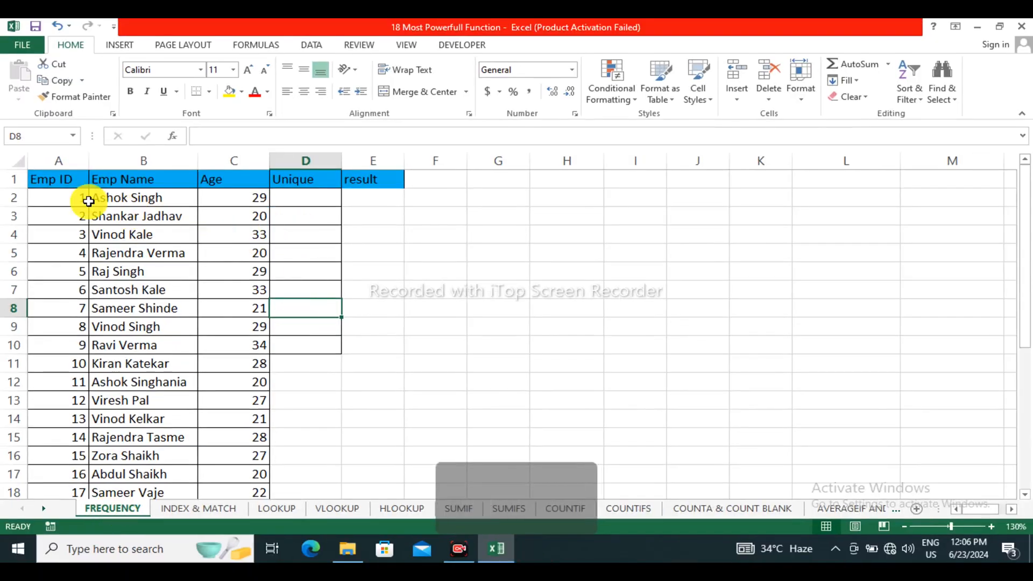
drag(72, 180, 278, 464)
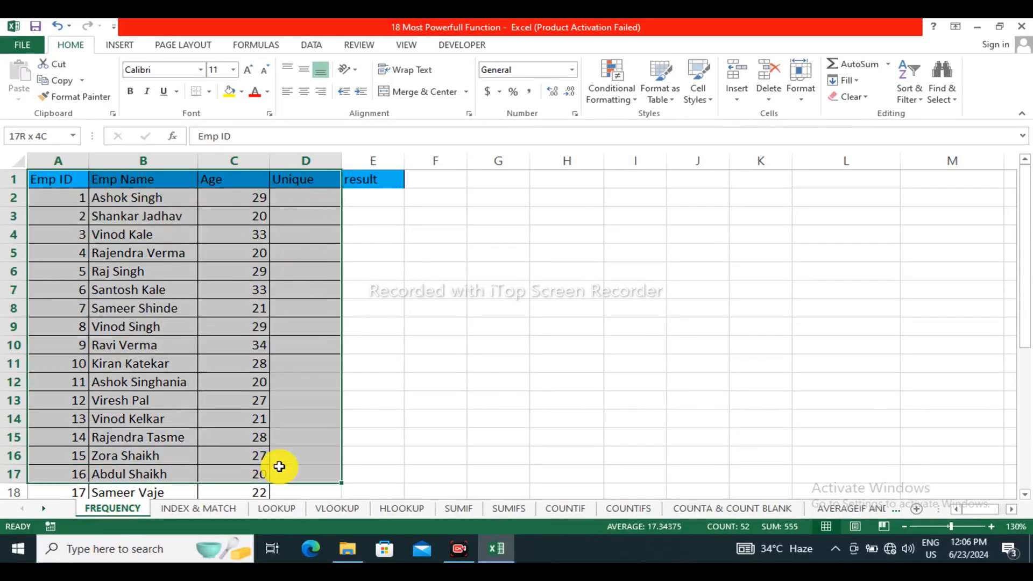
click(233, 345)
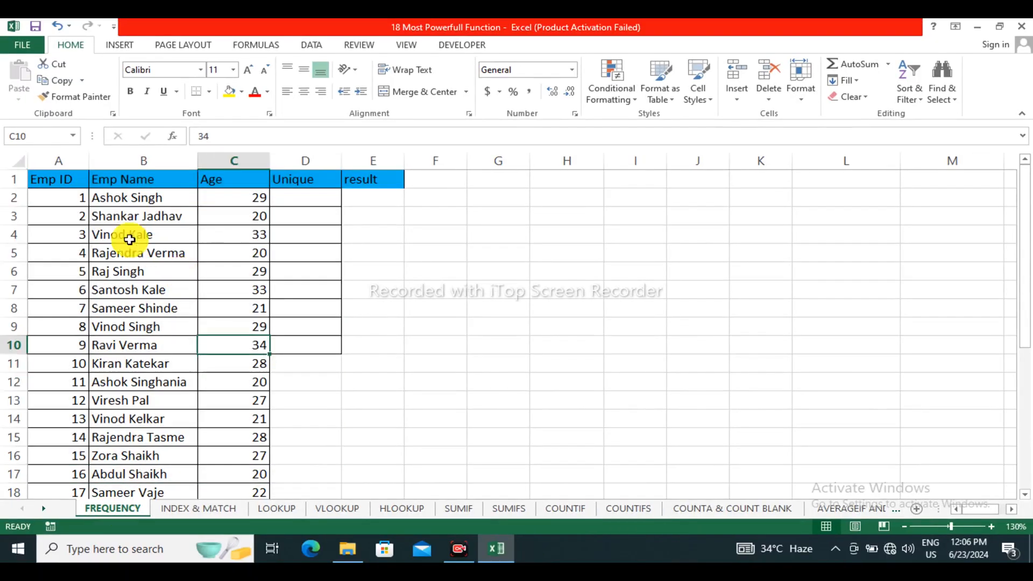
click(60, 160)
click(127, 154)
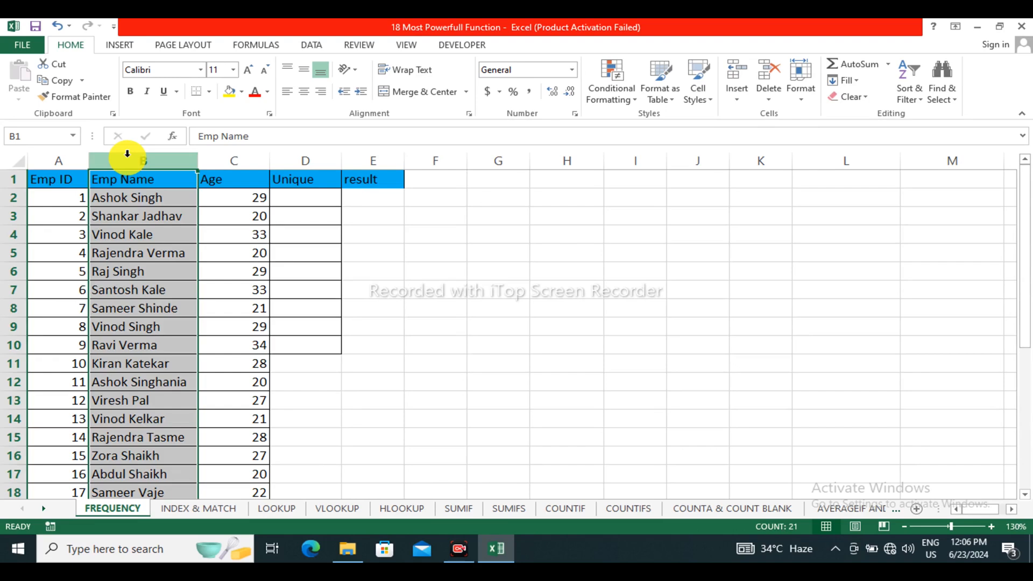
click(225, 155)
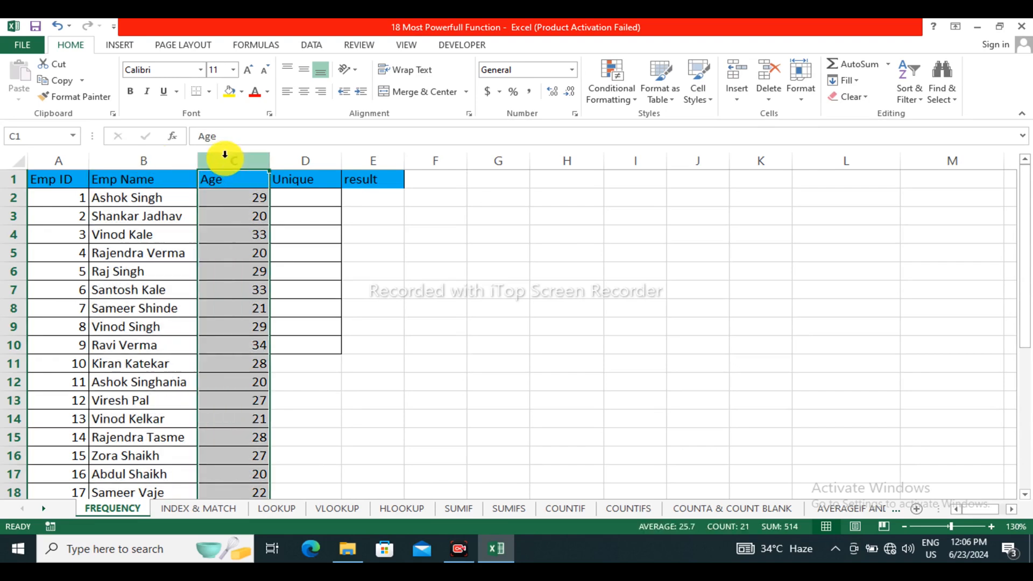
Step: Examine the individual Age entries row by row against the empty Unique column beside them
click(281, 196)
click(242, 200)
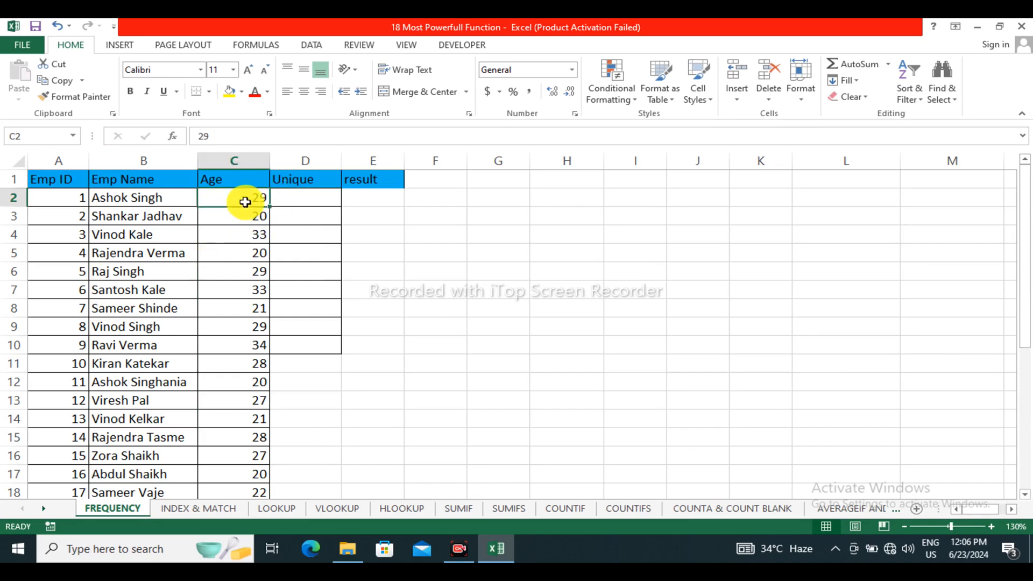
click(305, 194)
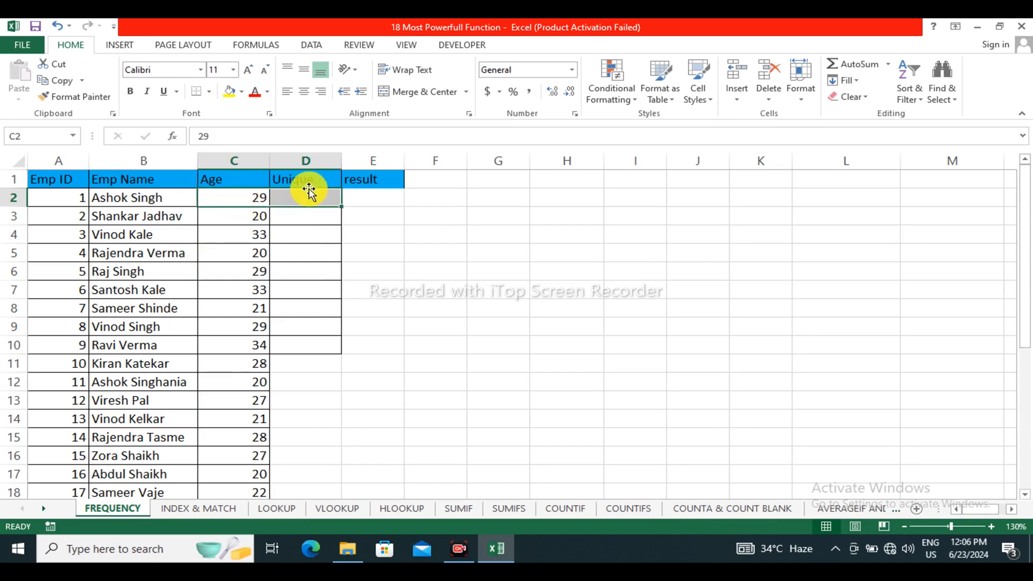
click(268, 218)
drag(269, 217, 300, 216)
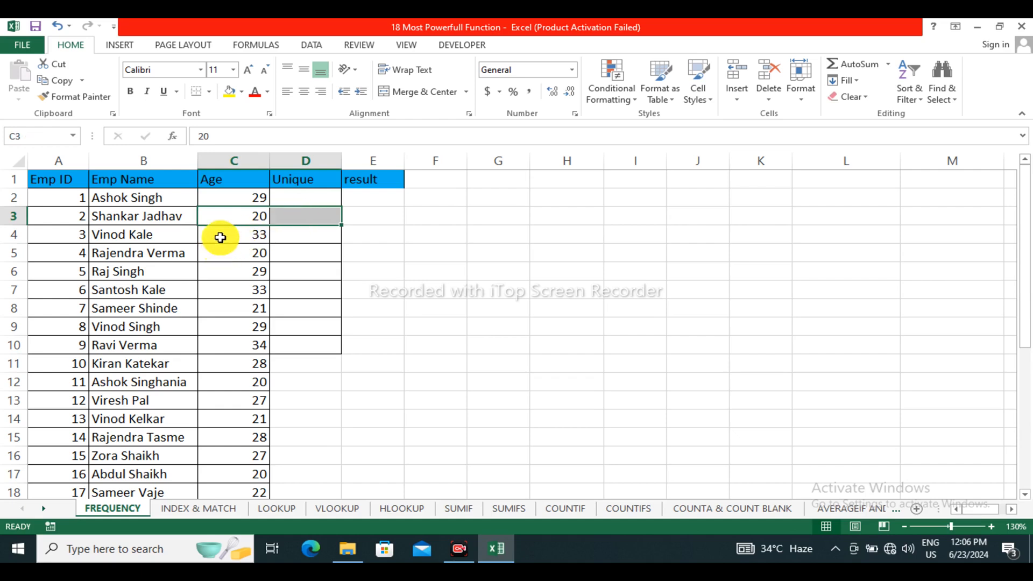
drag(219, 237, 272, 226)
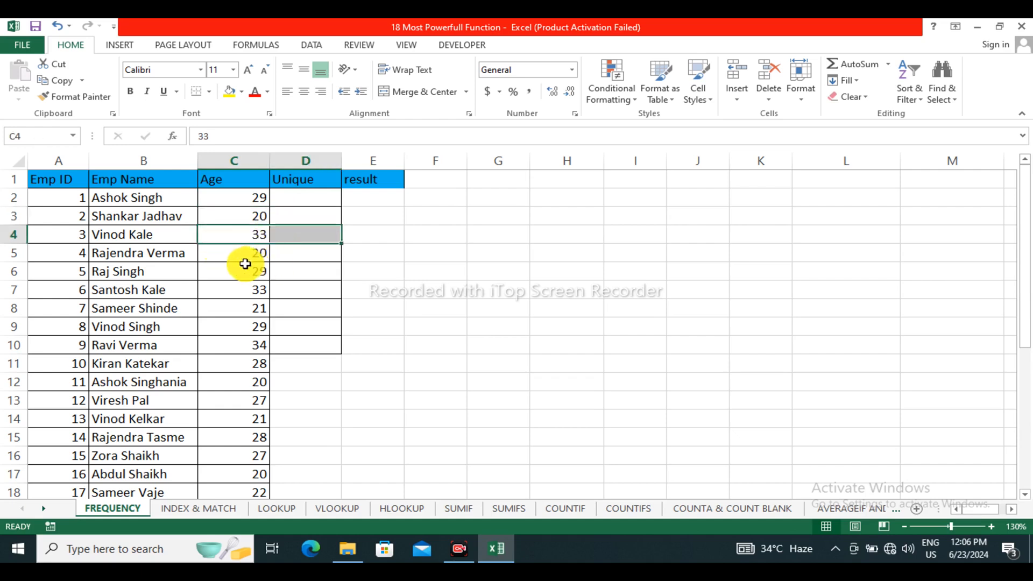
drag(240, 256, 350, 255)
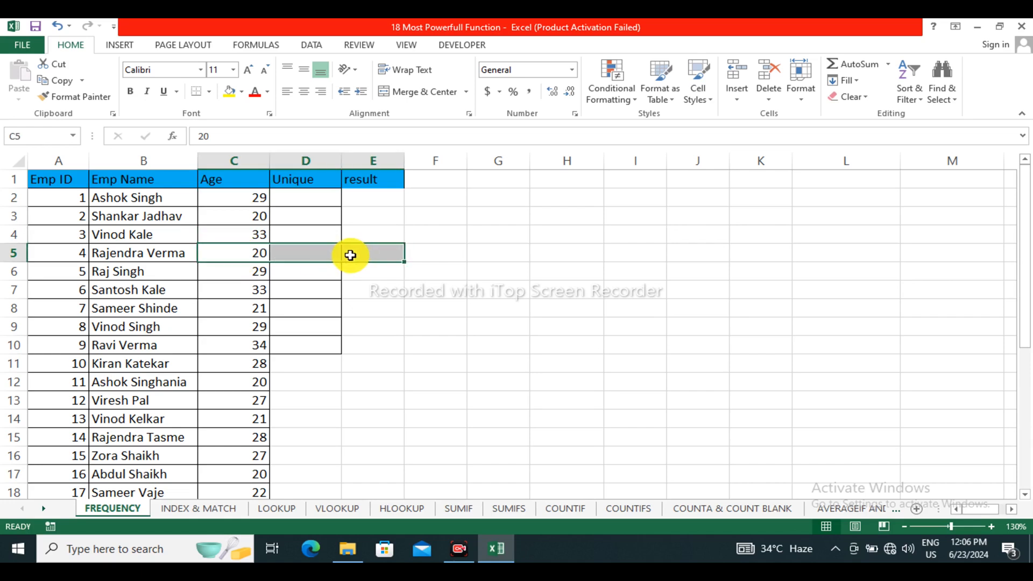
drag(300, 194, 319, 272)
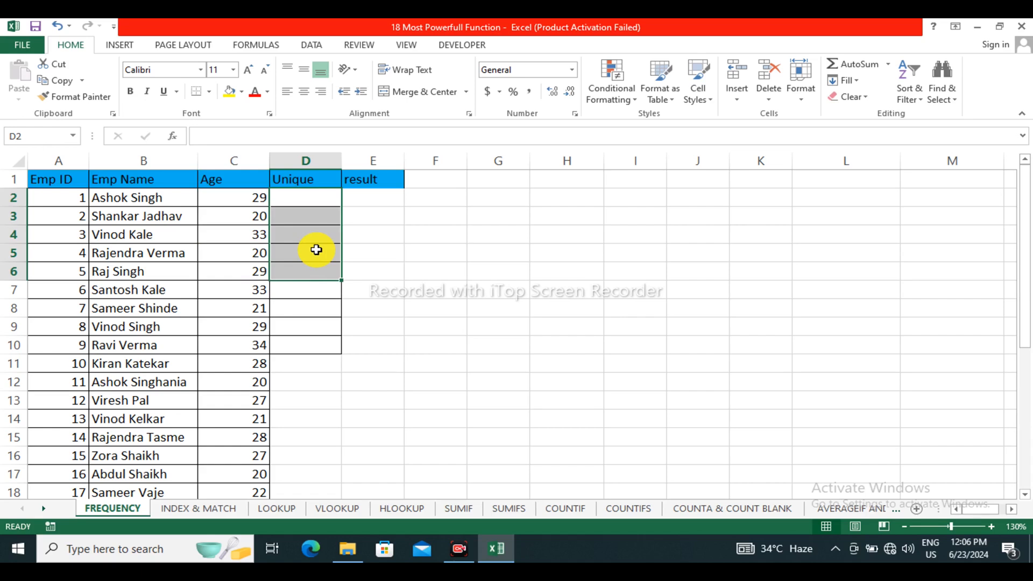
click(302, 268)
click(296, 199)
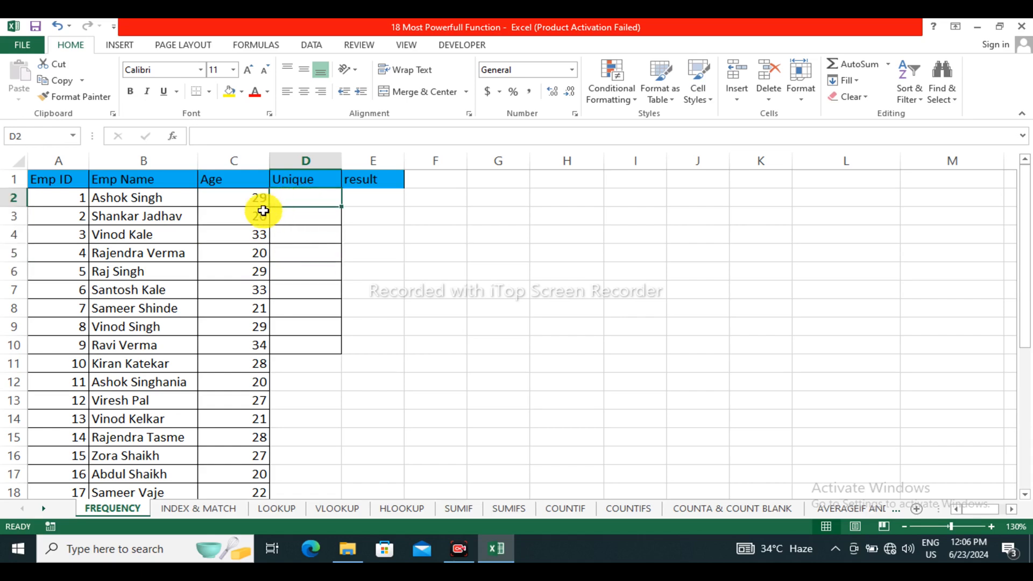
Step: Copy all the ages in C2:C21 into the Unique column starting at D2
drag(249, 203, 259, 457)
scroll(337, 411, up, 2)
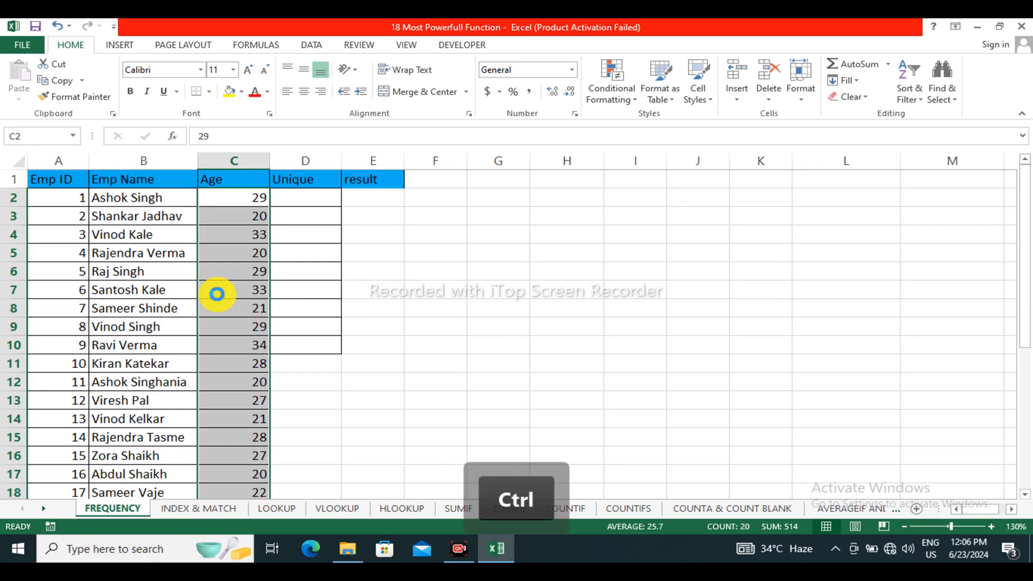
key(ctrl+c)
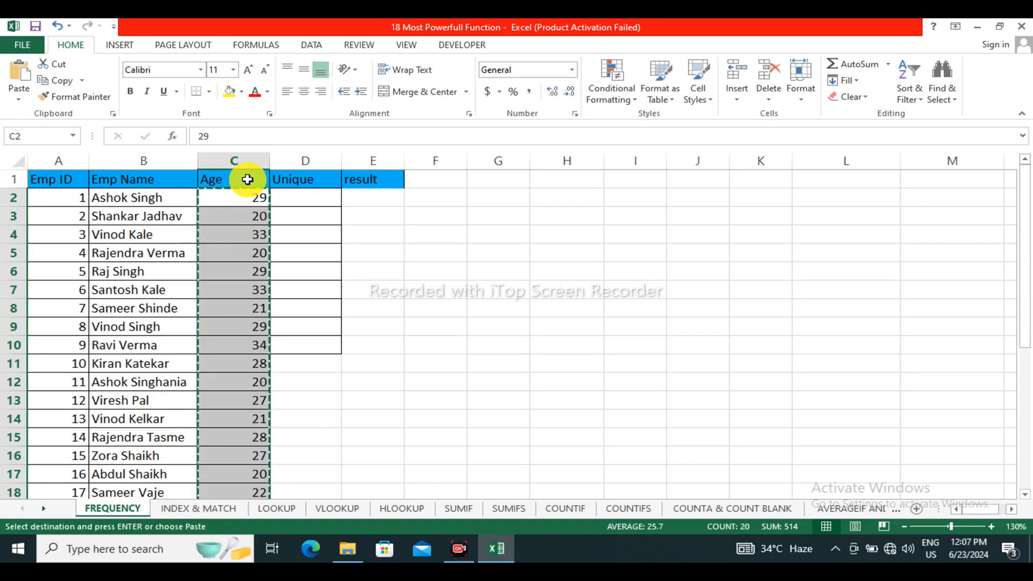
click(293, 195)
key(Return)
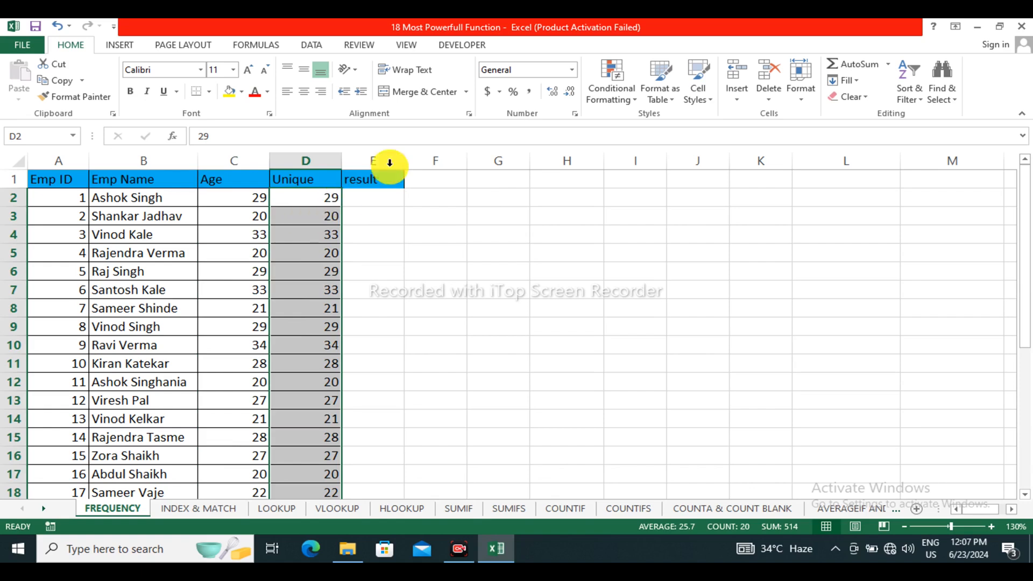
Step: Remove the duplicate values from the Unique column, continuing with the current selection only
click(311, 49)
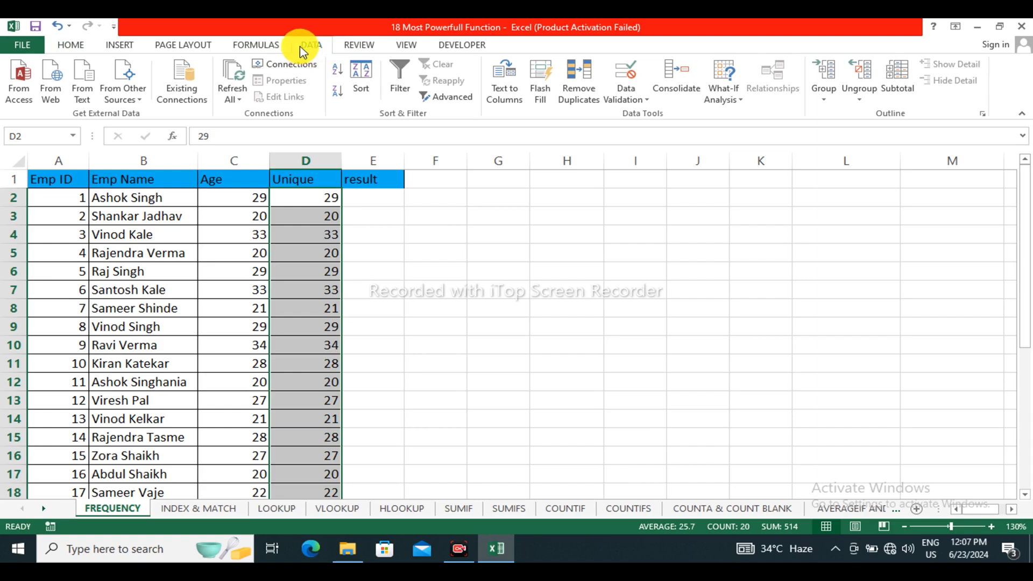
click(566, 97)
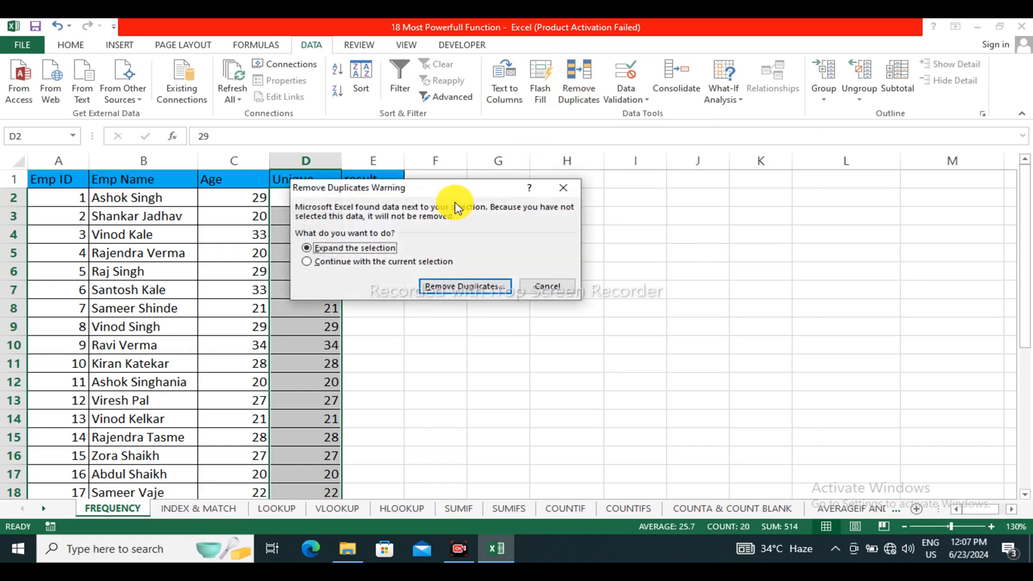
drag(450, 185, 557, 147)
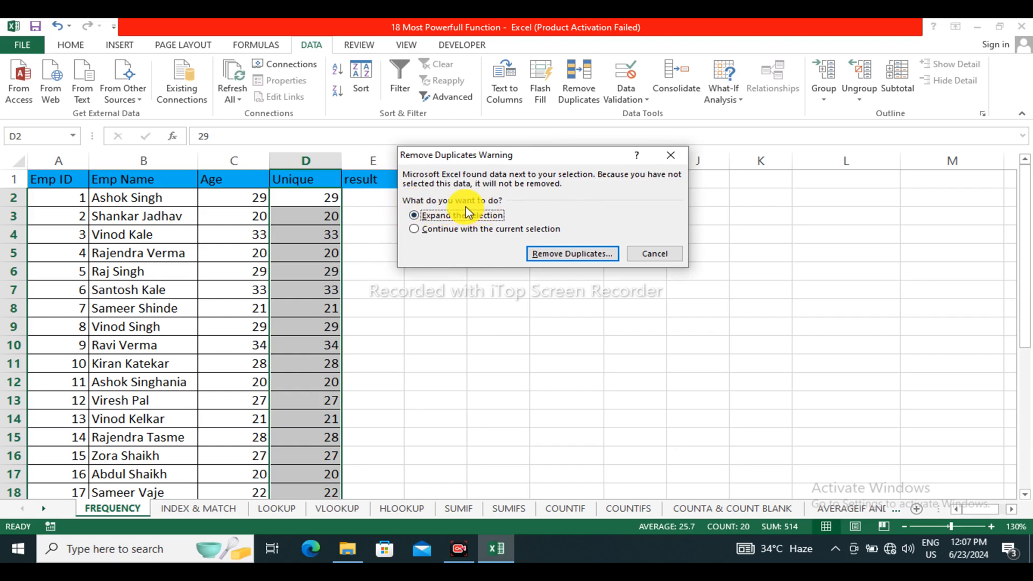
click(437, 230)
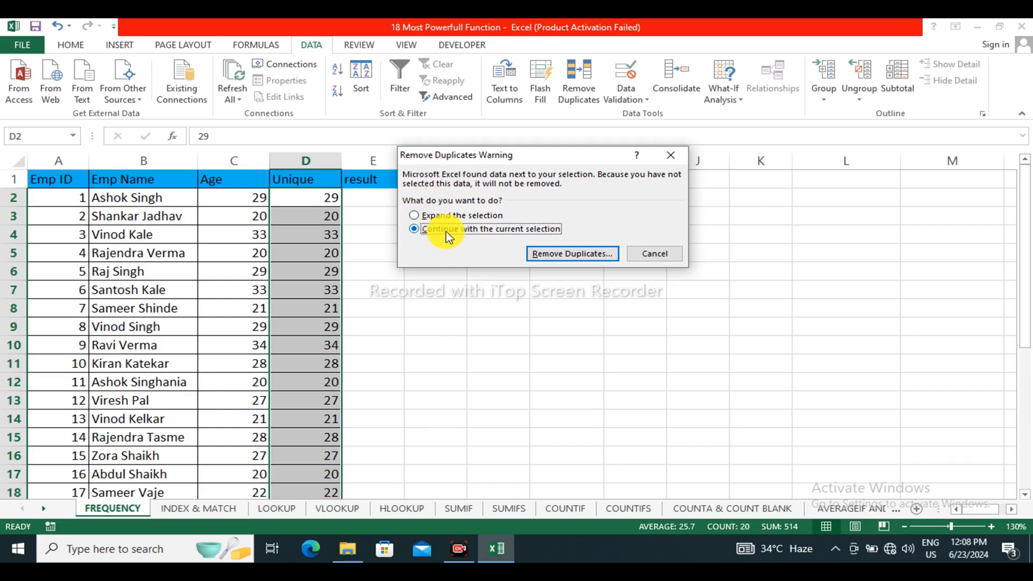
click(559, 256)
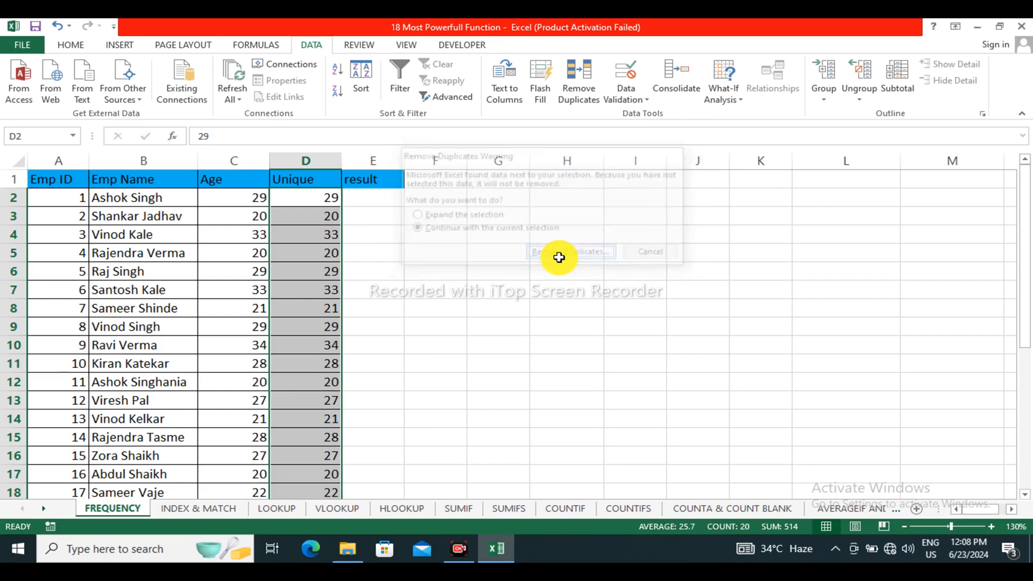
drag(469, 137, 479, 203)
click(616, 359)
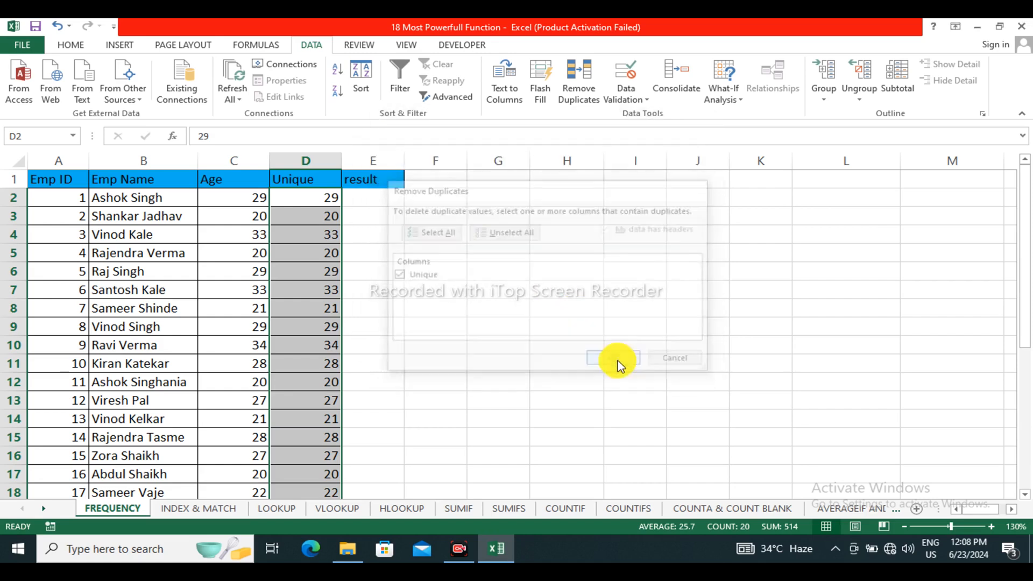
click(509, 321)
Step: Compare the deduplicated values in the Unique column with the repeated values in the Age column
drag(302, 199, 336, 330)
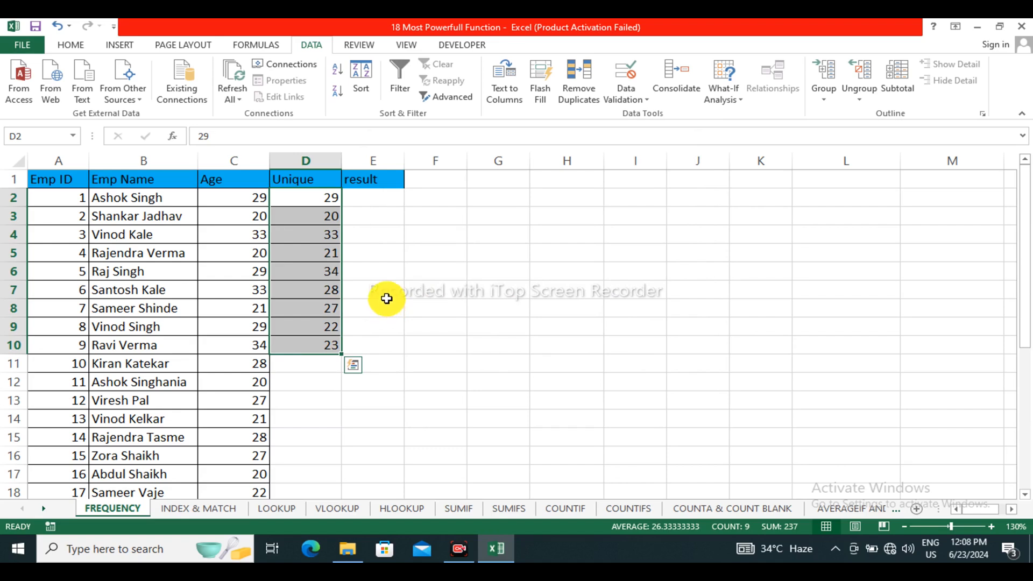
click(226, 201)
drag(256, 229, 261, 235)
click(275, 268)
click(317, 200)
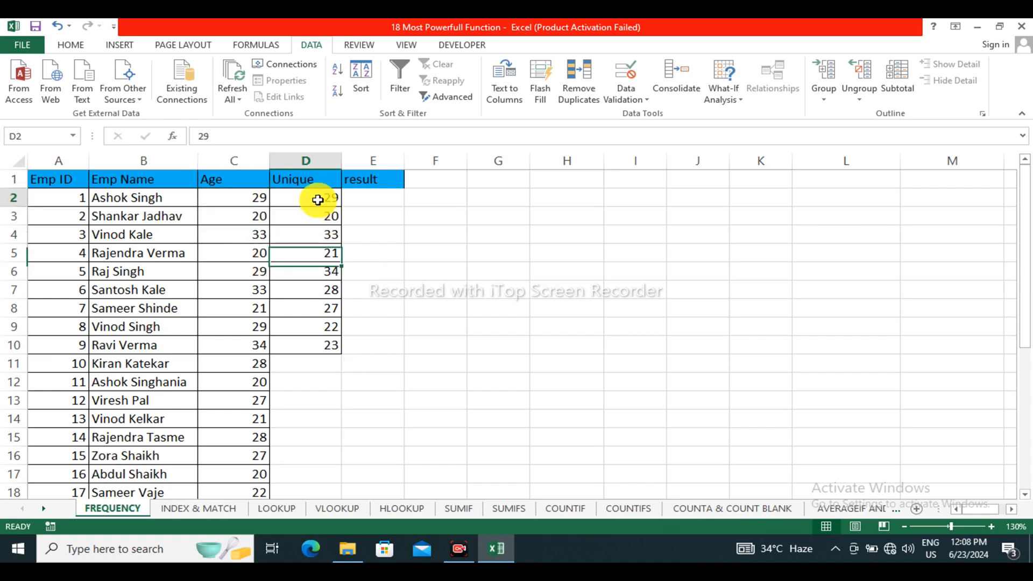
click(257, 221)
drag(253, 234, 255, 433)
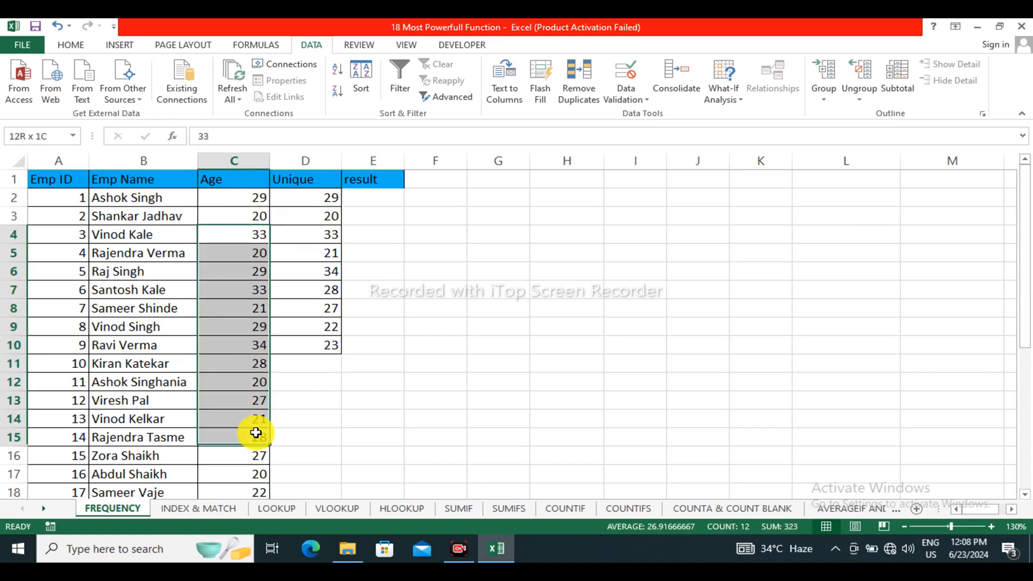
click(326, 221)
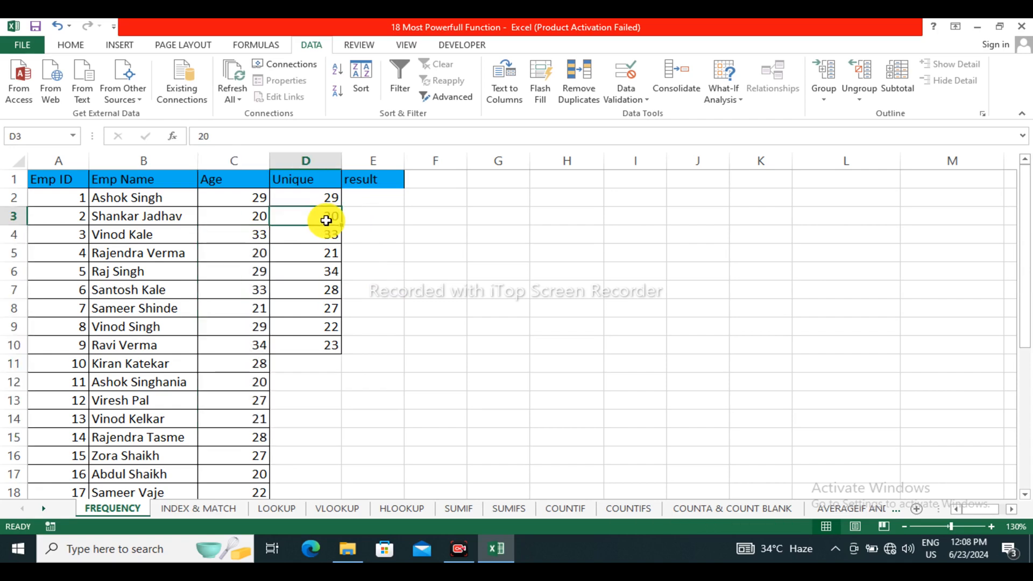
Step: Start a FREQUENCY formula in E2 with the ages in C2:C21 as the data array
click(372, 199)
text(=fre)
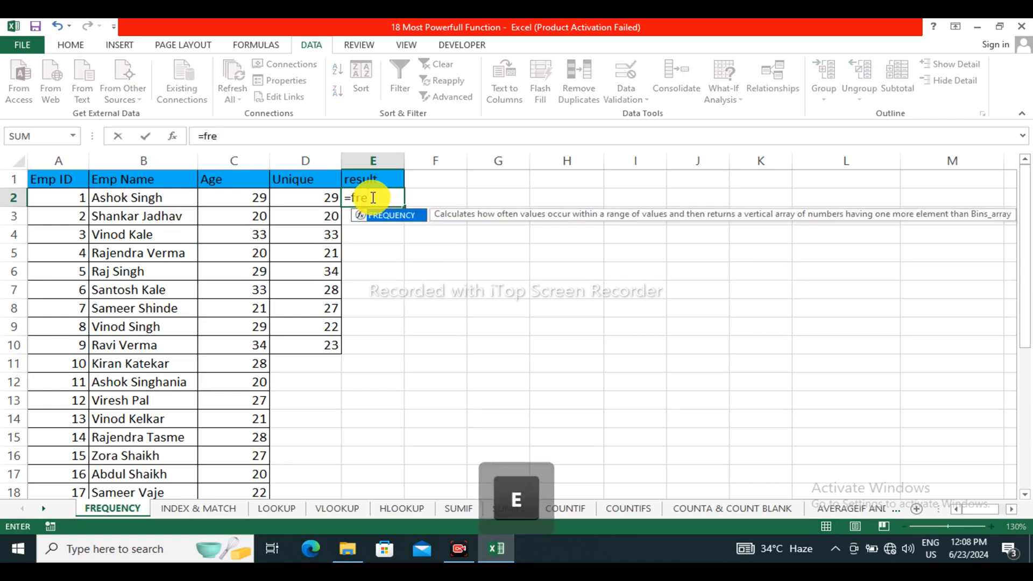
drag(498, 212, 443, 234)
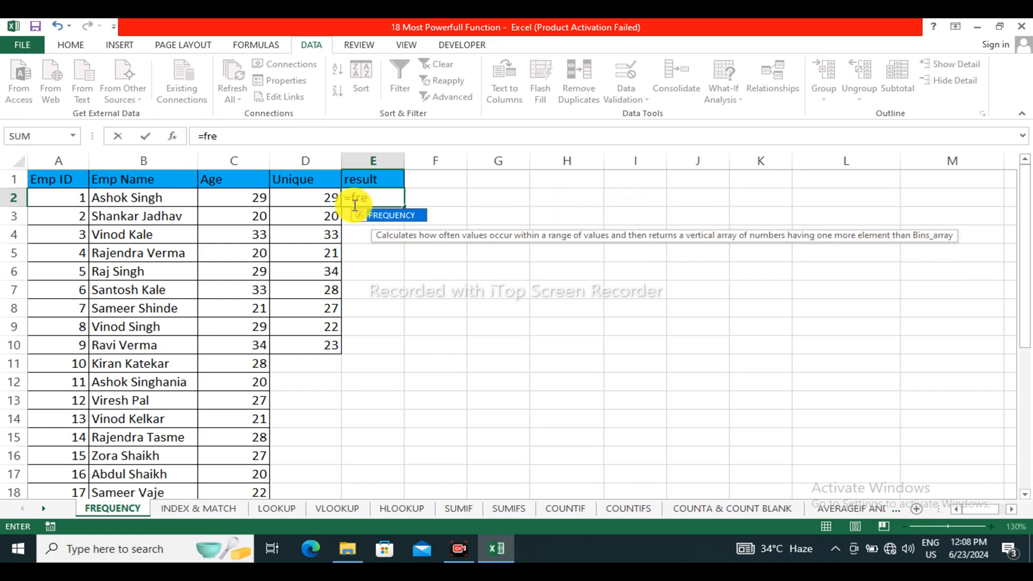
mouse_move(512, 233)
mouse_down()
mouse_move(482, 261)
mouse_move(500, 245)
mouse_up()
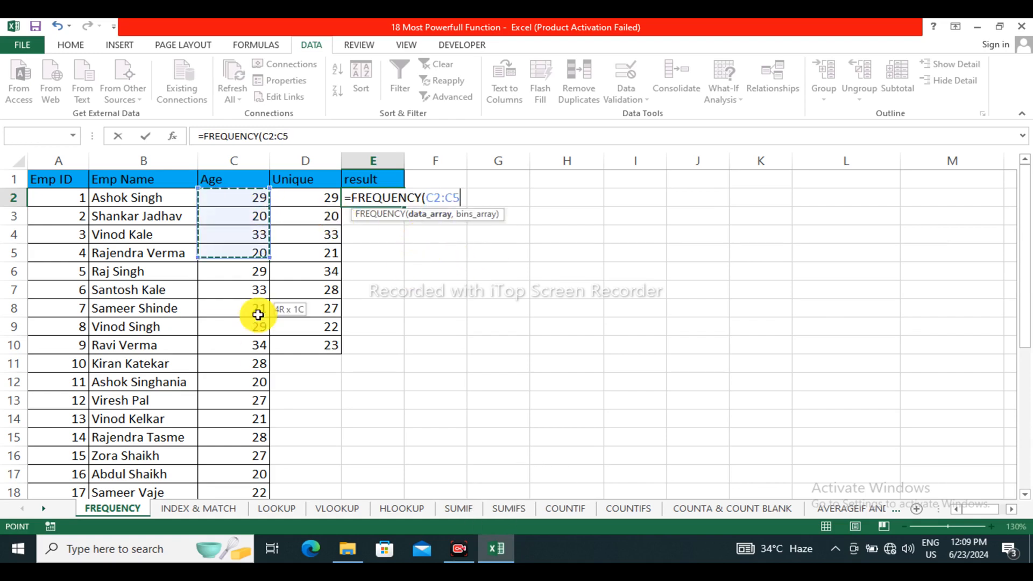
drag(230, 448, 251, 460)
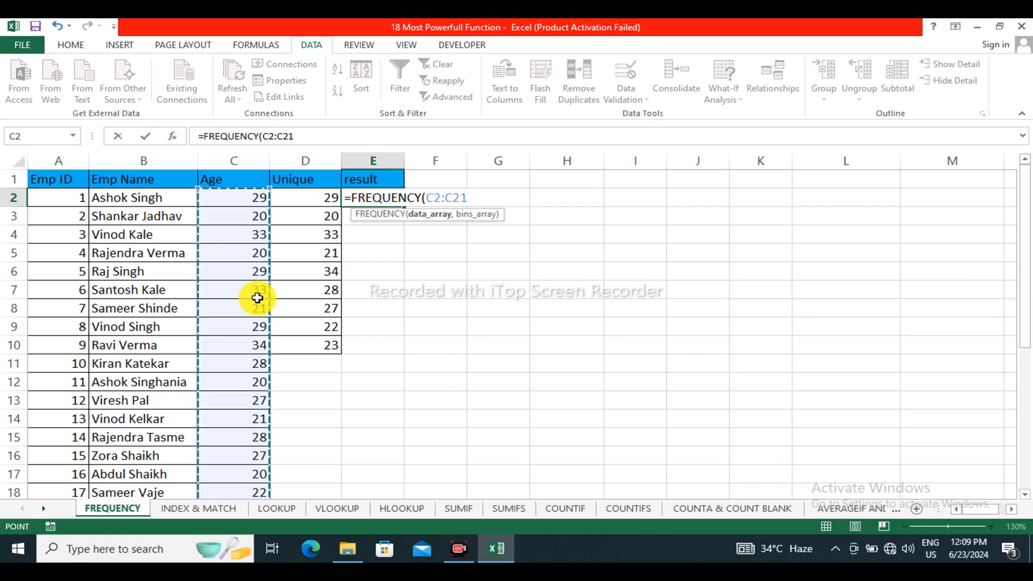
Step: Complete the formula as =FREQUENCY(C2:C21,D2:D10) and fill it down the result column to E10
text(,)
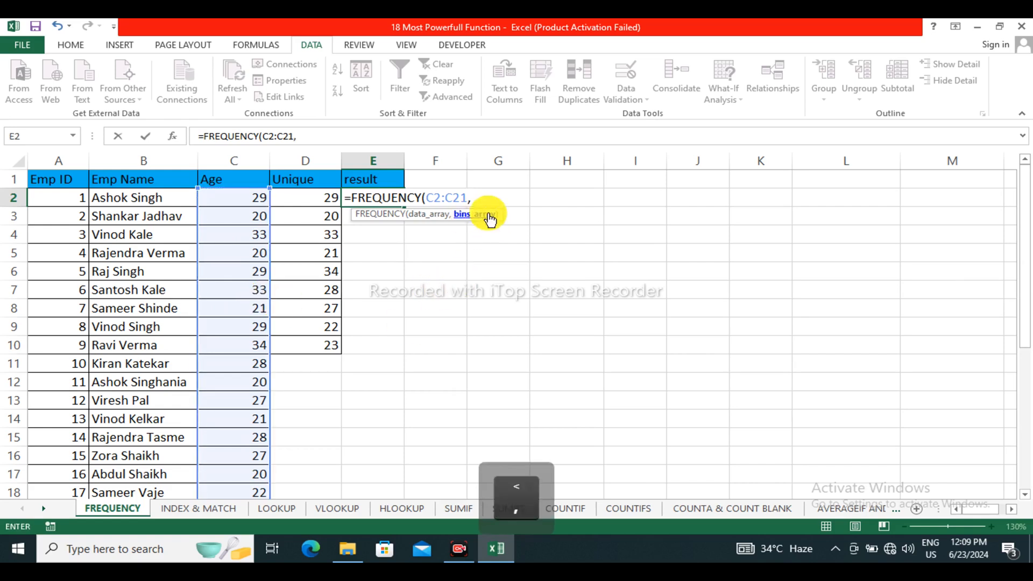
drag(322, 195, 328, 341)
drag(433, 198, 539, 201)
click(526, 192)
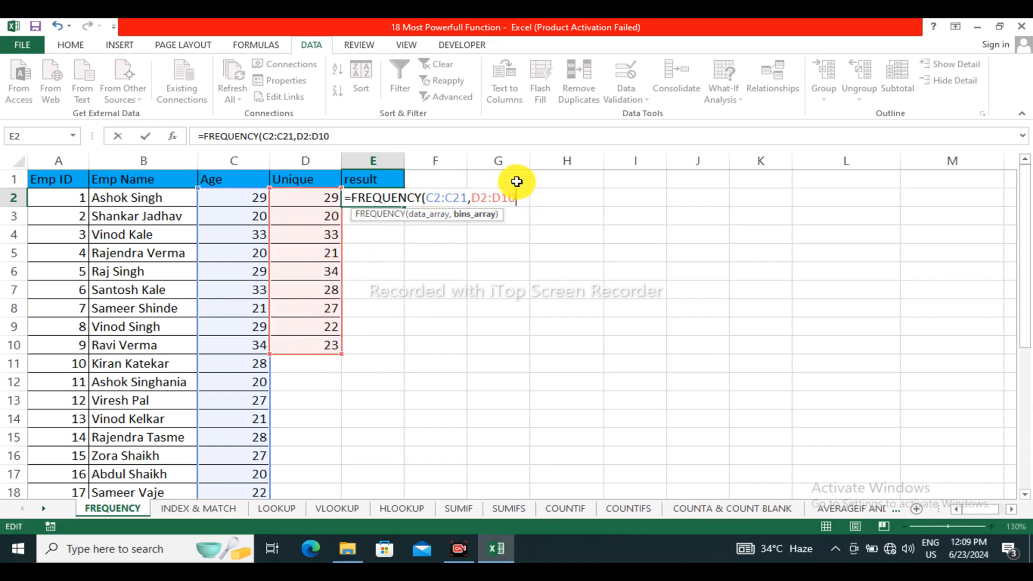
text())
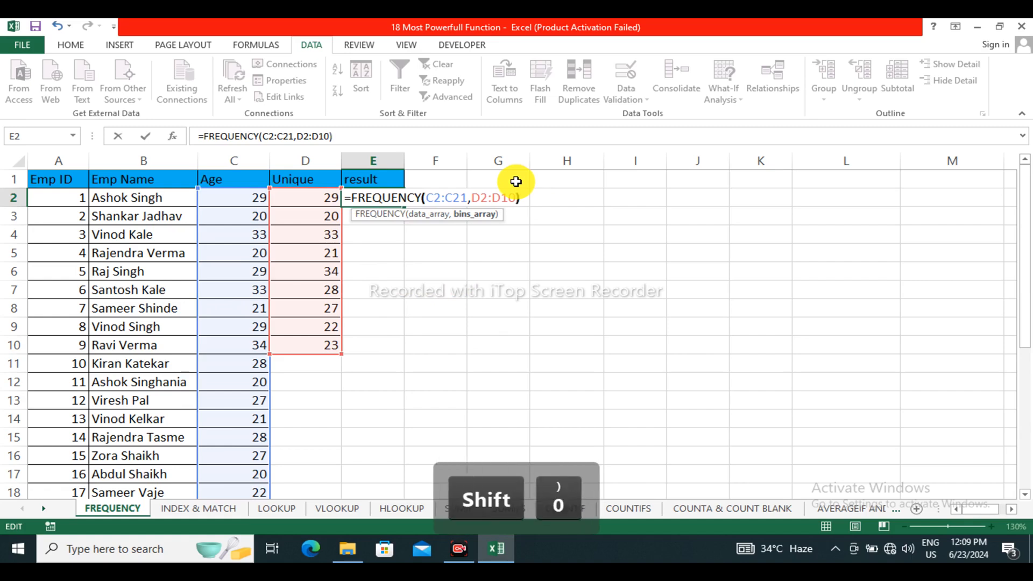
key(Return)
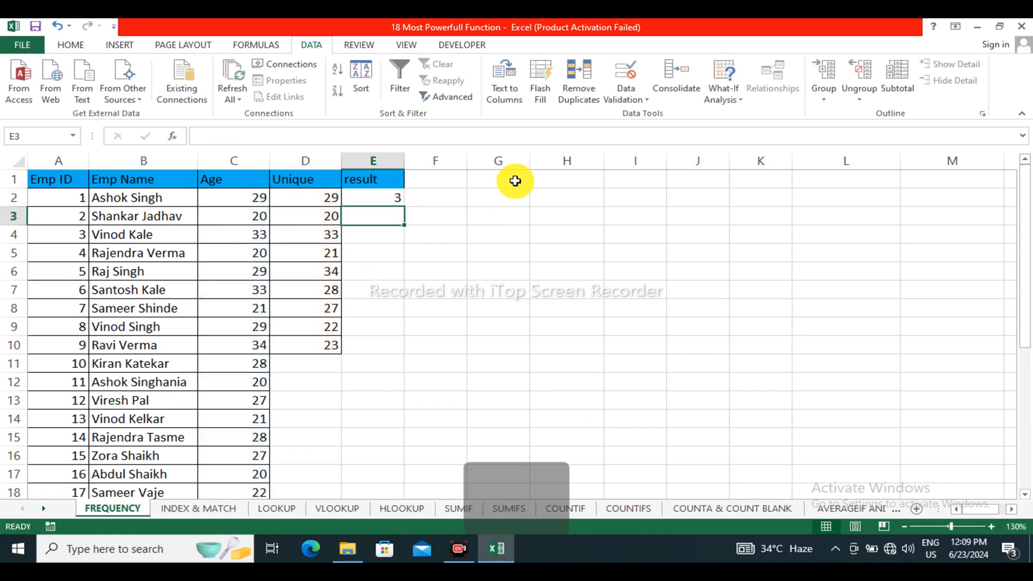
drag(399, 193, 398, 350)
click(383, 195)
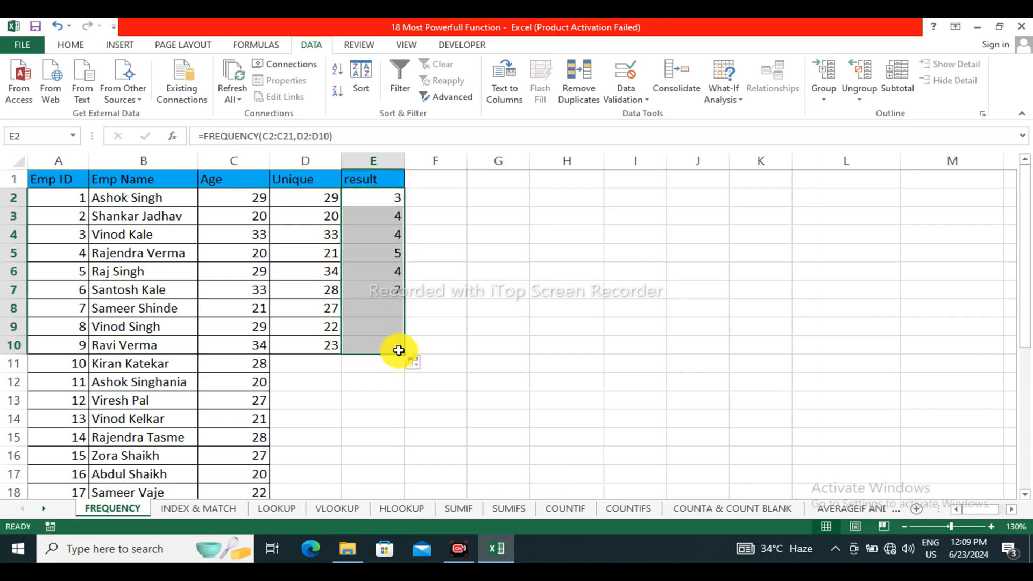
Step: Check the sum of the counts in the result column against the number of employee rows
click(398, 242)
drag(371, 201, 367, 329)
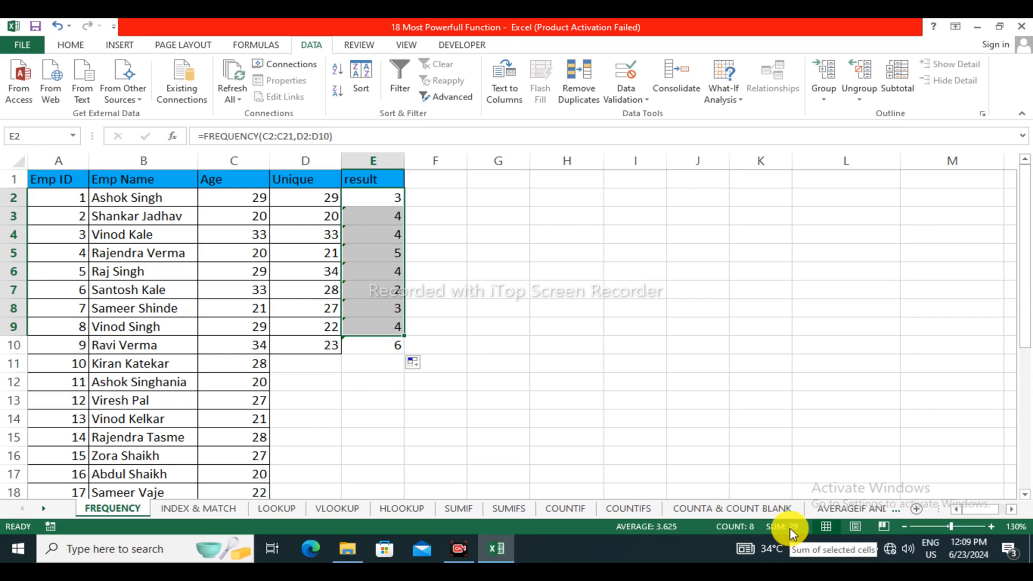
scroll(131, 411, down, 3)
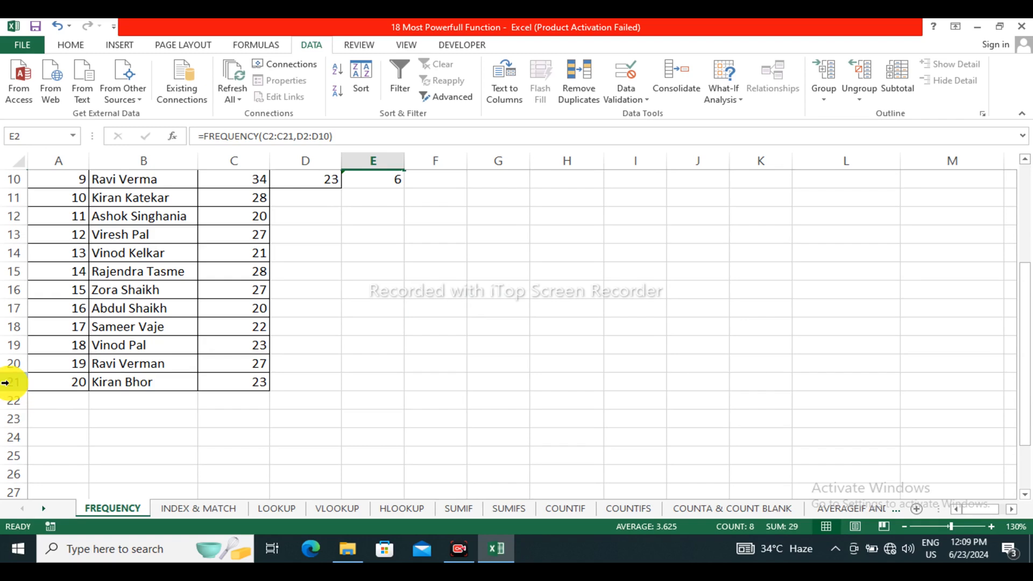
click(6, 382)
scroll(302, 363, up, 3)
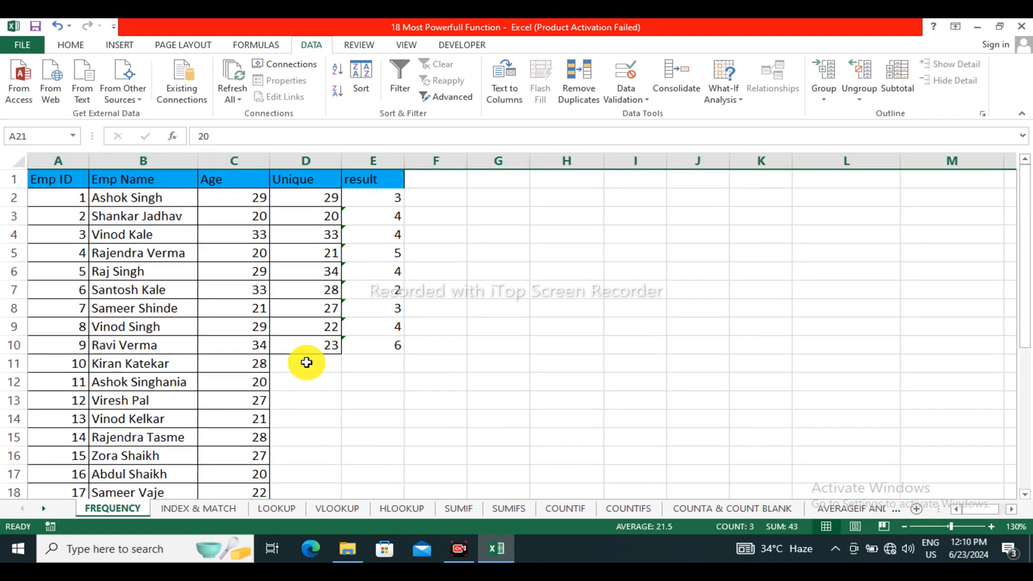
Step: Compare the counts for the first, second and last Unique ages with how often they occur in the Age column
click(318, 194)
click(380, 197)
click(323, 213)
click(400, 215)
drag(233, 214, 198, 396)
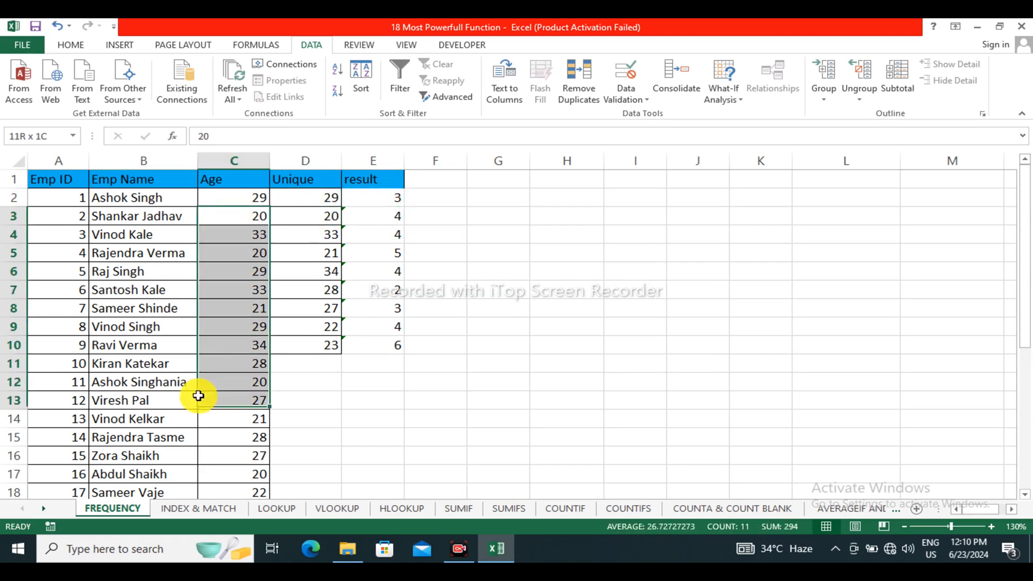
click(293, 328)
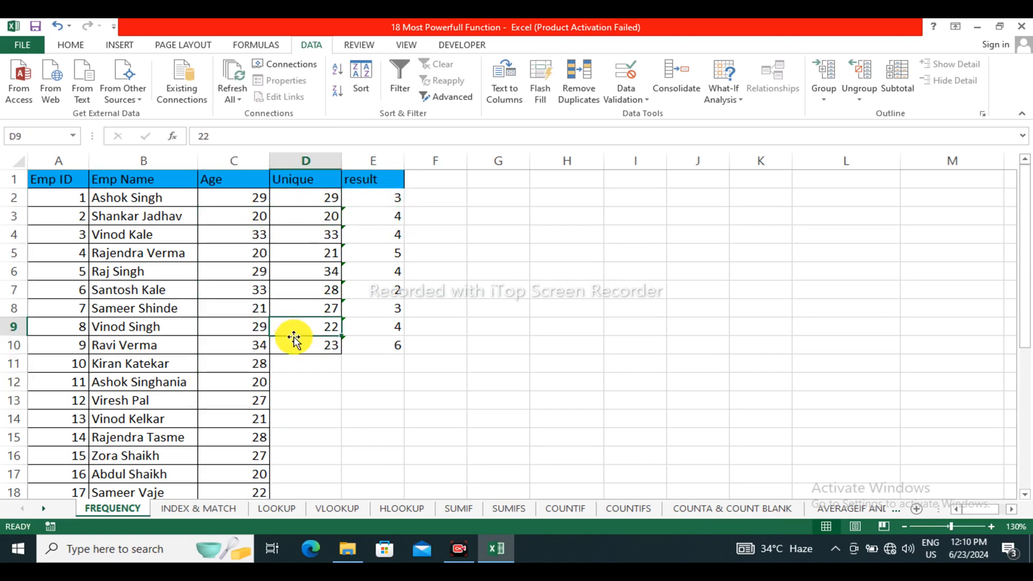
click(328, 346)
click(396, 344)
drag(242, 235, 243, 425)
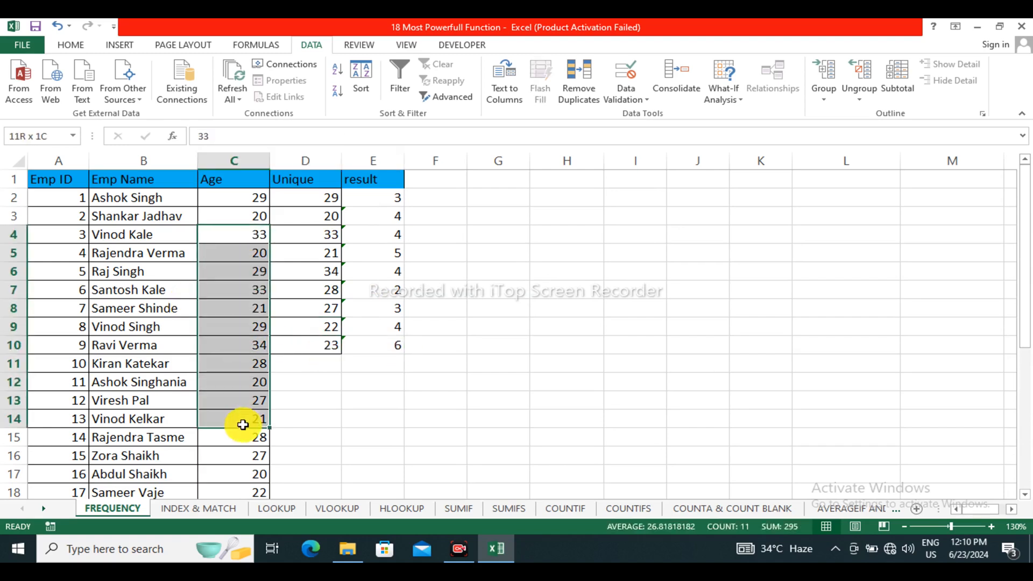
click(243, 402)
Step: Re-enter =FREQUENCY(C2:C21,D2:D10) as a single array formula across E2:E10
drag(386, 199, 369, 343)
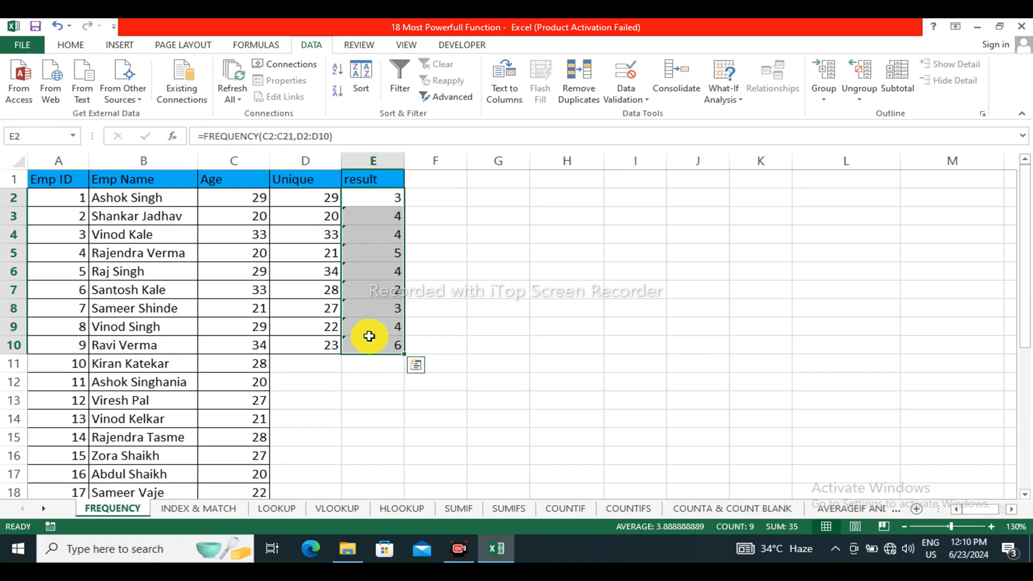
key(F2)
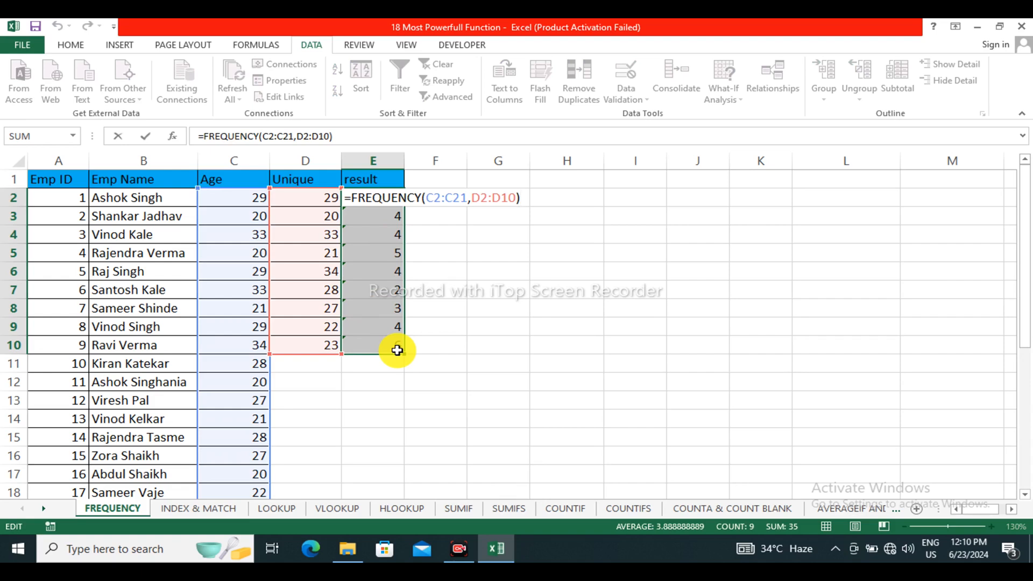
key(F2)
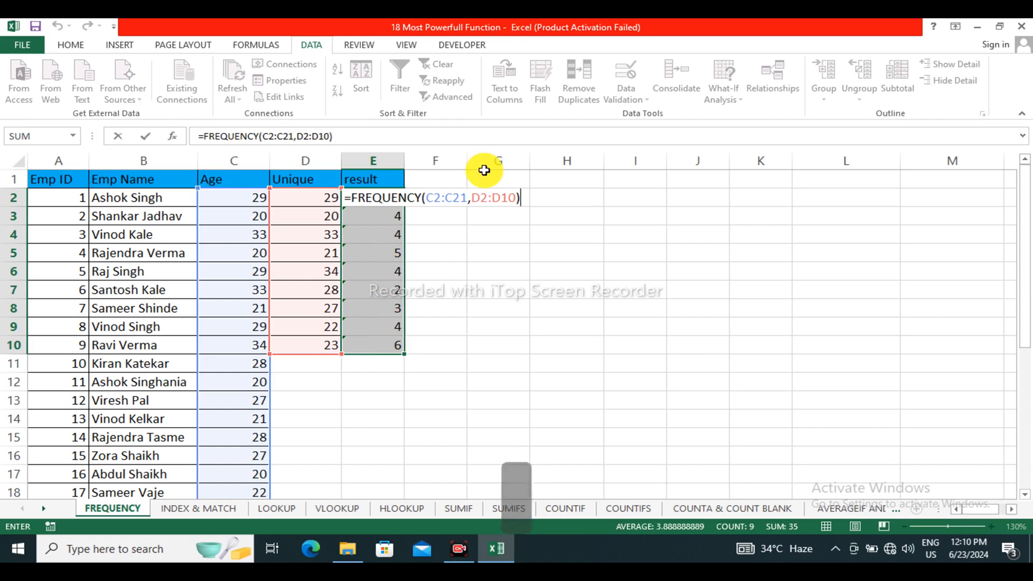
key(shift)
key(ctrl)
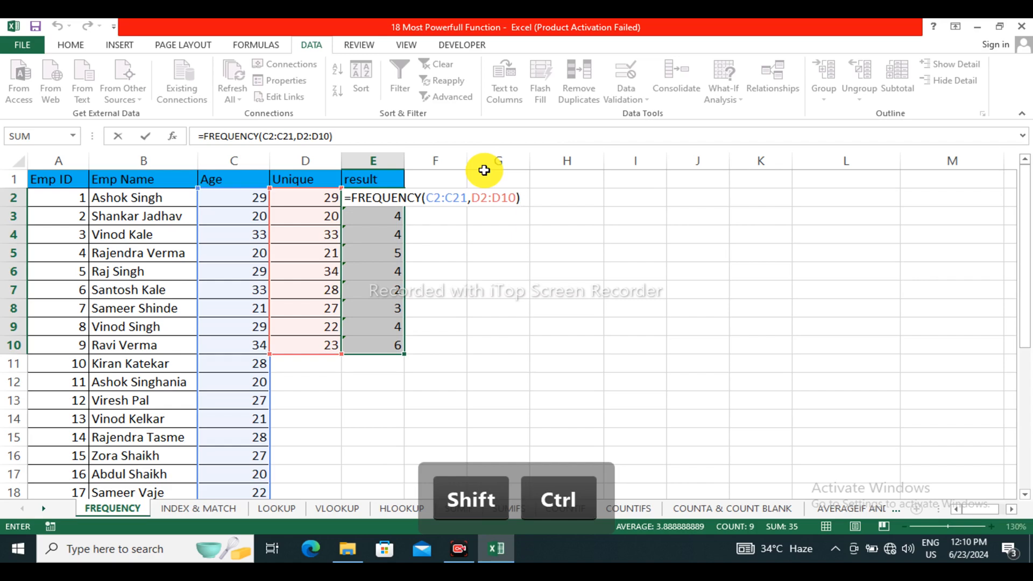
key(ctrl+shift+Return)
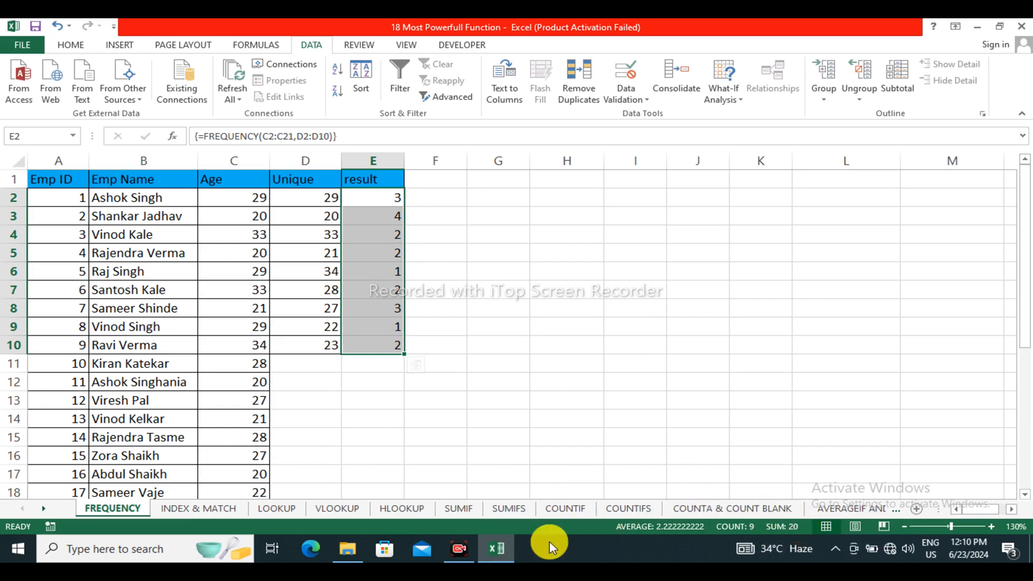
click(454, 560)
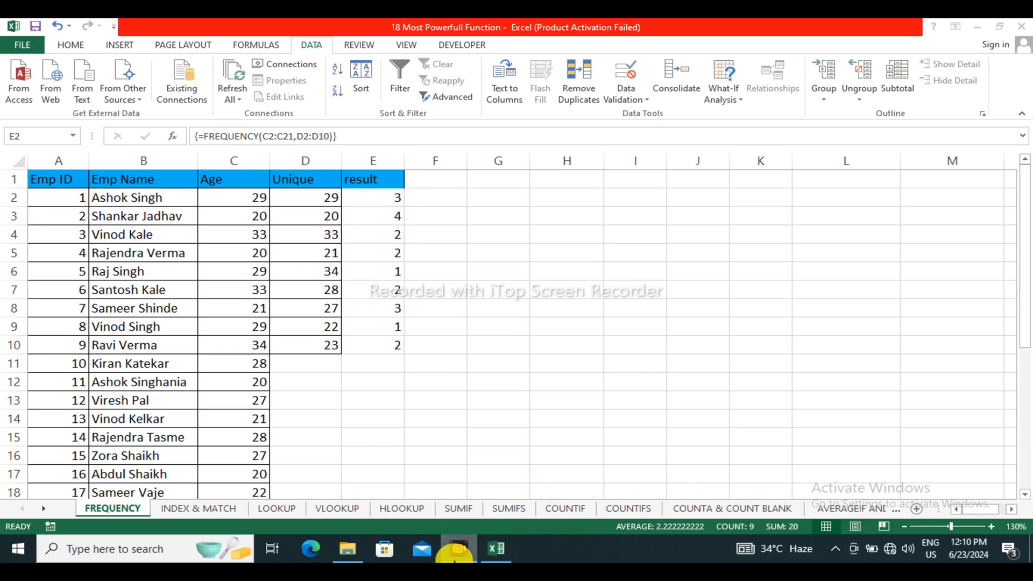
click(455, 560)
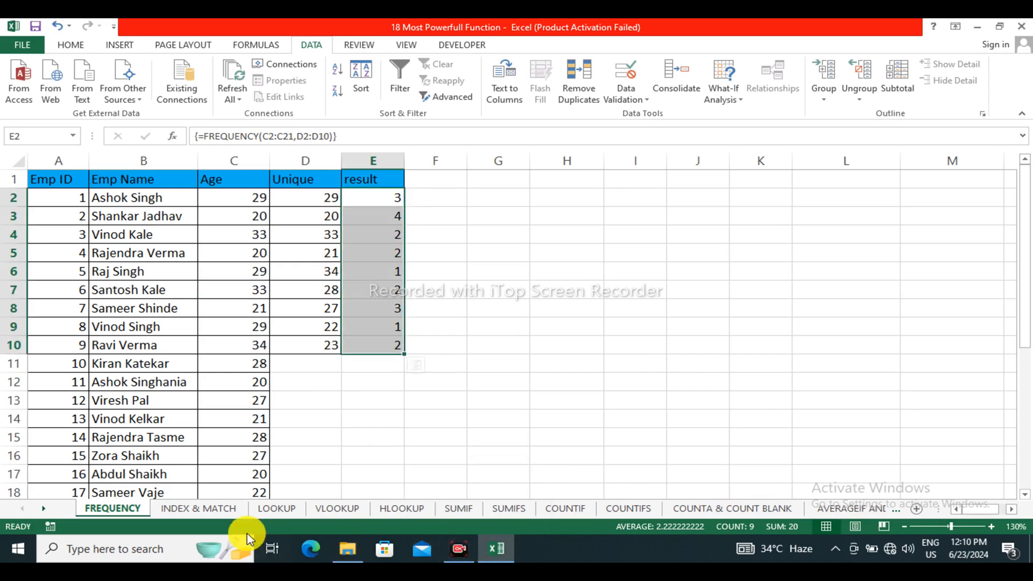
Step: Open the INDEX & MATCH sheet and clear the MATCH formulas in I2:J3
click(181, 514)
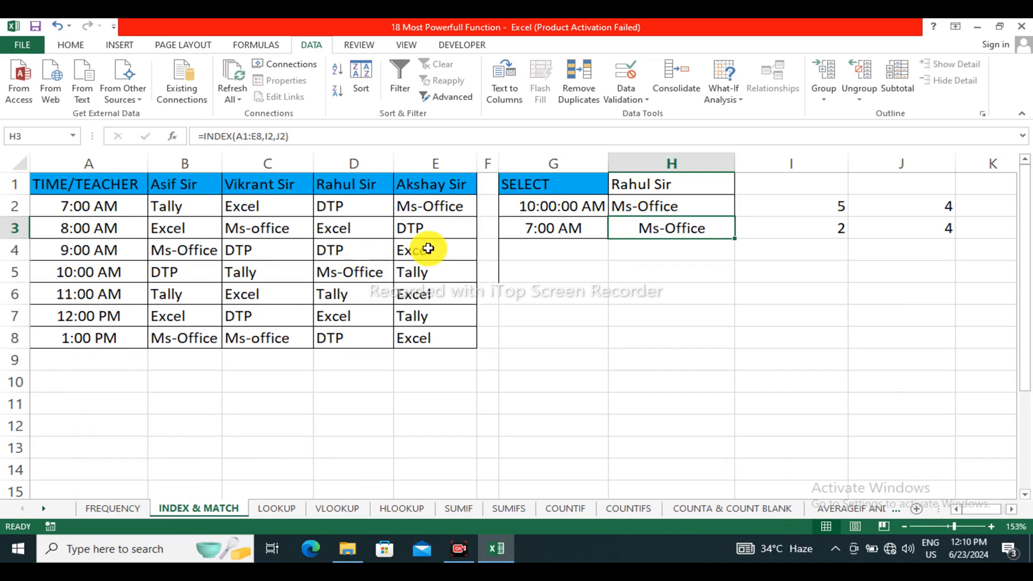
click(426, 248)
drag(835, 206, 914, 224)
click(905, 244)
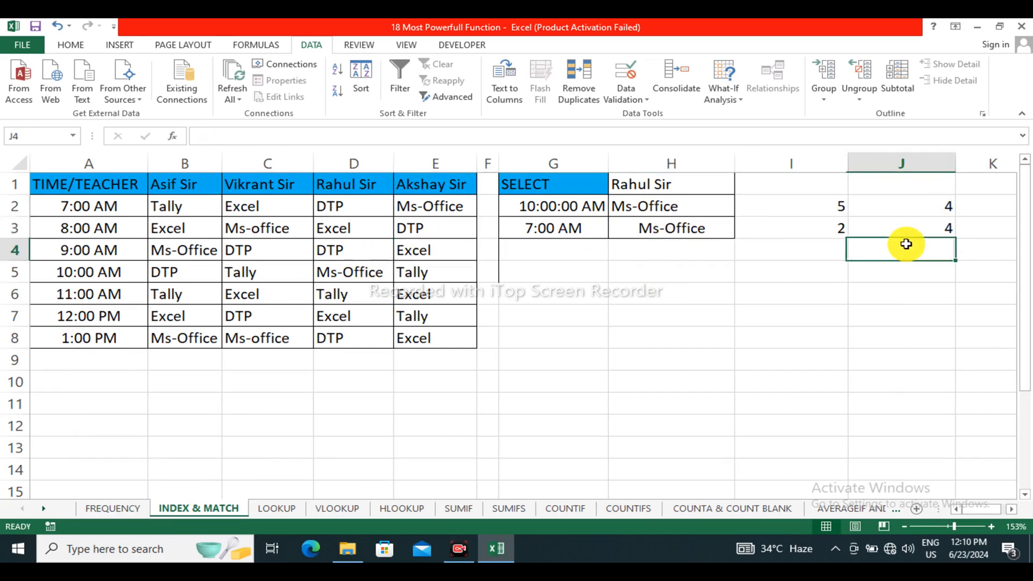
click(836, 206)
drag(812, 203, 898, 237)
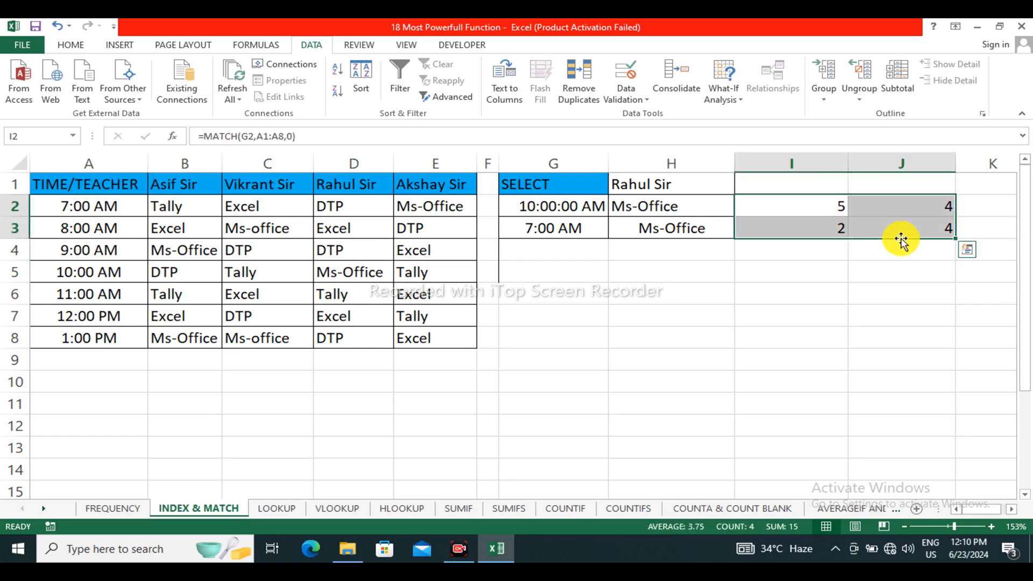
key(Delete)
Step: Delete the INDEX formulas from H2 and H3 beside the selected times
click(665, 210)
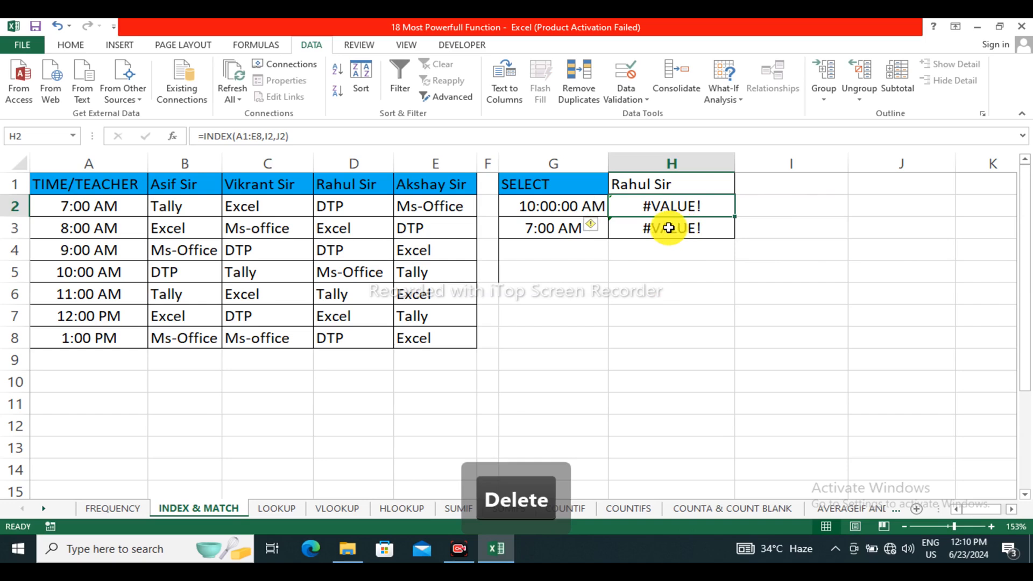
click(669, 229)
key(Delete)
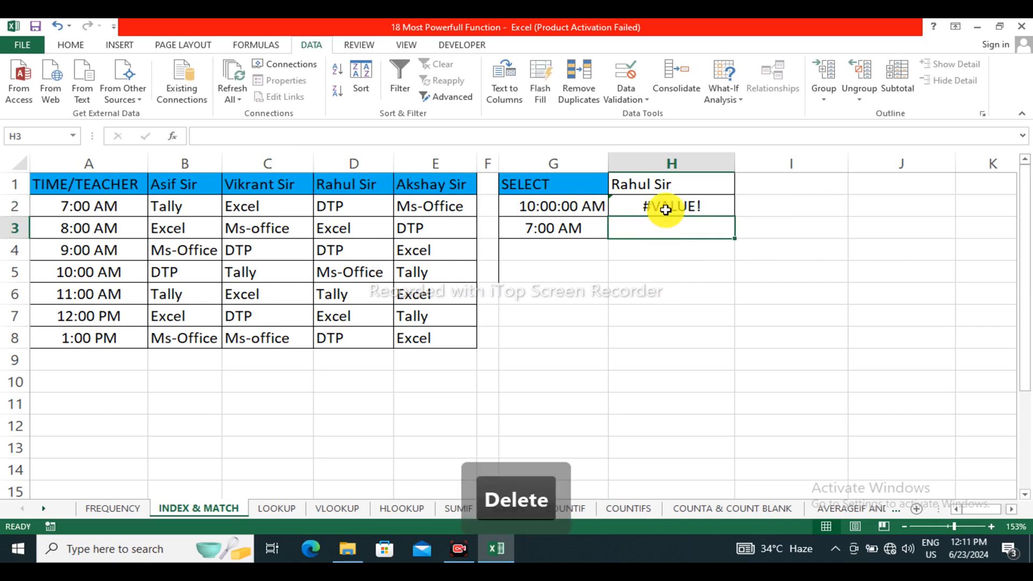
click(666, 210)
key(Delete)
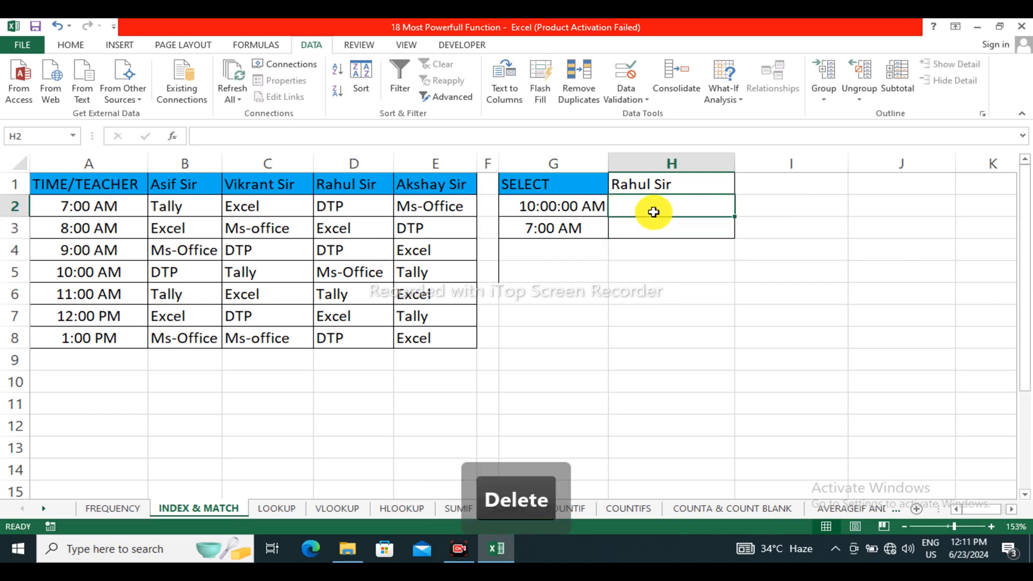
drag(654, 212, 657, 224)
Step: Clear the contents of G3:H4, including the second time entry under SELECT
click(593, 226)
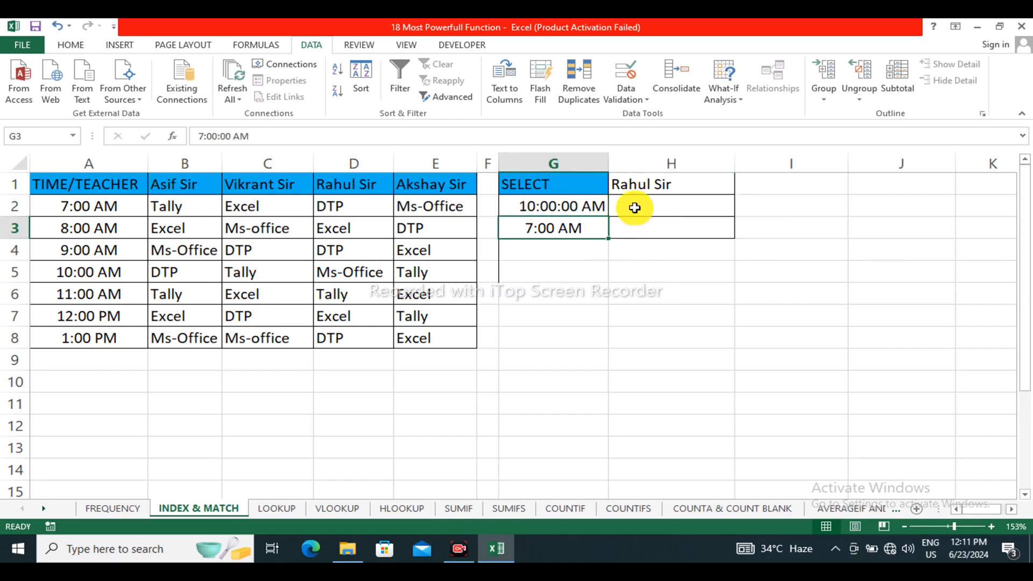
drag(595, 209, 667, 214)
click(694, 188)
click(650, 229)
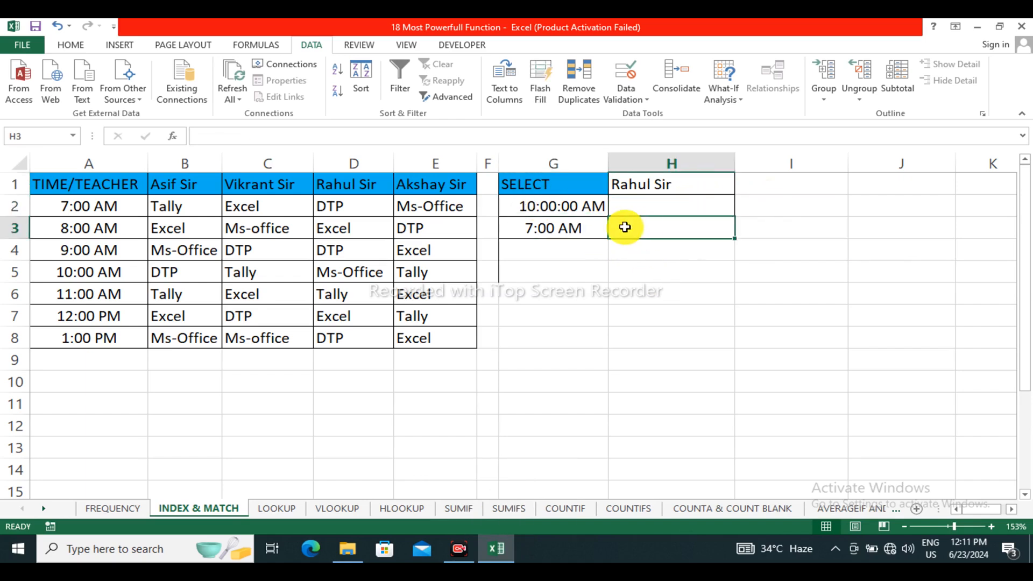
drag(592, 227, 682, 216)
click(687, 182)
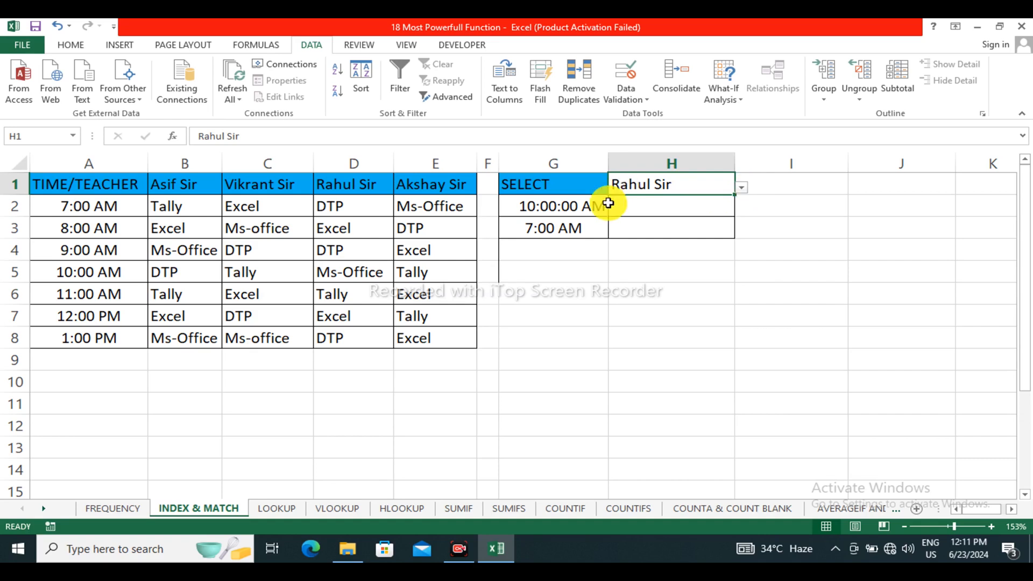
click(563, 228)
drag(574, 246, 653, 230)
key(Delete)
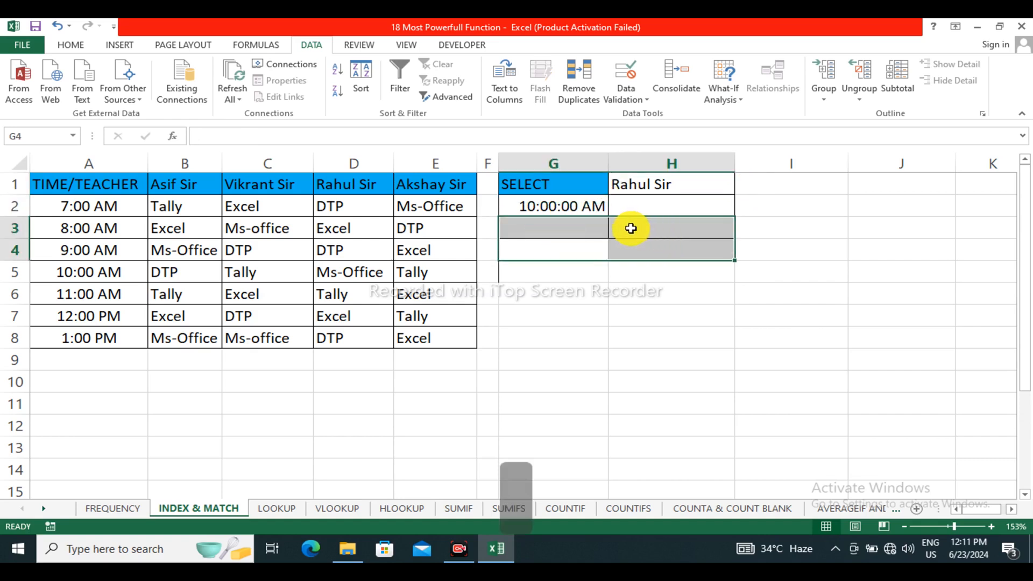
click(627, 245)
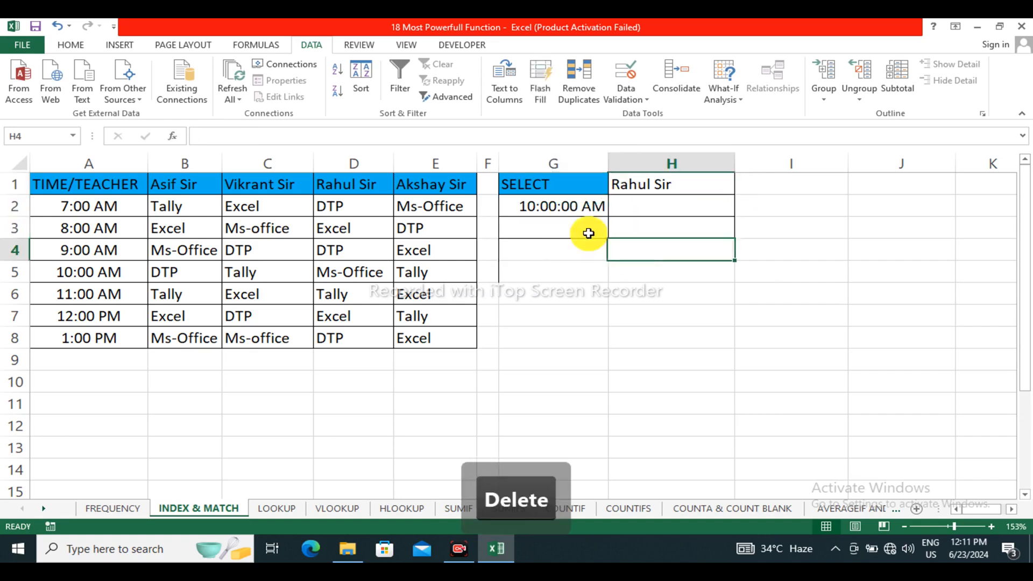
Step: Clear all data validation from the time selection cell G2
click(549, 209)
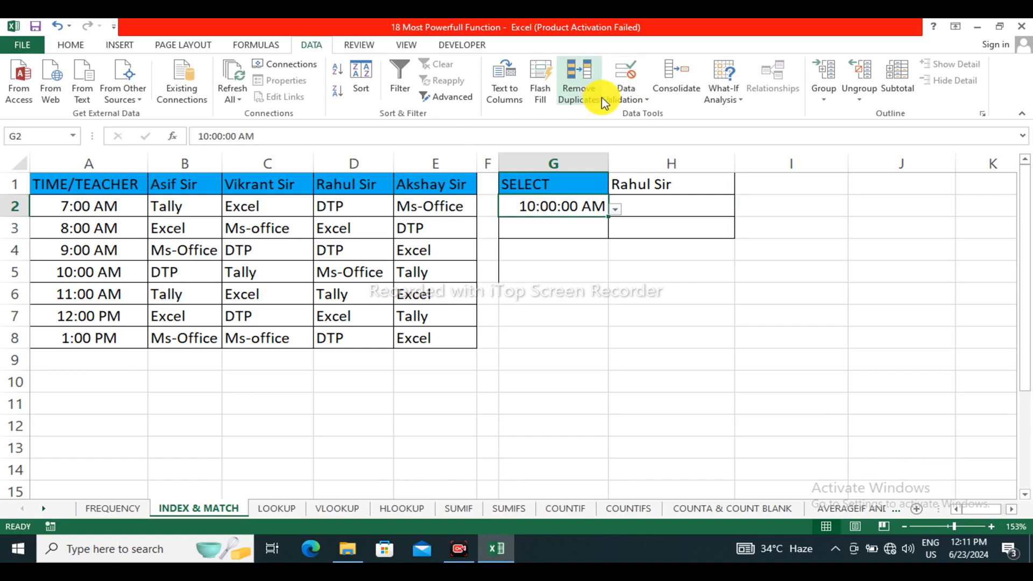
click(624, 102)
click(642, 110)
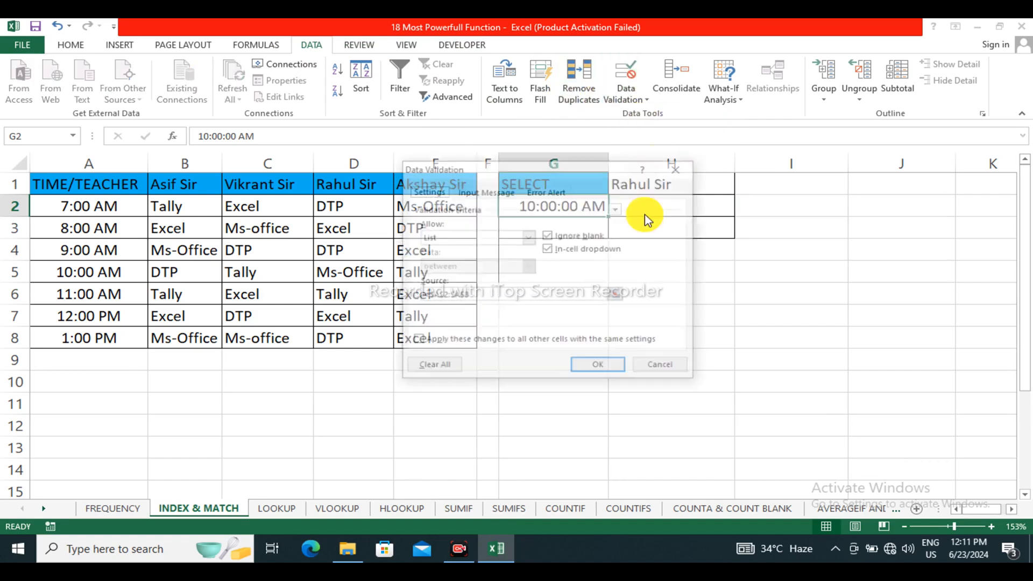
click(454, 368)
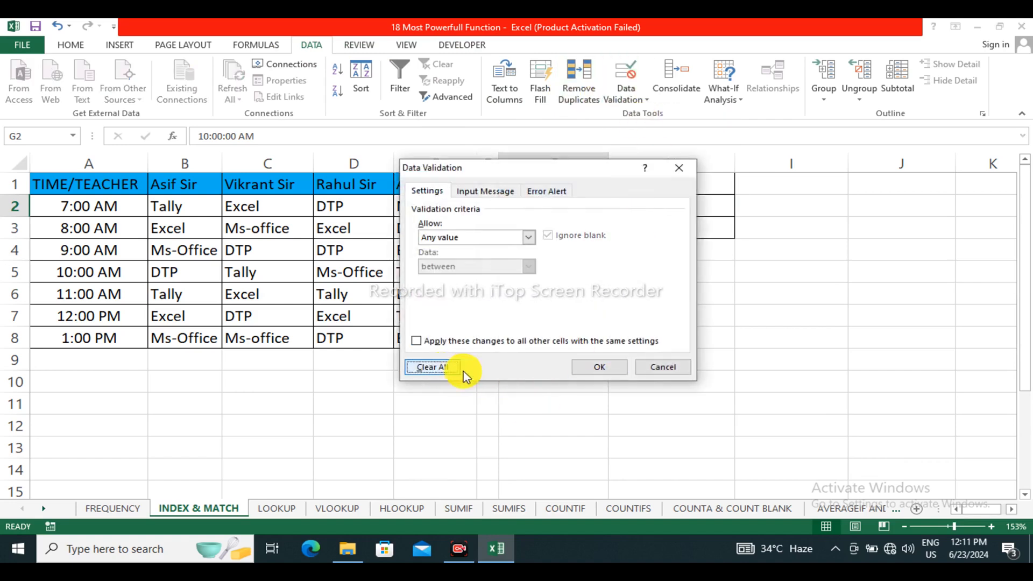
click(594, 369)
Step: Clear all data validation from the teacher selection cell H1
click(663, 184)
click(621, 99)
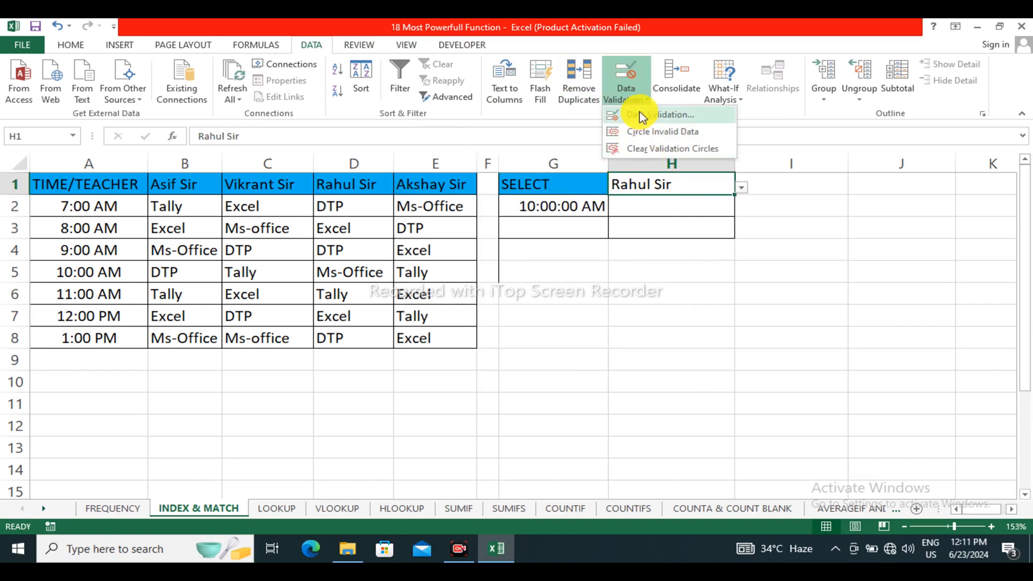
click(641, 116)
click(440, 367)
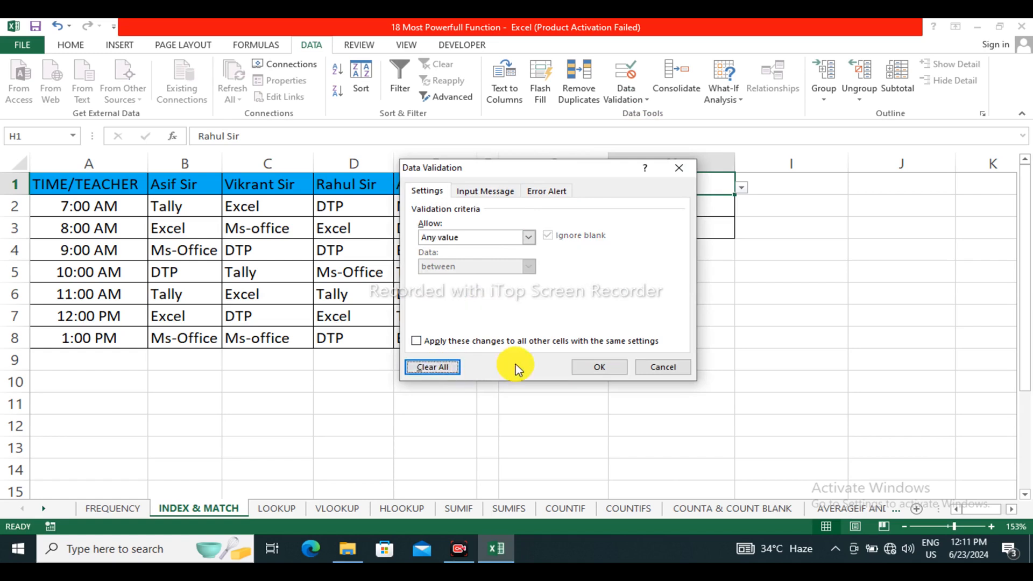
click(593, 369)
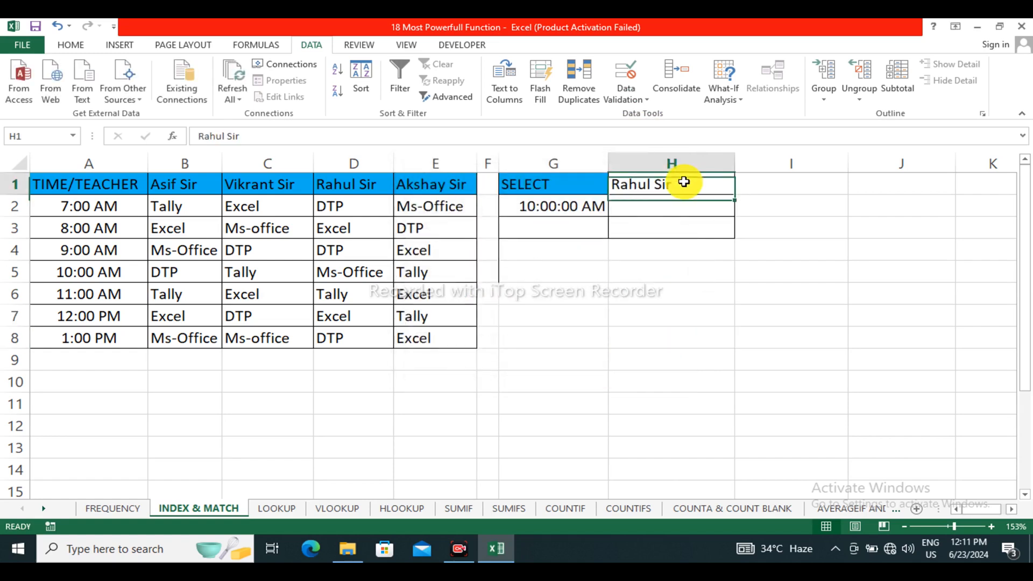
Step: Delete the teacher's name in H1 and the time in G2
key(Delete)
click(537, 207)
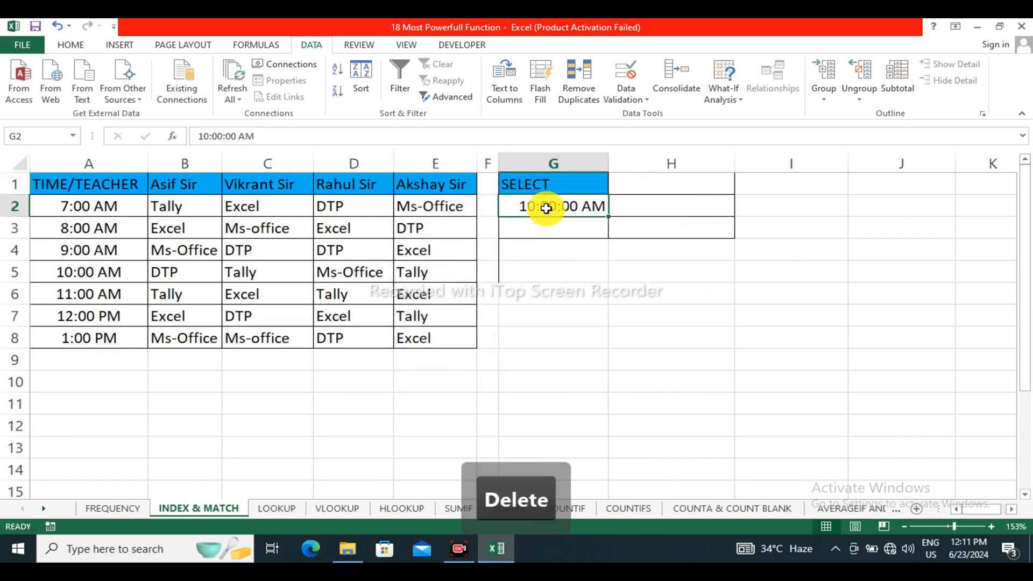
key(Delete)
click(590, 273)
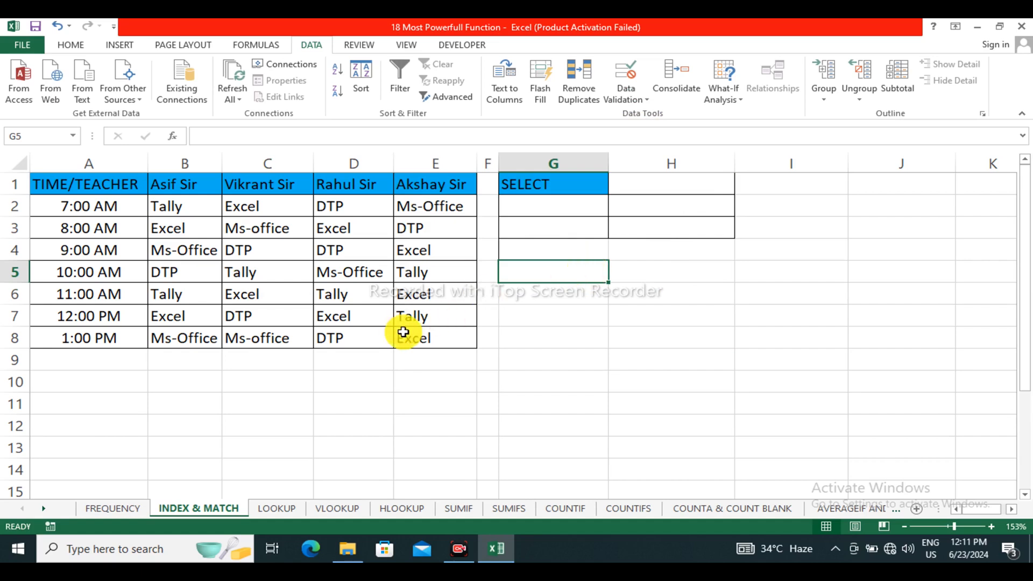
Step: Examine the timetable's teacher headings in row 1, time slots in column A and subjects in B2:E8
ctrl+scroll(385, 347, up, 1)
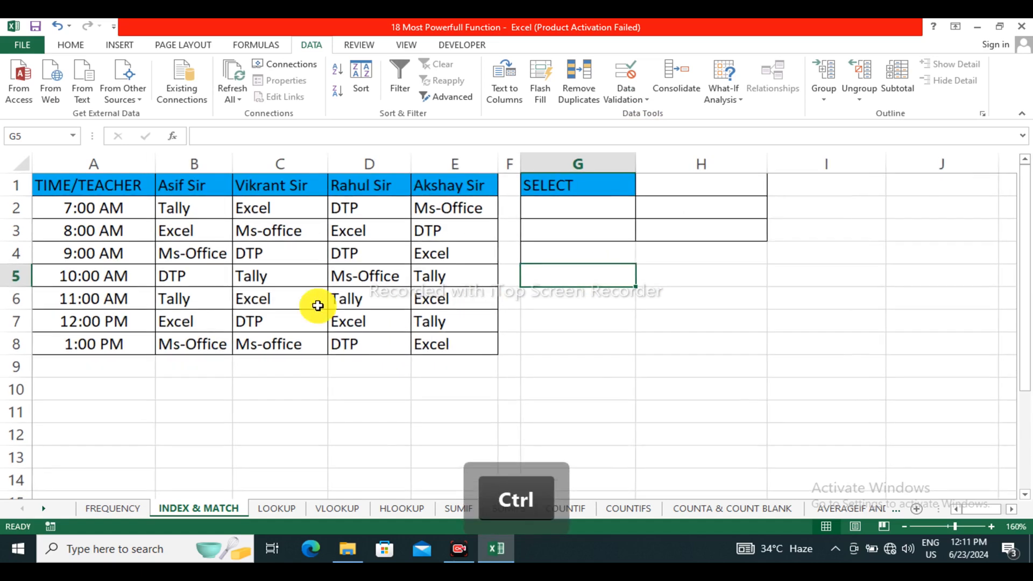
drag(106, 162, 420, 152)
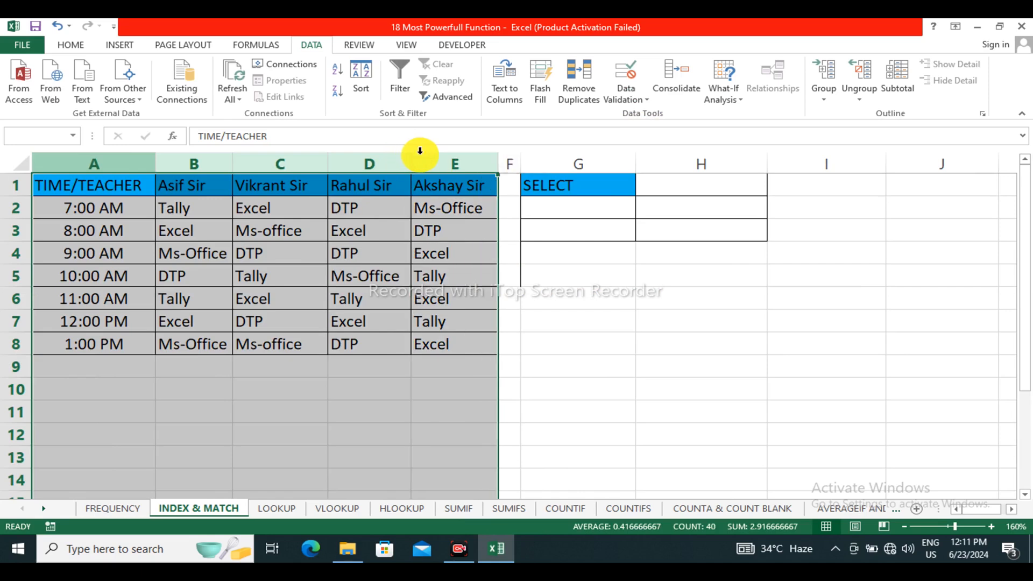
click(369, 253)
click(94, 207)
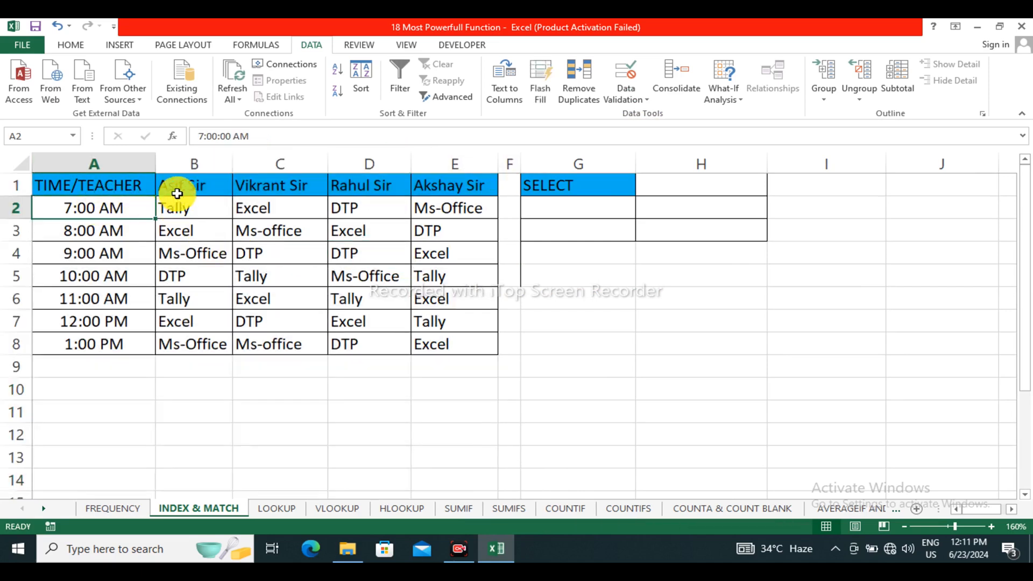
drag(193, 189, 415, 179)
drag(70, 209, 97, 345)
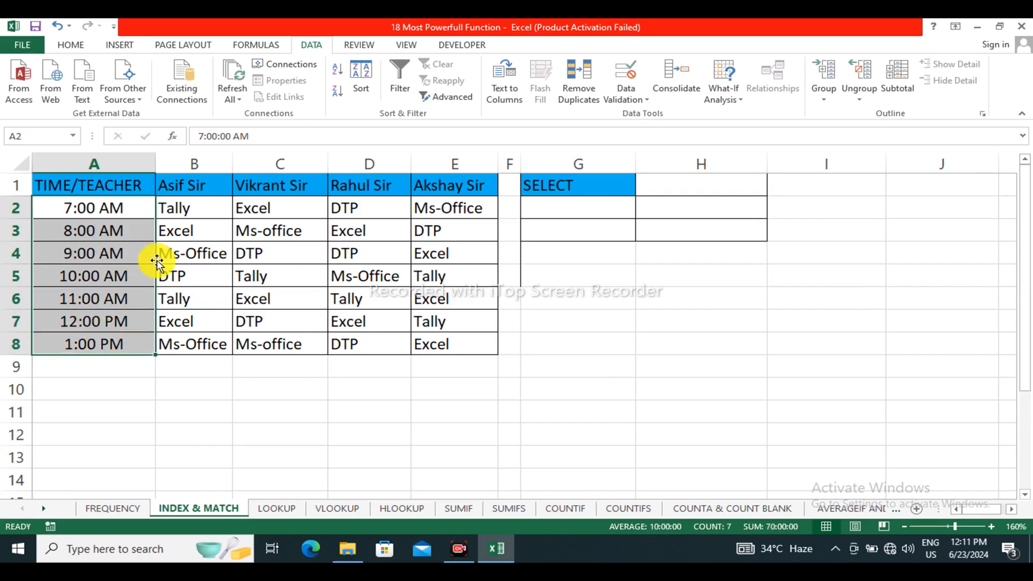
drag(212, 208, 445, 346)
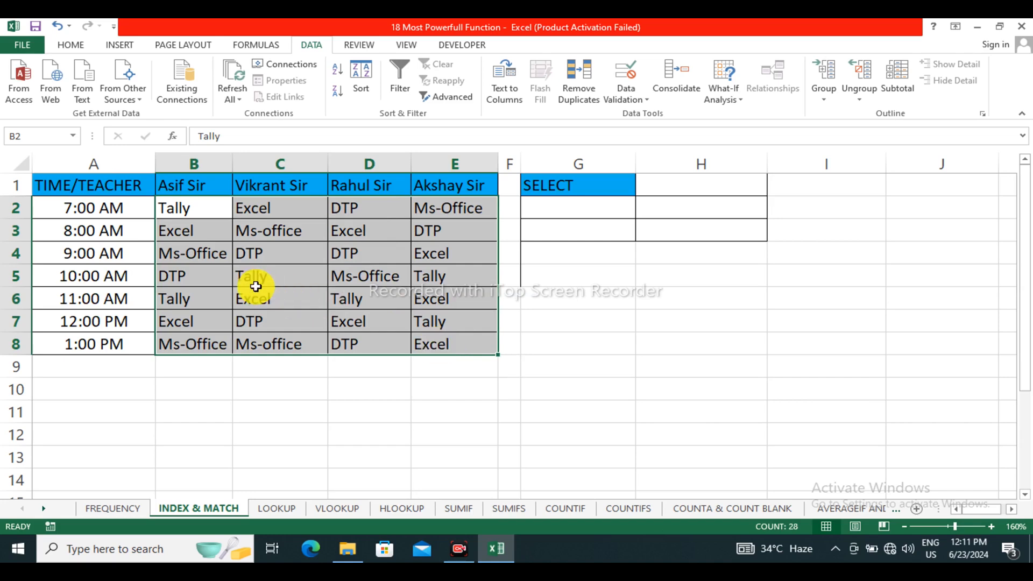
click(198, 184)
click(140, 207)
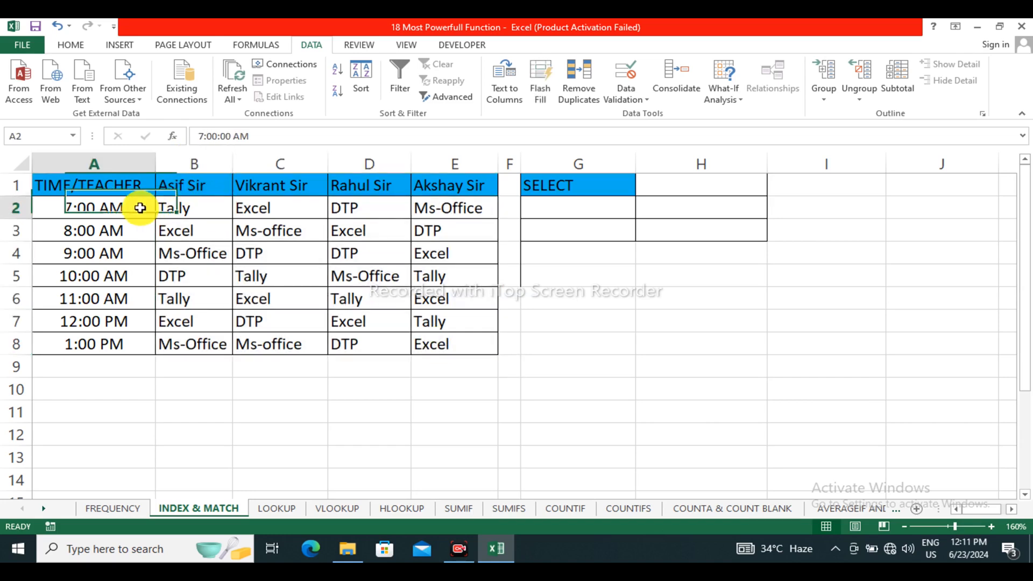
click(211, 206)
click(261, 198)
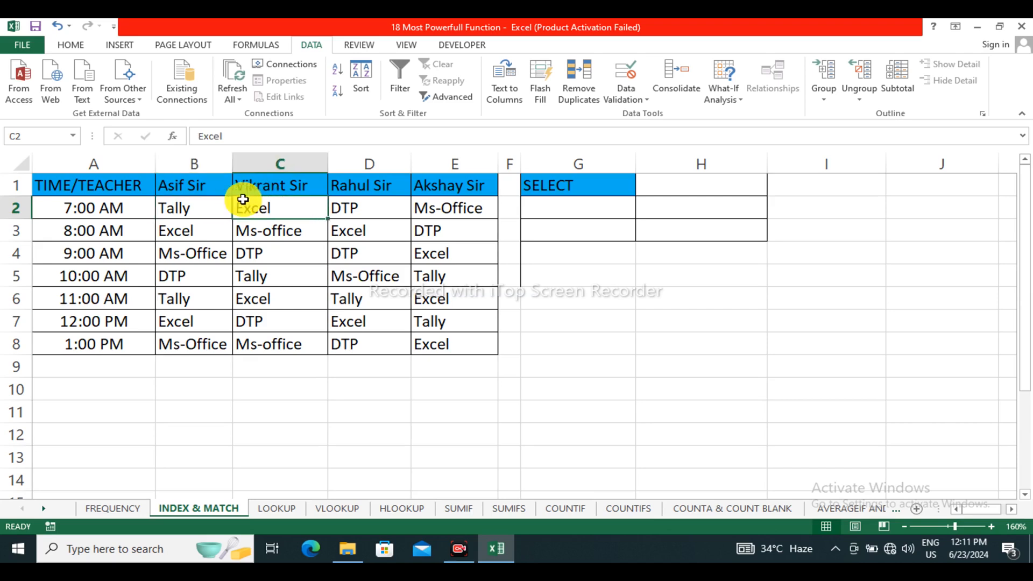
click(112, 232)
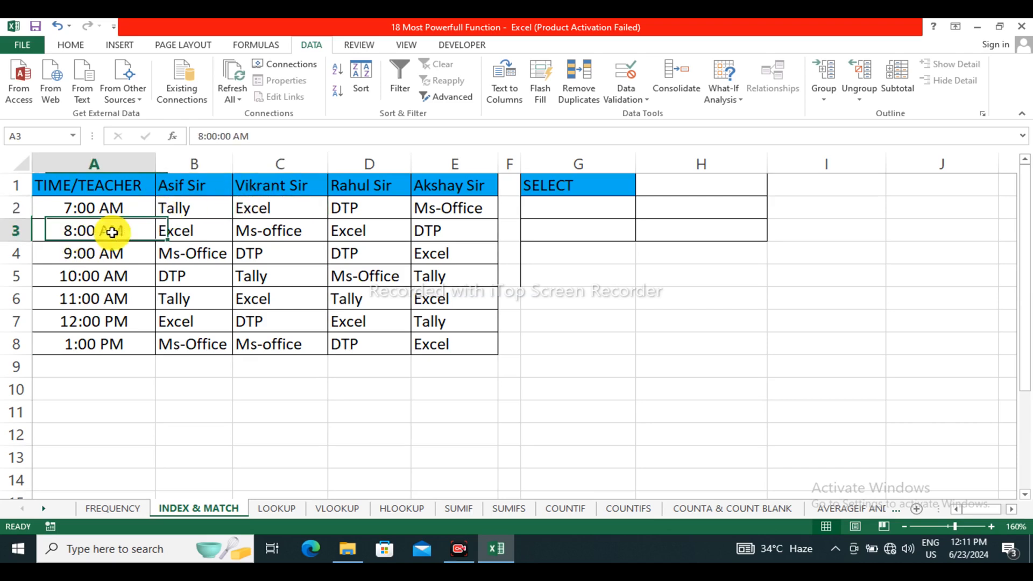
click(288, 225)
drag(165, 211, 438, 340)
Step: Review the SELECT block G1:H3, including teacher cell H1, time cell G2 and result cell H2
drag(612, 189, 699, 232)
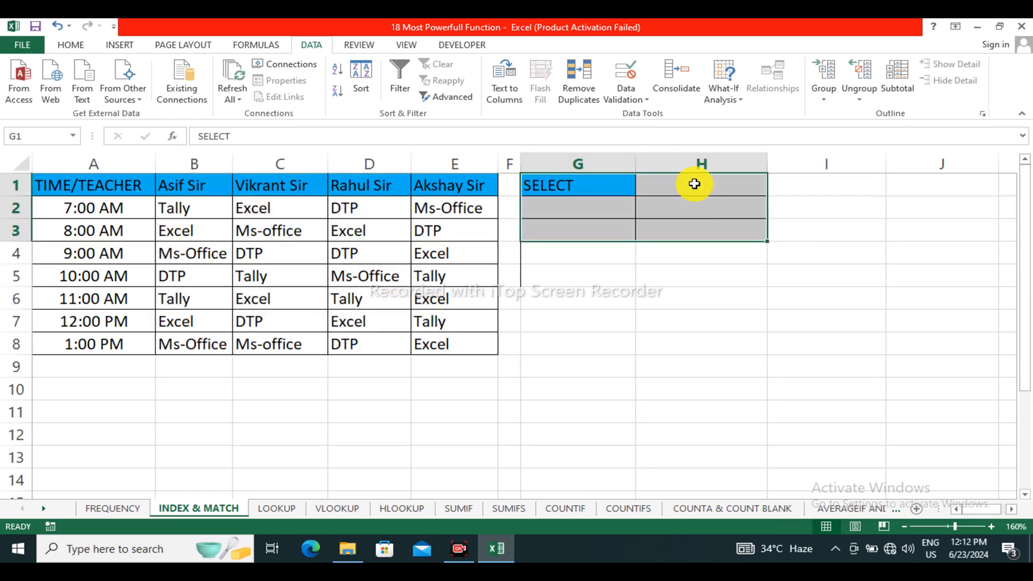
click(694, 184)
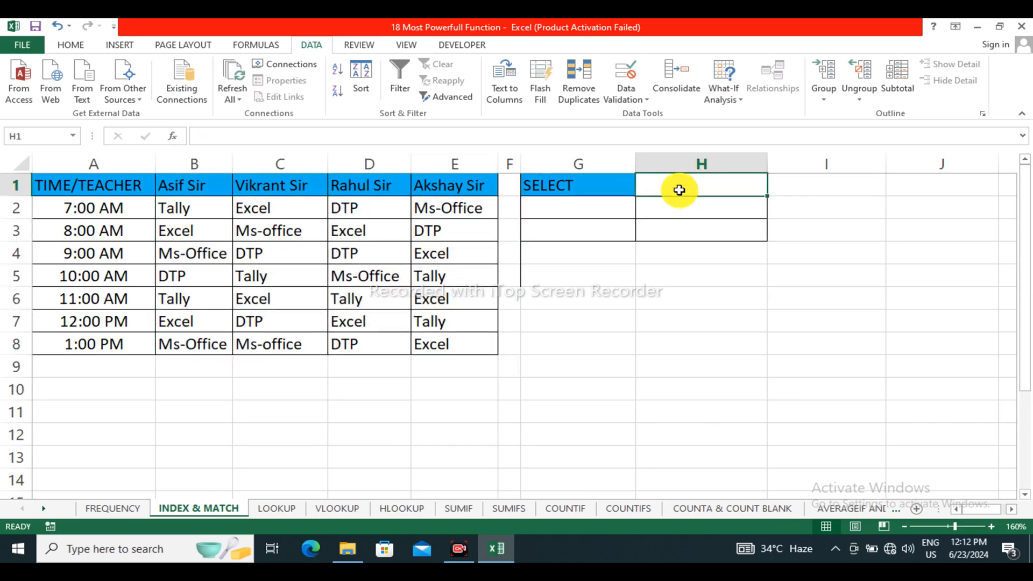
click(572, 208)
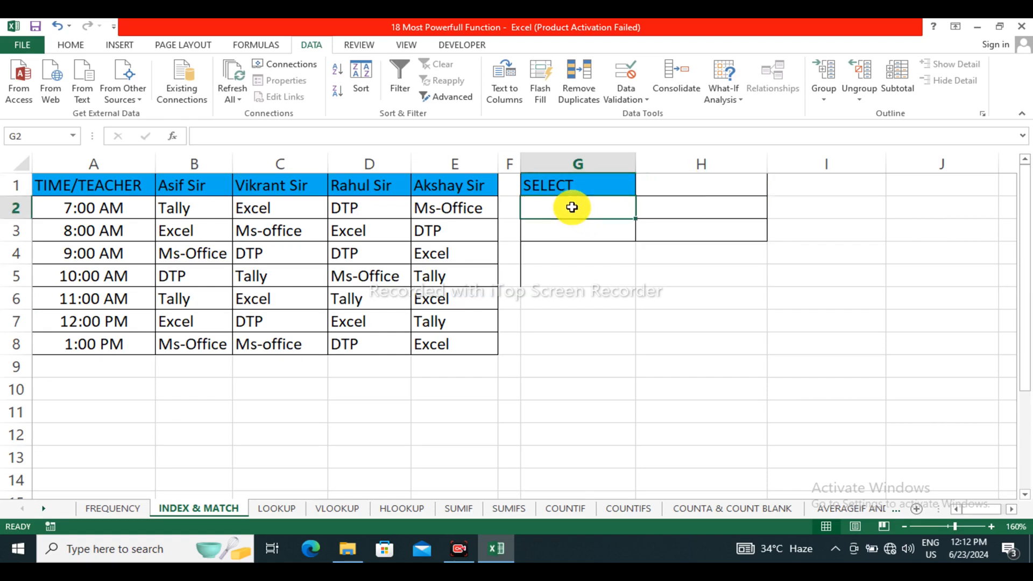
click(716, 208)
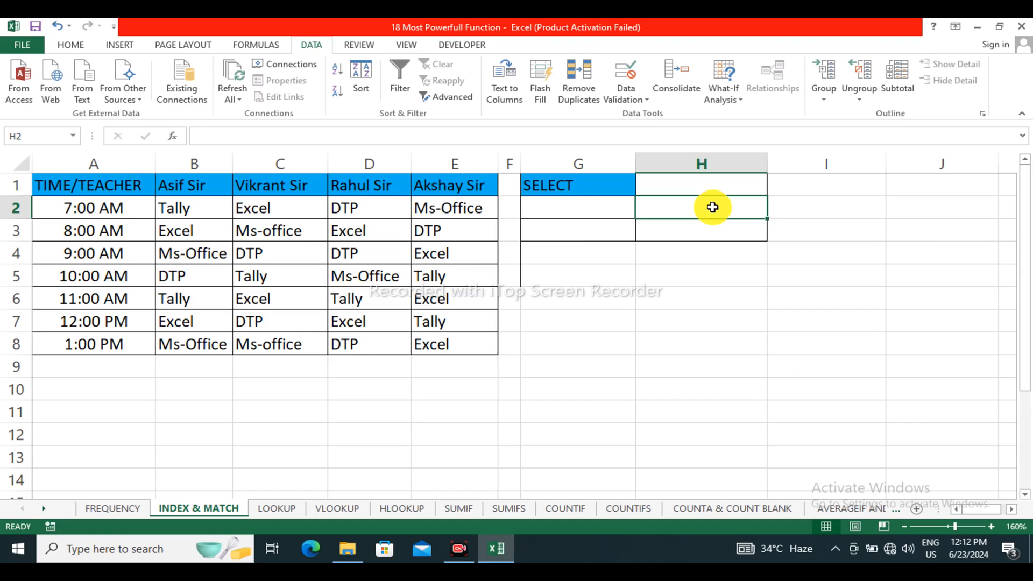
click(656, 257)
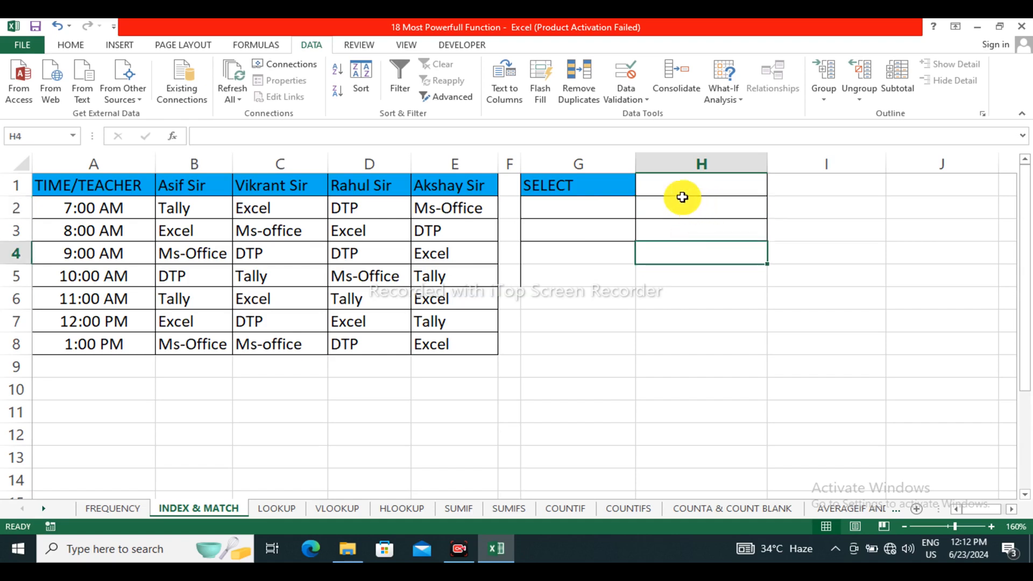
click(683, 199)
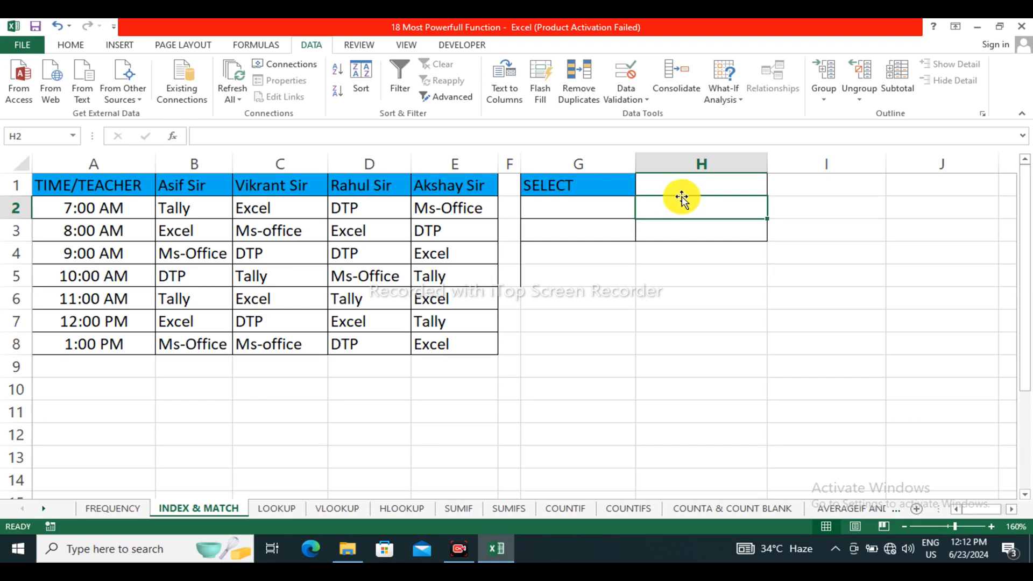
Step: Add list data validation to H1 with source =$B$1:$E$1 and choose the second teacher from its dropdown
click(685, 186)
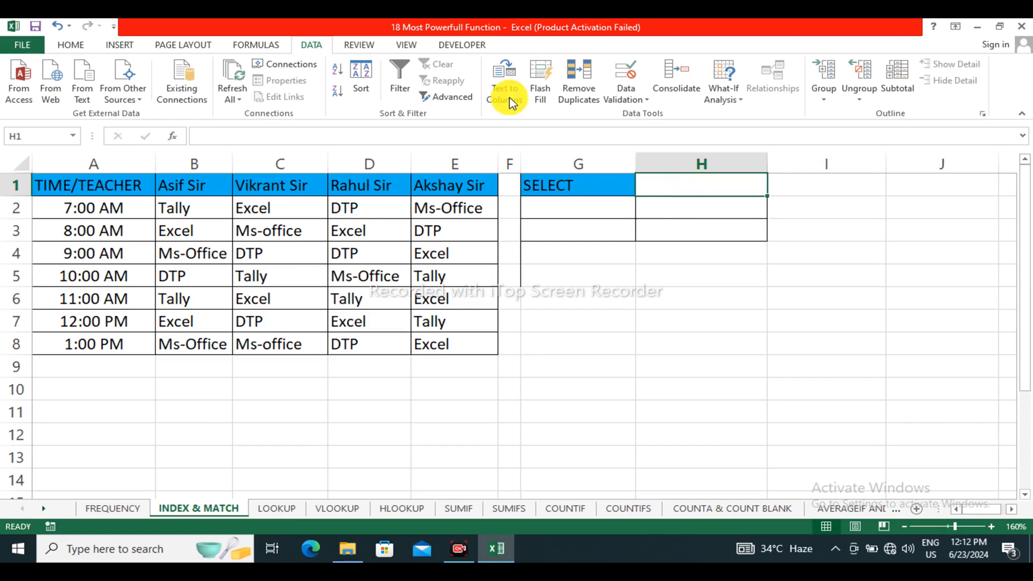
click(631, 102)
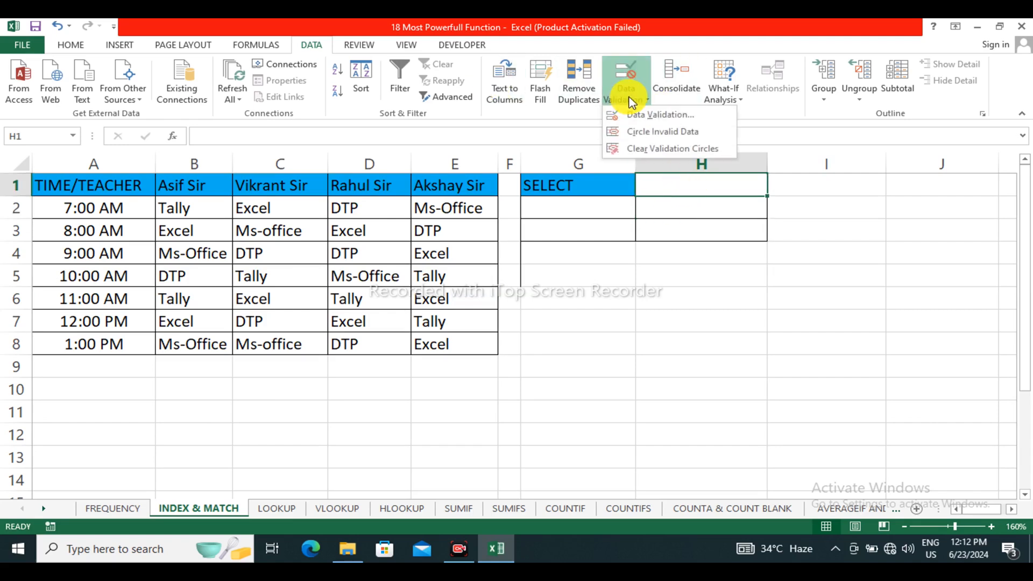
click(649, 118)
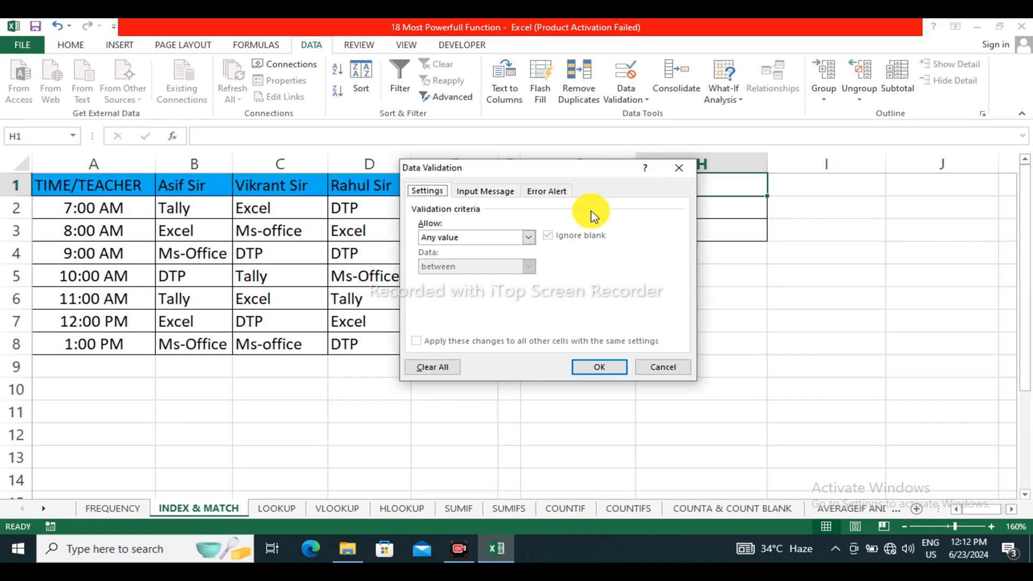
click(528, 238)
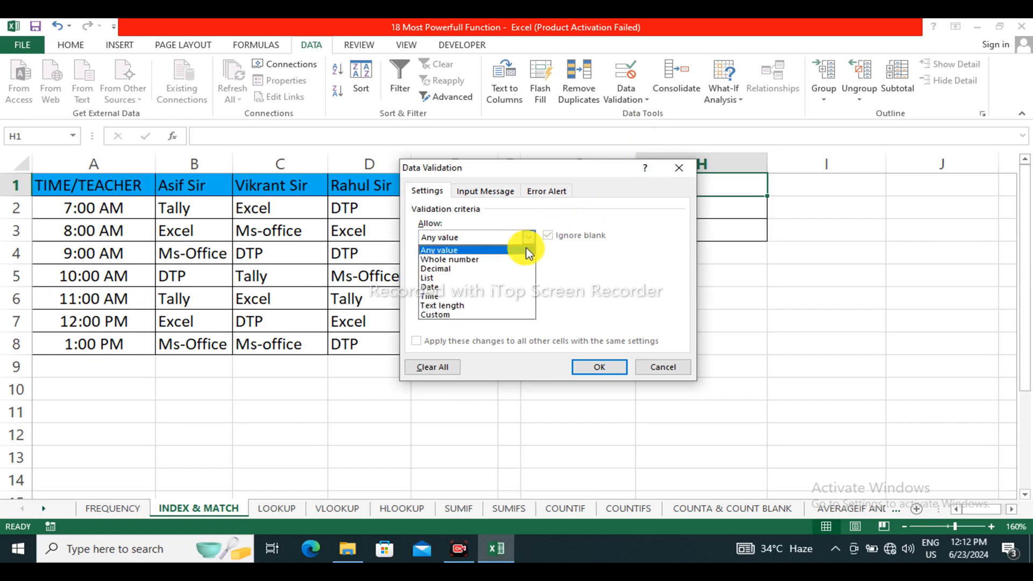
click(511, 278)
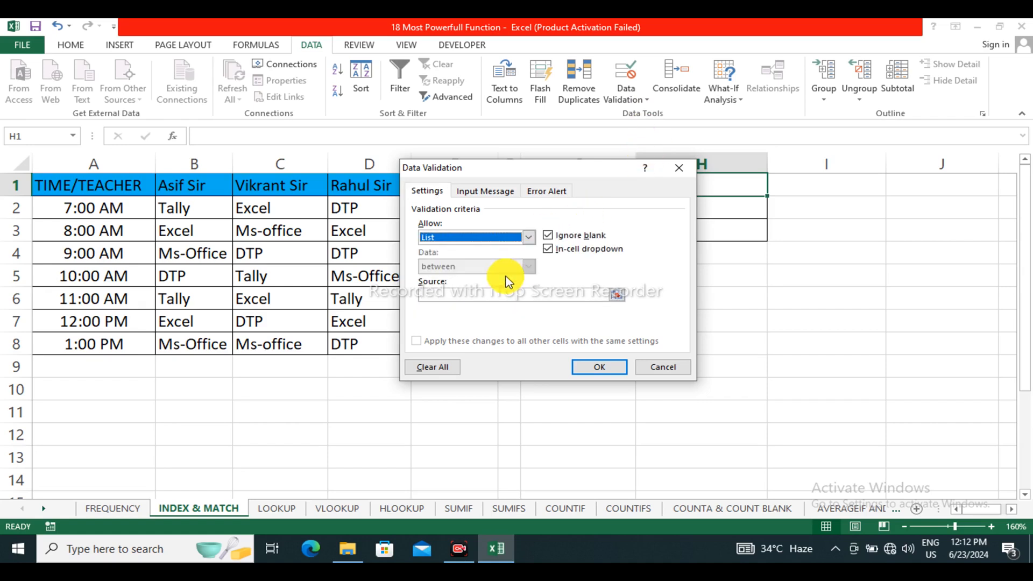
click(449, 292)
drag(186, 185, 441, 180)
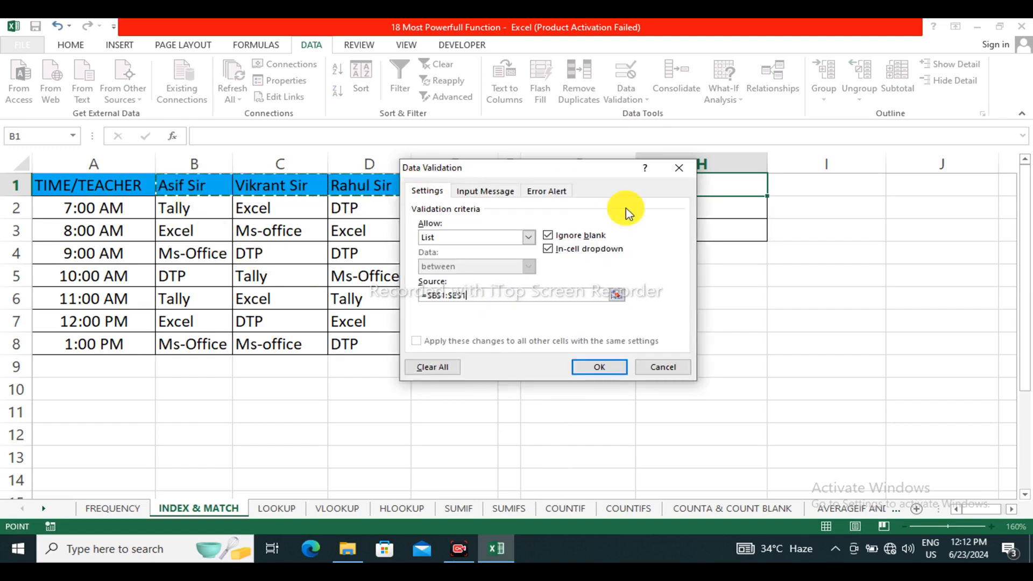
click(590, 367)
click(775, 190)
click(699, 220)
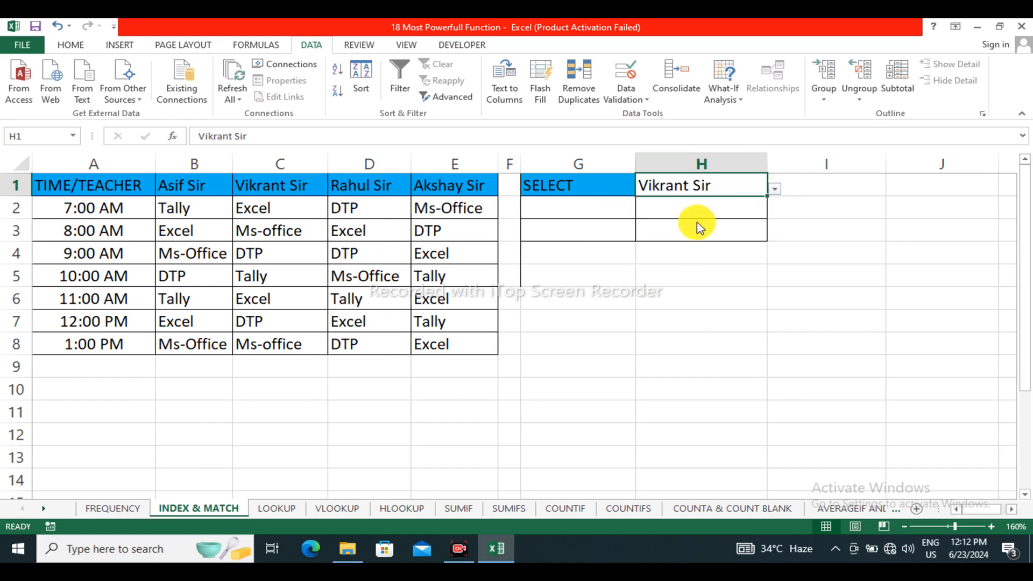
Step: Add list data validation to G2 with source =$A$2:$A$8 and choose 10:00:00 AM from its dropdown
click(587, 211)
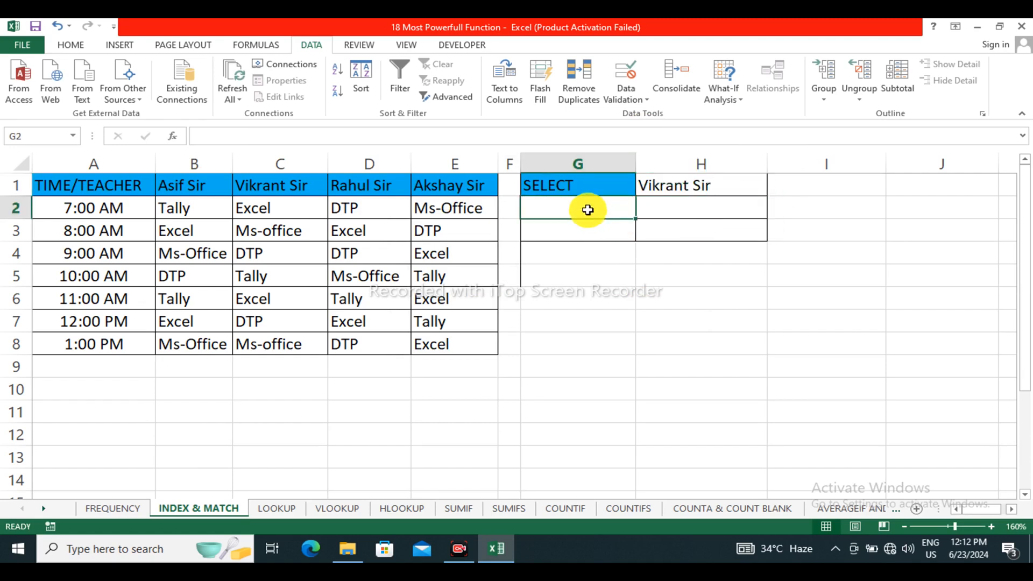
click(587, 227)
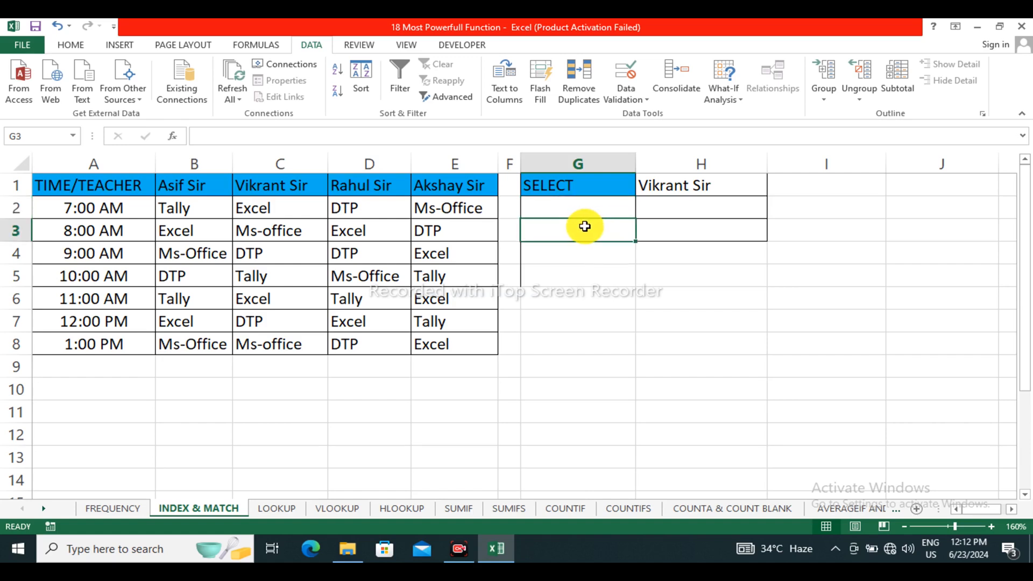
click(557, 211)
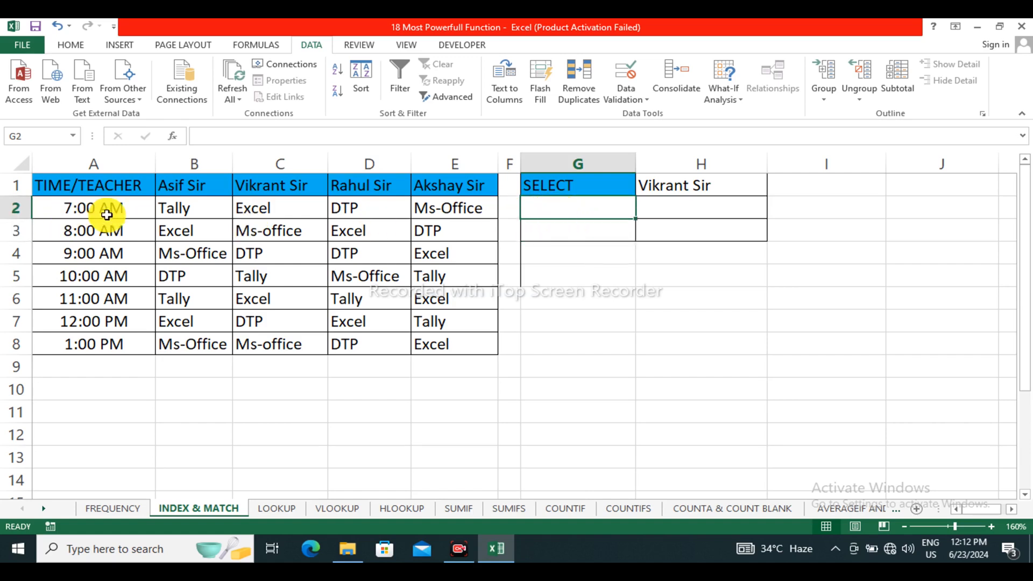
click(636, 102)
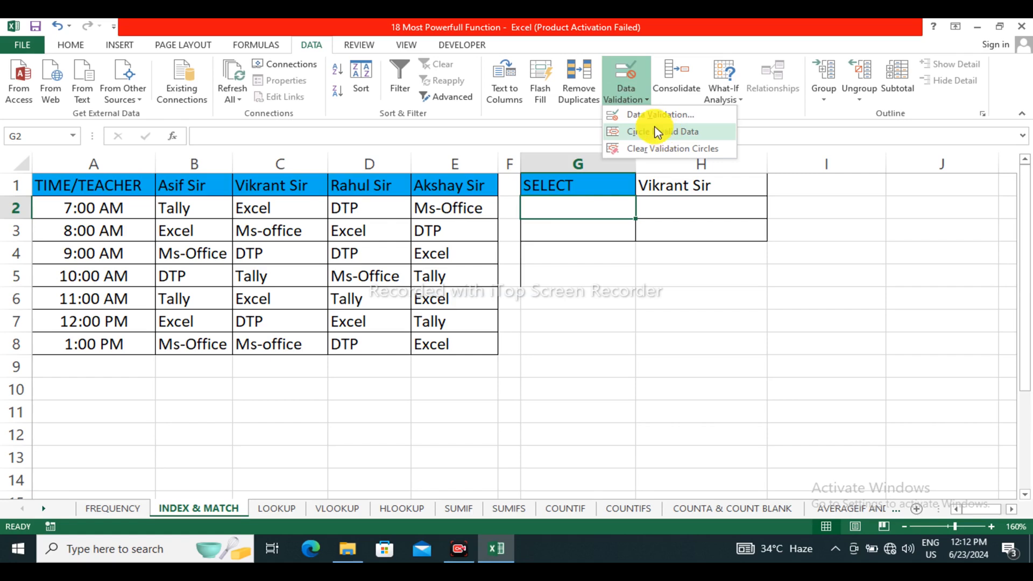
click(649, 115)
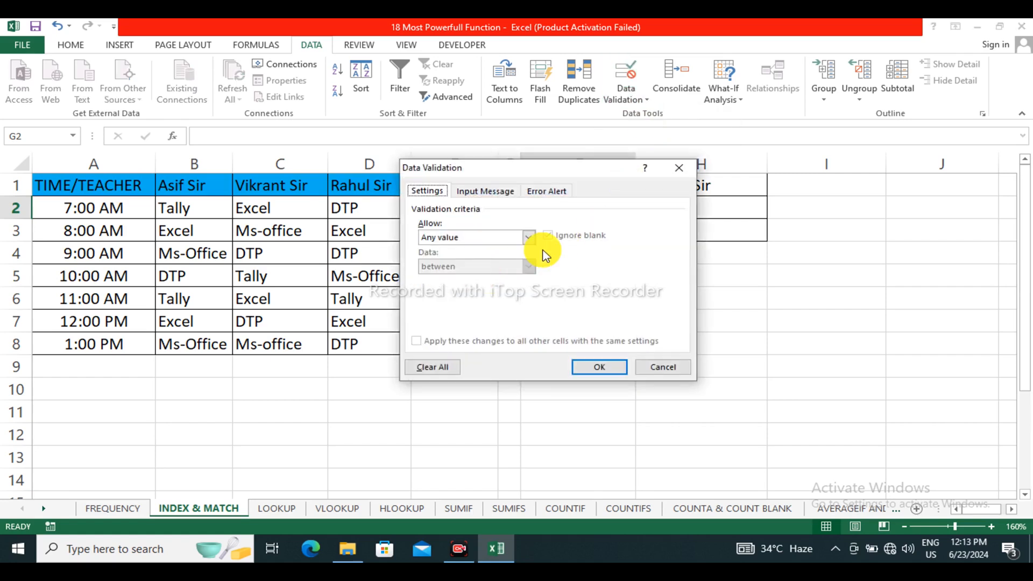
click(529, 238)
click(486, 272)
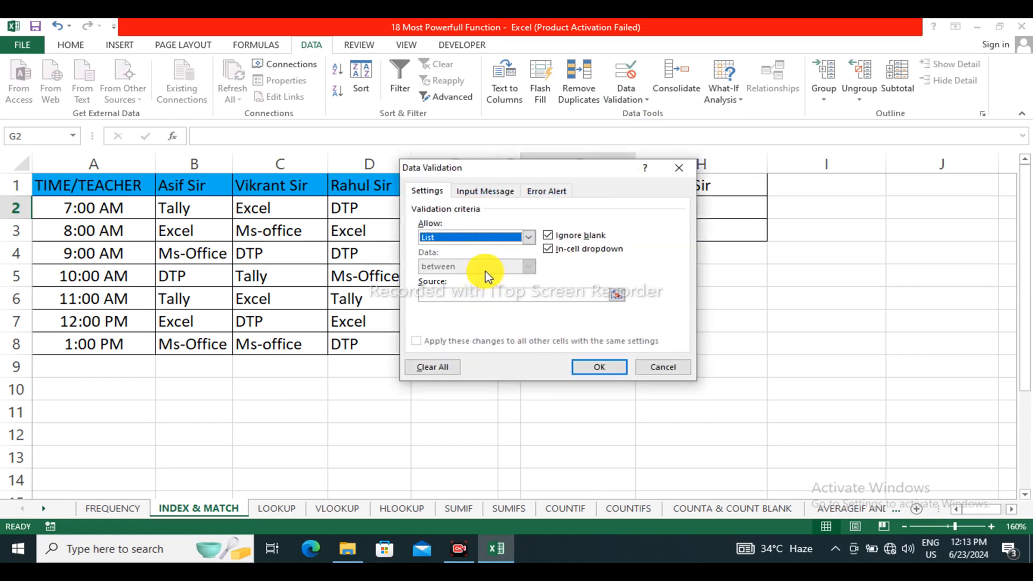
click(449, 294)
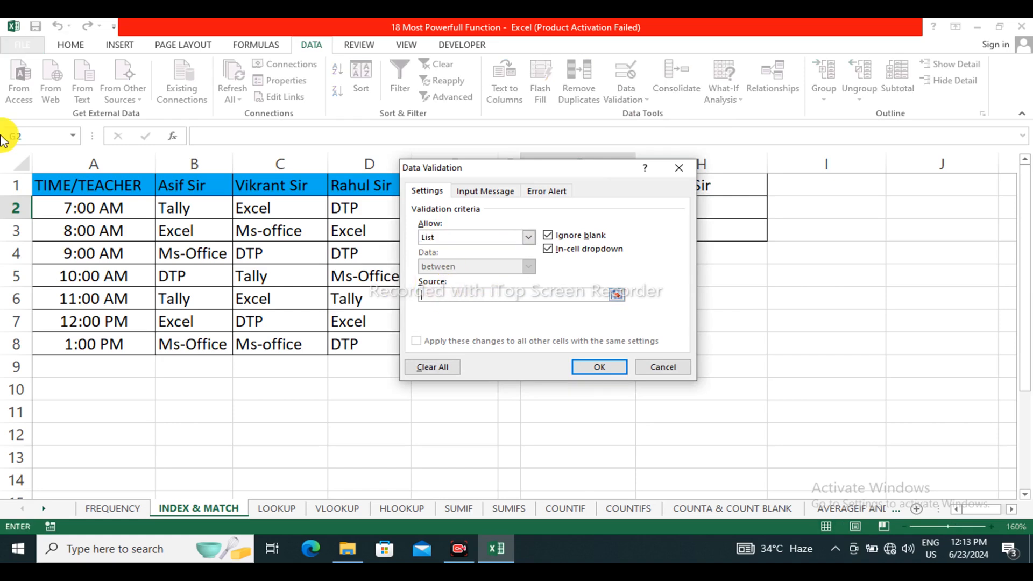
drag(70, 208, 69, 339)
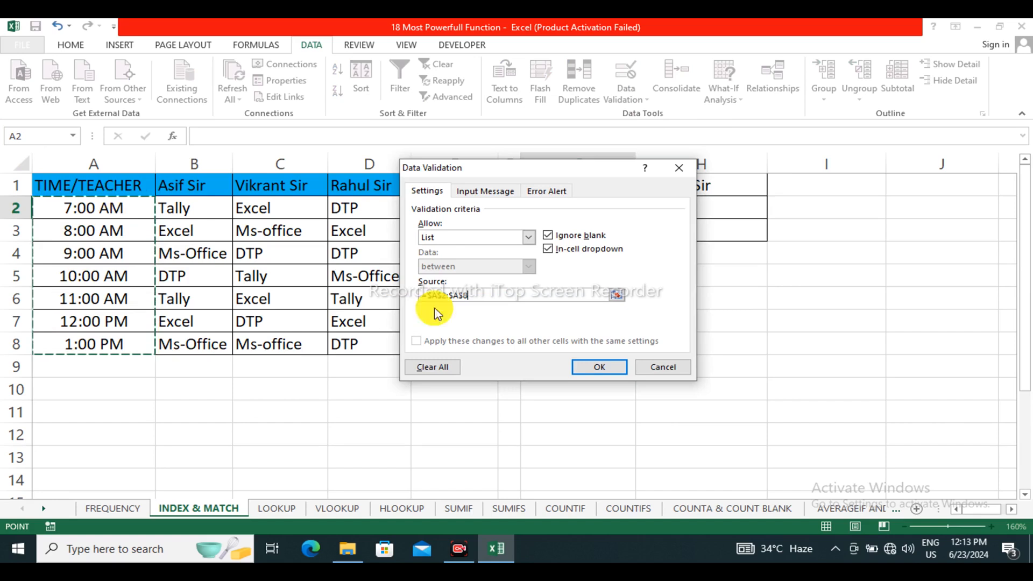
click(575, 368)
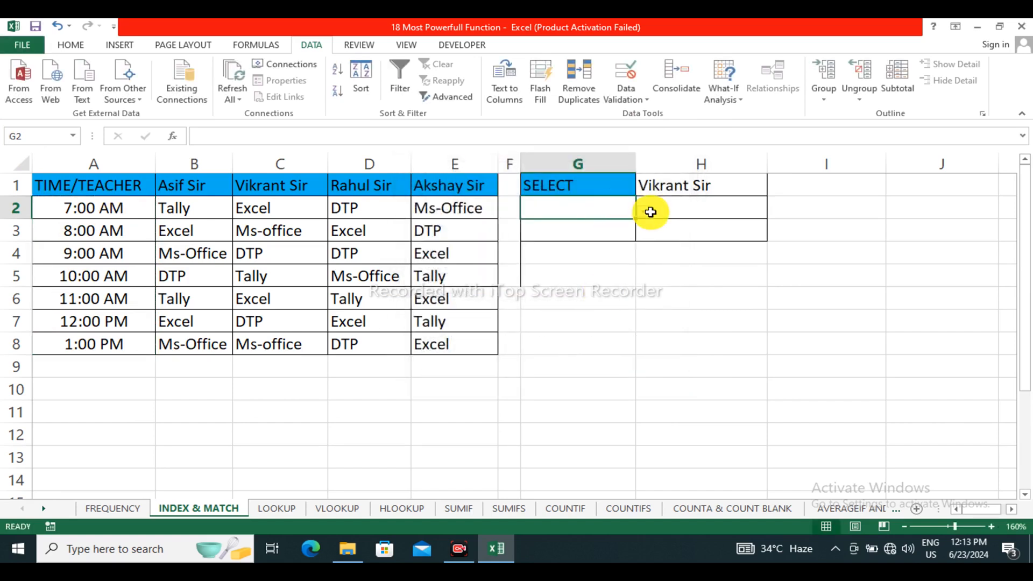
click(642, 212)
click(503, 270)
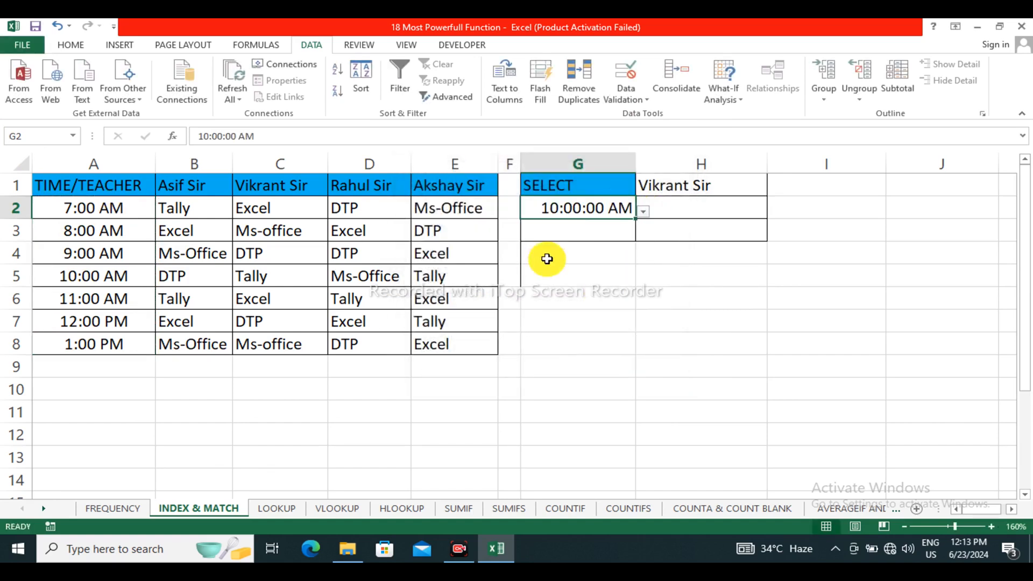
Step: Enter the formula =INDEX(A1:E8,4,3) in result cell H2
click(700, 204)
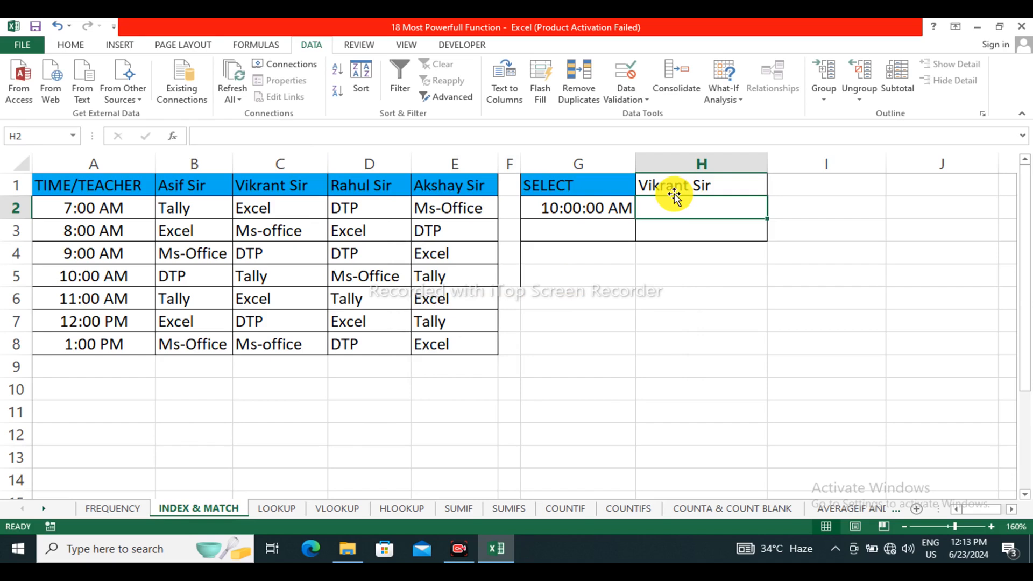
text(=in)
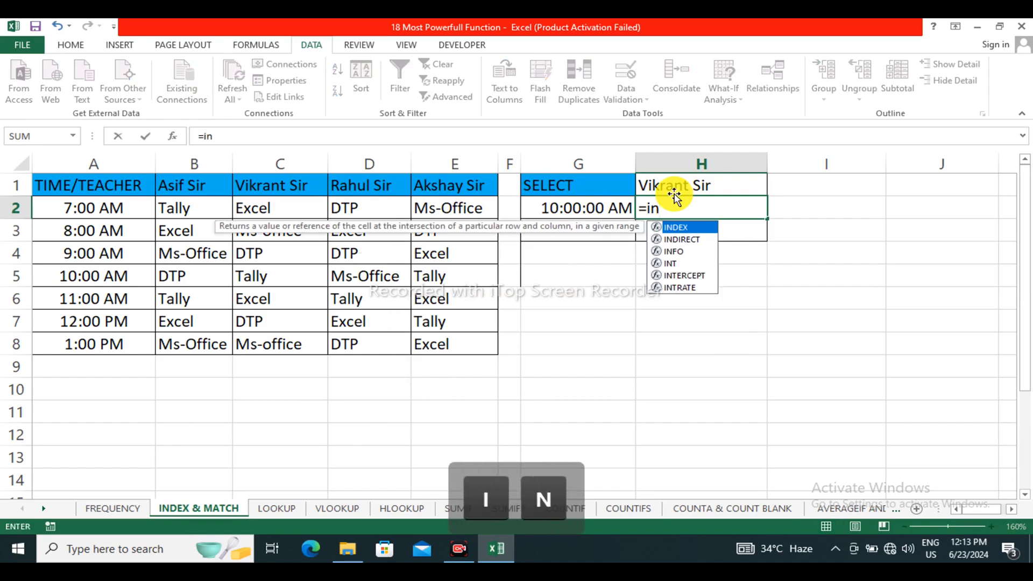
key(Tab)
key(BackSpace)
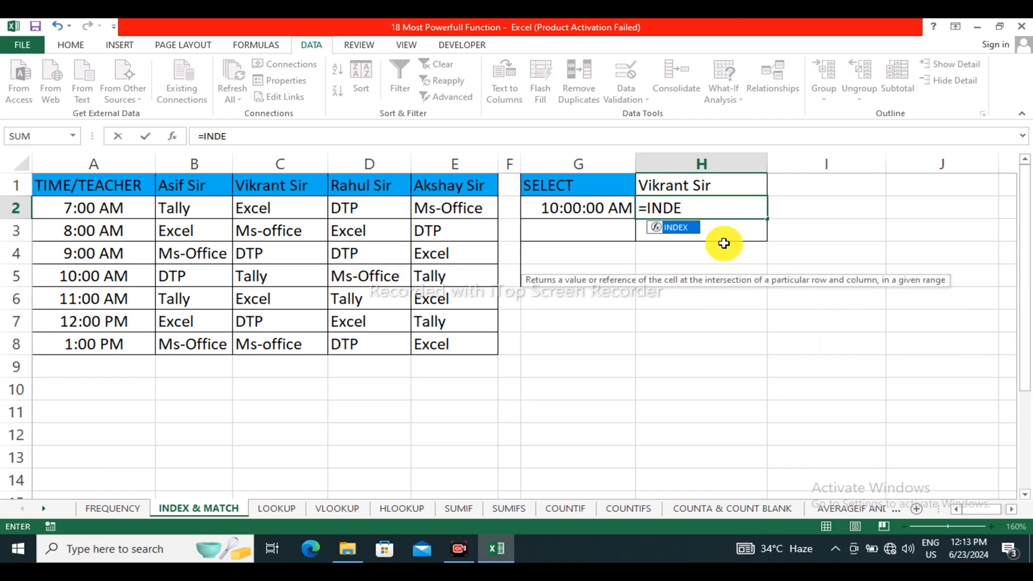
key(Tab)
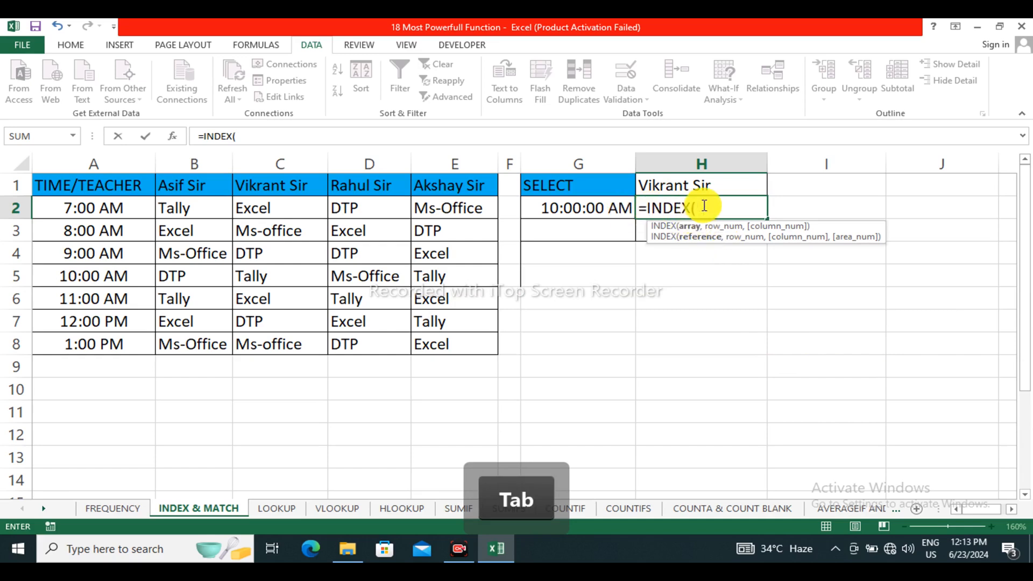
drag(695, 207, 642, 206)
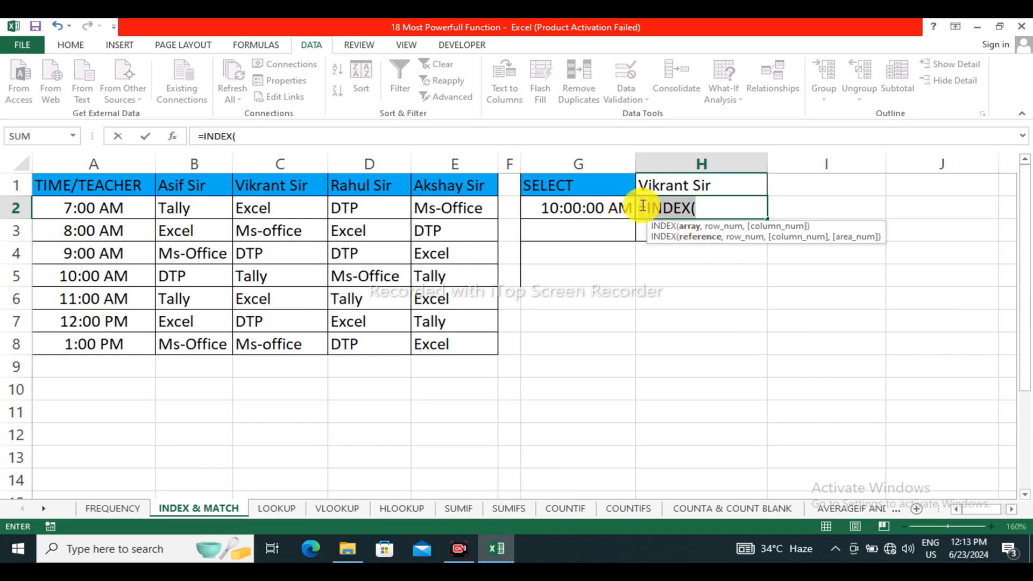
click(708, 209)
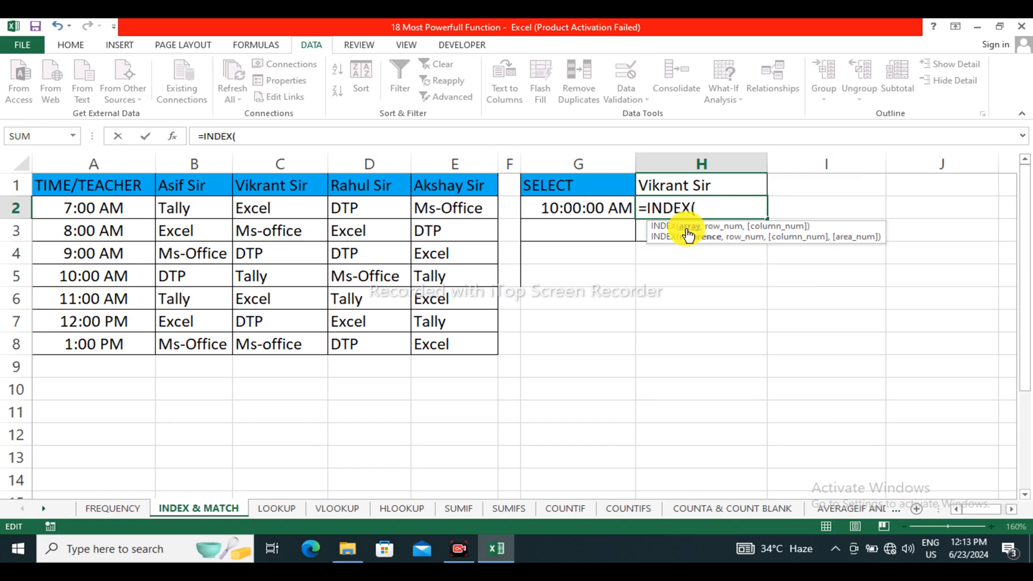
drag(80, 188, 468, 341)
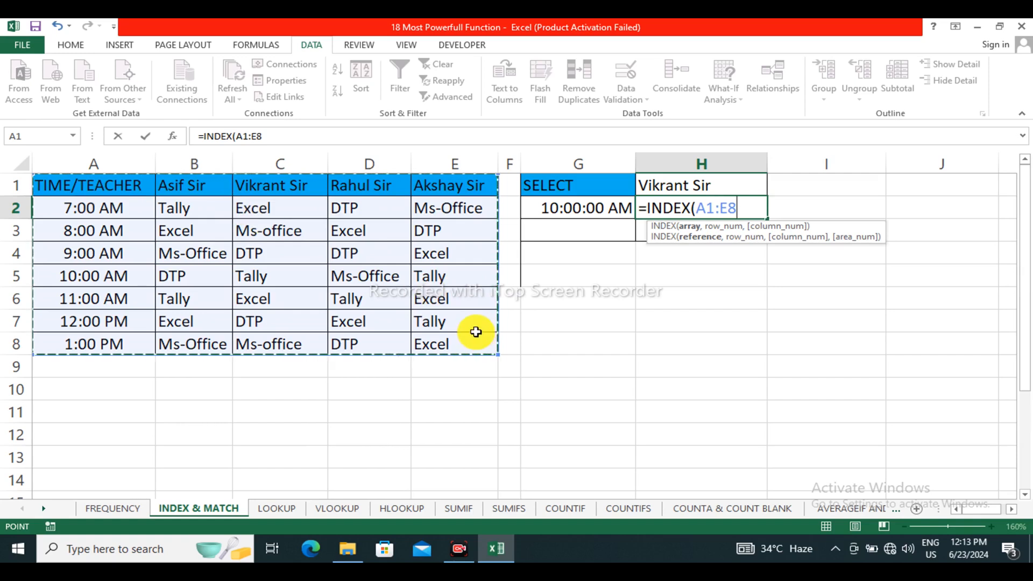
text(,)
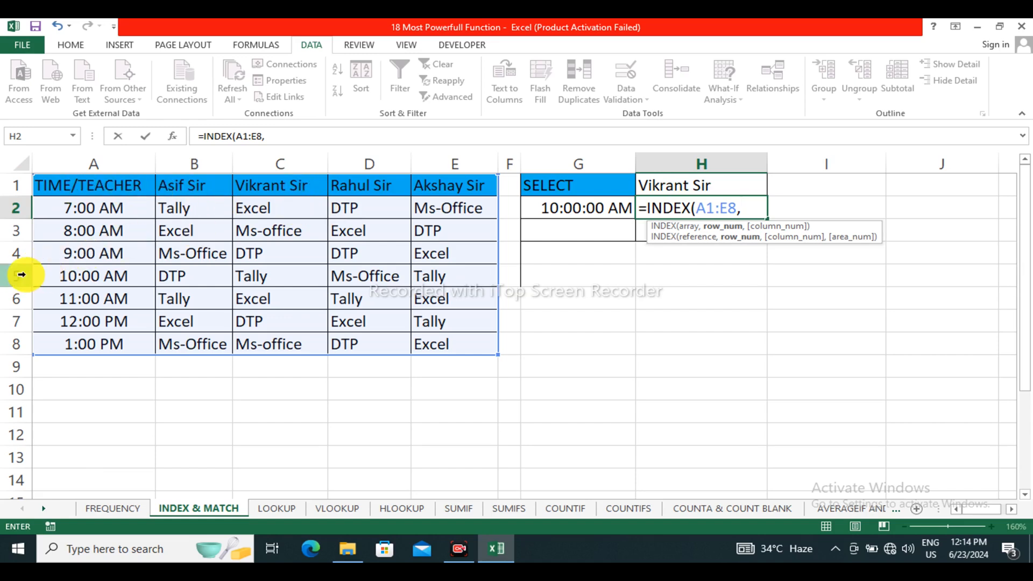
text(4,)
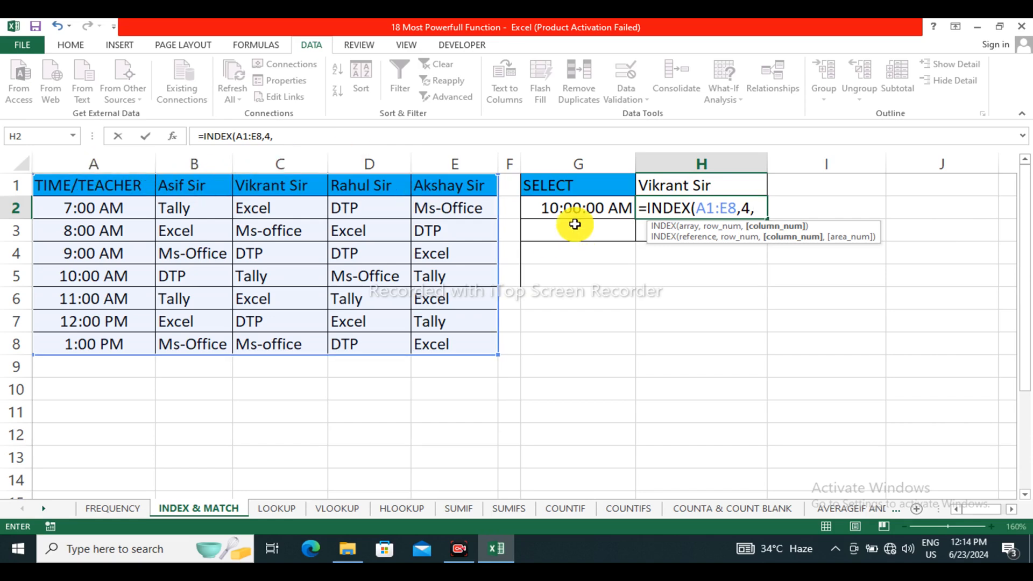
text(3)
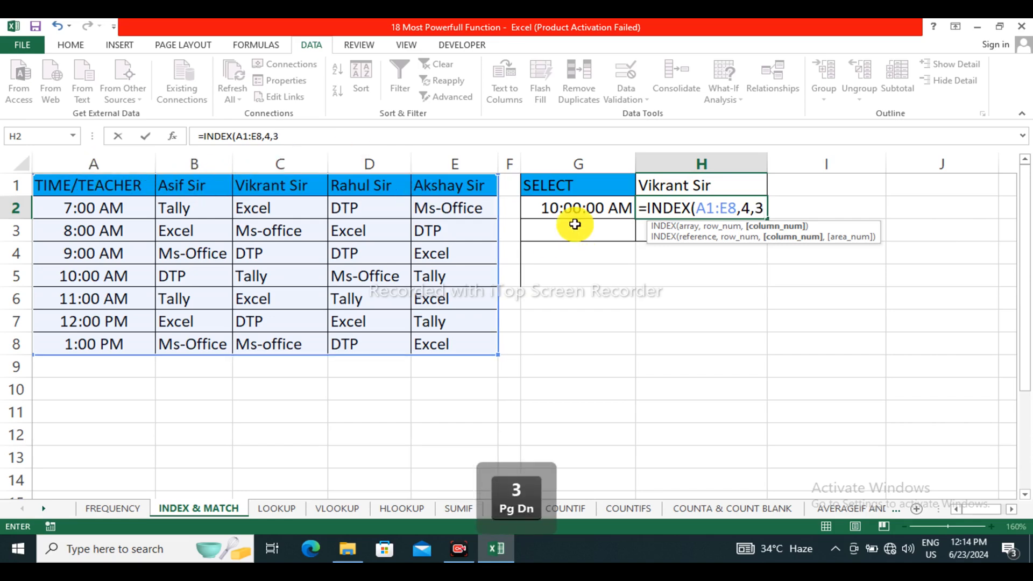
key(Return)
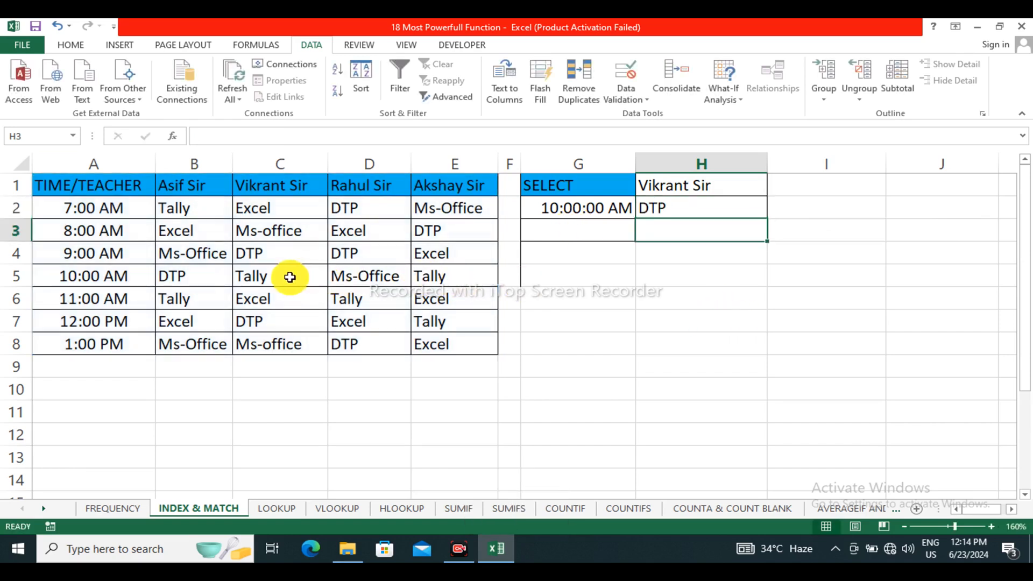
Step: Check the 10:00 AM subjects in B5:C5 and change the row number in H2's INDEX formula to 5
drag(196, 277, 265, 281)
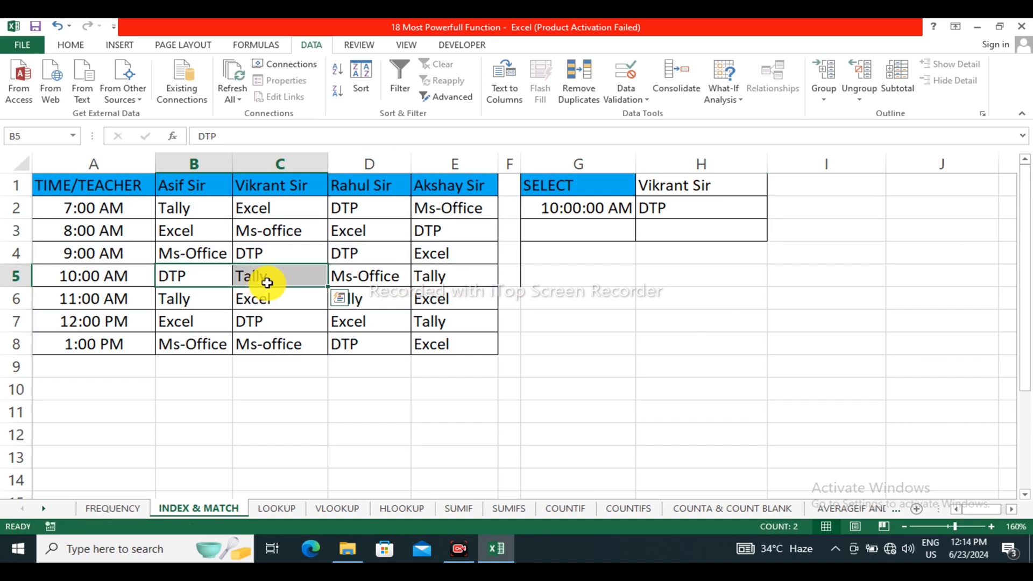
double_click(682, 208)
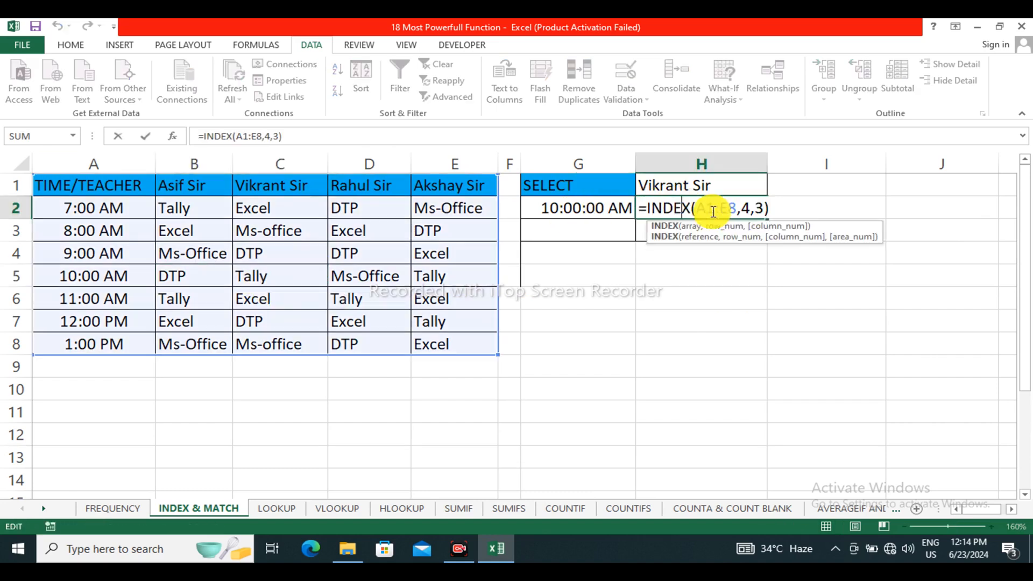
click(749, 210)
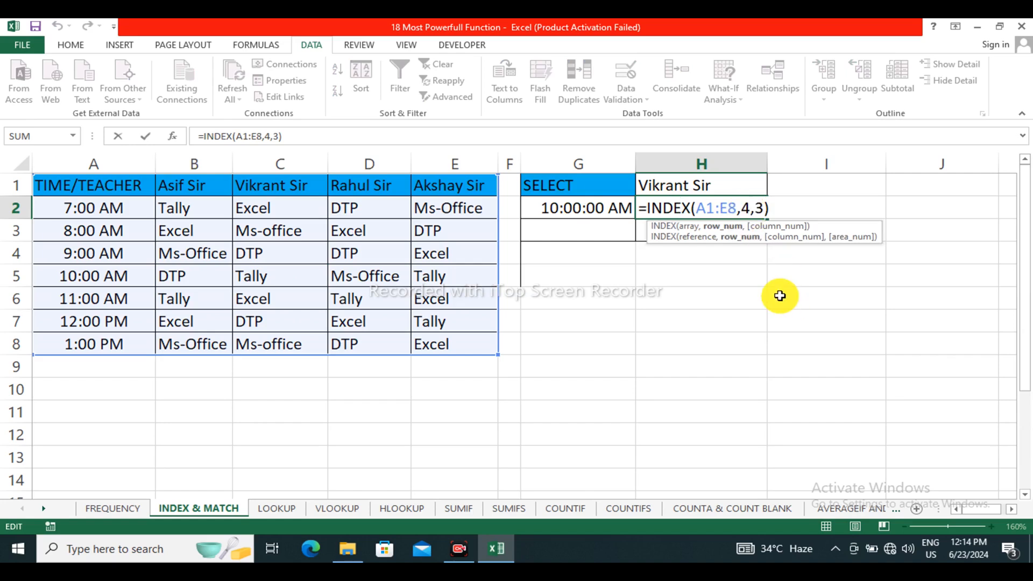
key(BackSpace)
text(5)
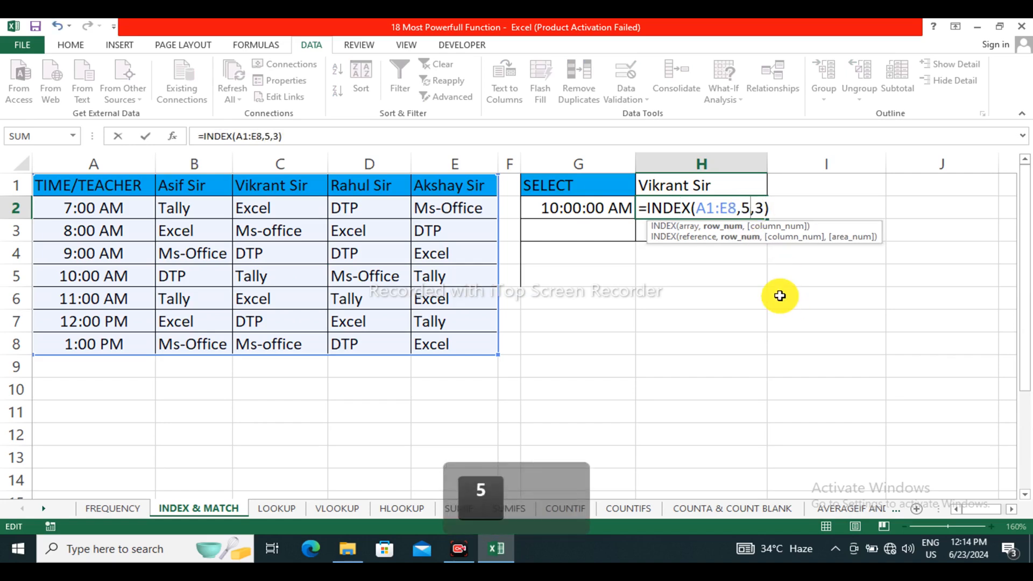
key(Return)
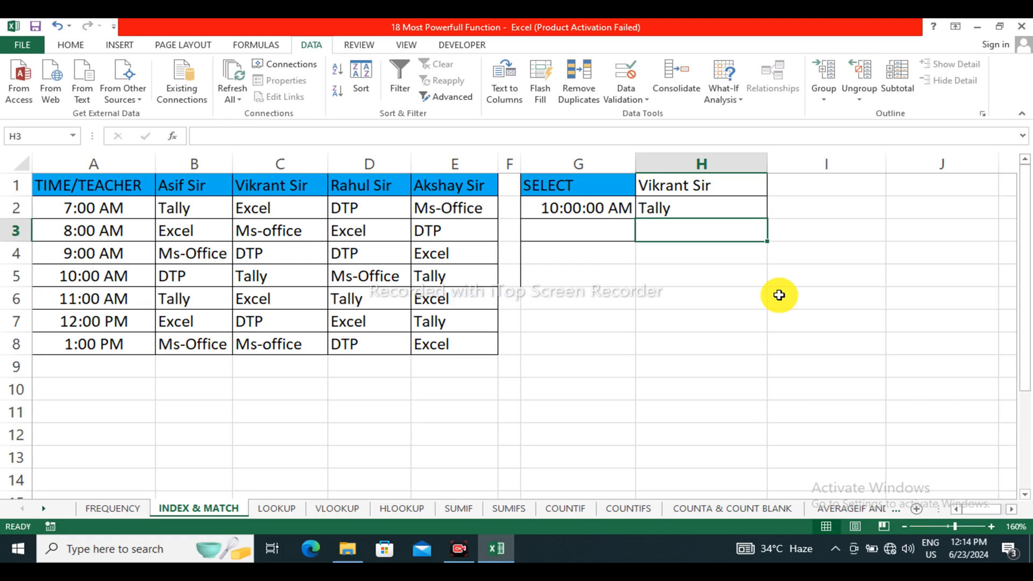
Step: Choose 9:00:00 AM from the time dropdown in G2 and compare H2's result with timetable row 4
click(705, 201)
drag(706, 199, 710, 232)
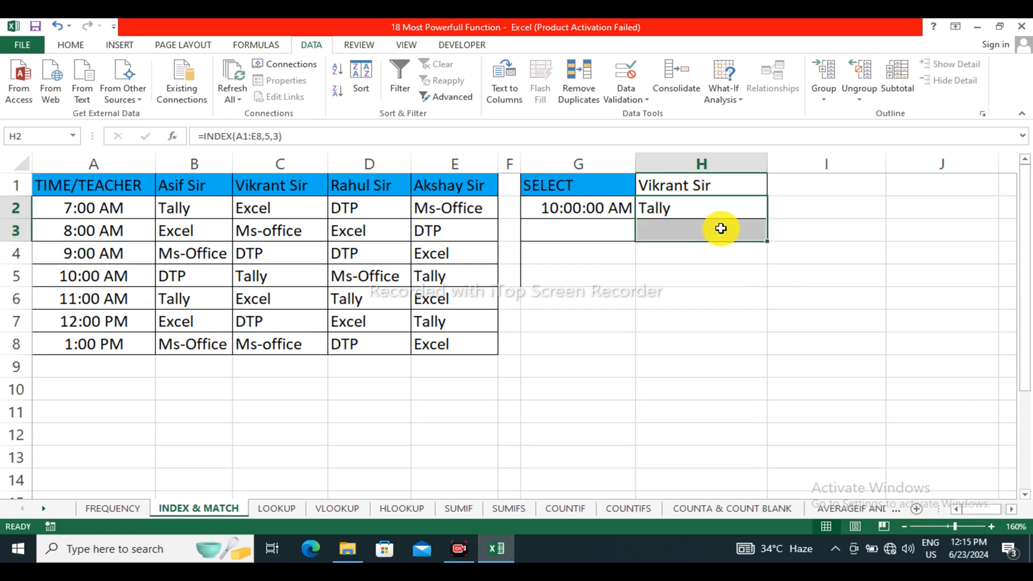
click(718, 245)
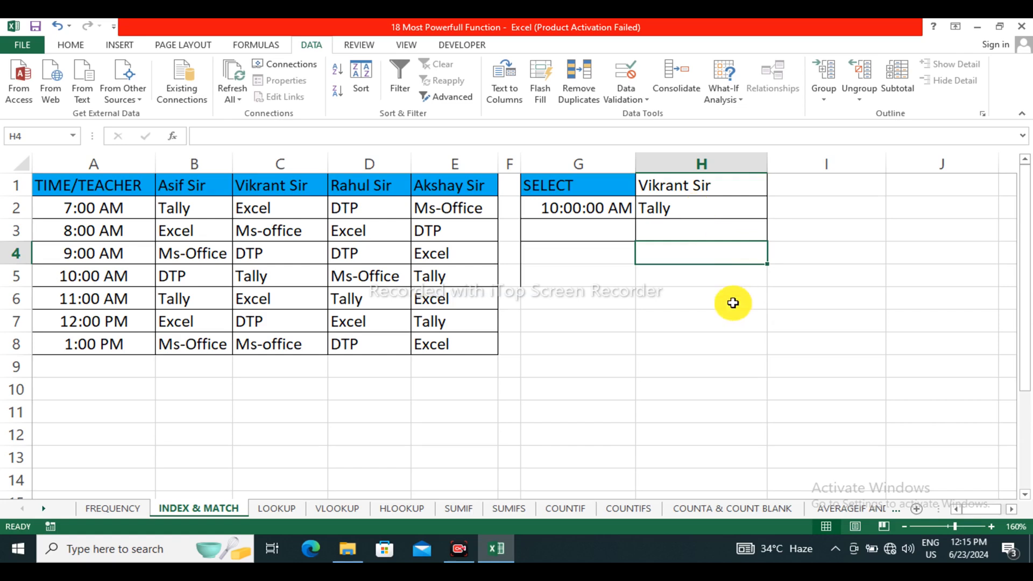
click(691, 282)
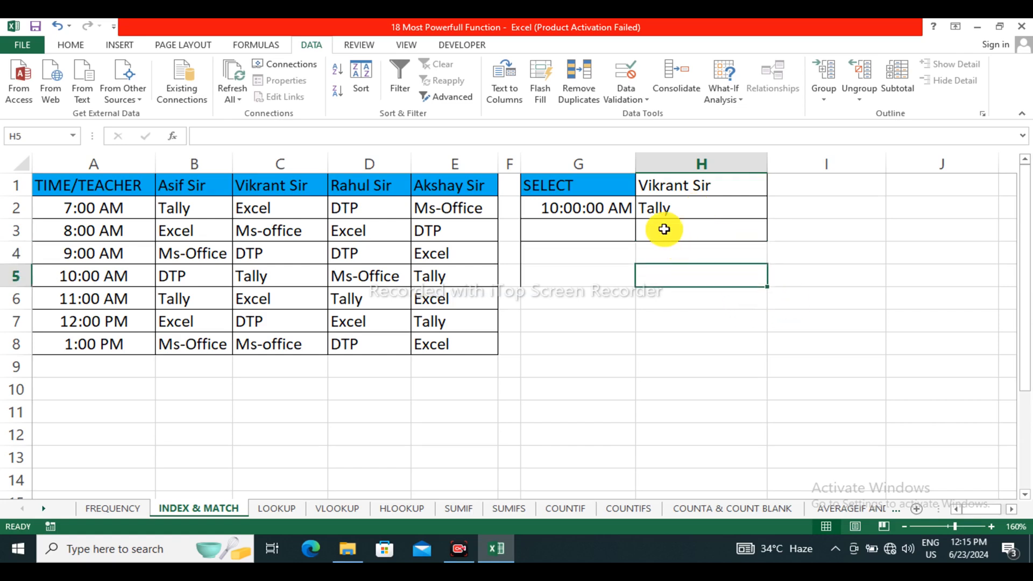
click(605, 211)
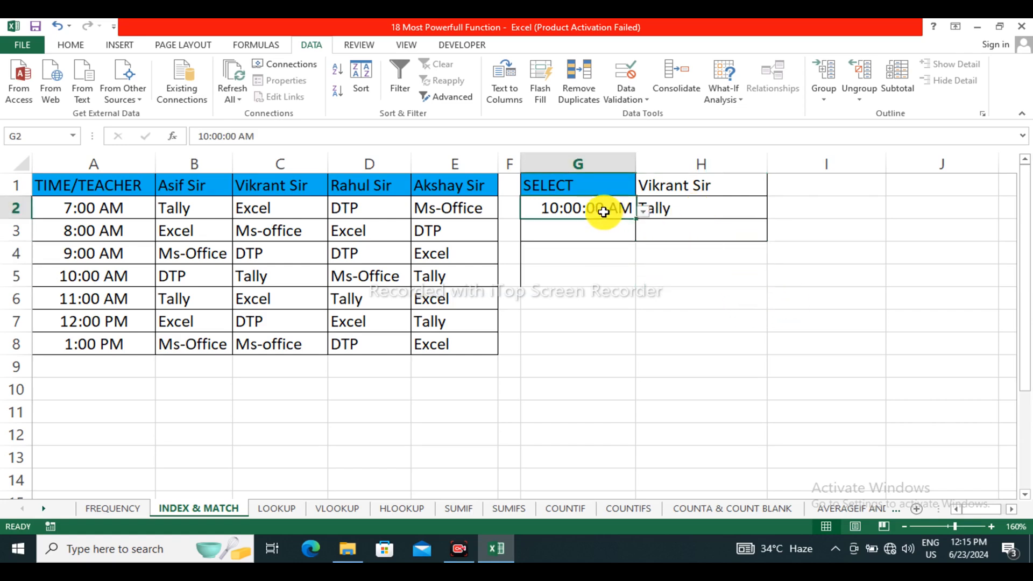
click(640, 213)
click(571, 260)
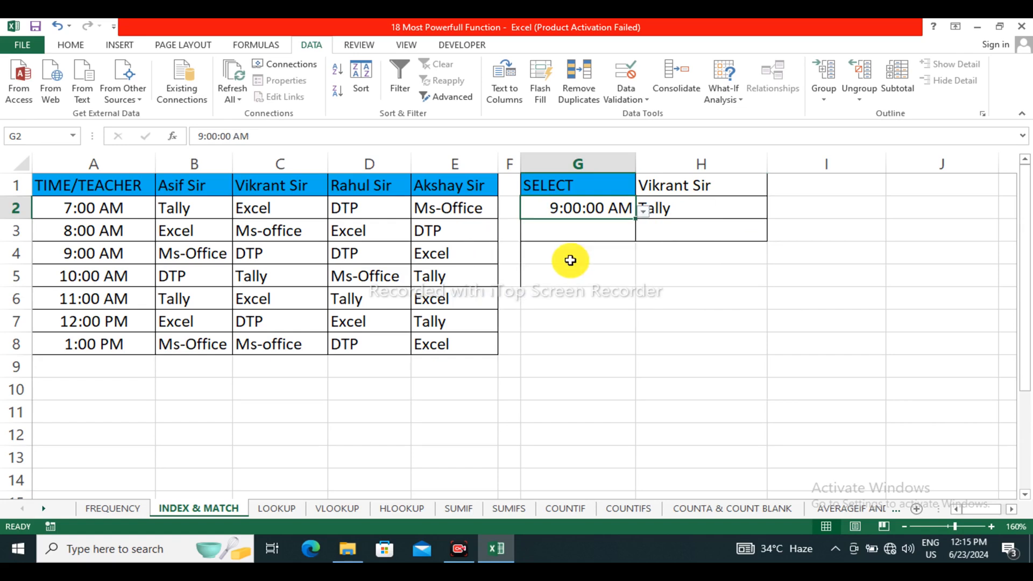
click(675, 207)
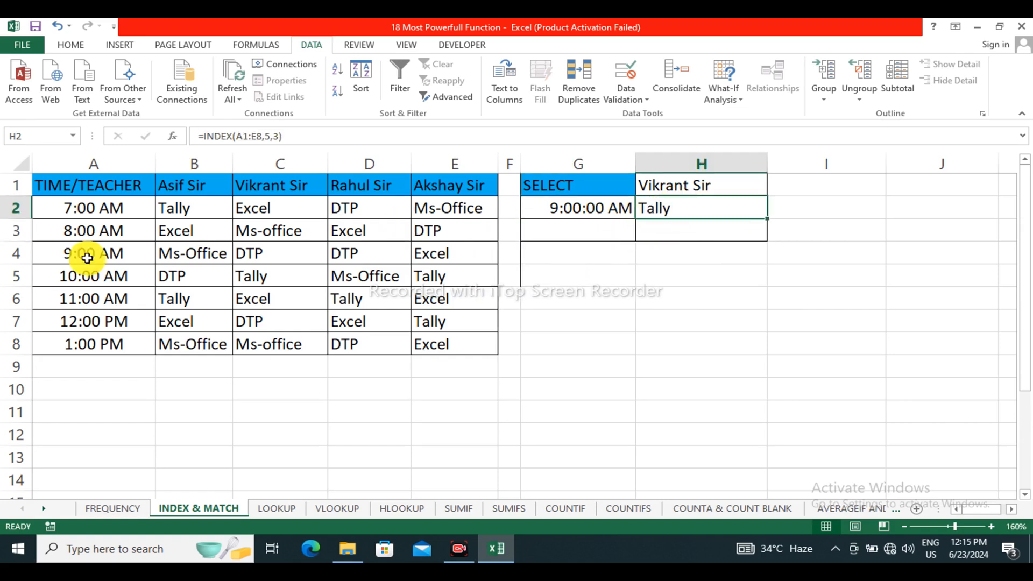
click(15, 254)
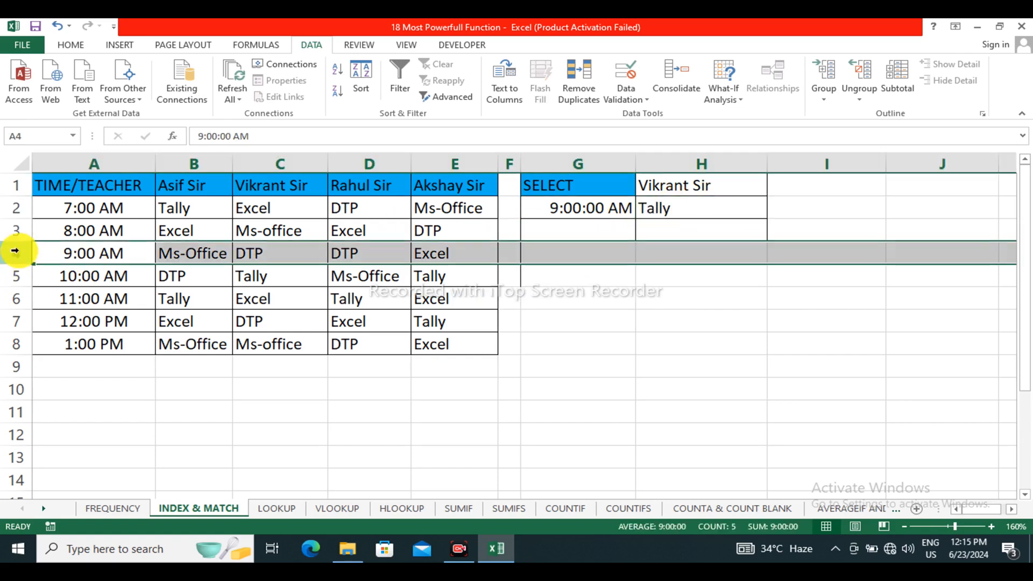
click(224, 247)
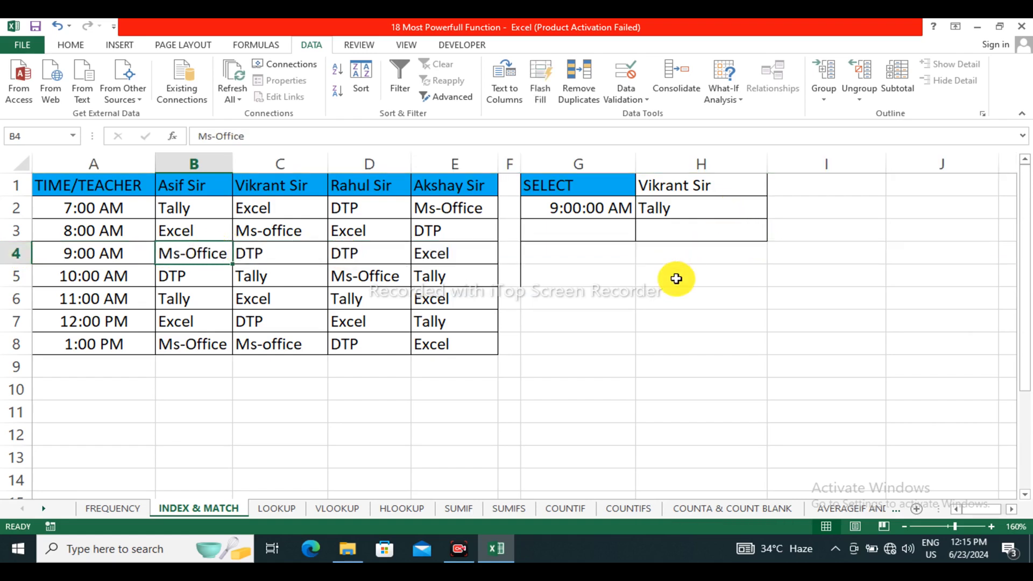
click(692, 273)
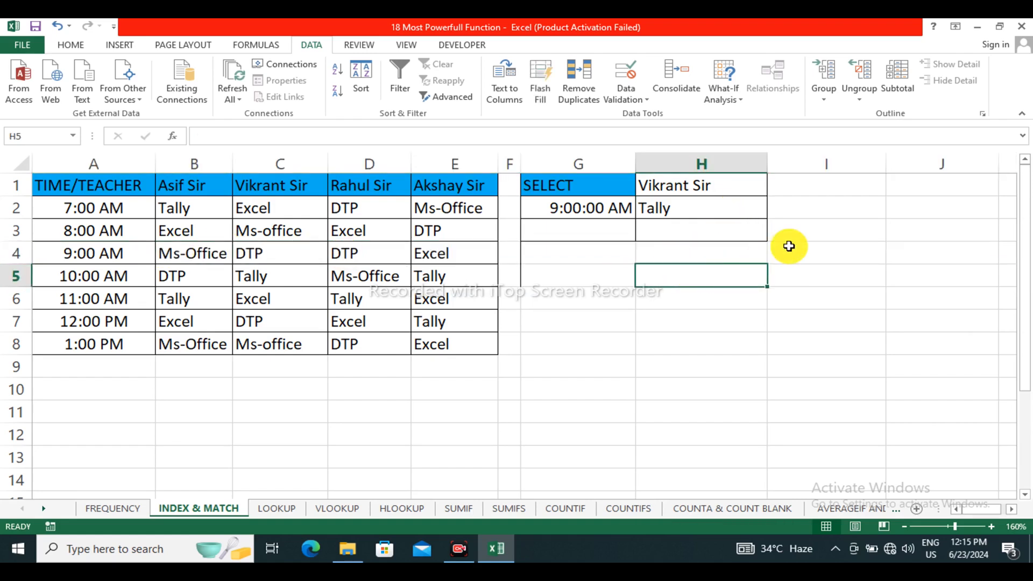
Step: Enter =MATCH(G2,A1:A8,0) in I2 to find the selected time's row position, and review the formula
click(836, 215)
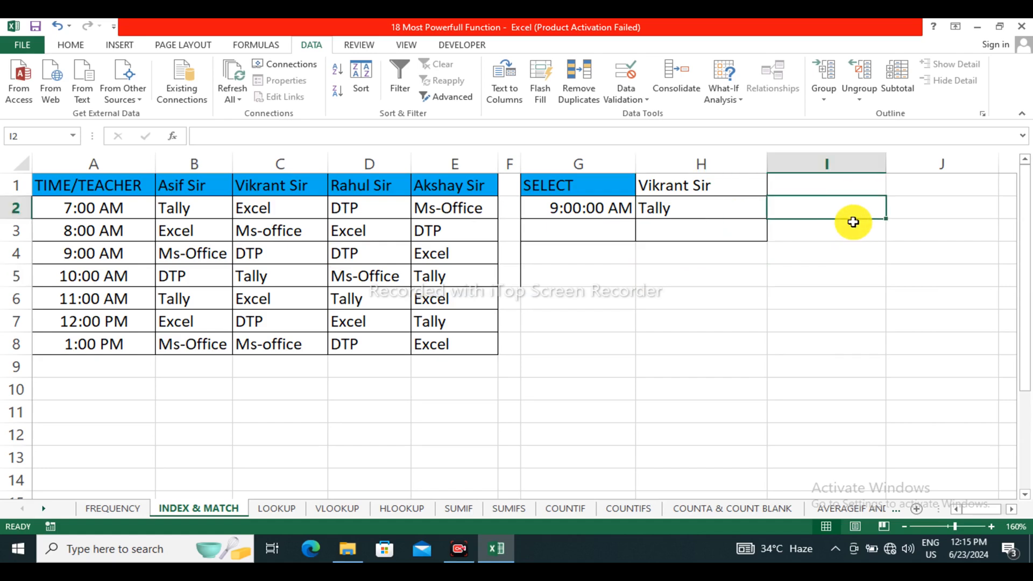
text(=mat)
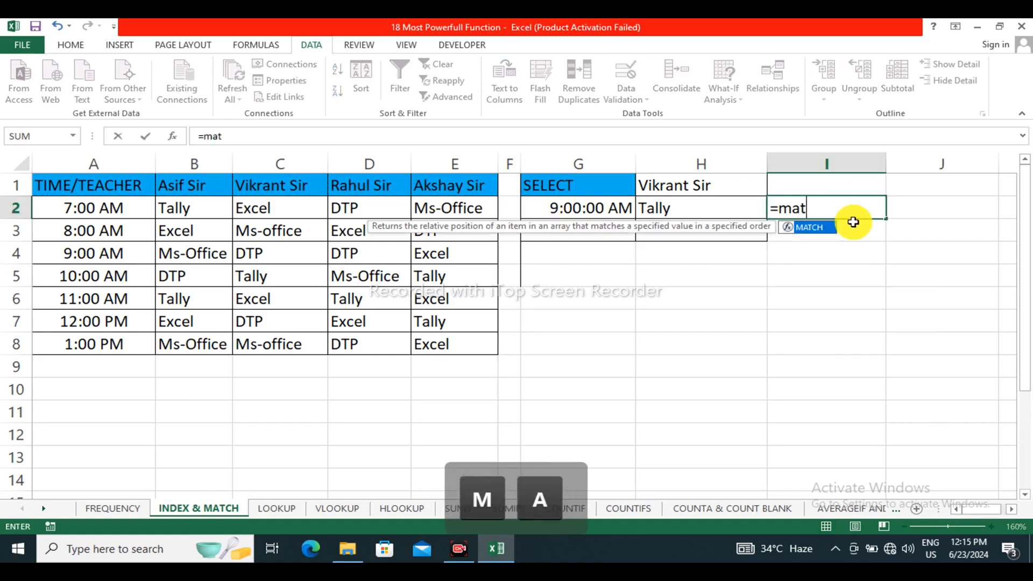
key(Tab)
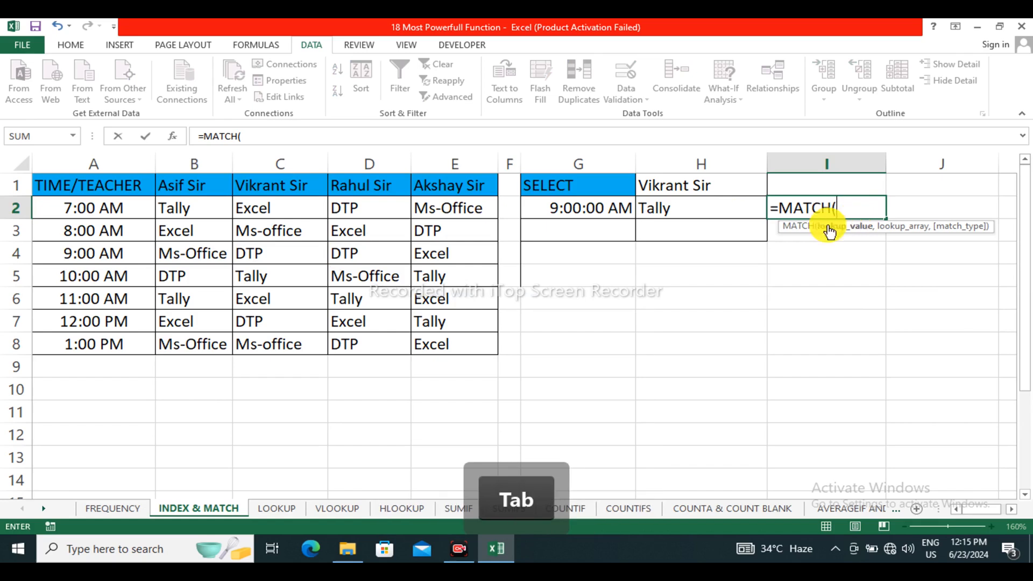
click(587, 208)
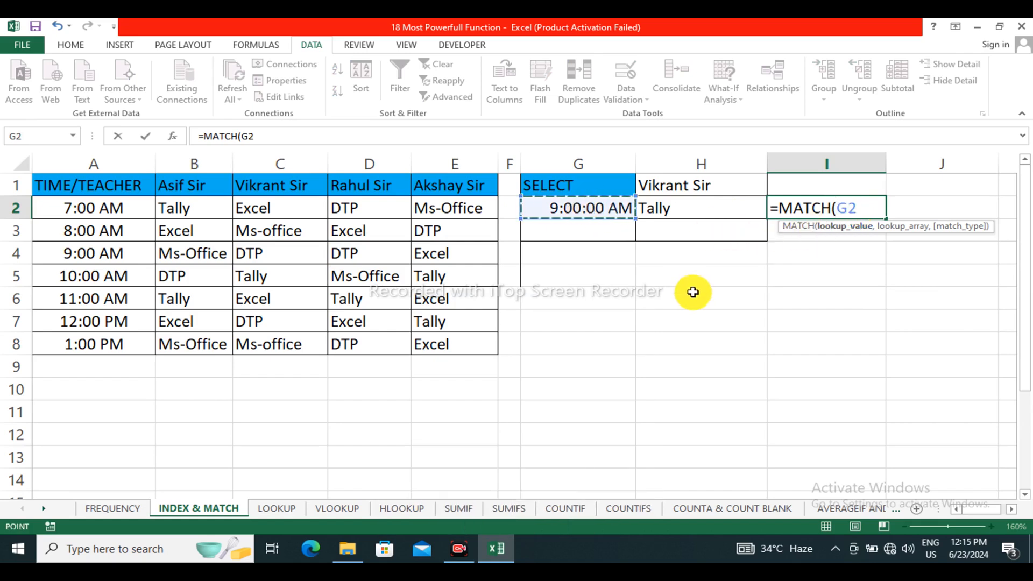
text(,)
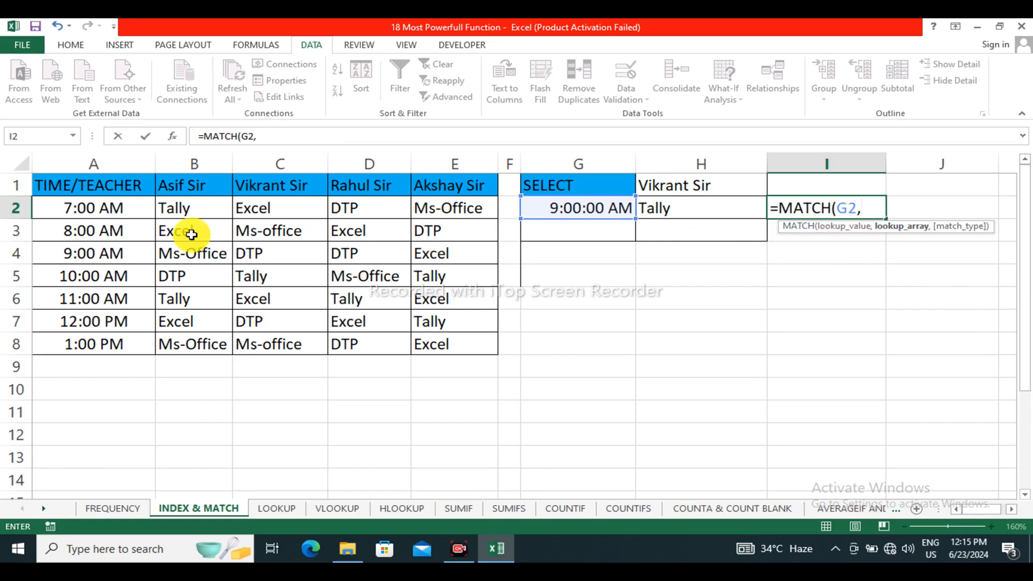
drag(86, 188, 127, 346)
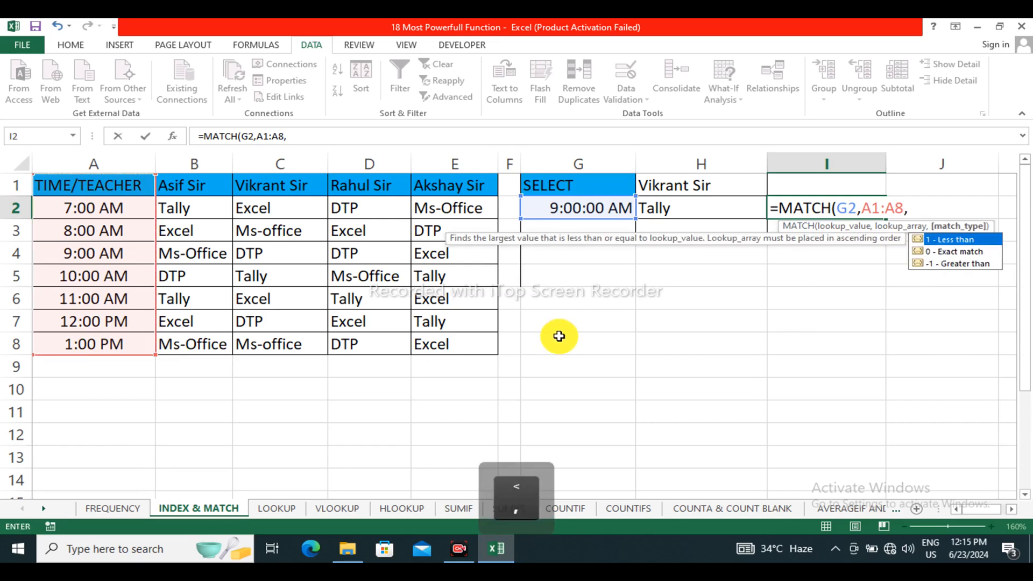
key(Return)
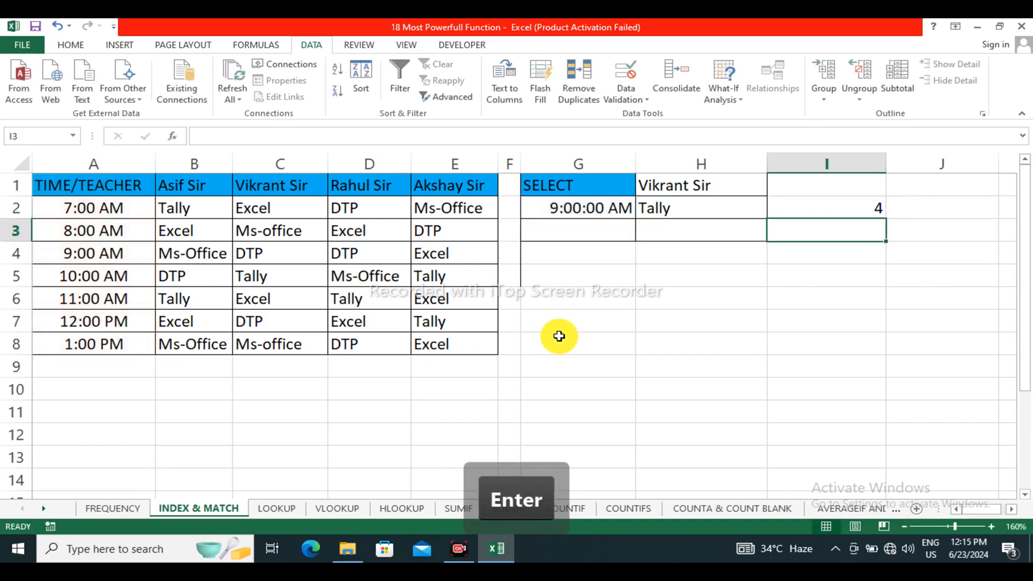
click(830, 208)
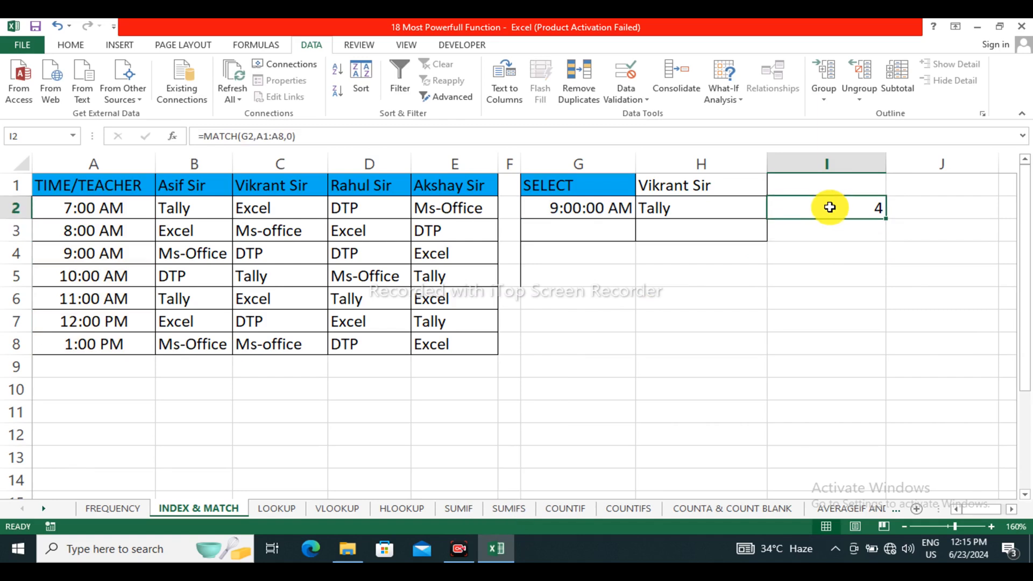
Step: Enter =MATCH(H1,A1:E1,0) in I3 to find the selected teacher's column position
click(833, 239)
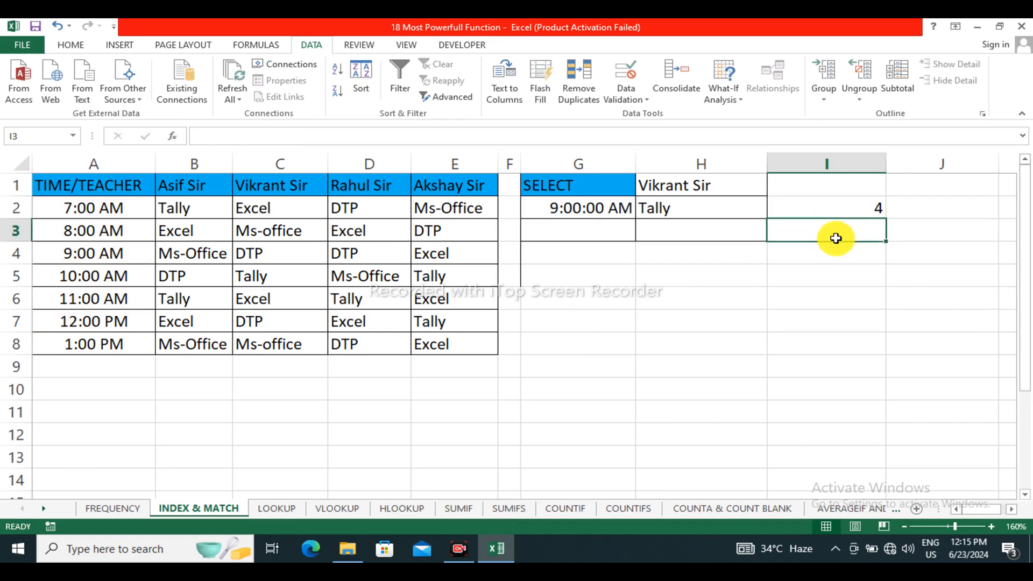
text(=)
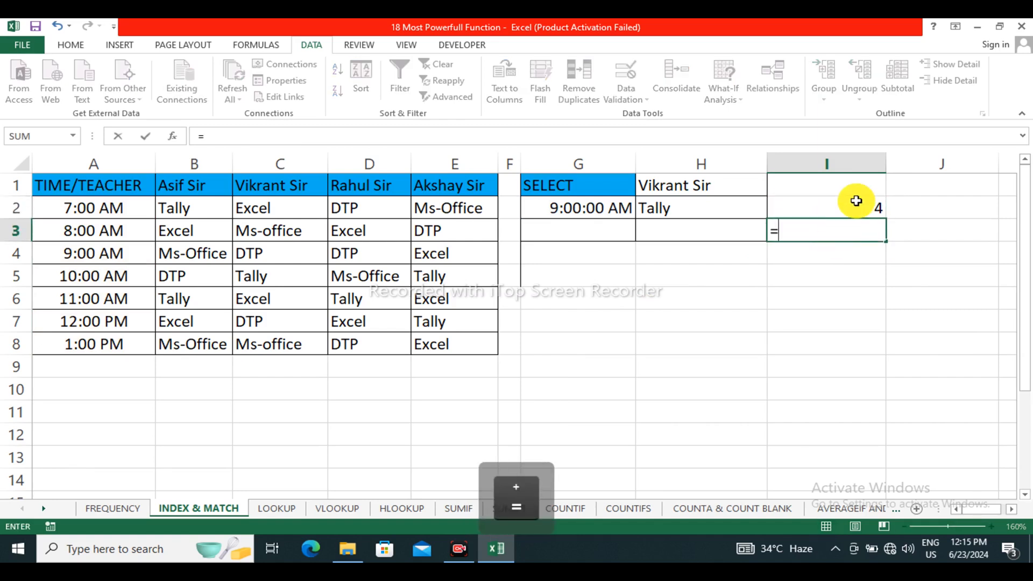
text(match)
key(Tab)
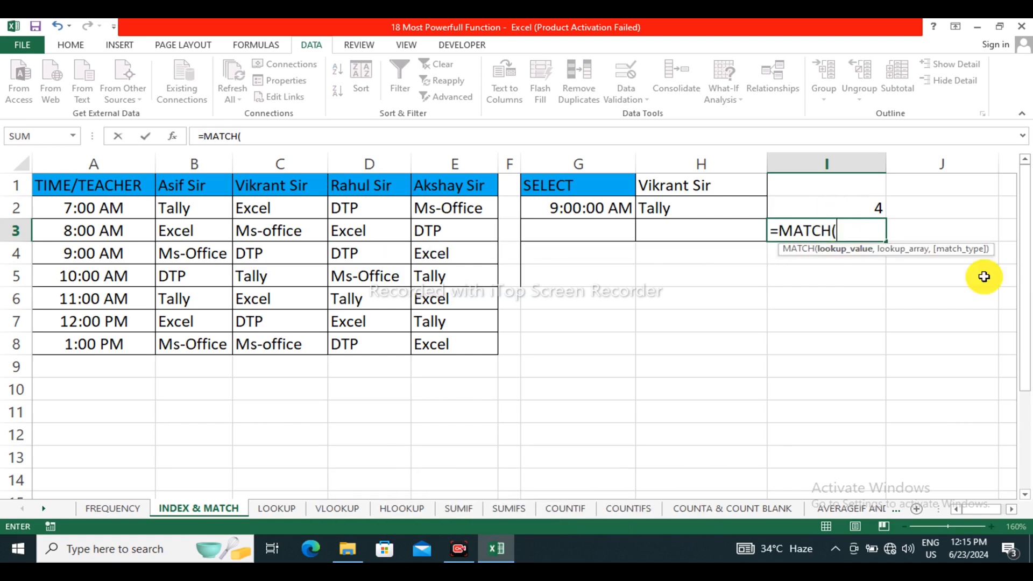
click(705, 187)
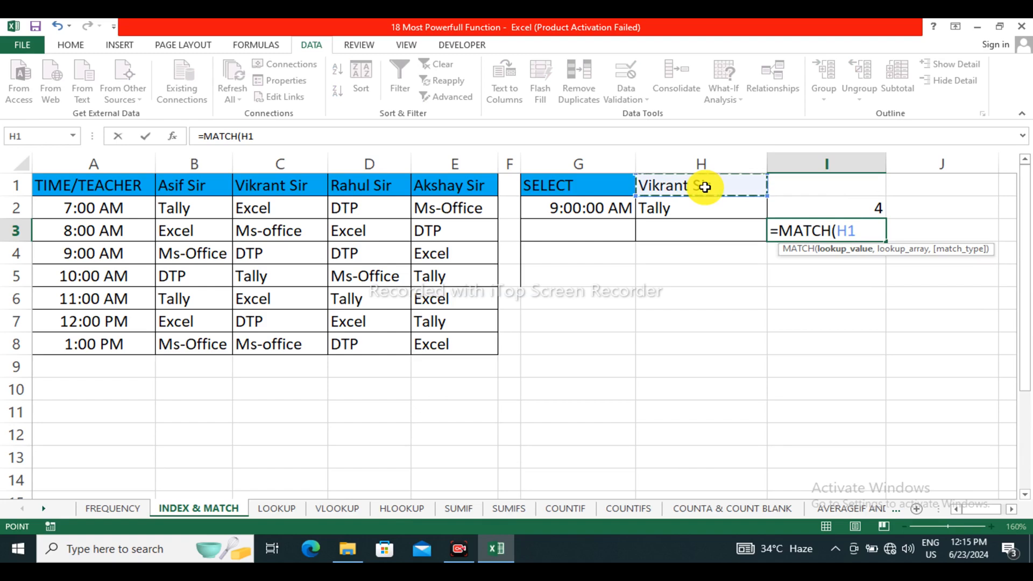
text(,)
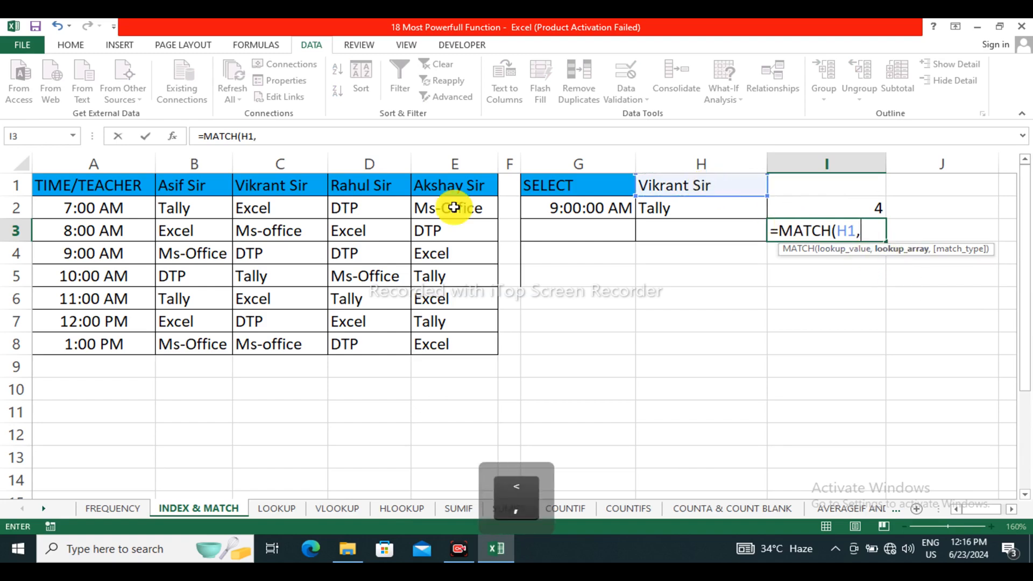
drag(107, 181, 415, 191)
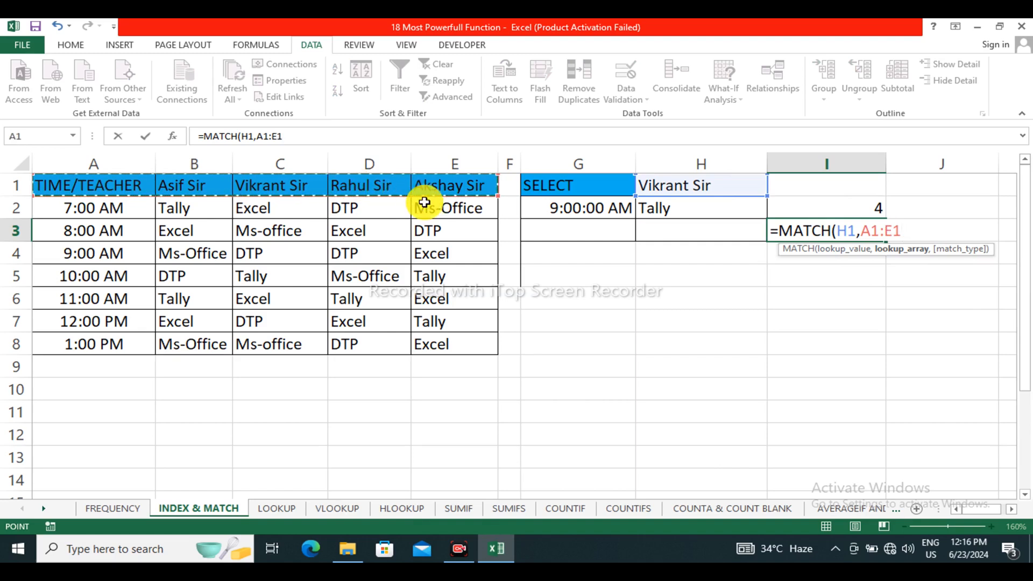
text(,0)
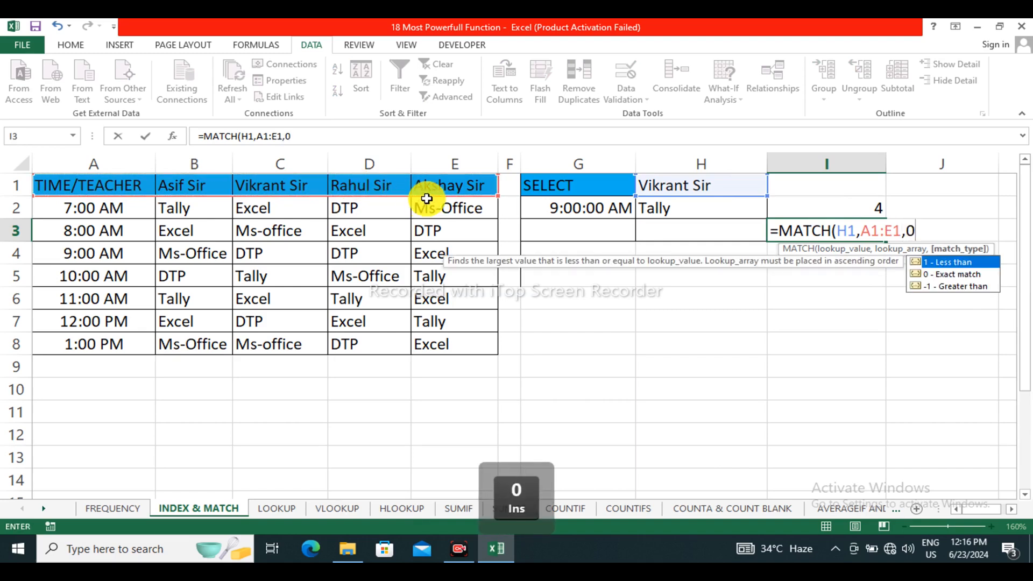
key(Return)
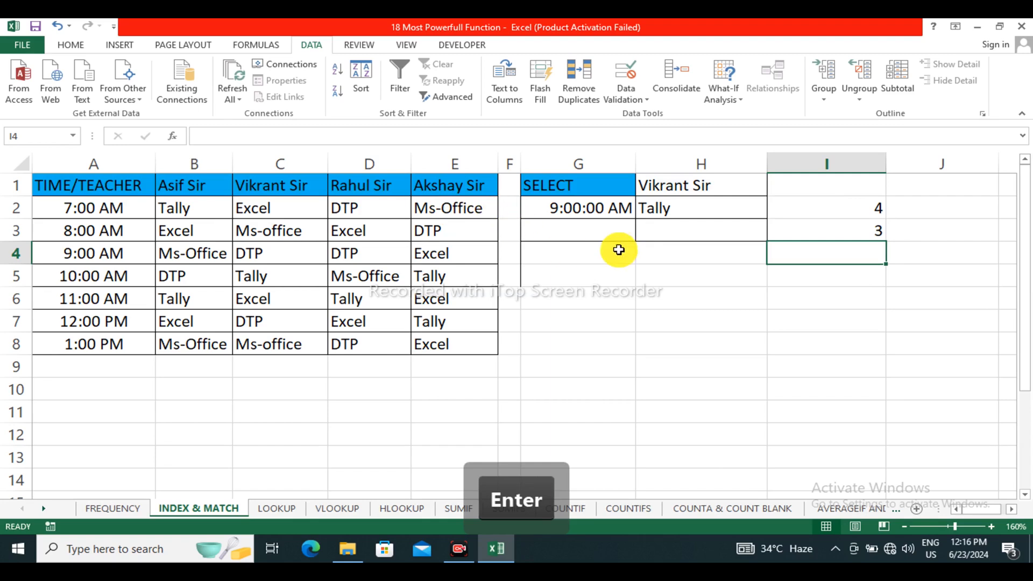
Step: Replace the row number in H2's INDEX formula with a reference to I2
double_click(676, 209)
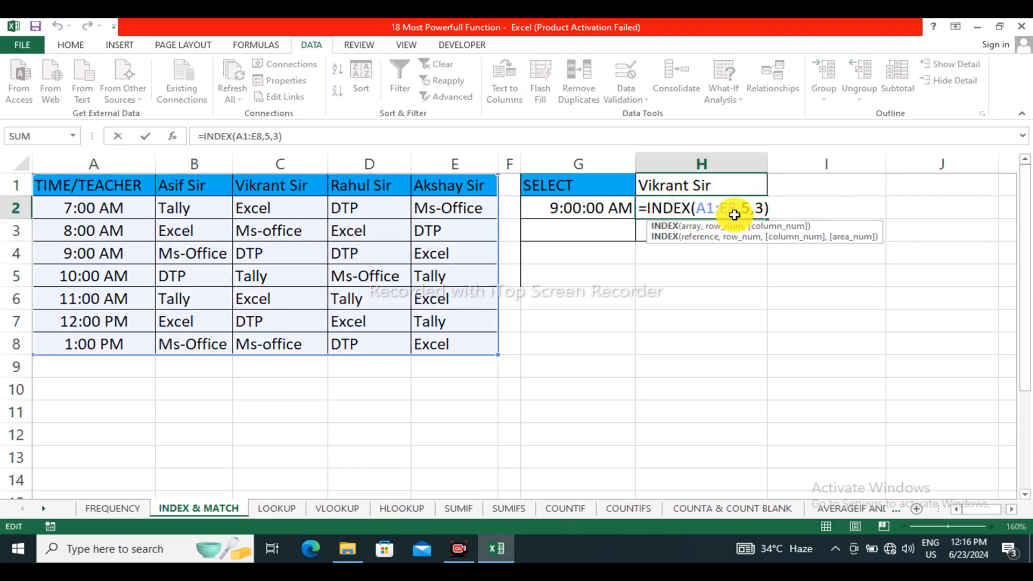
key(Return)
double_click(695, 209)
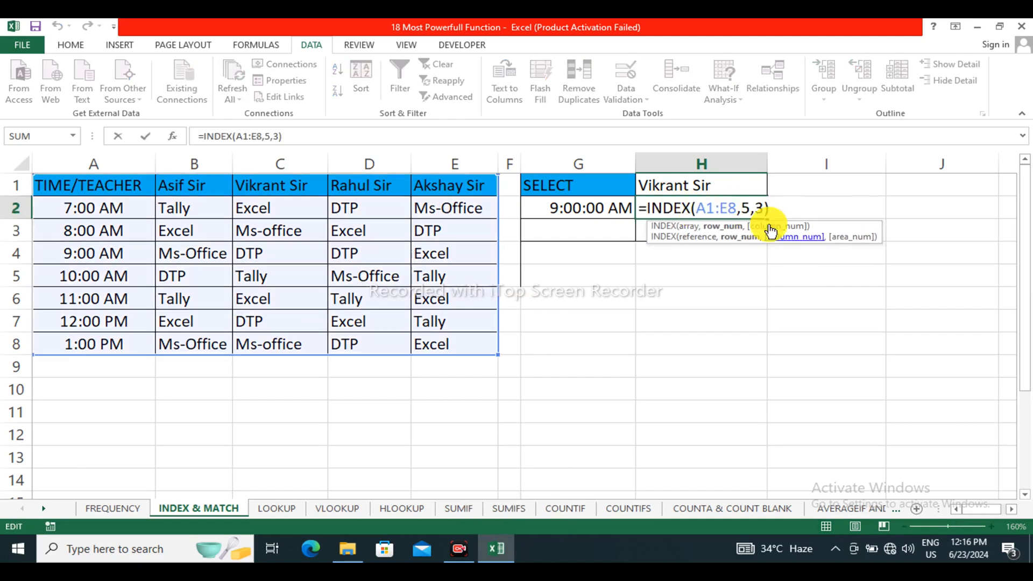
drag(846, 226, 786, 302)
drag(741, 208, 752, 208)
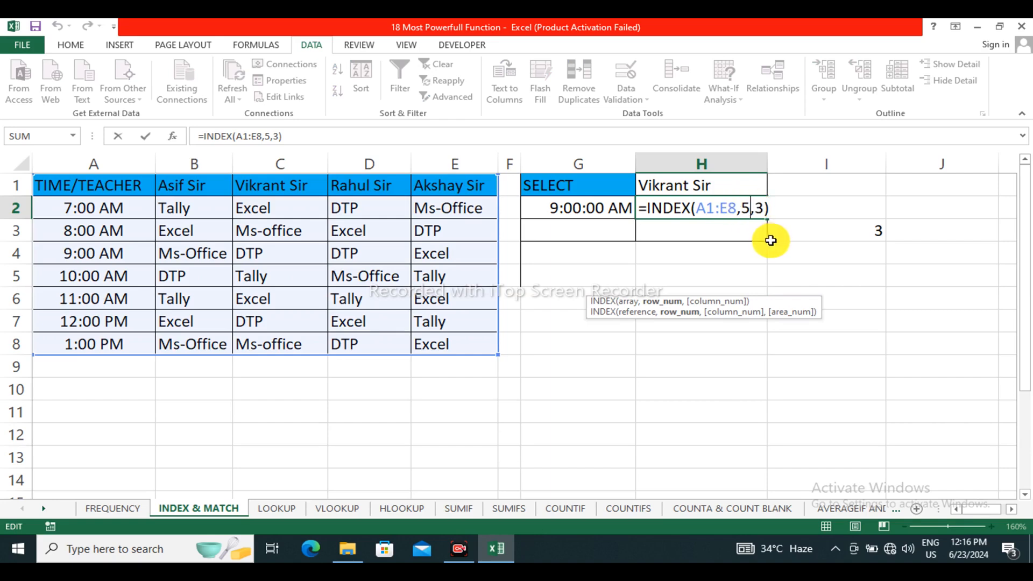
key(BackSpace)
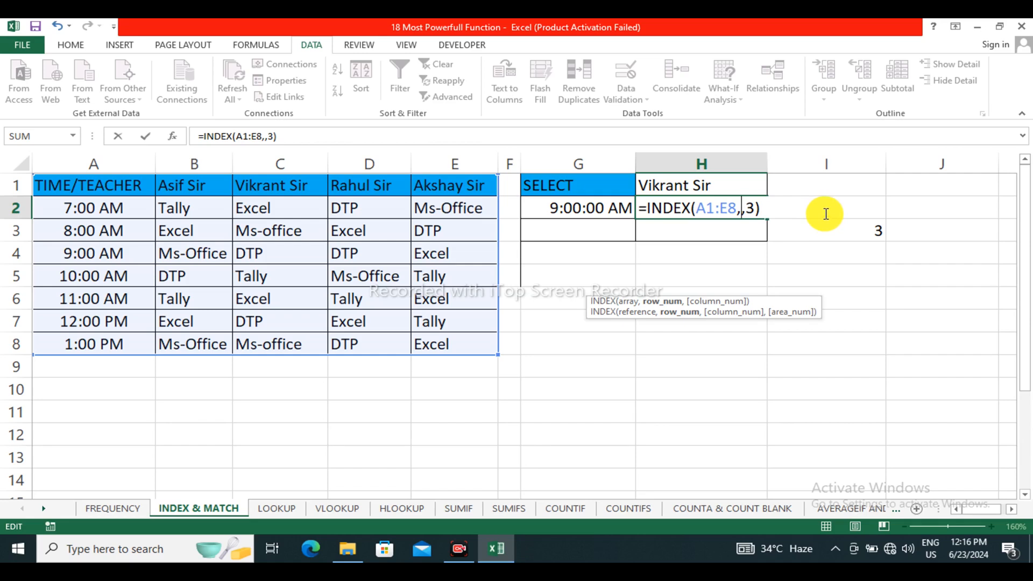
text(i)
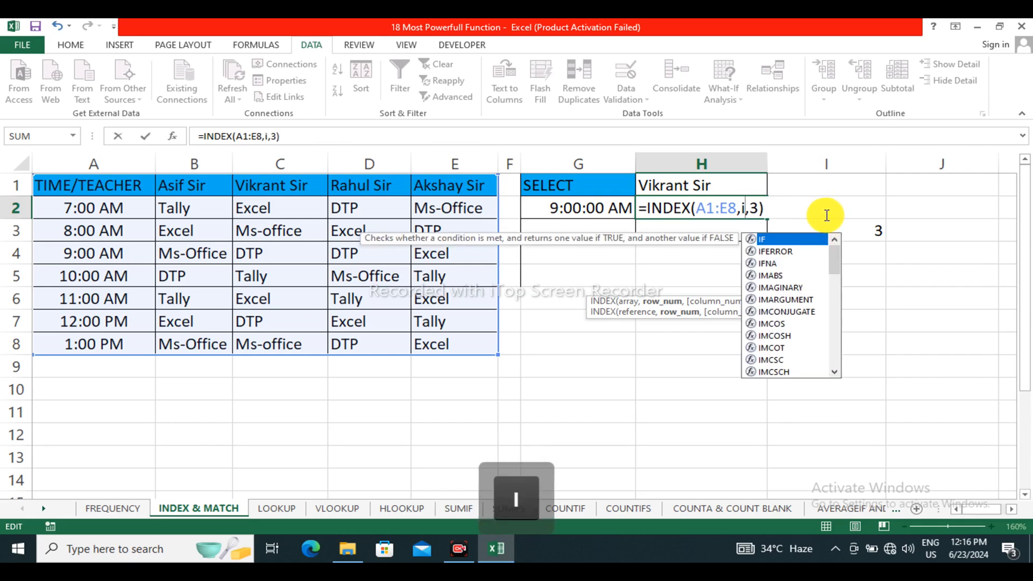
text(2)
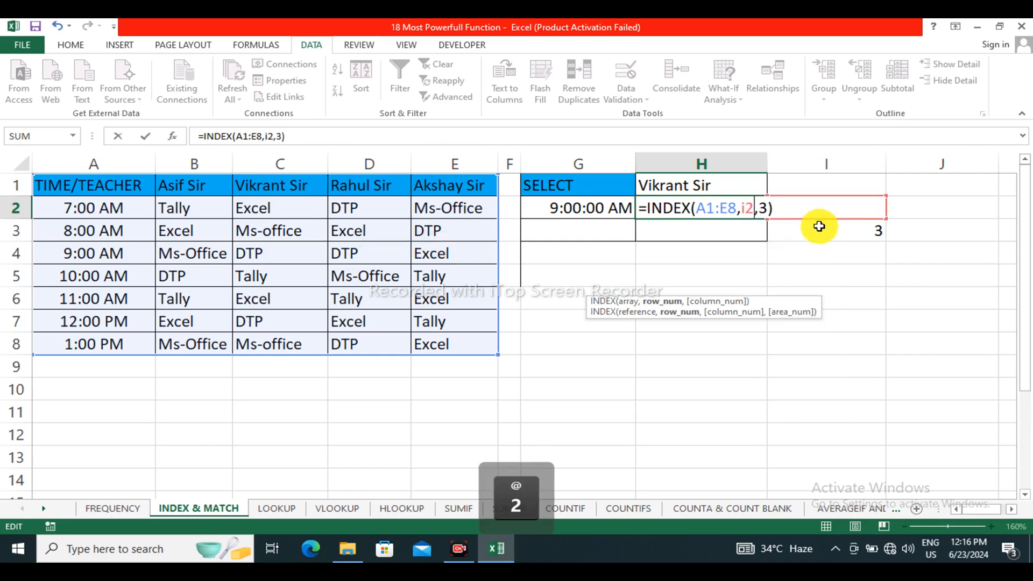
Step: Replace the column number in H2's INDEX formula with a reference to I3, completing =INDEX(A1:E8,I2,I3)
click(769, 208)
key(BackSpace)
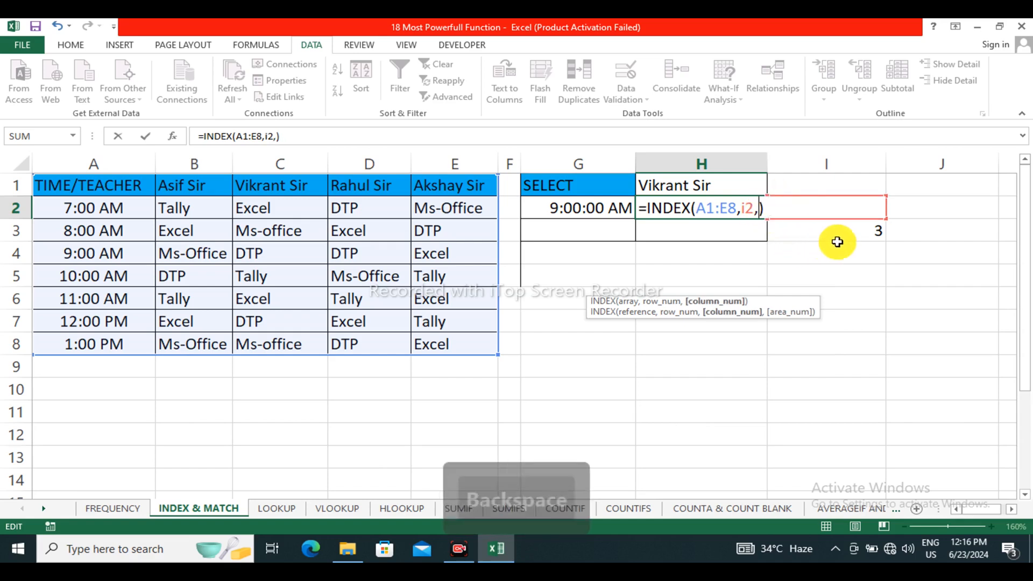
click(846, 235)
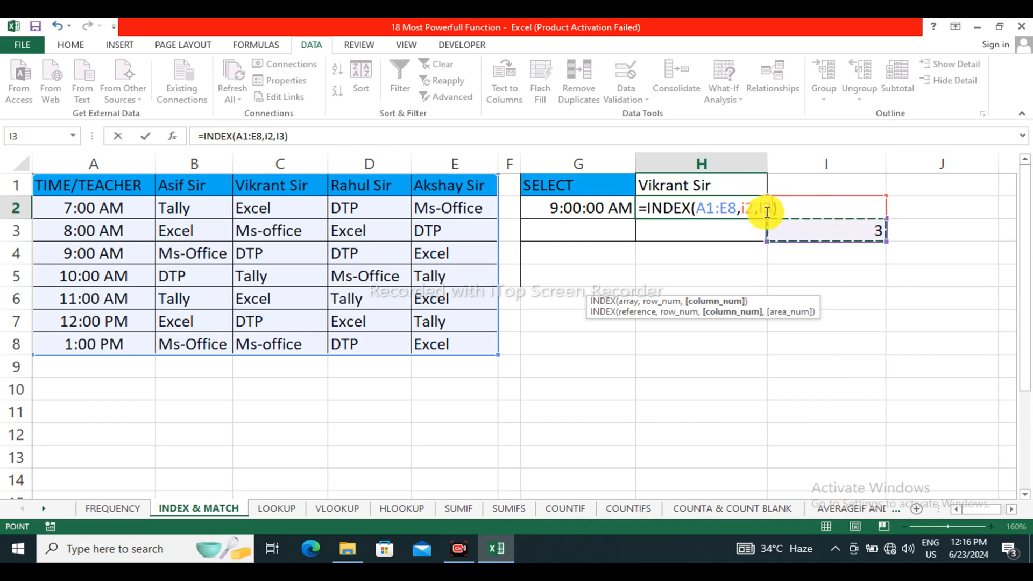
key(Return)
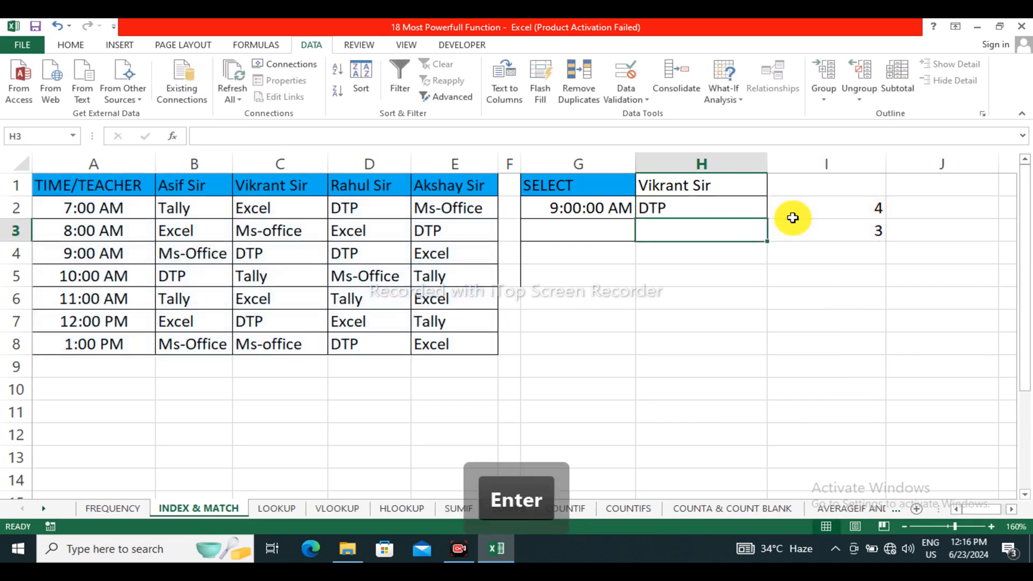
Step: Choose 11:00:00 AM from the time dropdown in G2 and check the subject returned in H2
click(718, 213)
click(589, 207)
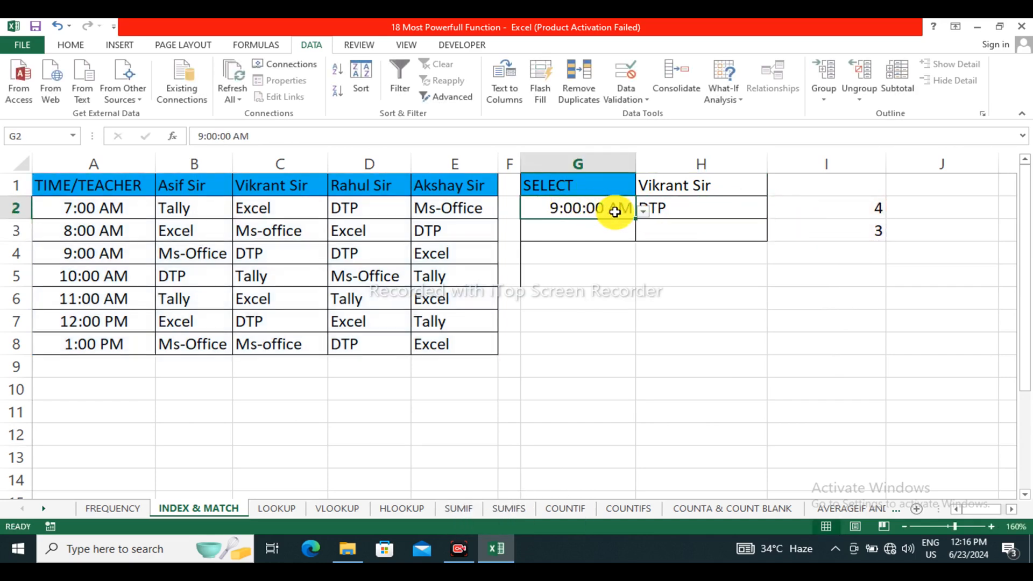
click(640, 210)
click(544, 289)
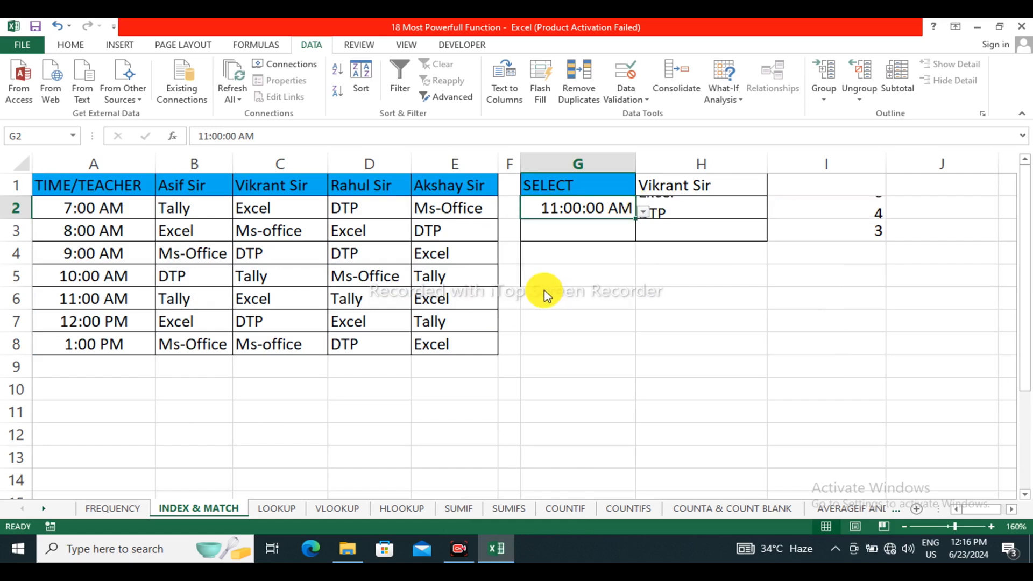
click(683, 227)
click(688, 208)
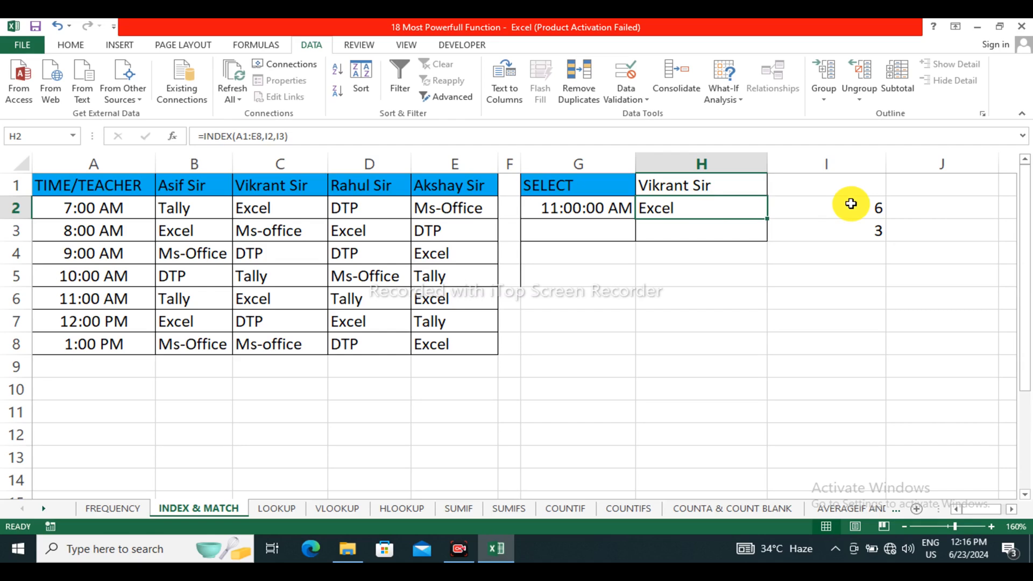
click(457, 550)
click(456, 554)
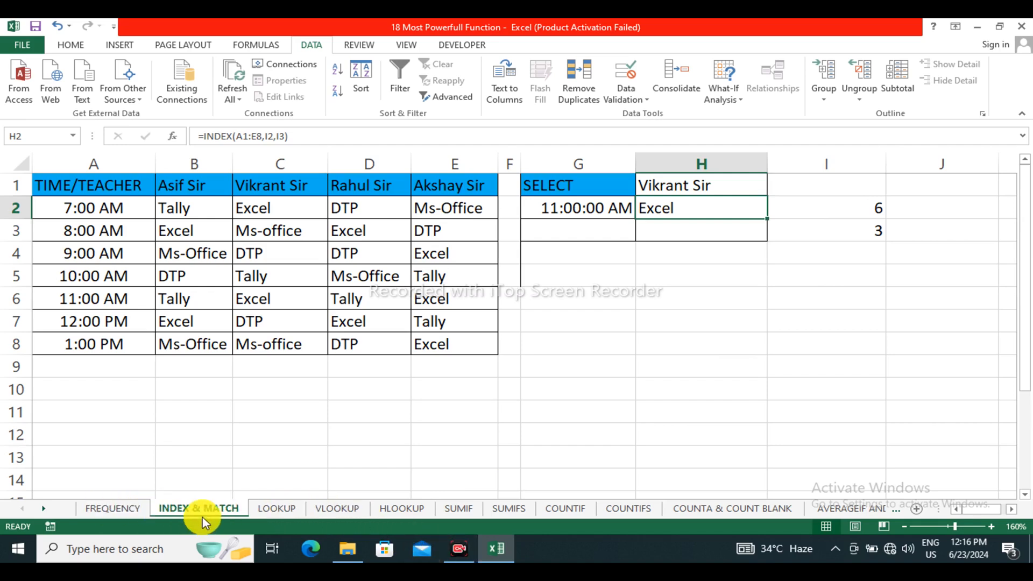
Step: Open the LOOKUP sheet and clear the existing total pay formula in L2
click(262, 512)
click(473, 339)
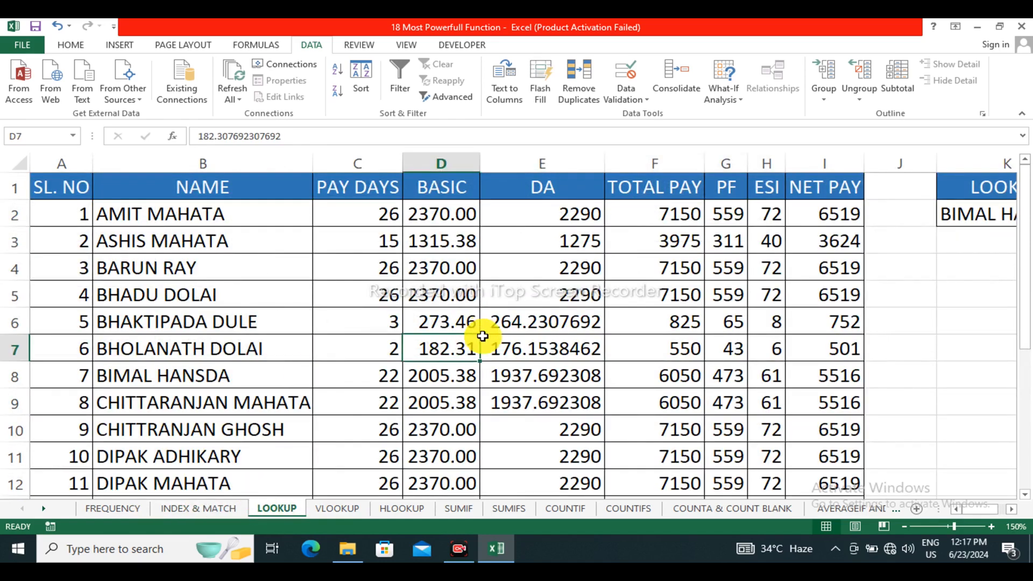
scroll(482, 336, down, 2)
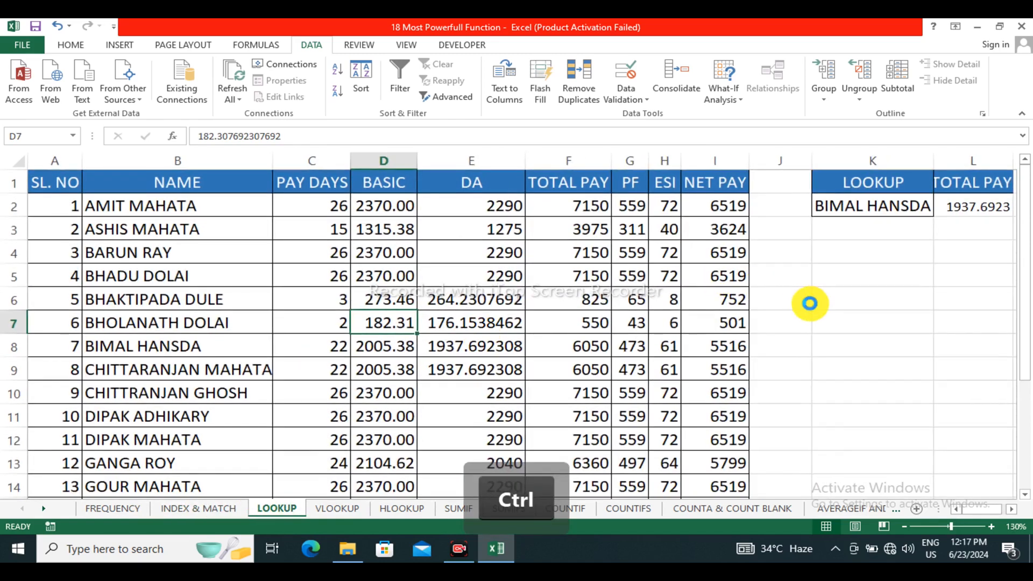
scroll(810, 303, down, 1)
click(878, 194)
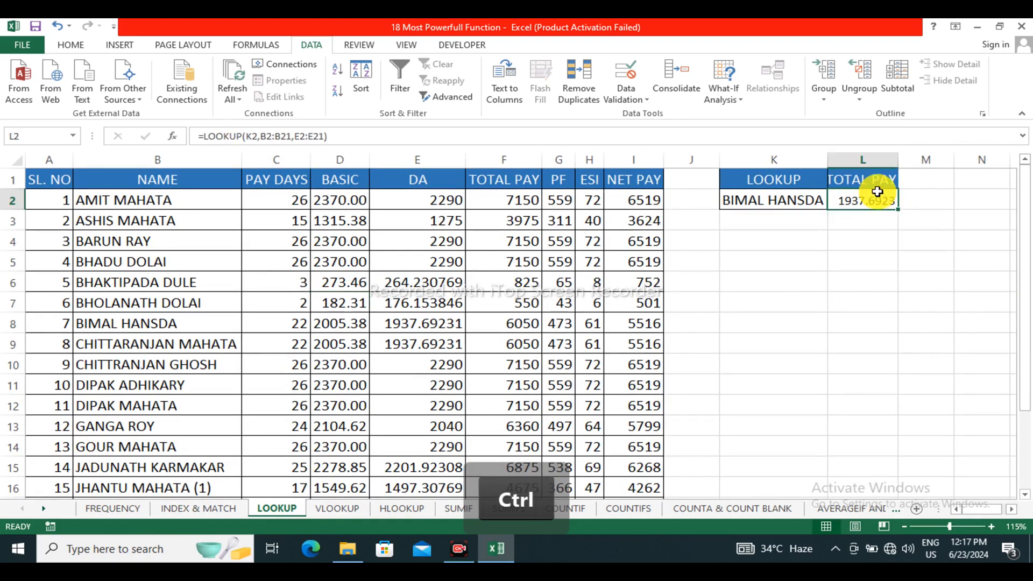
key(Delete)
click(920, 360)
Step: Review the name dropdown list in K2 and compare it with dropdown cells H1 and G2 on the INDEX & MATCH sheet
click(780, 201)
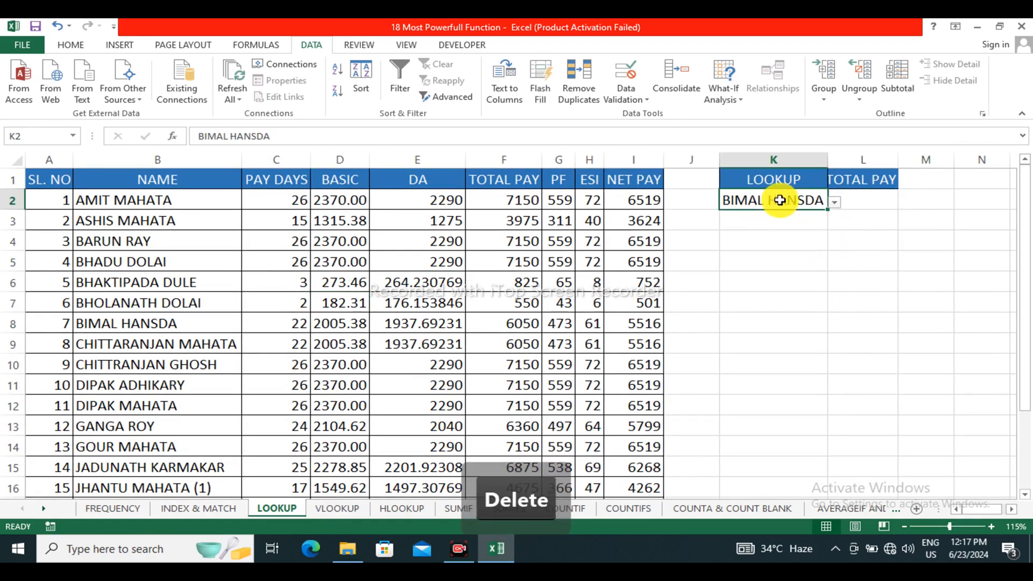
click(835, 209)
scroll(831, 245, up, 2)
mouse_move(829, 222)
mouse_down()
mouse_move(831, 271)
mouse_move(840, 226)
mouse_up()
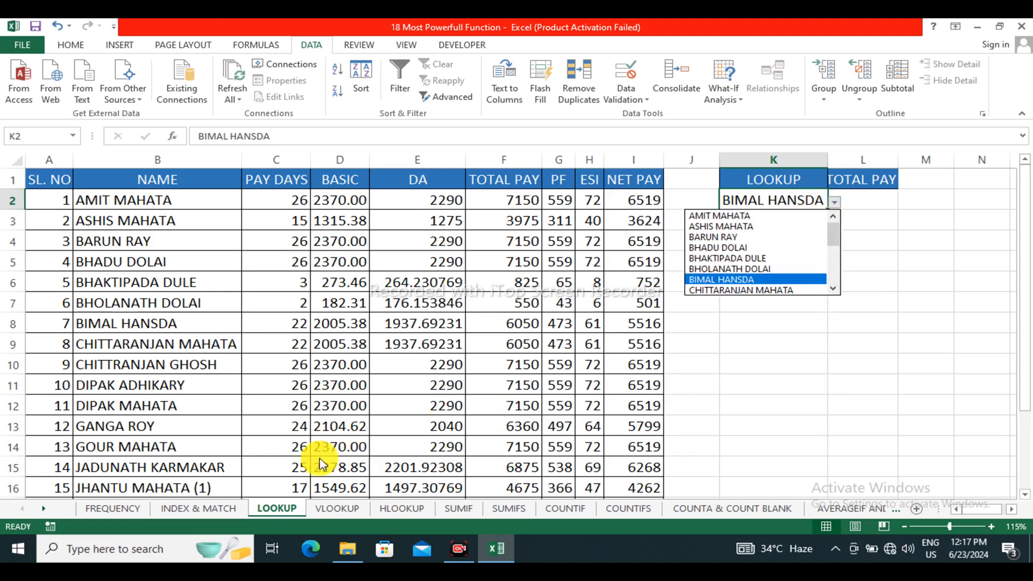
click(211, 509)
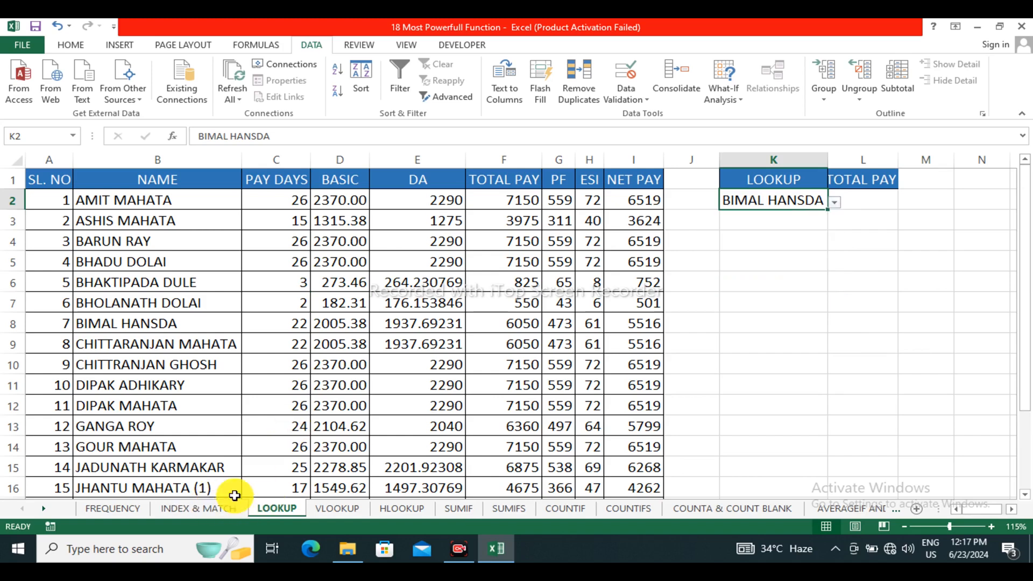
click(203, 508)
click(677, 186)
click(595, 209)
click(682, 184)
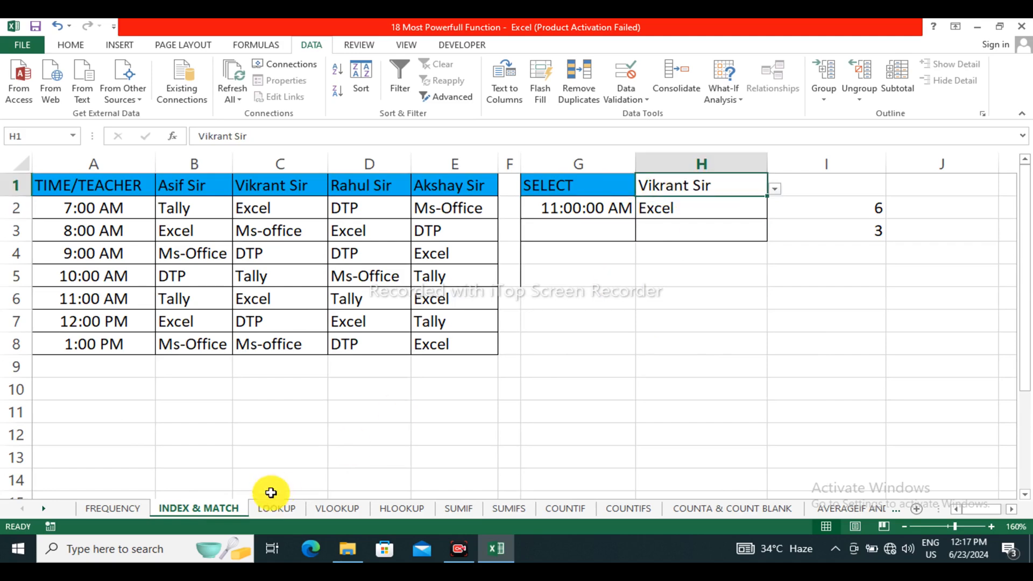
Step: On the LOOKUP sheet, start a LOOKUP formula in L2 with K2 as the lookup value
click(276, 509)
click(860, 200)
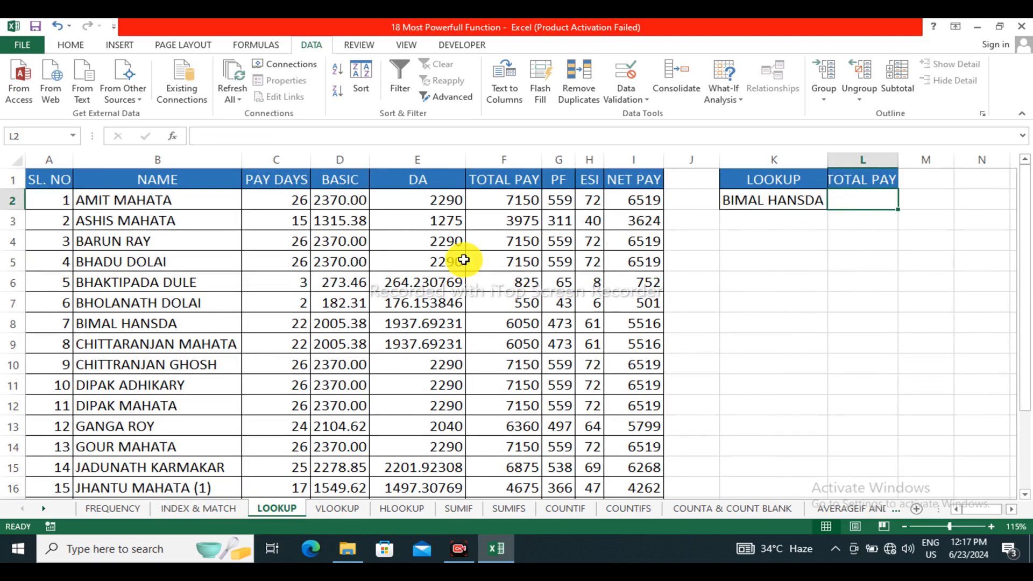
text(=)
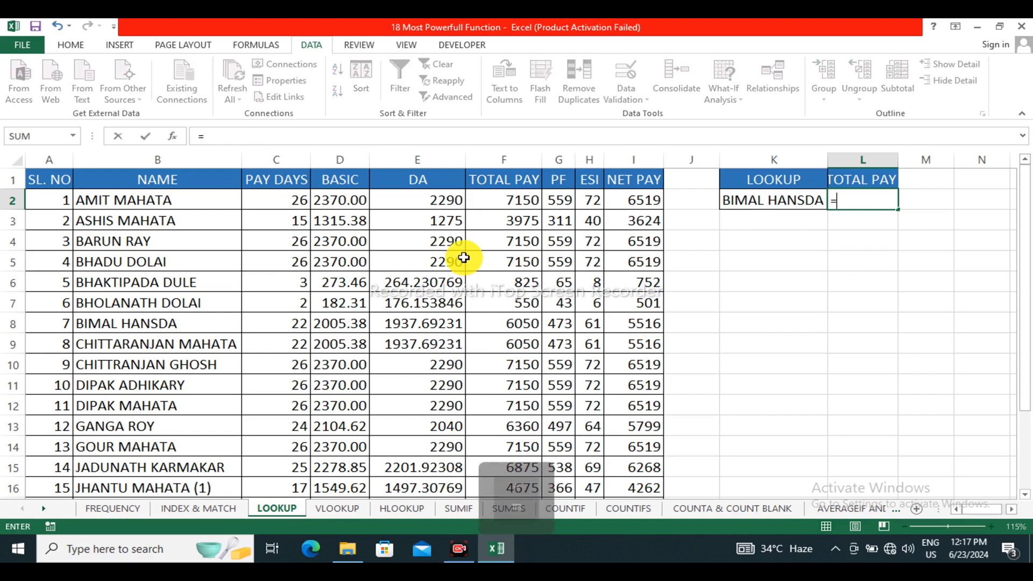
text(loo)
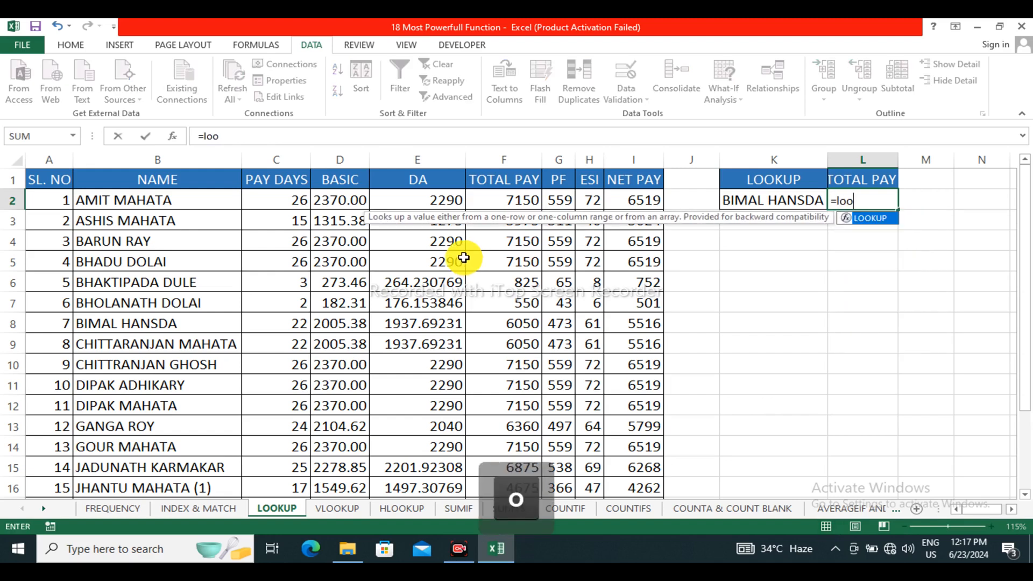
key(Tab)
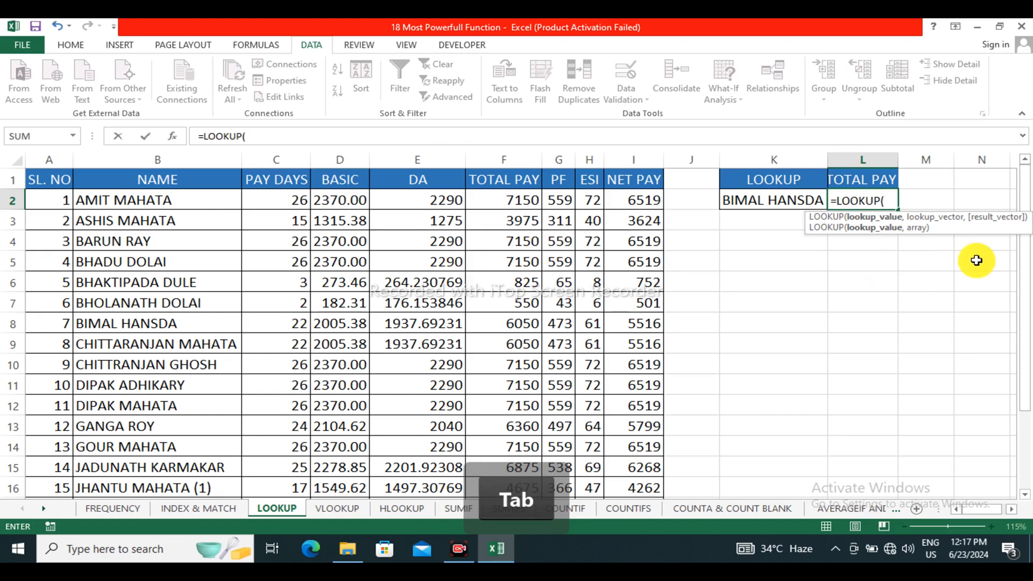
drag(968, 222, 824, 280)
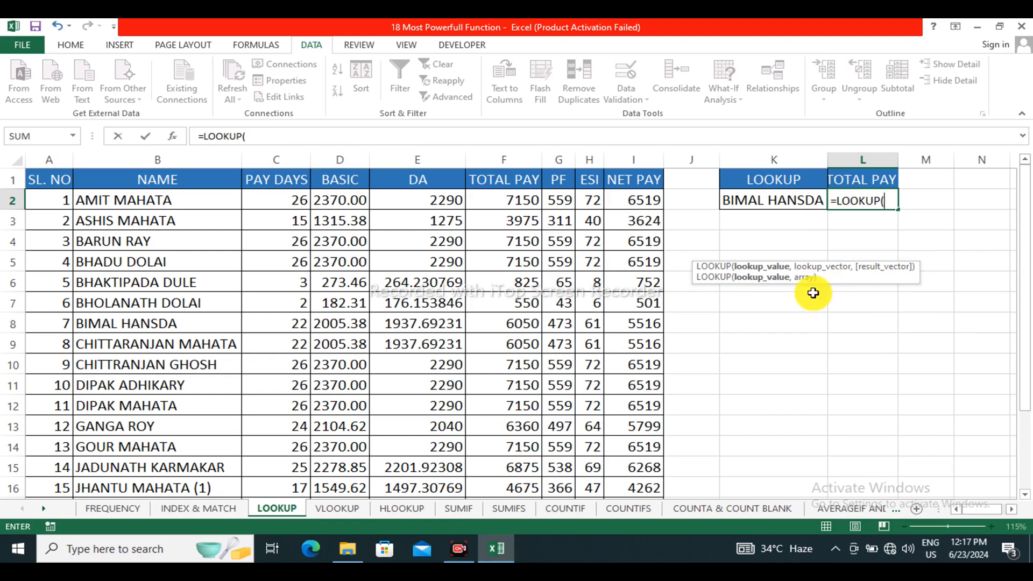
click(777, 206)
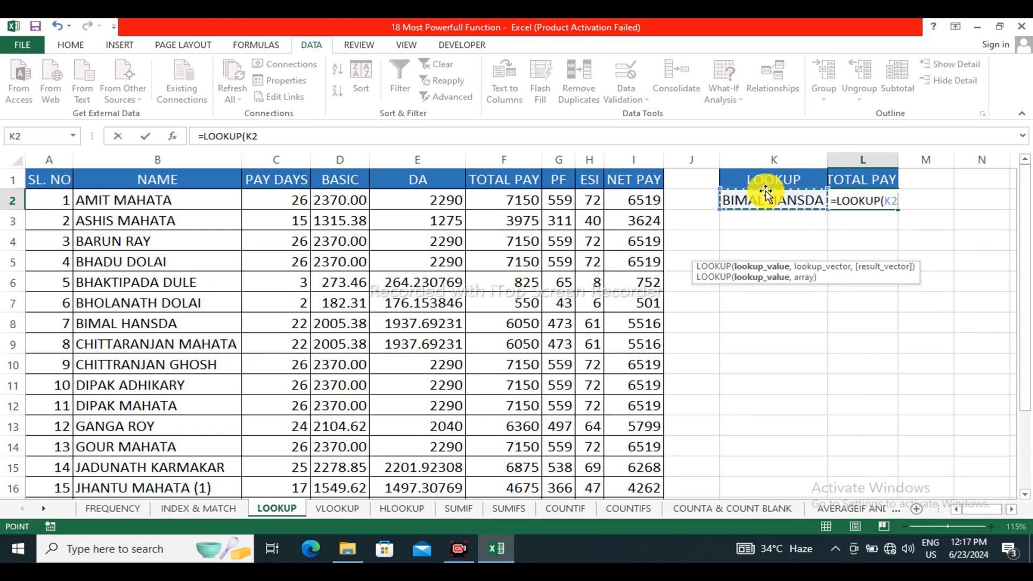
text(,)
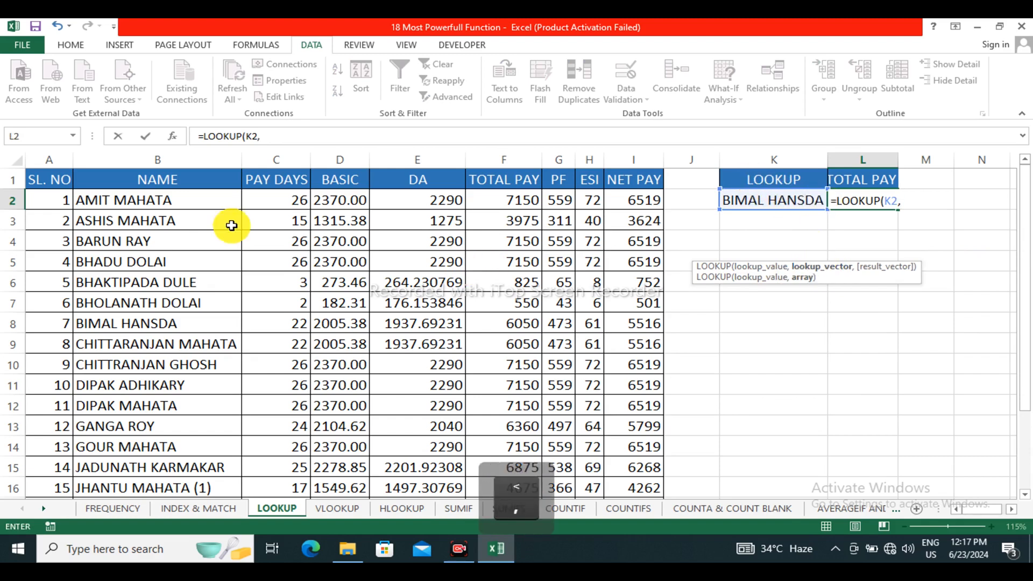
Step: Complete L2's formula with lookup vector B2:B21 and result vector I2:I21, giving =LOOKUP(K2,B2:B21,I2:I21)
drag(154, 201, 92, 326)
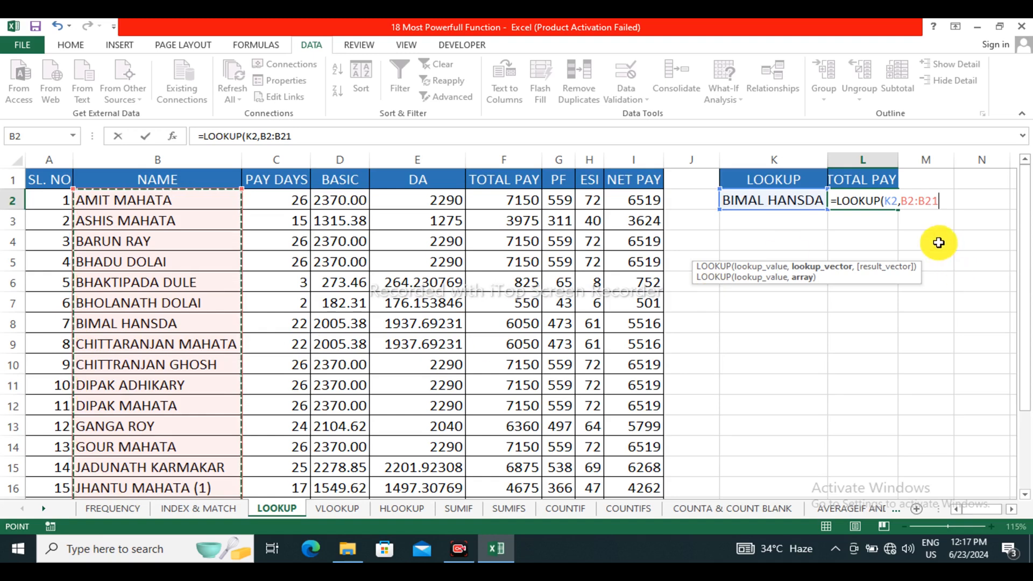
text(,)
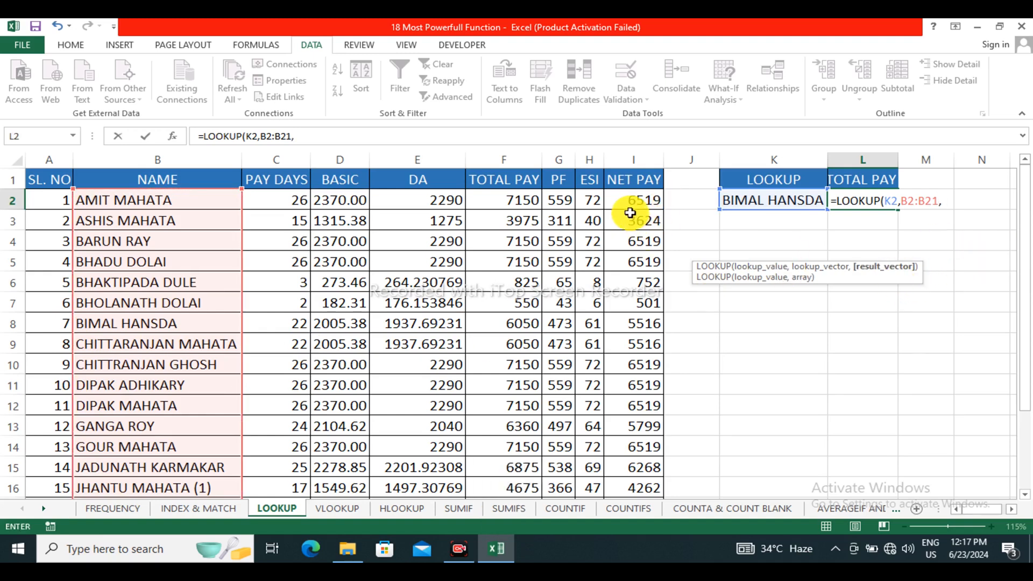
drag(637, 202, 641, 445)
scroll(641, 445, up, 2)
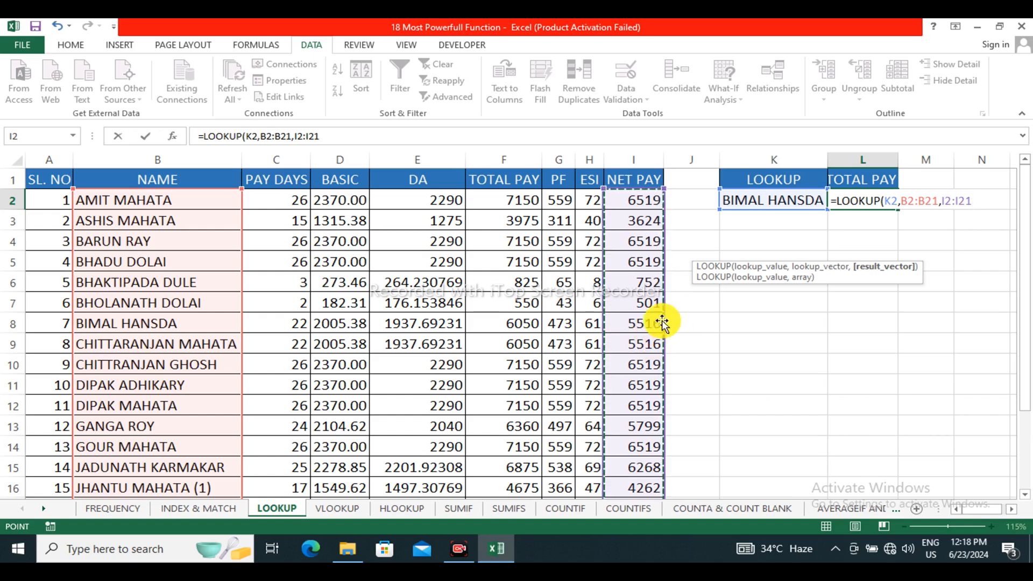
key(Return)
click(875, 200)
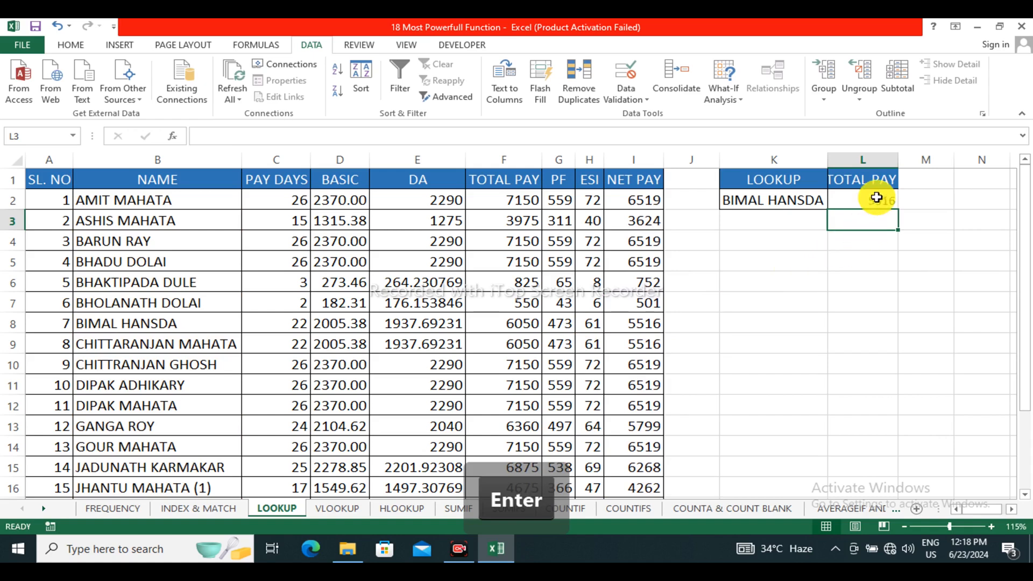
Step: Examine the LOOKUP result in L2 and the employee names offered by the dropdown in K2
click(854, 238)
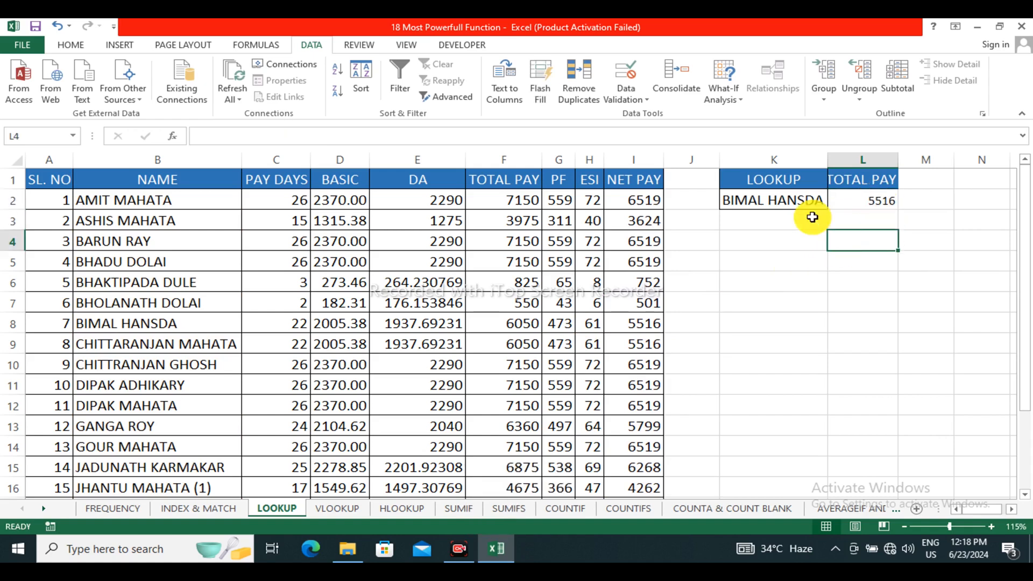
drag(796, 200, 834, 200)
click(833, 201)
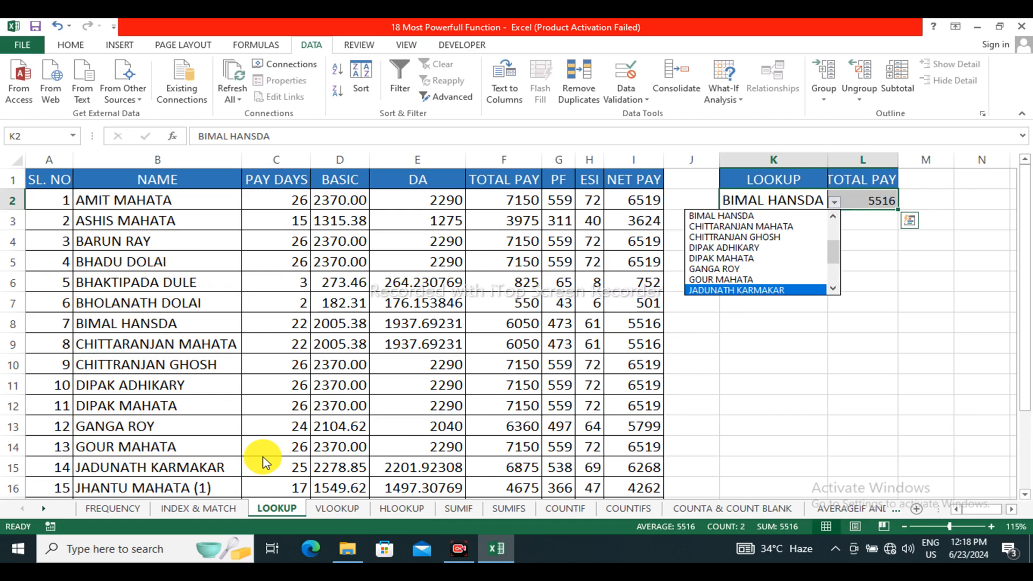
Step: Open the VLOOKUP sheet and delete the existing formulas in H2:H5
click(278, 512)
click(328, 509)
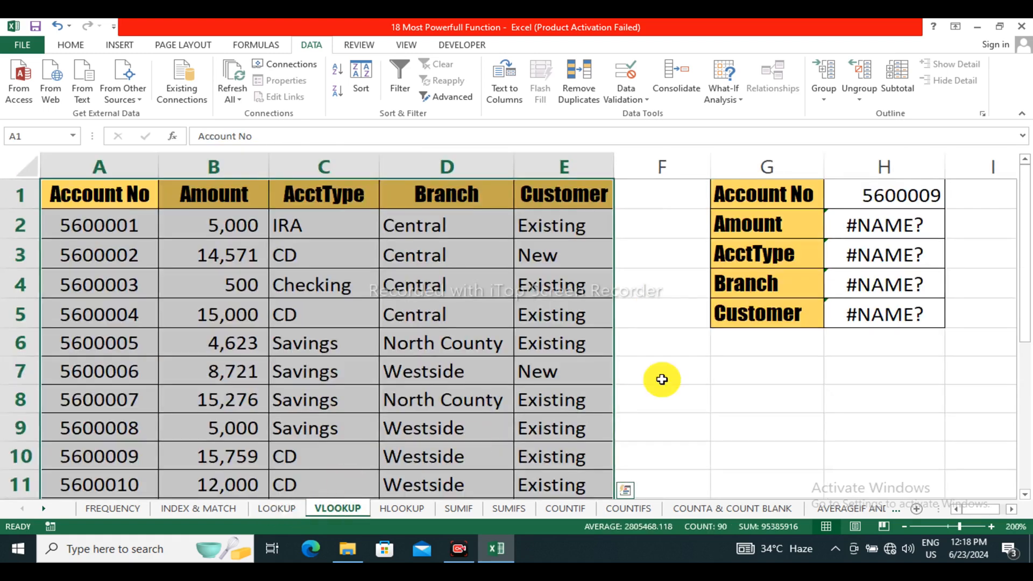
drag(883, 229, 908, 294)
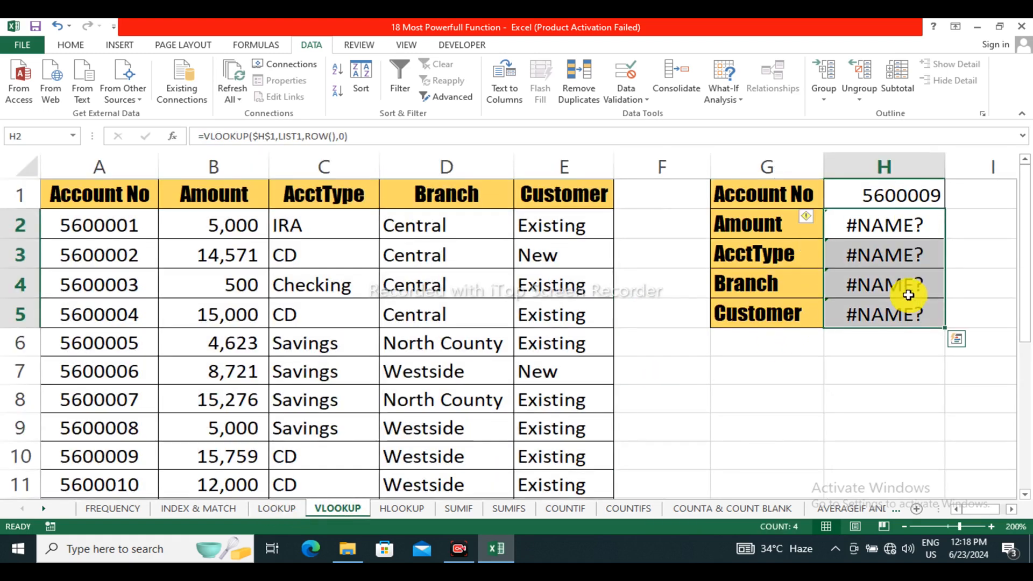
key(Delete)
click(793, 318)
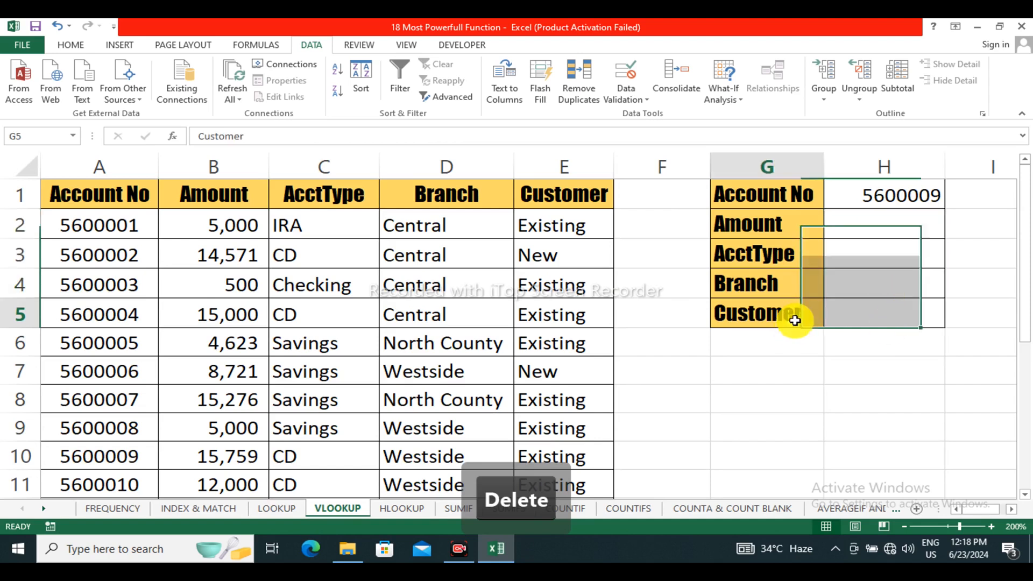
Step: Clear the formatting and contents of the old lookup block G1:H5
drag(780, 189, 880, 301)
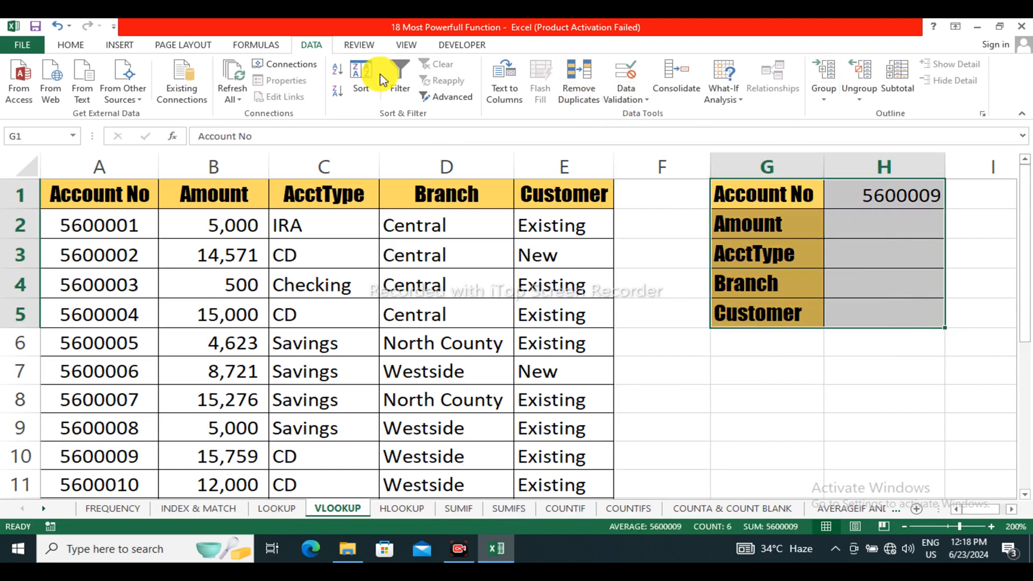
click(72, 47)
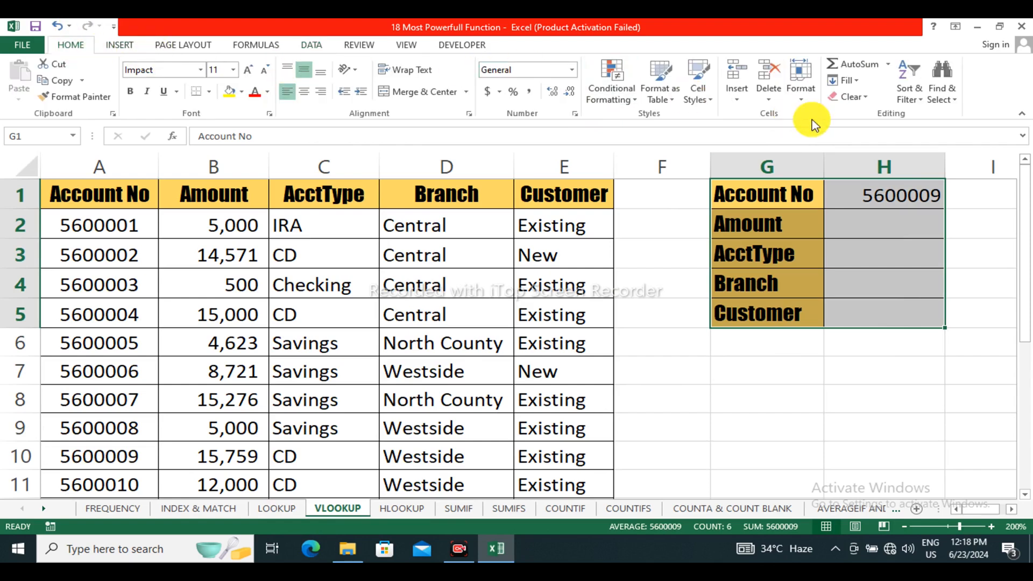
click(850, 97)
click(872, 133)
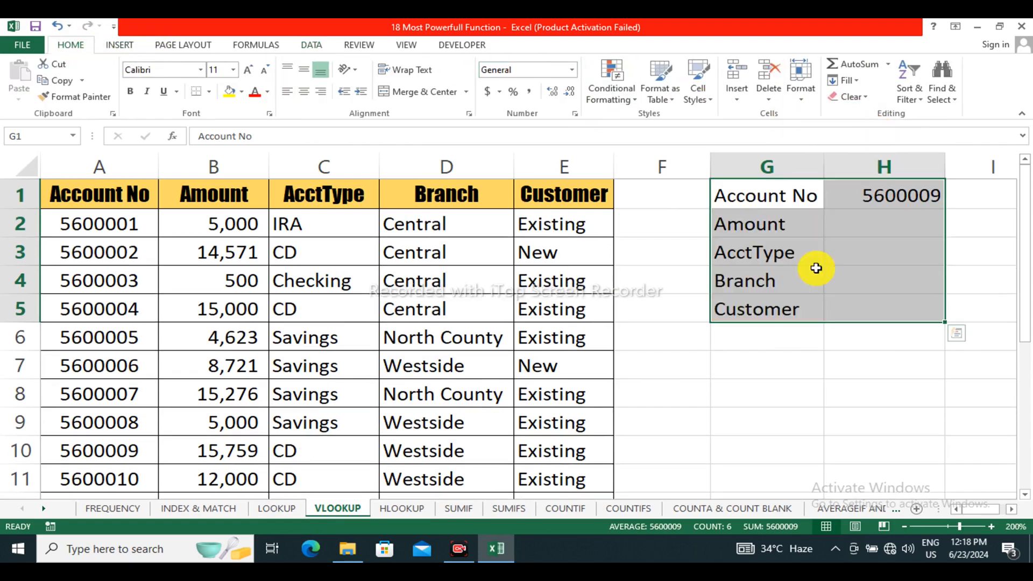
drag(807, 277, 791, 253)
drag(767, 193, 896, 302)
key(Delete)
click(895, 297)
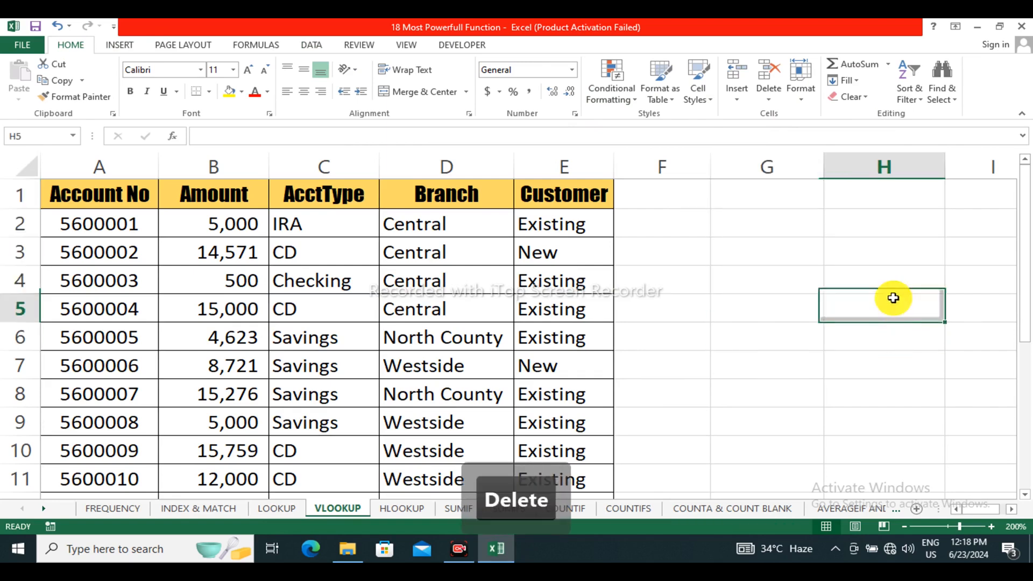
Step: Look over the account data table and copy its header row A1:E1
drag(108, 205, 538, 422)
scroll(402, 338, up, 3)
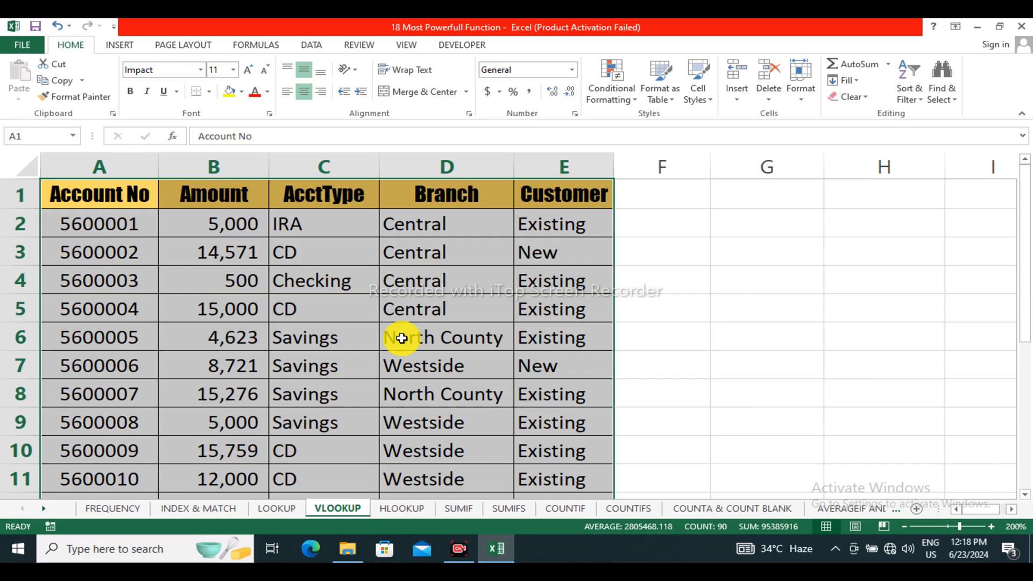
click(856, 309)
drag(106, 194, 538, 195)
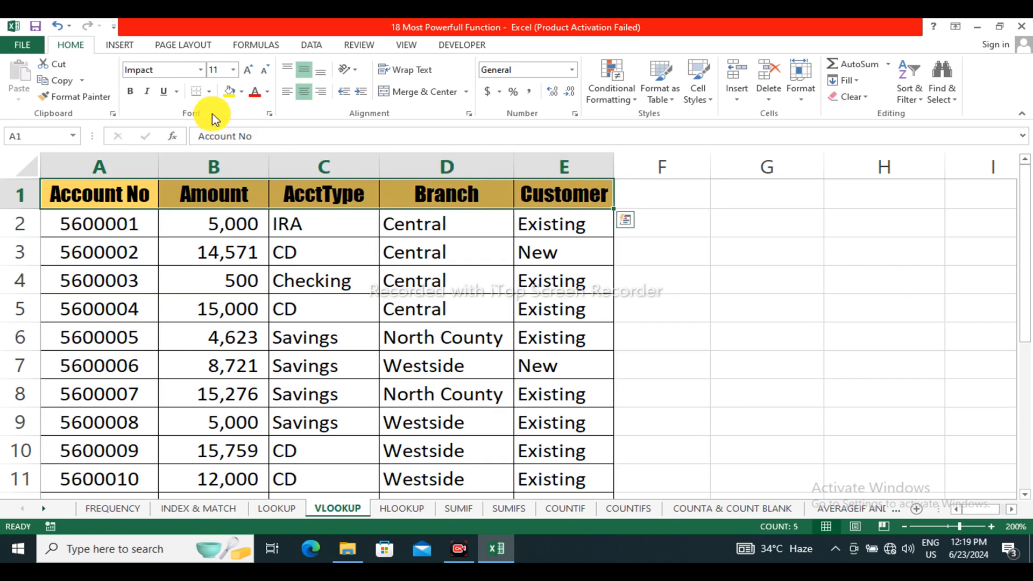
key(ctrl+c)
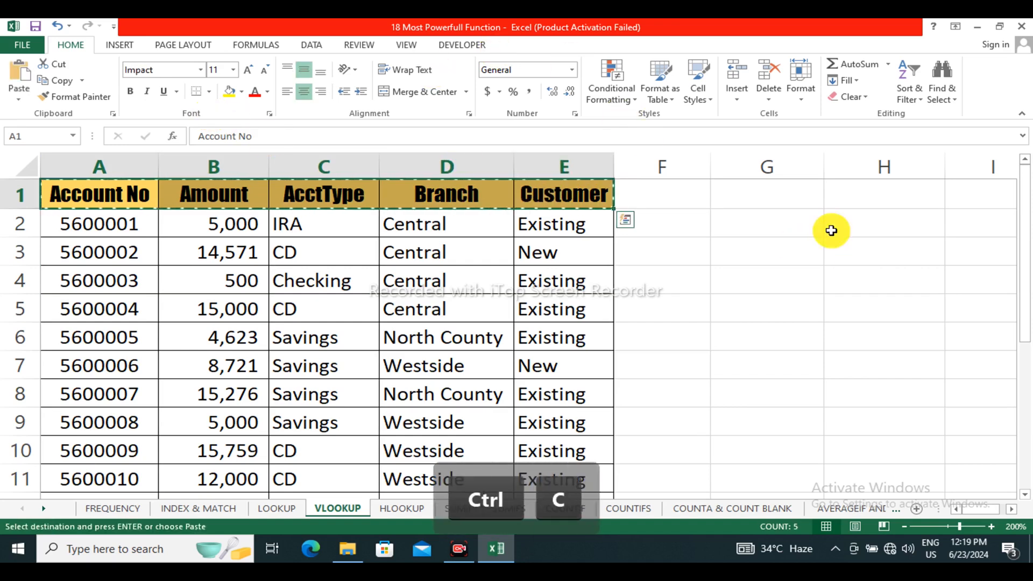
click(765, 192)
key(ctrl+v)
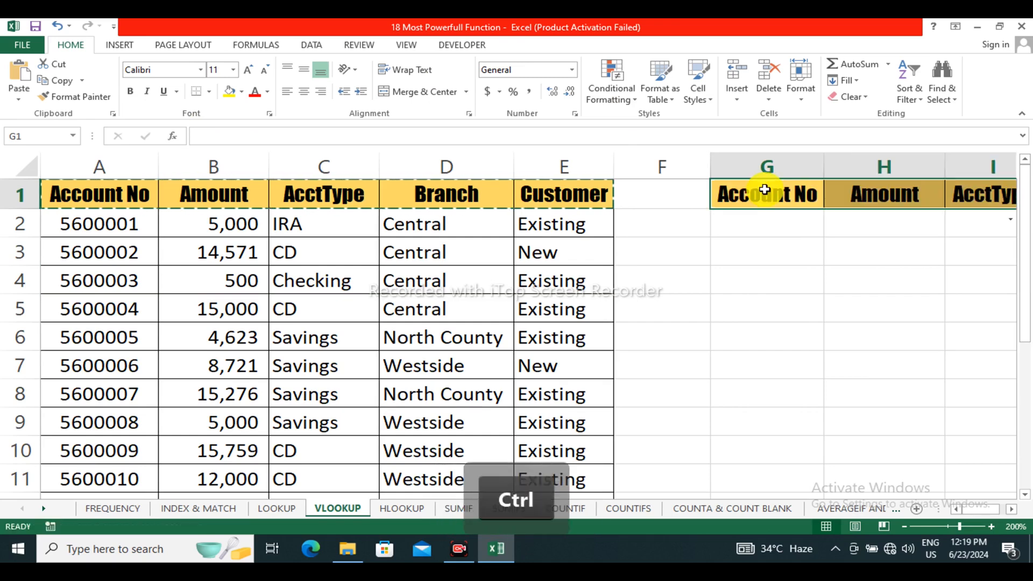
key(ctrl+v)
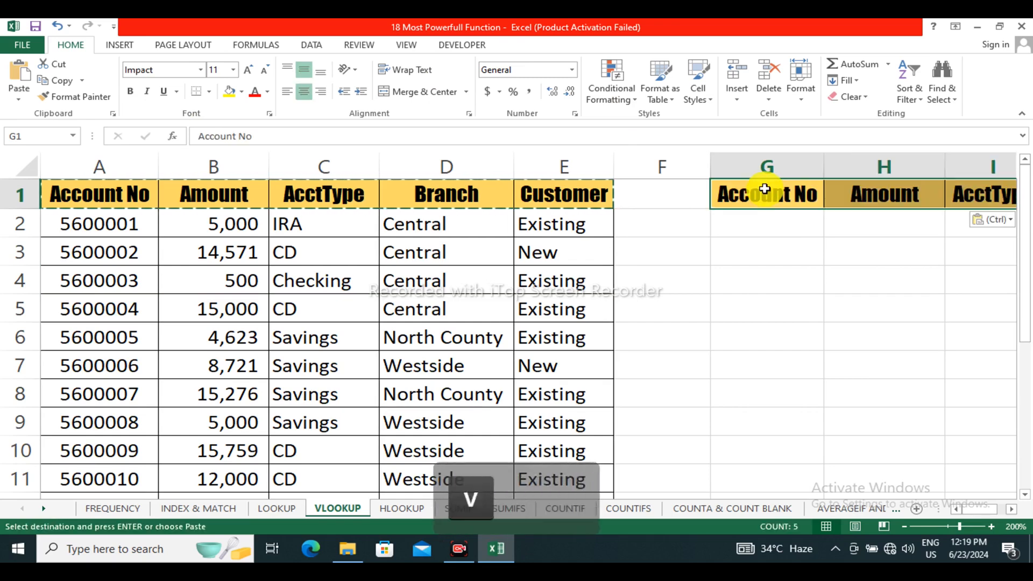
key(ctrl+z)
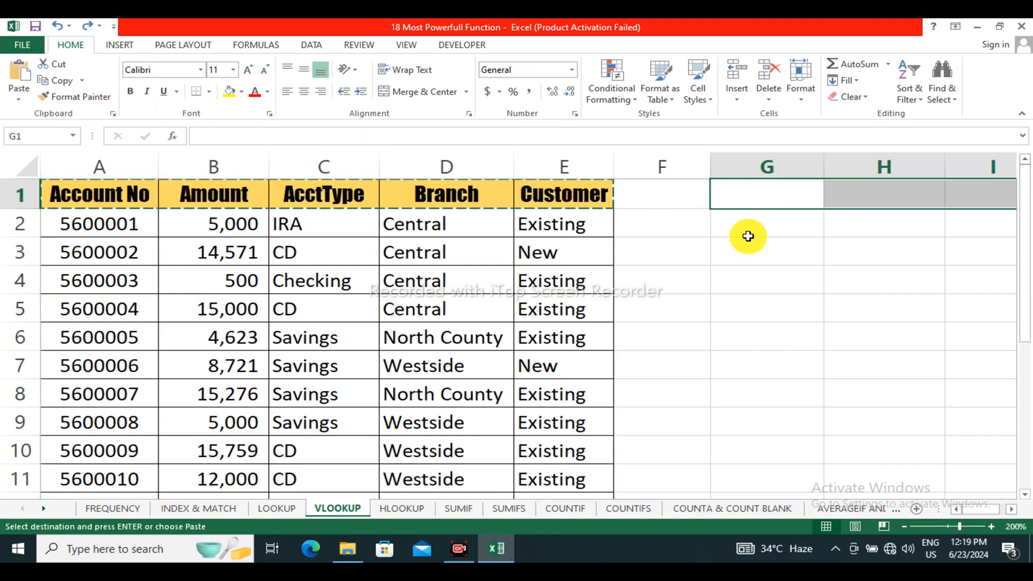
Step: Paste the copied headers transposed into G1:G5 and end the copy mode
click(805, 207)
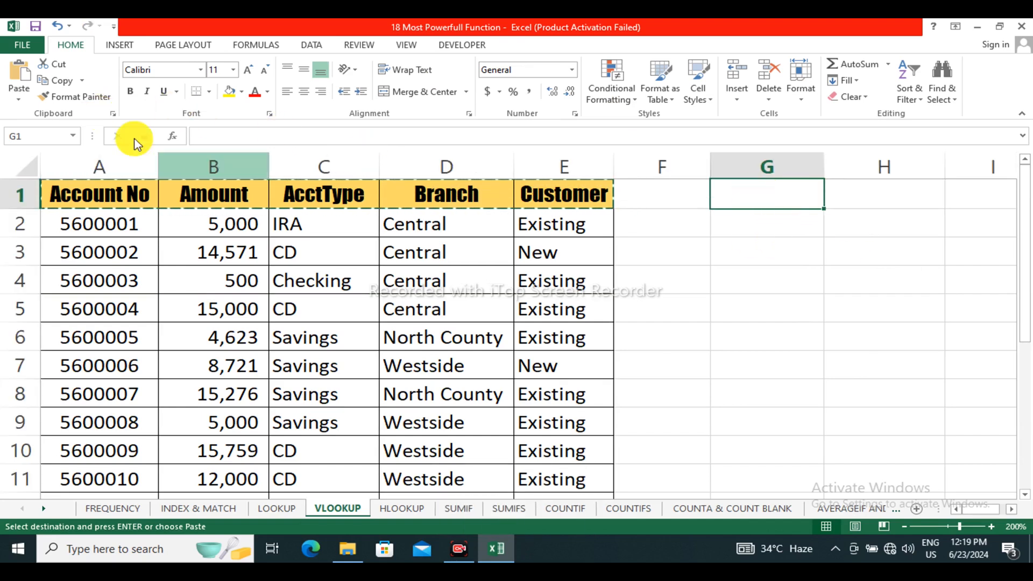
click(16, 100)
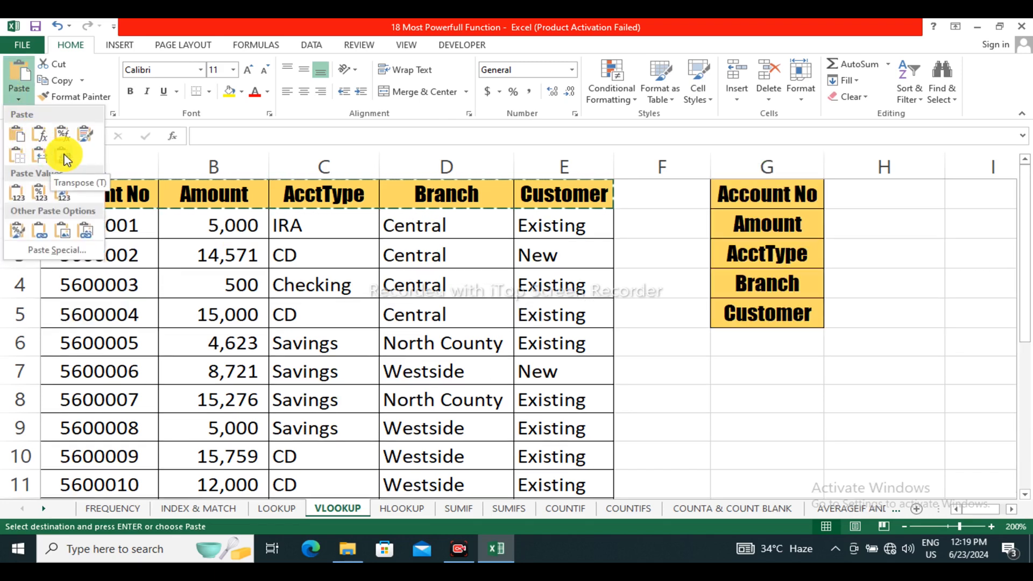
click(64, 157)
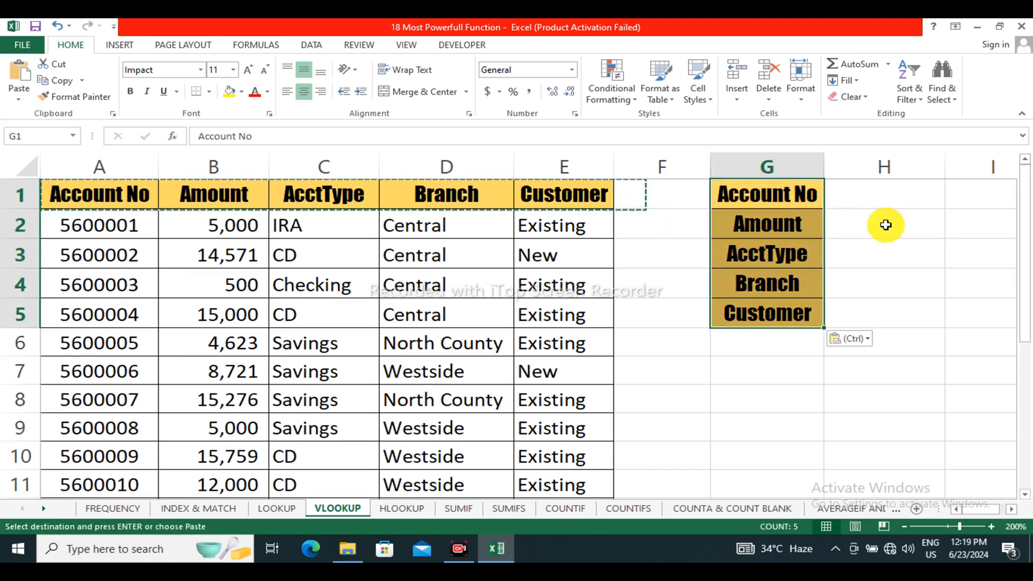
click(819, 254)
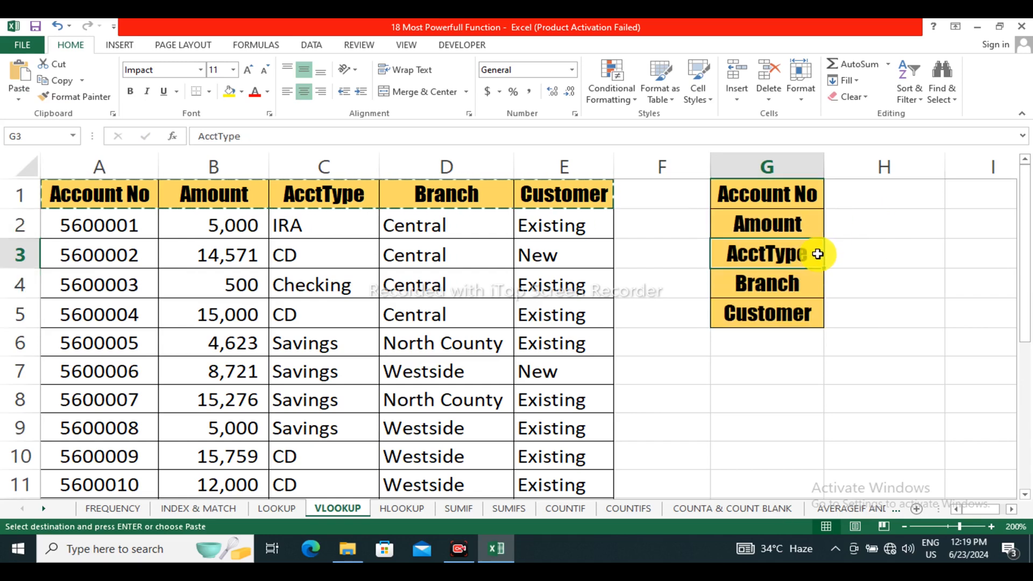
key(Escape)
click(786, 224)
drag(777, 194, 743, 305)
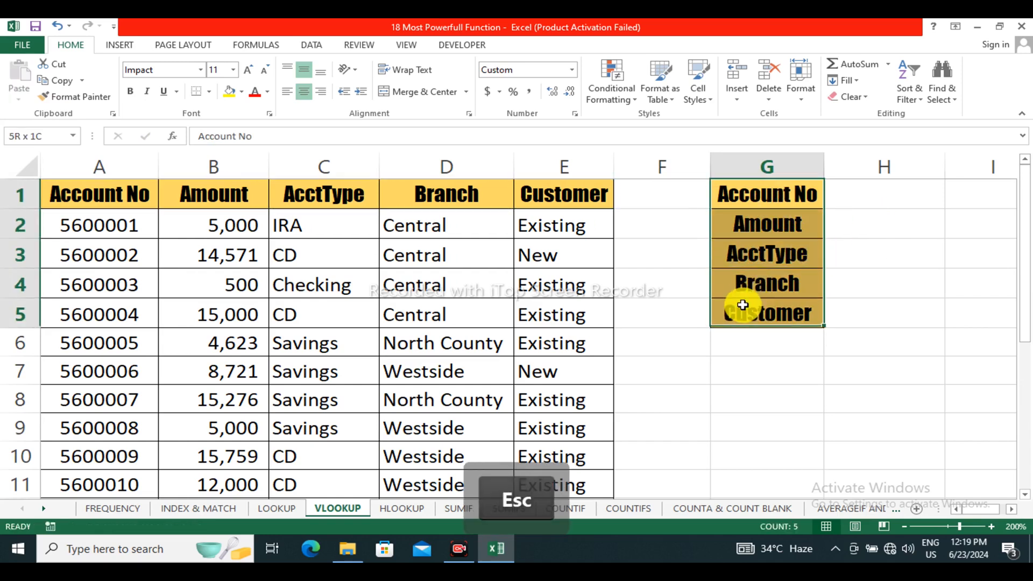
click(764, 285)
Step: Choose the third account number from the dropdown in H1 and make H2 the active cell
click(871, 200)
click(868, 253)
click(862, 185)
click(952, 204)
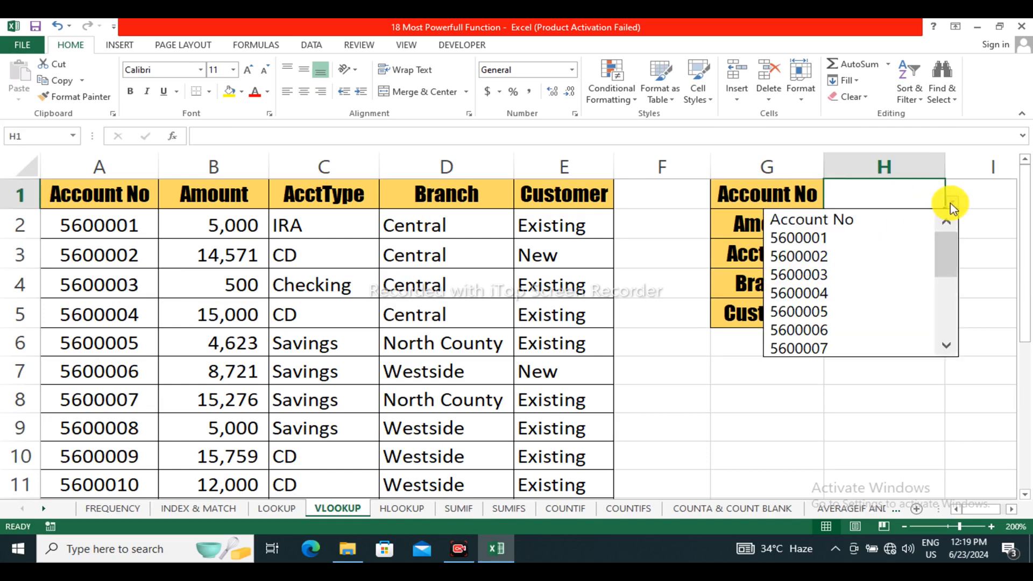
click(858, 274)
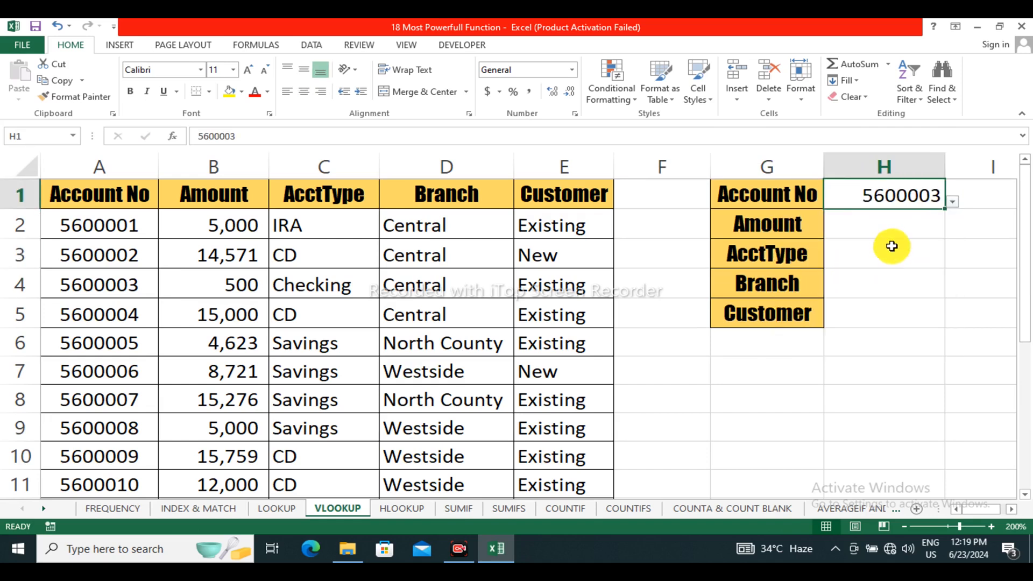
click(952, 202)
drag(945, 272, 946, 249)
click(790, 271)
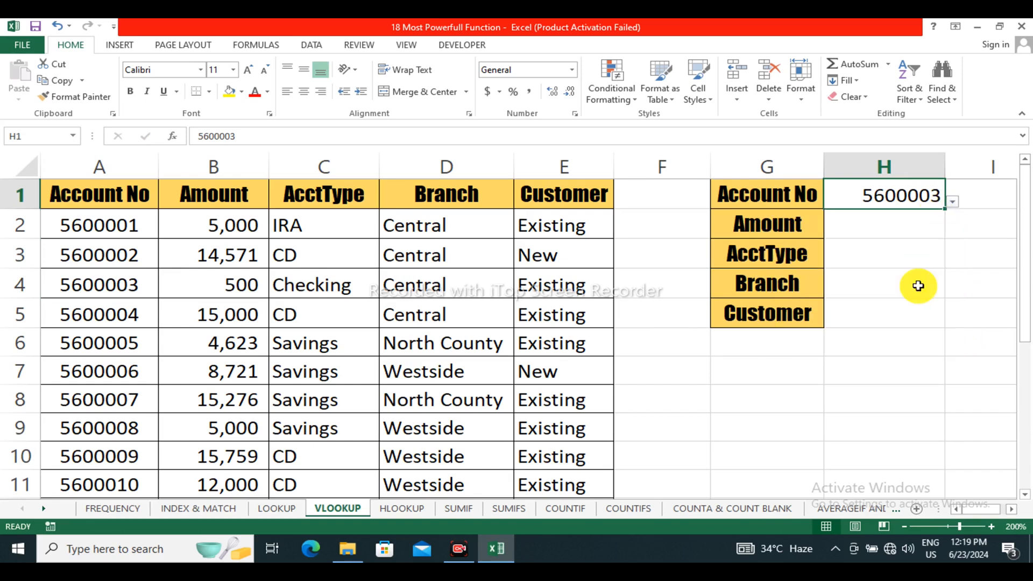
click(898, 230)
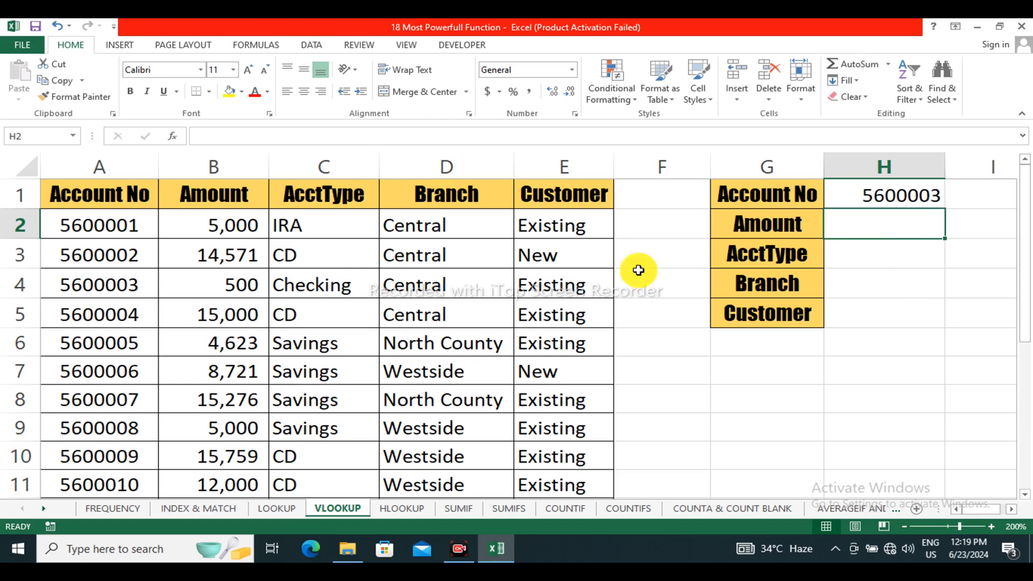
Step: Choose the first account number from the dropdown in H1 and compare its details in B2:E2 with the empty result cells H2:H5
click(884, 193)
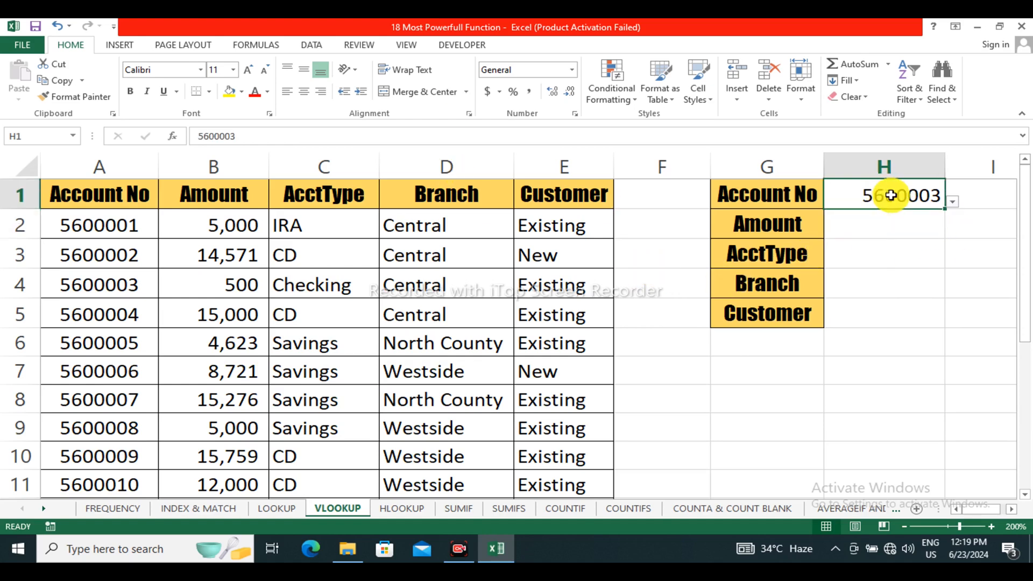
drag(862, 236, 859, 299)
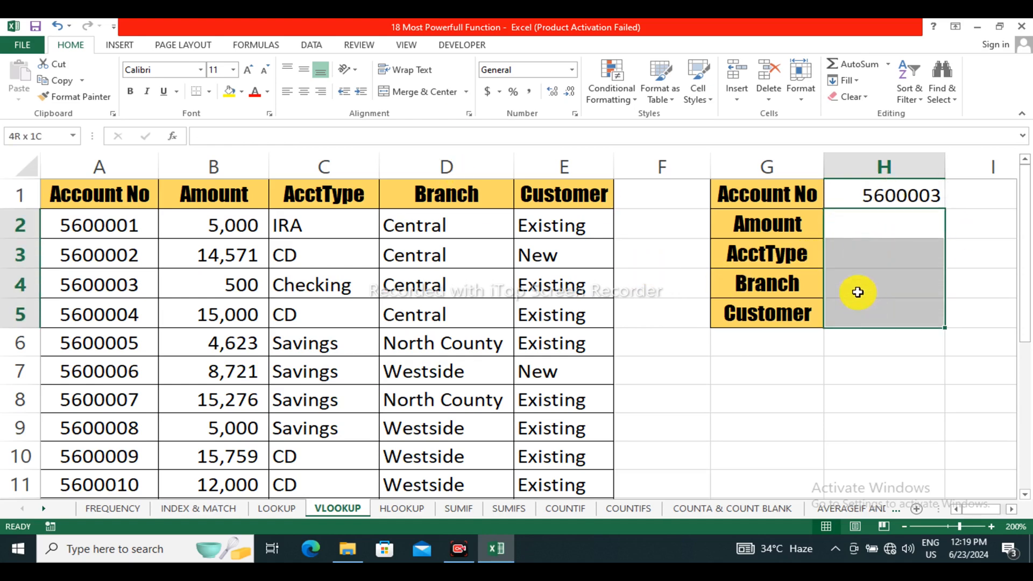
click(99, 228)
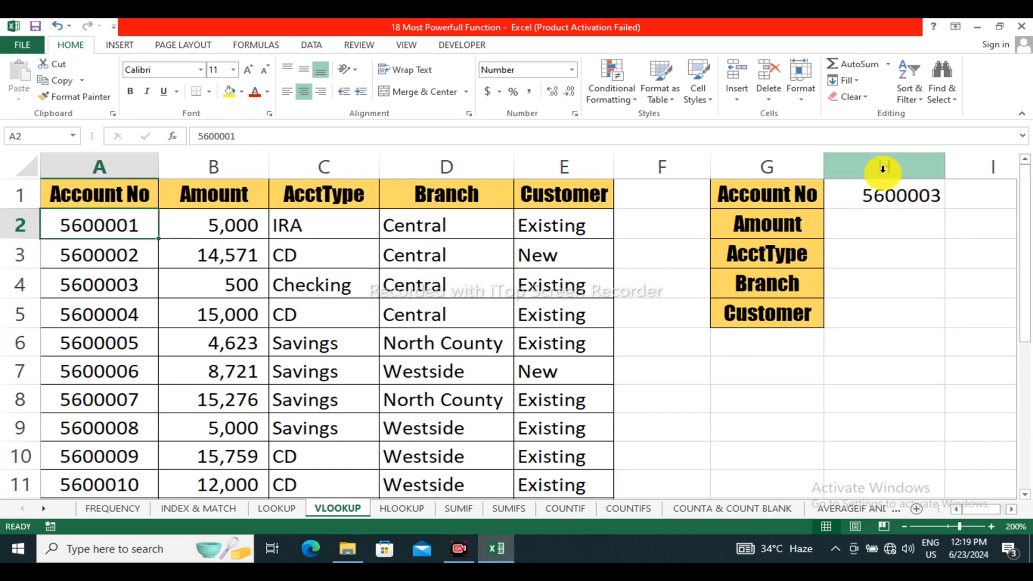
click(898, 200)
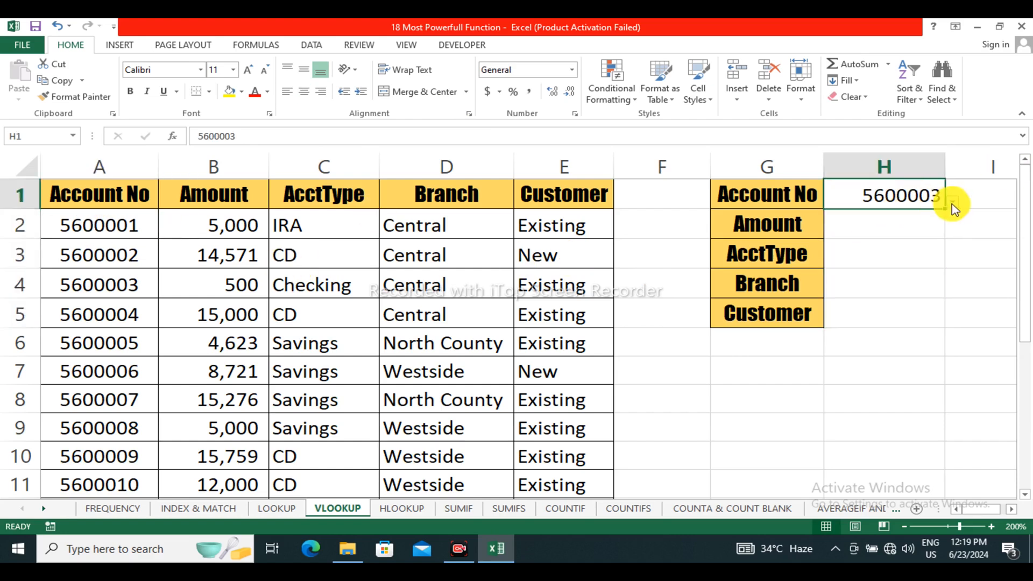
click(952, 201)
scroll(947, 253, up, 1)
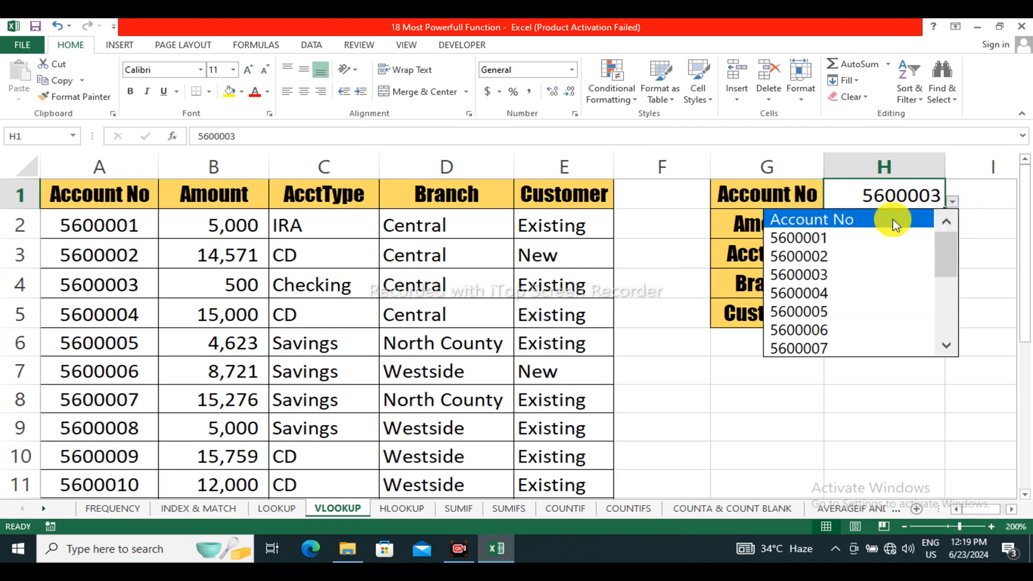
click(849, 239)
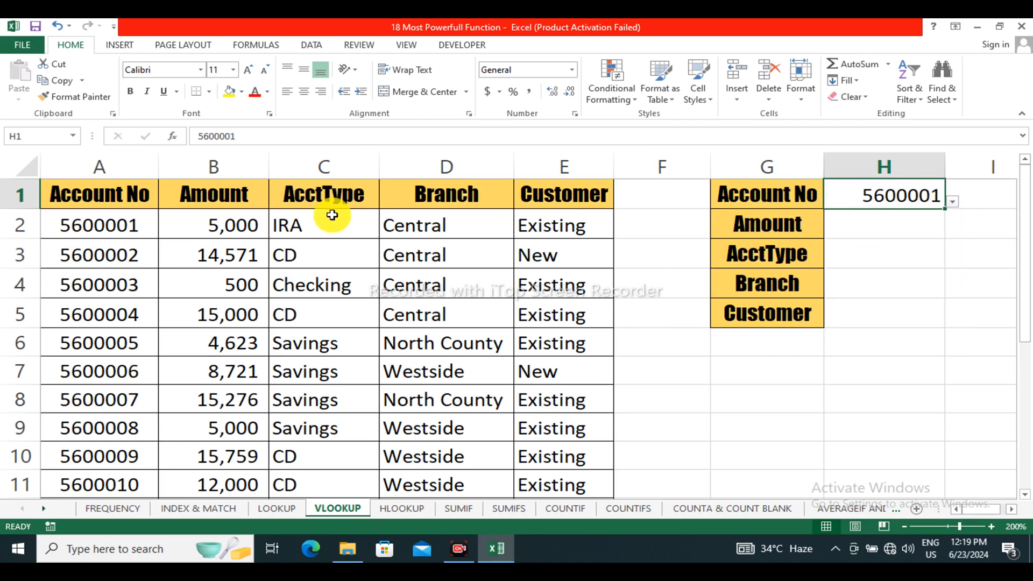
drag(215, 226, 565, 226)
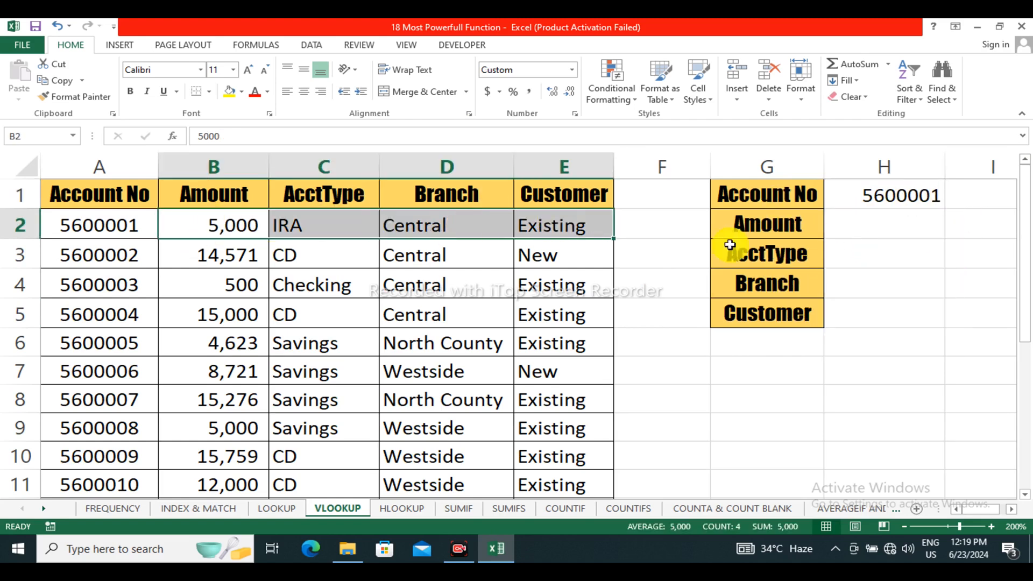
drag(872, 224, 876, 309)
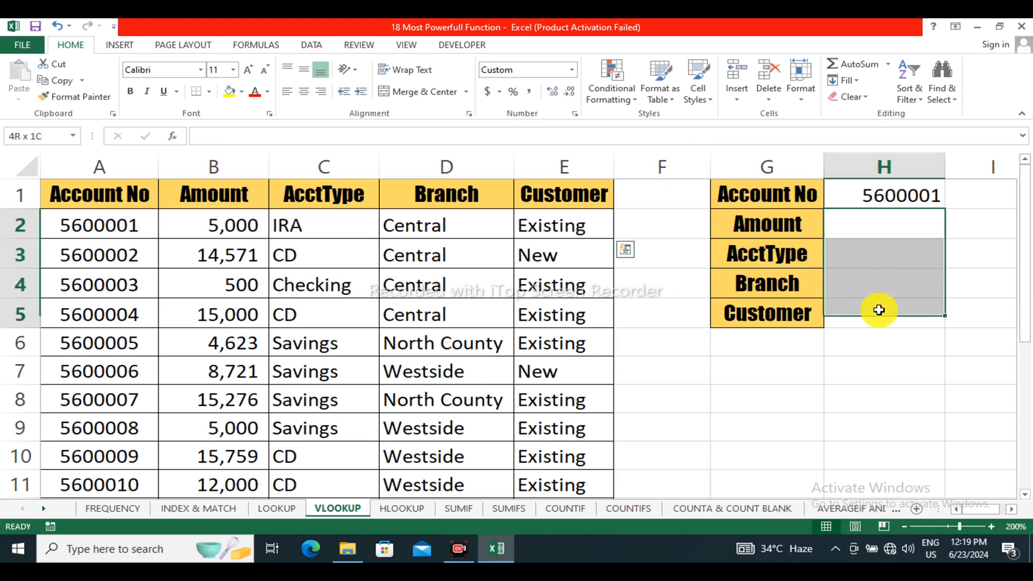
Step: Enter =VLOOKUP(H1,A1:E18,2,0) in H2 to return the amount for the selected account
click(880, 221)
text(=)
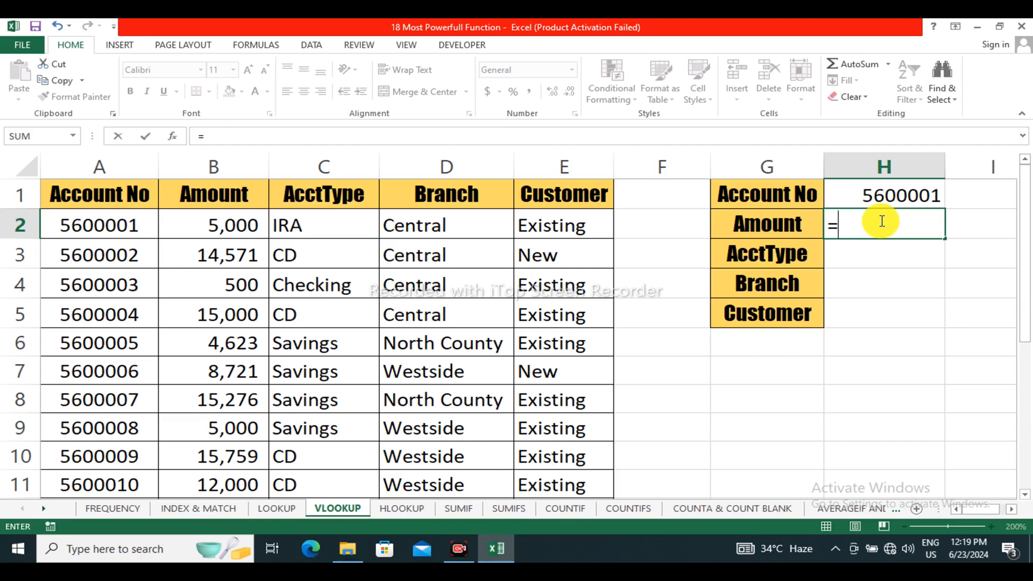
text(vl)
key(Tab)
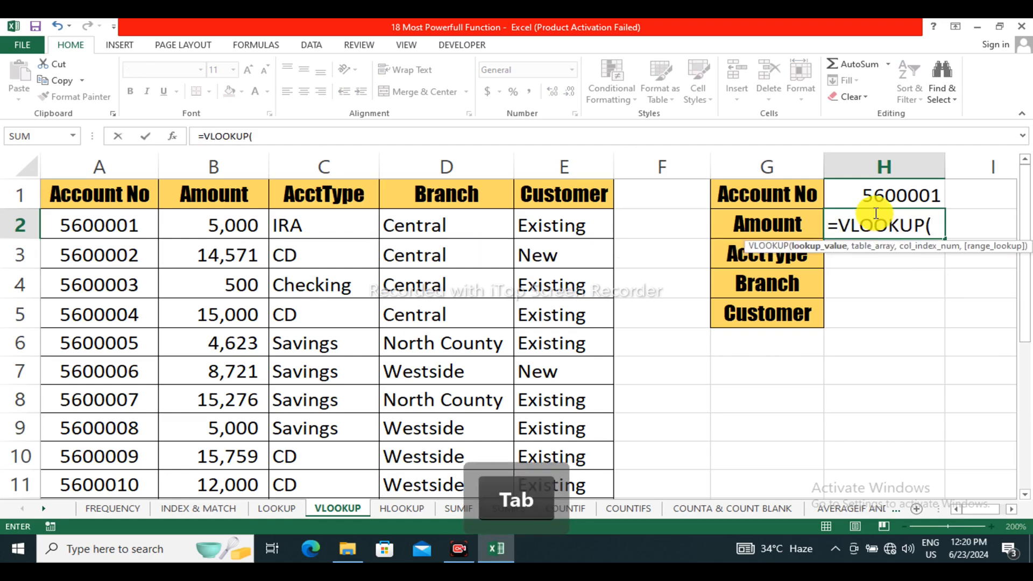
drag(961, 247, 684, 399)
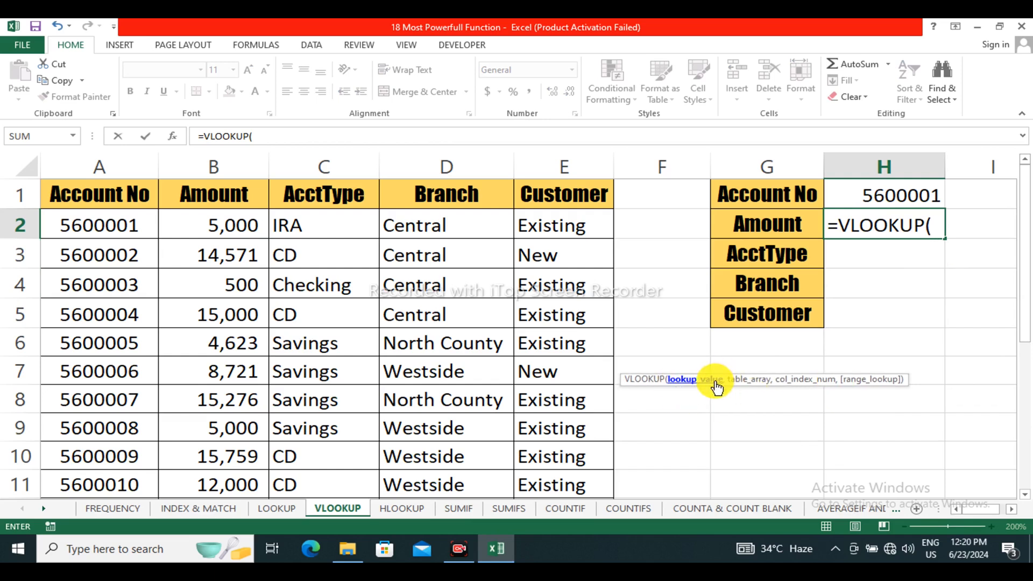
click(879, 199)
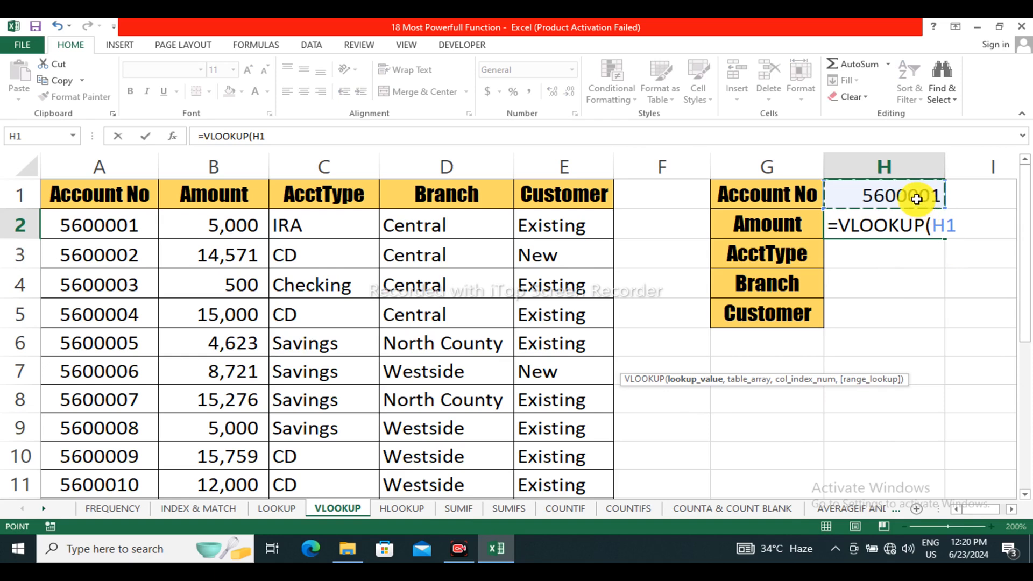
text(,)
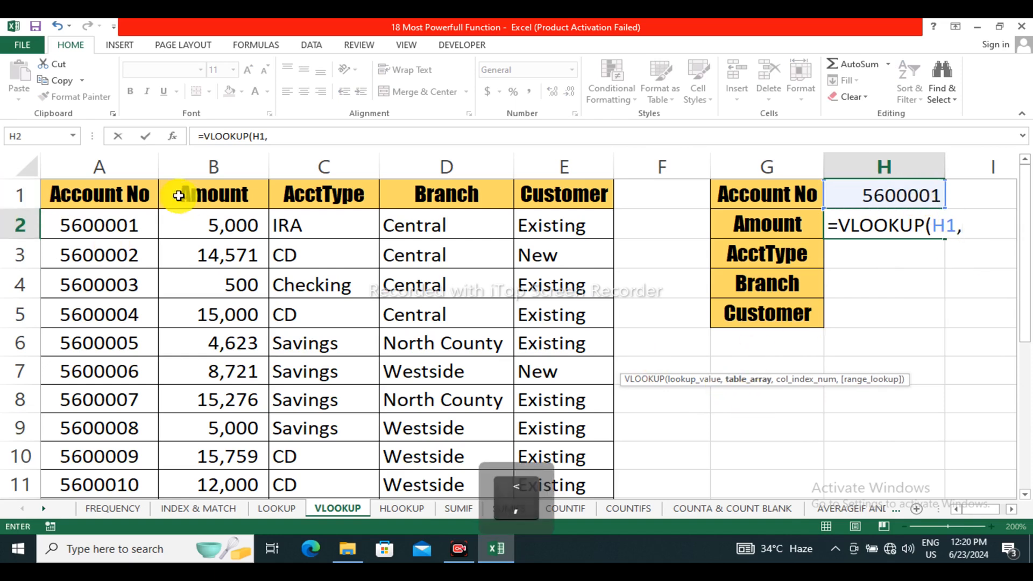
drag(111, 198, 596, 421)
scroll(703, 185, up, 3)
text(,)
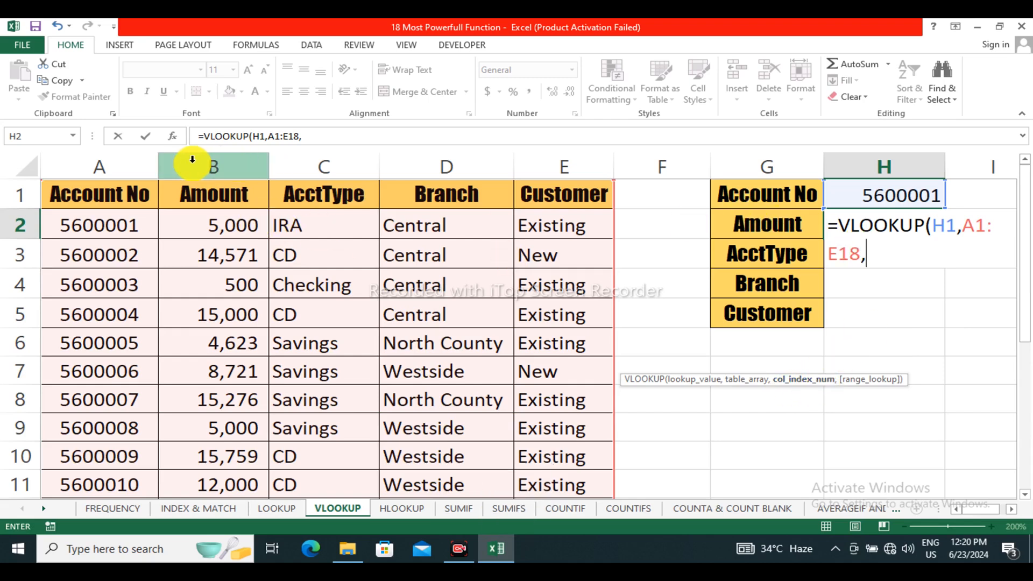
text(2)
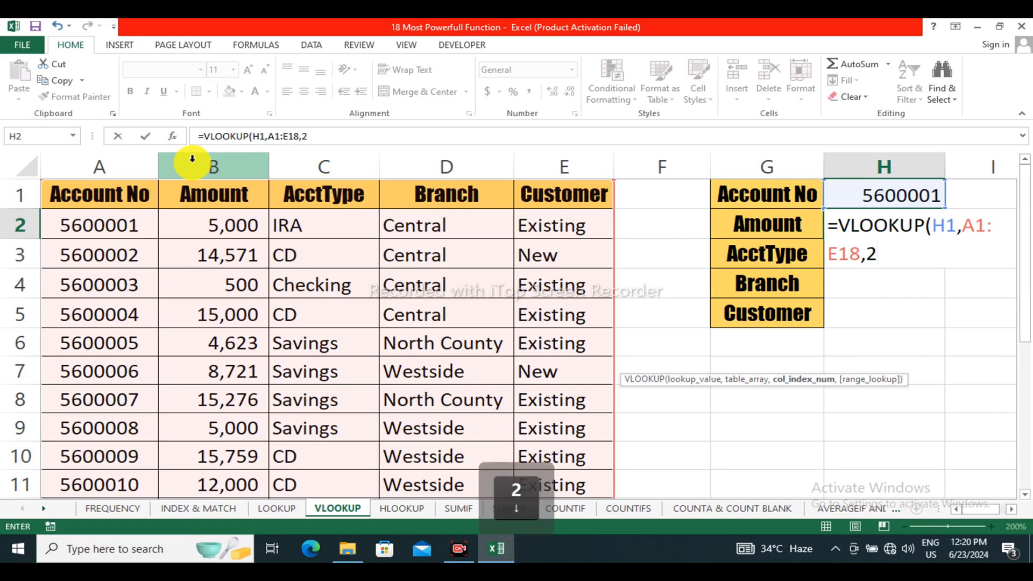
text(,)
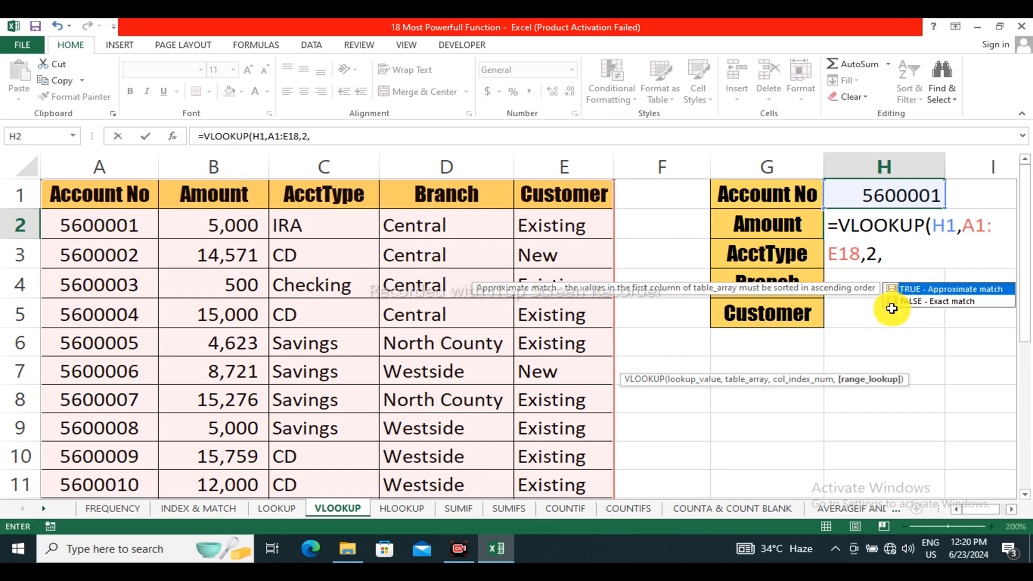
text(0)
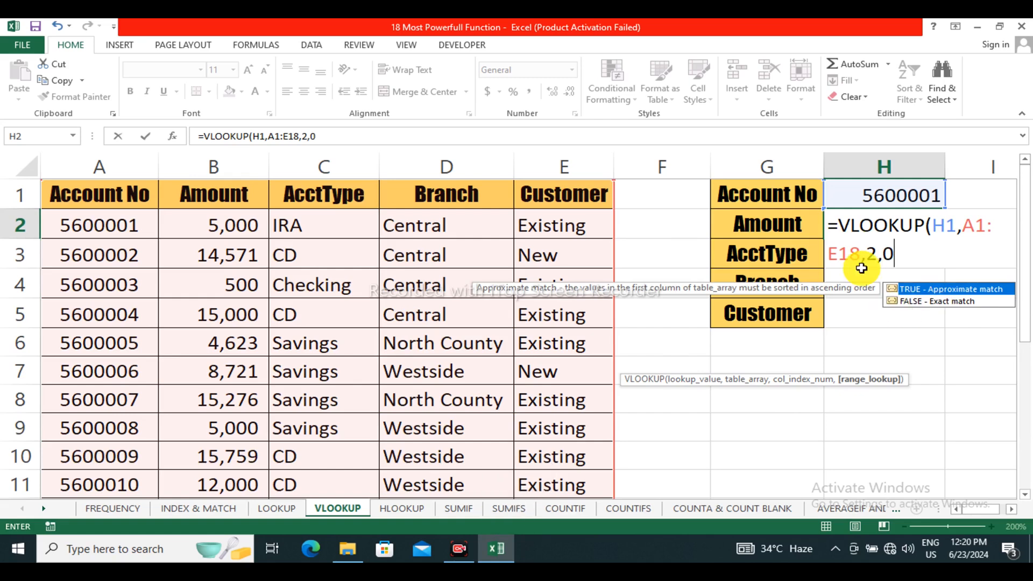
key(Return)
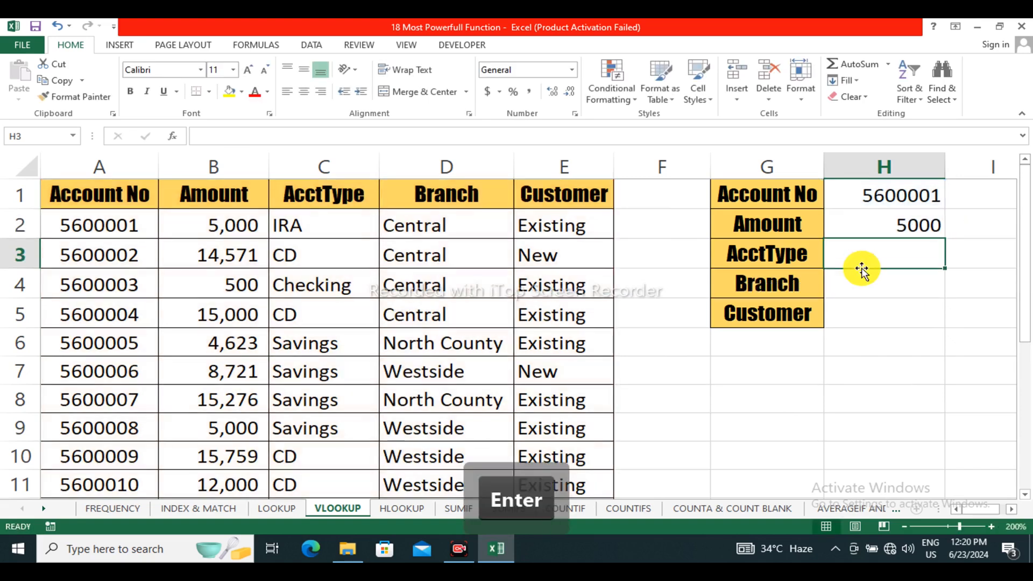
Step: Check the amount in H2 against B2 and enter =VLOOKUP(H1,A1:E18,3,0) in H3 to return the account type
click(918, 214)
click(221, 227)
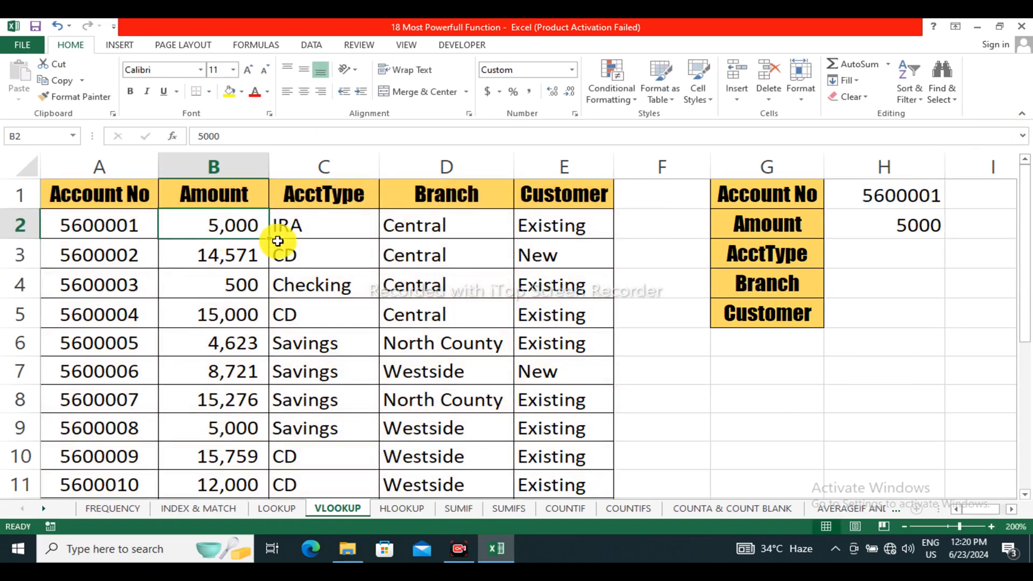
click(875, 252)
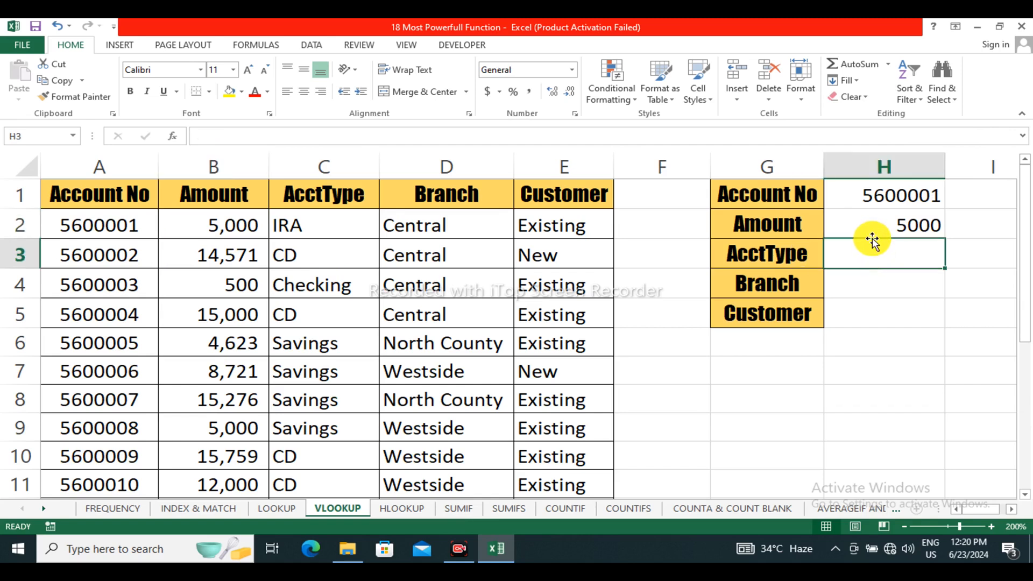
text(=vl)
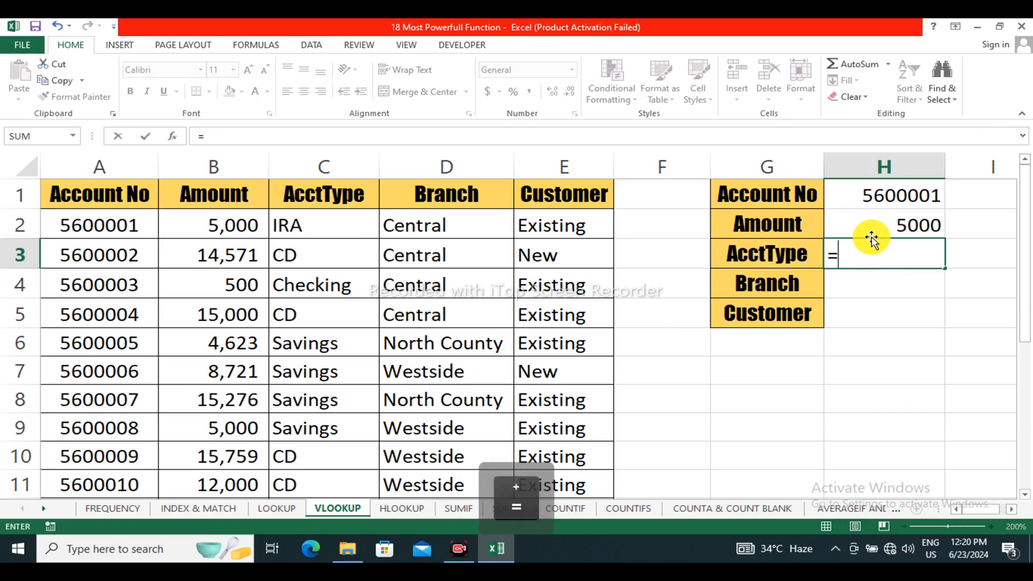
key(Tab)
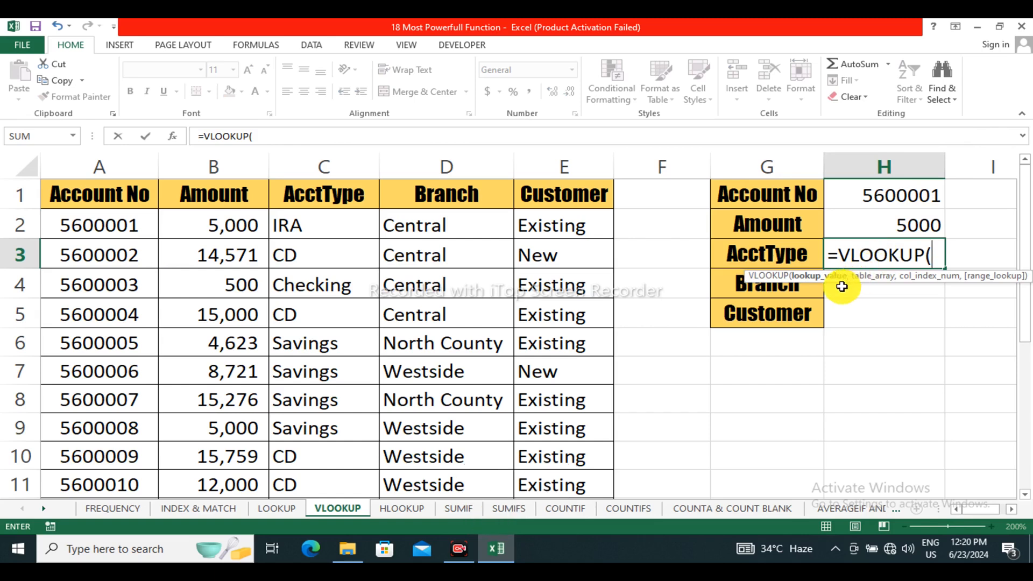
click(904, 201)
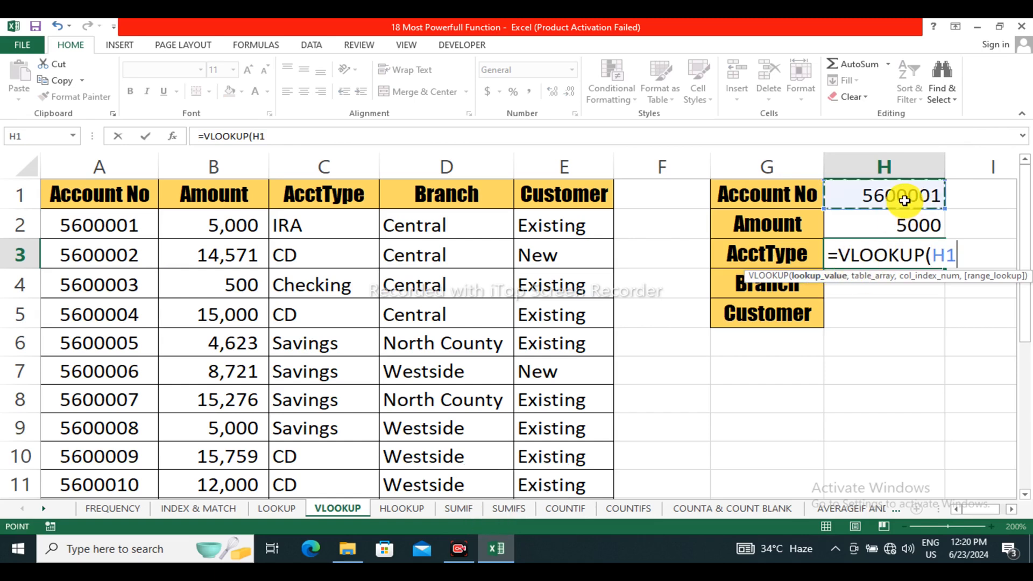
text(,)
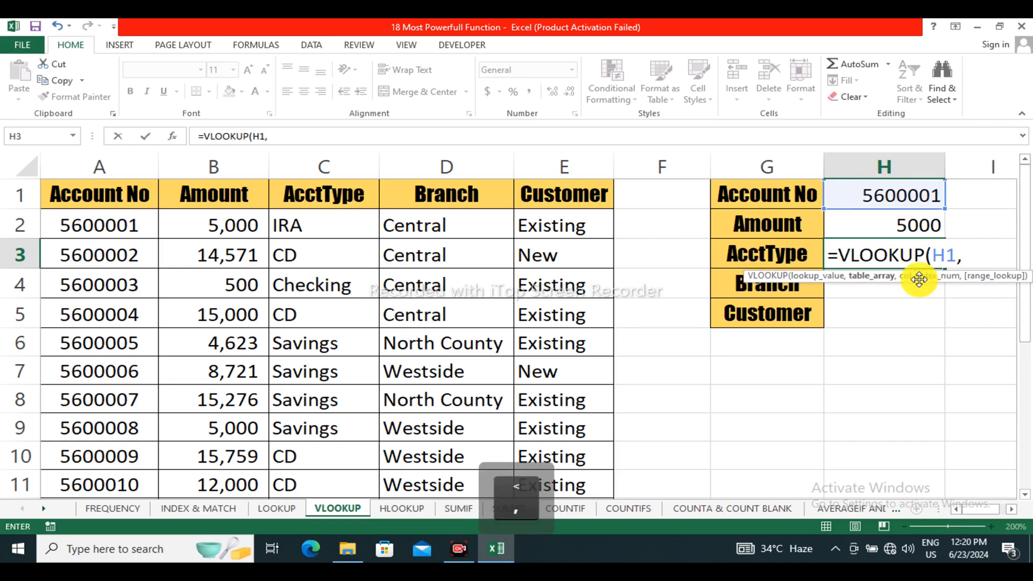
drag(121, 199, 591, 422)
text(,)
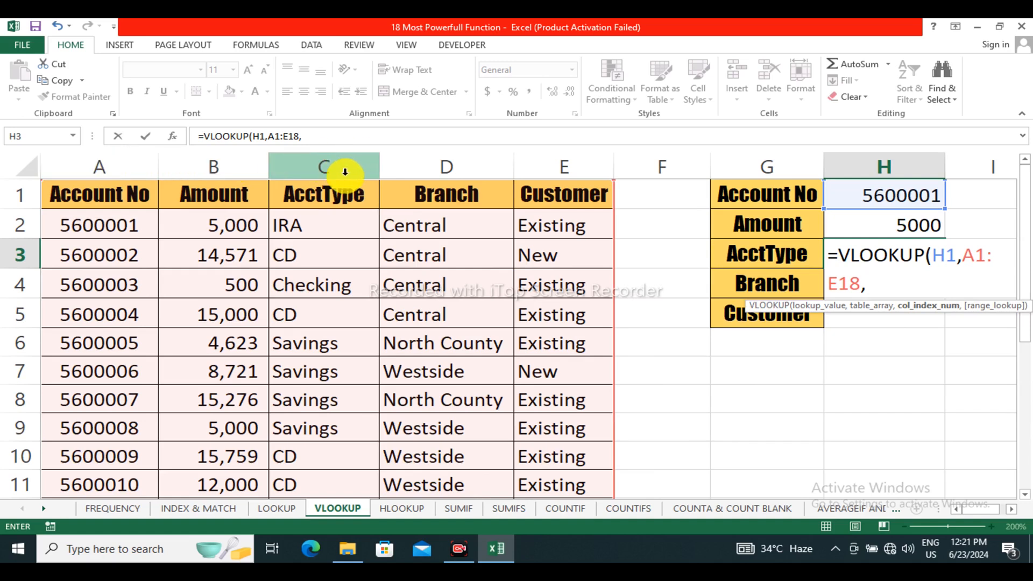
text(3,)
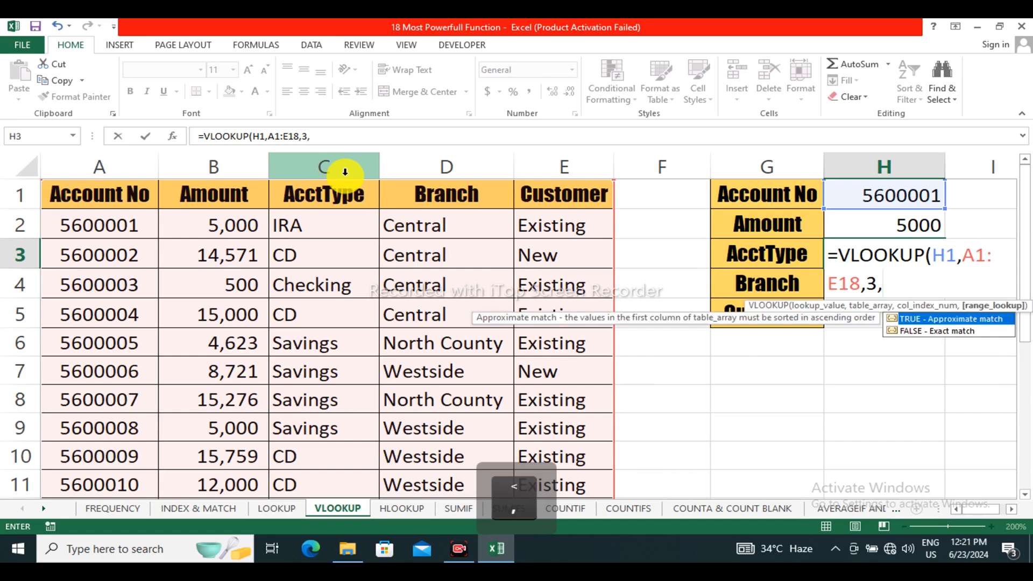
text(0)
key(Return)
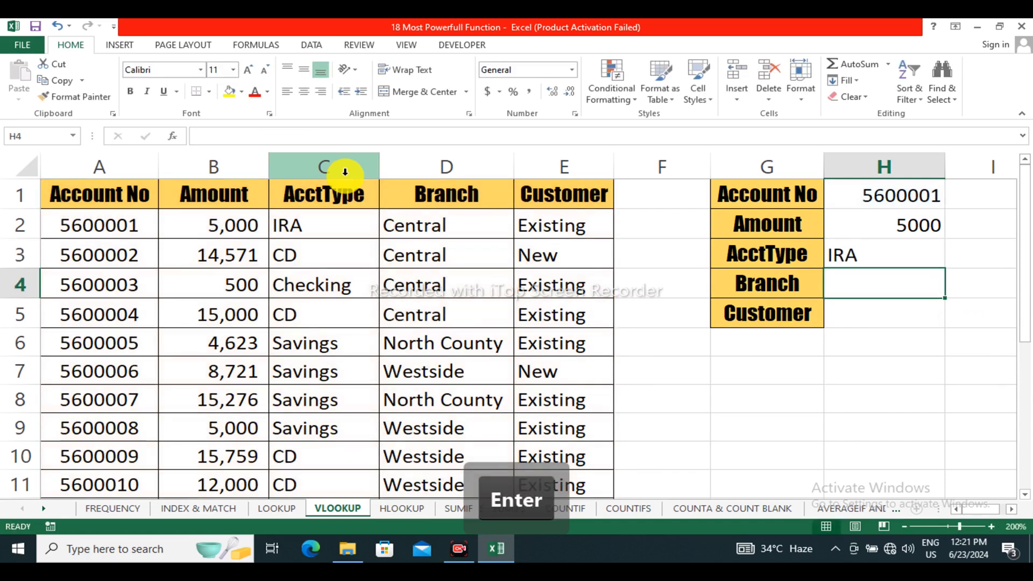
Step: Review the formula cells H2:H3 and the empty Branch and Customer cells H4:H5
click(904, 225)
click(899, 253)
click(896, 277)
drag(887, 226, 893, 265)
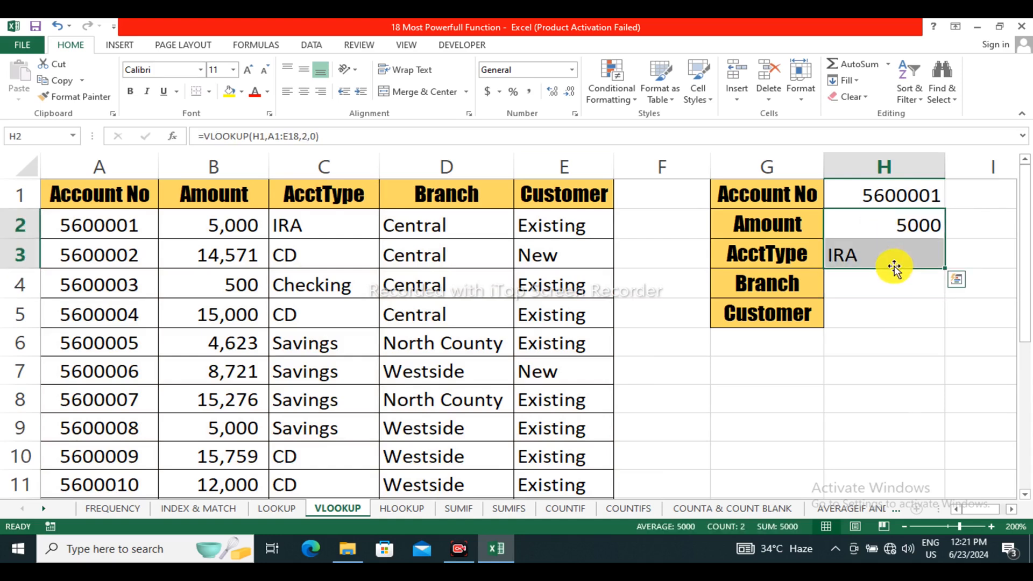
click(883, 272)
drag(871, 316, 863, 279)
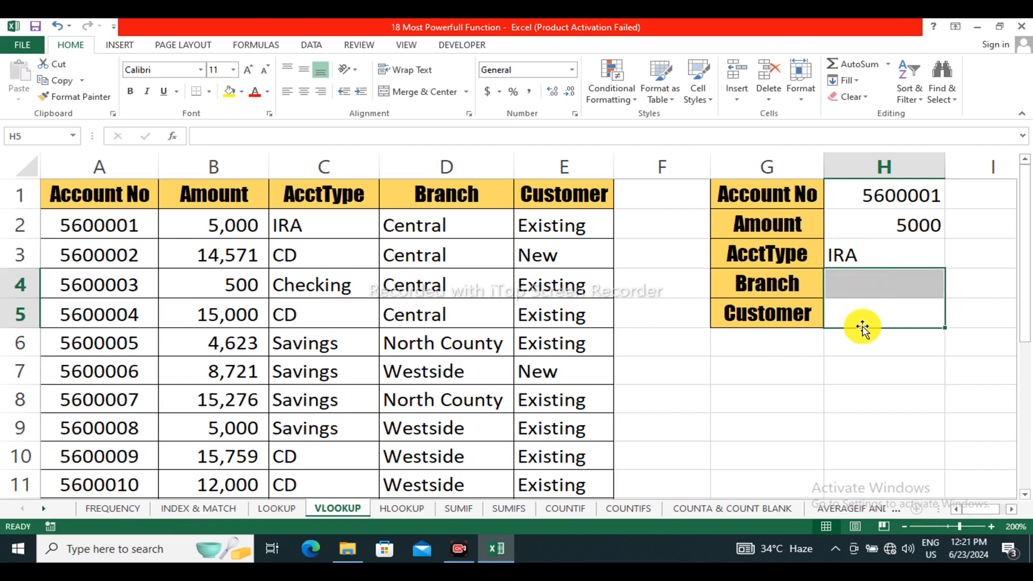
click(844, 350)
click(846, 285)
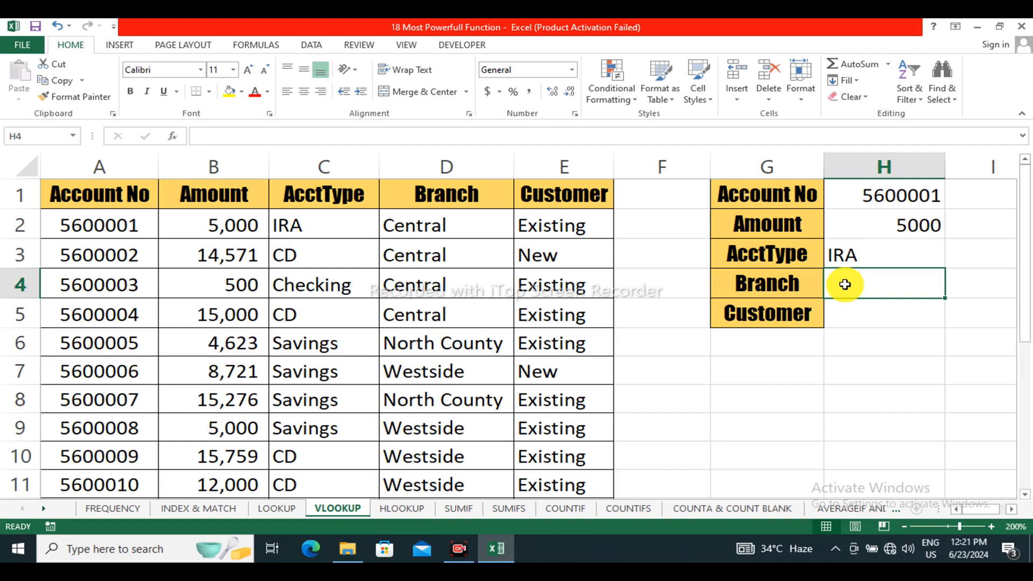
Step: Fill the H3 formula down through H5 and change the column index in H4's formula to 4
click(870, 263)
drag(945, 272, 945, 330)
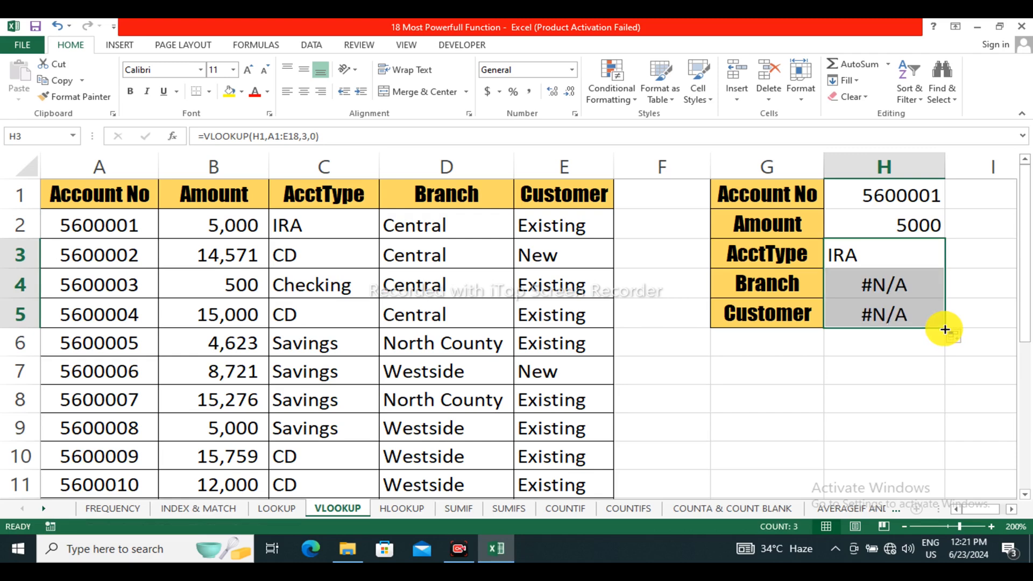
click(909, 294)
double_click(914, 292)
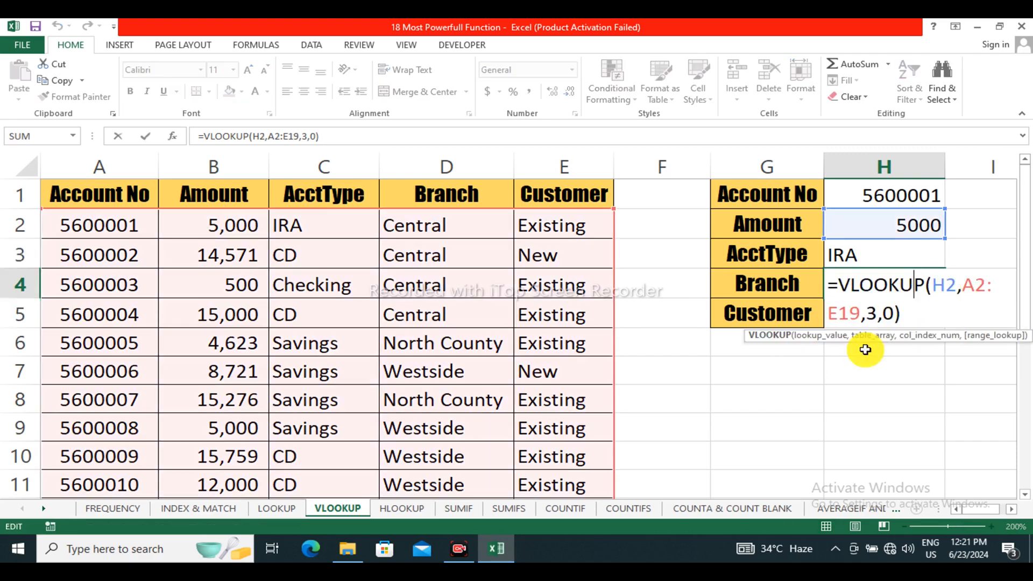
click(879, 315)
key(BackSpace)
text(4)
key(Return)
Step: Compare the cell references in the Branch formula in H4 with those in the AcctType formula in H3
click(890, 286)
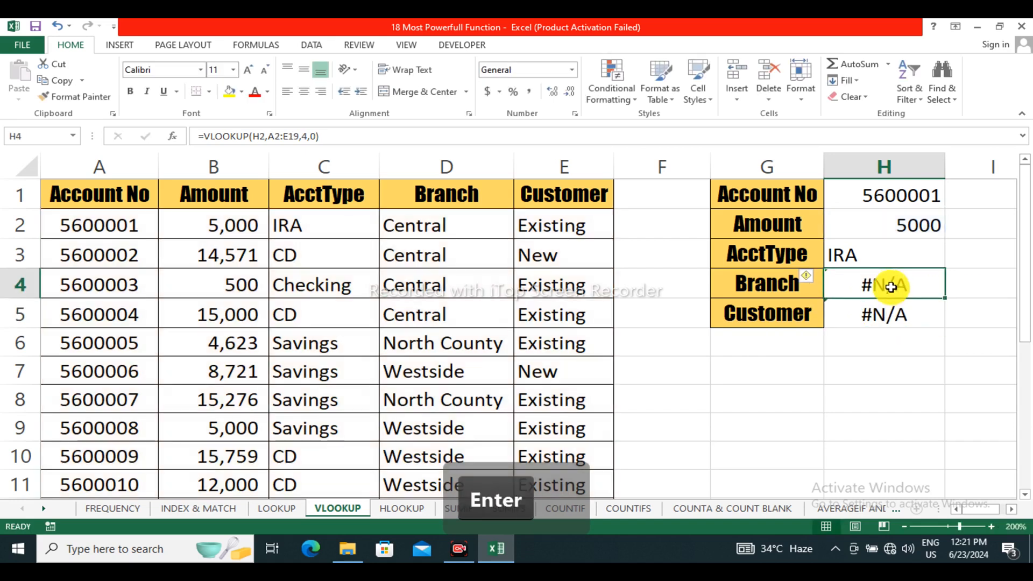
double_click(890, 286)
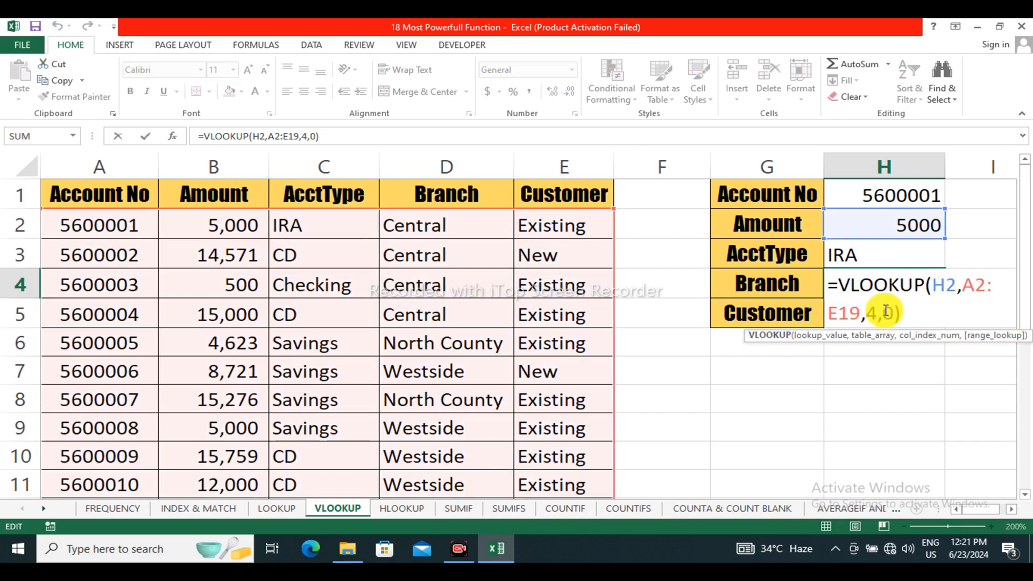
click(873, 258)
double_click(874, 255)
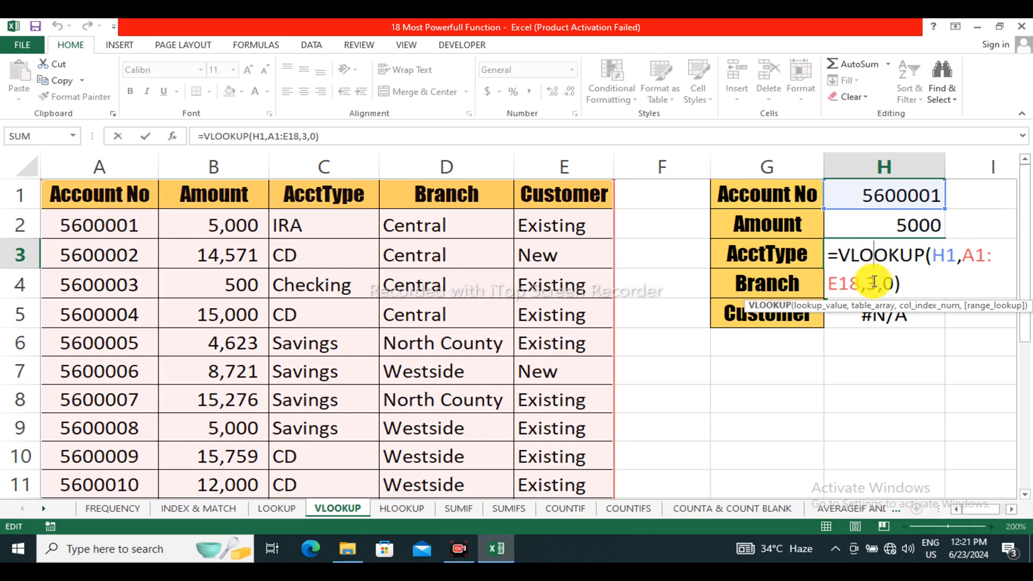
key(Escape)
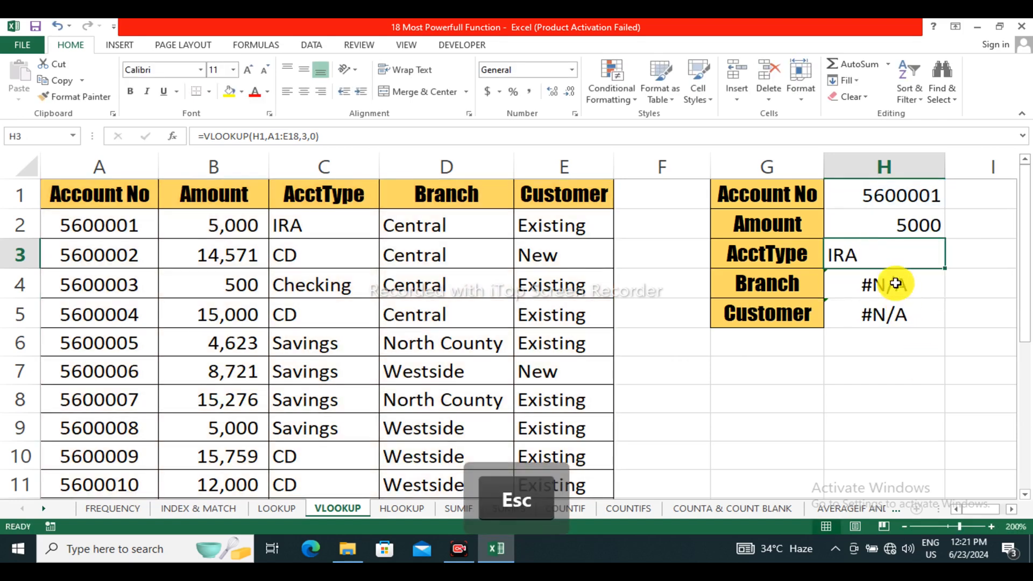
double_click(896, 283)
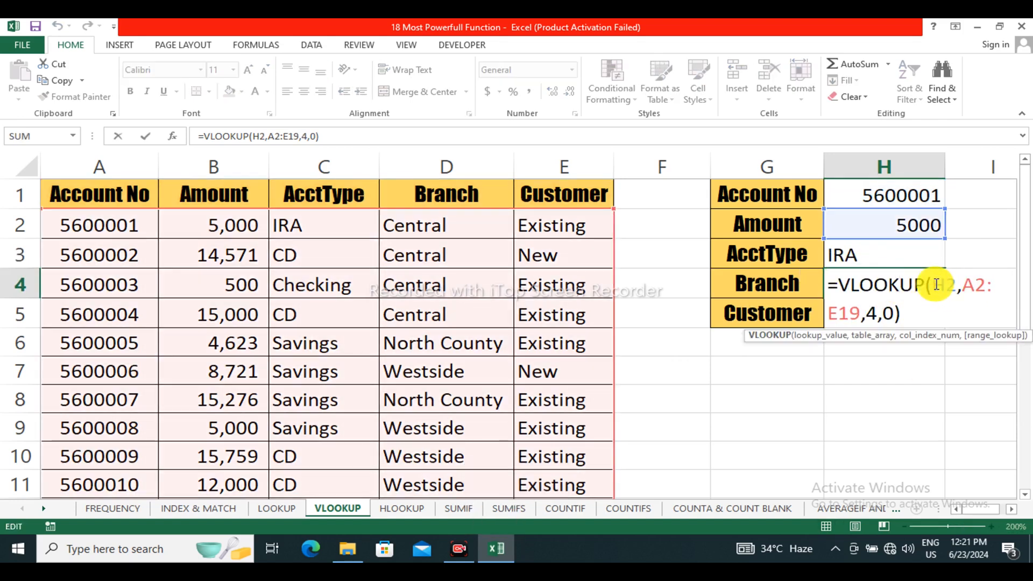
click(889, 259)
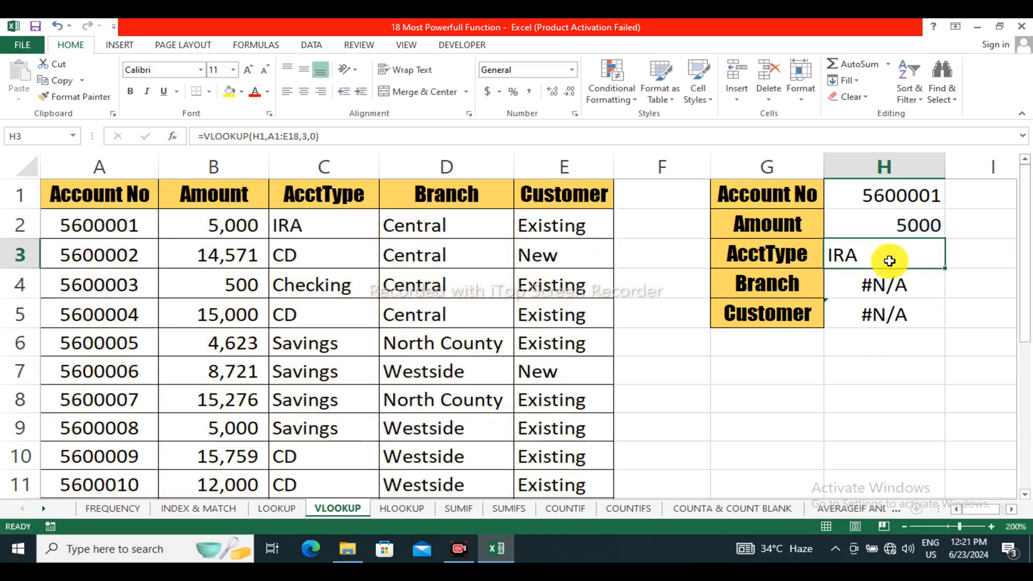
Step: Make the lookup value and table range in H2's formula absolute, giving =VLOOKUP($H$1,$A$1:$E$18,2,0)
click(880, 220)
double_click(877, 223)
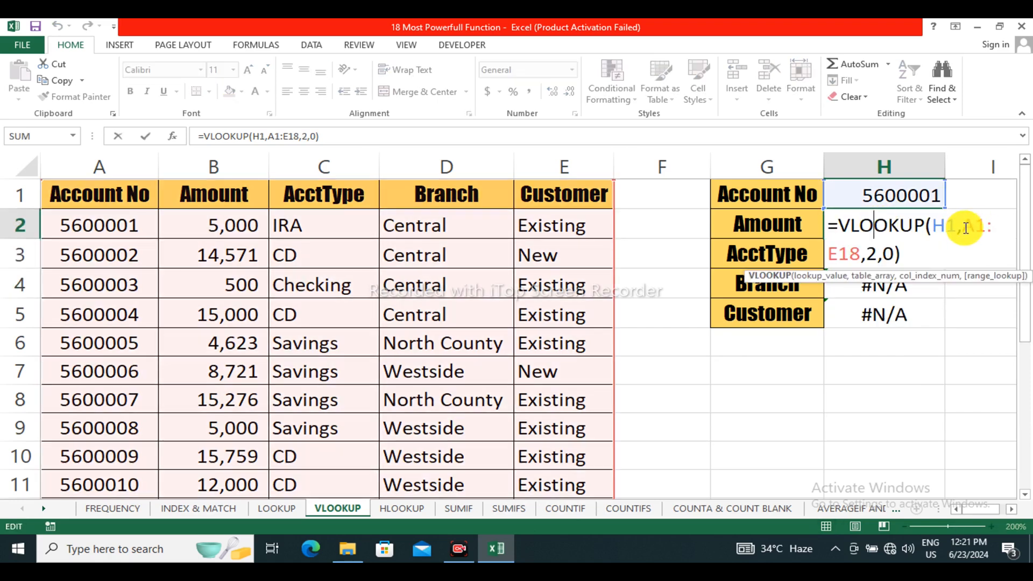
drag(967, 223, 832, 255)
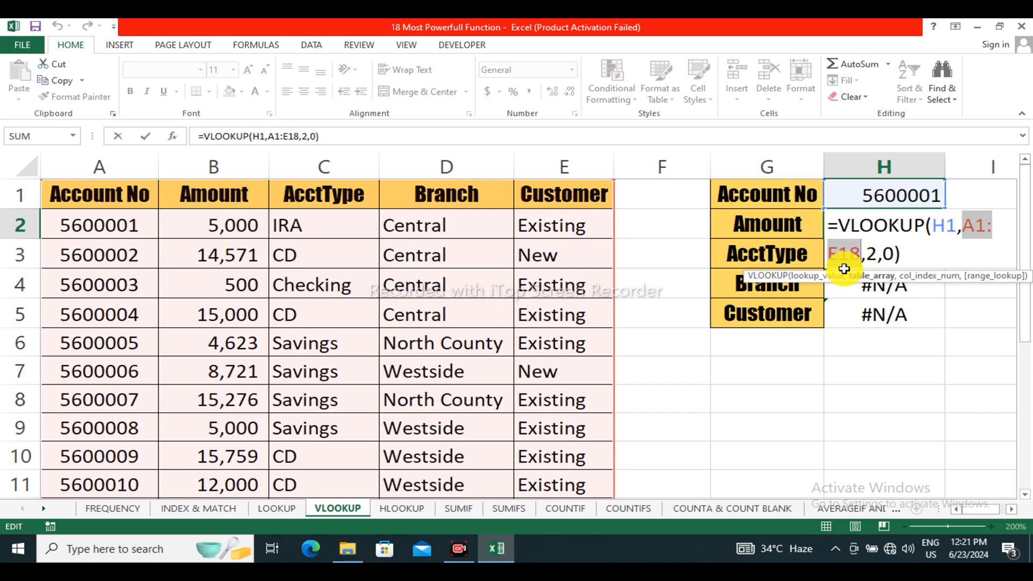
key(F4)
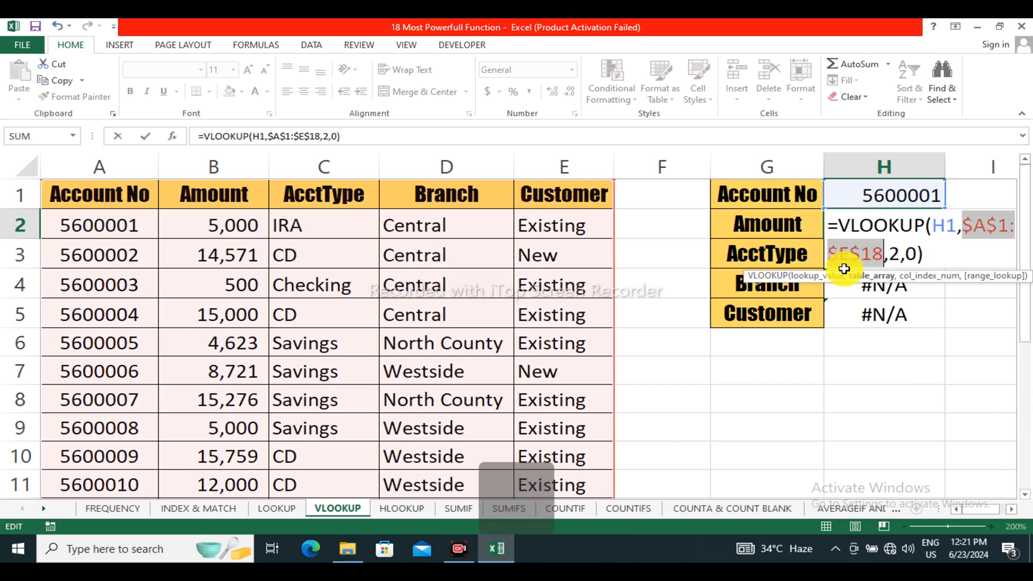
click(936, 251)
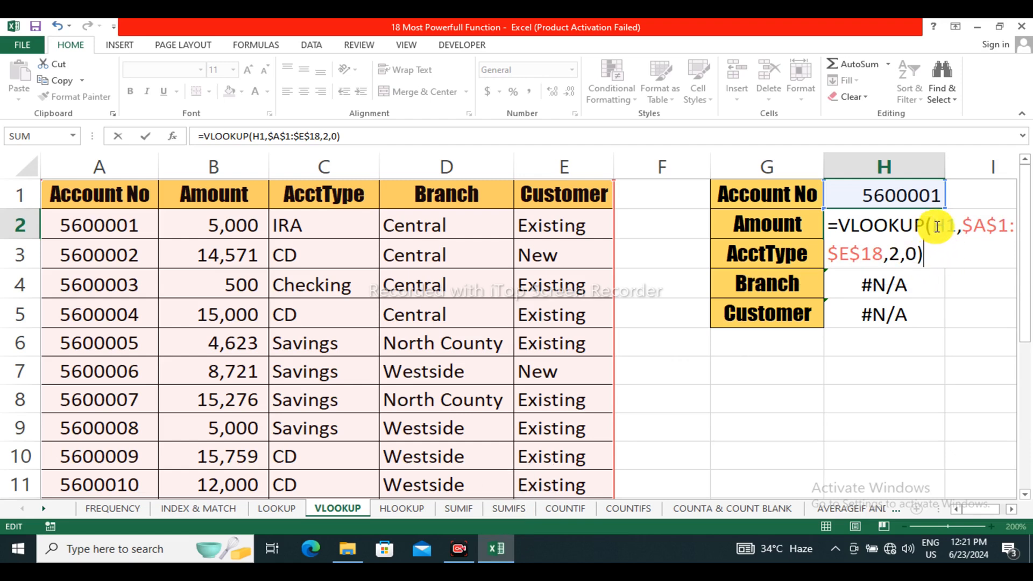
drag(952, 225, 958, 225)
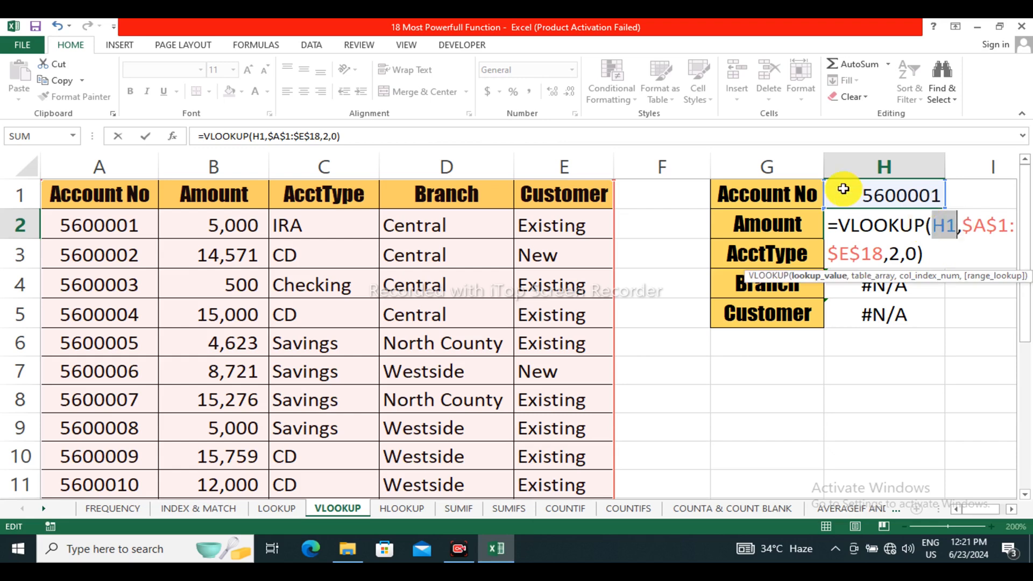
key(F4)
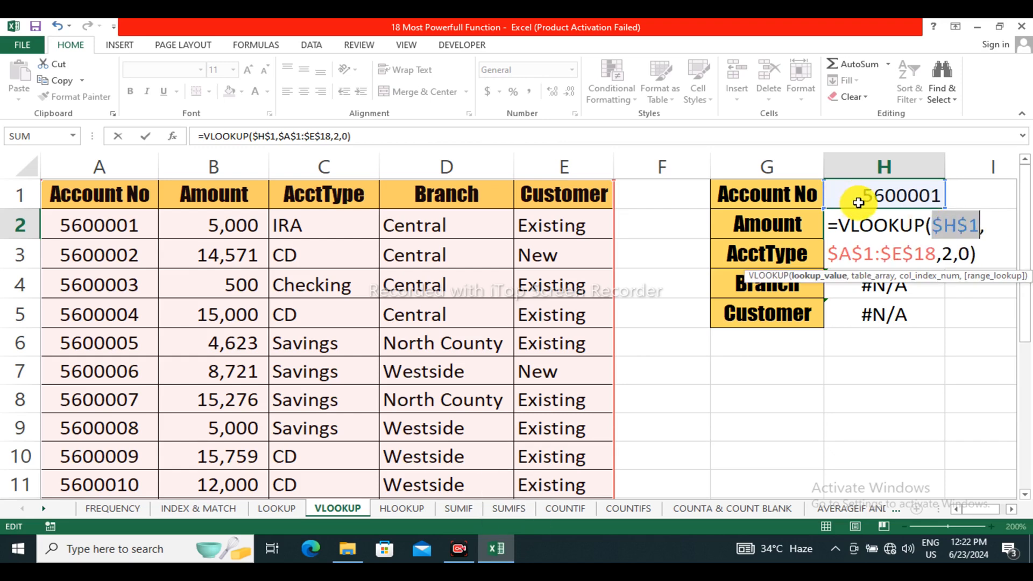
key(Return)
Step: Fill the H2 amount formula down through H5
click(922, 224)
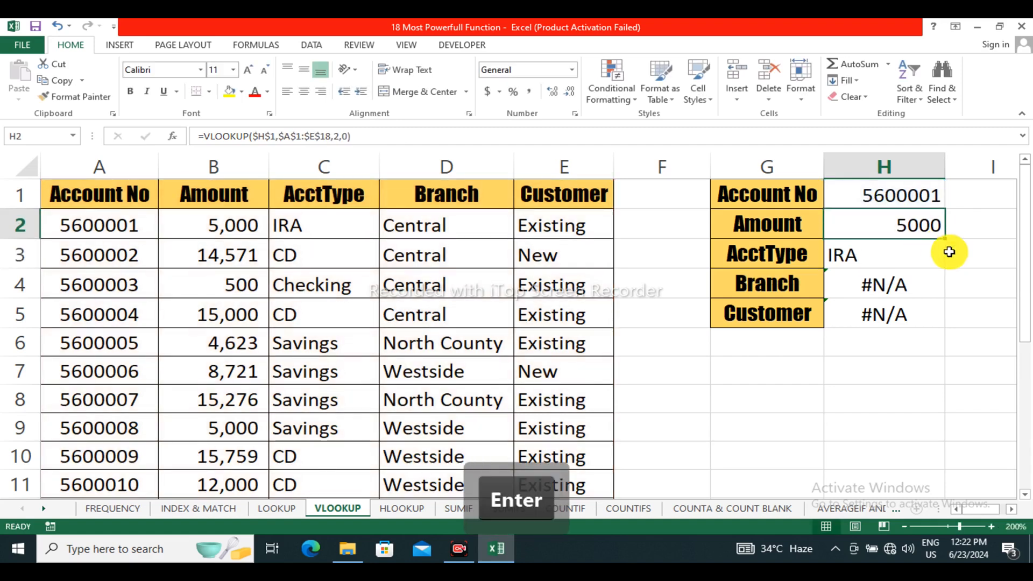
drag(946, 238, 946, 323)
click(927, 279)
Step: Change the column index in H3's formula to 3 to return the account type
double_click(914, 253)
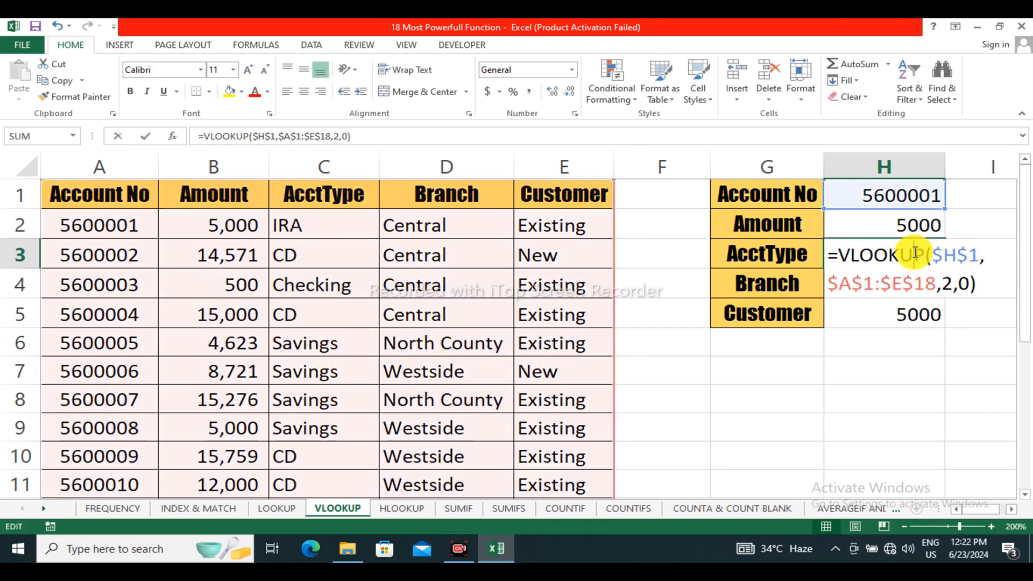
click(943, 286)
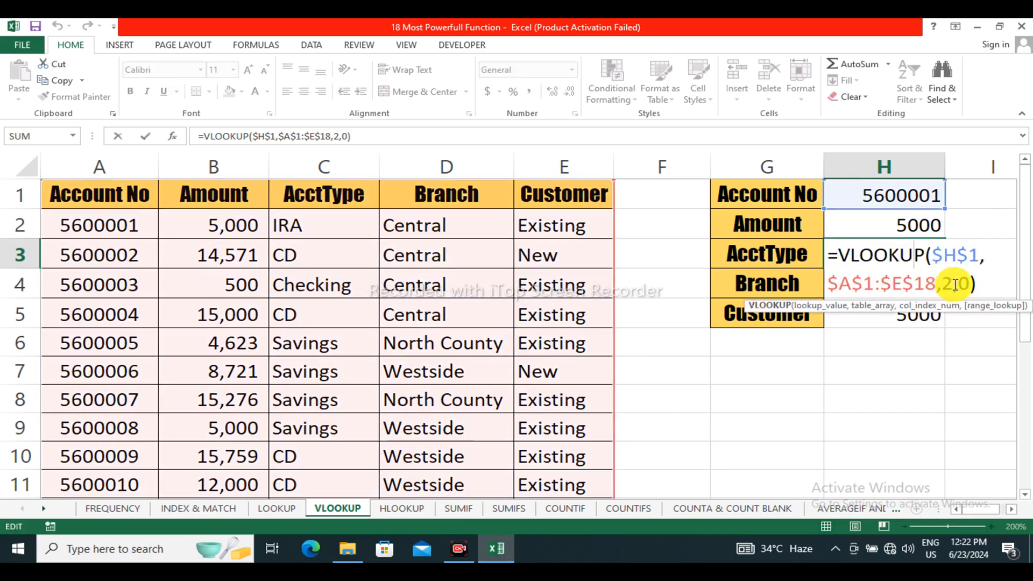
key(BackSpace)
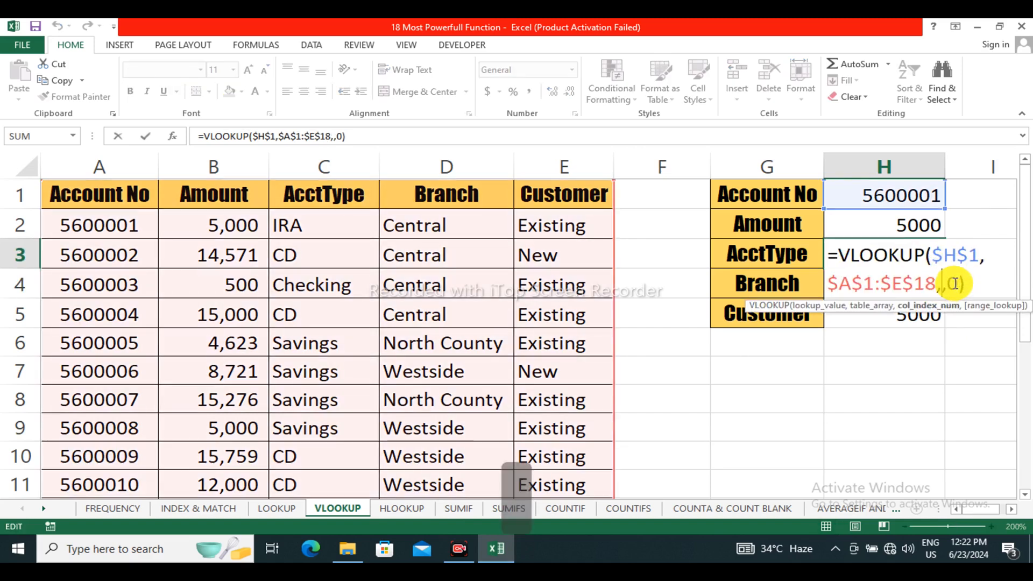
text(3)
key(Return)
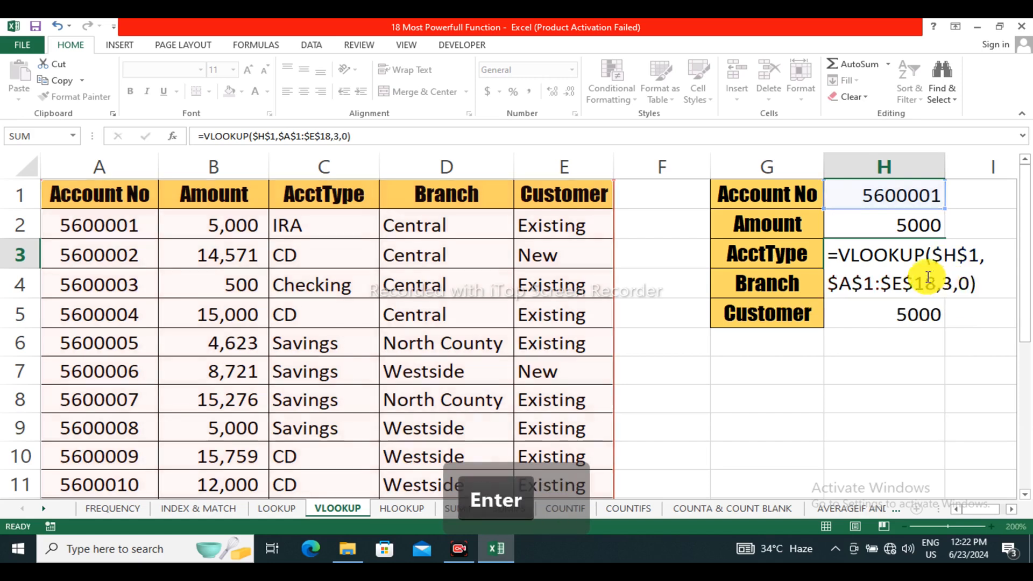
Step: Change the column index in H4's formula to 4 to return the branch
double_click(906, 292)
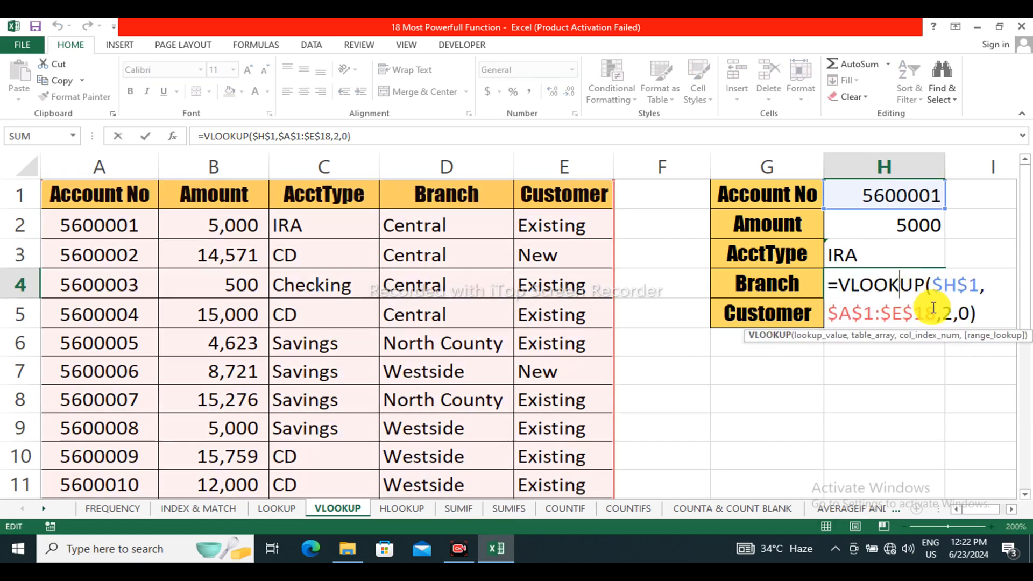
key(BackSpace)
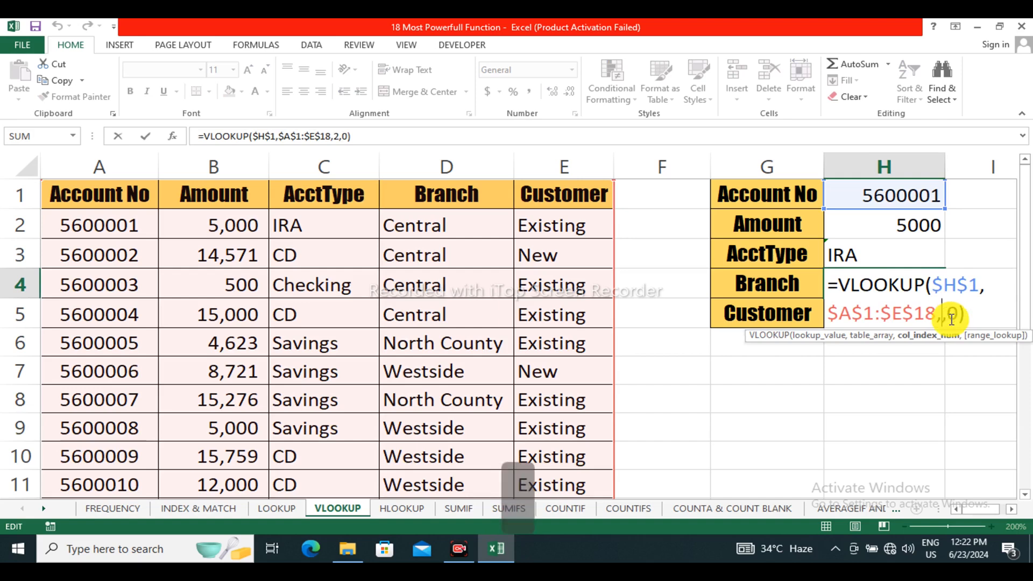
text(4)
key(Return)
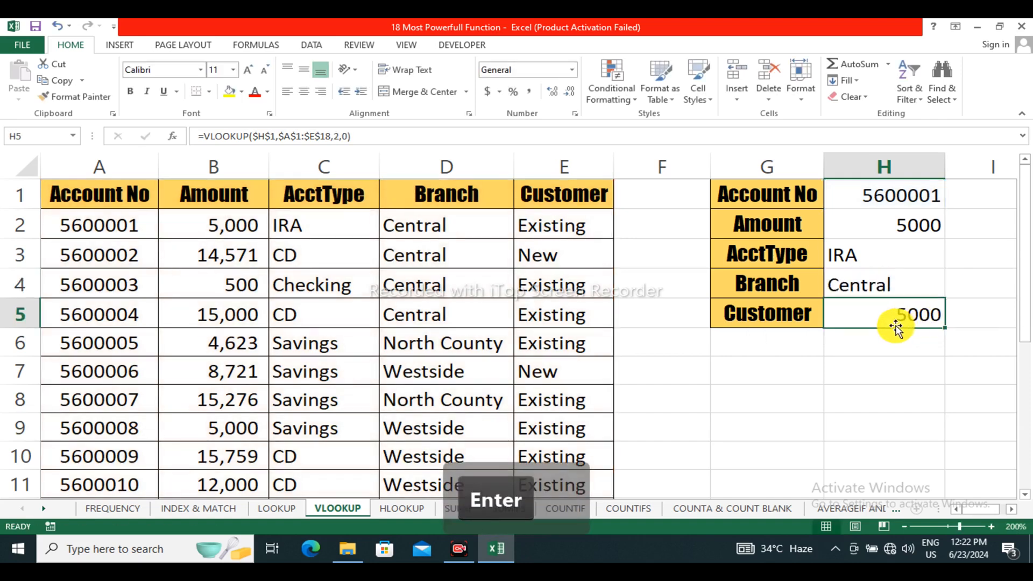
Step: Change the column index in H5's formula to 5 to return the customer status
double_click(899, 320)
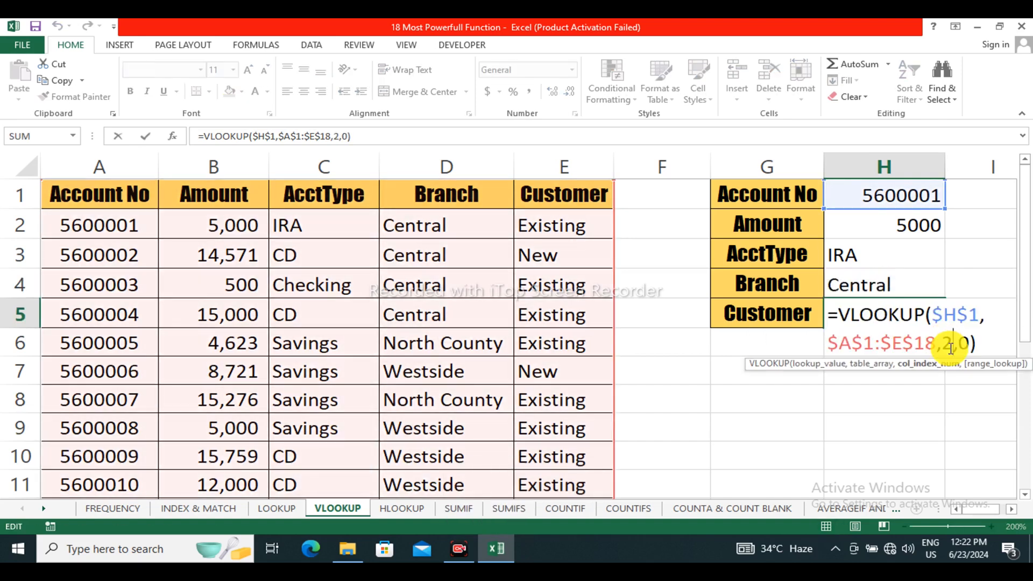
key(BackSpace)
key(Return)
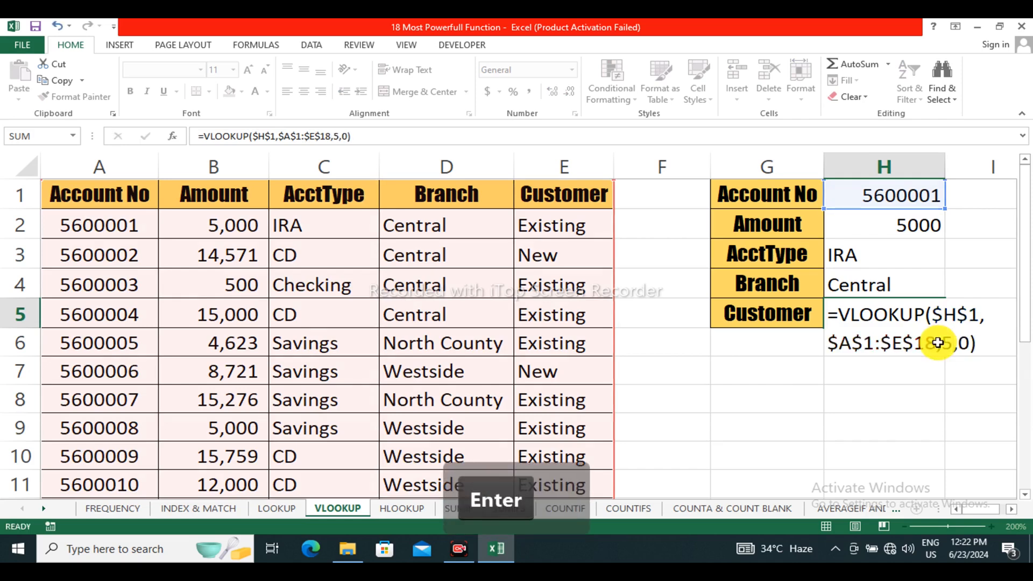
Step: Compare the lookup results in H2:H5 with the selected account's source row in B2:E2
drag(893, 224, 901, 292)
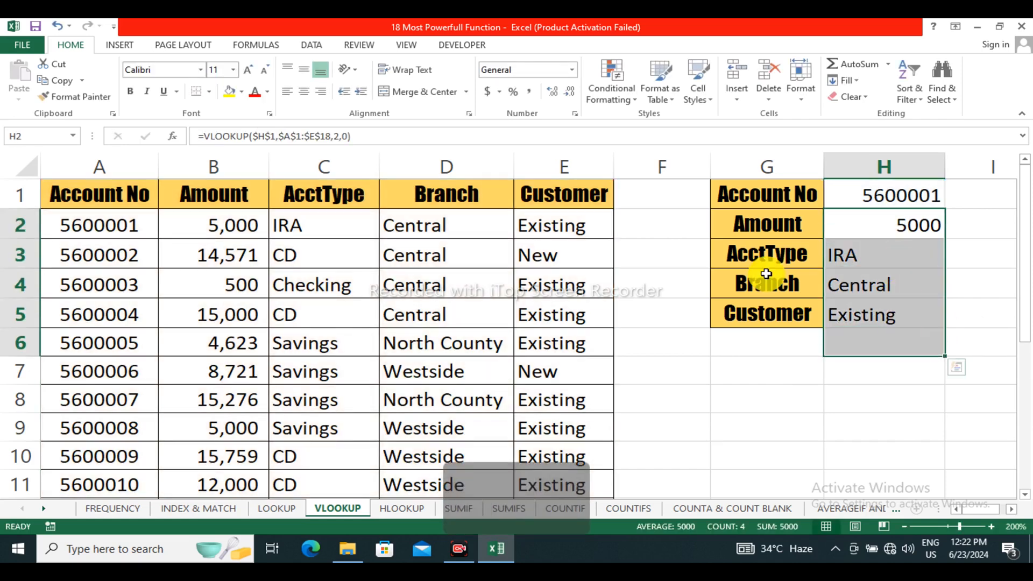
drag(224, 221, 584, 214)
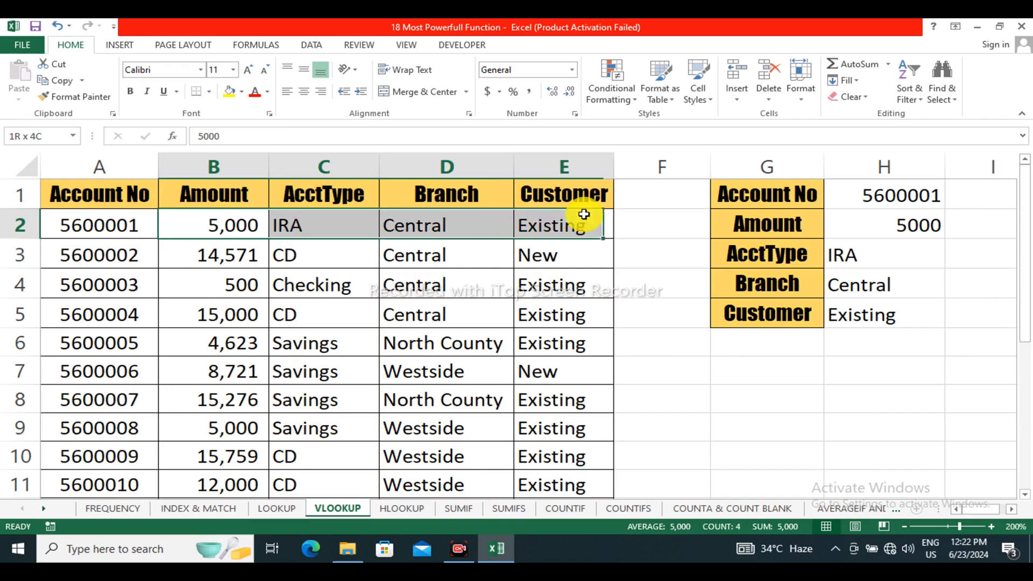
click(863, 267)
drag(866, 267, 869, 318)
click(870, 264)
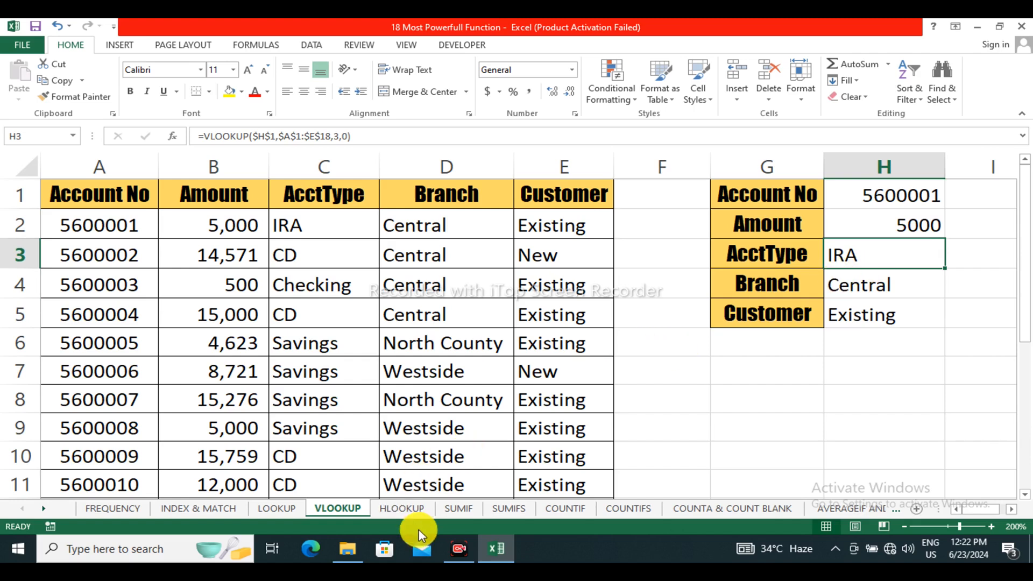
Step: On the HLOOKUP sheet, clear the column numbers in D11:G11 and the existing lookup results in D9:G9
click(399, 510)
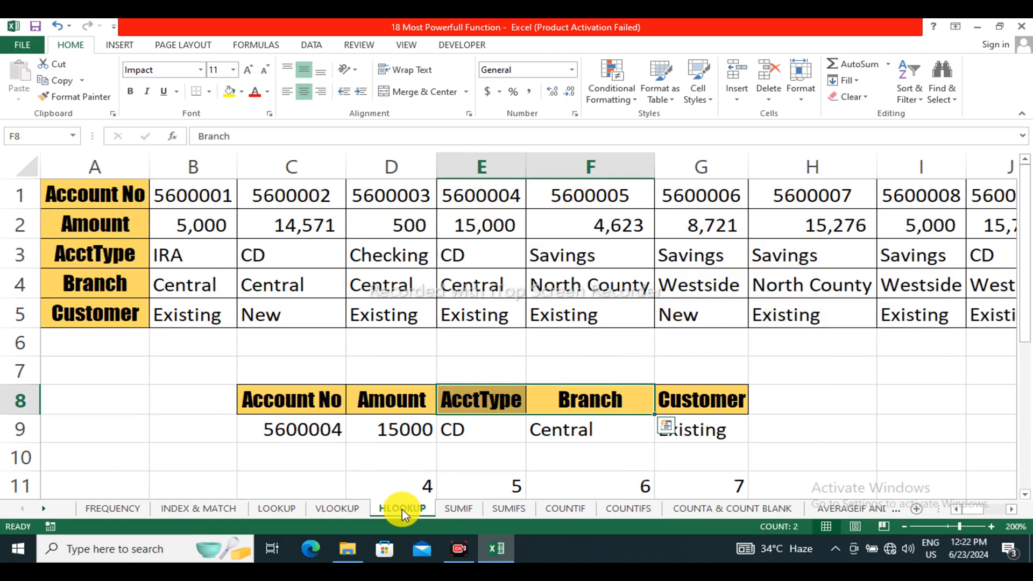
click(455, 552)
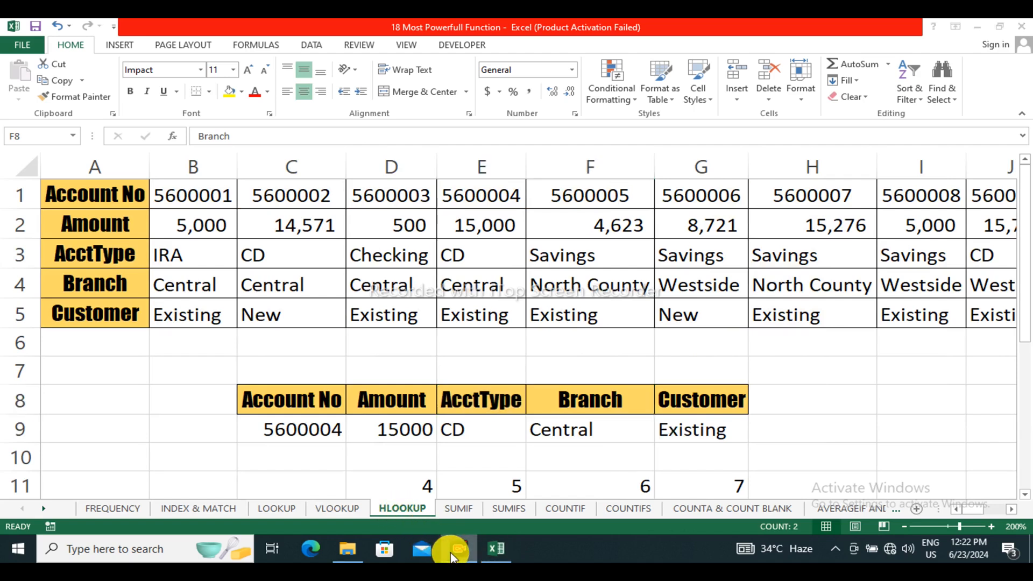
click(451, 558)
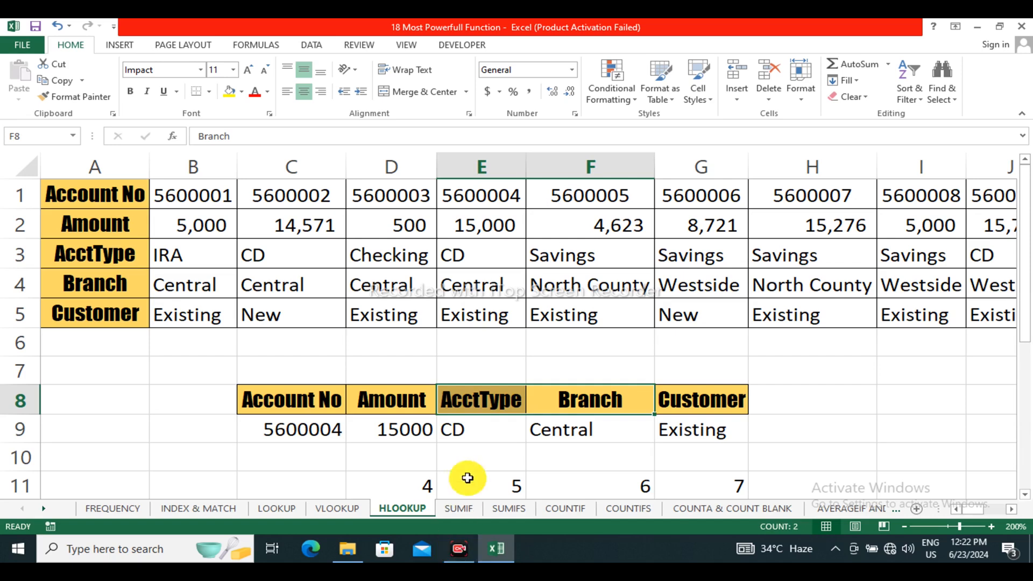
drag(383, 480, 745, 472)
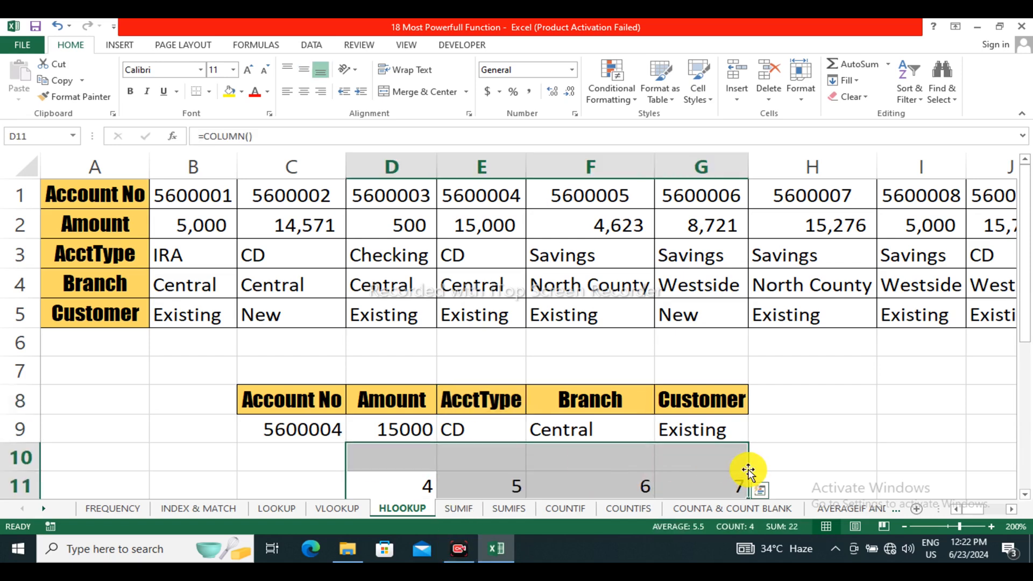
key(Delete)
drag(364, 422, 723, 433)
key(Delete)
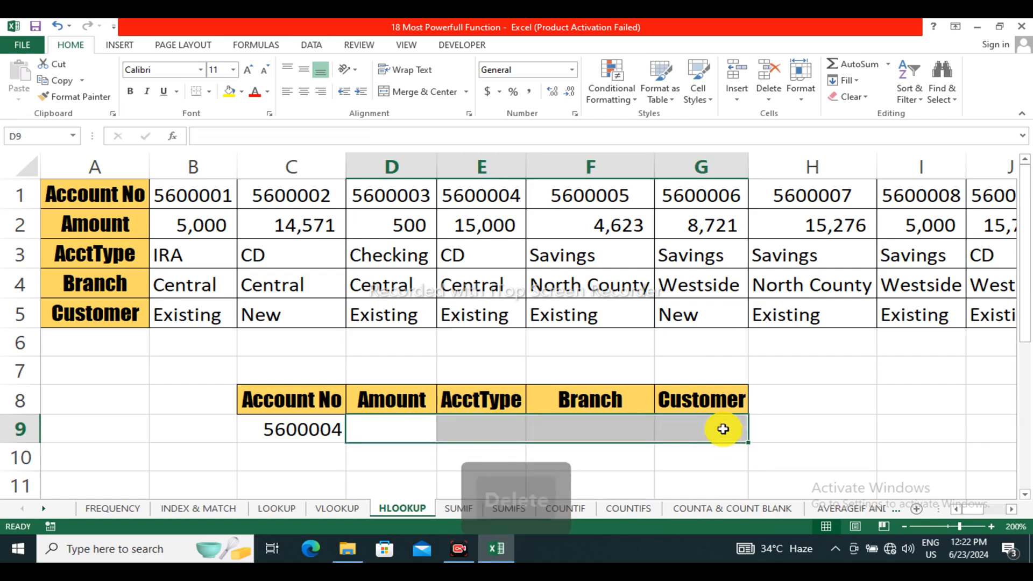
Step: In D9, start an HLOOKUP formula using C9 as the lookup value
click(723, 429)
click(380, 426)
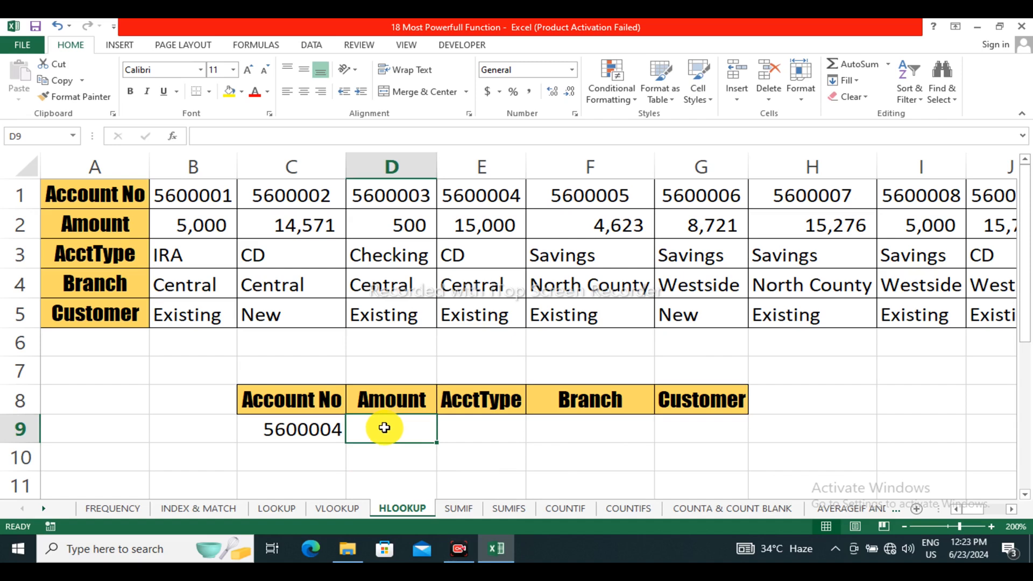
text(=)
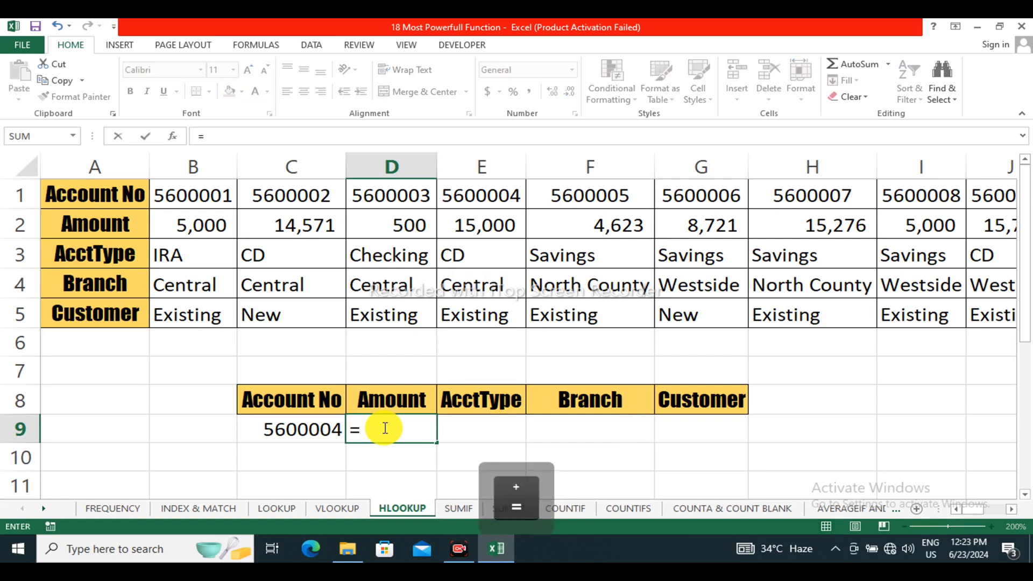
text(hl)
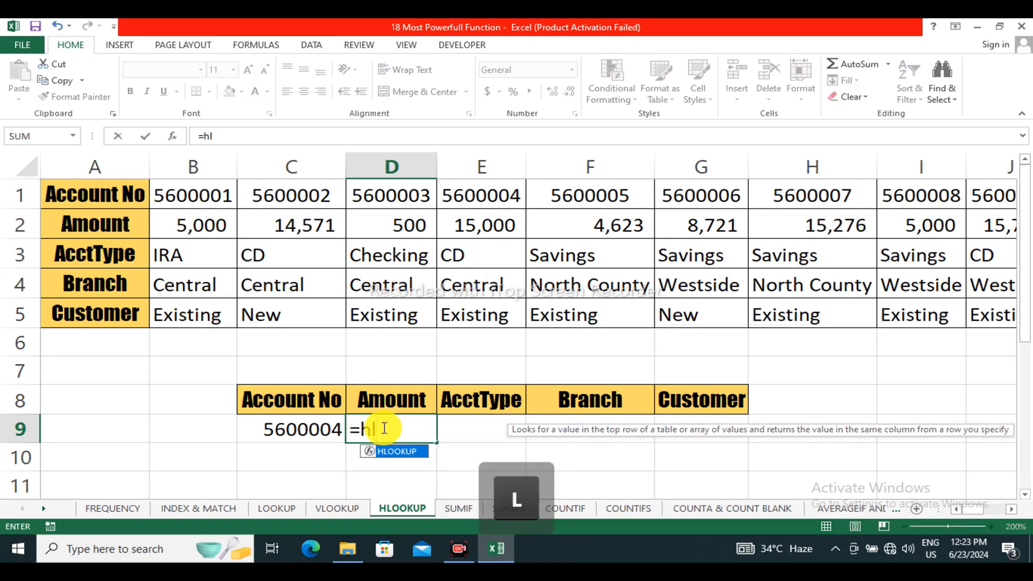
key(Tab)
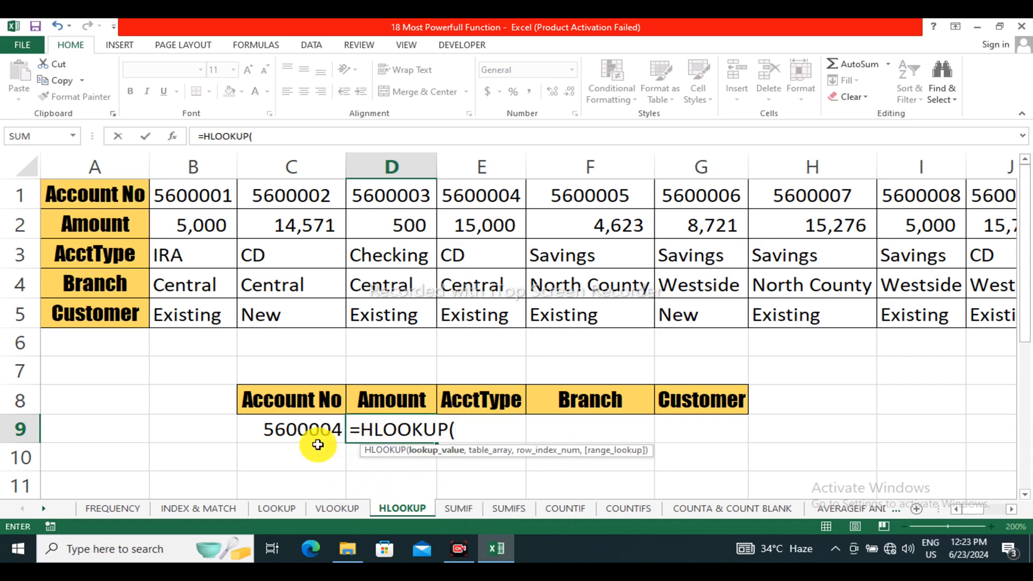
click(295, 430)
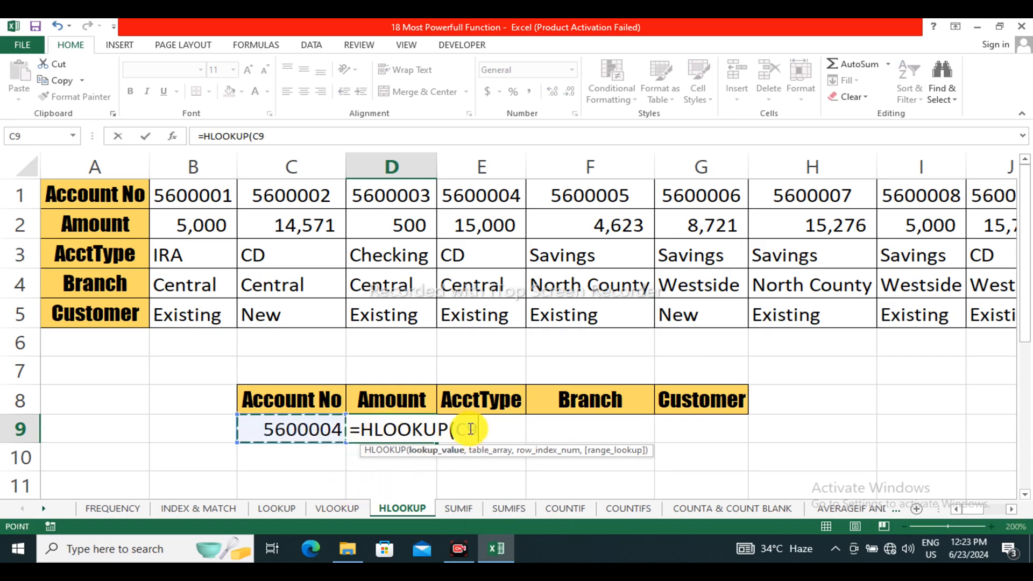
drag(459, 428, 486, 429)
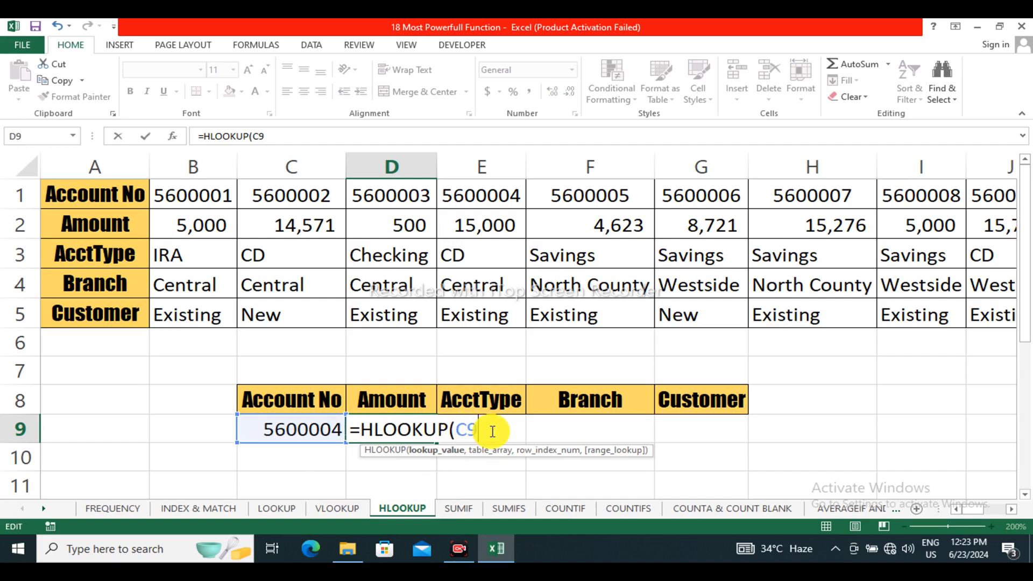
text(,)
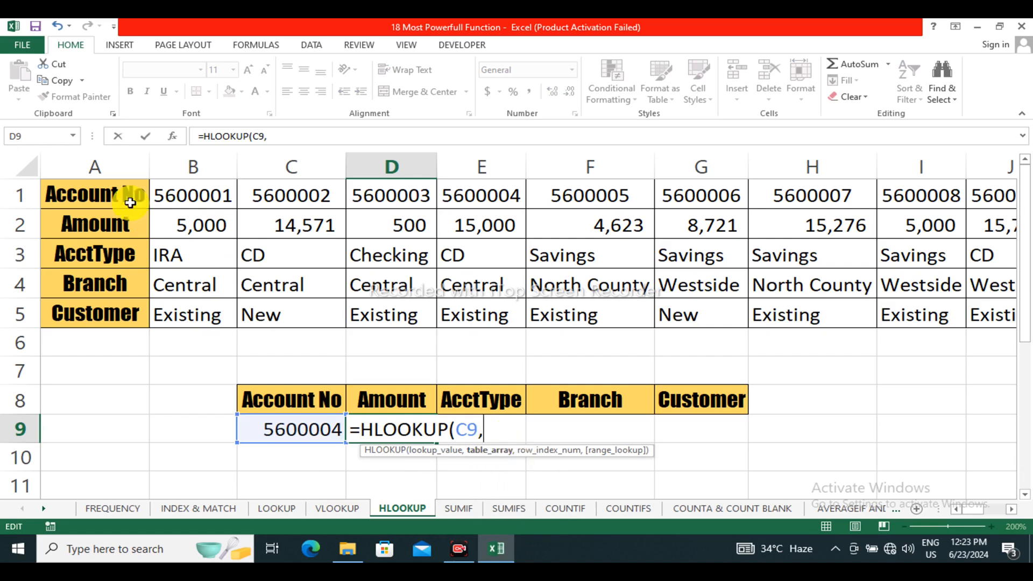
Step: Complete D9's HLOOKUP formula with table range A1:R5, row index 2 and exact match 0
click(70, 190)
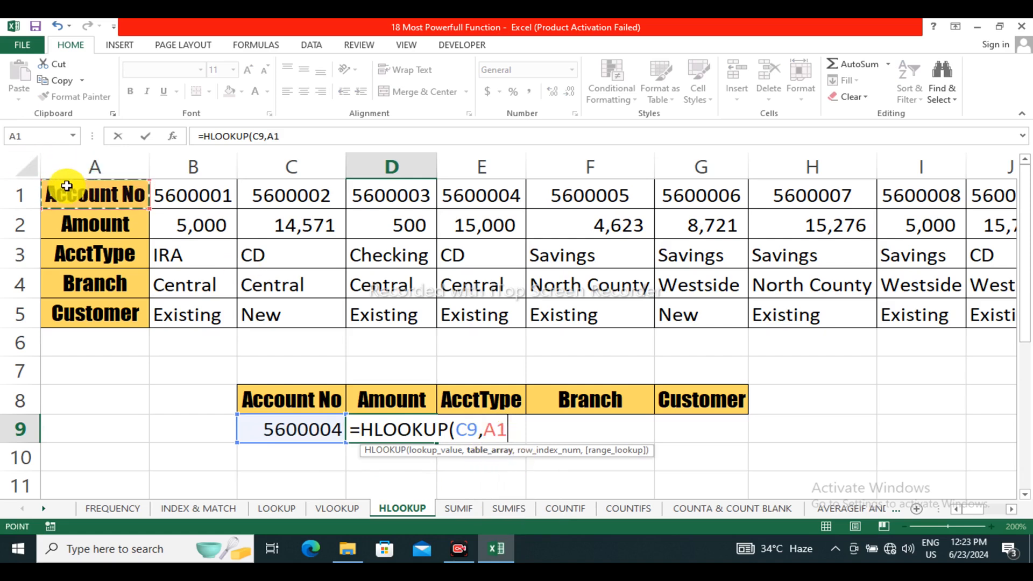
key(ctrl+shift+Right)
key(ctrl+shift+Down)
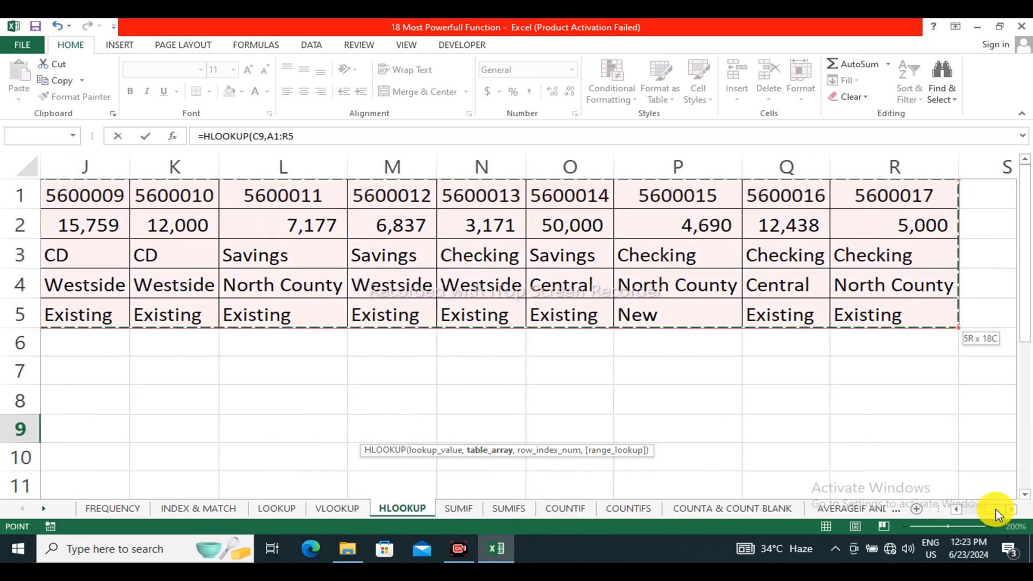
scroll(996, 509, left, 3)
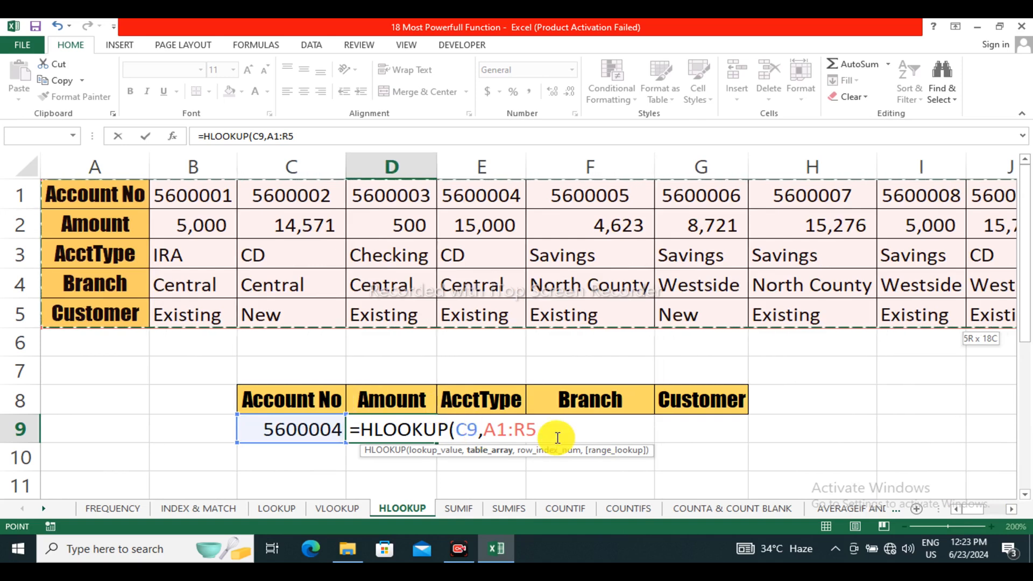
text(,)
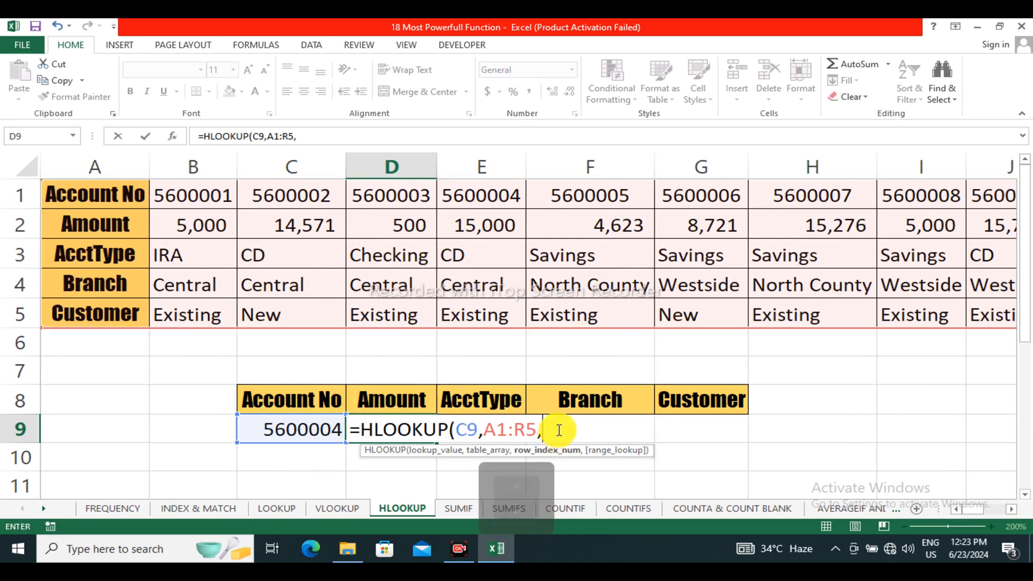
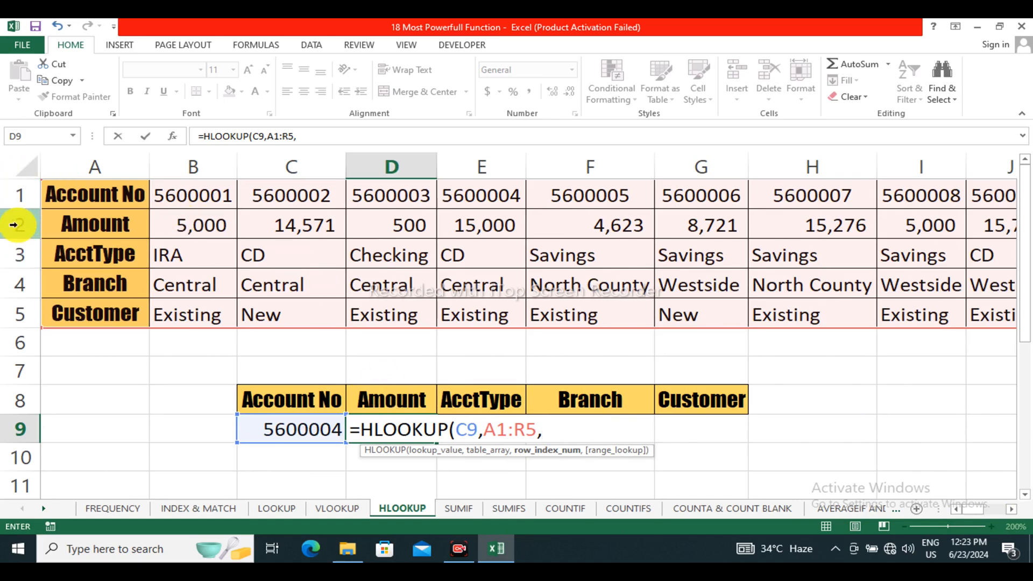
text(2,0)
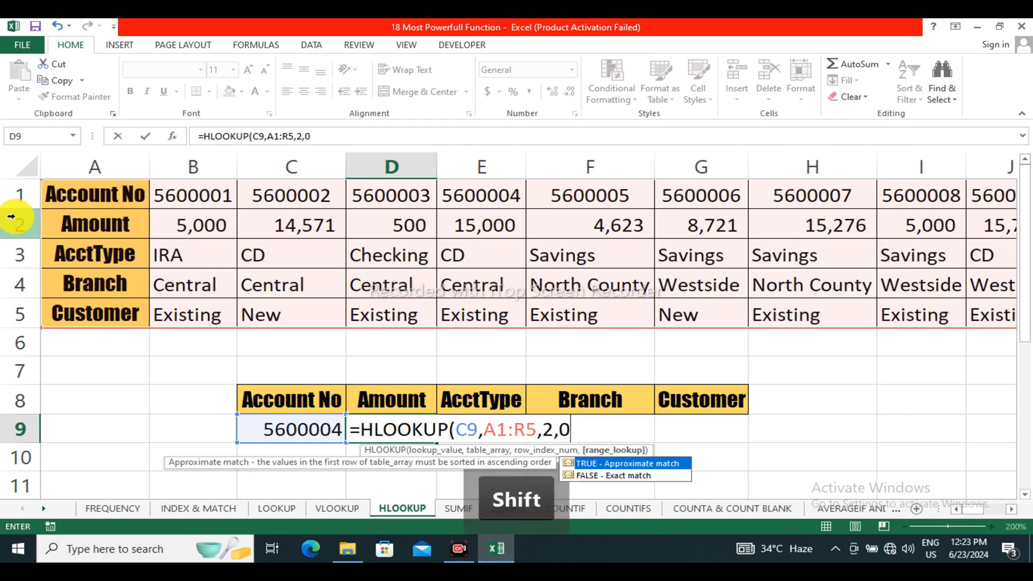
text())
key(Return)
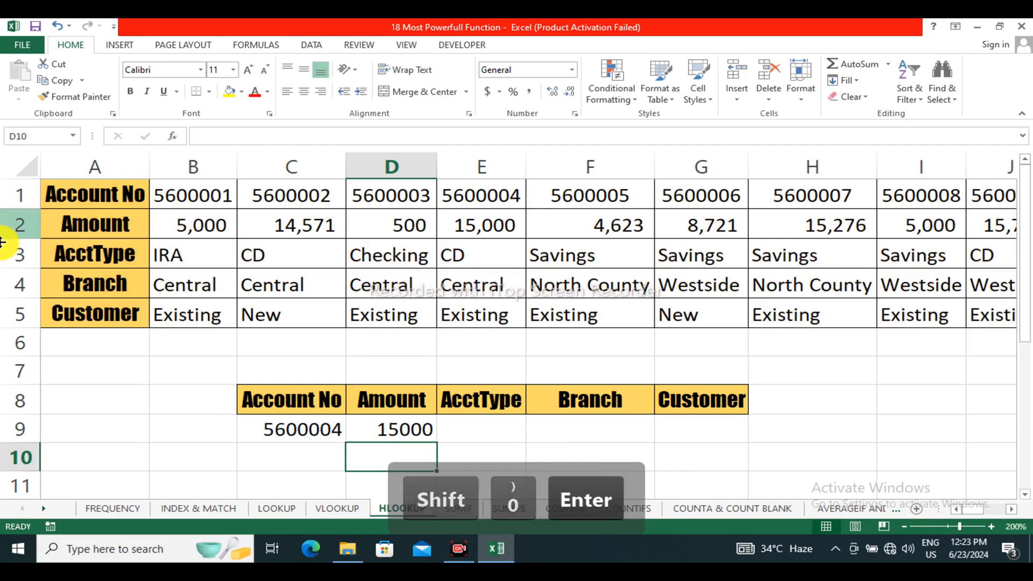
Step: Try filling D9's HLOOKUP formula with its relative references across E9:G9
click(399, 424)
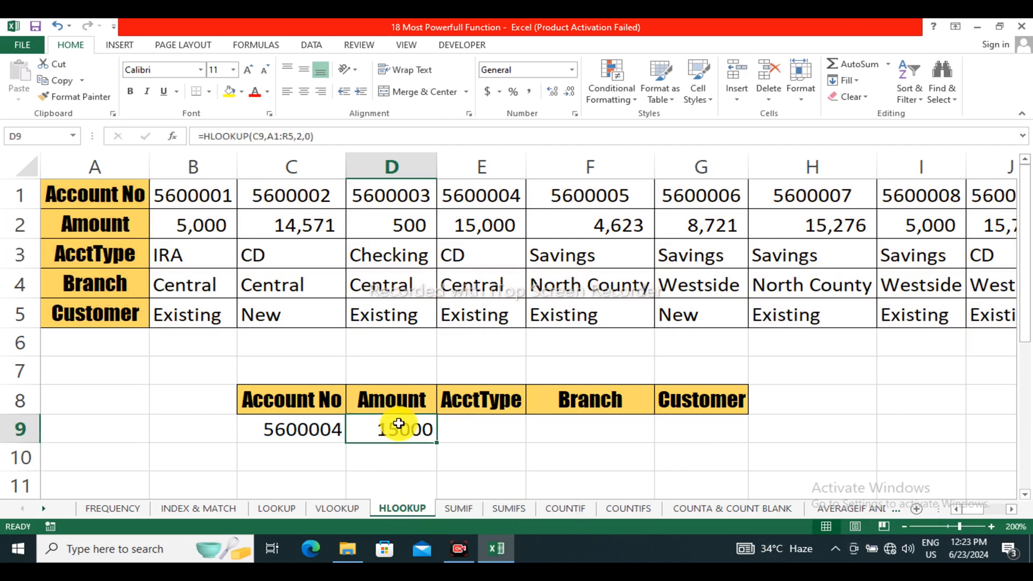
drag(437, 443, 697, 447)
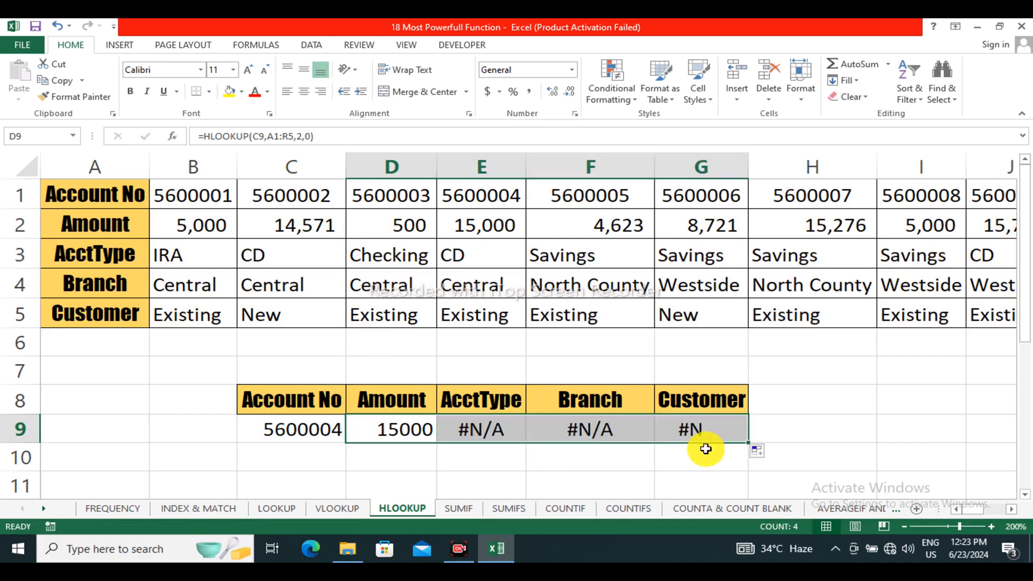
click(590, 430)
click(389, 431)
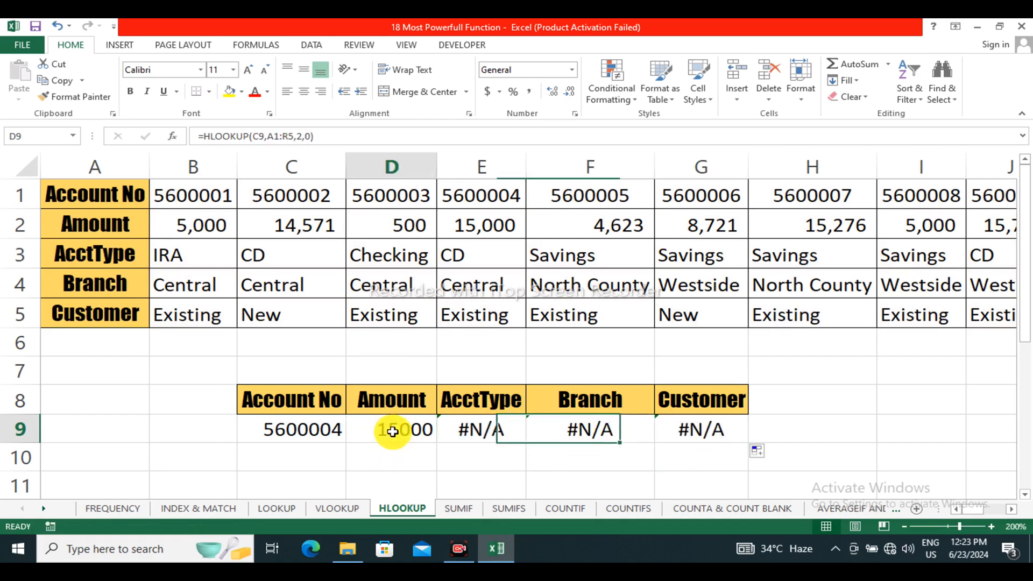
double_click(392, 429)
double_click(461, 429)
drag(456, 429, 506, 430)
key(F4)
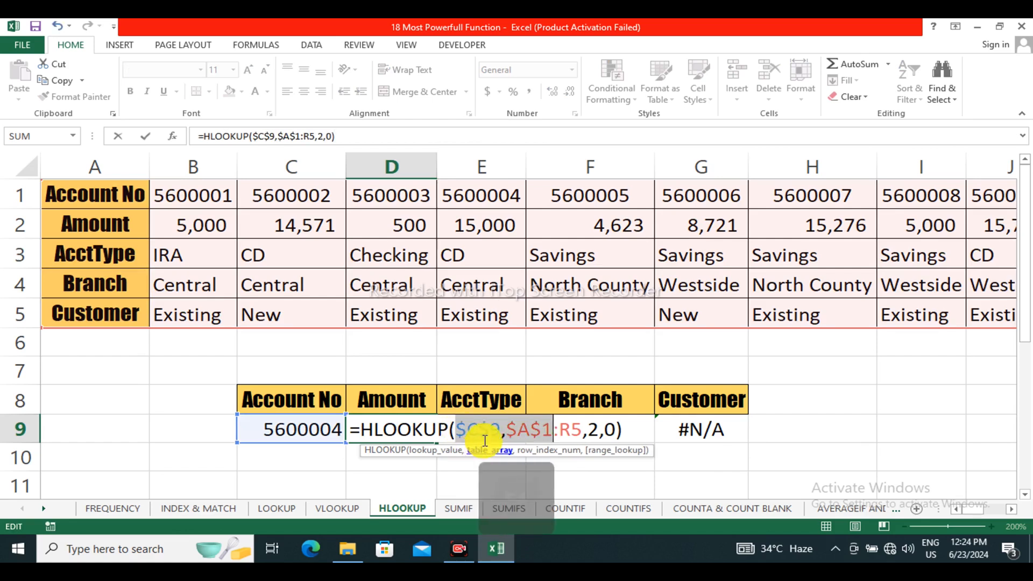
double_click(566, 431)
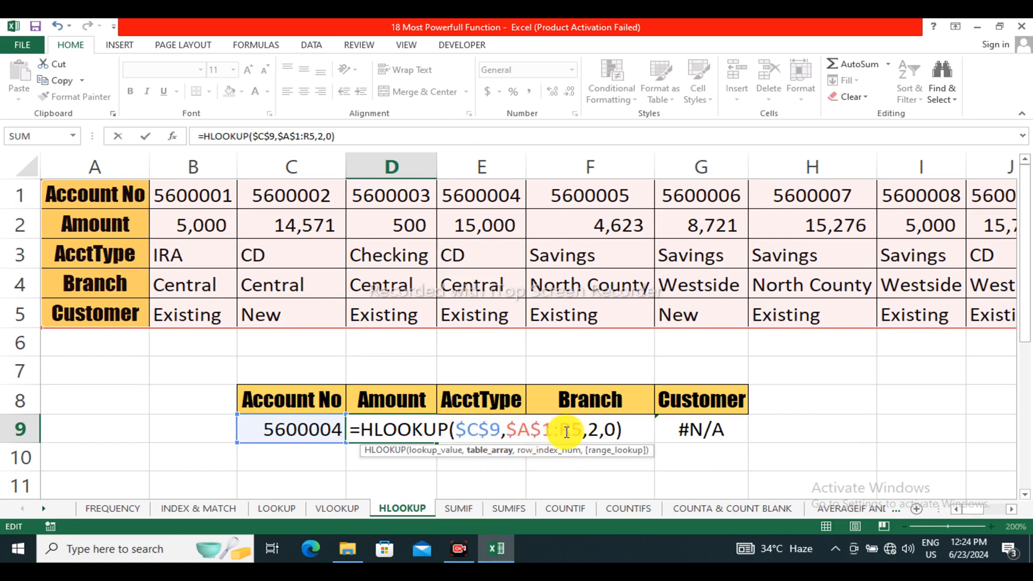
key(ctrl+z)
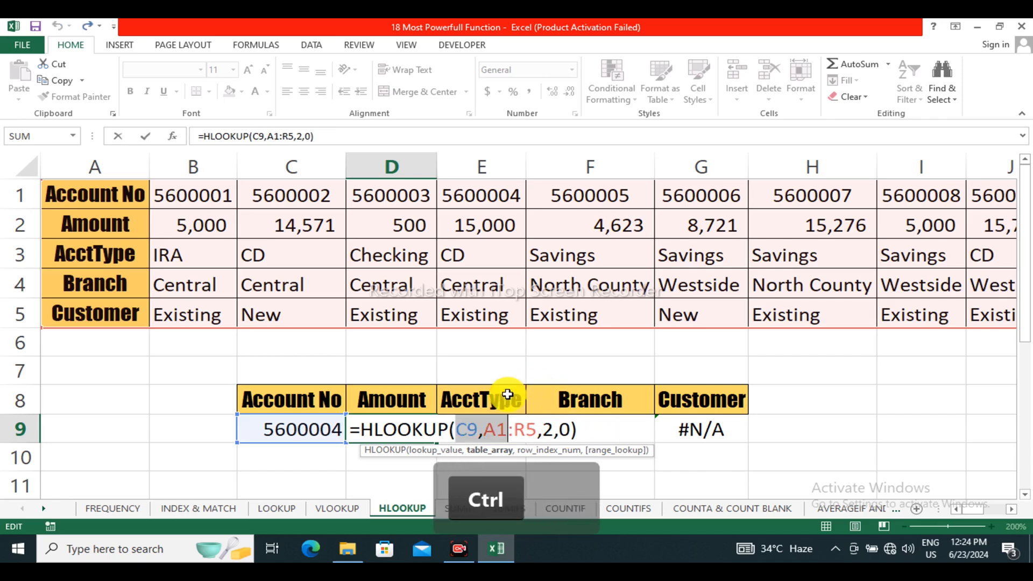
Step: Make the lookup value and table range in D9's formula absolute as $C$9 and $A$1:$R$5
drag(459, 429, 550, 436)
key(F4)
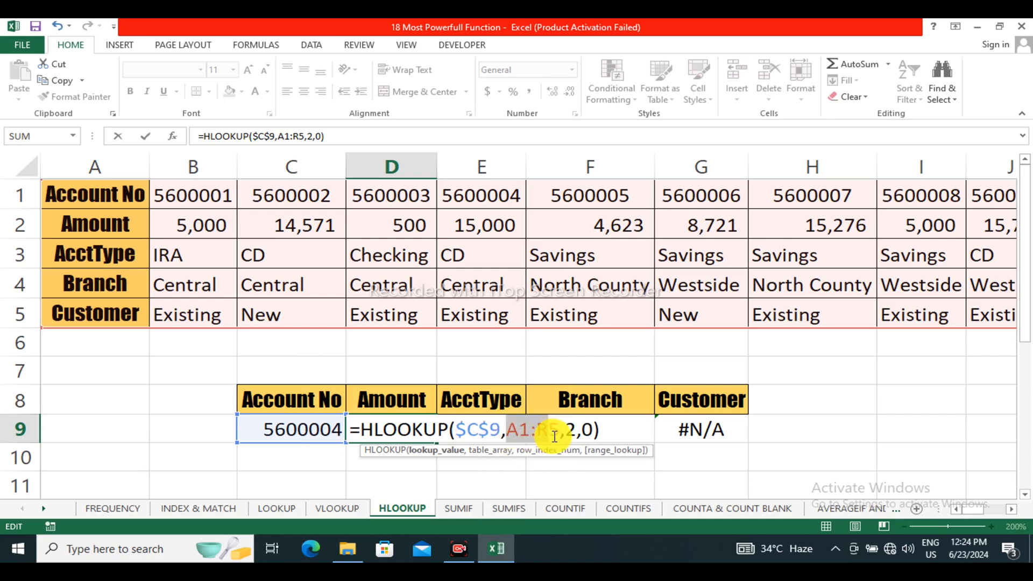
key(F4)
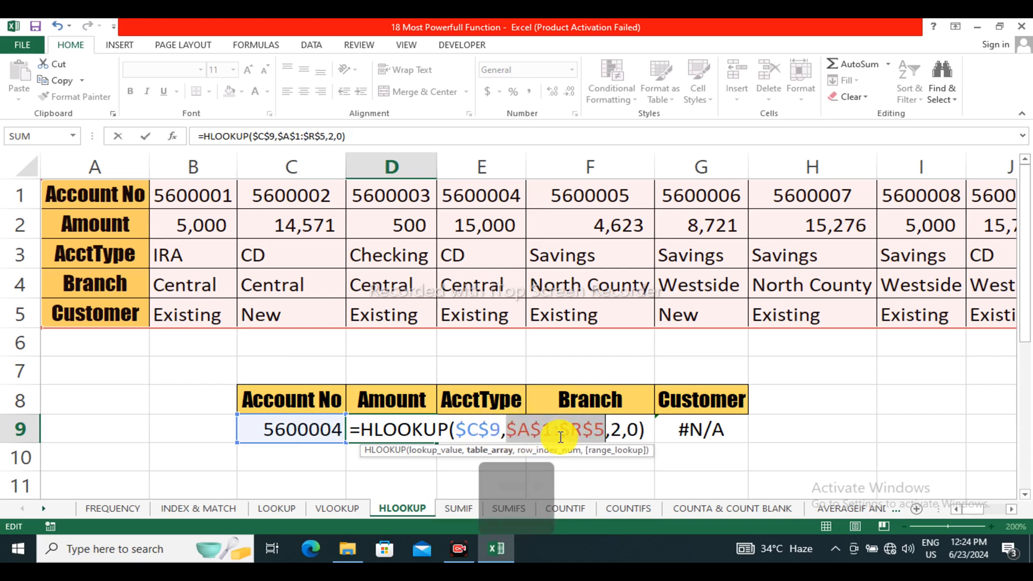
key(Return)
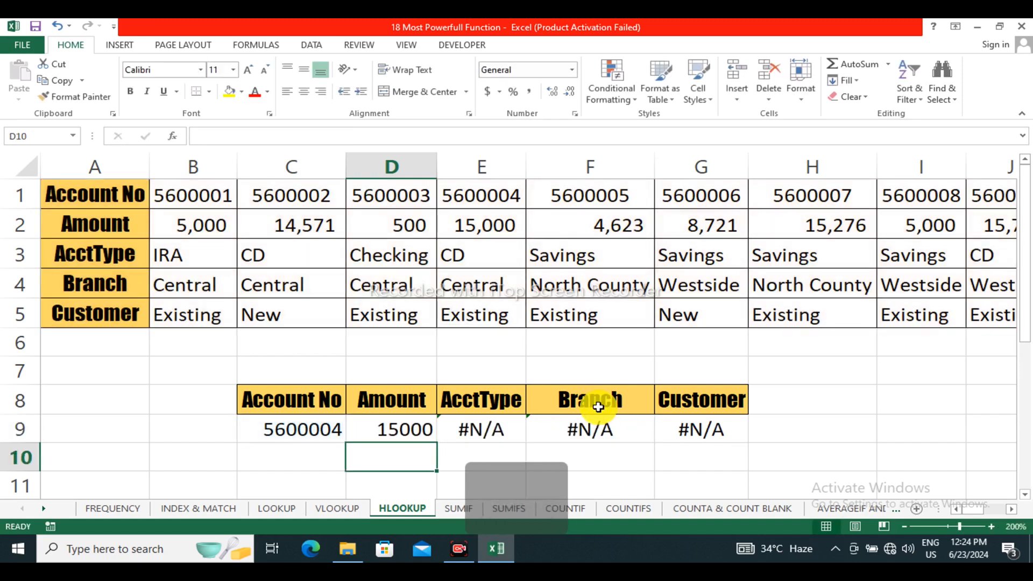
Step: Fill D9's formula with absolute references across E9:G9
click(395, 437)
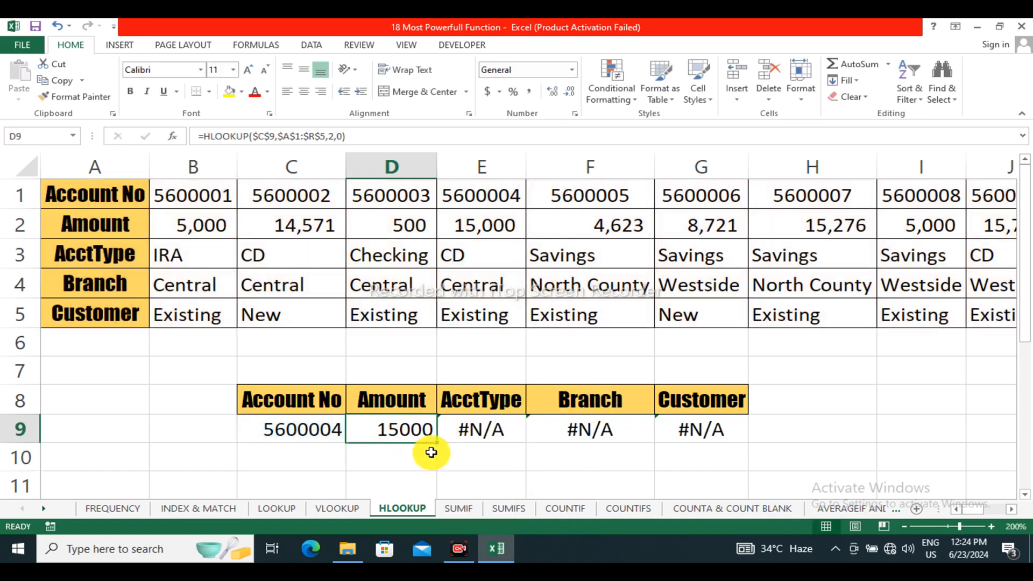
drag(439, 444, 715, 431)
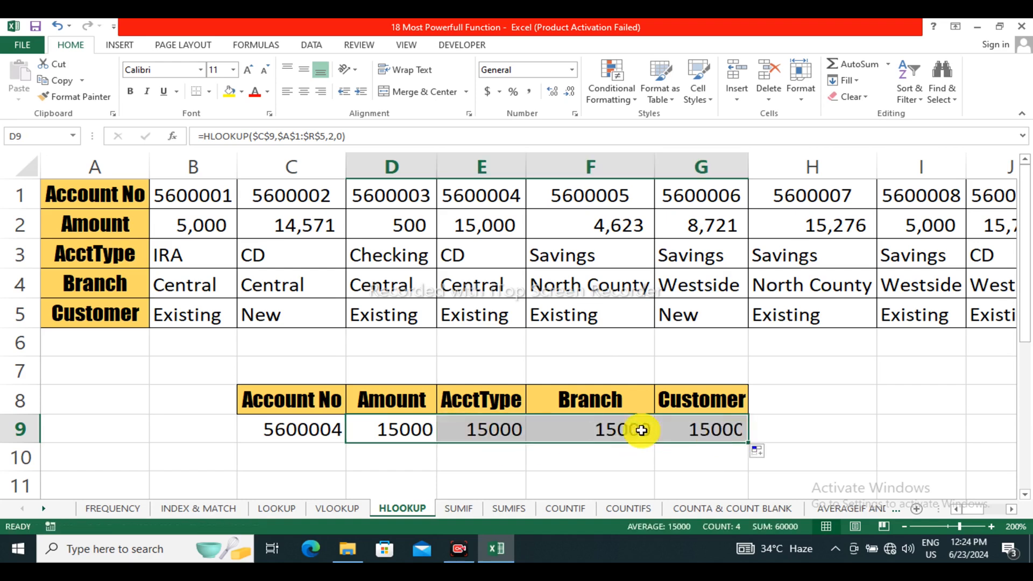
click(592, 431)
Step: Change the row index in E9's HLOOKUP formula to 3 to return the account type
click(481, 430)
double_click(481, 429)
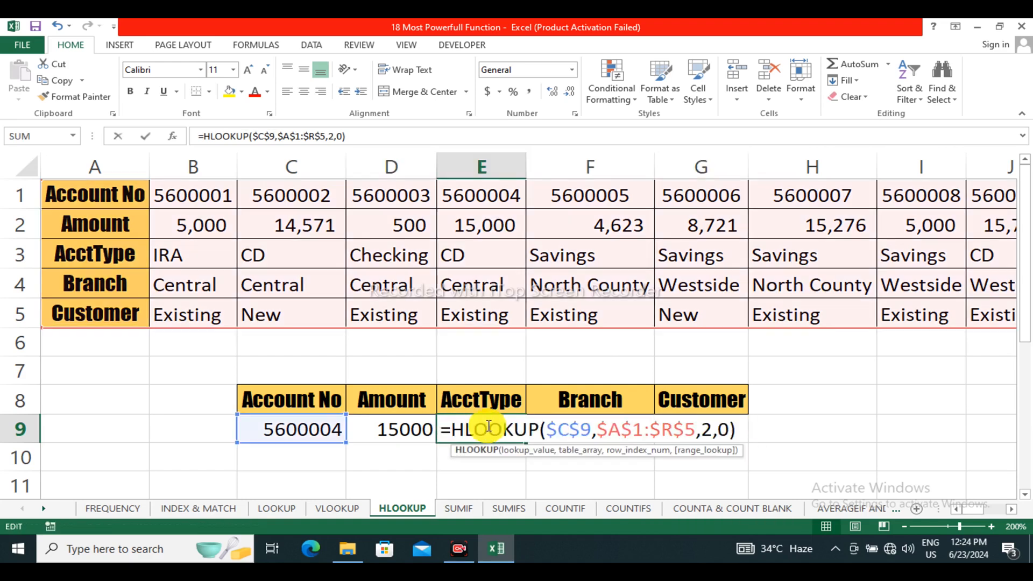
click(711, 430)
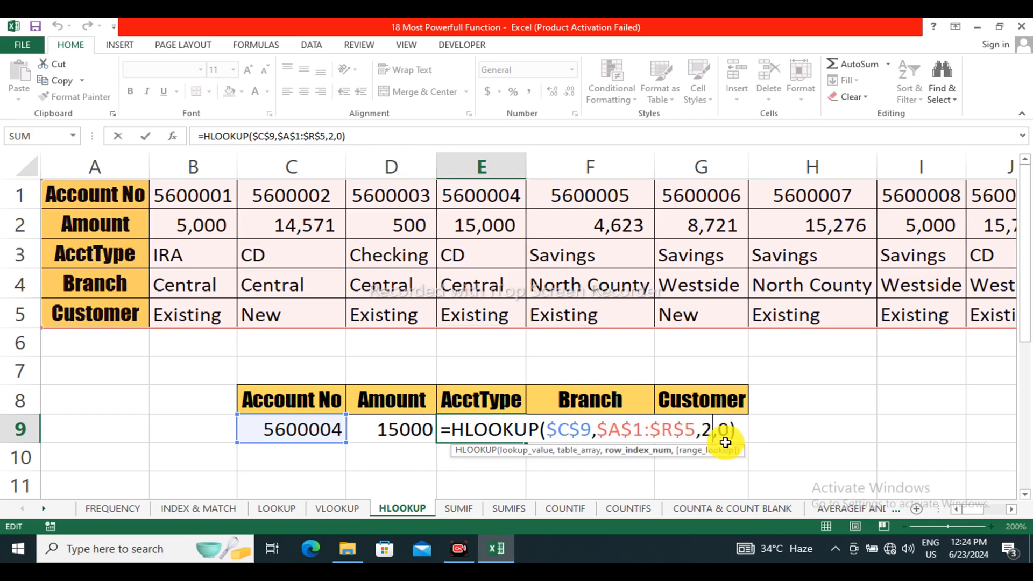
key(BackSpace)
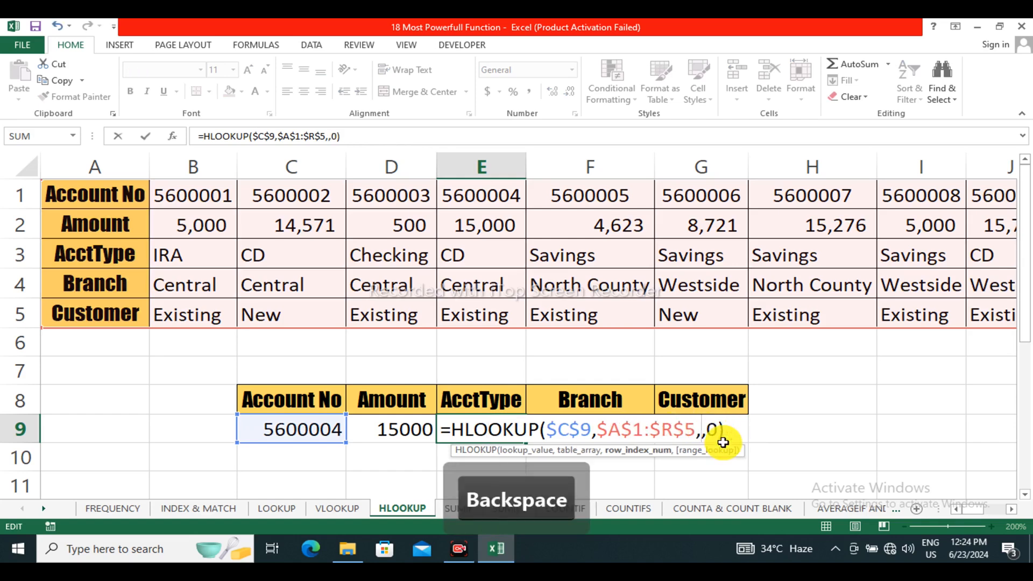
text(3)
key(Return)
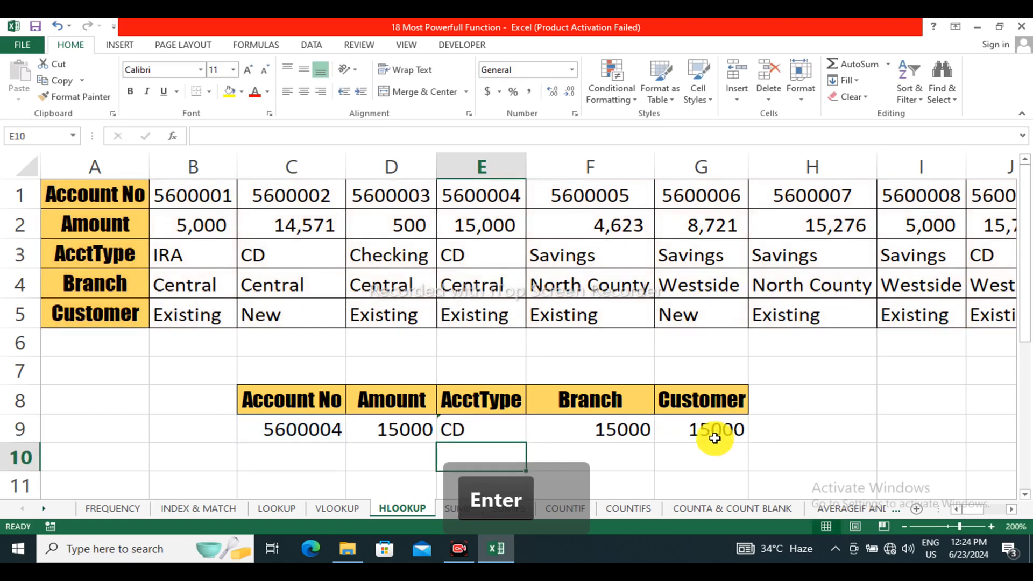
Step: Change the row index in F9's HLOOKUP formula to 4 to return the branch
double_click(624, 429)
click(800, 432)
key(BackSpace)
text(4,0))
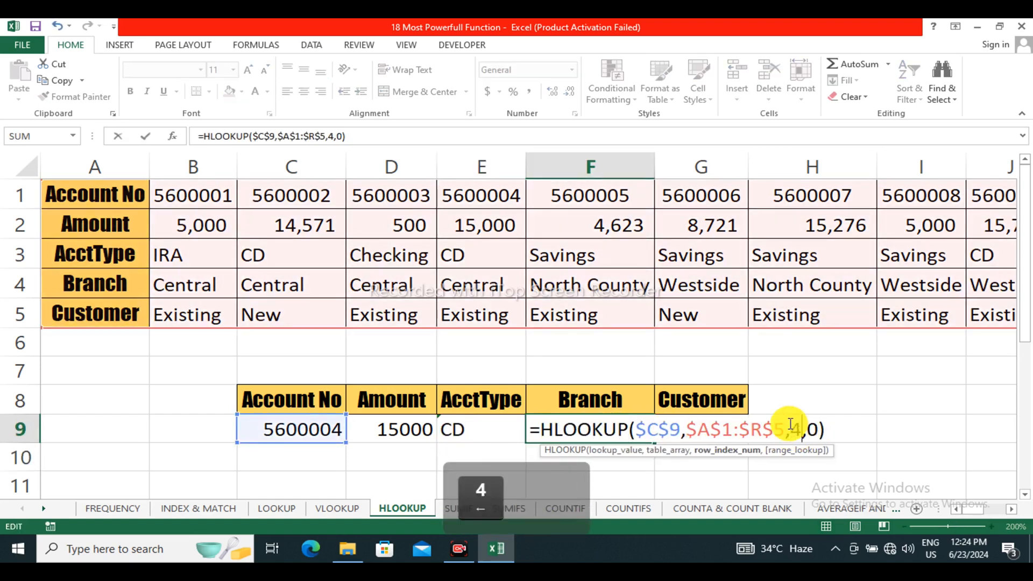
key(Return)
Step: Change the row index in G9's HLOOKUP formula to 5 to return the customer status
double_click(721, 425)
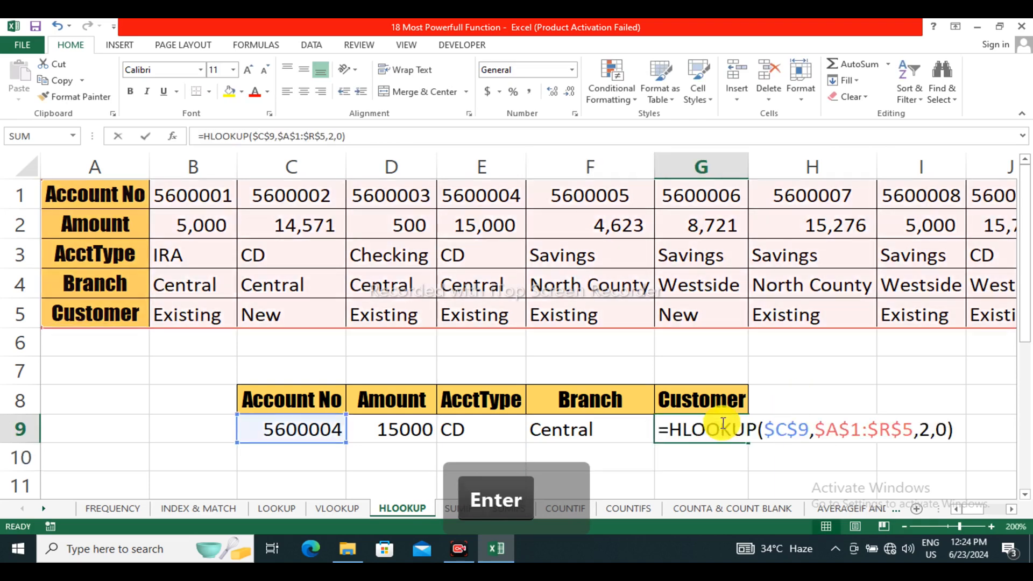
click(927, 429)
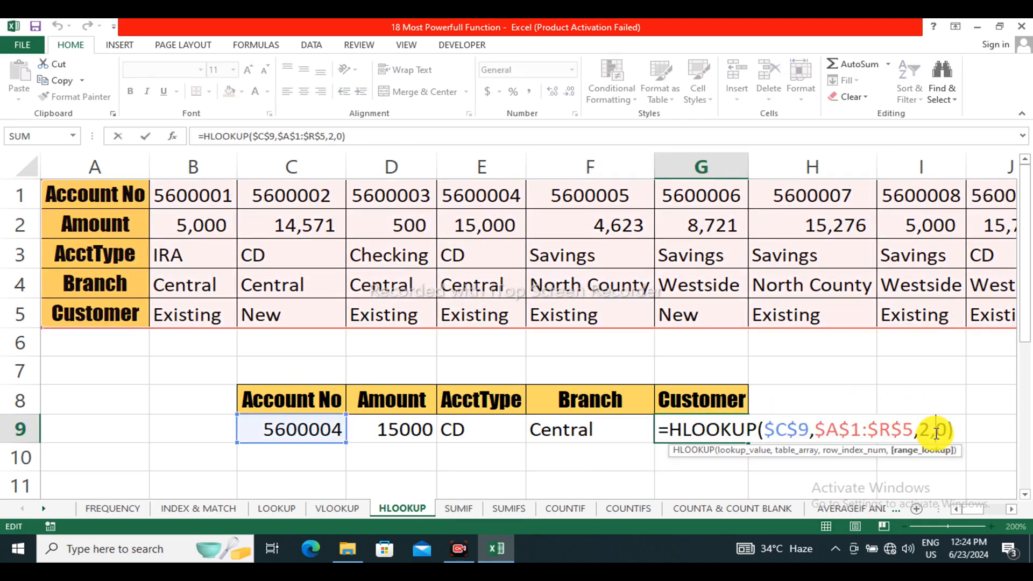
key(BackSpace)
text(5)
key(Return)
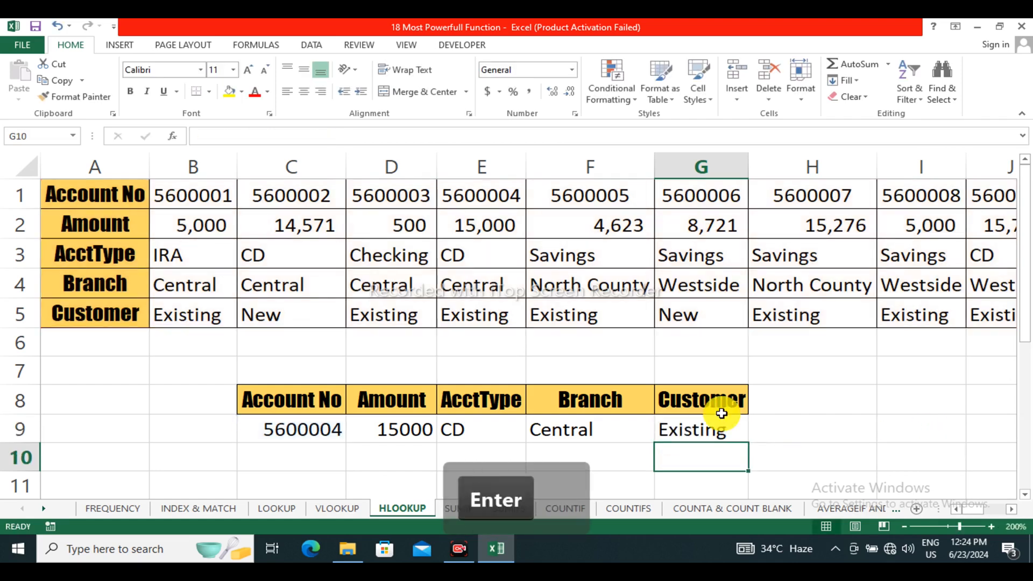
Step: Compare the lookup block in C8:G9 with the selected account's source column in E1:E5
drag(315, 400, 683, 430)
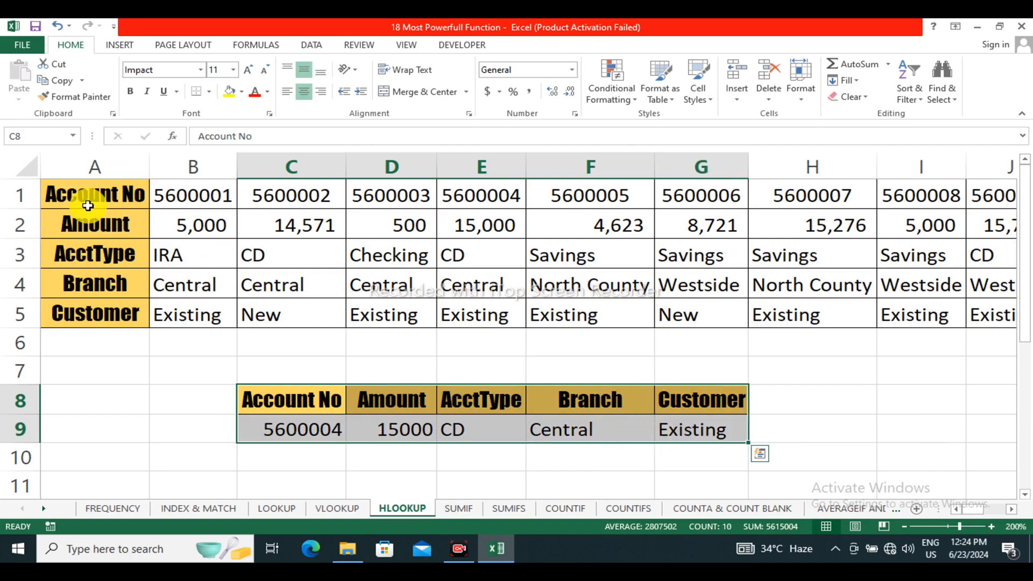
drag(83, 201, 454, 316)
click(455, 316)
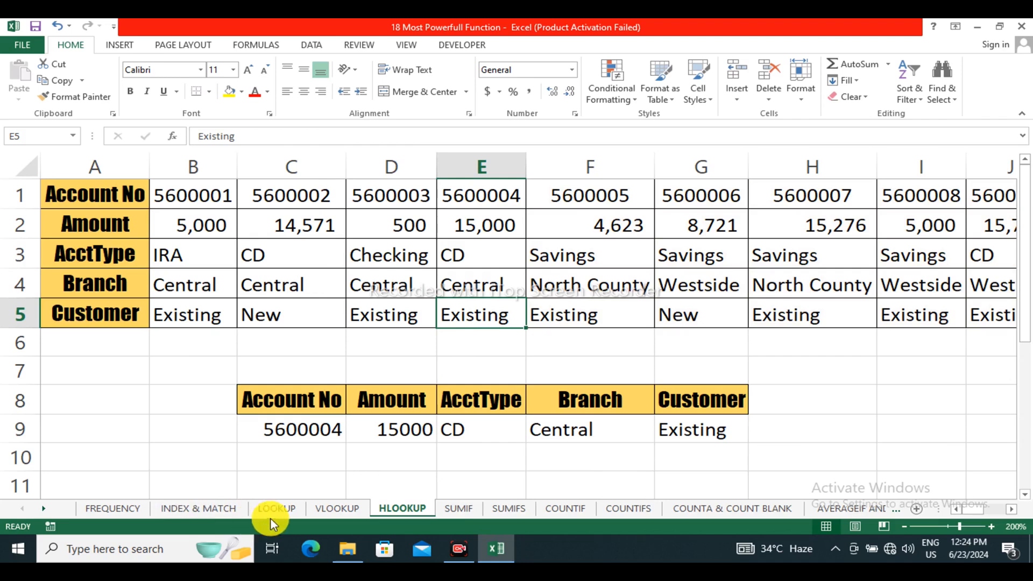
Step: Switch to the SUMIF sheet and clear the existing results in F1:F3
click(455, 510)
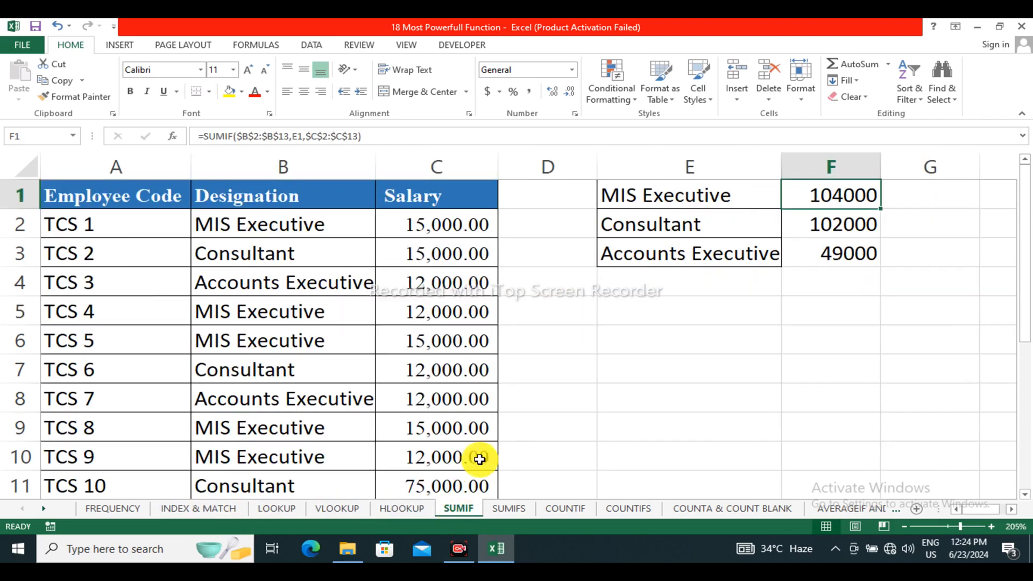
drag(842, 301, 839, 279)
drag(836, 200, 845, 240)
key(Delete)
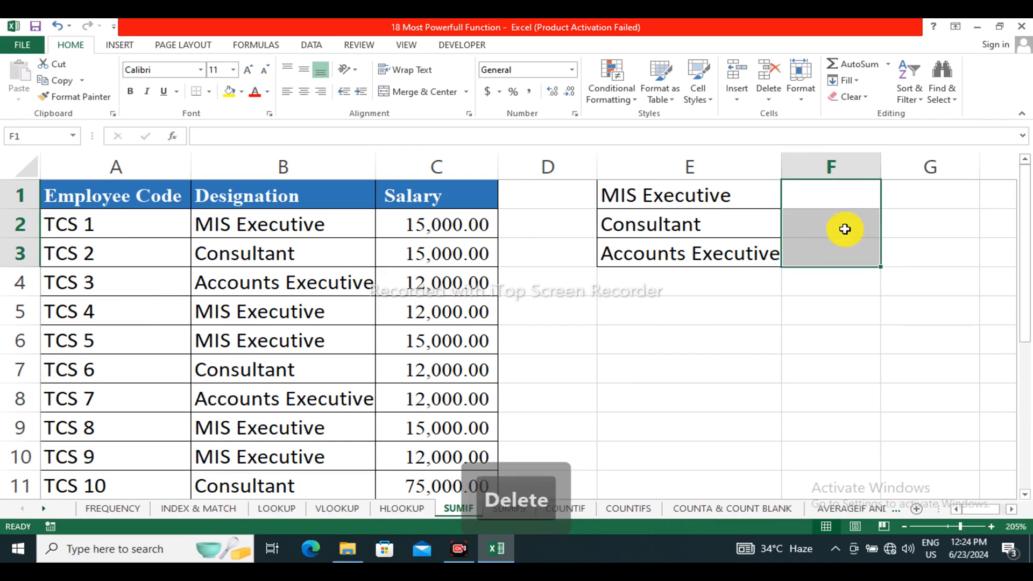
Step: Review the Employee Code, Designation and Salary columns of the employee table
click(404, 224)
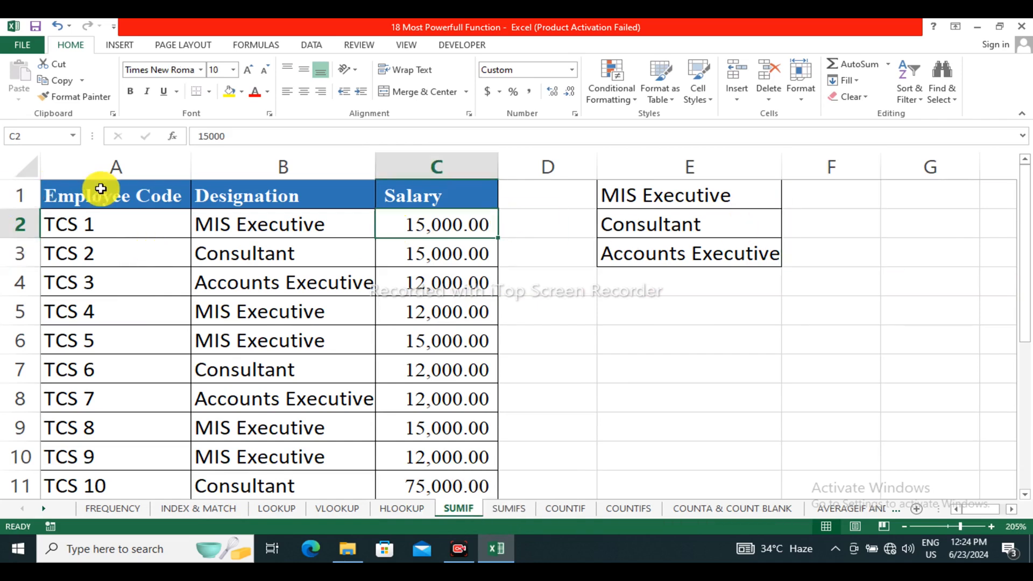
click(101, 157)
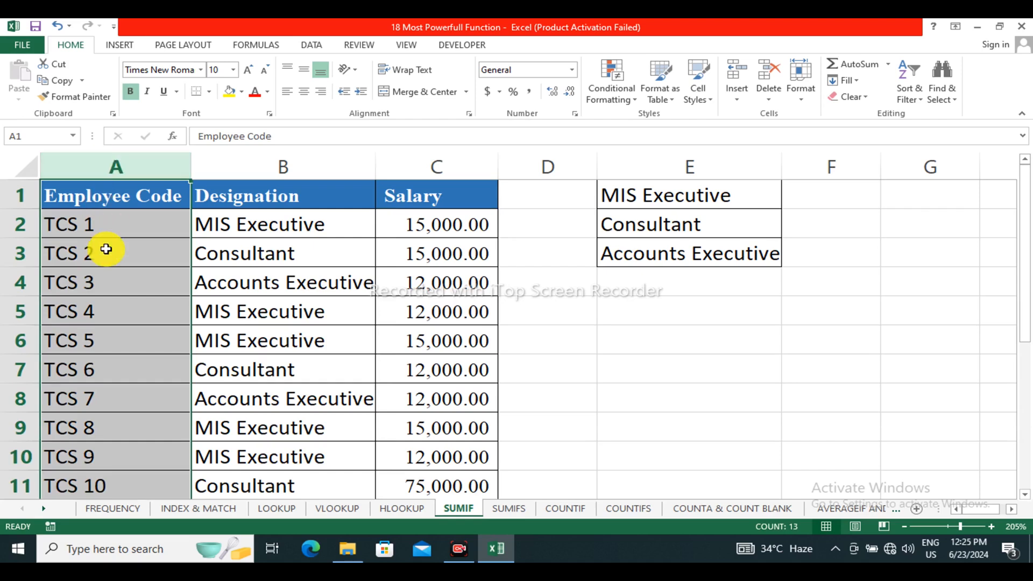
click(276, 164)
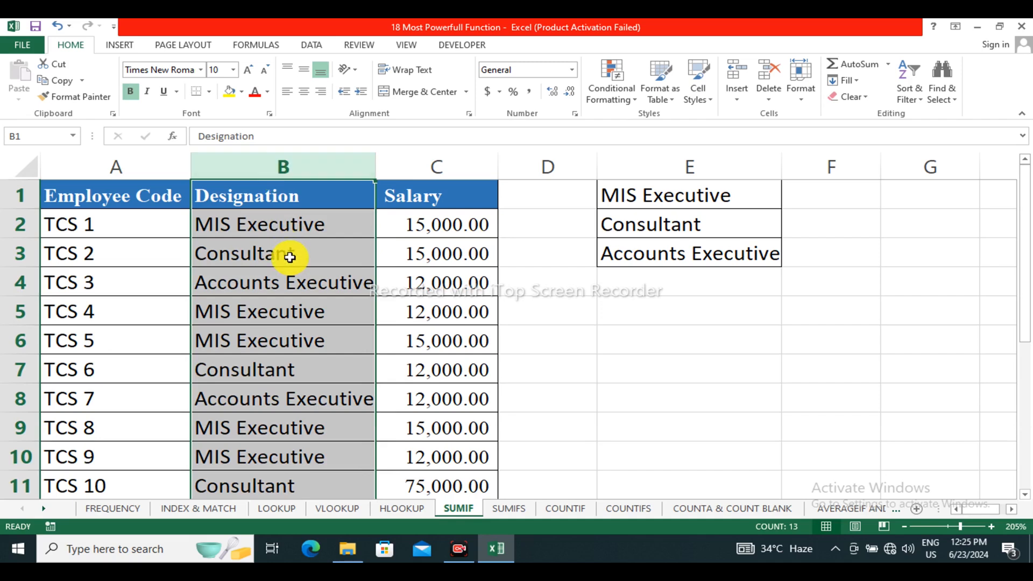
click(422, 163)
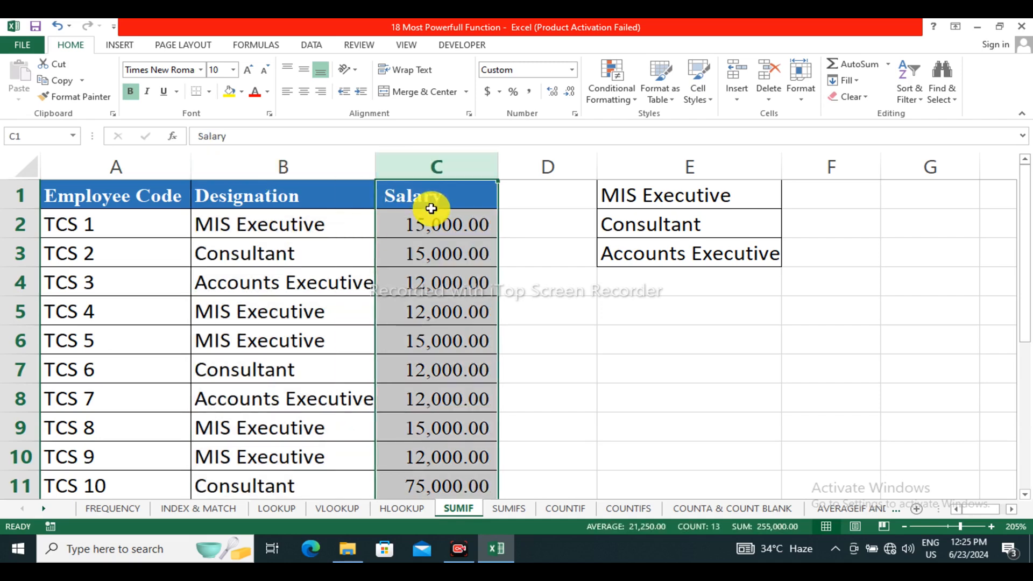
click(431, 212)
drag(247, 226, 265, 392)
click(364, 282)
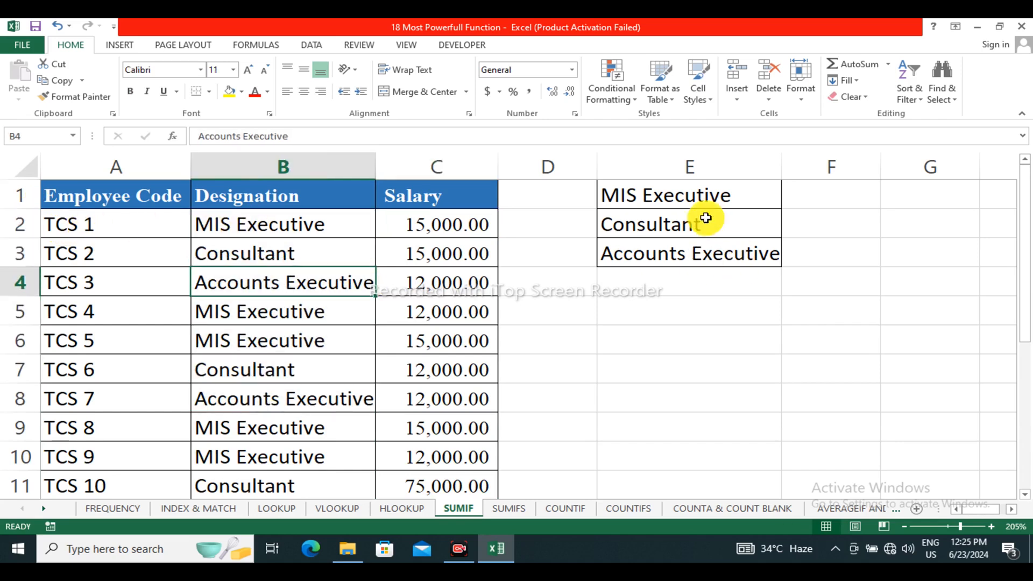
Step: Review the designations listed in E1:E3 alongside the empty result cell F1 and the Salary column
click(662, 196)
click(649, 225)
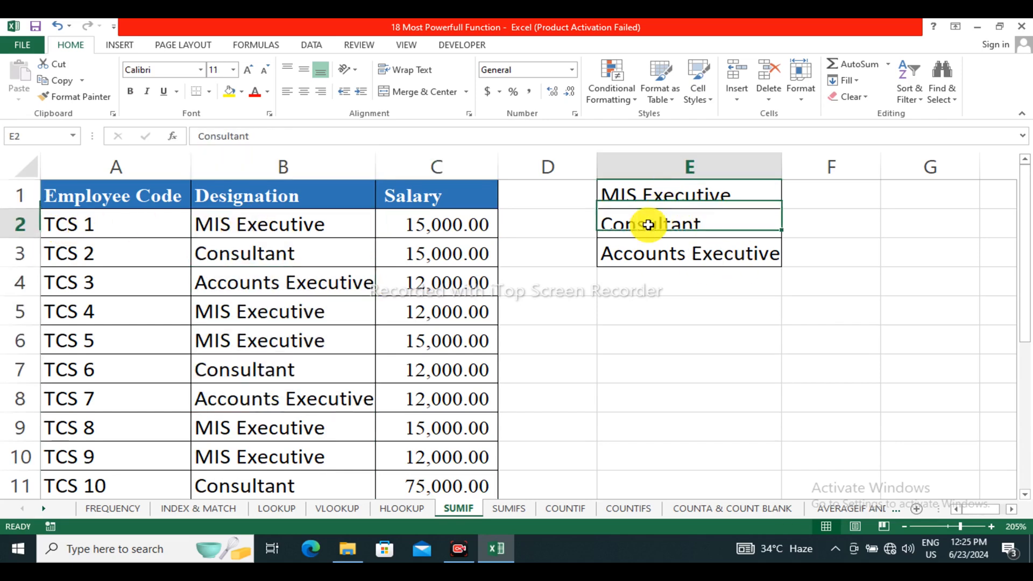
click(623, 270)
click(638, 242)
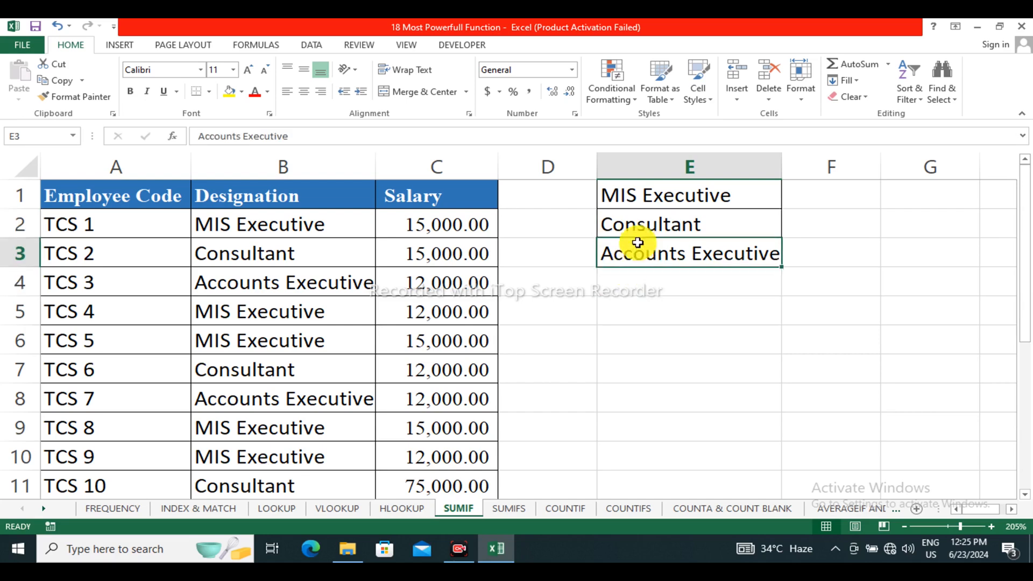
drag(634, 198, 634, 246)
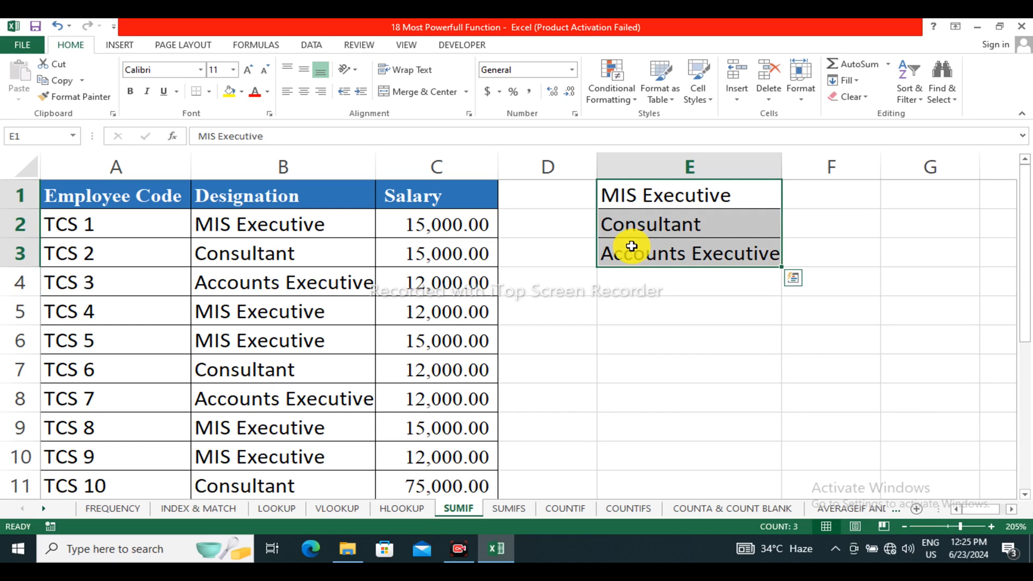
click(833, 202)
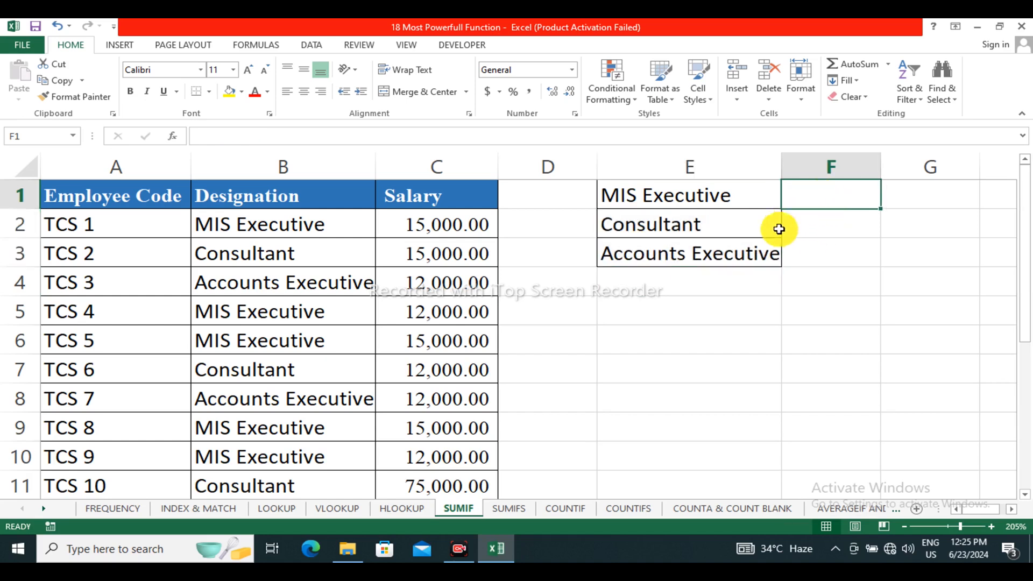
drag(449, 237, 456, 250)
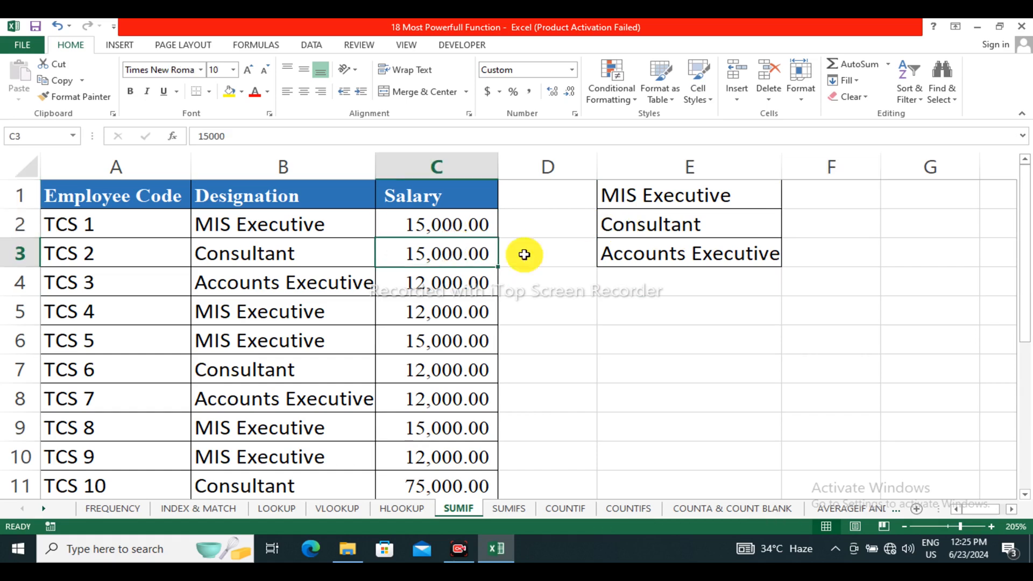
Step: Enter =SUMIF(B2:B13,E1,C2:C13) in F1 to total the salaries of the MIS Executive designation
click(858, 200)
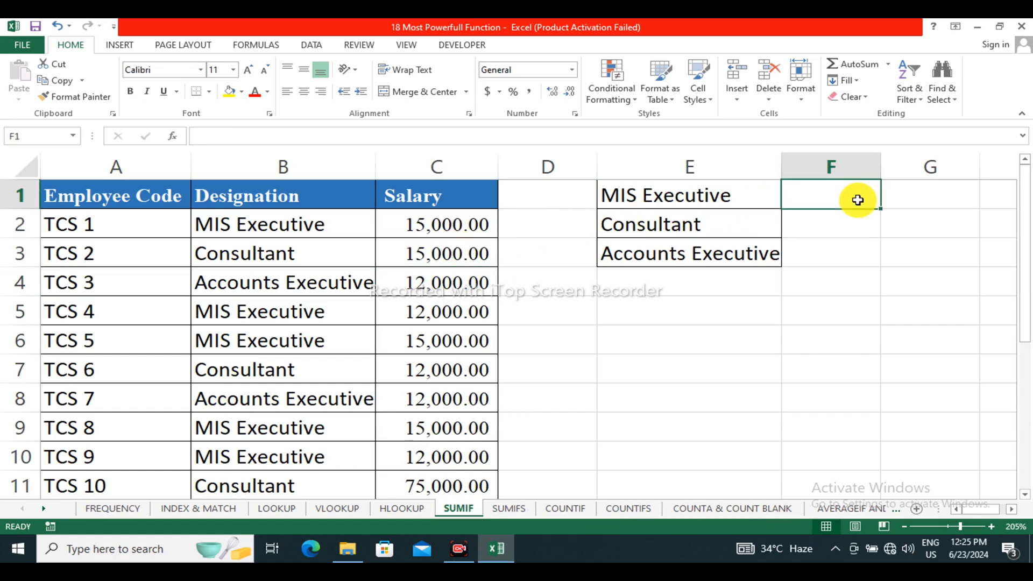
text(=sum)
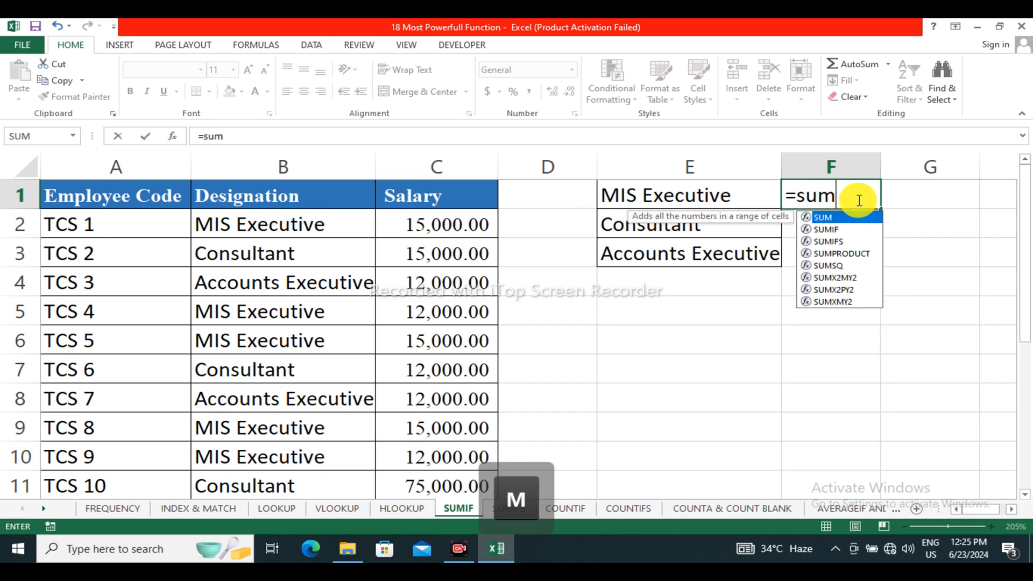
text(if)
key(Tab)
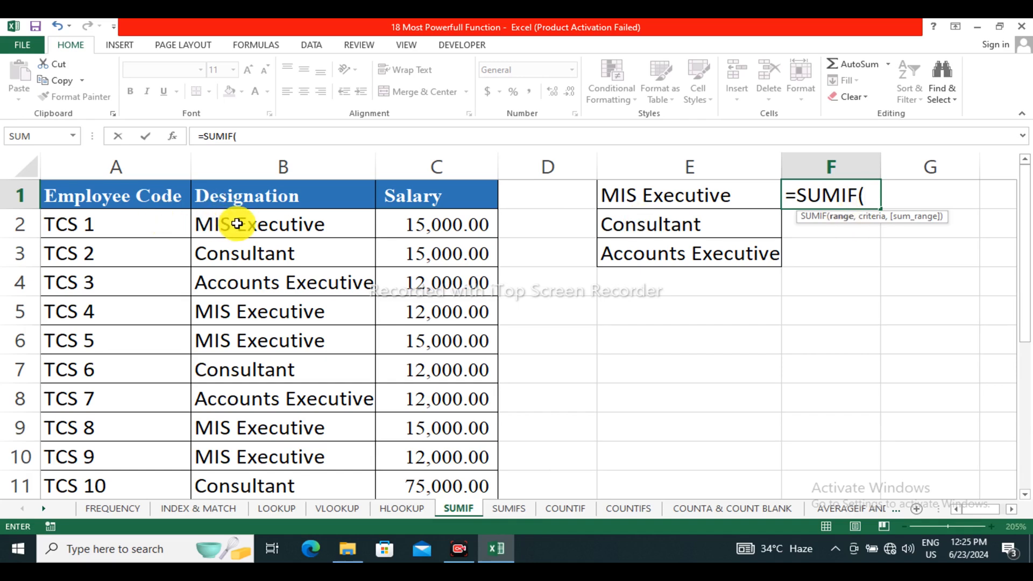
drag(238, 224, 263, 414)
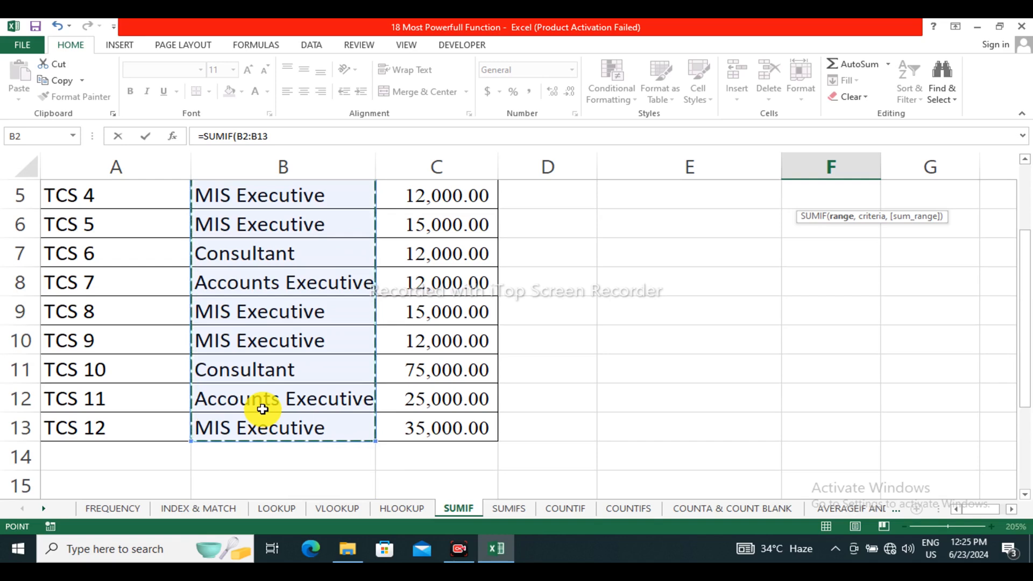
text(,)
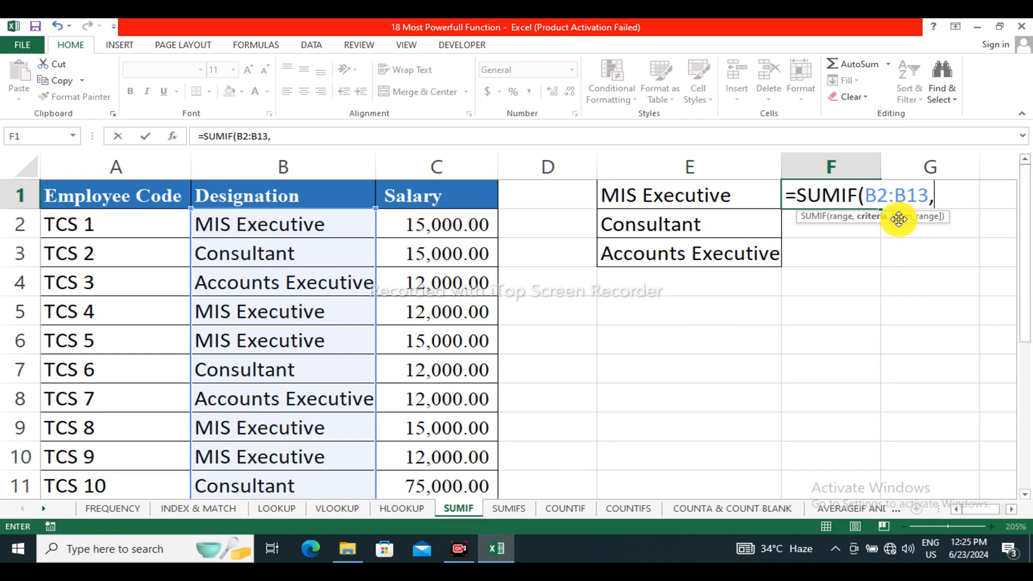
click(657, 198)
text(,)
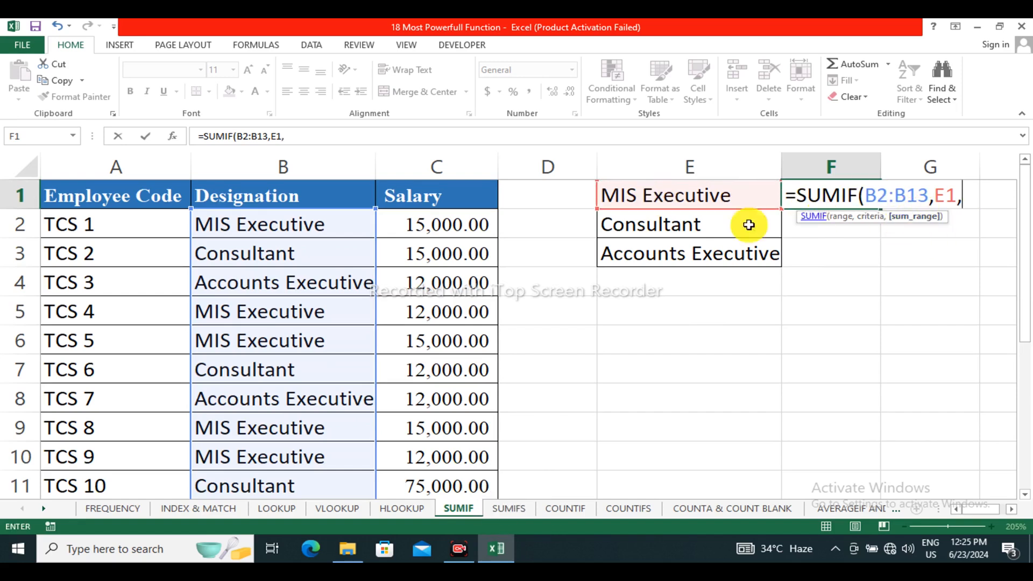
drag(442, 223, 461, 409)
scroll(452, 312, up, 2)
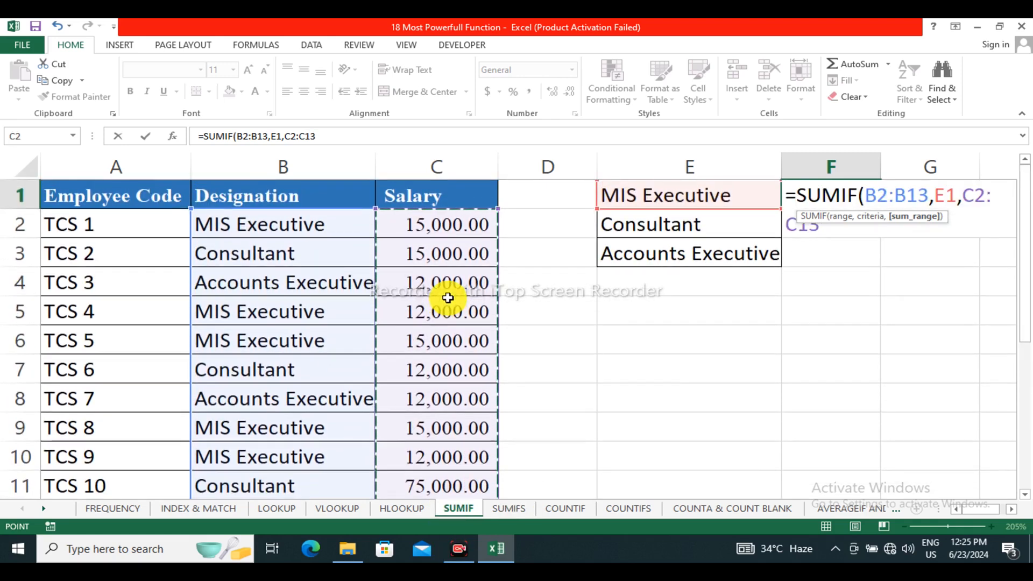
key(Return)
Step: Fill the SUMIF formula from F1 down to F3 for the Consultant and Accounts Executive designations
click(817, 193)
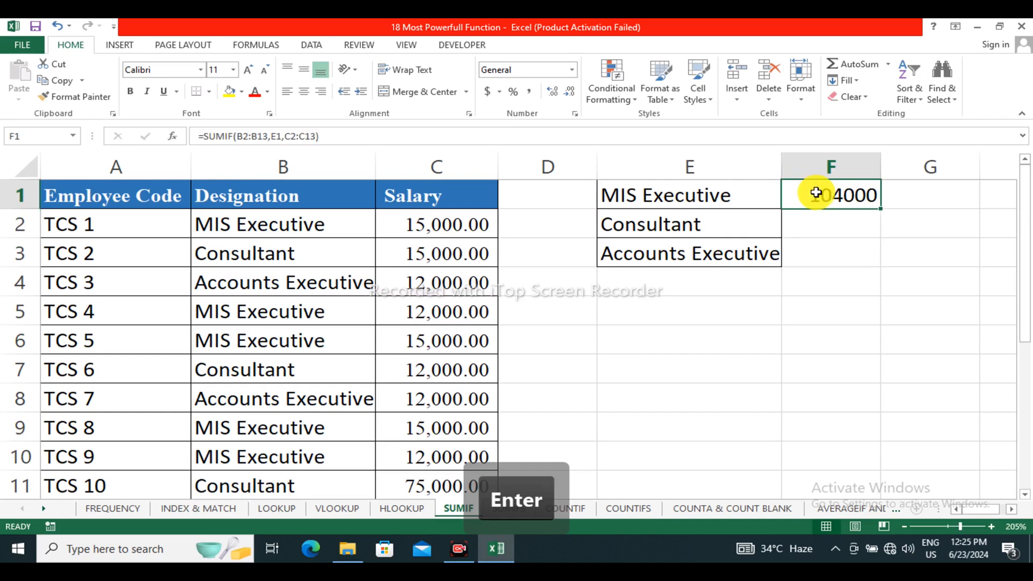
drag(883, 210, 883, 273)
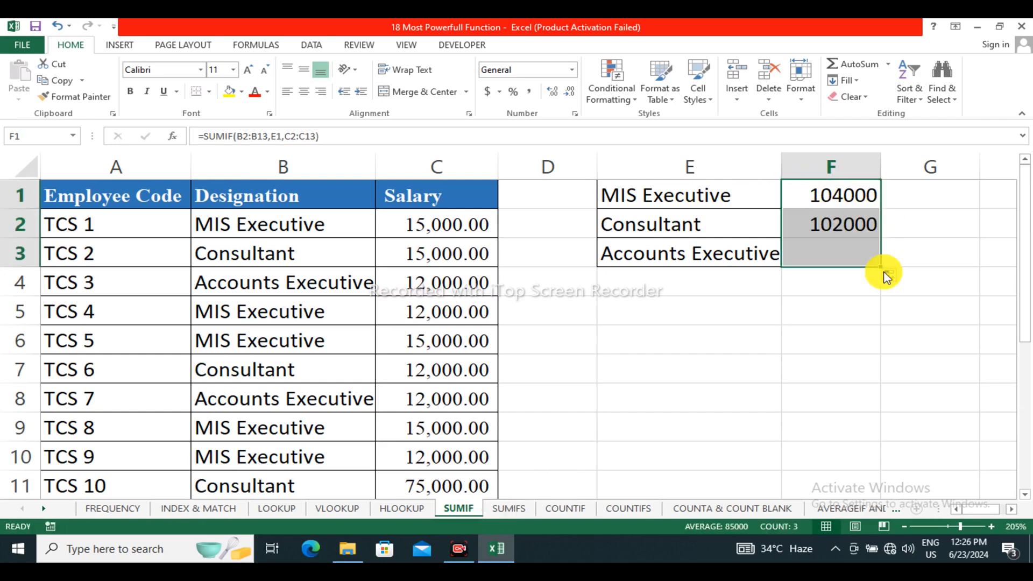
drag(828, 193, 835, 273)
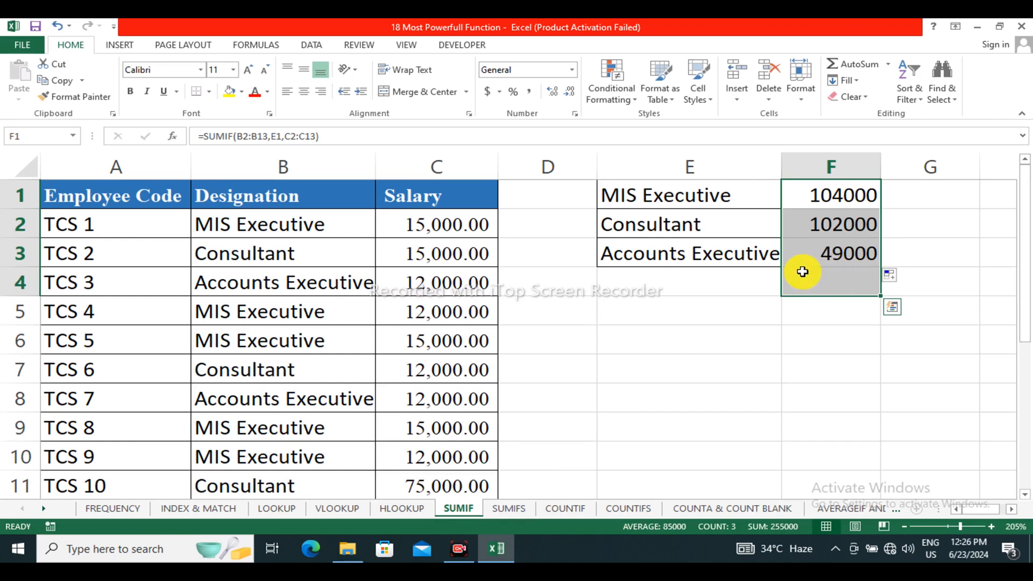
Step: Compare the designations in E1:E3 and the total in F1 with the matching Designation and Salary rows
click(686, 203)
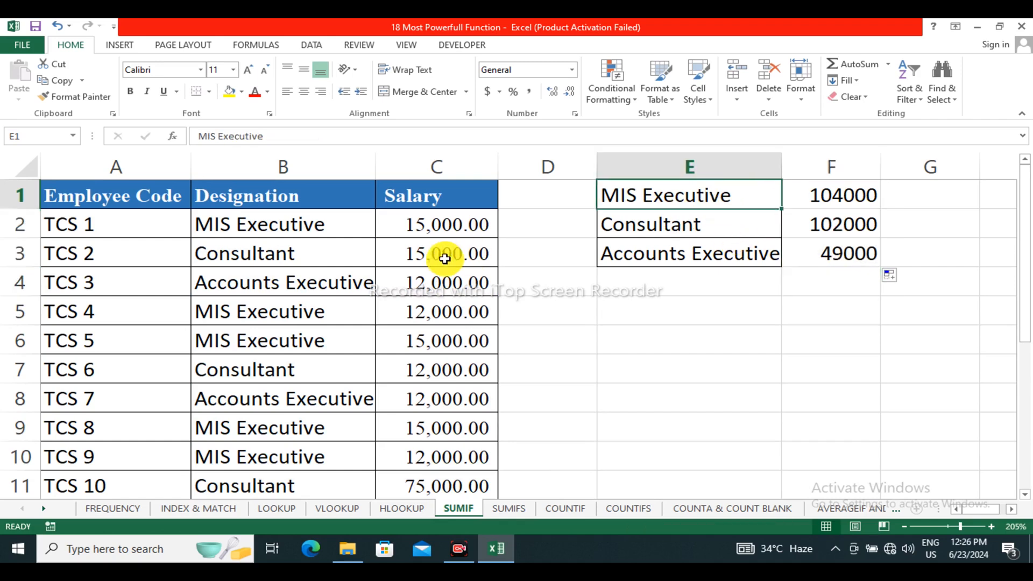
drag(223, 221, 289, 376)
drag(669, 195, 681, 245)
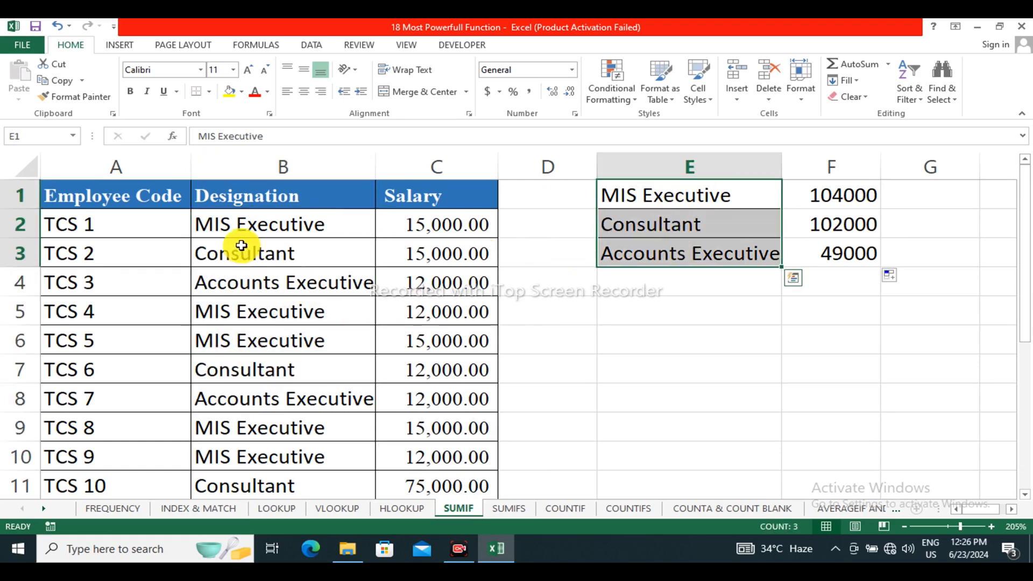
drag(227, 237, 377, 233)
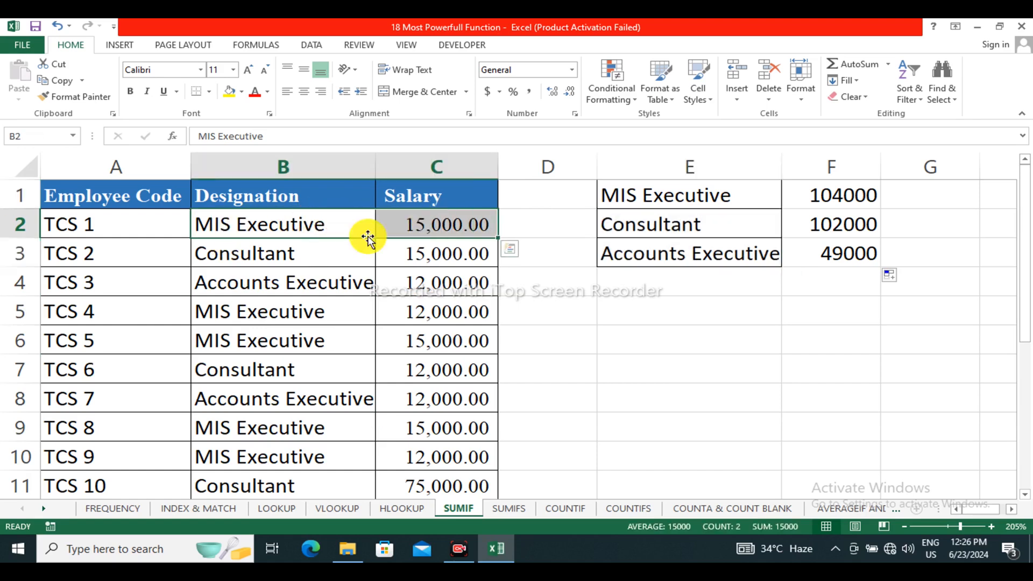
drag(215, 311, 433, 325)
click(860, 198)
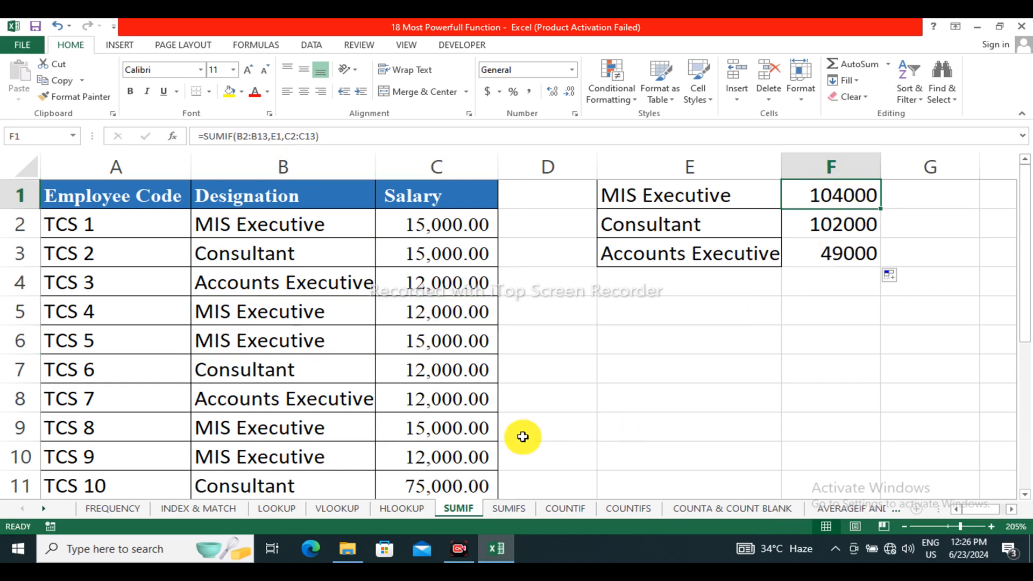
click(348, 225)
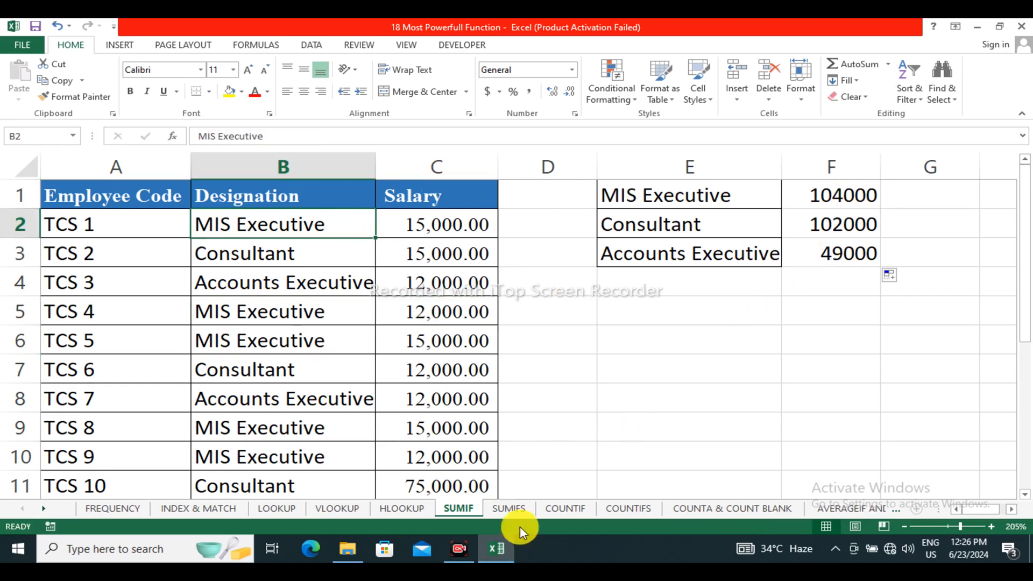
Step: Switch to the SUMIFS sheet and examine the ranges and criteria of the existing formula in G2
click(503, 513)
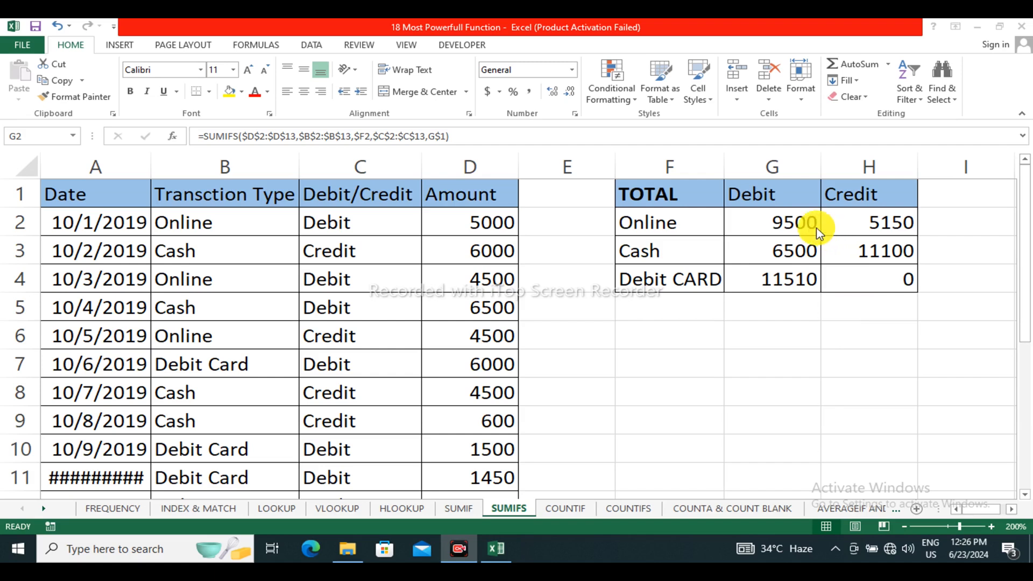
click(756, 225)
key(Down)
key(Down)
drag(788, 235, 867, 302)
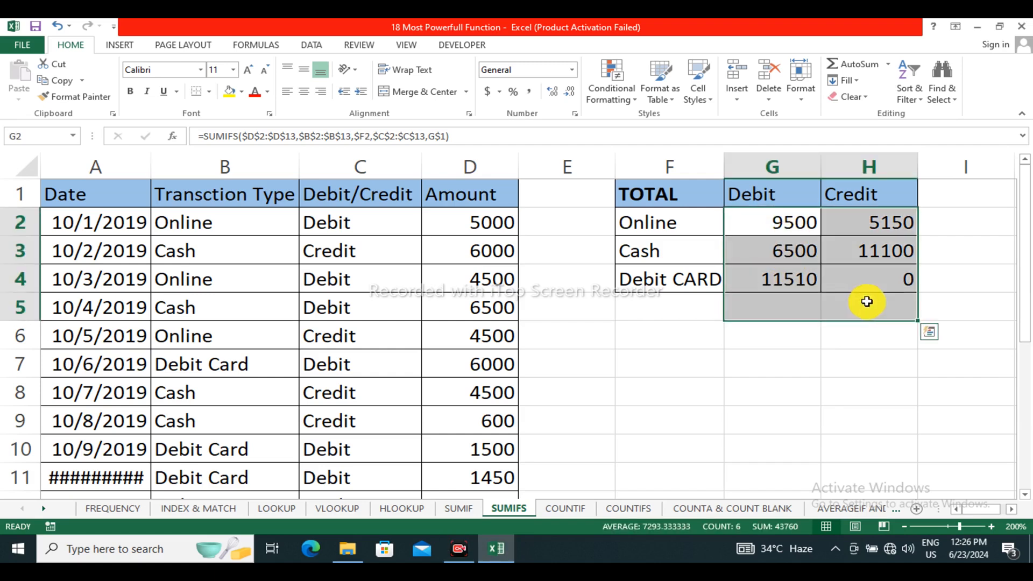
click(824, 261)
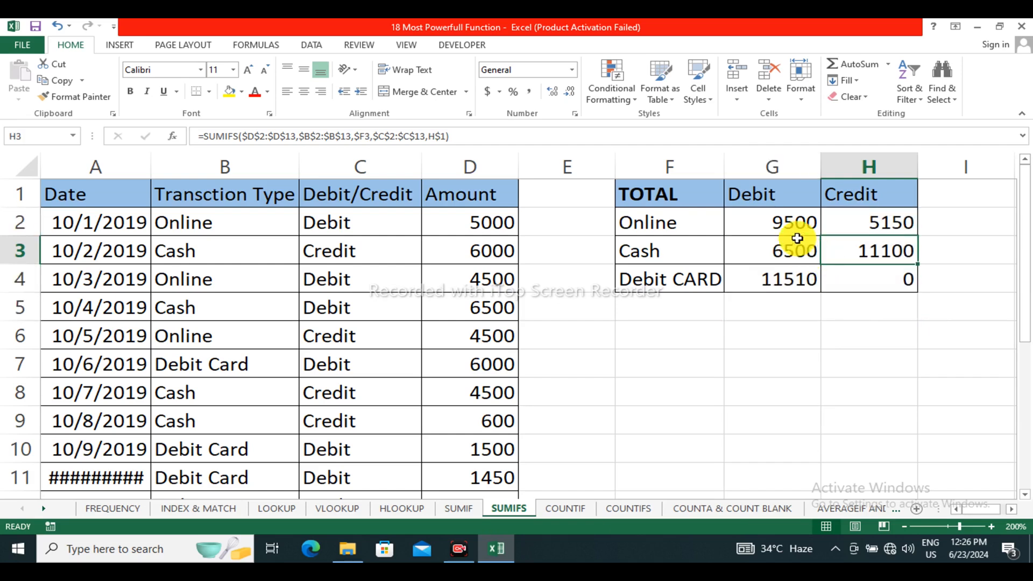
double_click(781, 223)
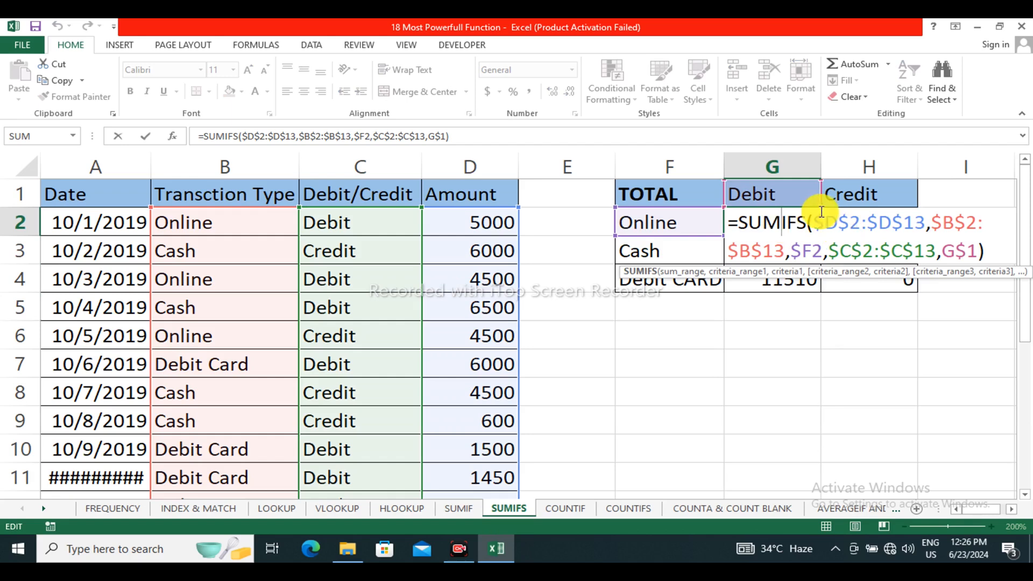
click(842, 220)
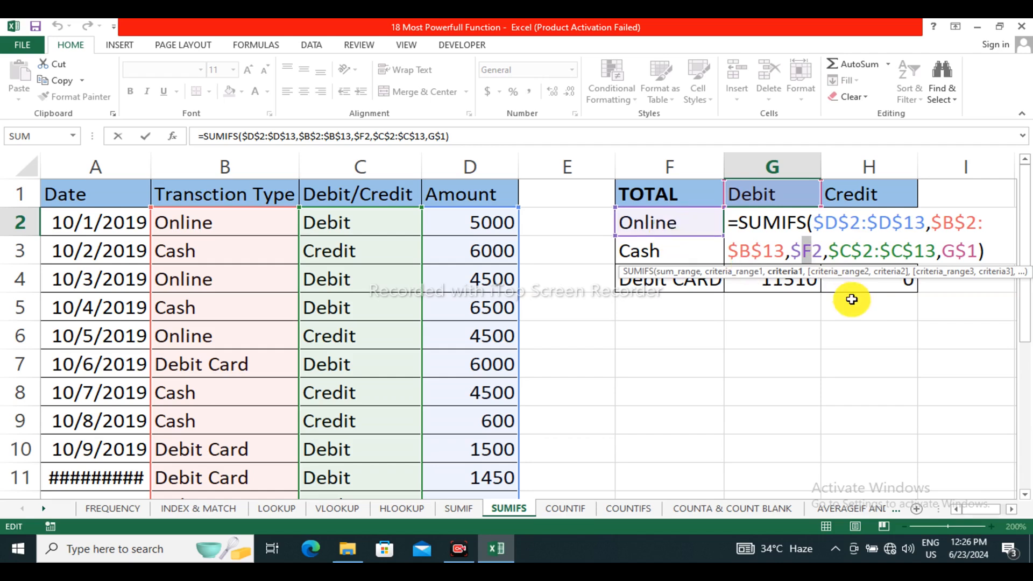
key(Escape)
Step: Clear the debit and credit totals in G2:H4 of the summary table
click(834, 326)
drag(773, 222, 855, 267)
key(Delete)
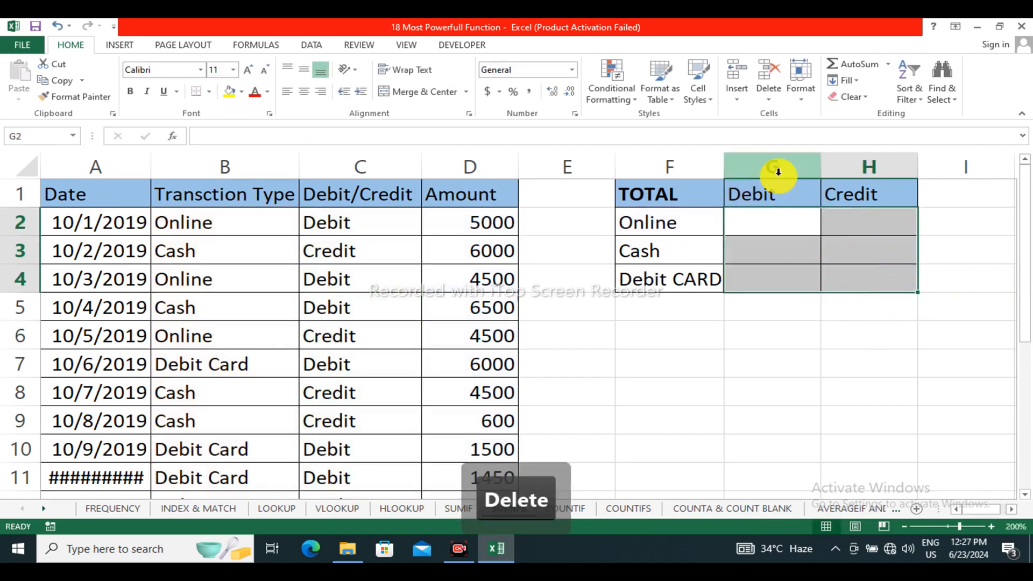
Step: Examine the Date, Transaction Type, Debit/Credit and Amount columns and the Online row's Debit and Credit cells in the summary table
click(756, 245)
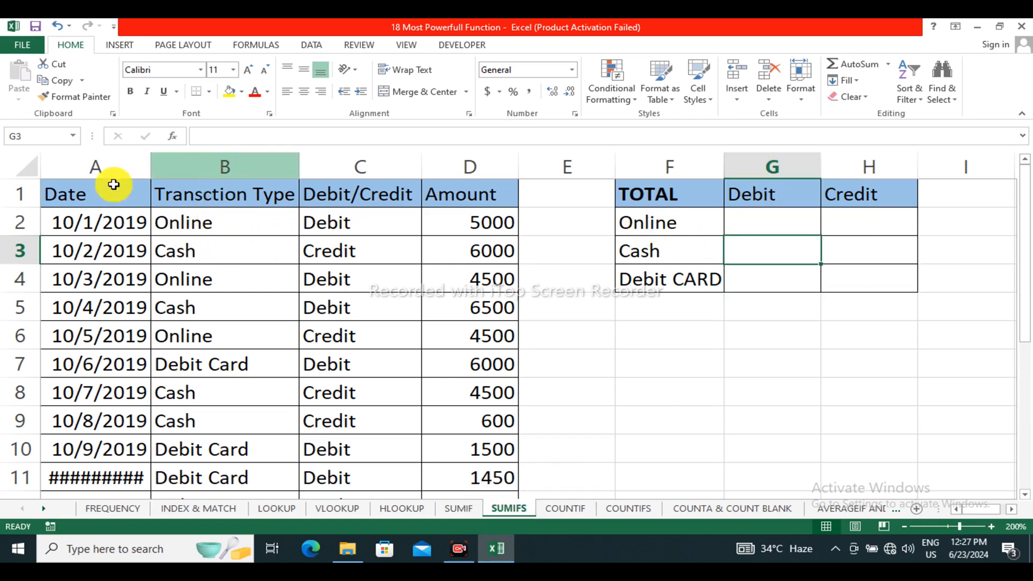
click(86, 166)
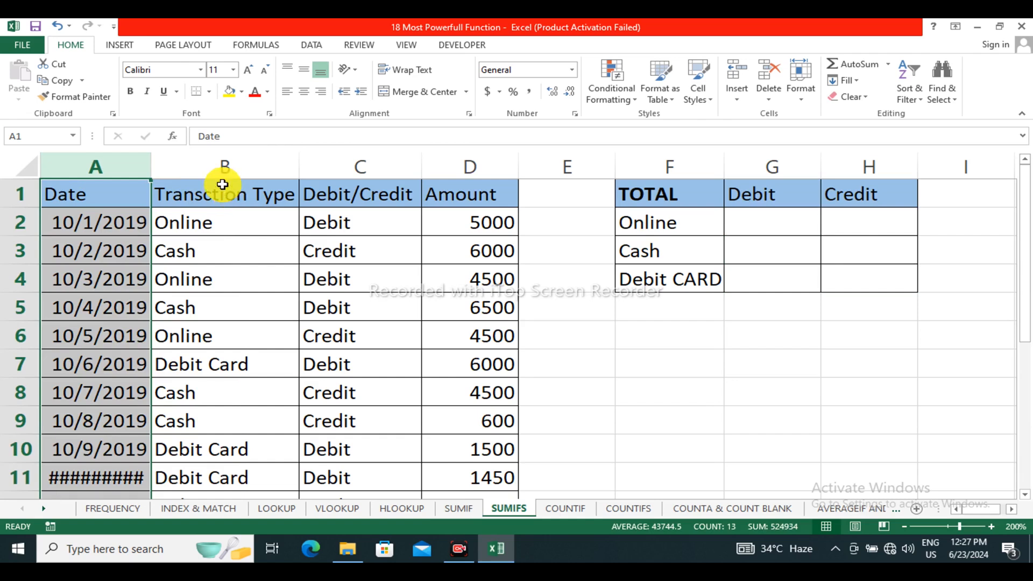
click(230, 163)
click(340, 165)
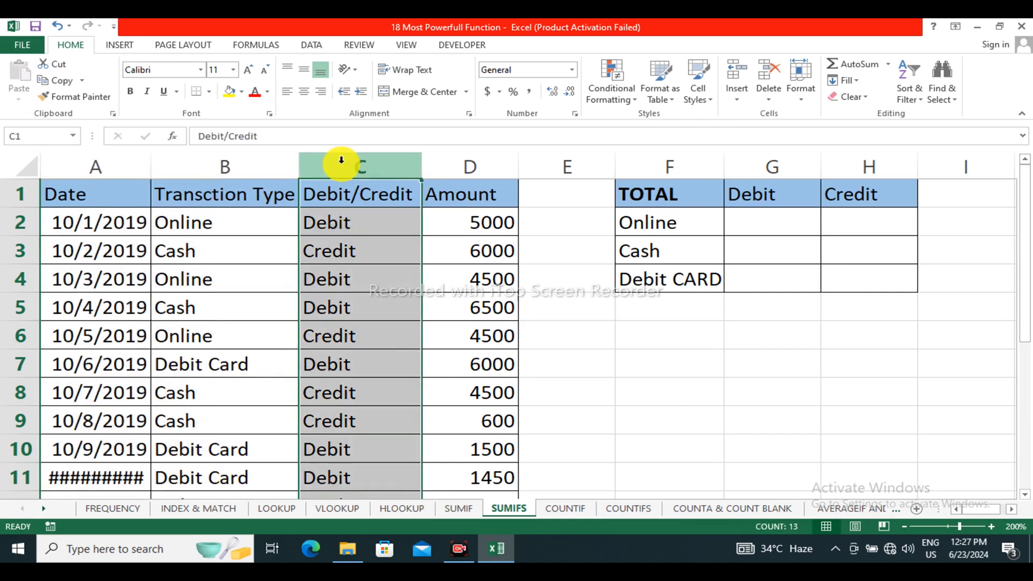
click(447, 156)
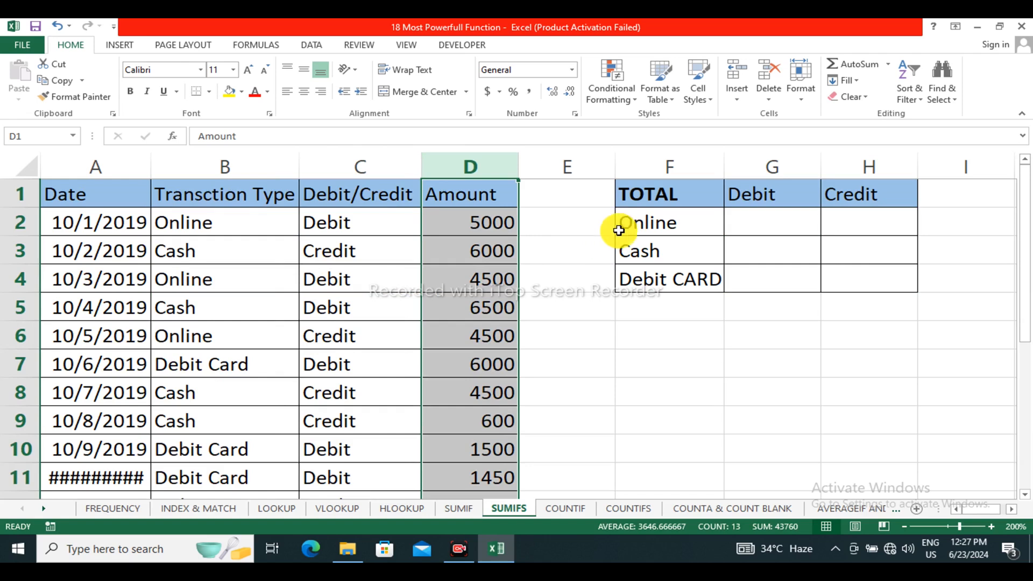
drag(656, 221, 759, 194)
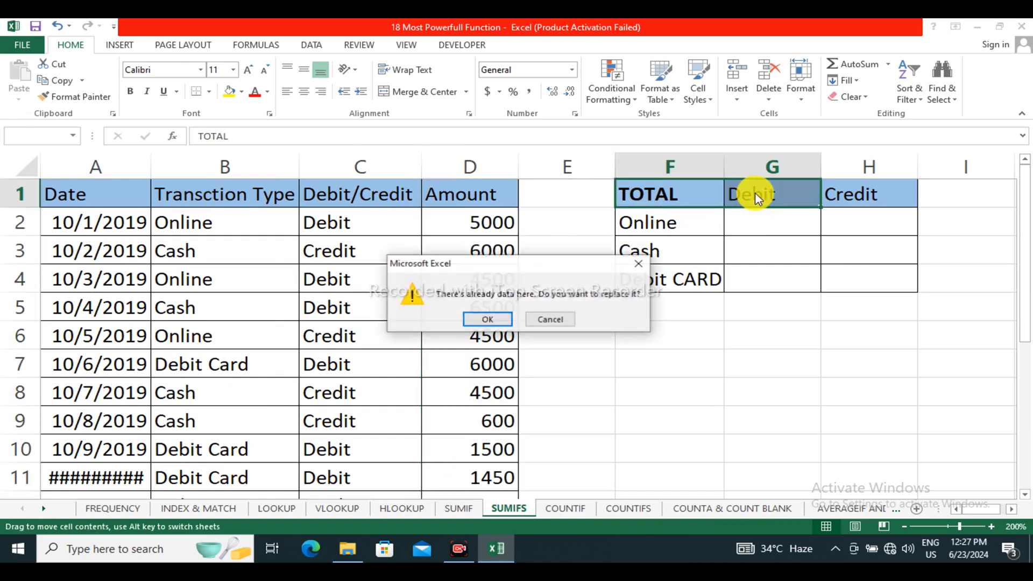
click(546, 323)
click(869, 225)
click(651, 217)
click(858, 222)
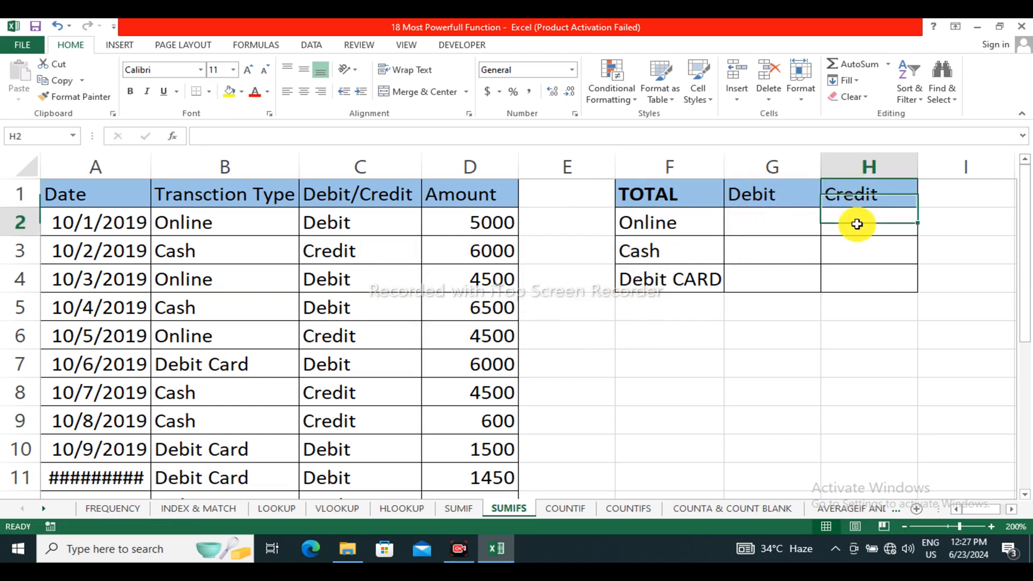
Step: Start a SUMIFS formula in G2 with D2:D13 as the sum range and B2:B13 as the first criteria range
click(775, 231)
text(=)
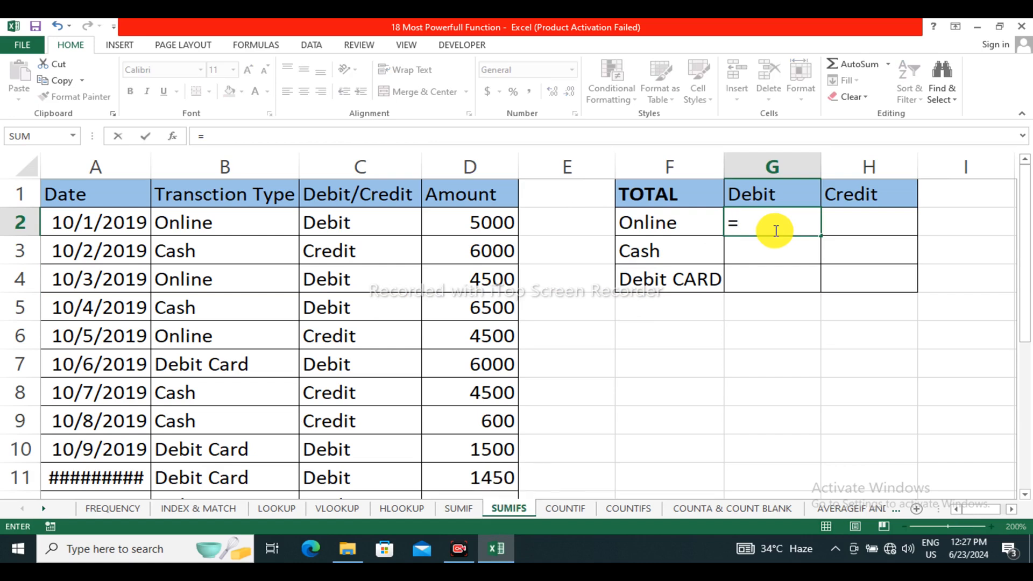
text(sumifs)
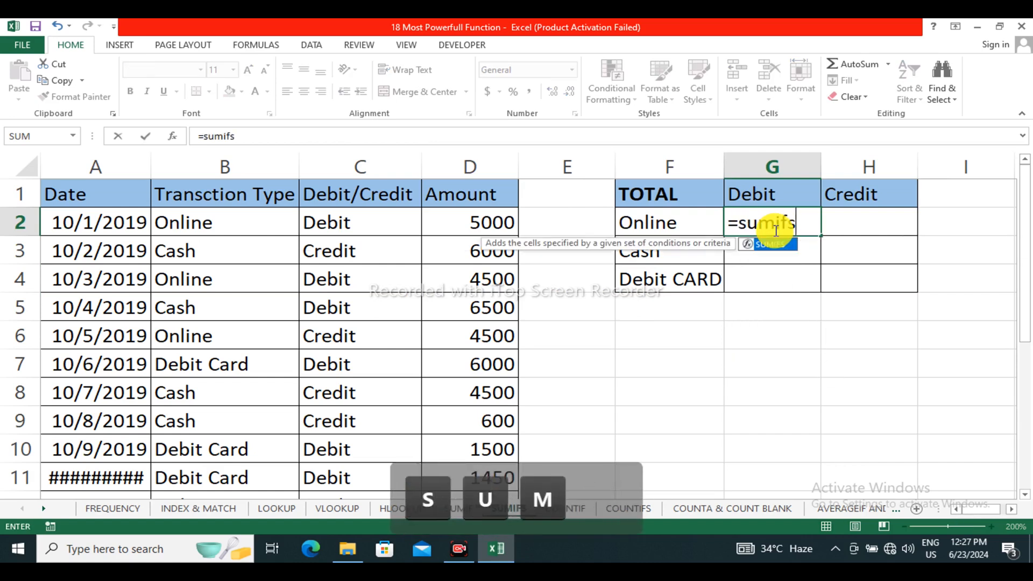
key(Tab)
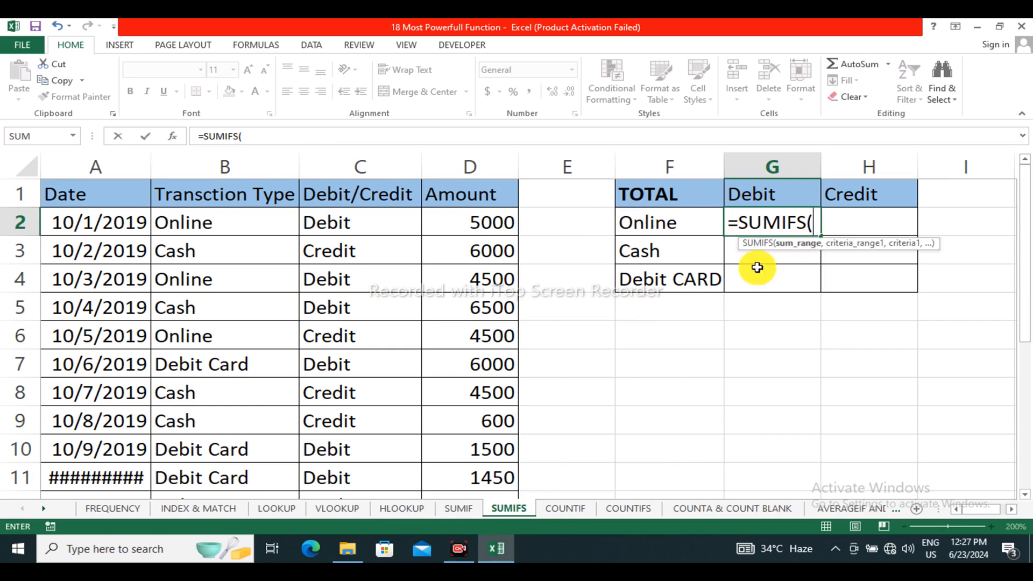
drag(489, 228, 487, 415)
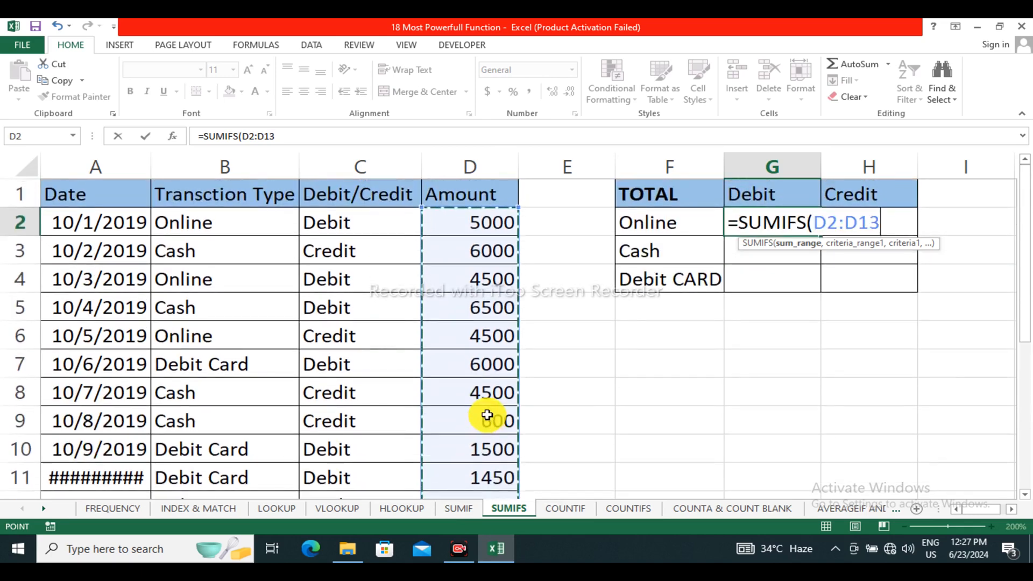
text(,)
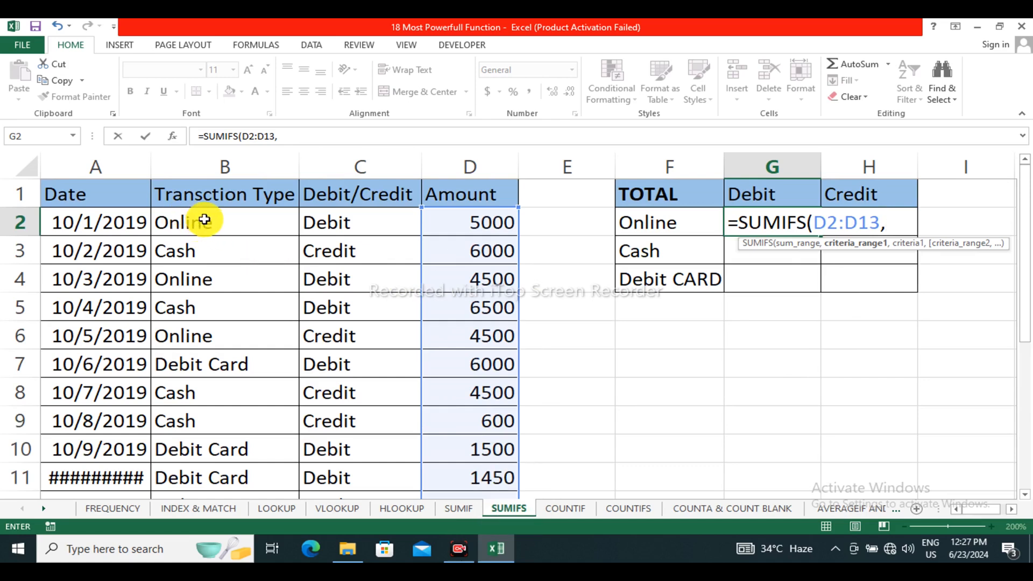
drag(213, 218, 233, 429)
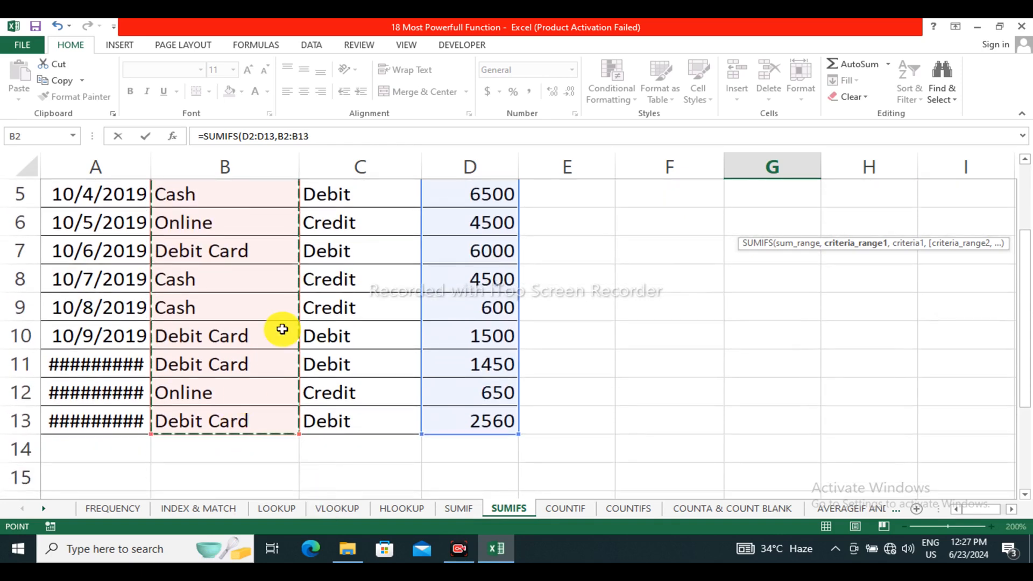
Step: Complete the SUMIFS formula in G2 with first criterion F2, second criteria range C2:C13 and second criterion G1
scroll(282, 329, up, 2)
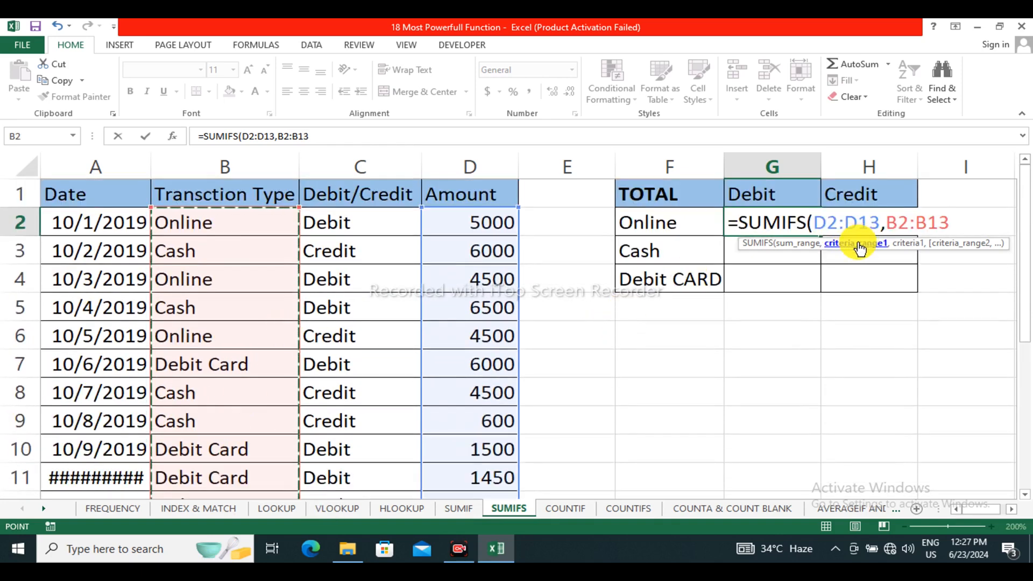
text(,)
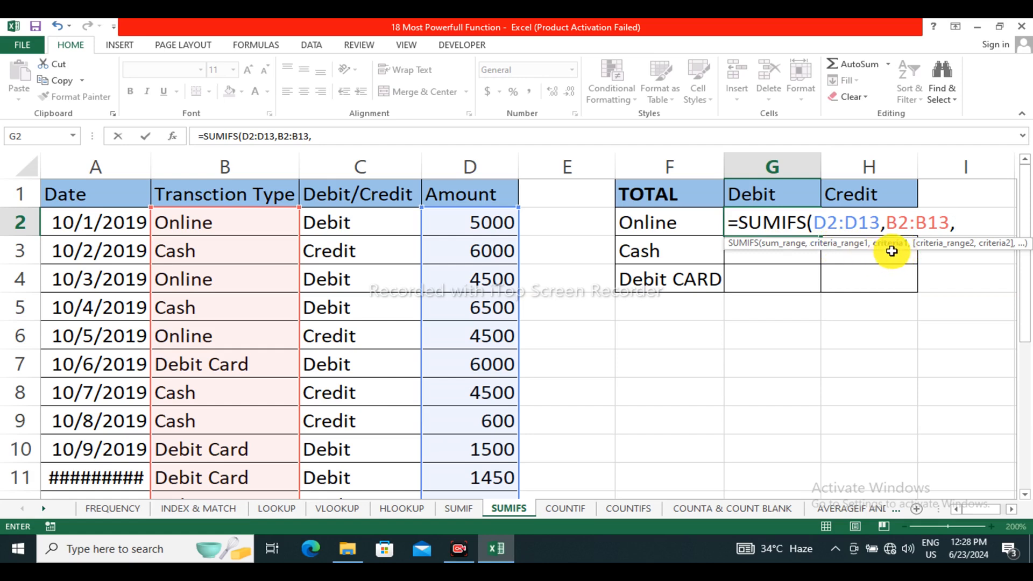
click(693, 227)
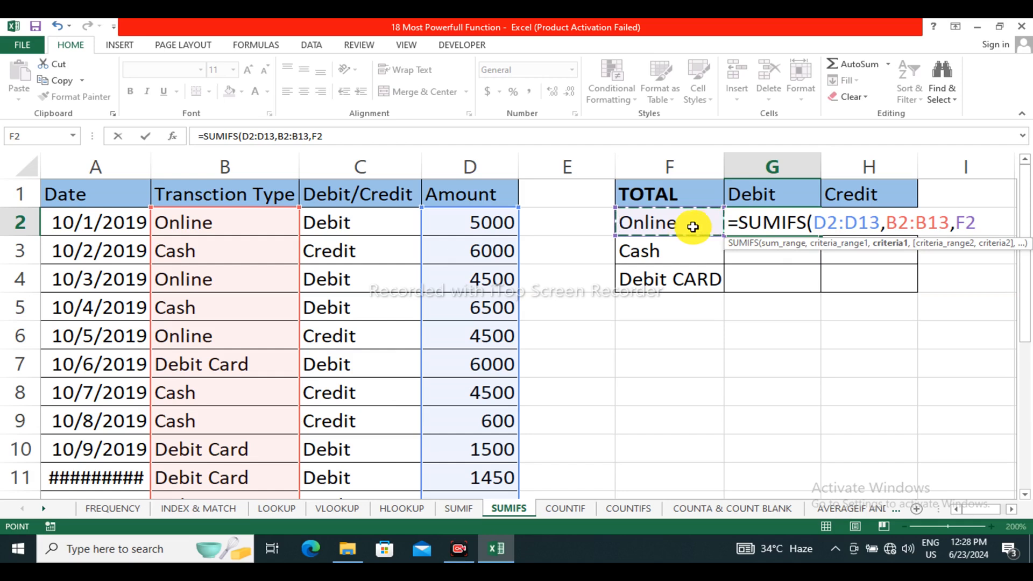
text(,)
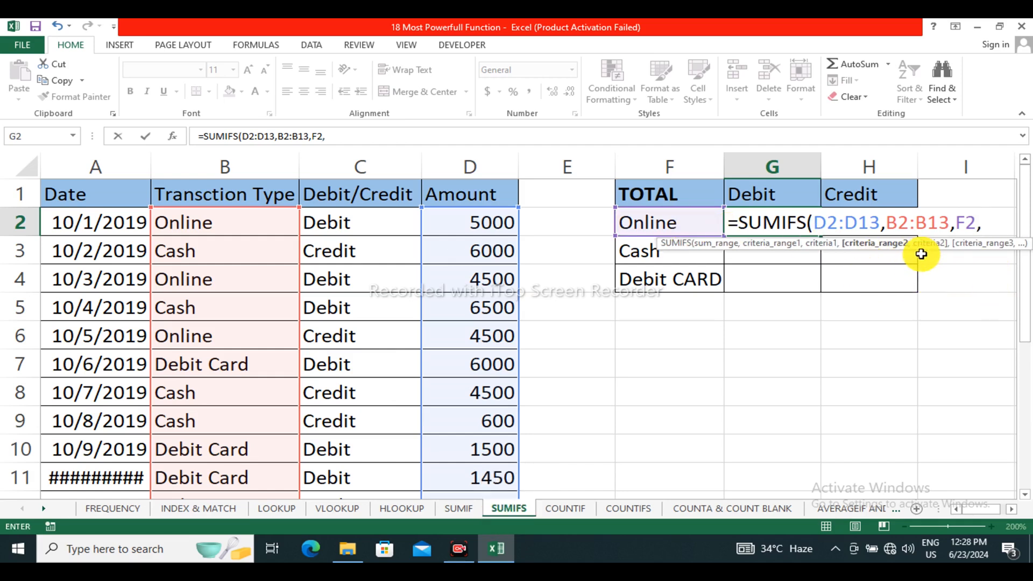
drag(349, 228, 362, 461)
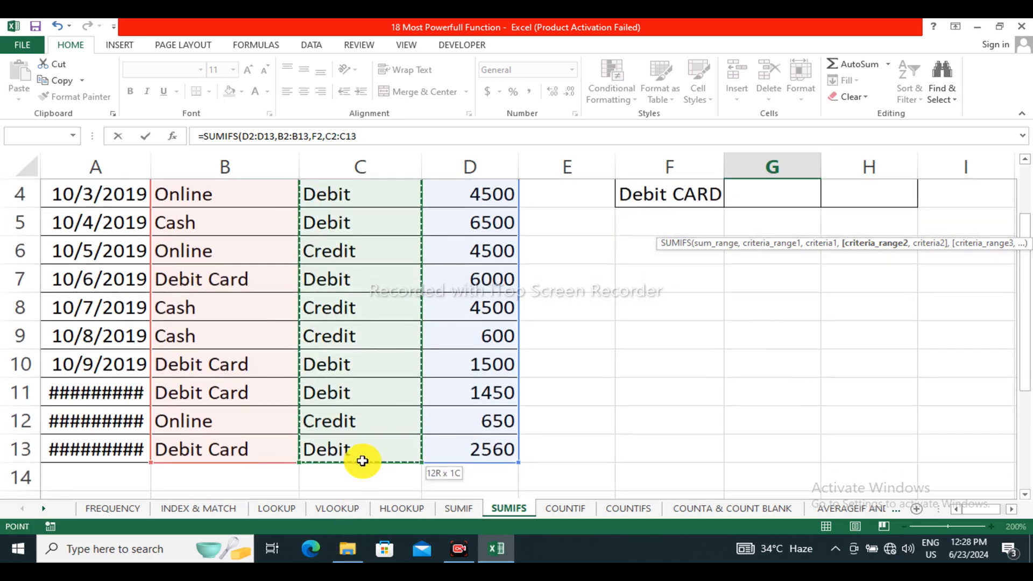
scroll(673, 302, up, 1)
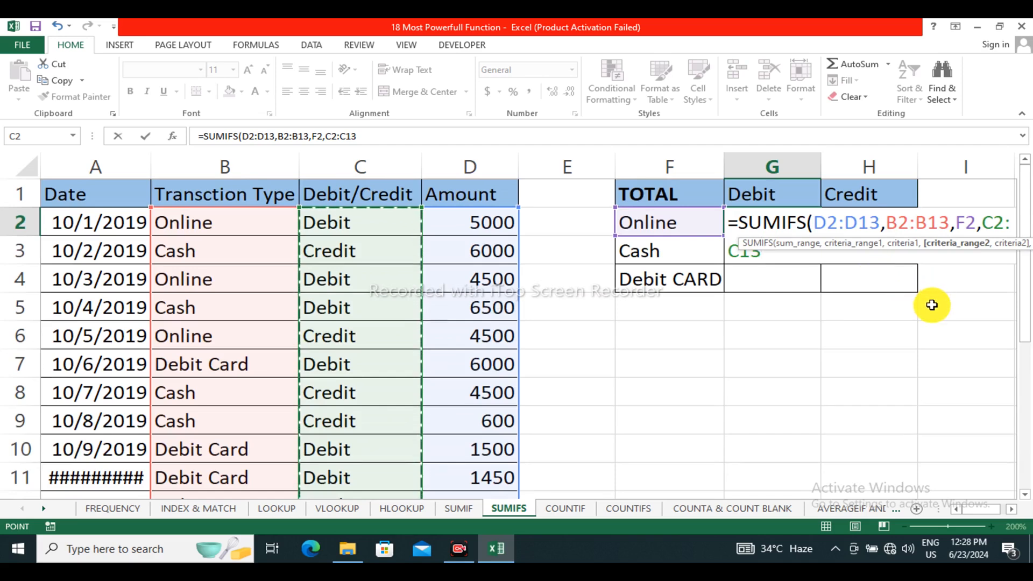
text(,)
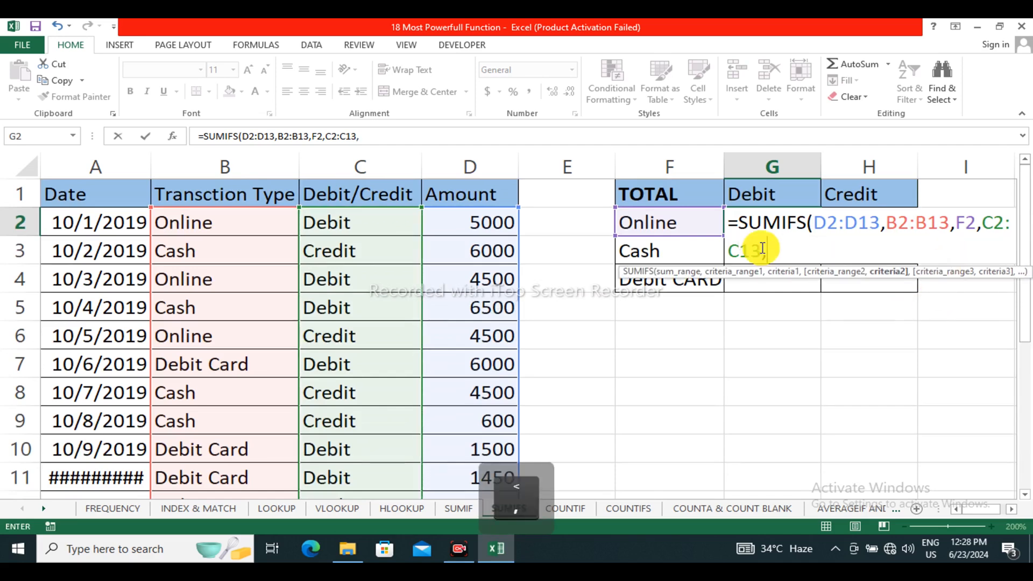
click(759, 199)
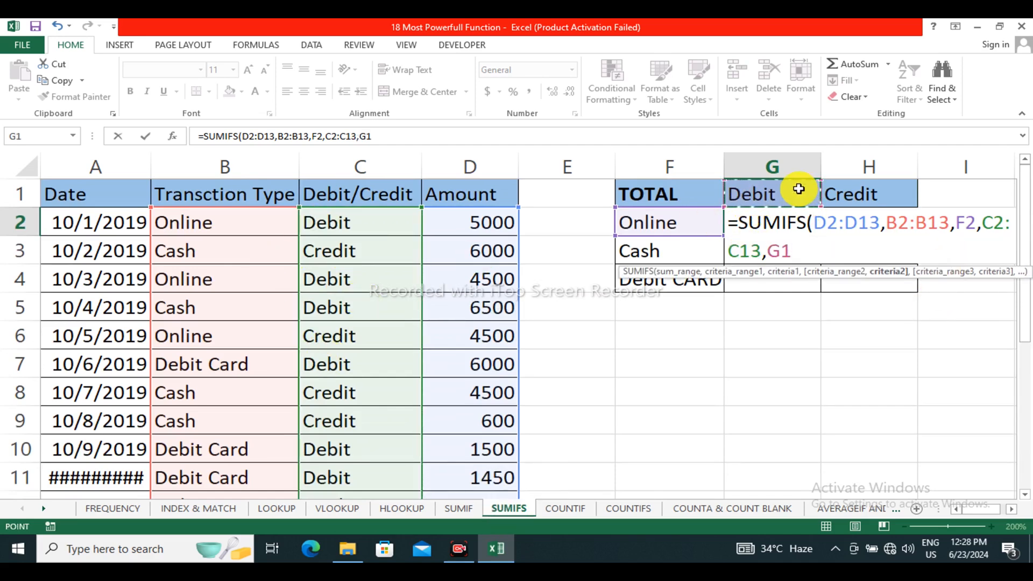
key(Return)
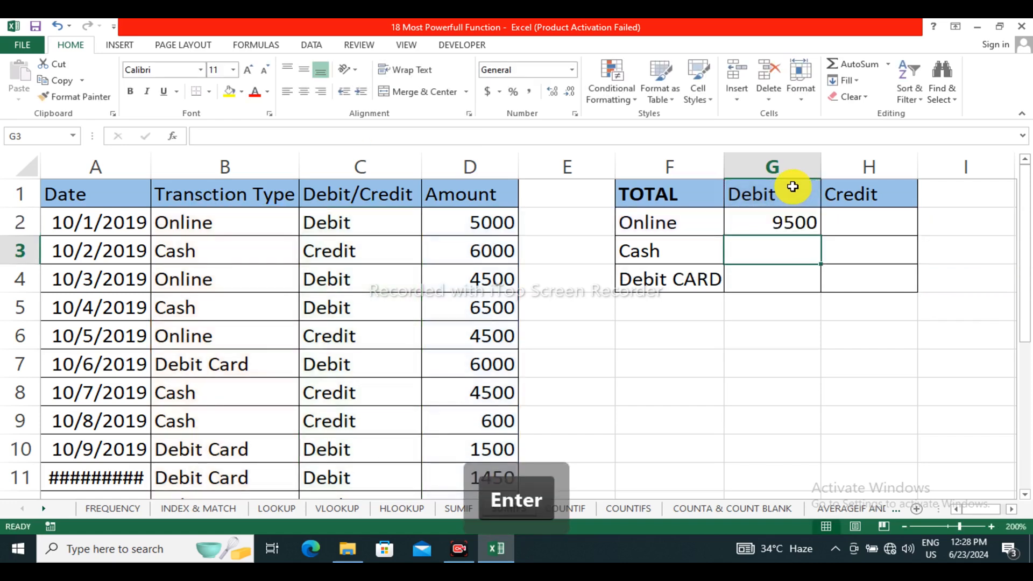
Step: Fill the G2 formula down to G4 and across the Credit column to H4
click(780, 220)
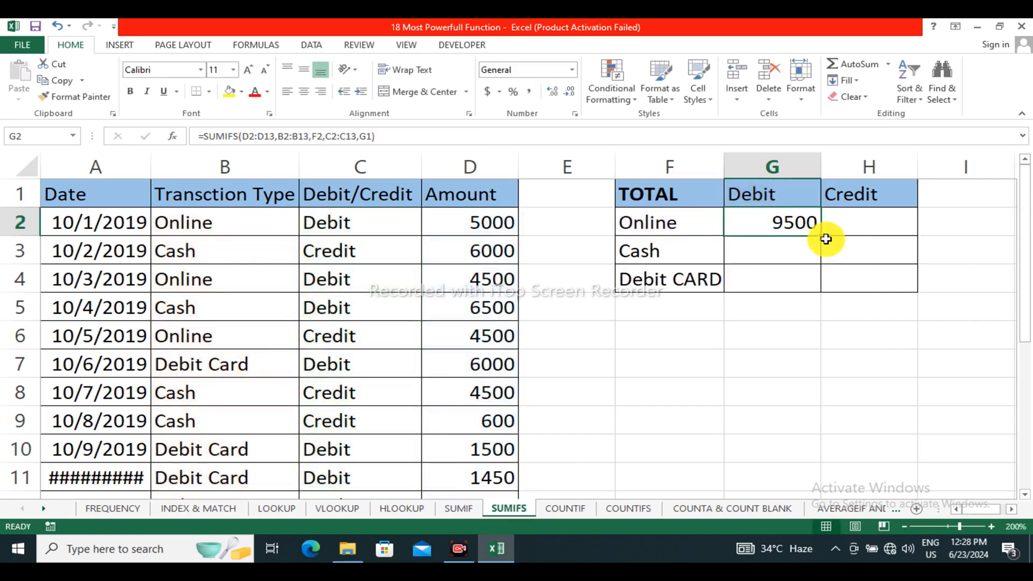
drag(820, 237, 825, 282)
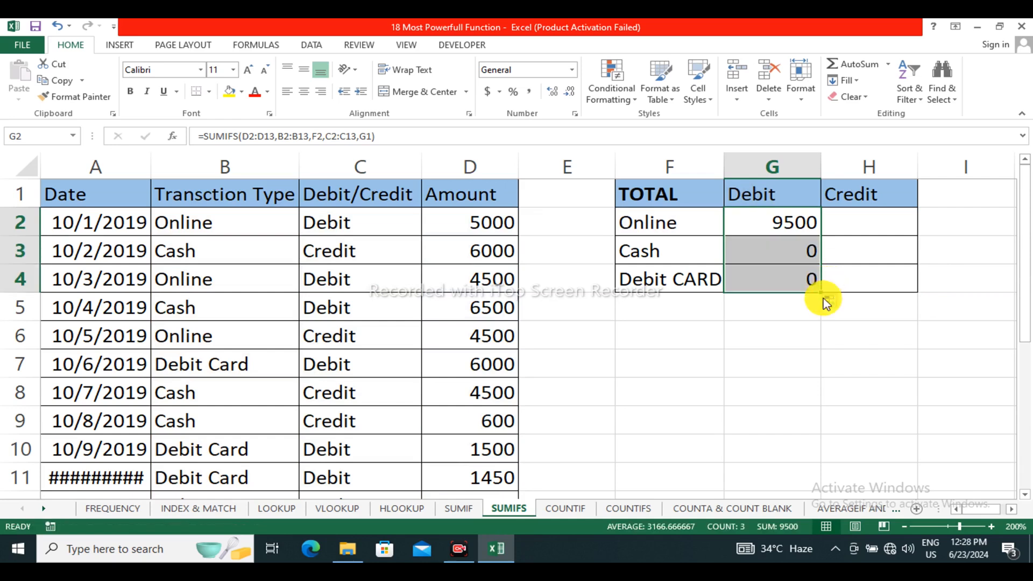
drag(821, 292, 912, 293)
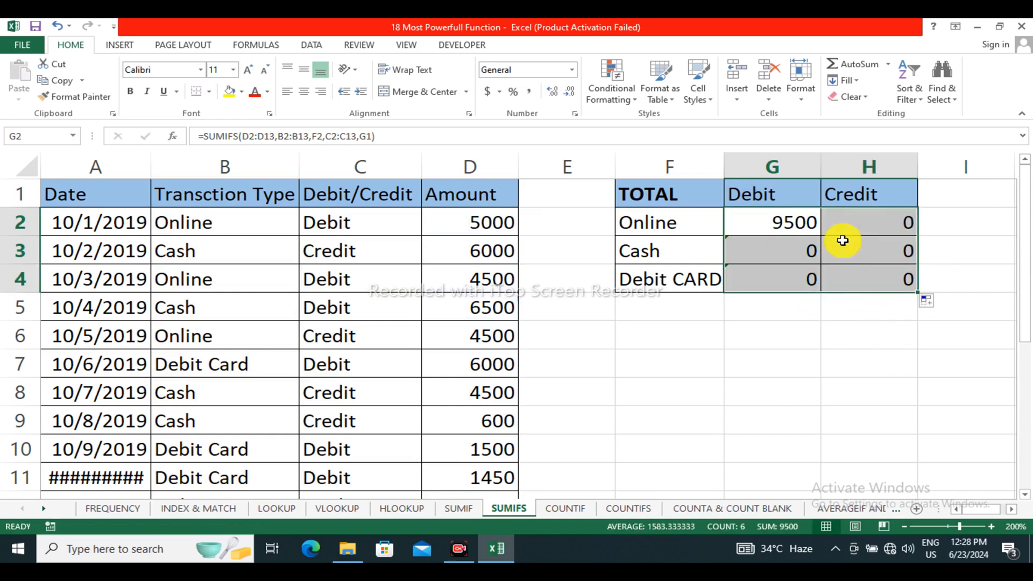
Step: Make every reference in the G2 formula absolute: $D$2:$D$13, $B$2:$B$13, $F$2, $C$2:$C$13 and $G$1
double_click(780, 223)
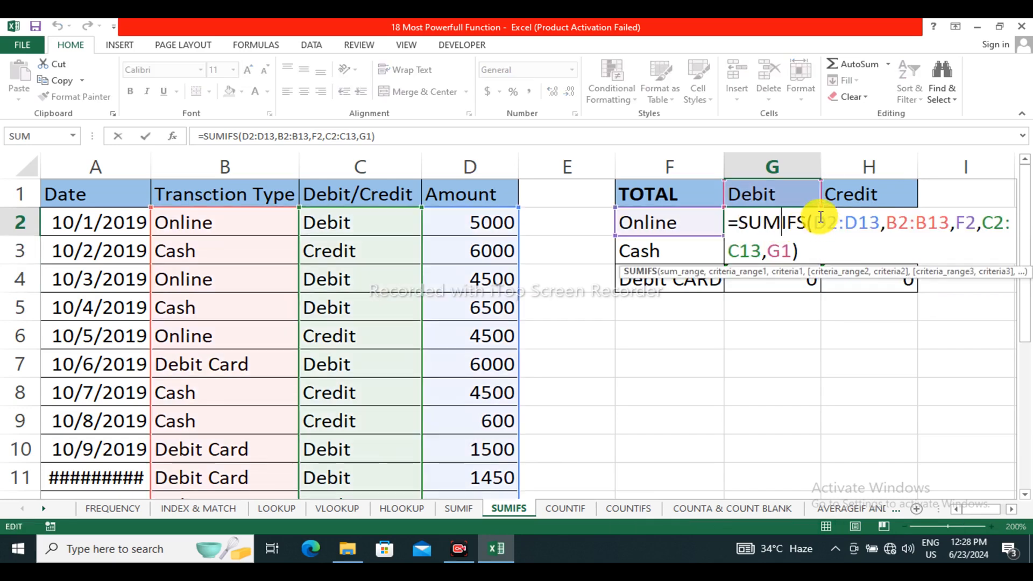
drag(820, 217, 877, 222)
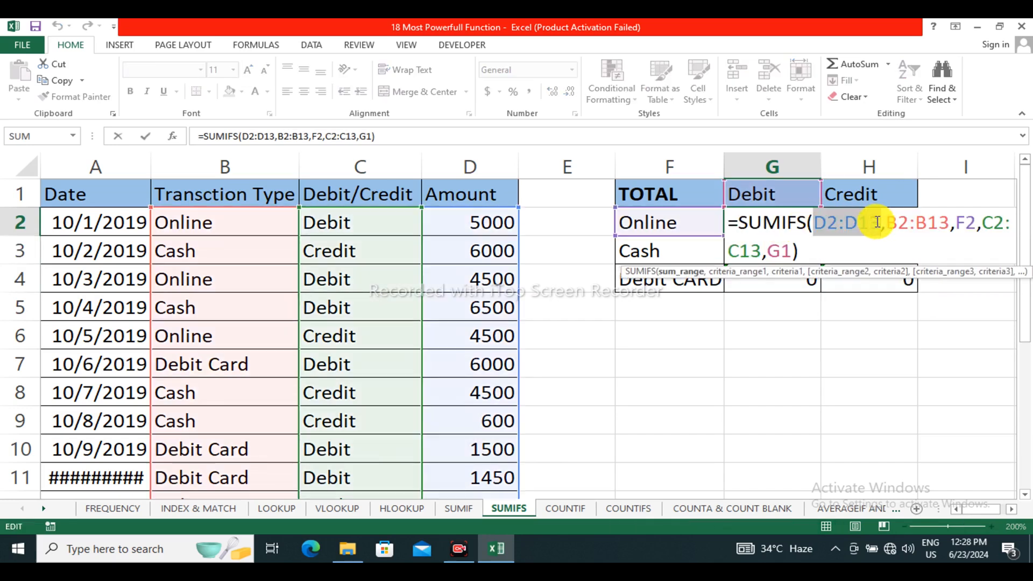
key(F4)
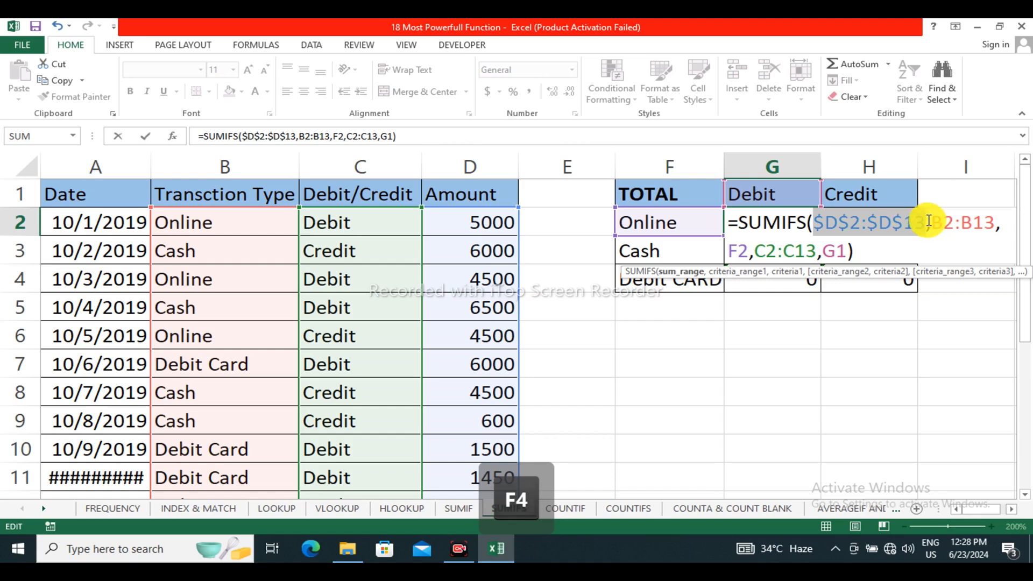
drag(932, 222, 996, 232)
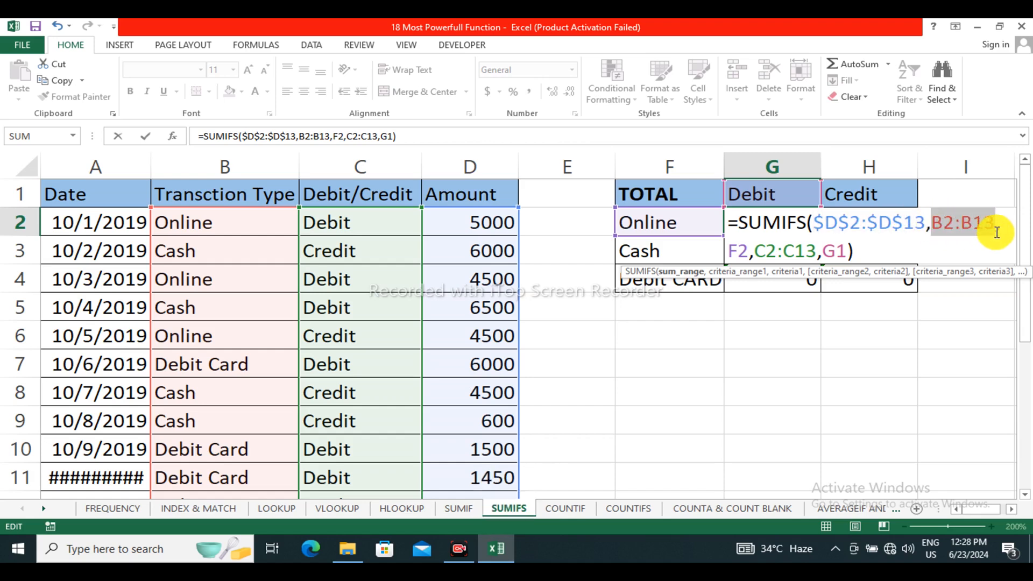
key(F4)
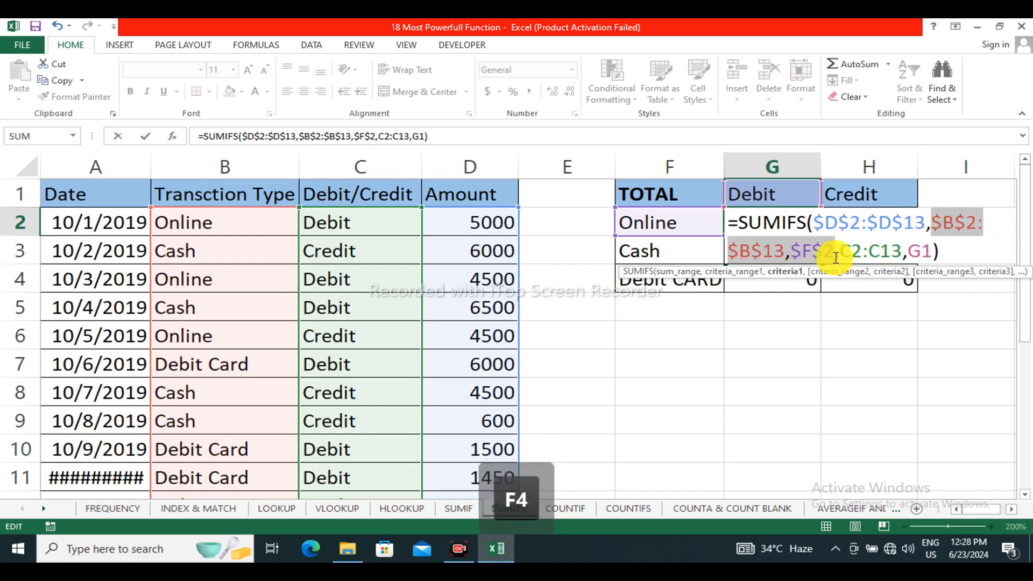
click(817, 253)
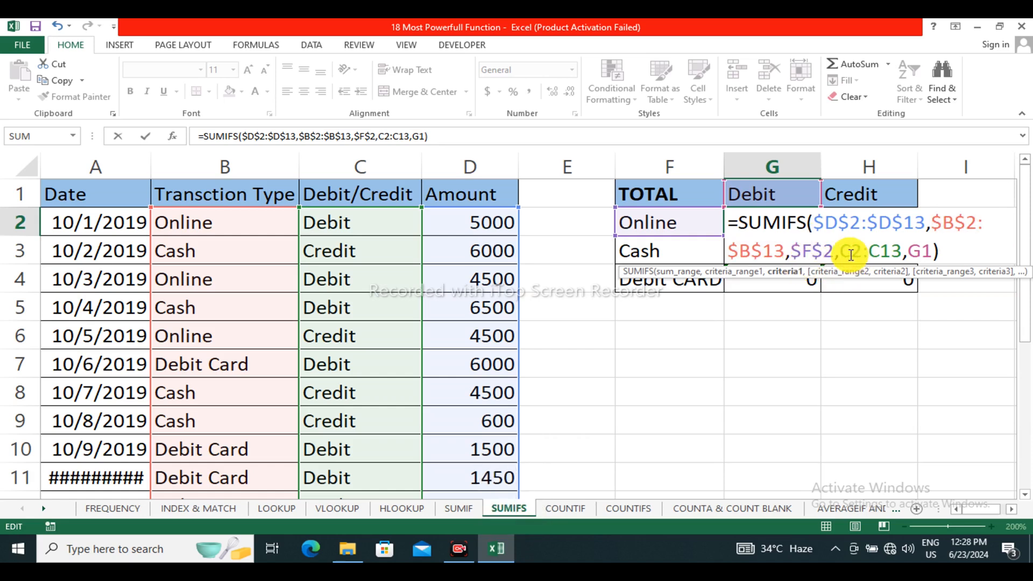
drag(846, 247, 909, 255)
key(F4)
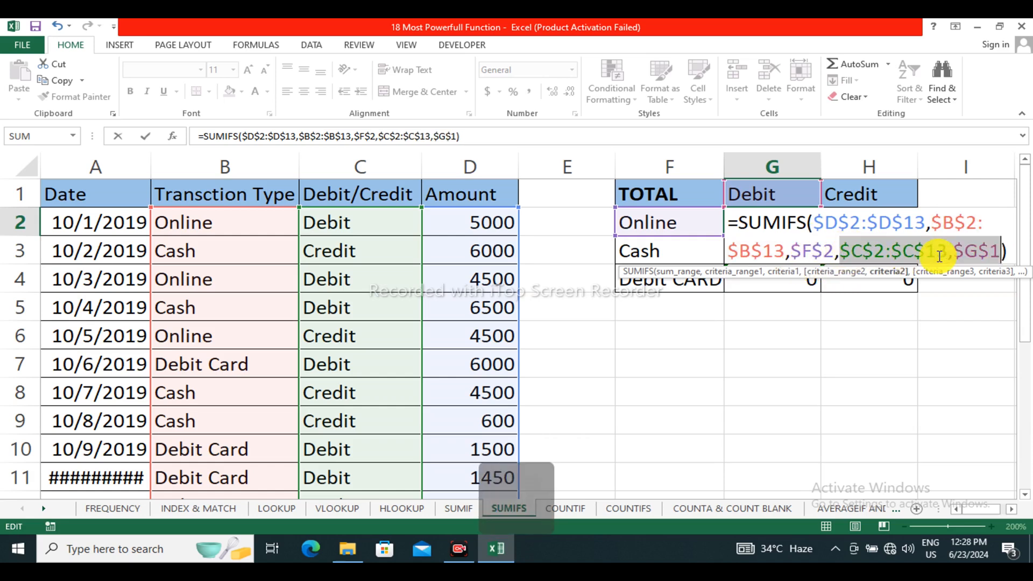
click(951, 253)
key(F4)
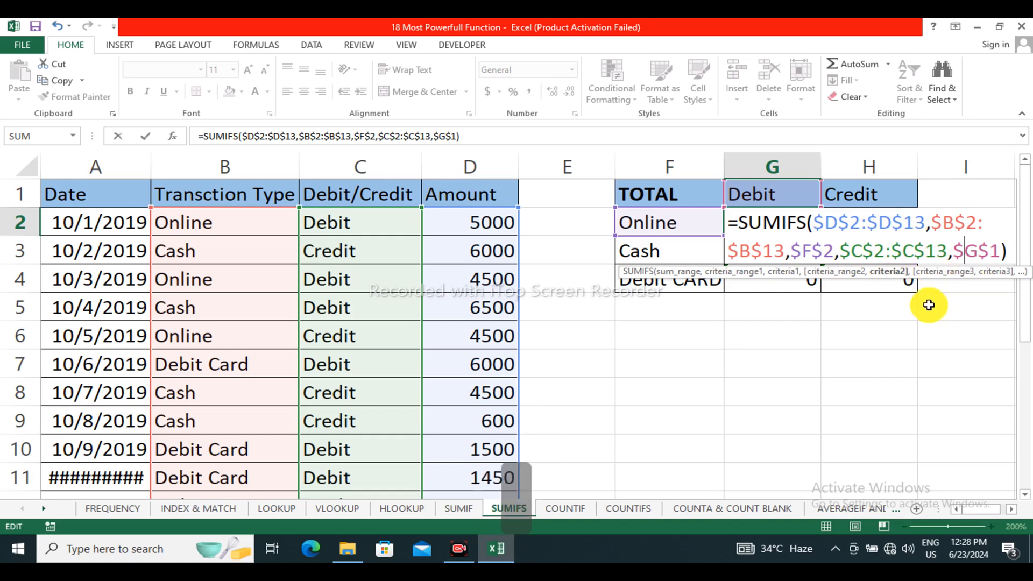
drag(932, 275, 887, 322)
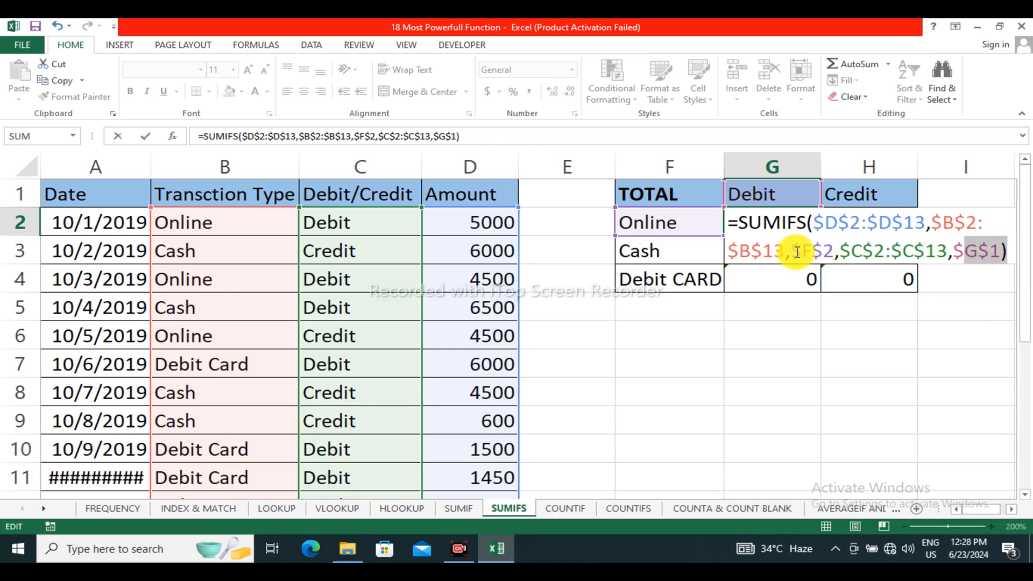
Step: Change the criteria references in the G2 formula to F$2 and $G1, and fill it down to G4
drag(791, 251, 838, 250)
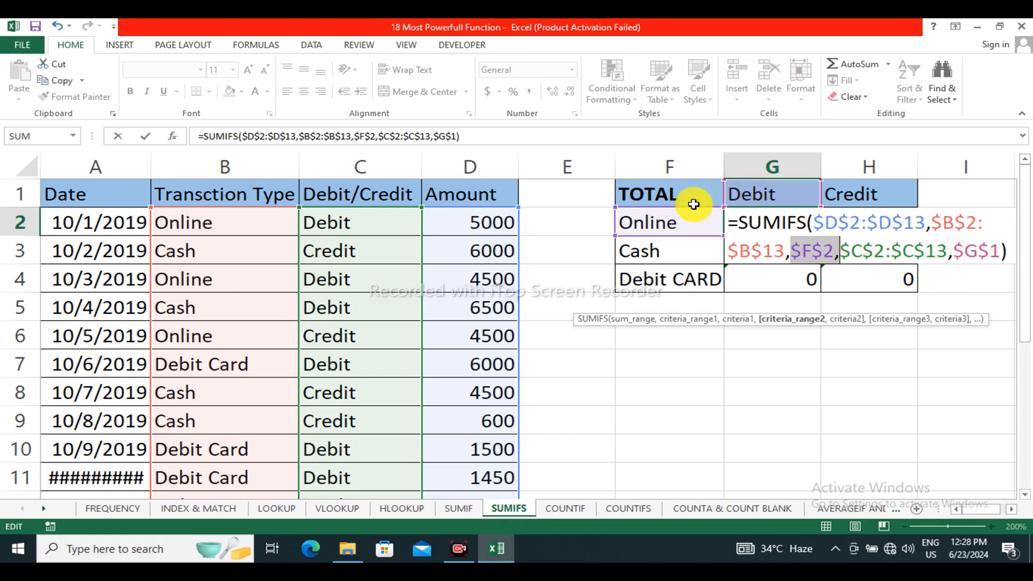
click(801, 253)
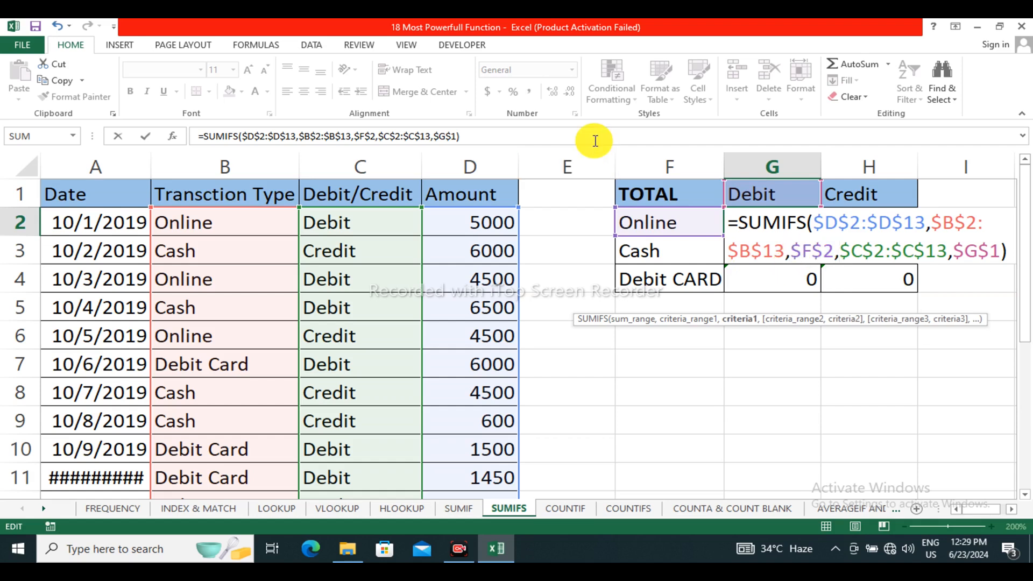
key(BackSpace)
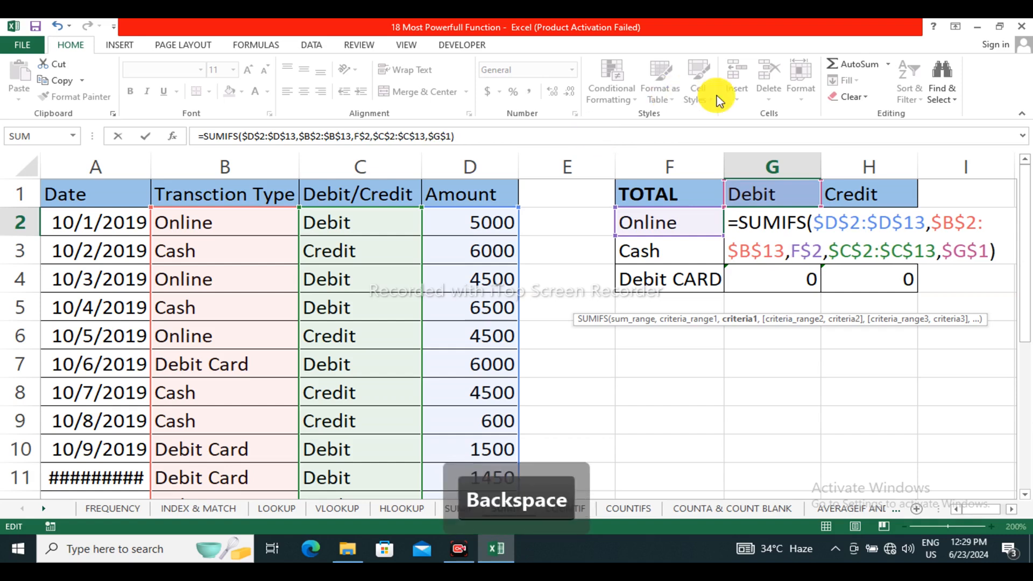
click(979, 251)
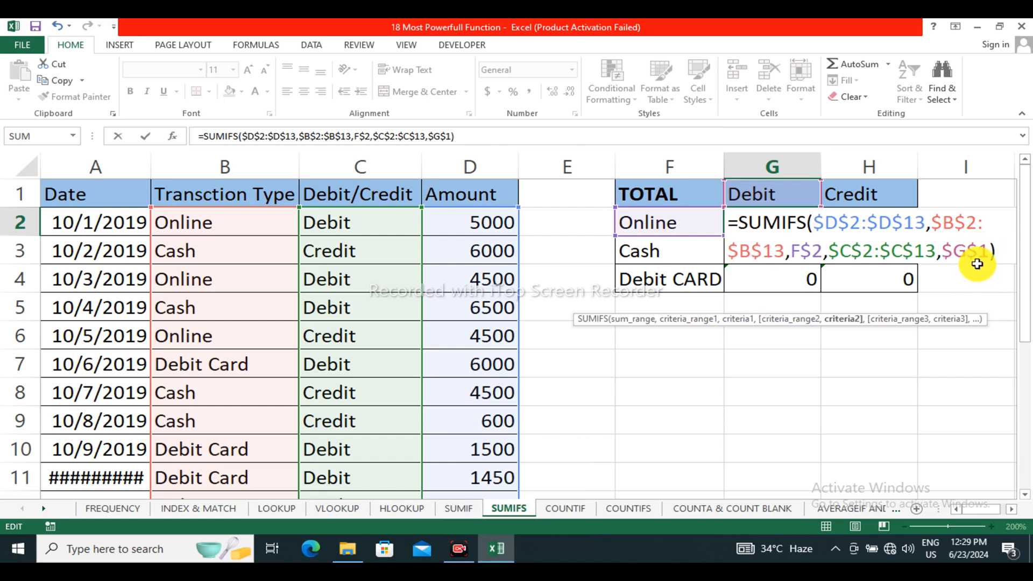
key(BackSpace)
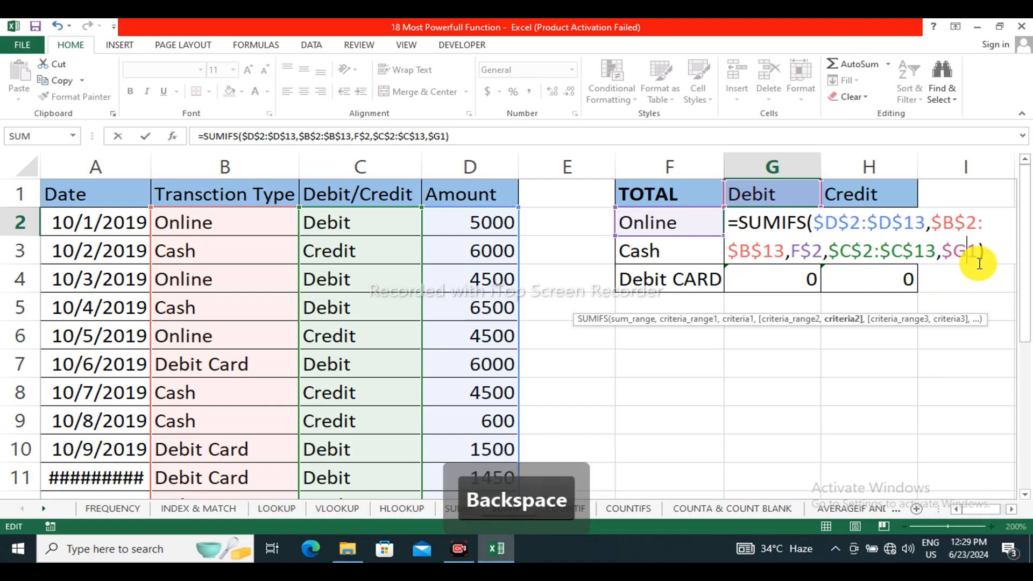
key(Return)
click(796, 220)
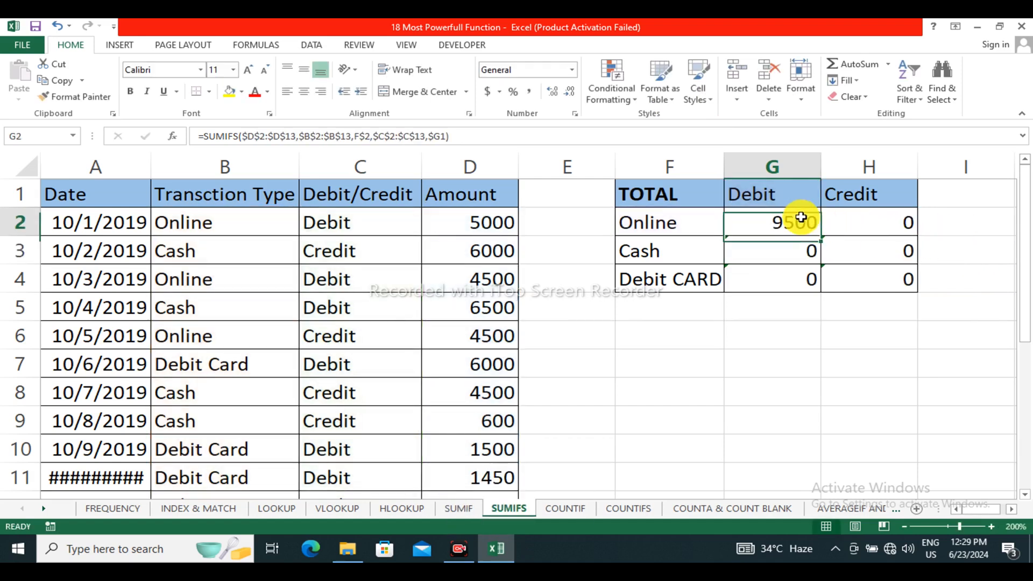
drag(822, 237, 834, 284)
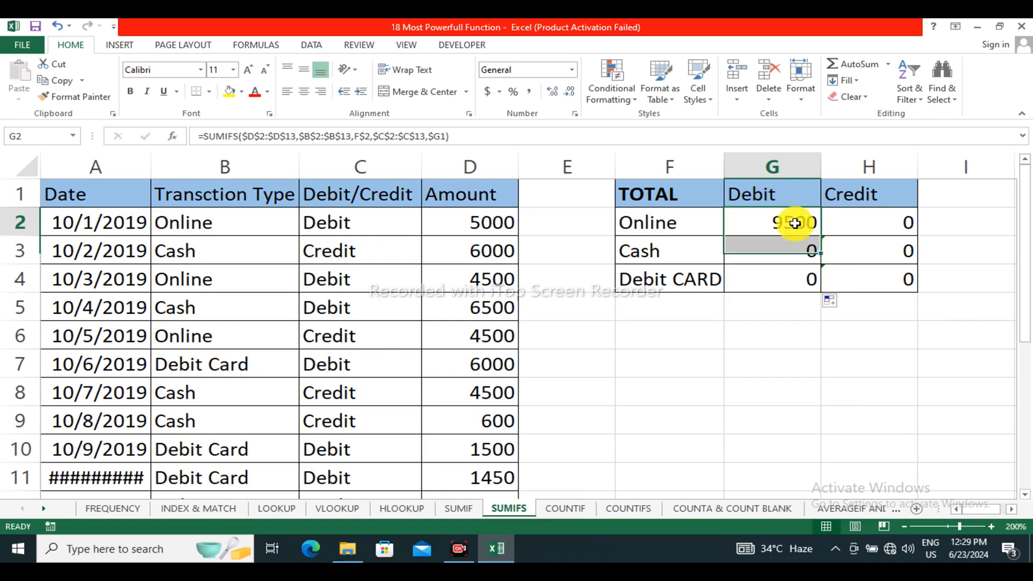
Step: Change the criteria references in the G2 SUMIFS formula to $F2 and G$1
double_click(794, 224)
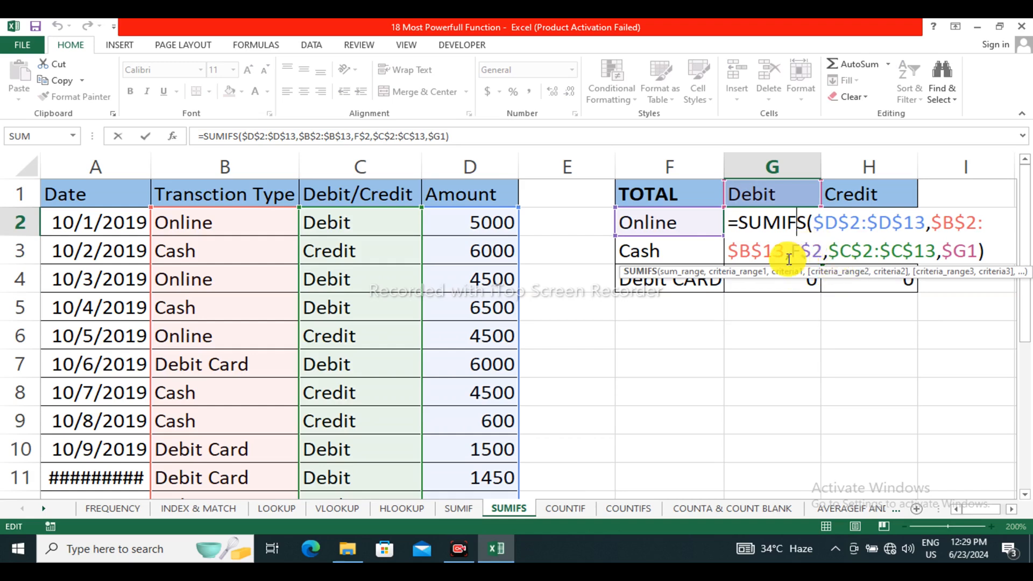
click(813, 253)
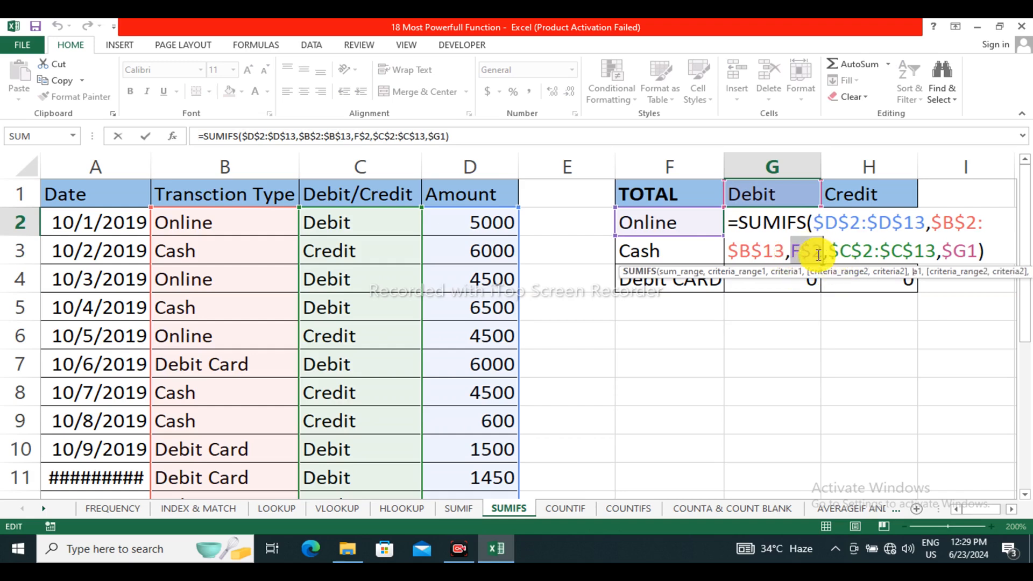
key(BackSpace)
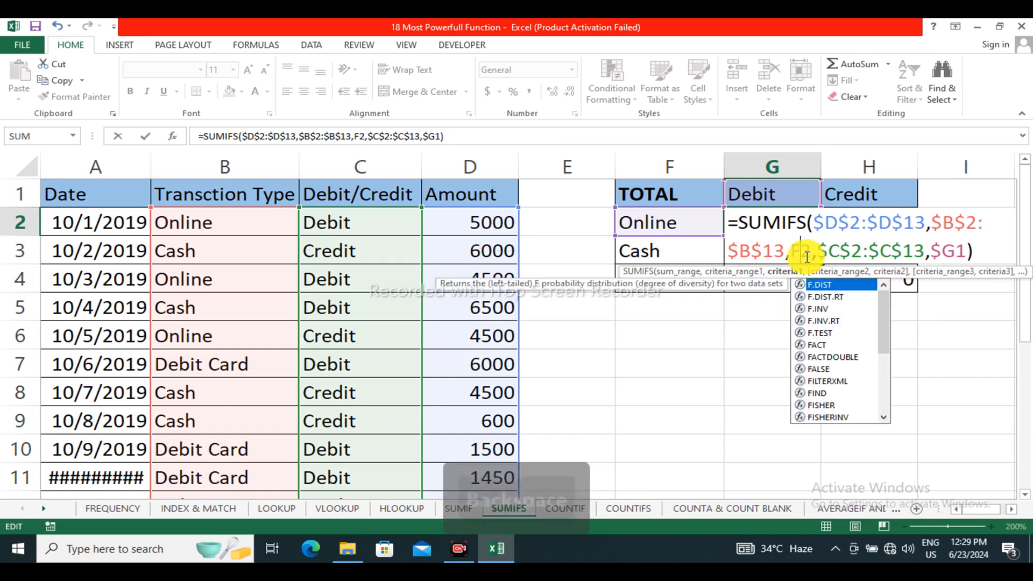
click(792, 264)
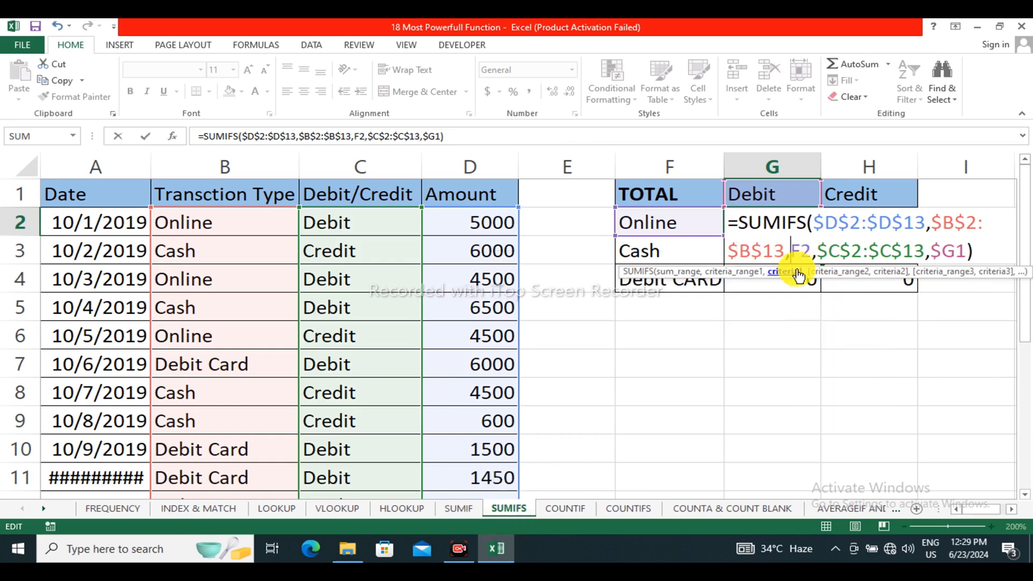
text($)
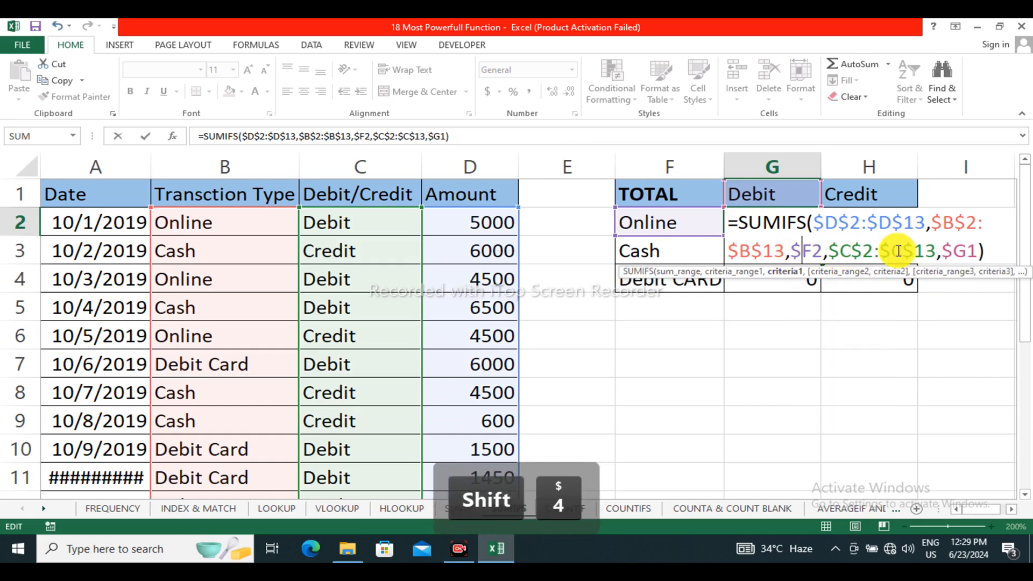
click(953, 253)
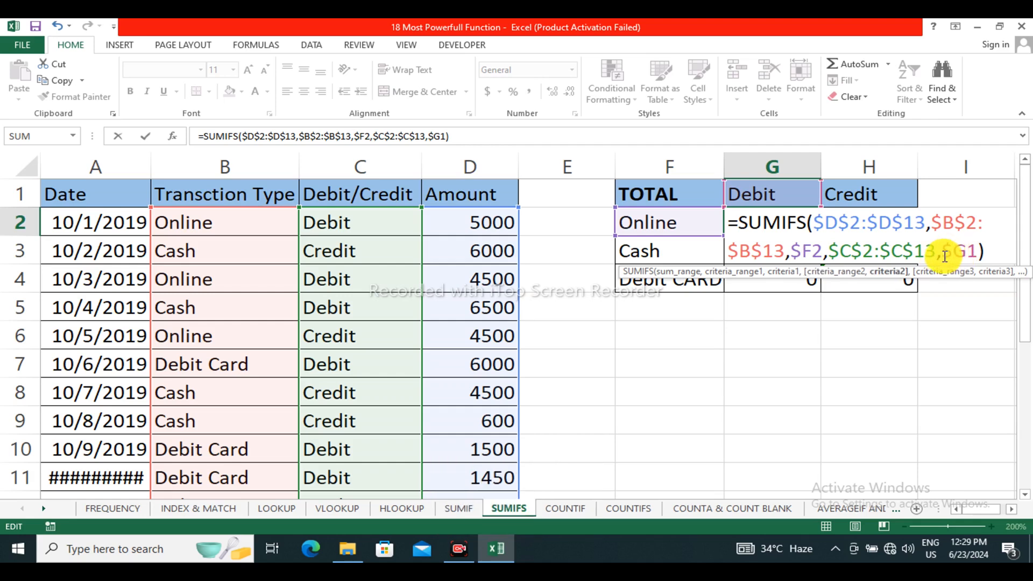
key(BackSpace)
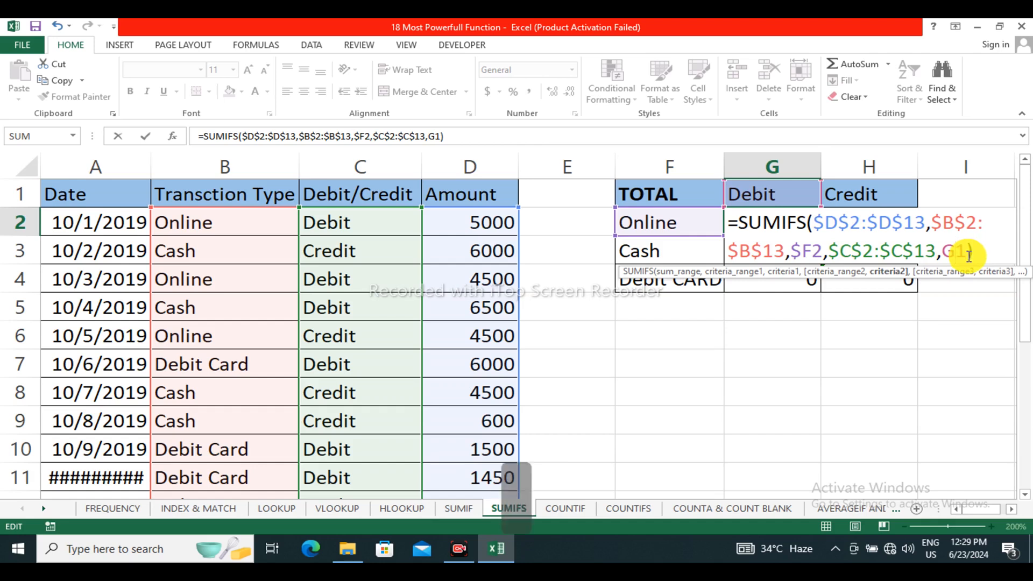
text($)
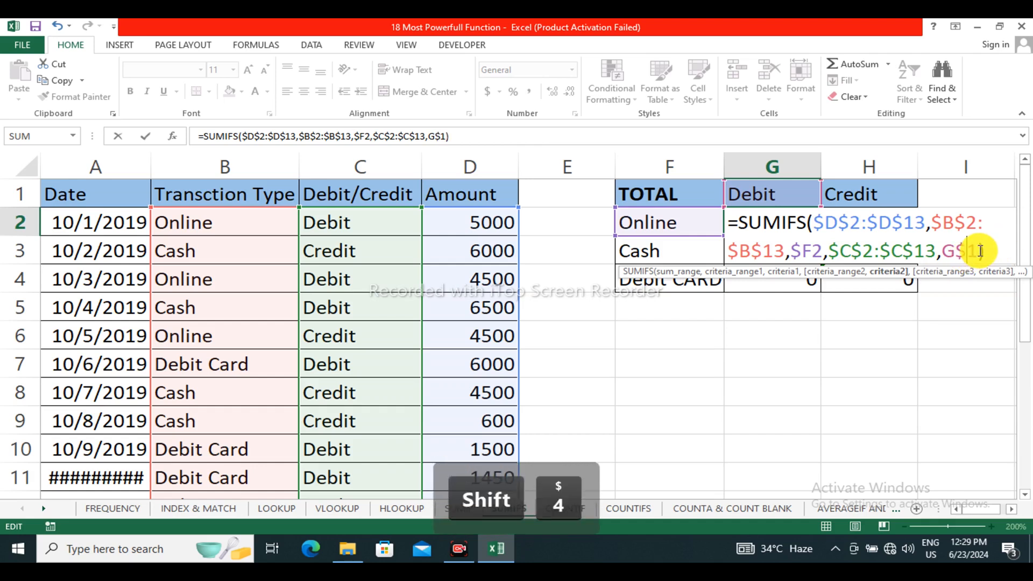
key(Return)
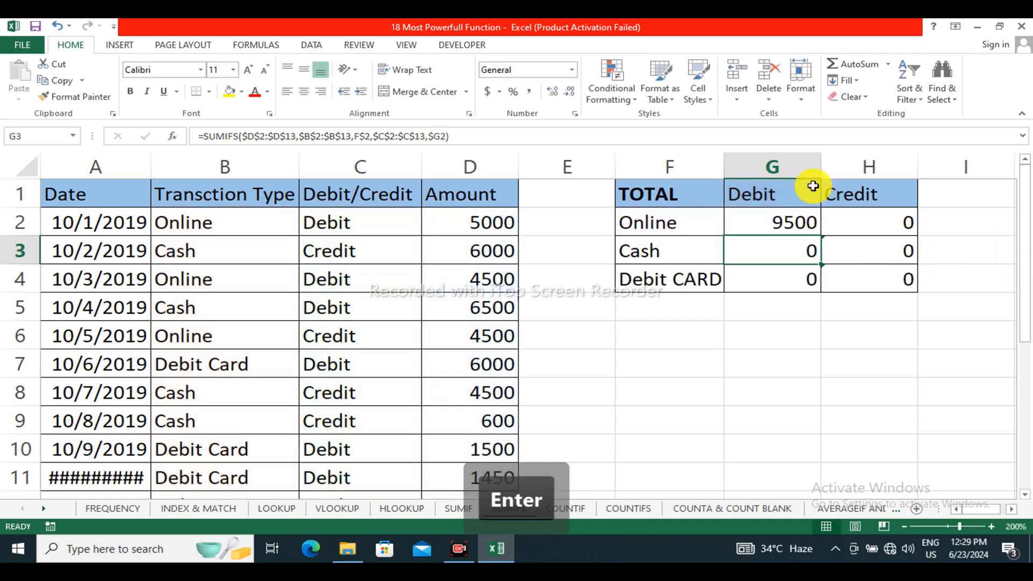
Step: Fill the corrected SUMIFS formula from G2 across the Debit and Credit columns through H4
click(801, 222)
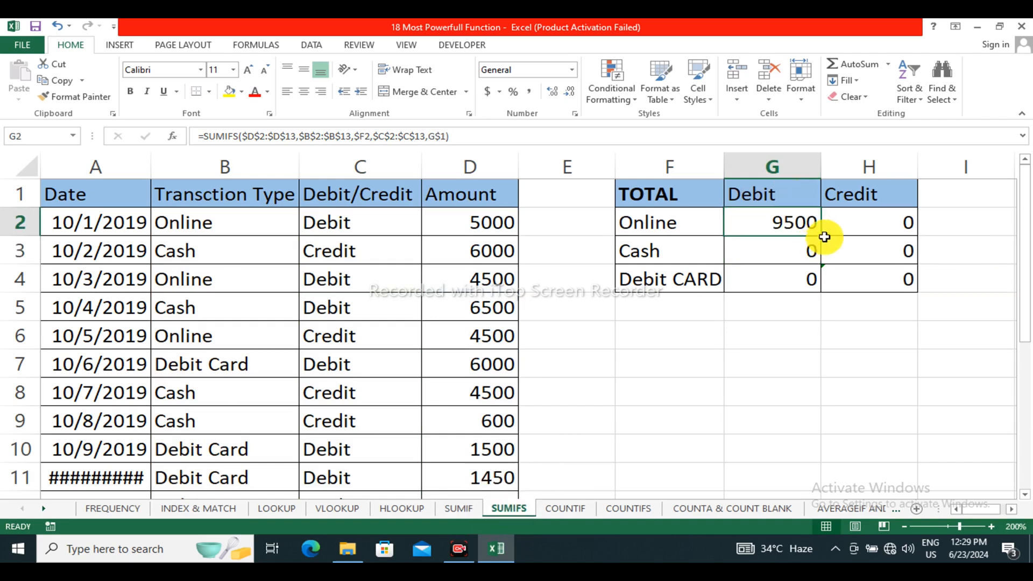
drag(817, 236, 887, 287)
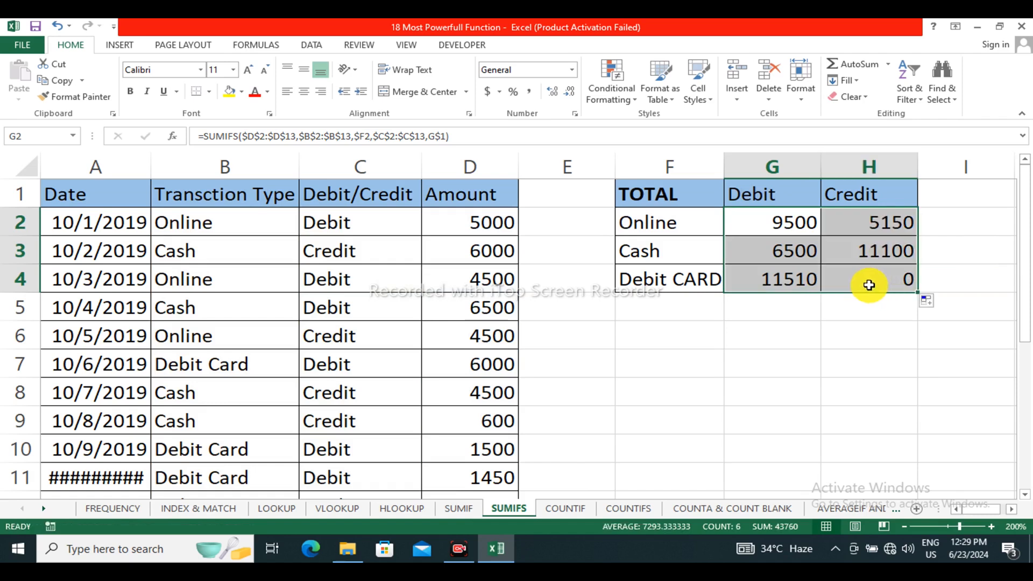
click(705, 329)
key(Escape)
drag(685, 231, 881, 281)
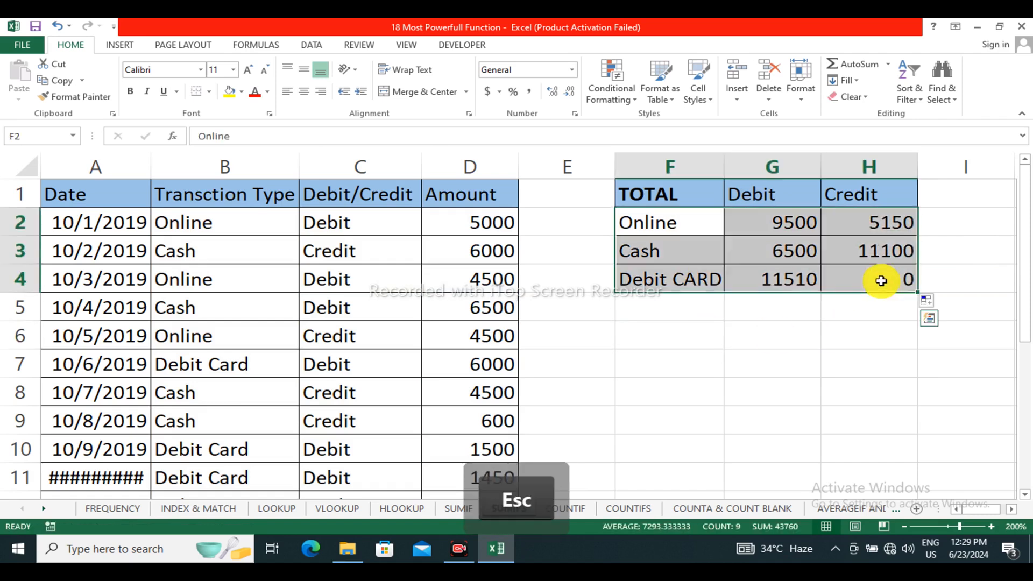
click(881, 280)
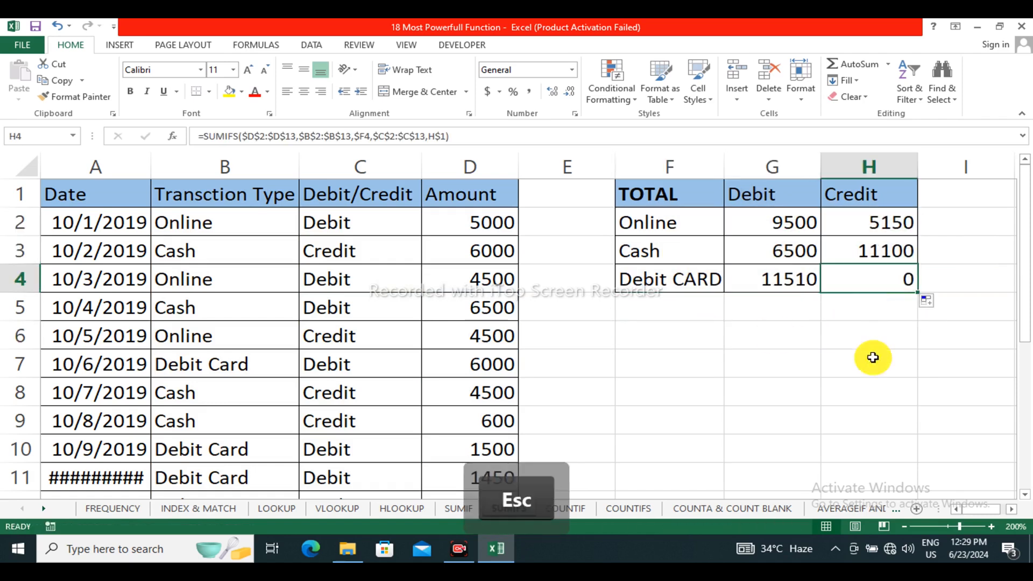
click(460, 558)
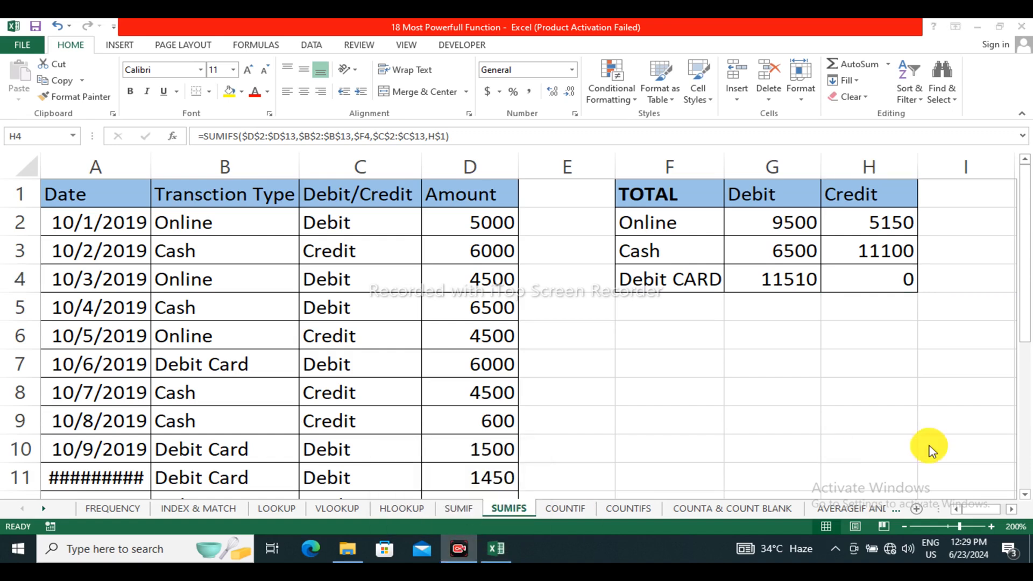
click(986, 510)
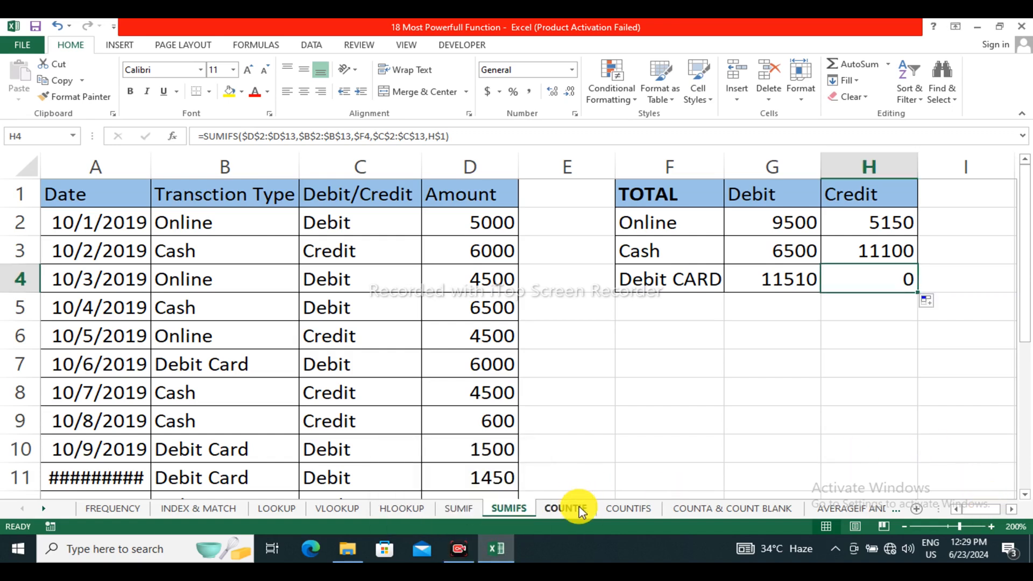
click(461, 512)
click(506, 509)
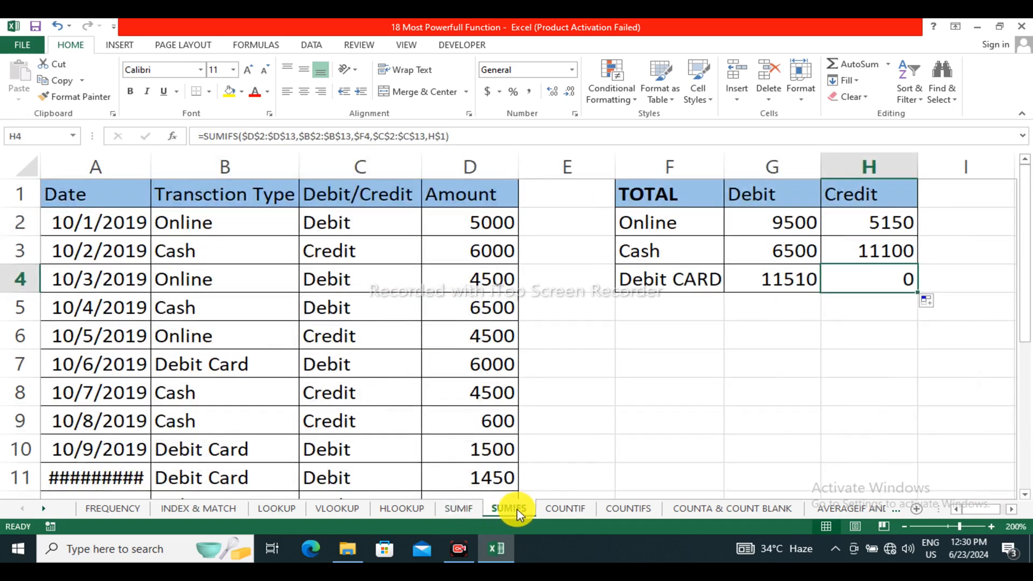
Step: Open the COUNTIF sheet and examine the existing COUNTIF formula and counts in G2:G4
click(564, 509)
drag(807, 222, 819, 302)
click(817, 246)
click(805, 224)
double_click(807, 222)
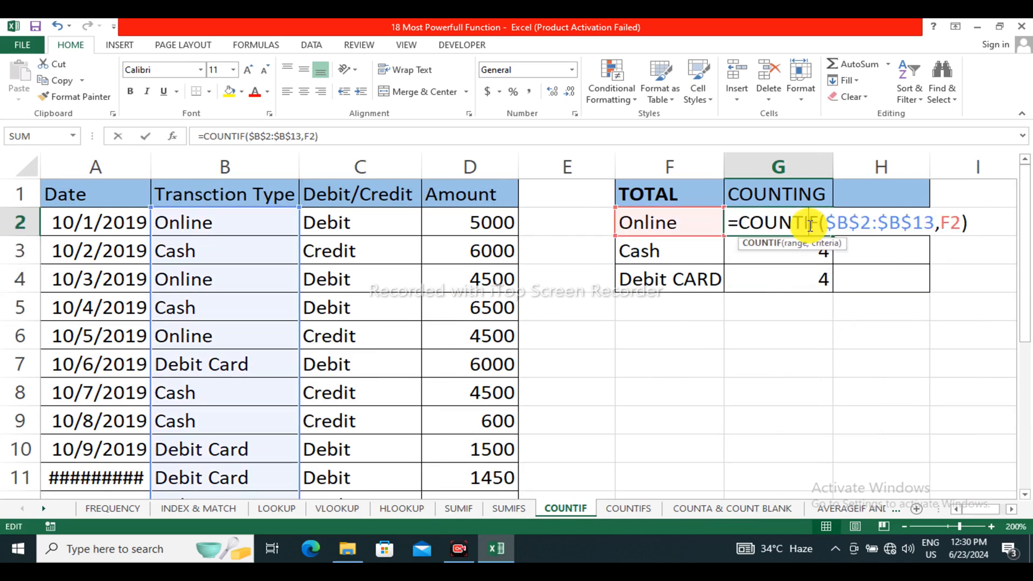
key(Escape)
click(822, 270)
drag(778, 203, 812, 283)
drag(793, 220, 803, 281)
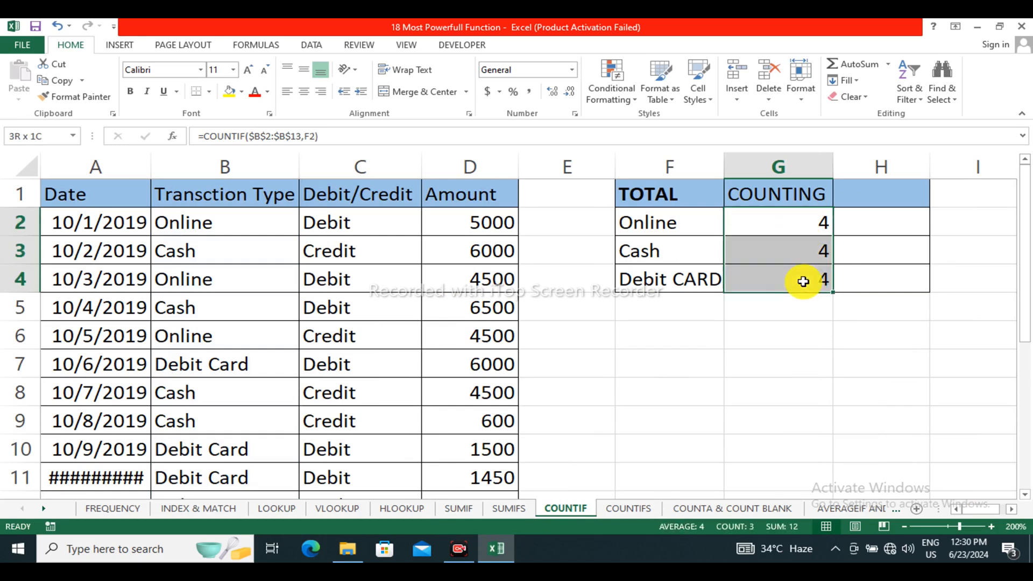
click(807, 237)
click(802, 200)
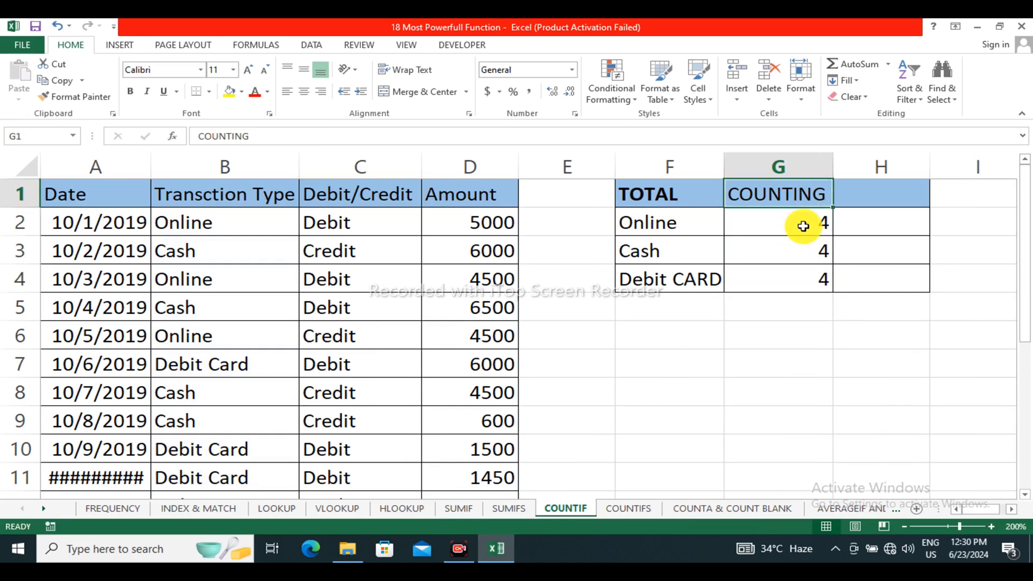
Step: Clear the existing COUNTIF formulas from G2:G4 in the COUNTING column
double_click(803, 225)
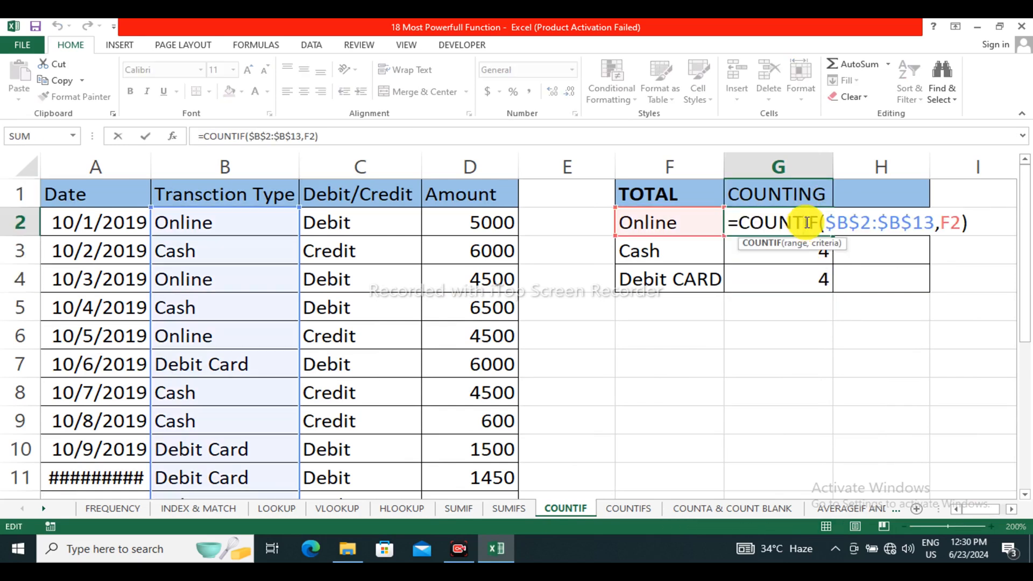
key(Escape)
drag(802, 224, 806, 269)
key(Delete)
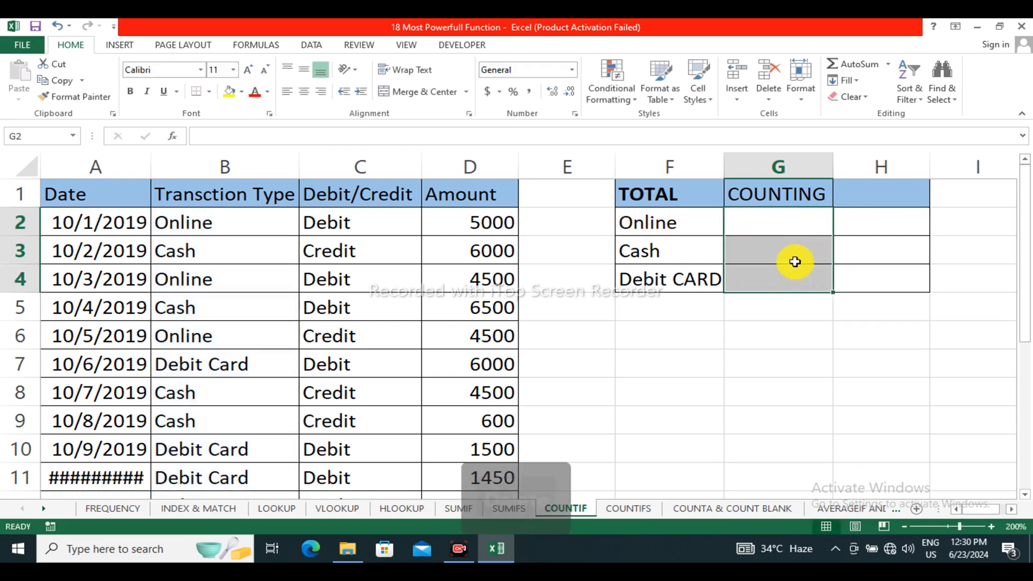
Step: Start a COUNTIF formula in G2 beside the Online label
click(767, 217)
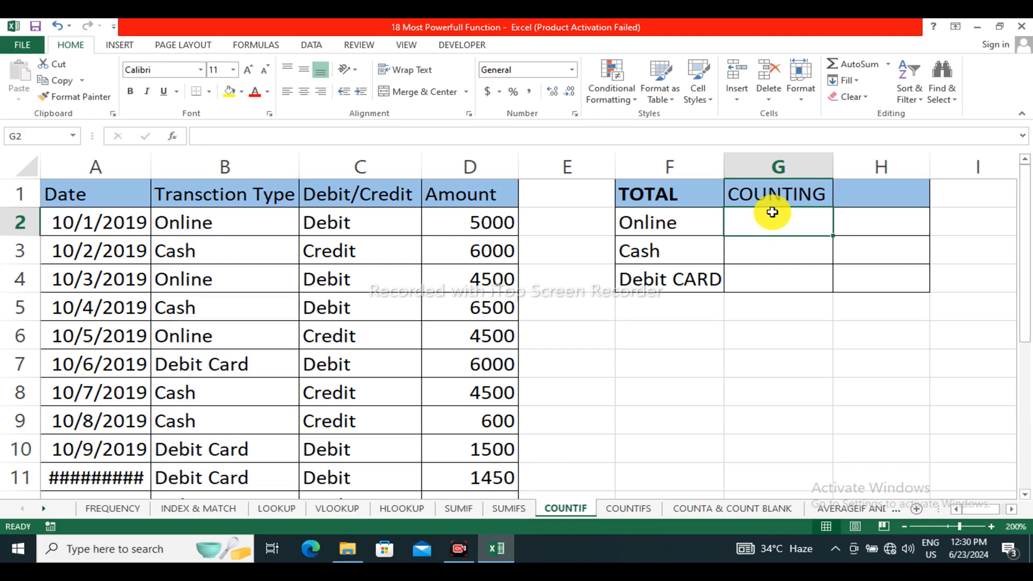
text(=couni)
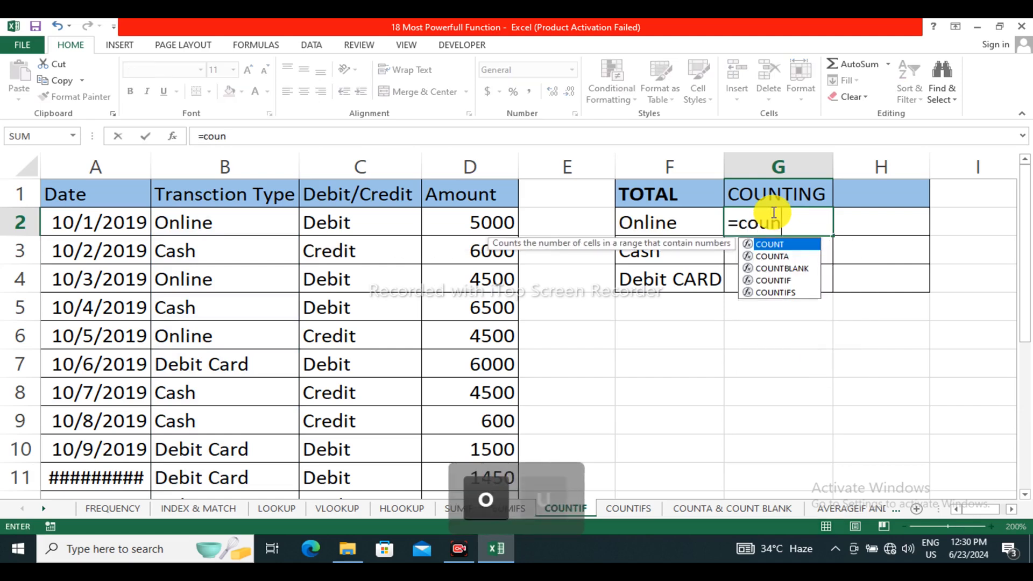
key(BackSpace)
key(BackSpace)
key(BackSpace)
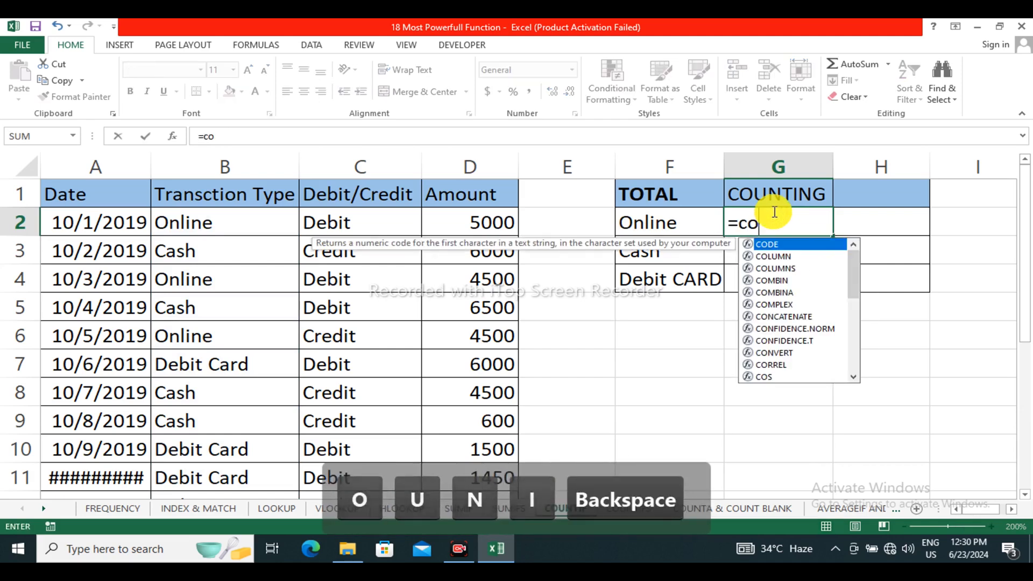
text(oun)
key(BackSpace)
key(BackSpace)
key(BackSpace)
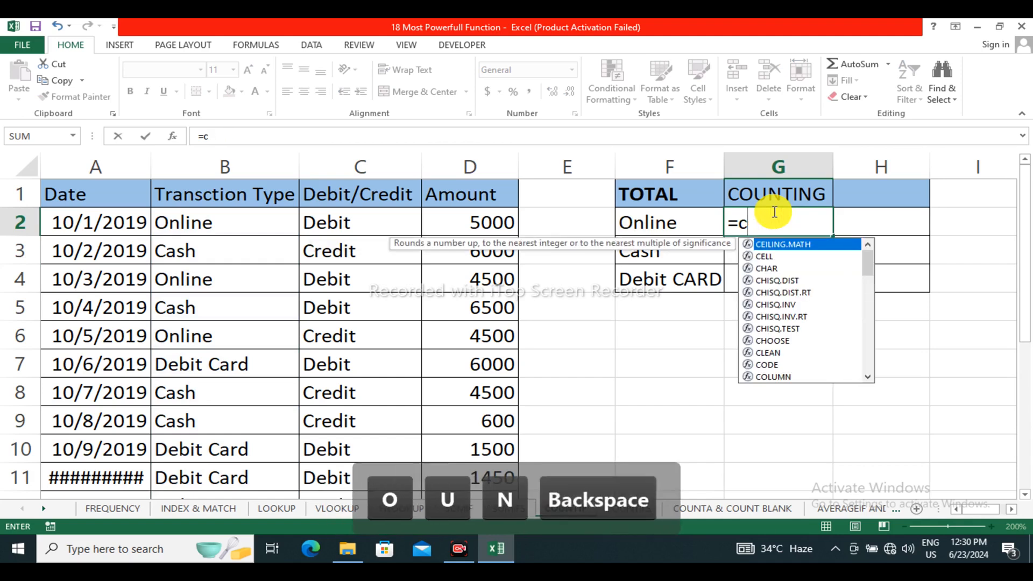
key(BackSpace)
text(oun)
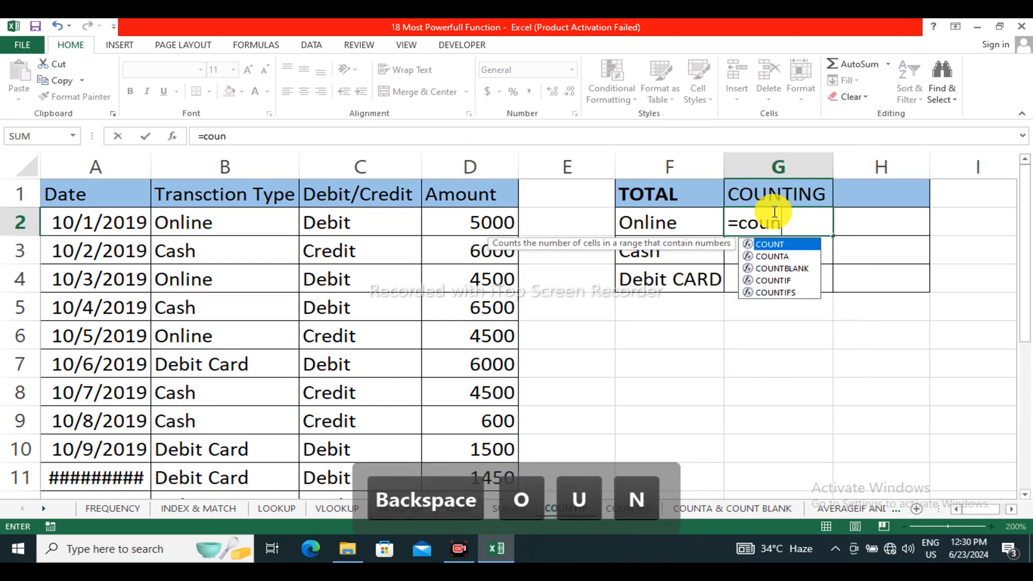
key(Down)
key(Tab)
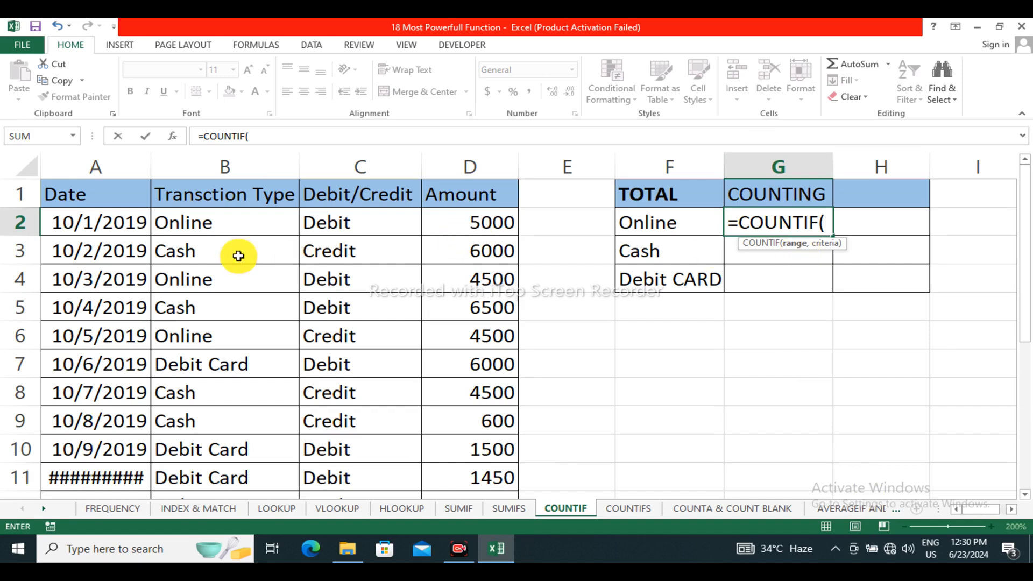
Step: Complete the COUNTIF formula in G2 with range B2:B13 and criterion F2
drag(212, 224, 262, 412)
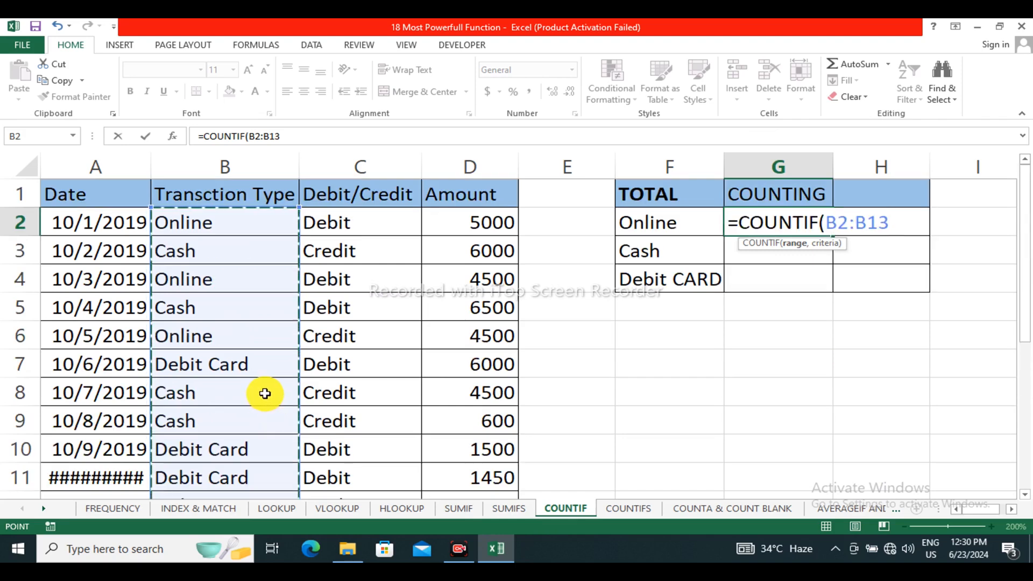
text(,)
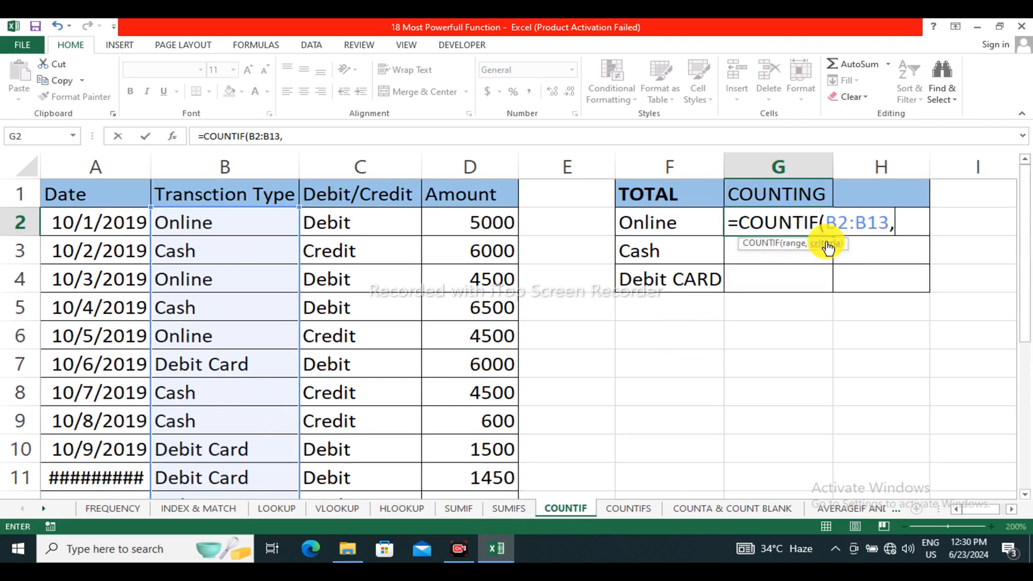
click(666, 221)
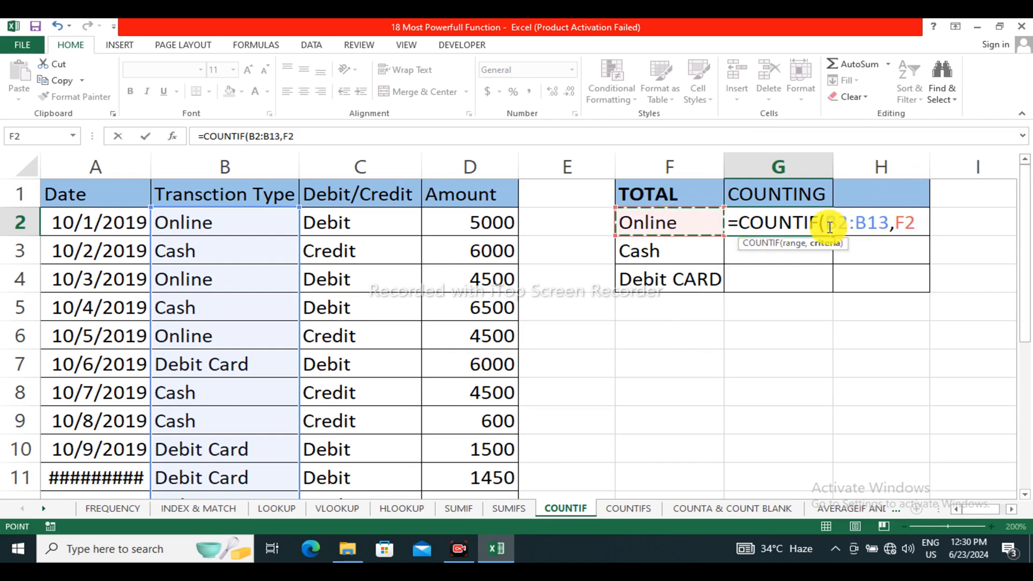
drag(825, 221, 918, 221)
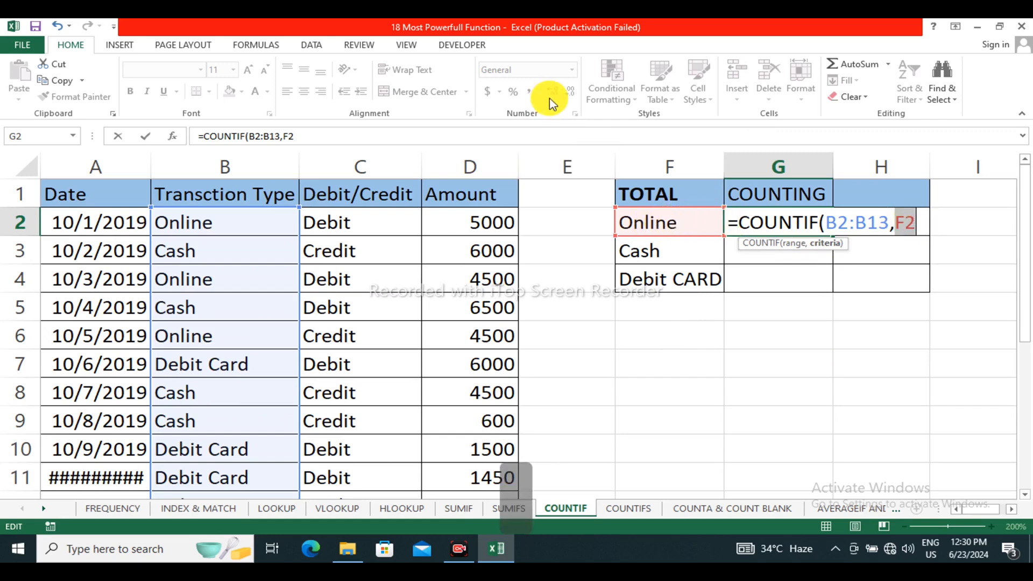
key(Return)
Step: Fill the COUNTIF formula from G2 down to G4 and review the count for each transaction type
click(803, 221)
drag(834, 237, 839, 288)
click(780, 250)
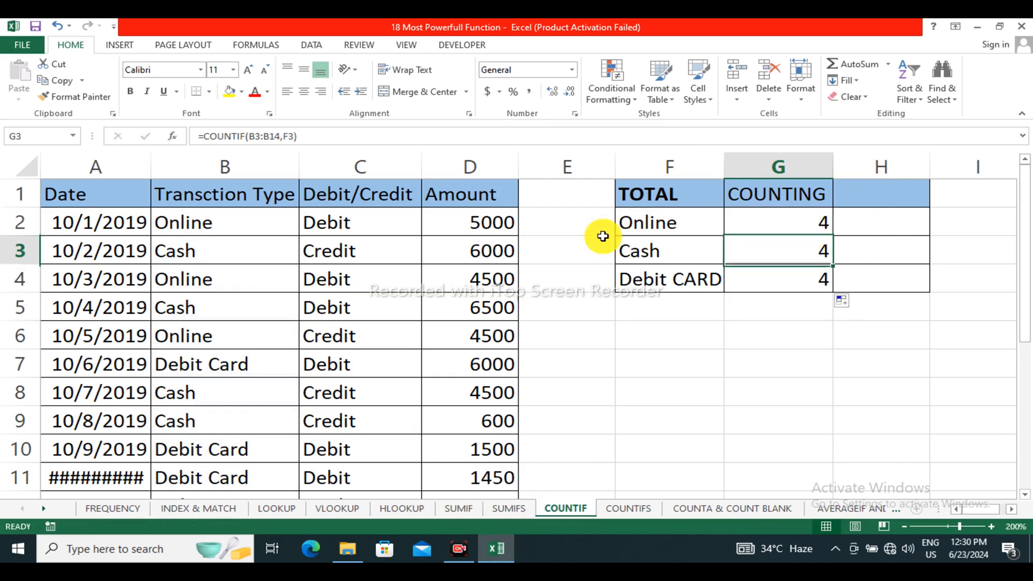
drag(655, 224, 738, 215)
drag(662, 242, 766, 251)
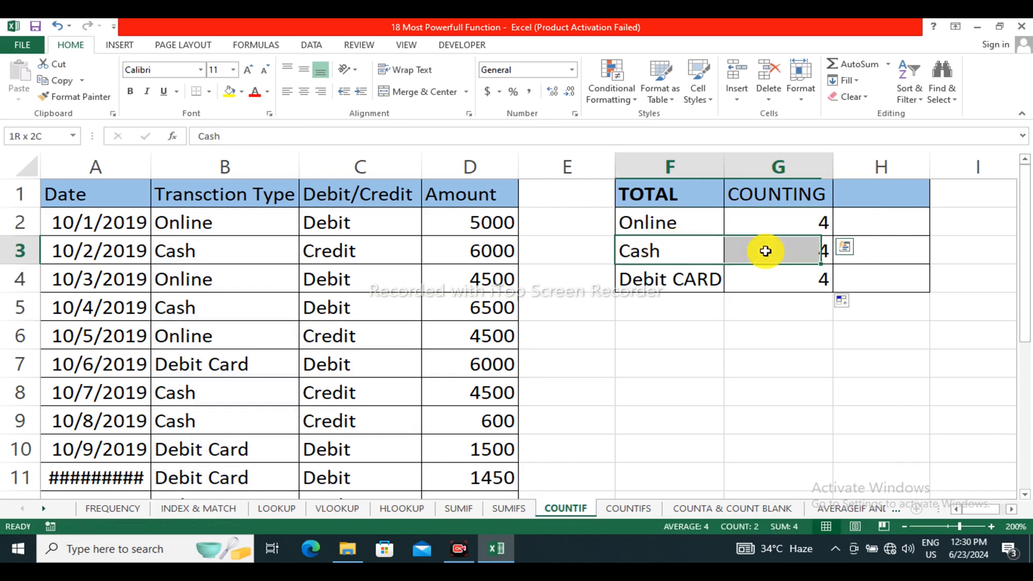
drag(666, 278, 784, 285)
click(784, 286)
drag(757, 235, 770, 298)
click(765, 267)
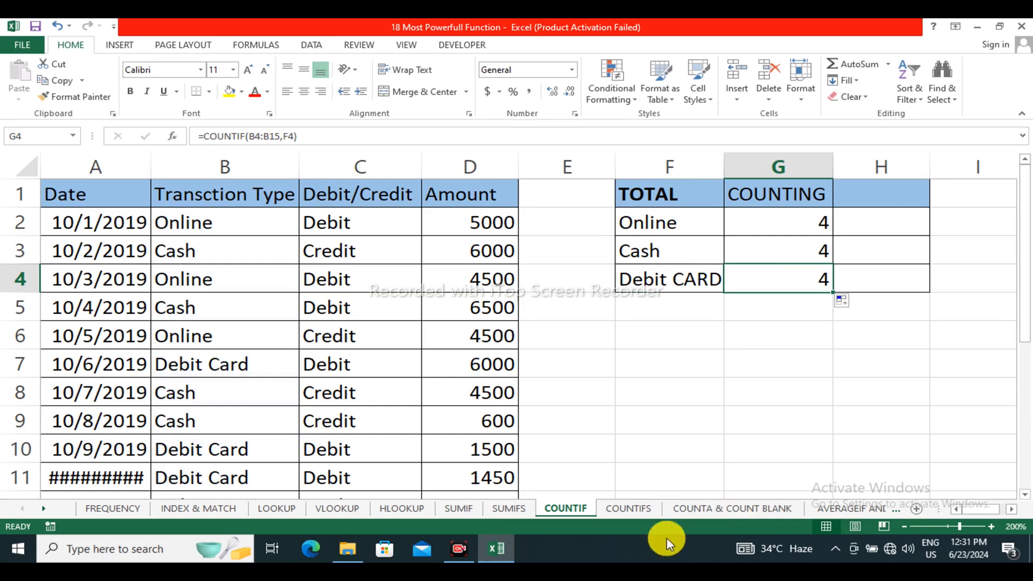
Step: Clear the existing COUNTIFS formulas from G2:H4 on the COUNTIFS sheet
click(628, 509)
drag(797, 232, 905, 290)
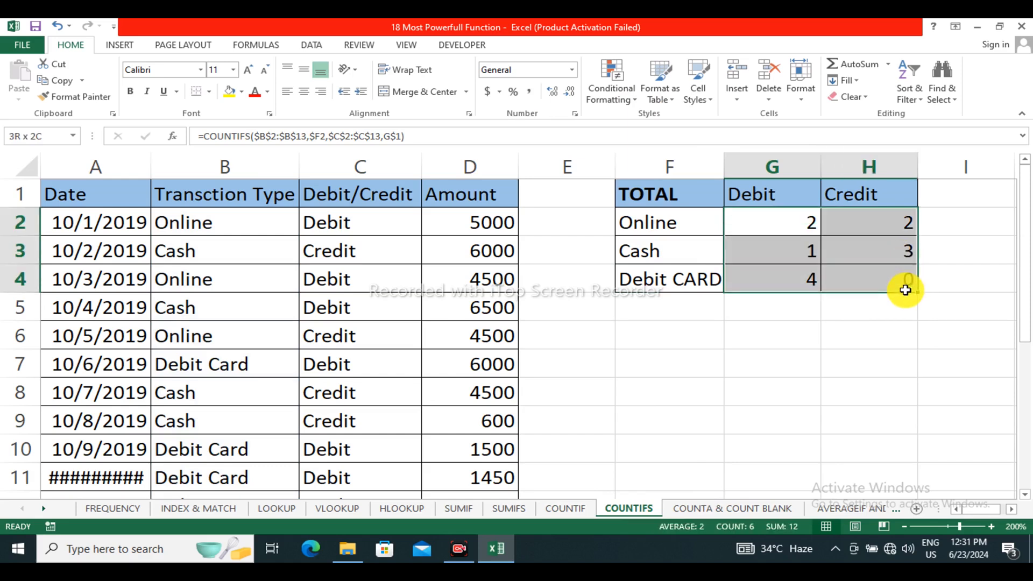
drag(745, 228, 865, 278)
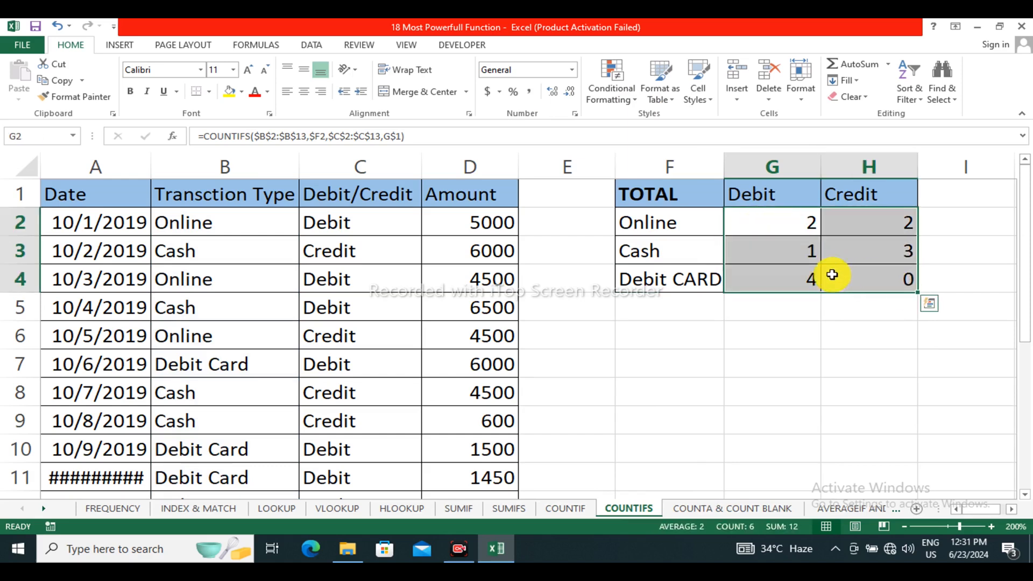
key(Delete)
click(779, 243)
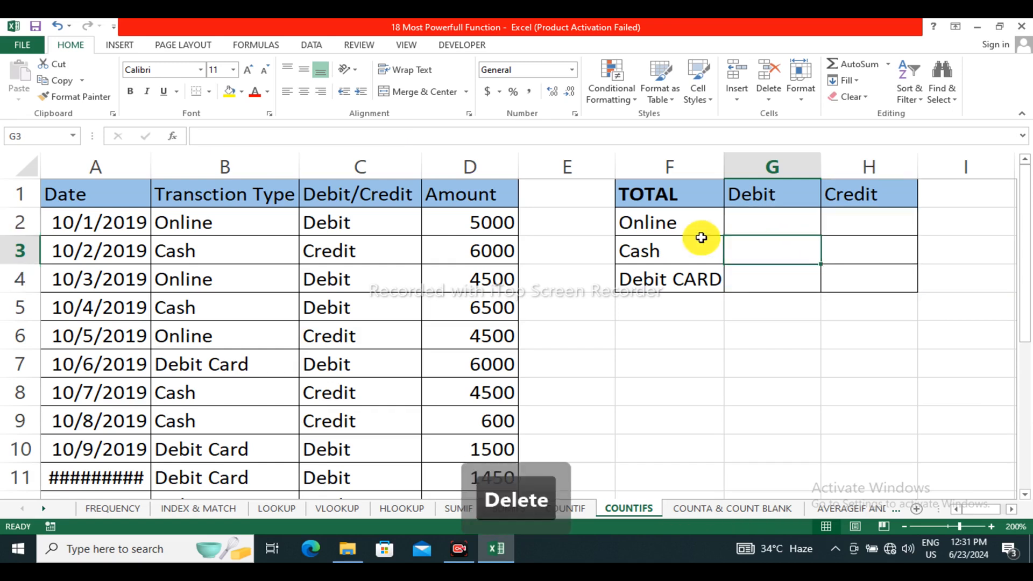
Step: Examine how each transaction type in F2:F4 pairs with the Debit and Credit headings in the summary table
click(669, 225)
click(777, 188)
click(764, 226)
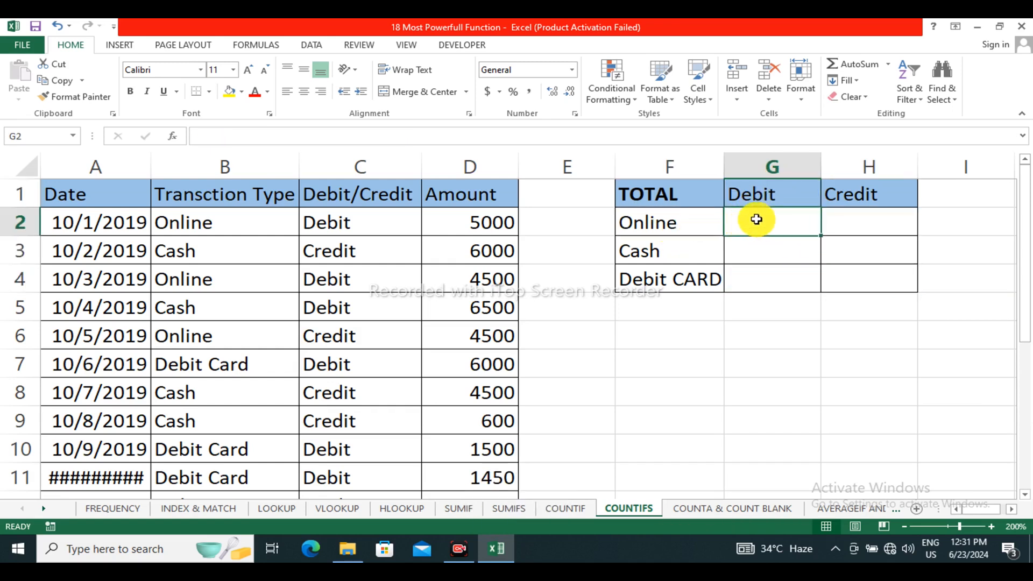
click(655, 224)
click(864, 204)
click(850, 225)
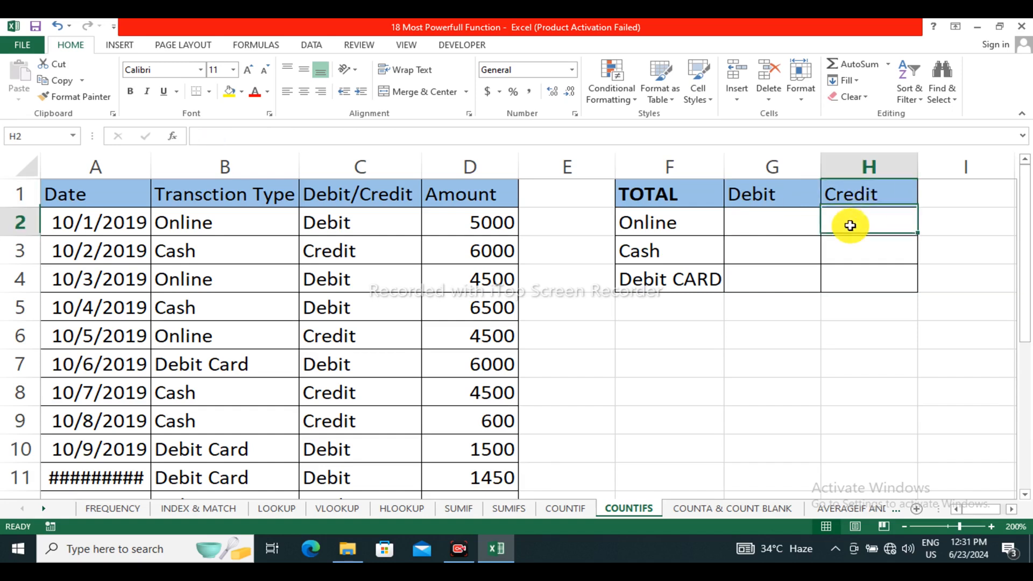
click(670, 249)
click(763, 186)
click(762, 243)
click(673, 256)
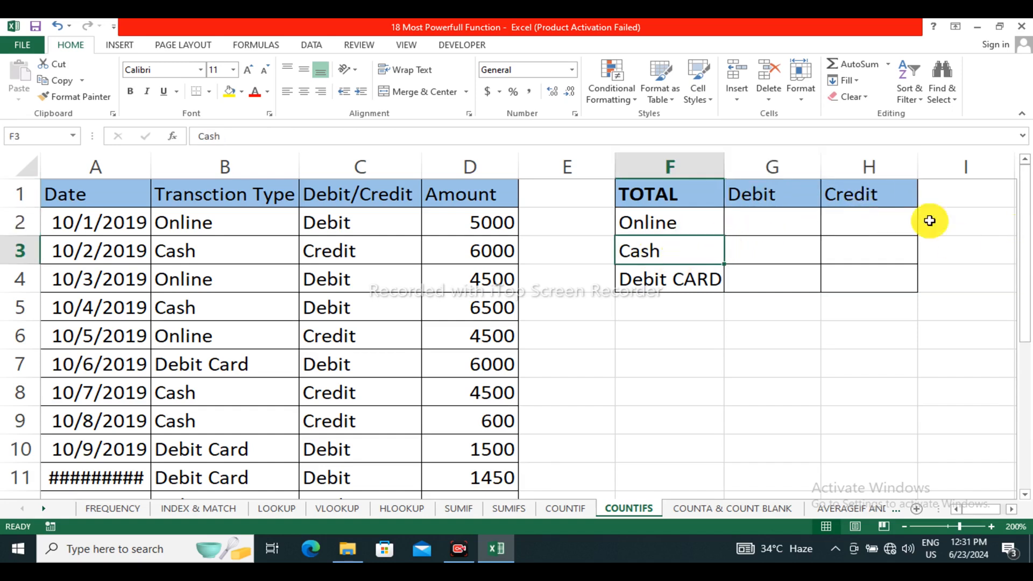
click(869, 205)
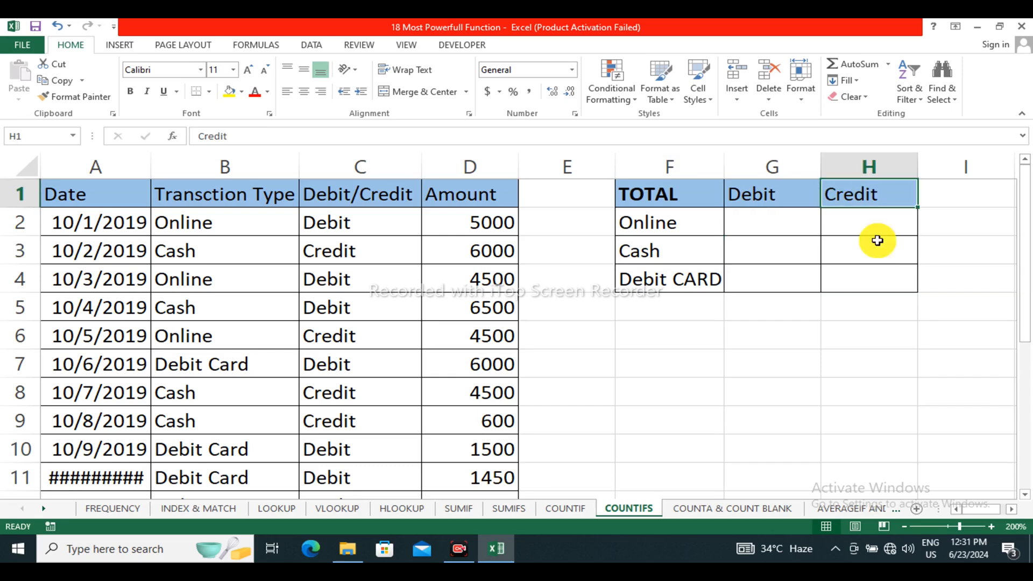
click(693, 277)
click(793, 200)
click(687, 277)
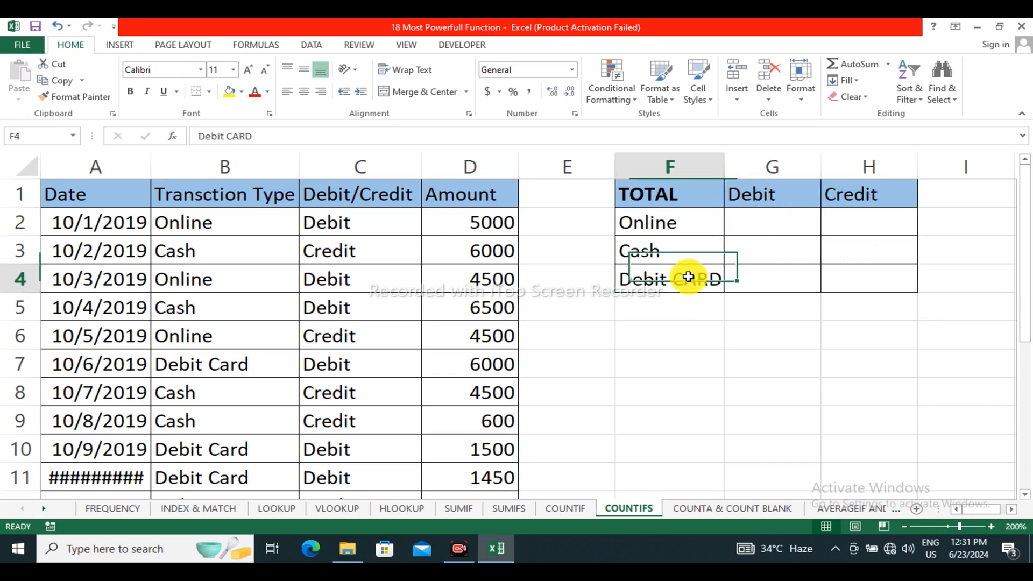
click(869, 195)
click(846, 266)
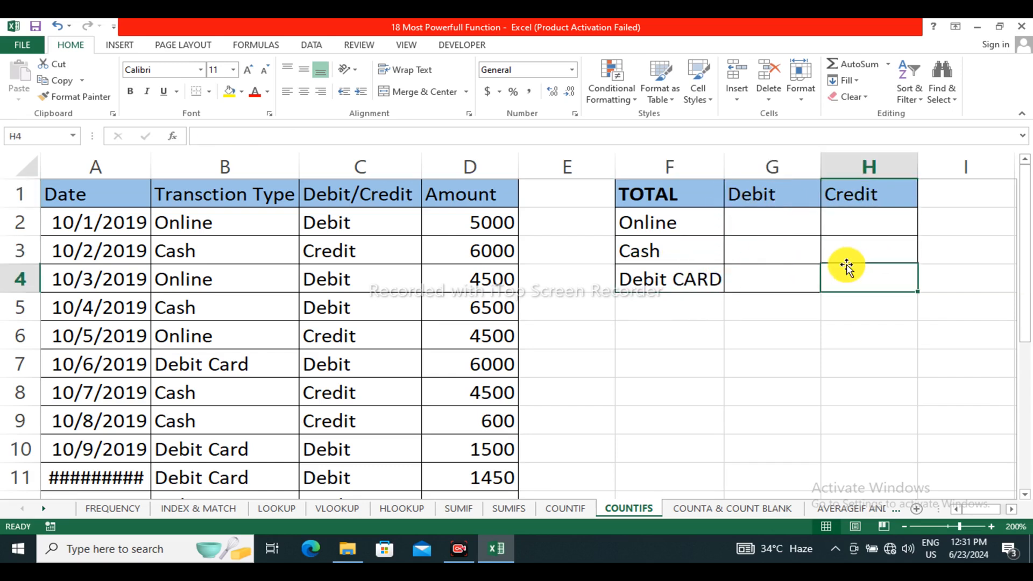
Step: Start a COUNTIFS formula in G2 with B2:B13 as the first criteria range
click(812, 230)
text(=c)
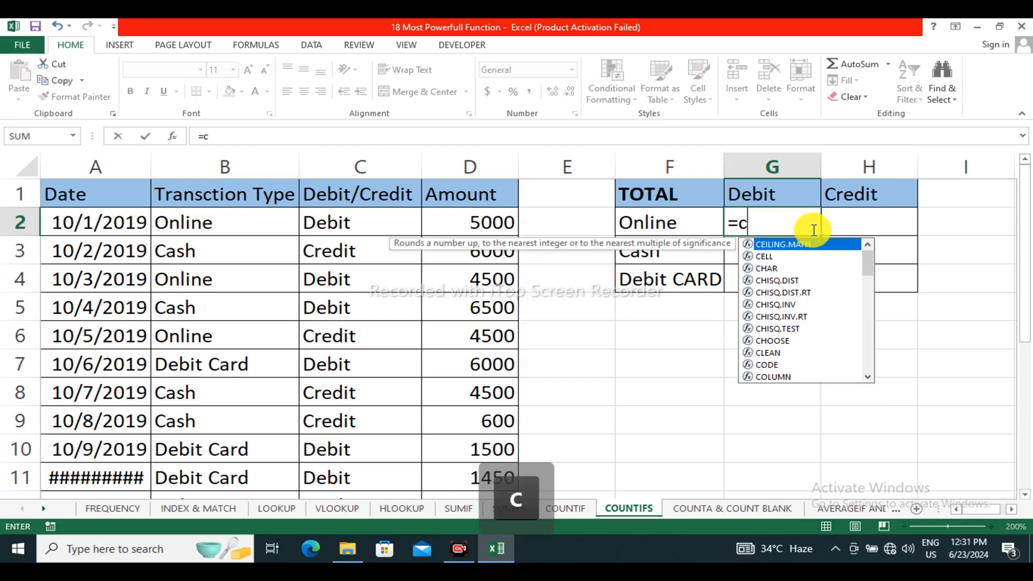
text(ountif)
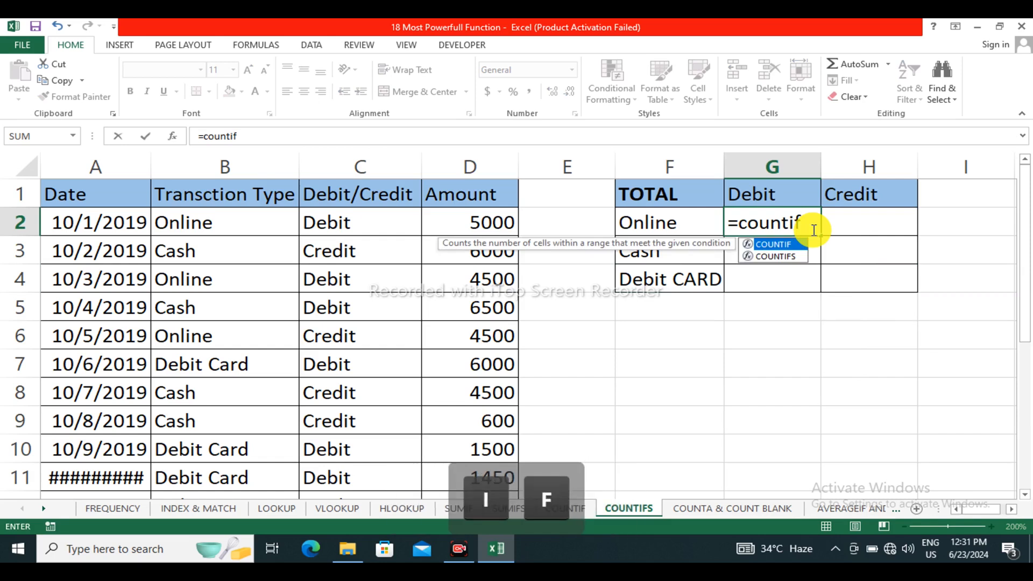
text(s)
key(Tab)
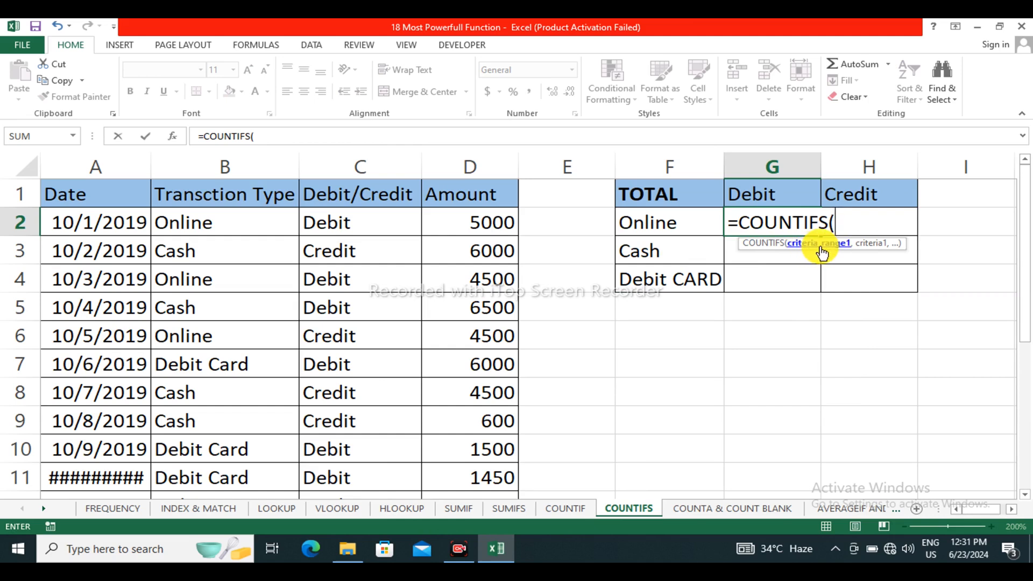
drag(189, 226, 215, 396)
scroll(602, 342, up, 2)
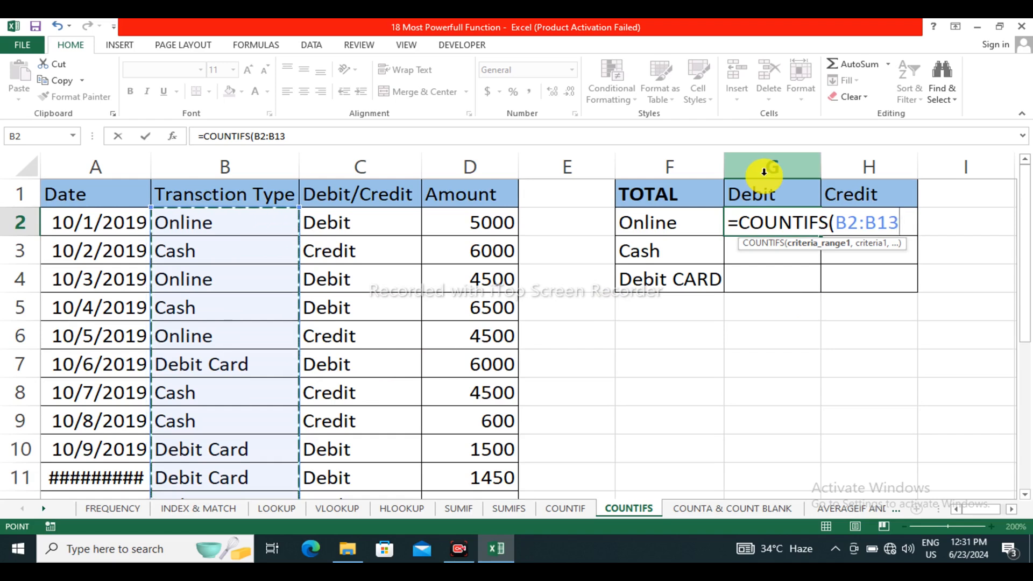
Step: Complete the COUNTIFS formula in G2 with criterion F2, second range C2:C13 and criterion G1, and fill it down to G4
text(,)
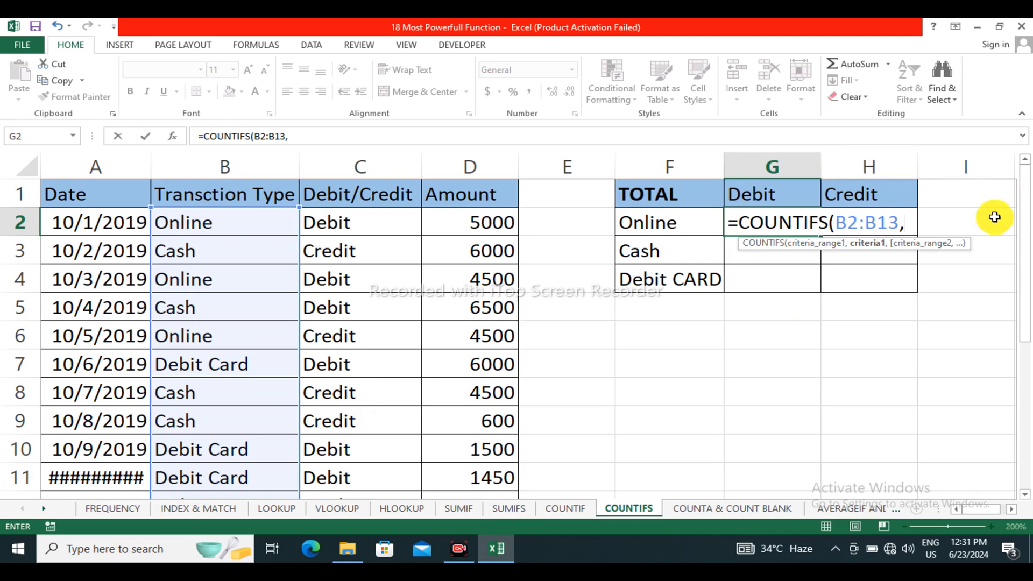
click(655, 224)
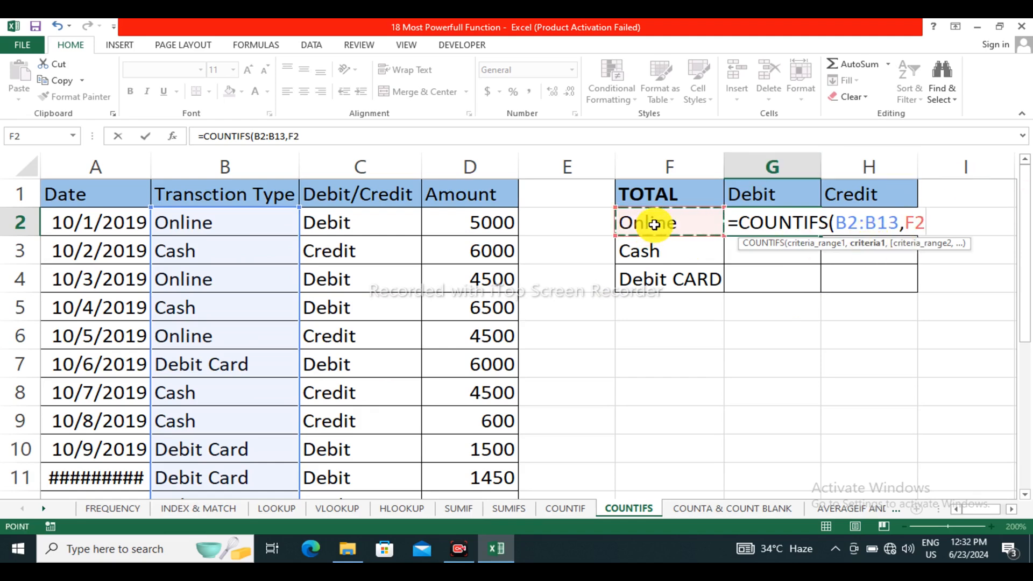
text(,)
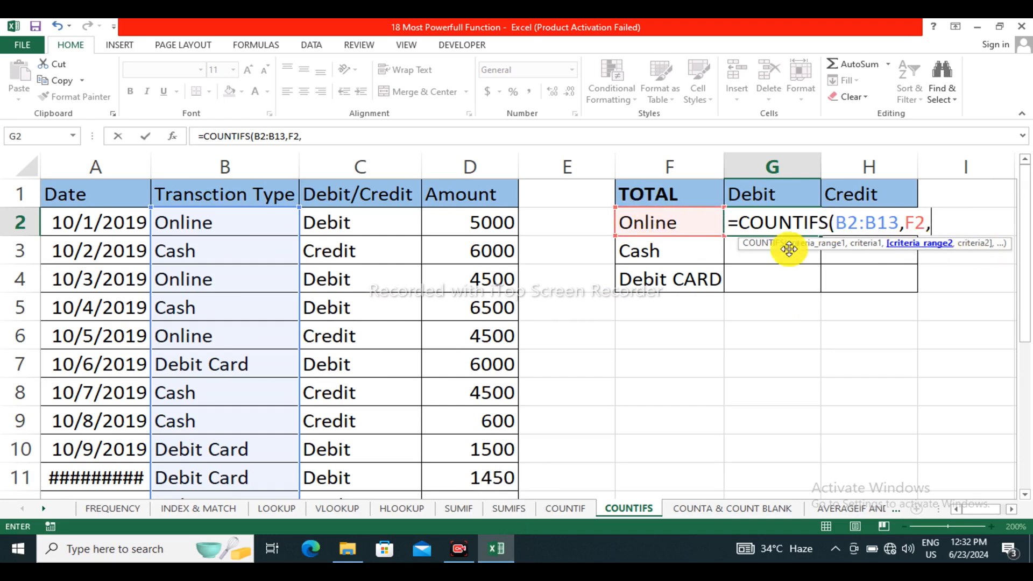
drag(360, 225, 353, 415)
scroll(439, 377, up, 2)
text(,)
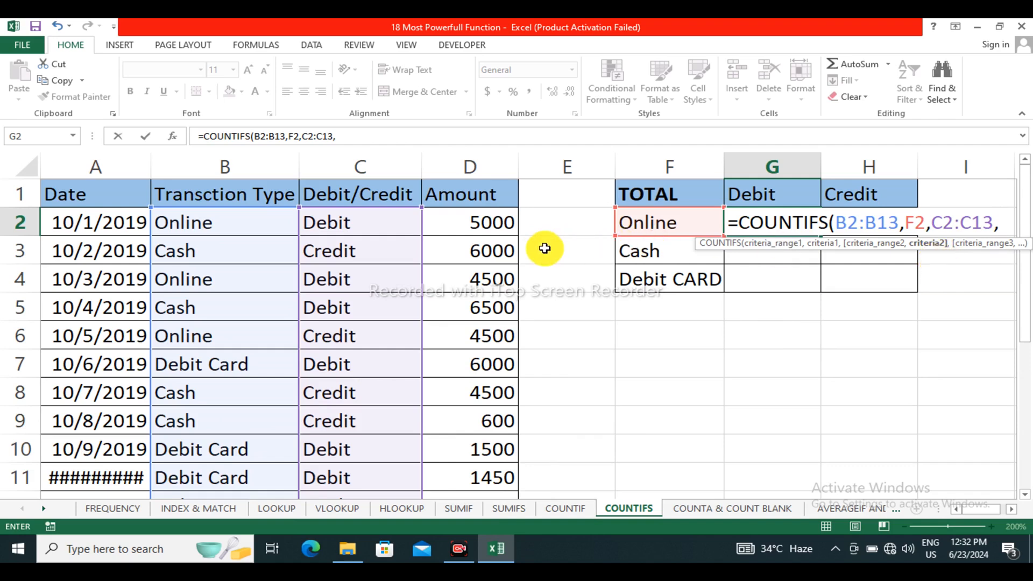
click(751, 202)
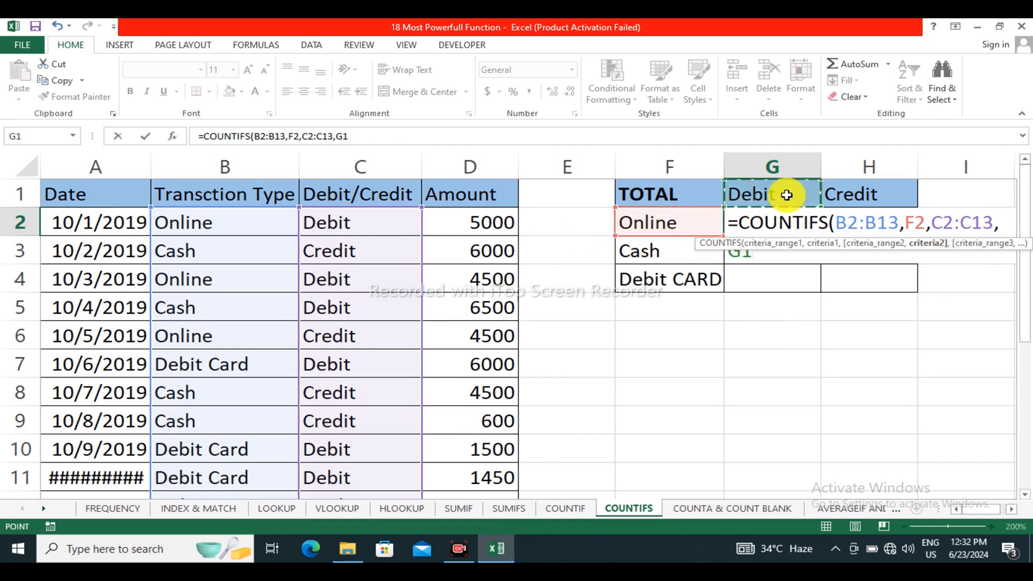
key(Return)
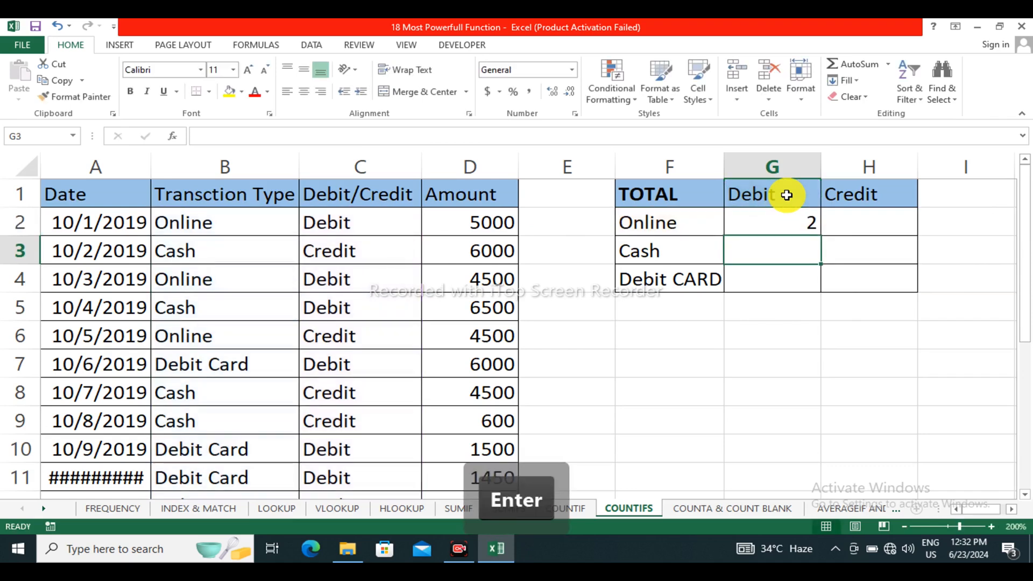
click(787, 225)
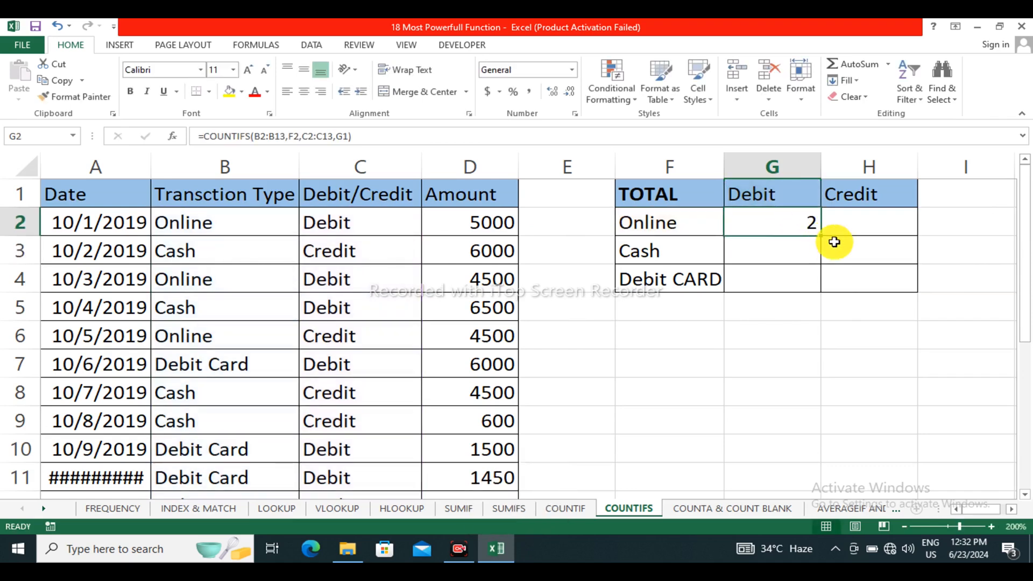
drag(821, 236, 823, 289)
Step: Make both criteria ranges in G2's COUNTIFS formula absolute, as $B$2:$B$13 and $C$2:$C$13
double_click(803, 220)
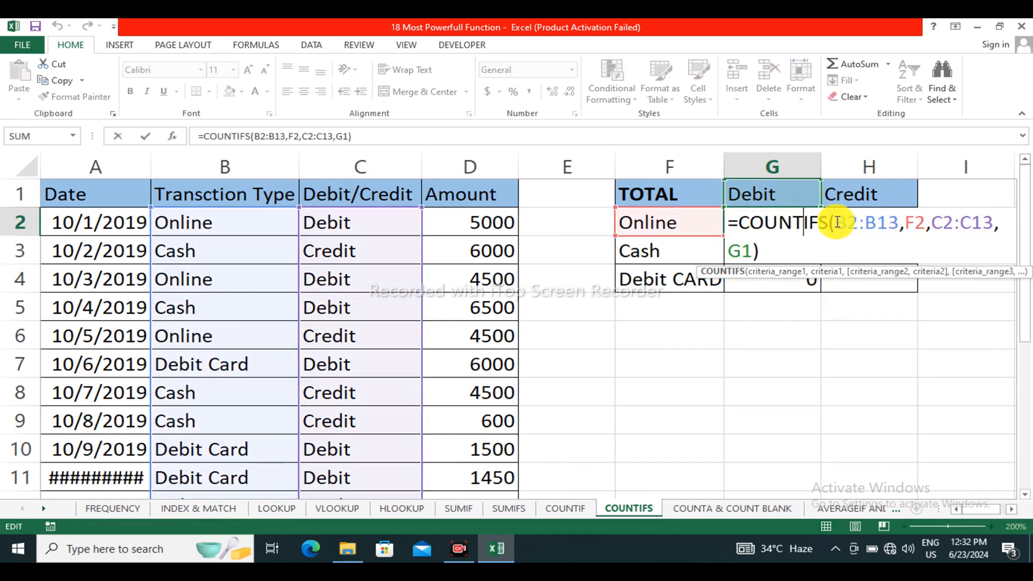
drag(838, 221, 894, 233)
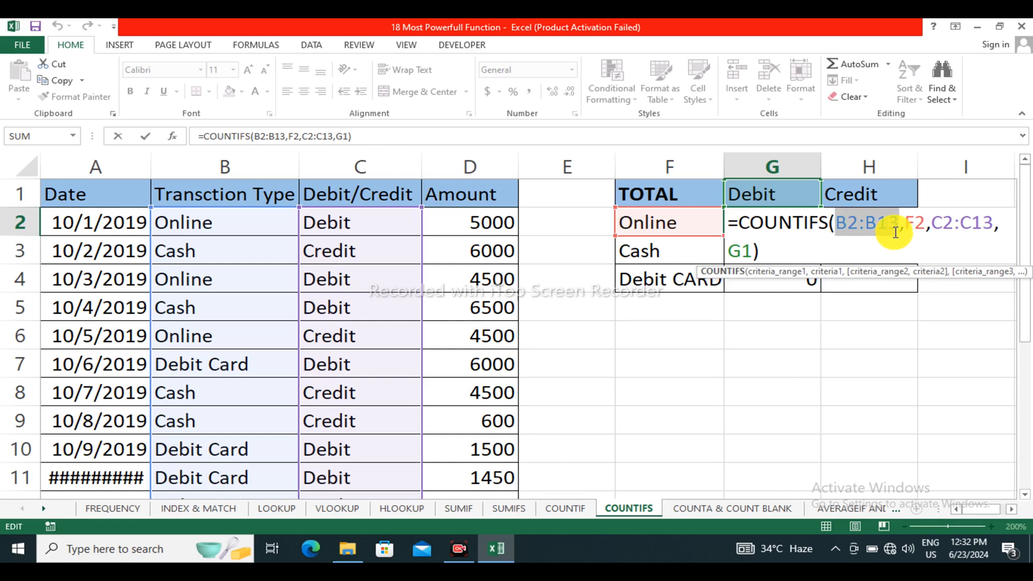
key(F4)
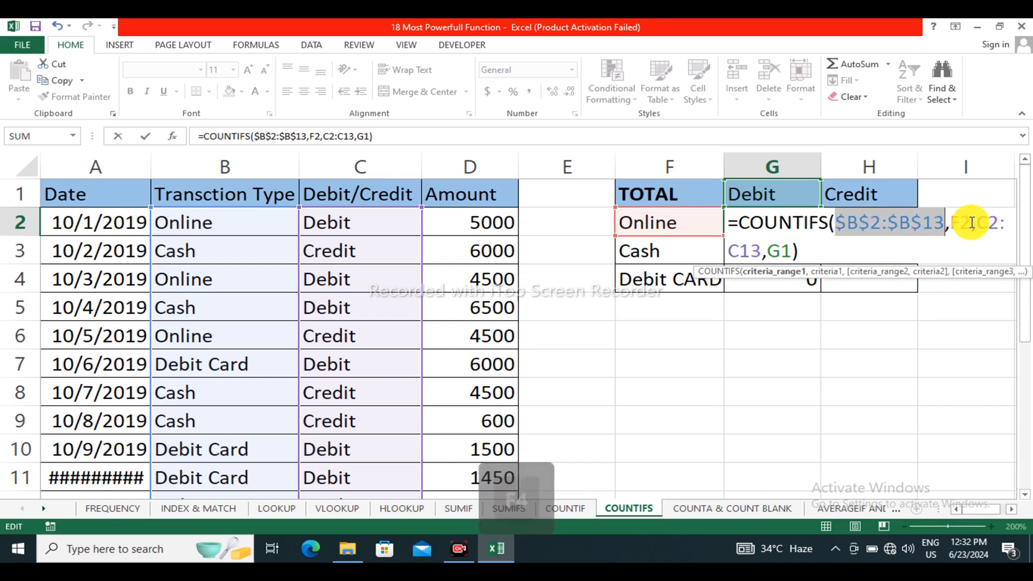
drag(978, 222, 761, 257)
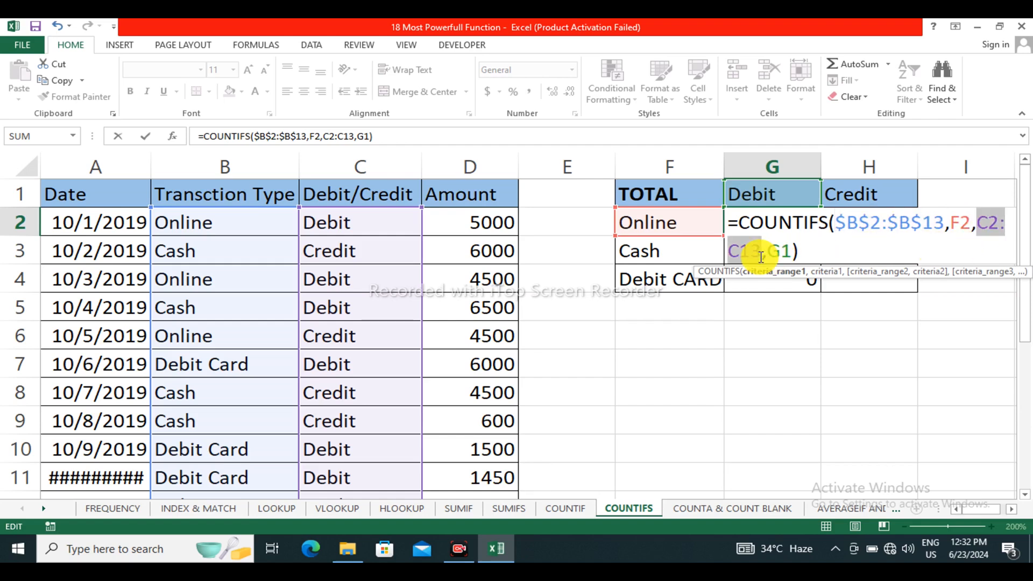
key(F4)
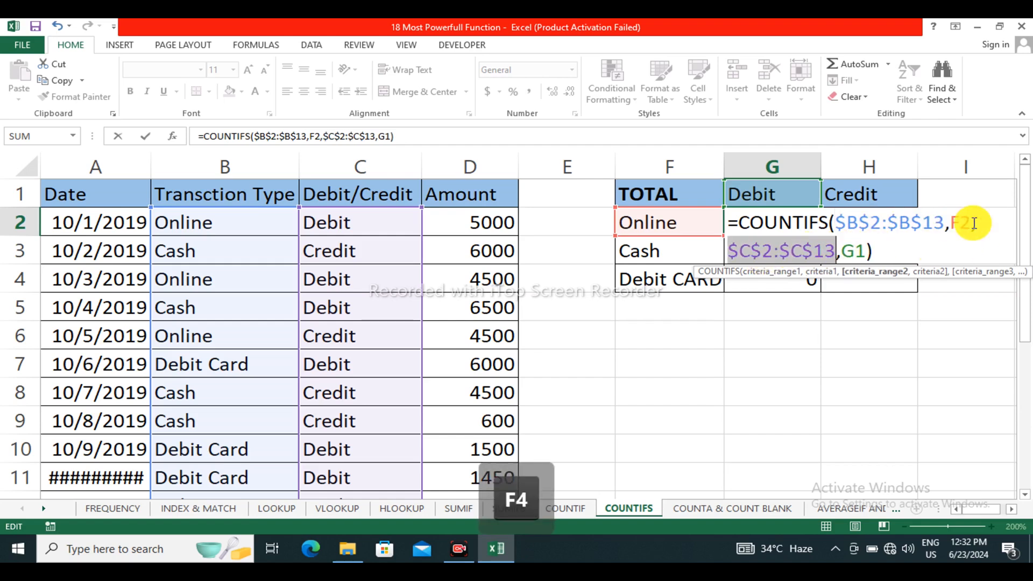
Step: Change the criteria in G2's formula to the mixed references $F2 and G$1 and commit the formula
click(953, 226)
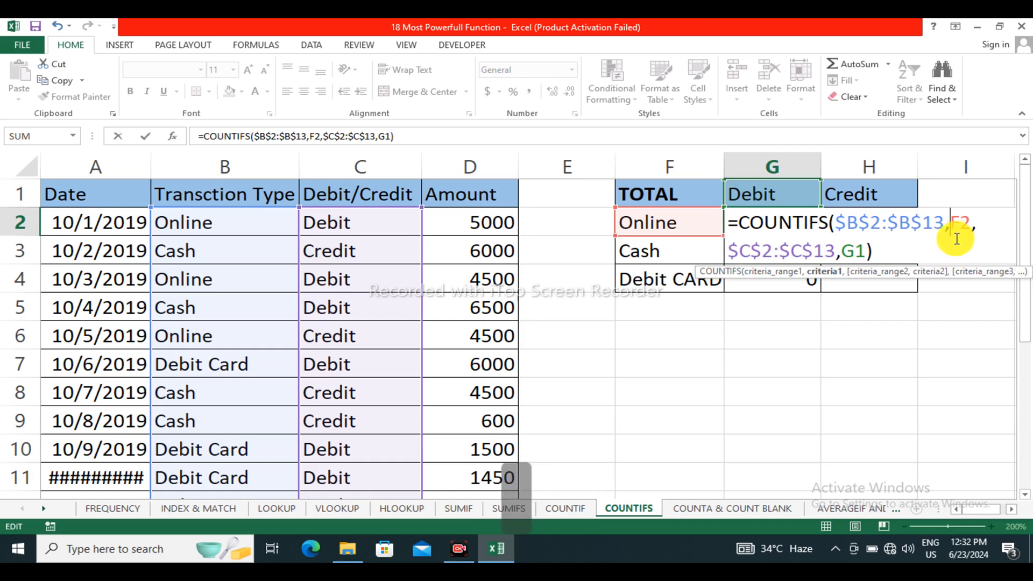
text($)
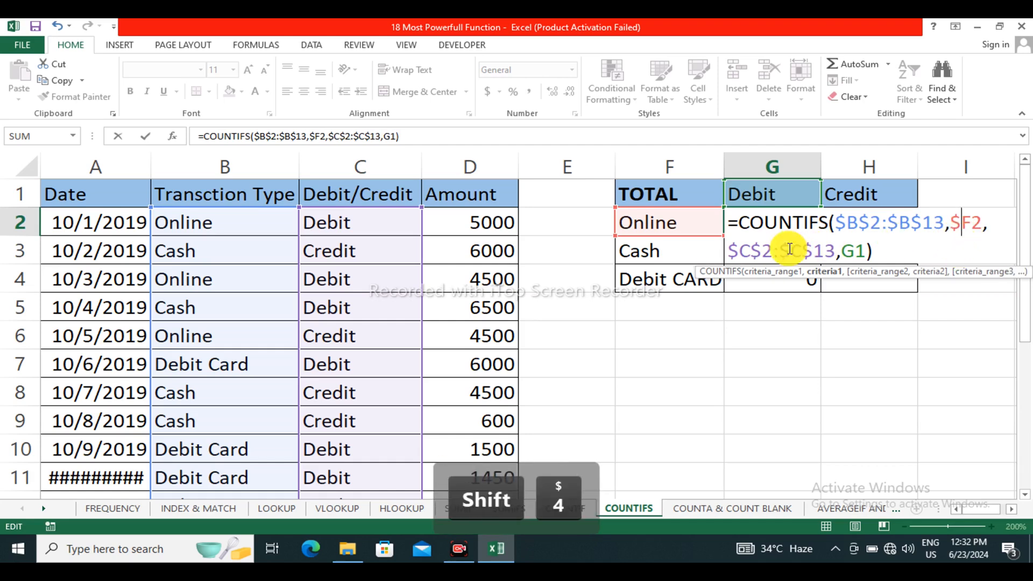
click(855, 250)
key(shift)
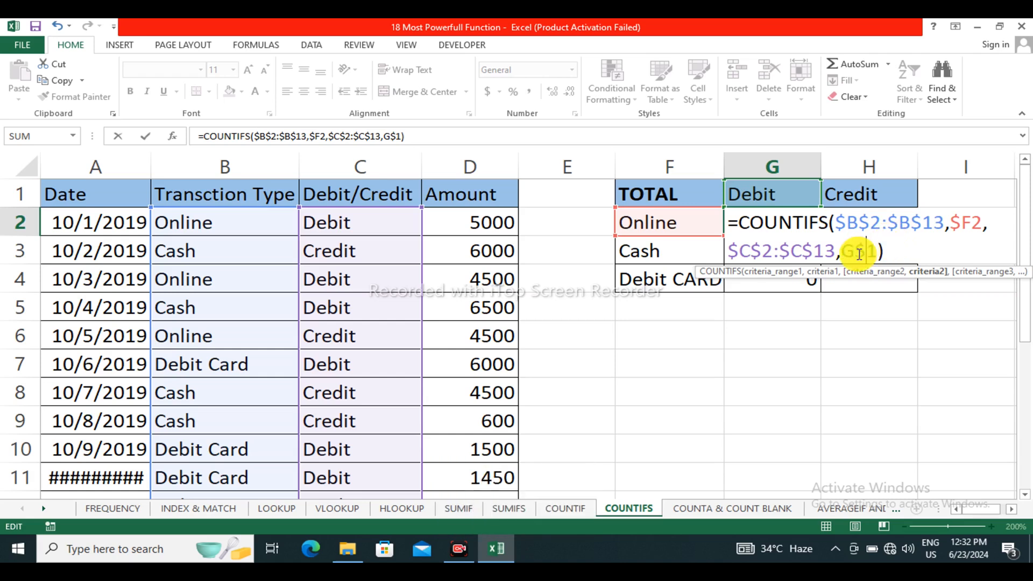
key(Return)
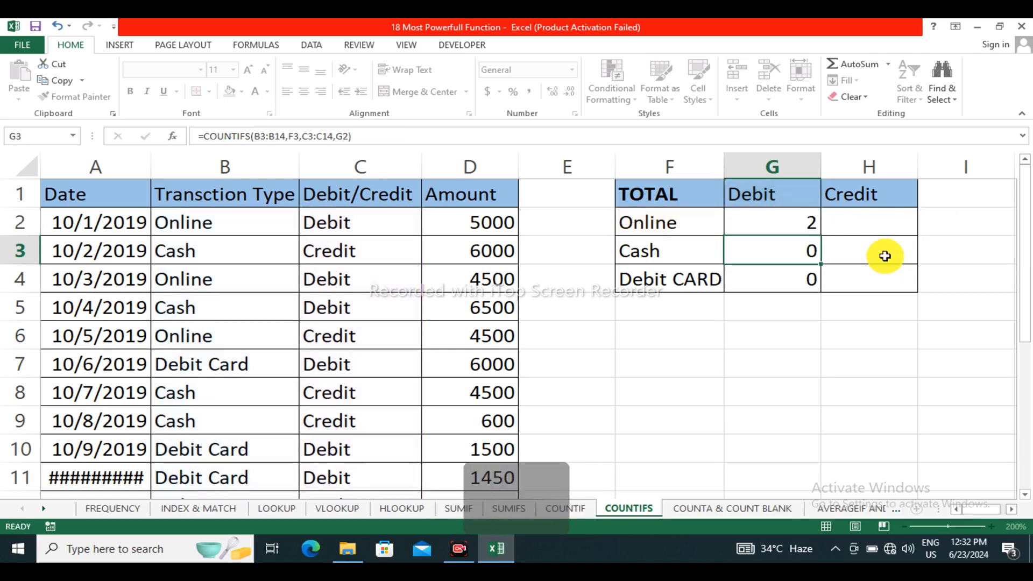
Step: Fill the COUNTIFS formula from G2 down to G4 and across into the Credit column through H4
click(800, 226)
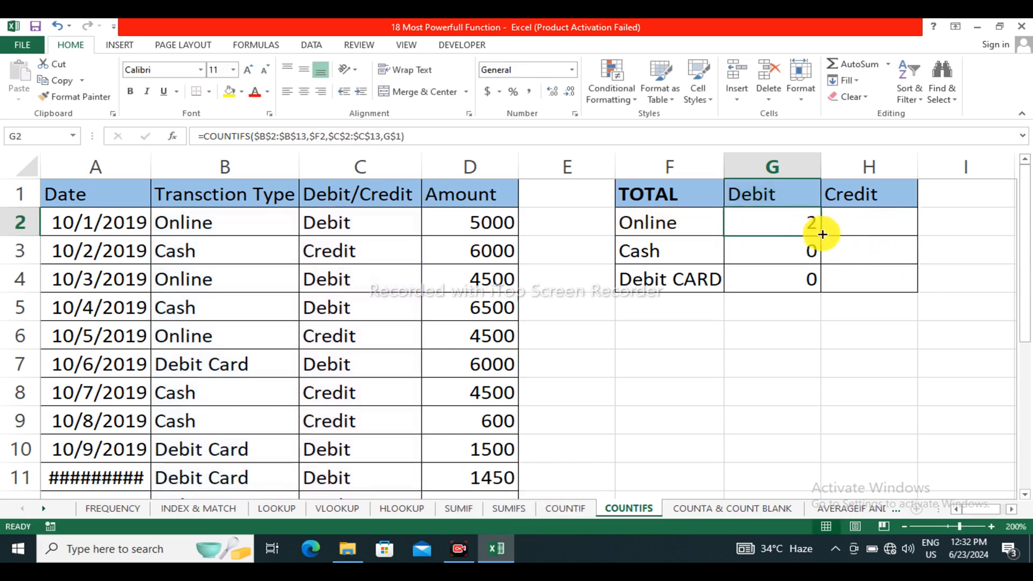
drag(819, 236, 826, 285)
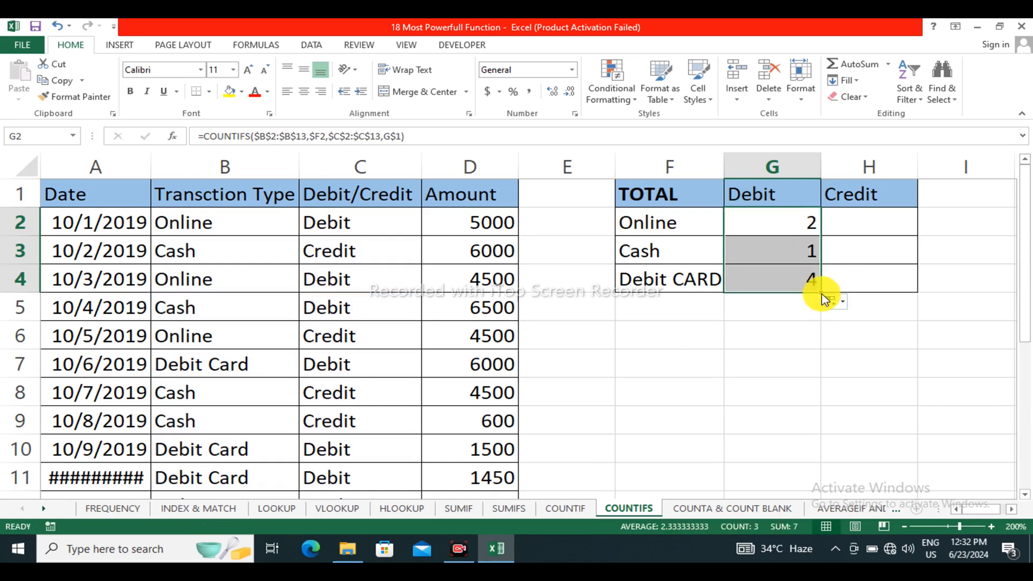
drag(820, 293, 887, 296)
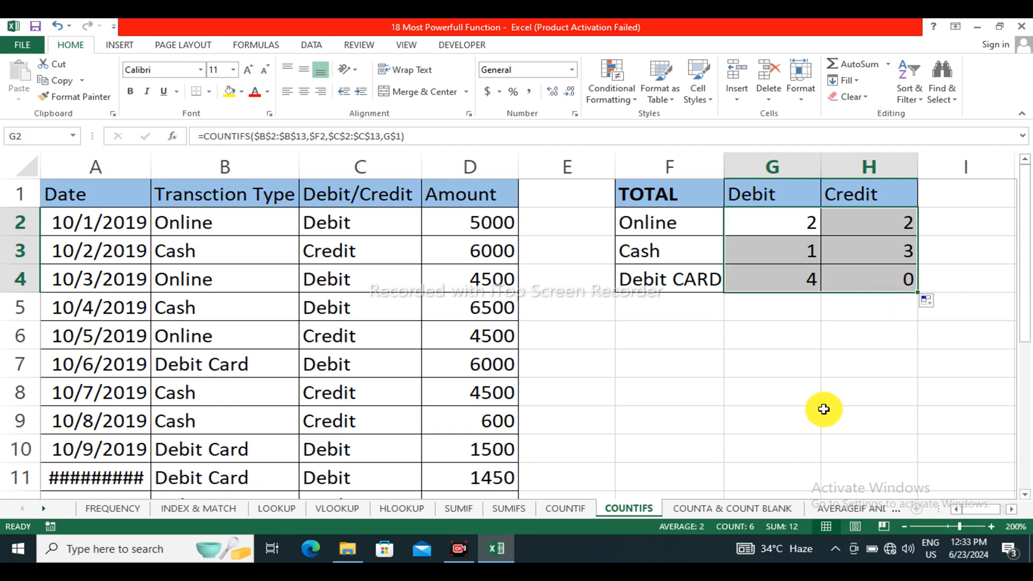
Step: Clear the existing booked, pending, male and female counts in X3:X7 on the COUNTA & COUNT BLANK sheet
click(721, 506)
click(469, 250)
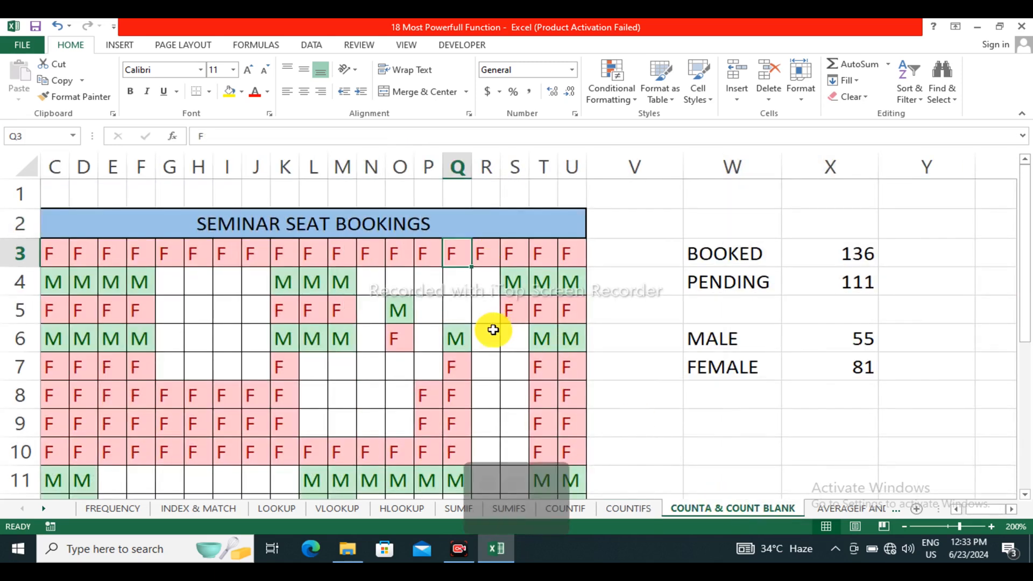
ctrl+scroll(491, 327, down, 1)
drag(977, 250, 990, 343)
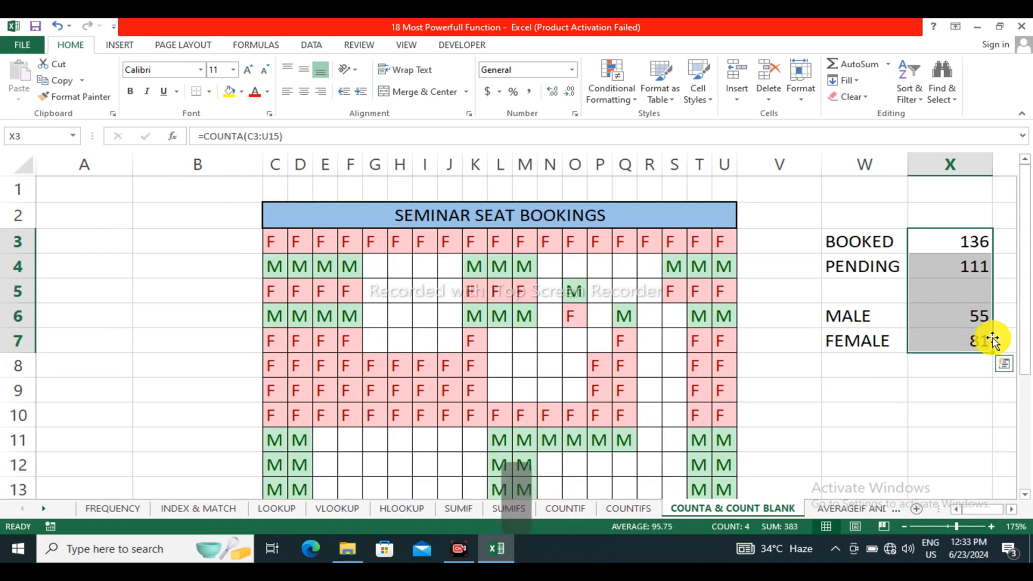
key(Delete)
click(922, 339)
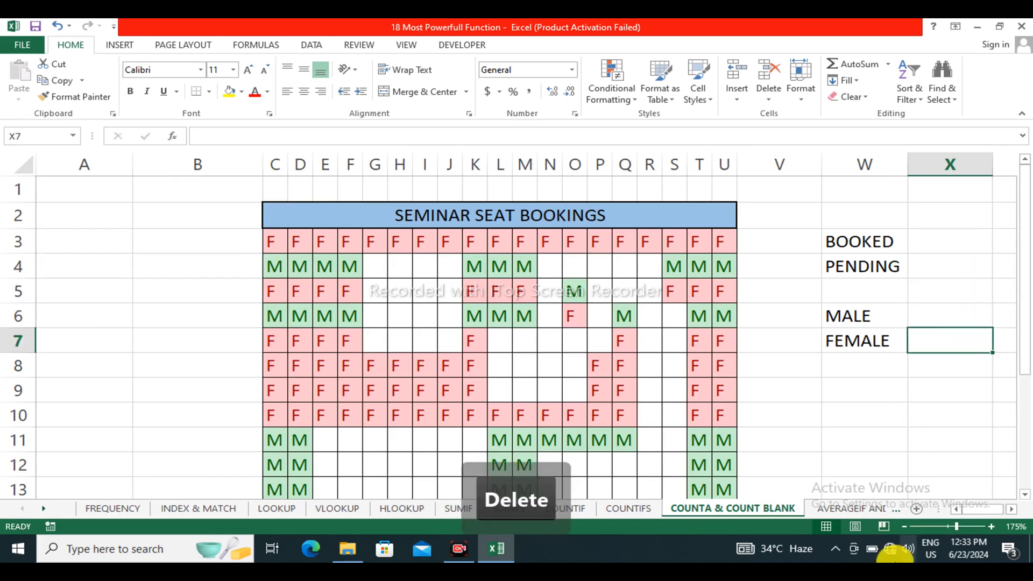
click(471, 550)
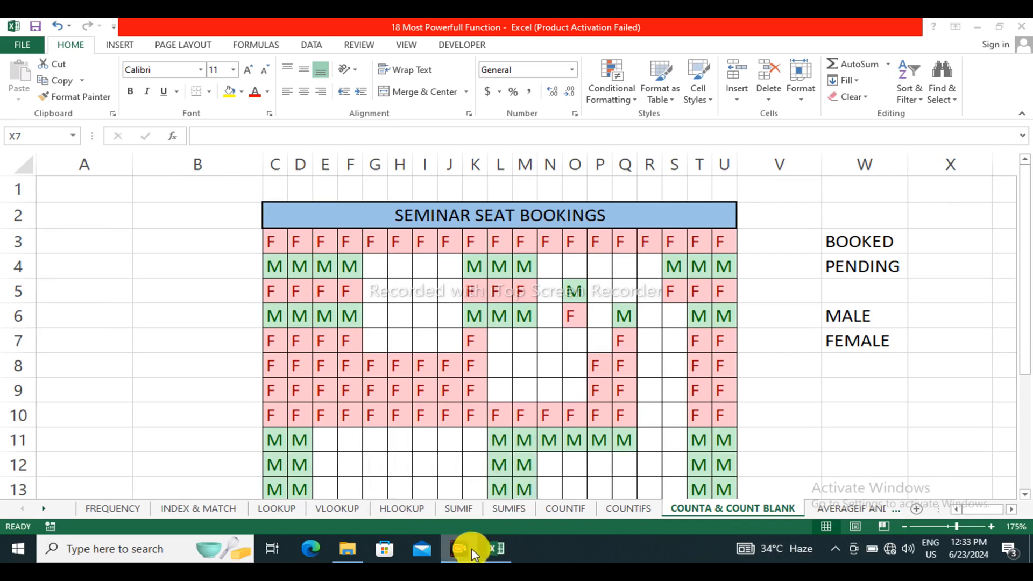
click(471, 548)
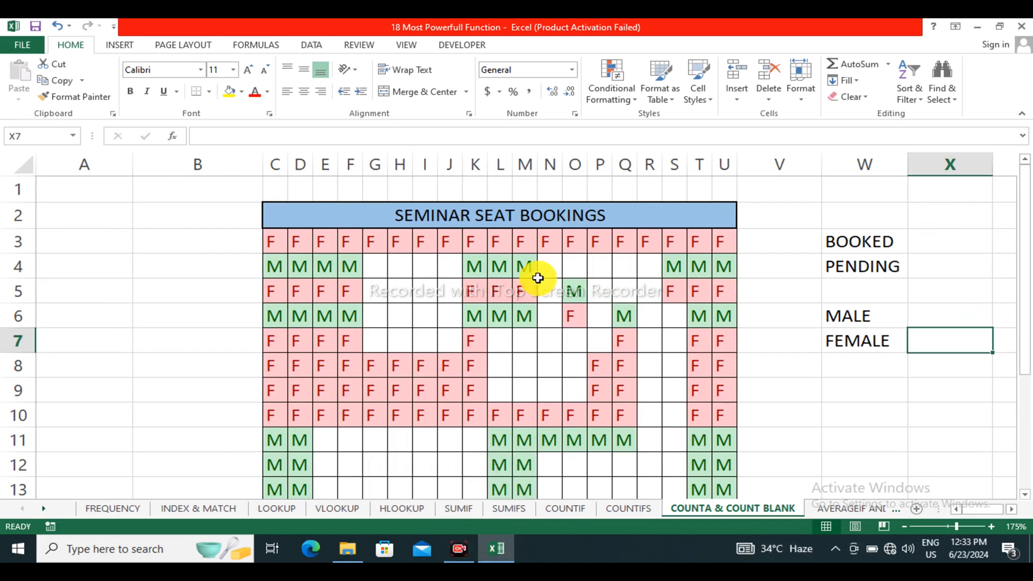
Step: Examine the seminar seat bookings grid for the M and F entries and the empty seats
mouse_move(274, 240)
mouse_down()
mouse_move(558, 309)
mouse_move(677, 391)
mouse_up()
click(401, 218)
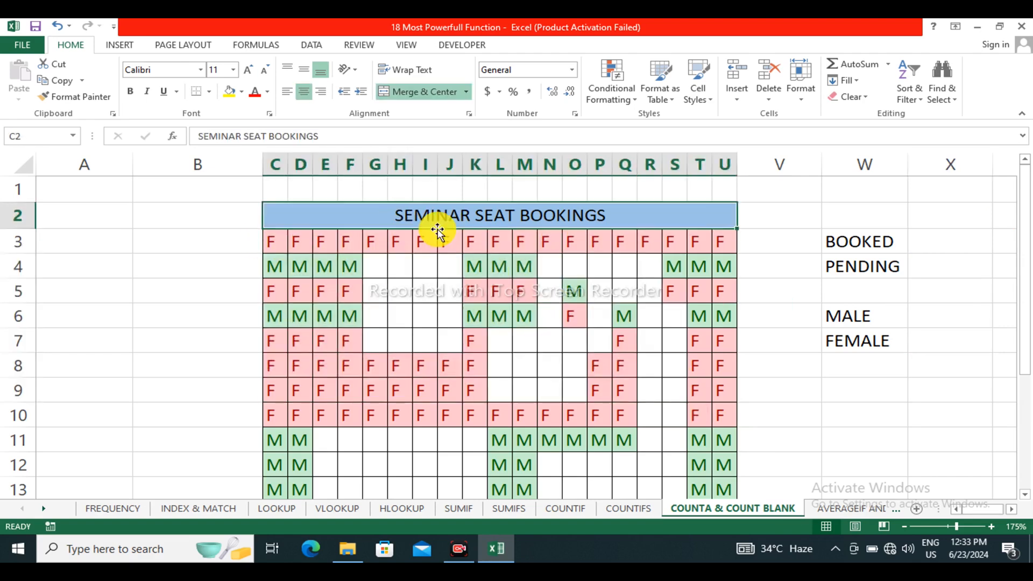
click(498, 269)
drag(268, 246, 720, 457)
click(672, 415)
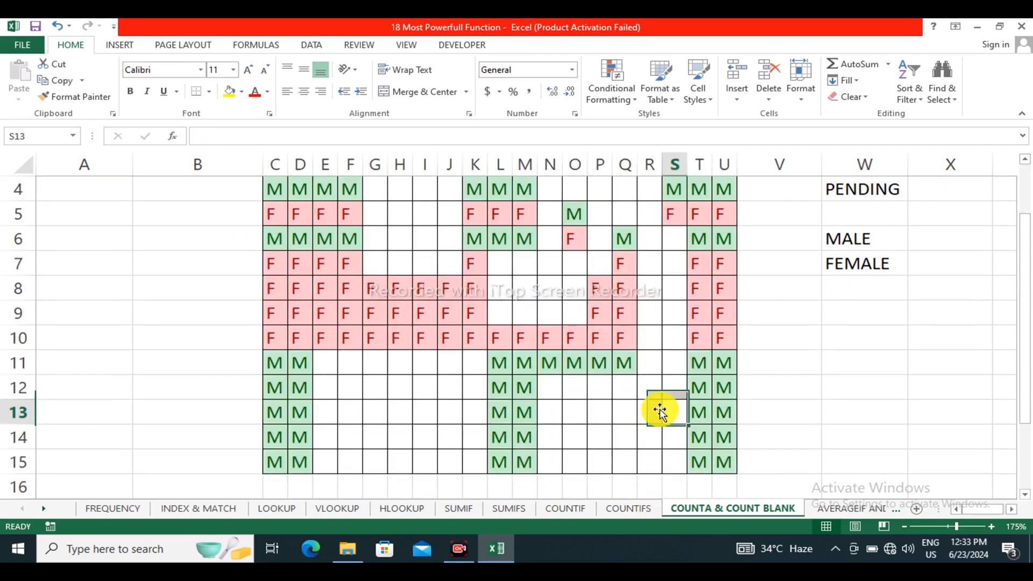
scroll(554, 355, up, 1)
click(552, 408)
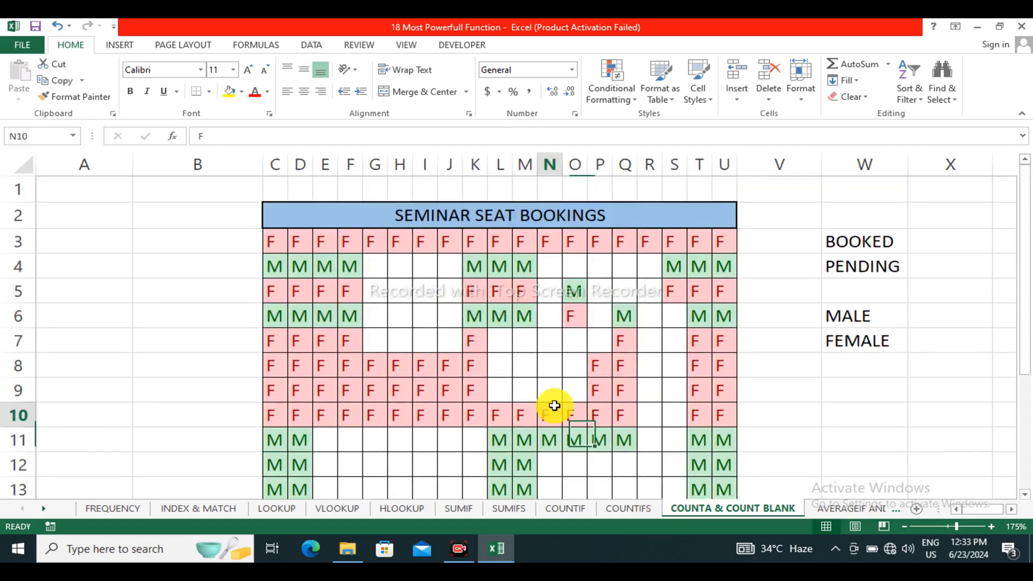
drag(274, 332, 715, 411)
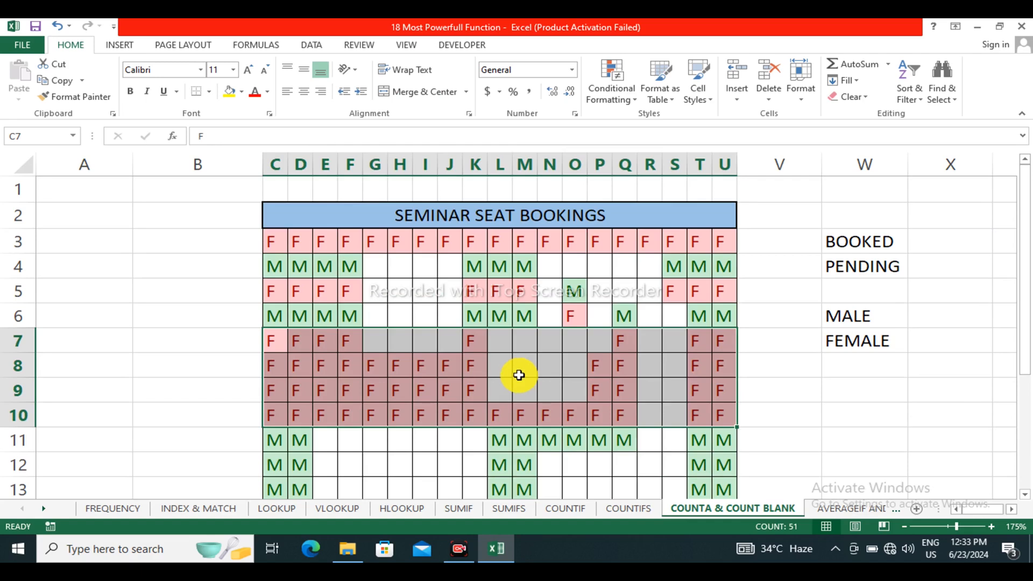
click(511, 246)
drag(510, 246, 700, 242)
Step: Enter =COUNTA(C3:U15) in X3 to count the booked seats
click(924, 237)
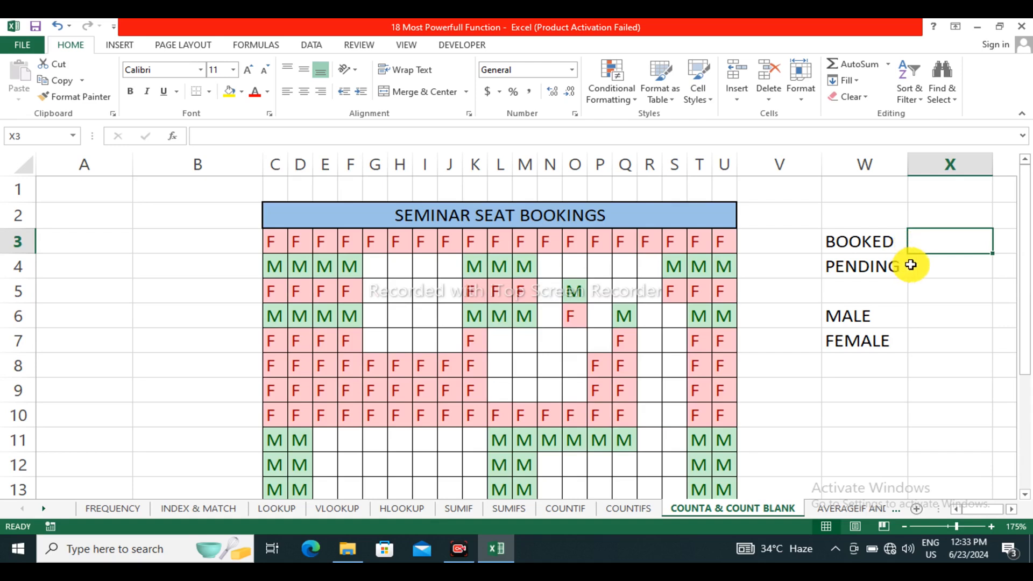
click(948, 270)
click(951, 243)
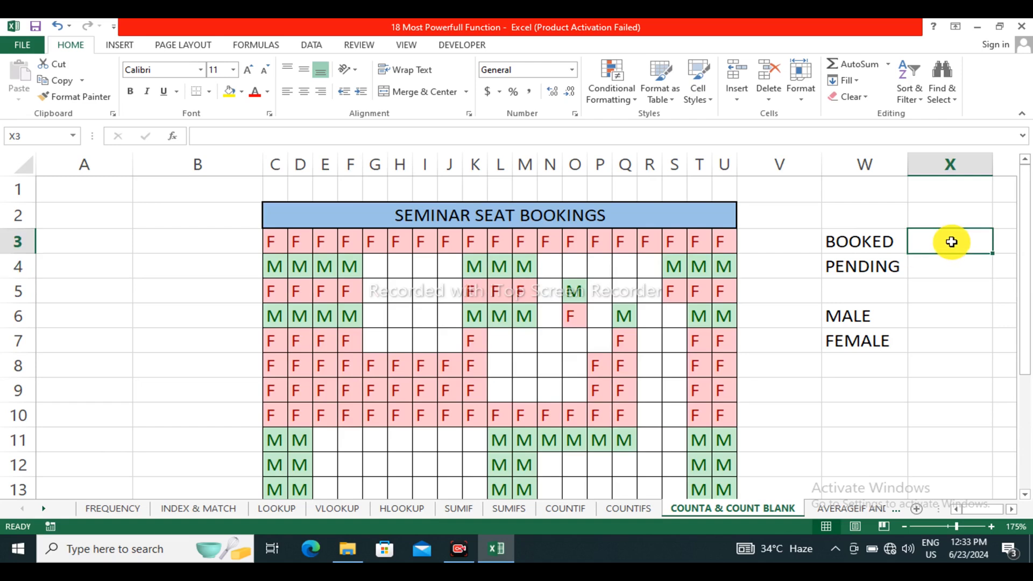
text(=c)
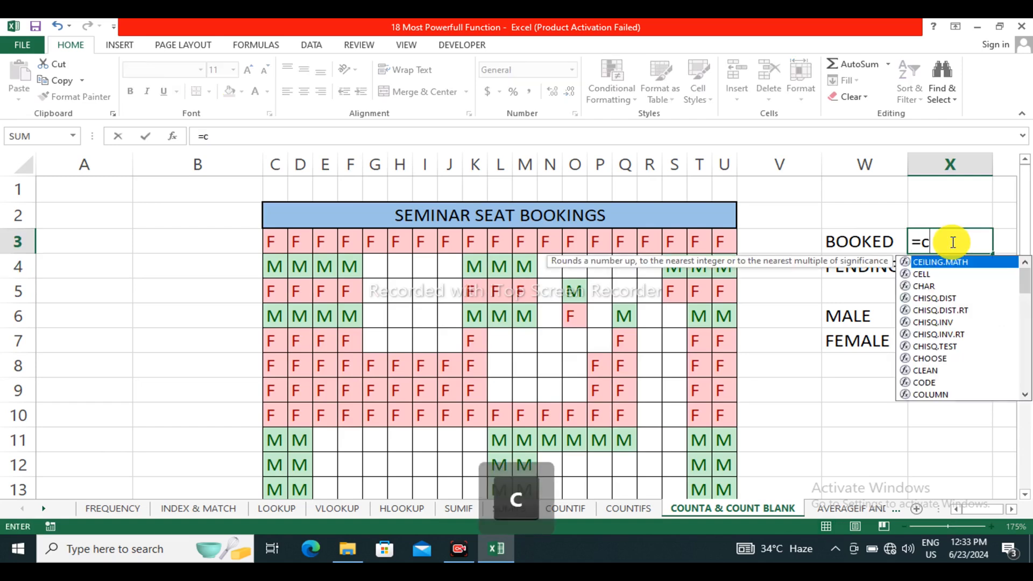
text(ounta)
key(Tab)
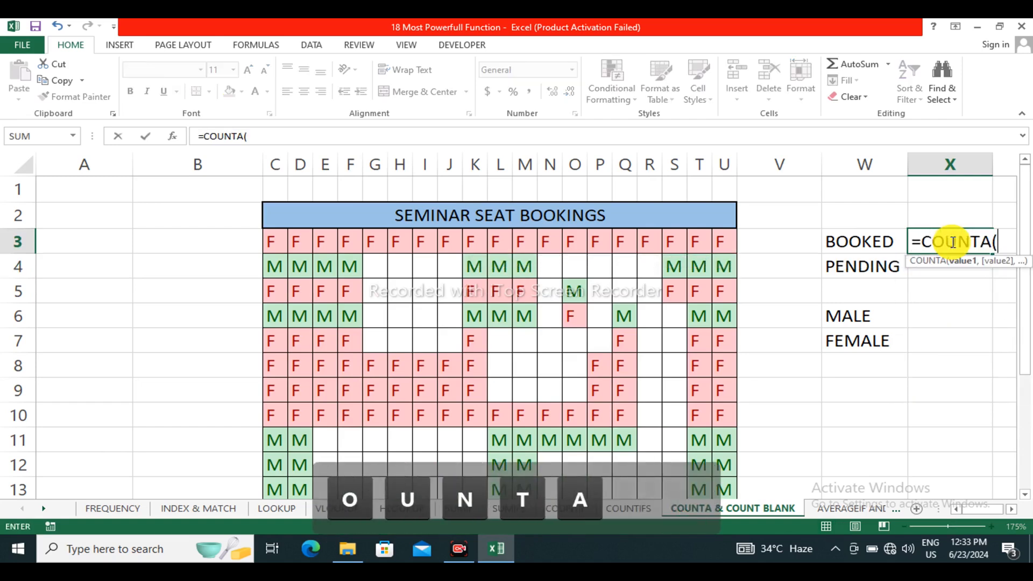
drag(975, 514, 980, 514)
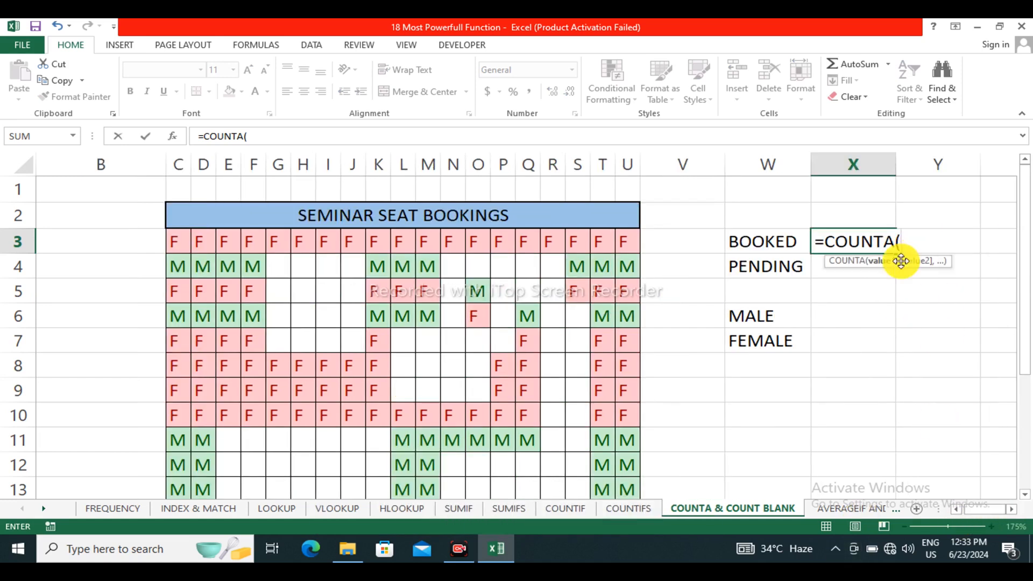
drag(182, 239, 630, 393)
scroll(877, 366, up, 2)
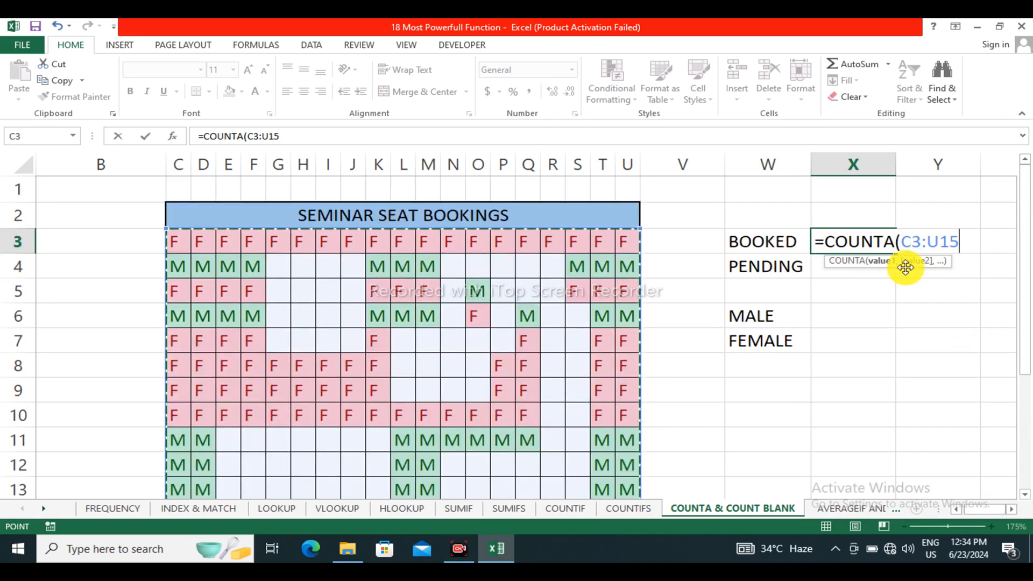
text(,)
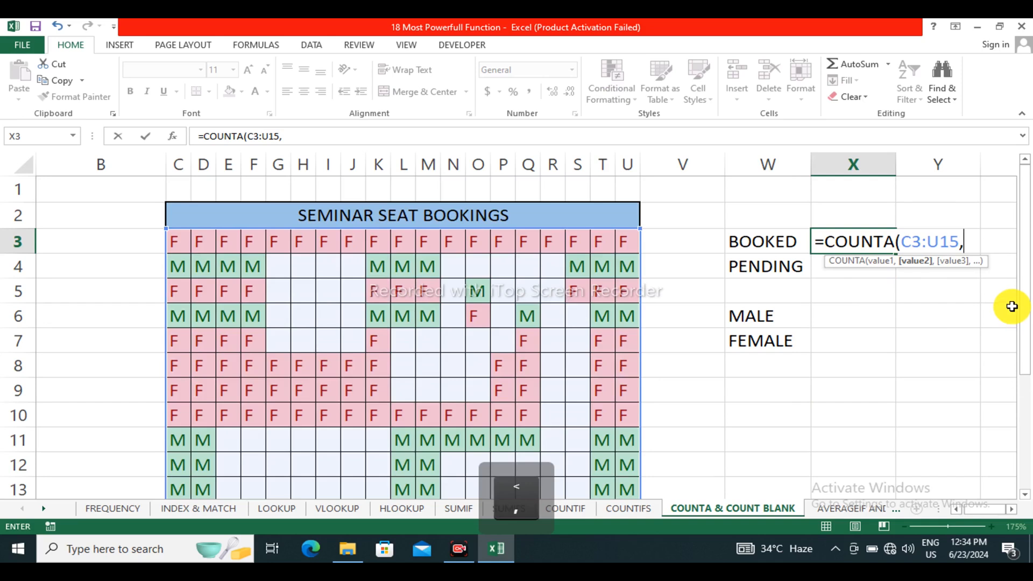
key(BackSpace)
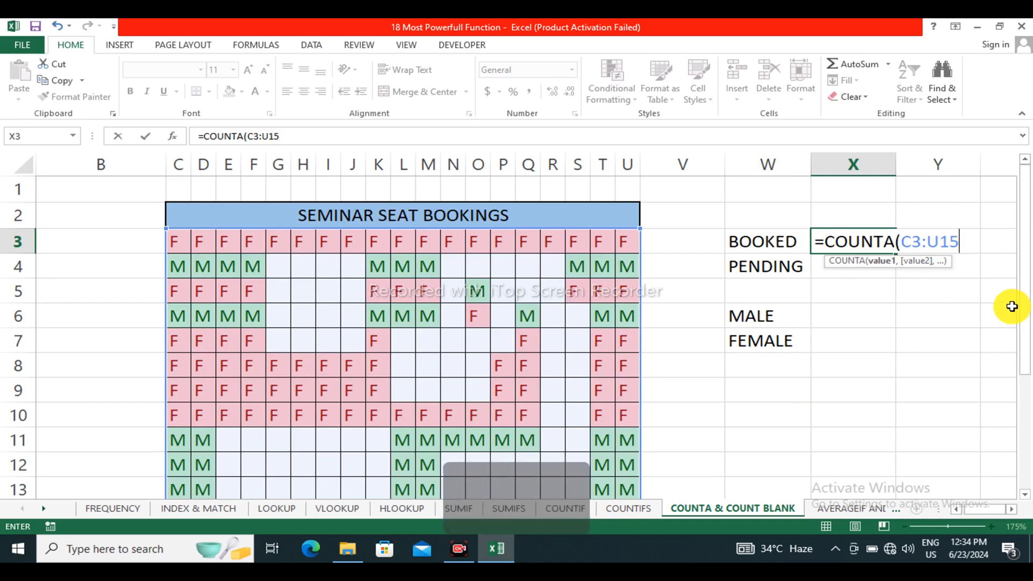
text())
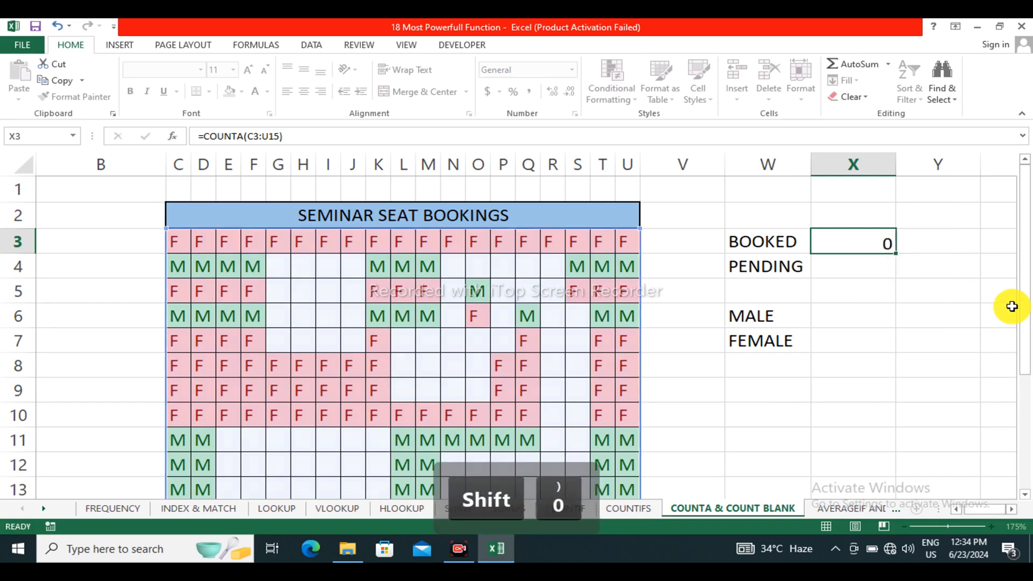
key(Return)
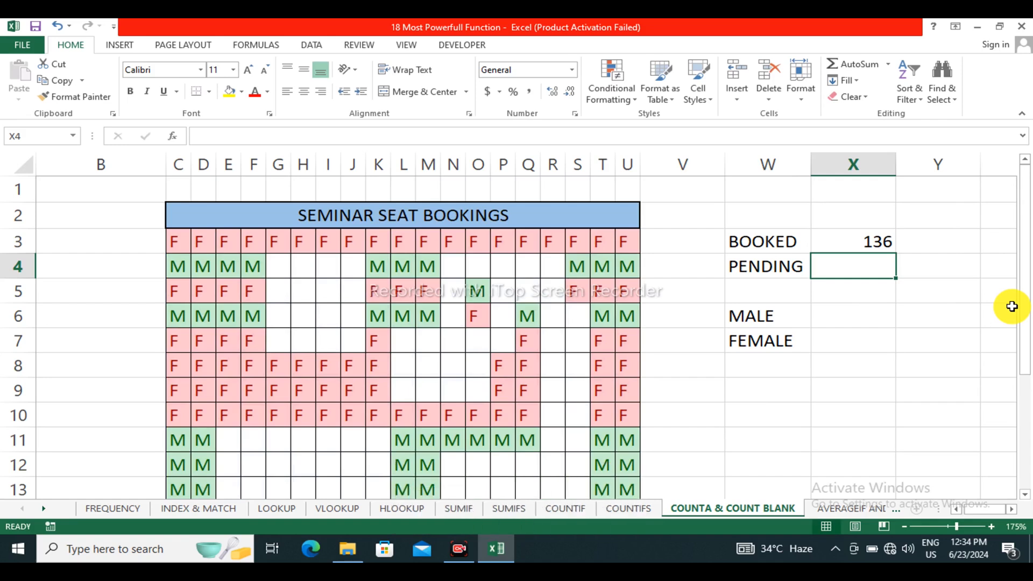
drag(377, 241, 537, 420)
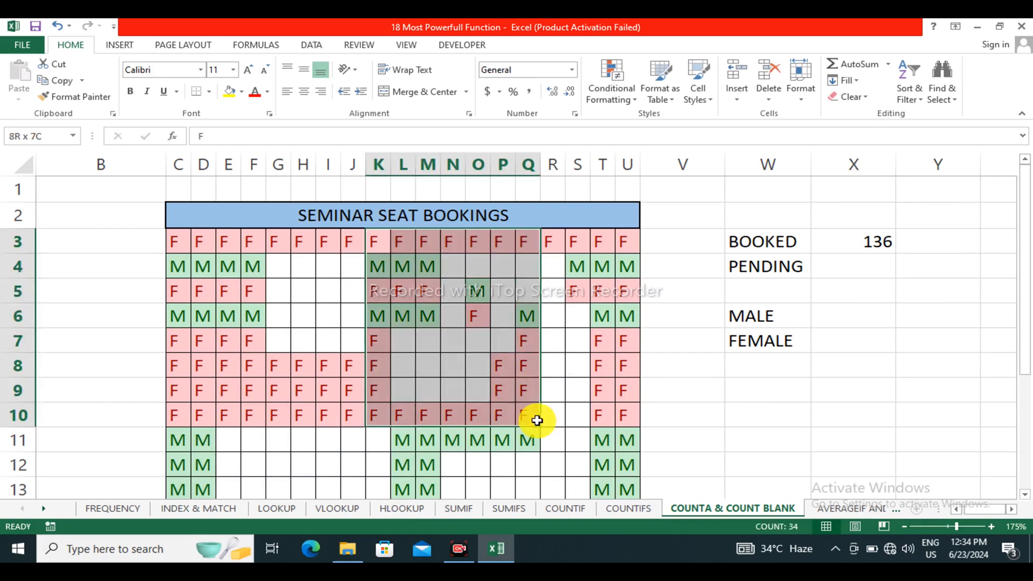
click(549, 418)
click(864, 246)
click(877, 281)
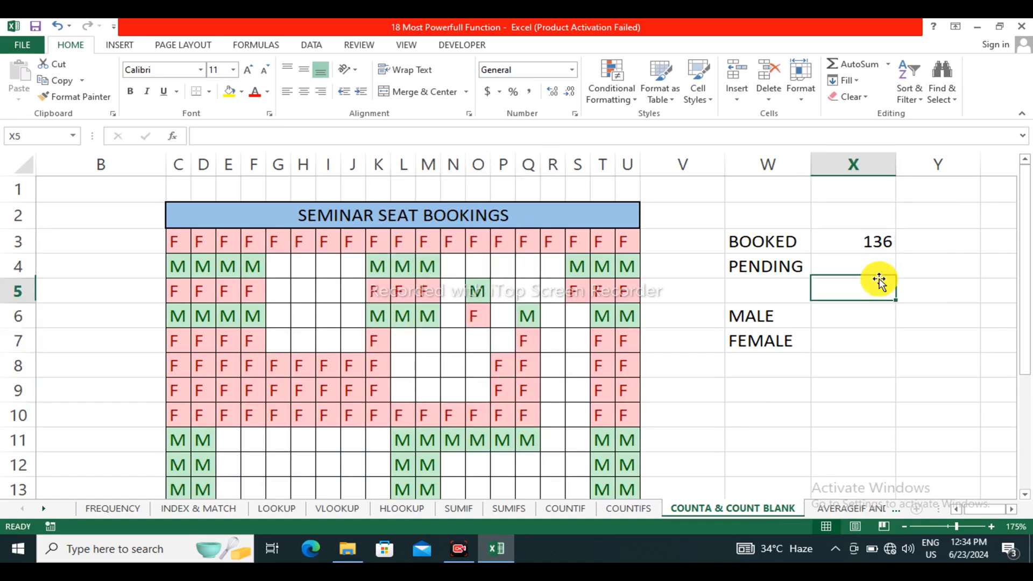
click(856, 259)
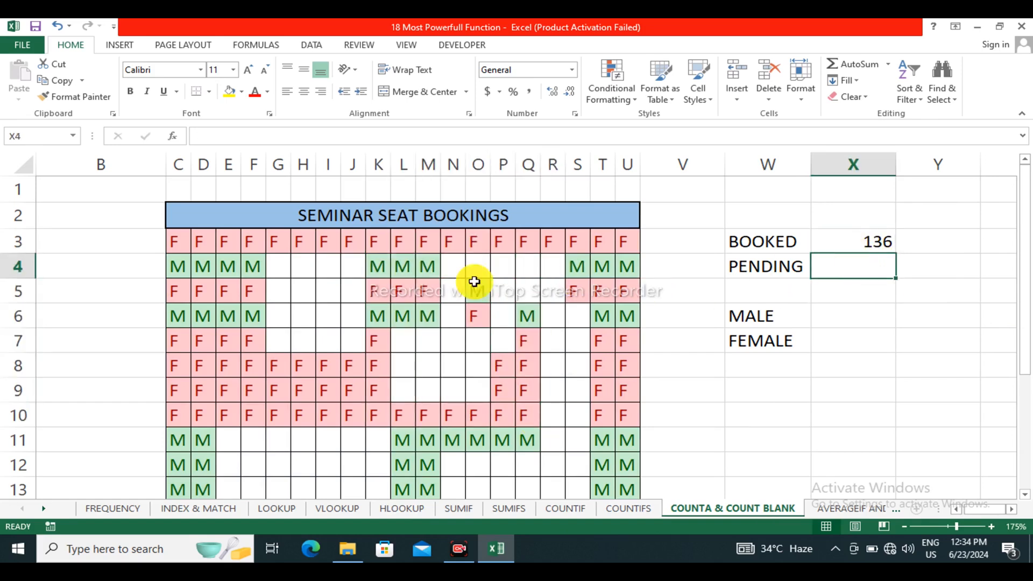
click(289, 273)
drag(294, 276, 369, 357)
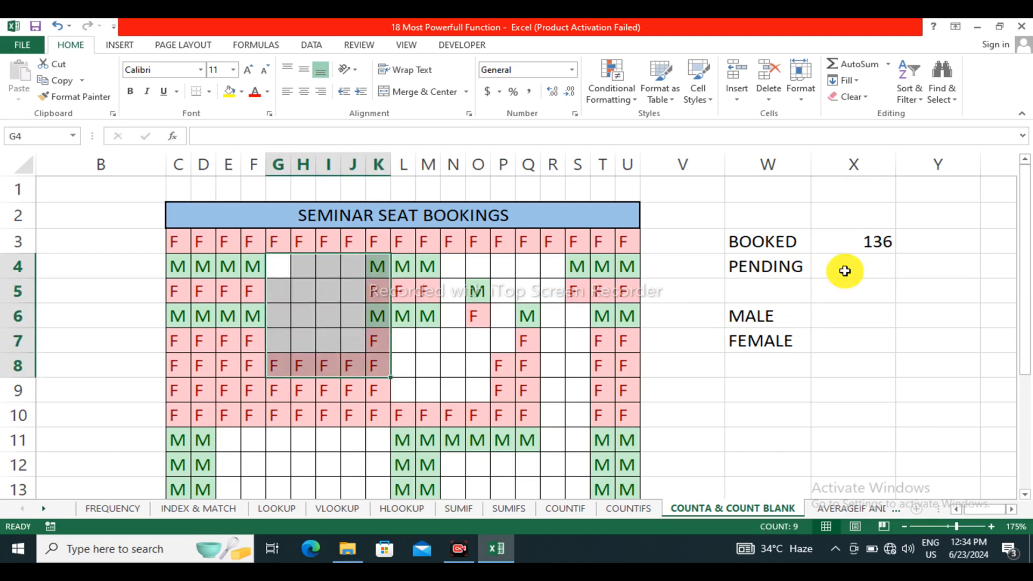
Step: Enter a COUNTBLANK formula over C3:U15 in X4 to count the pending seats
click(854, 257)
text(=)
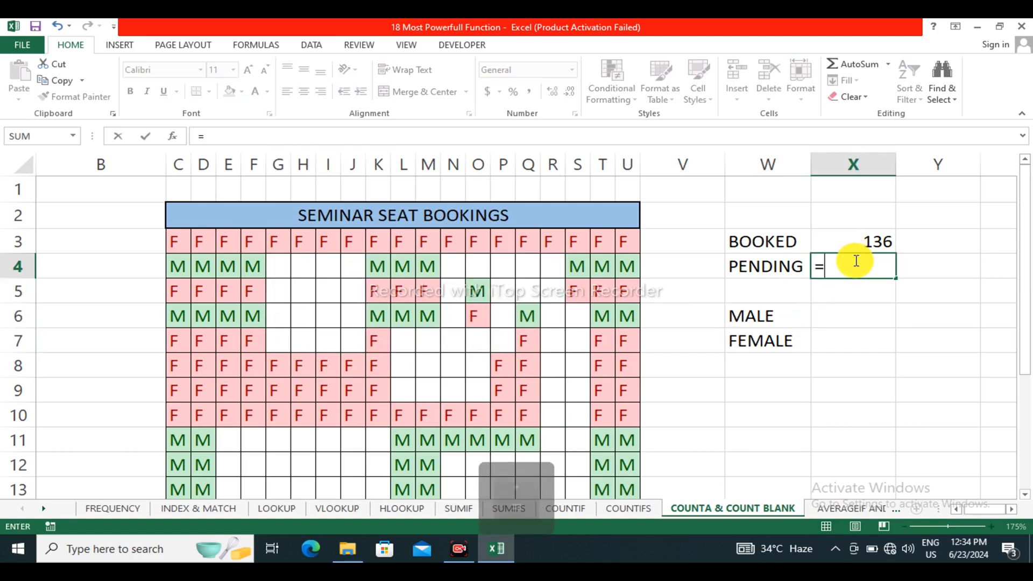
text(countb)
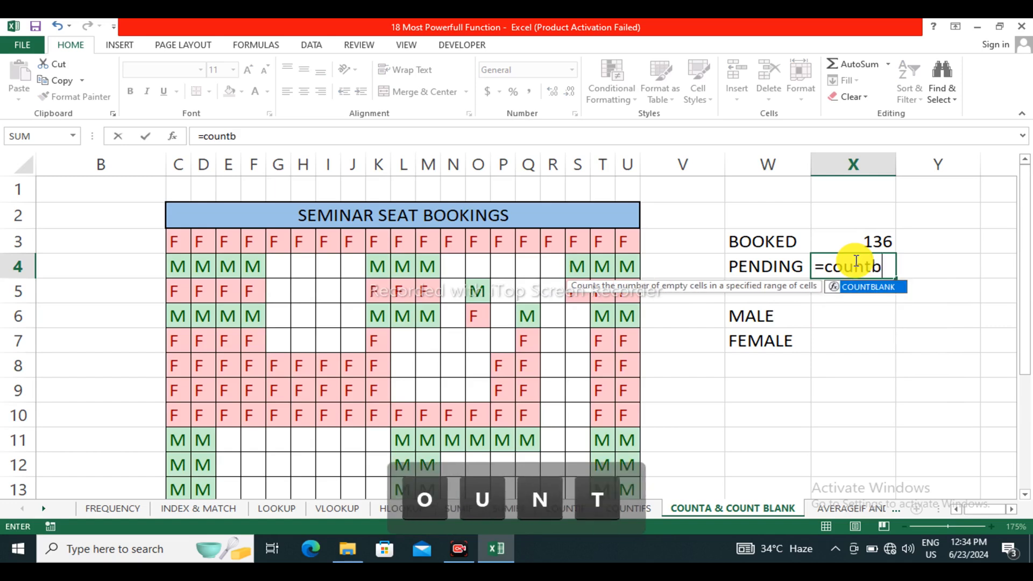
key(Tab)
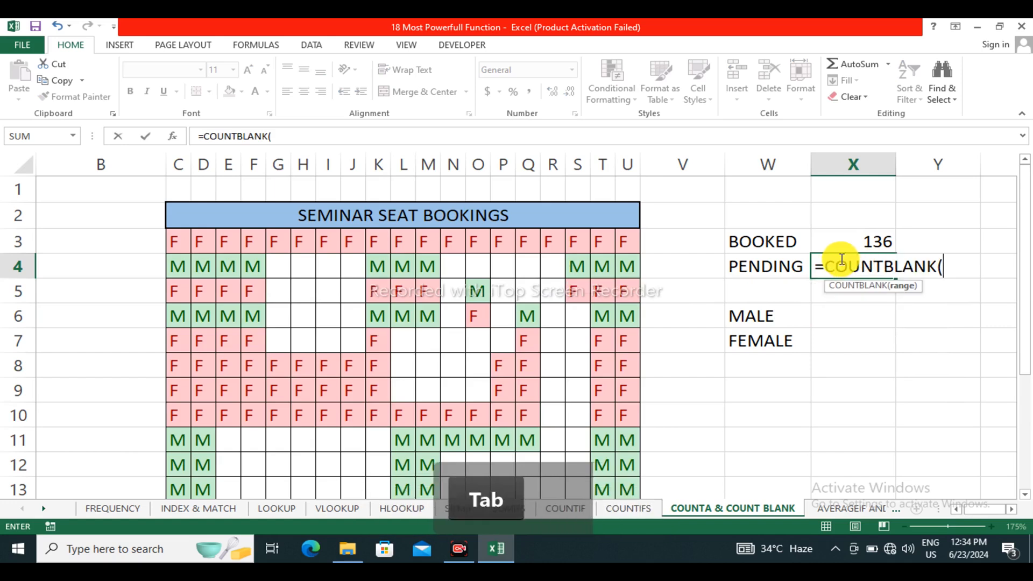
drag(173, 242, 428, 440)
drag(558, 526, 630, 457)
scroll(586, 371, up, 1)
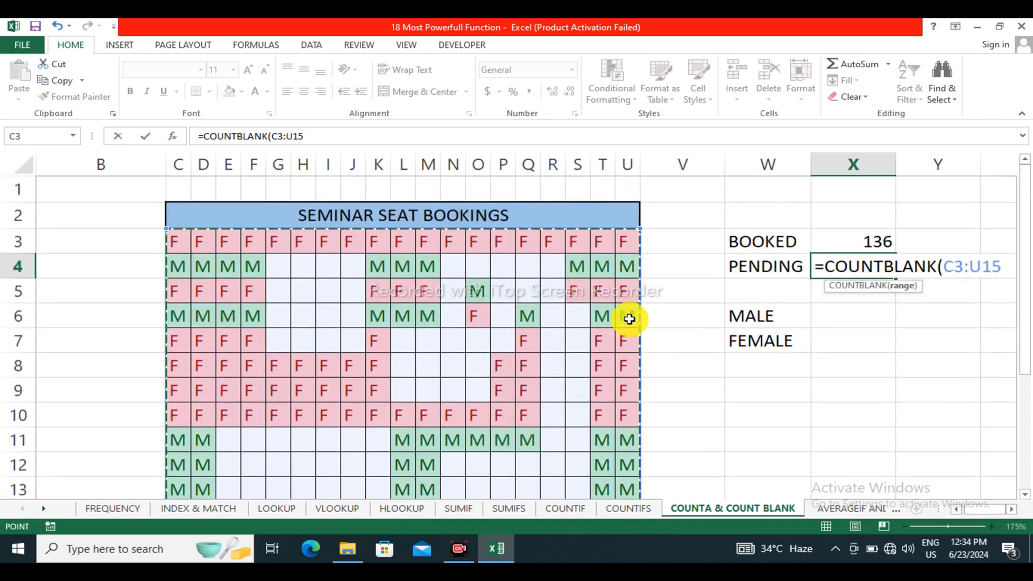
key(Return)
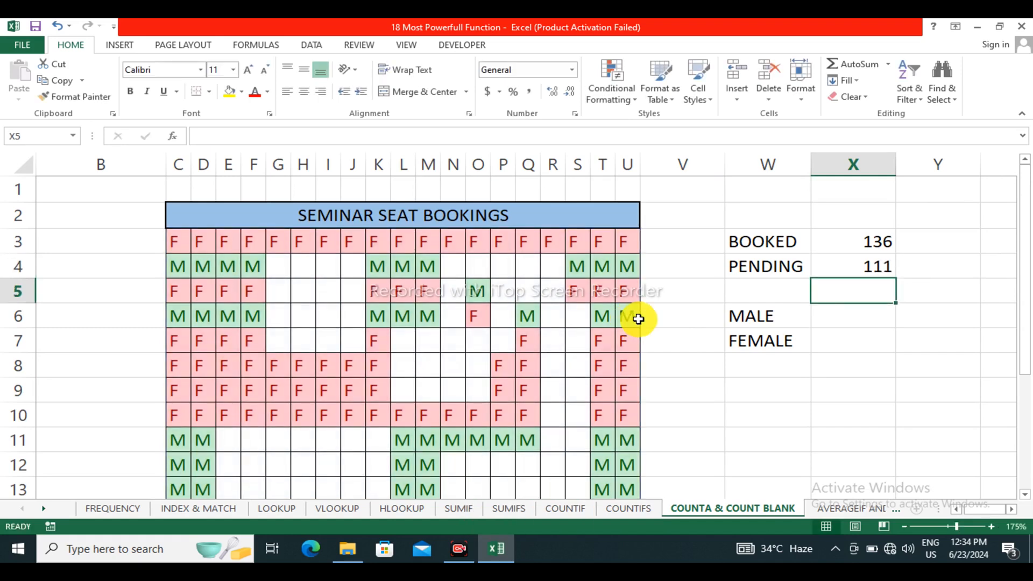
drag(874, 243, 871, 263)
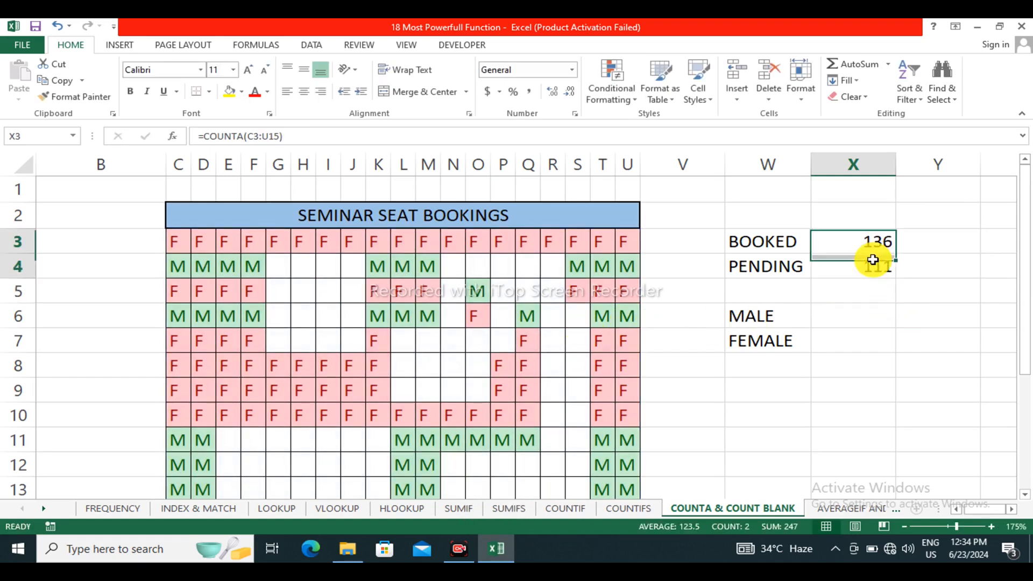
Step: Start a COUNTIF formula in X6, beside MALE, with C3:U15 as its range
click(816, 321)
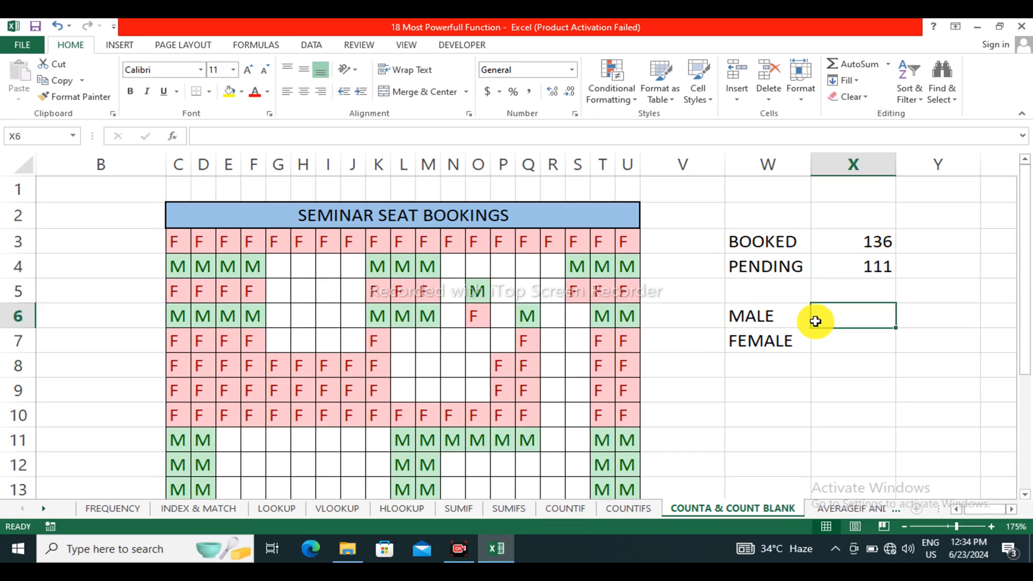
text(=cou)
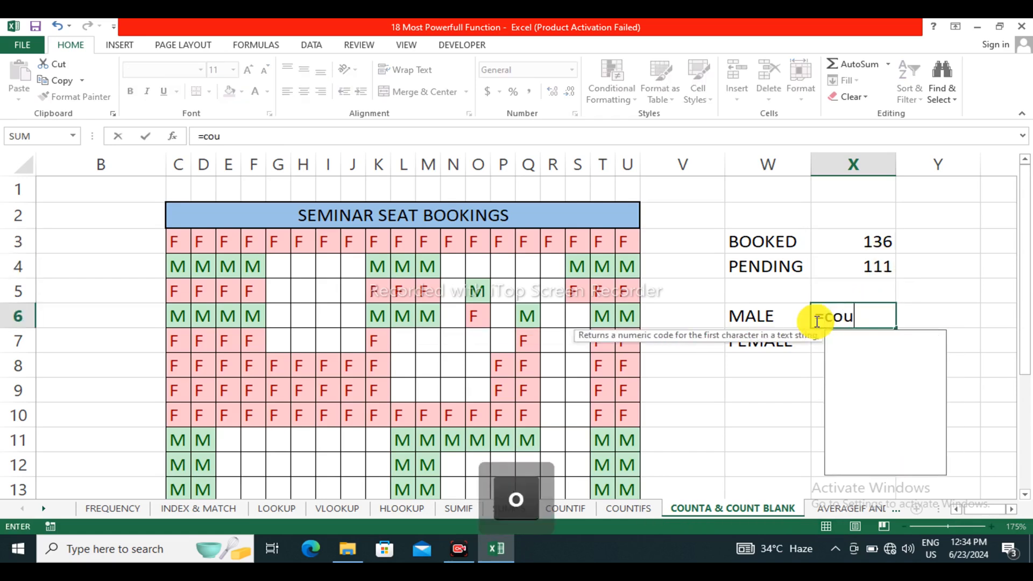
text(ni)
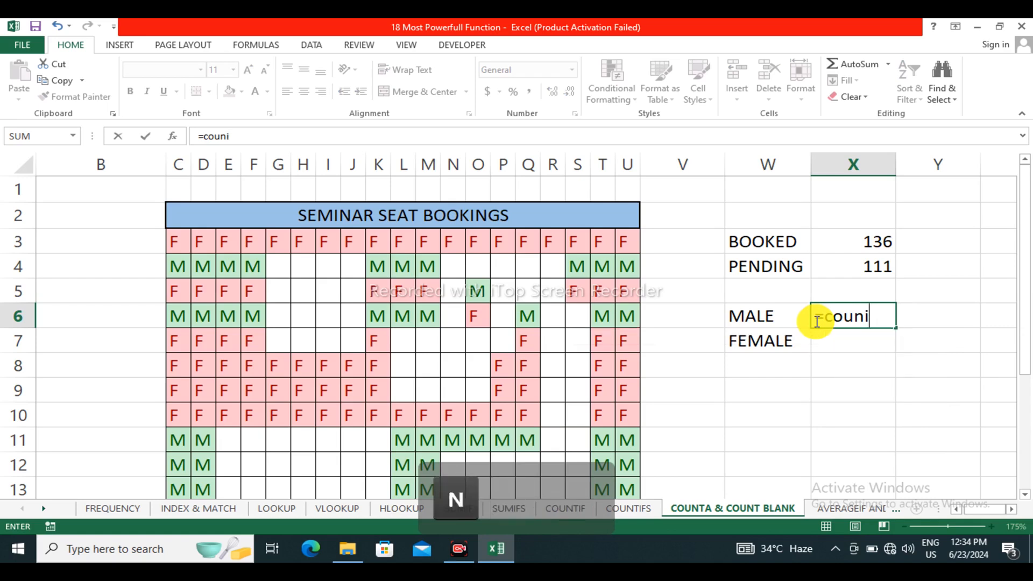
key(BackSpace)
key(Down)
key(Down)
key(Down)
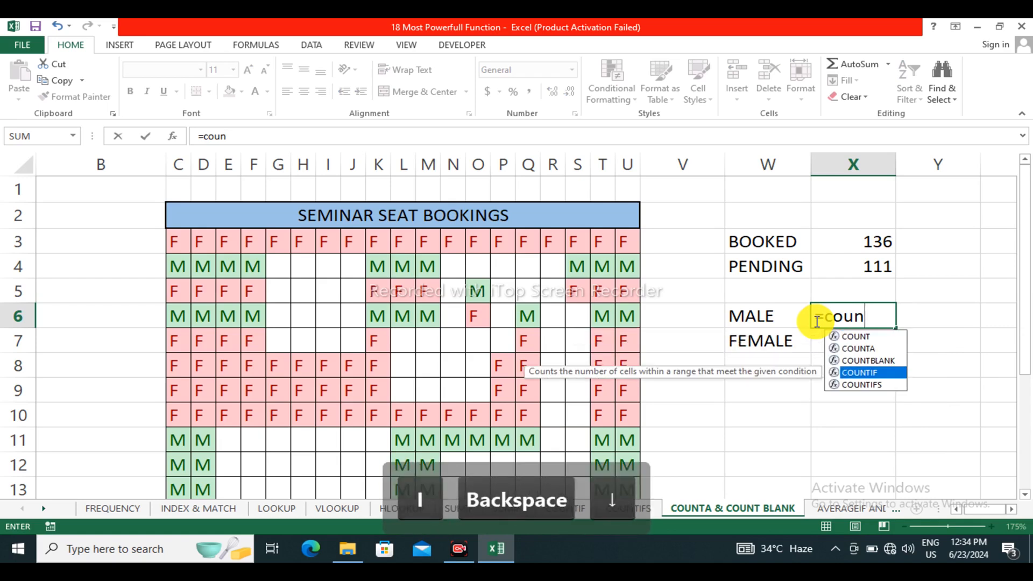
key(Tab)
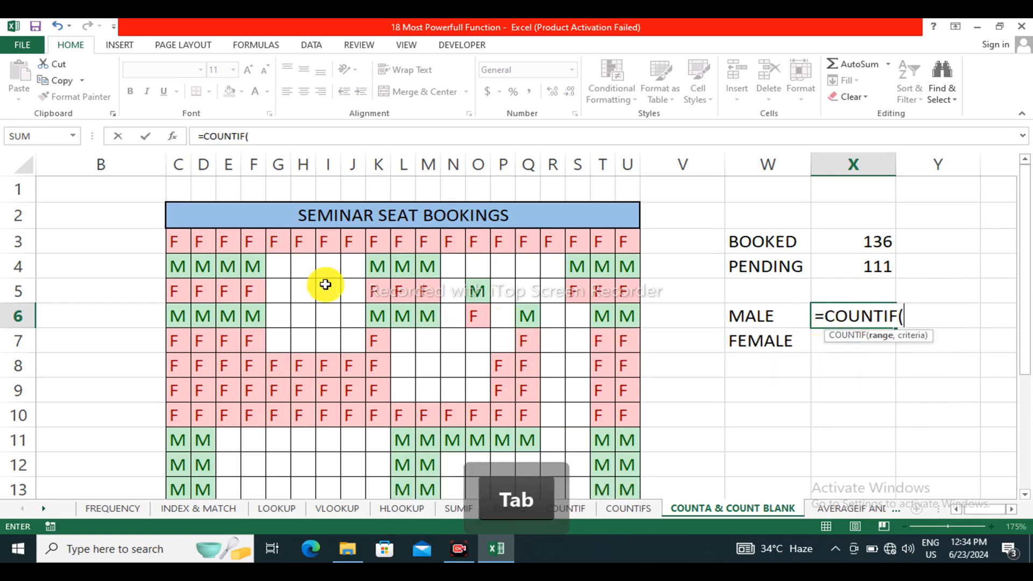
drag(189, 244, 623, 466)
scroll(1021, 288, up, 1)
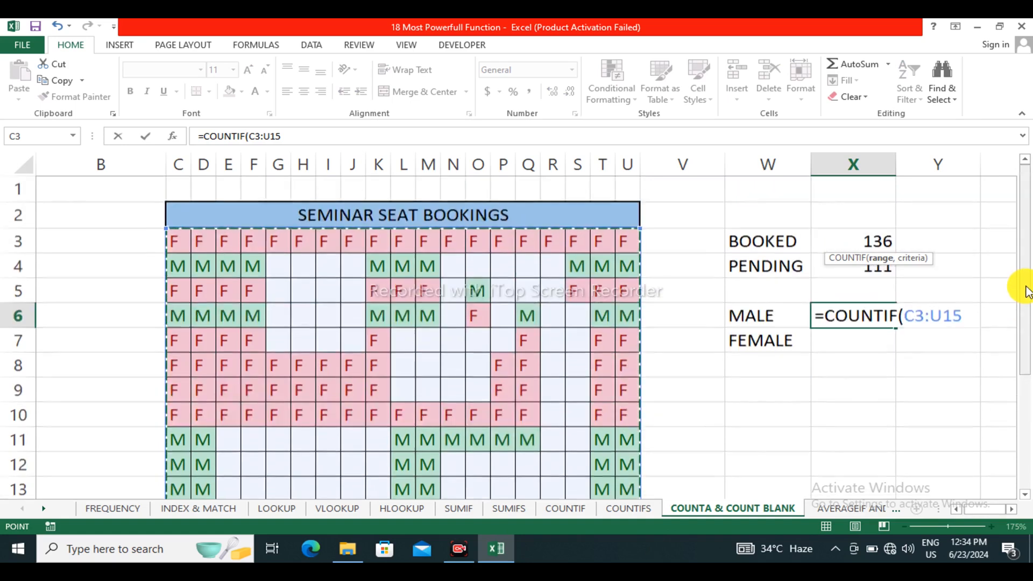
Step: Add "m" as the criterion of X6's COUNTIF formula and commit it
text(,)
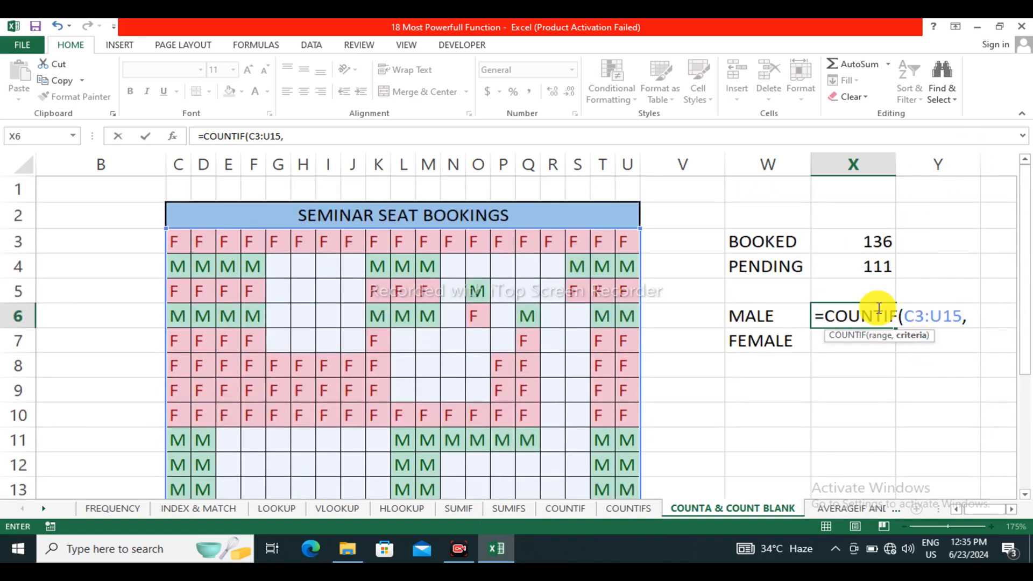
key(shift)
text("m)
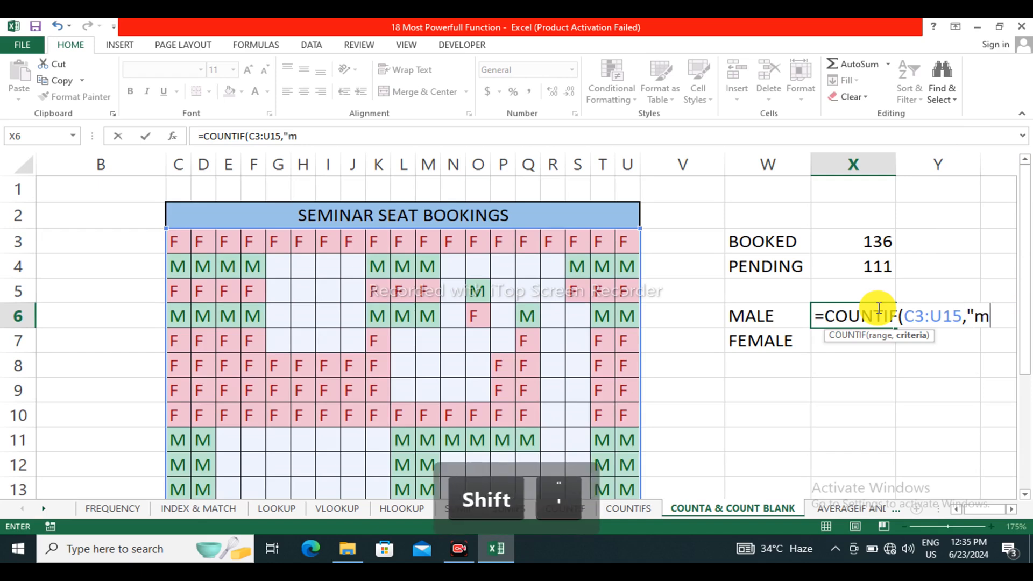
text(")
key(Return)
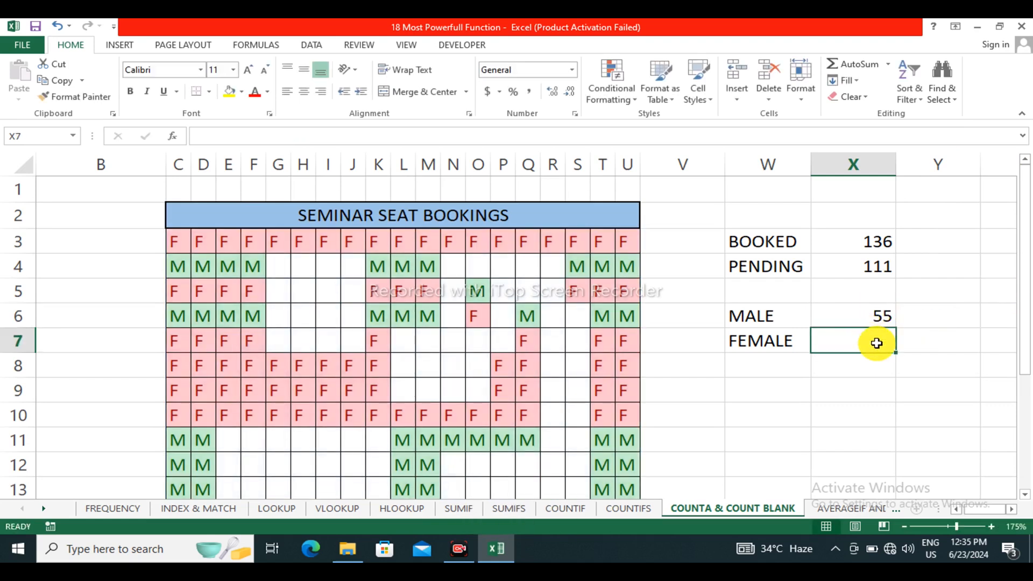
Step: Enter a COUNTIF formula in X7, beside FEMALE, that counts the "f" entries in C3:U15
text(=cou)
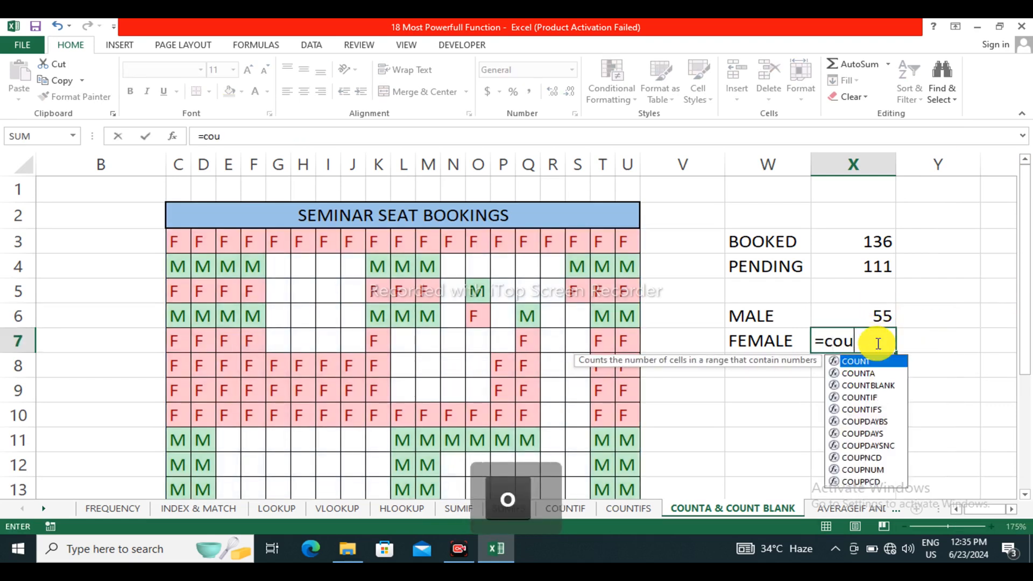
text(n ti)
key(BackSpace)
key(BackSpace)
key(BackSpace)
text(tif)
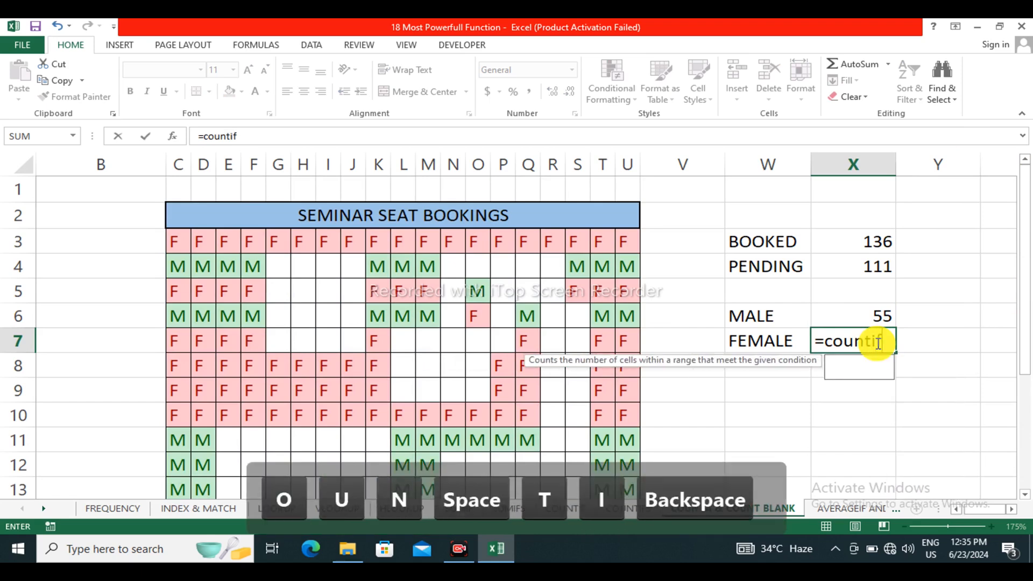
key(Tab)
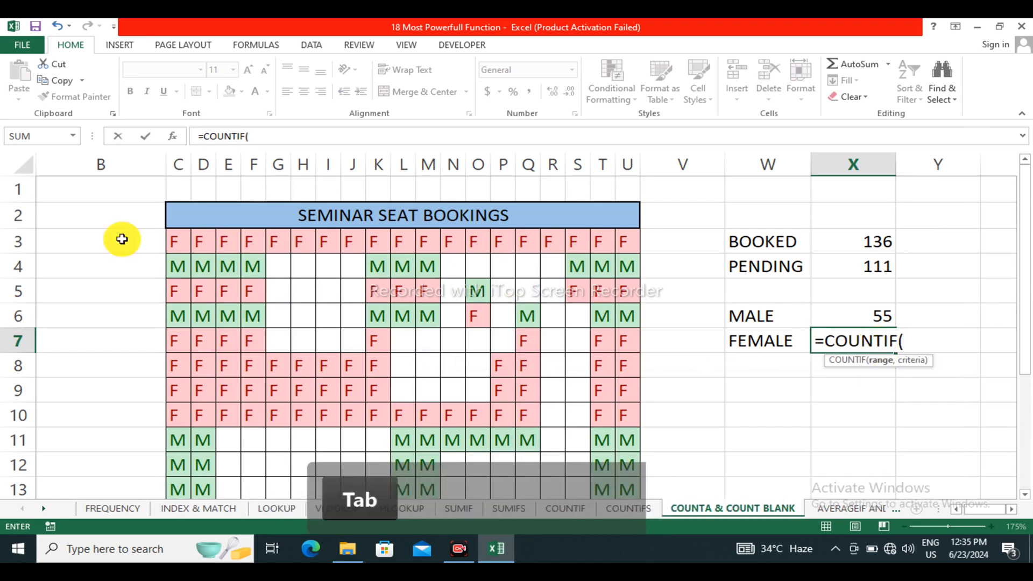
drag(172, 252, 622, 335)
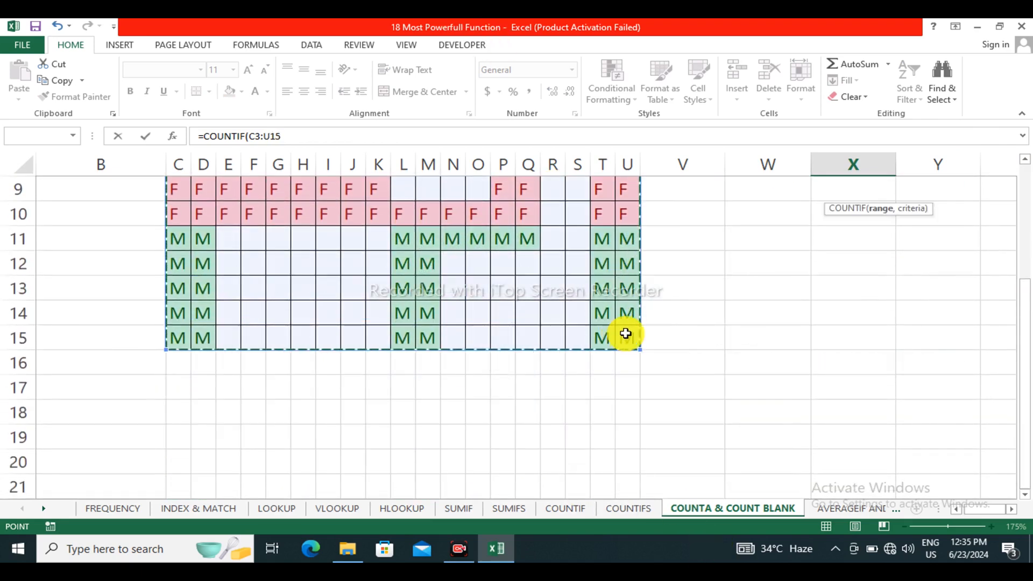
text(,)
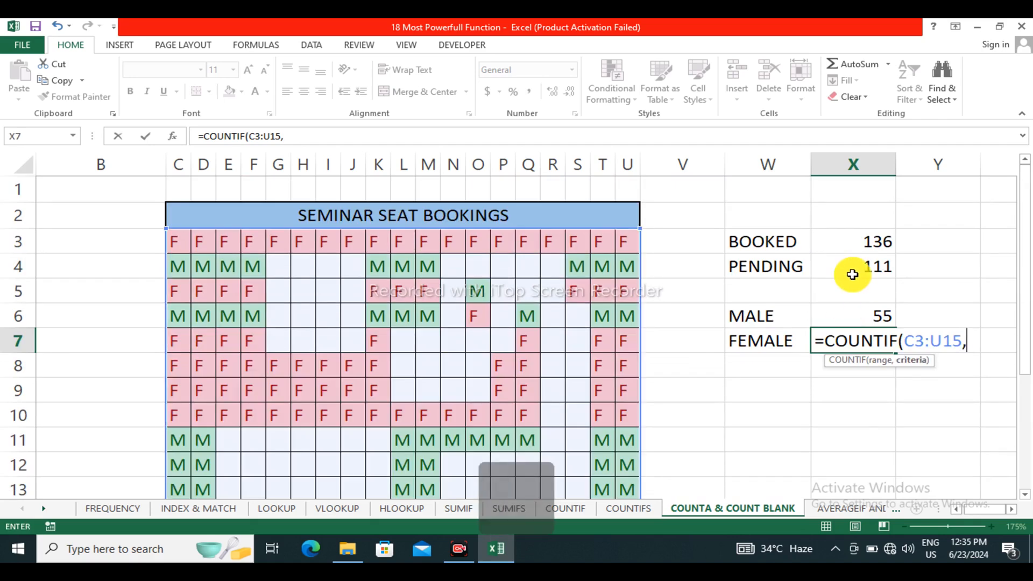
text("f")
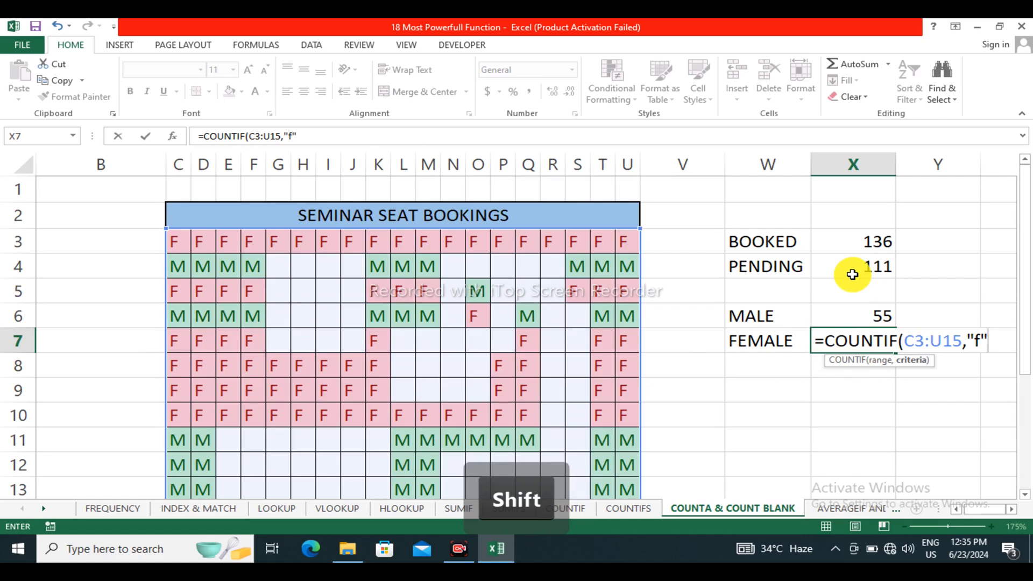
key(Return)
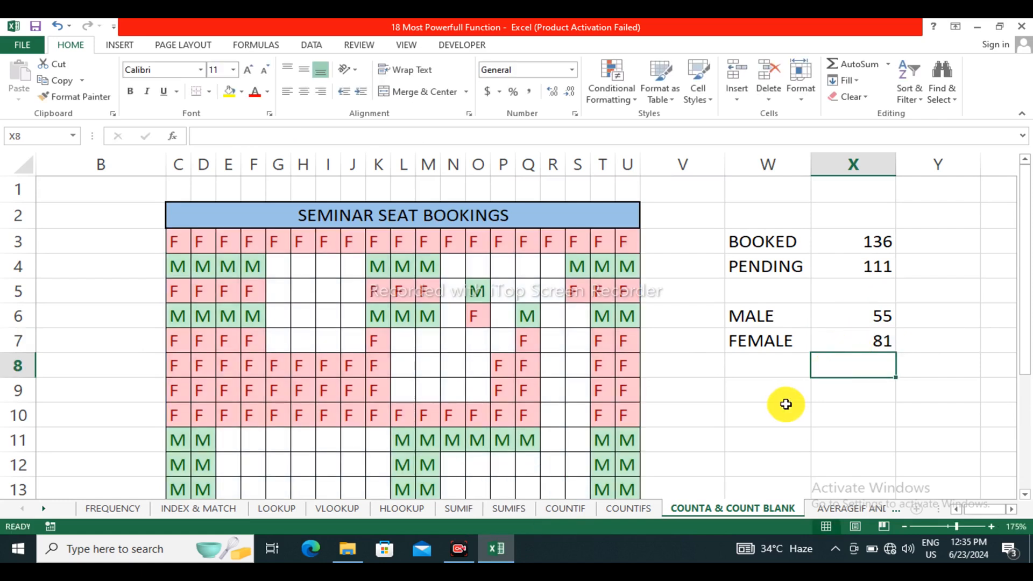
drag(863, 263, 853, 342)
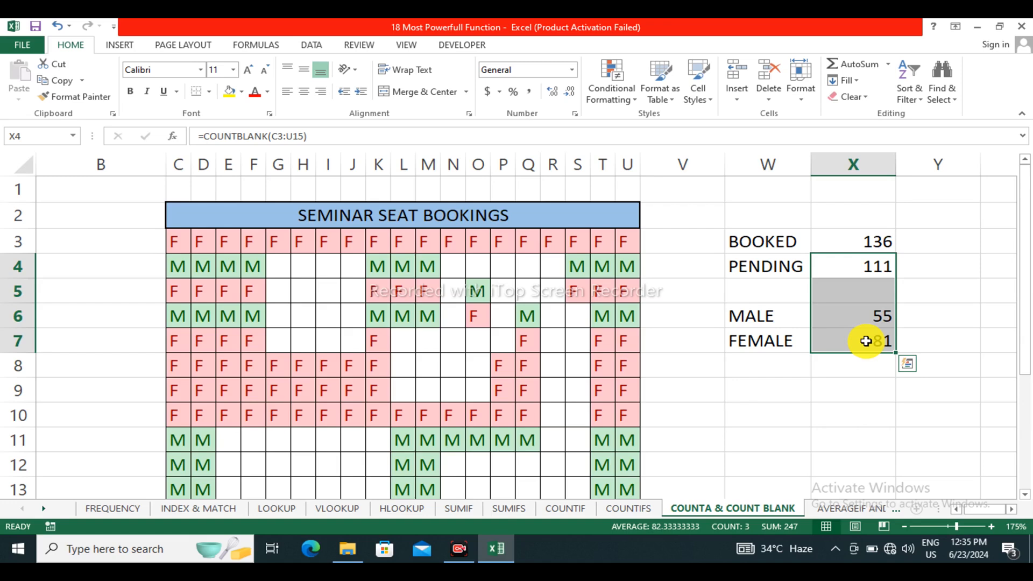
click(858, 316)
drag(871, 254, 854, 346)
click(837, 401)
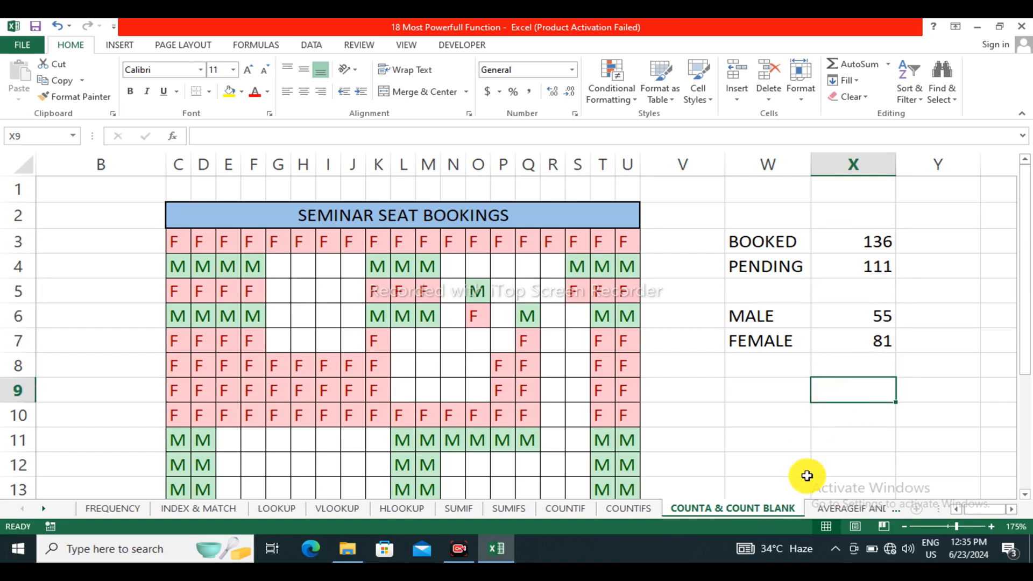
Step: Open the AVERAGEIF AND AVERAGE IFS sheet and view the existing formula in G2 without changing it
click(837, 508)
click(795, 334)
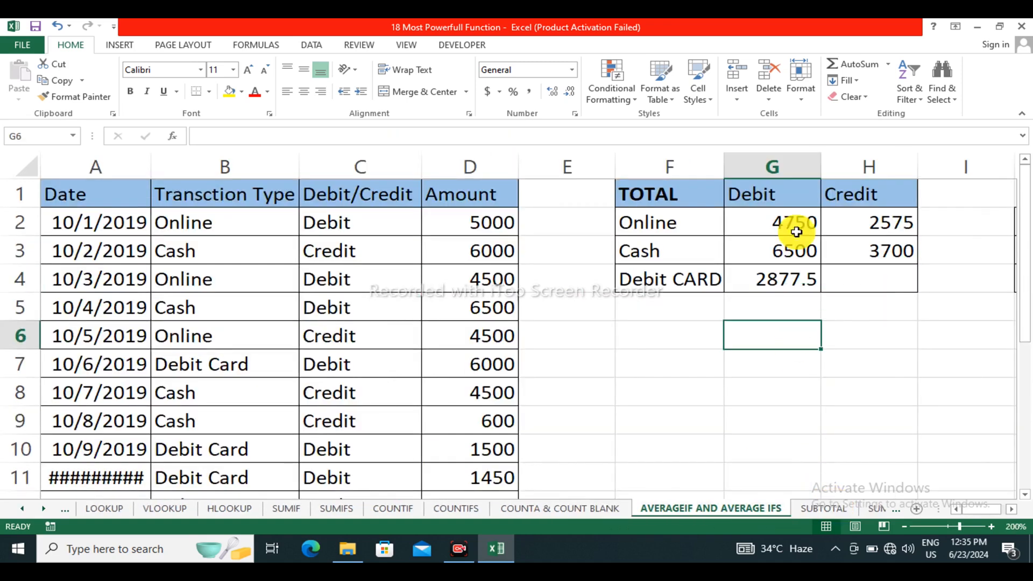
drag(802, 223, 858, 272)
click(847, 260)
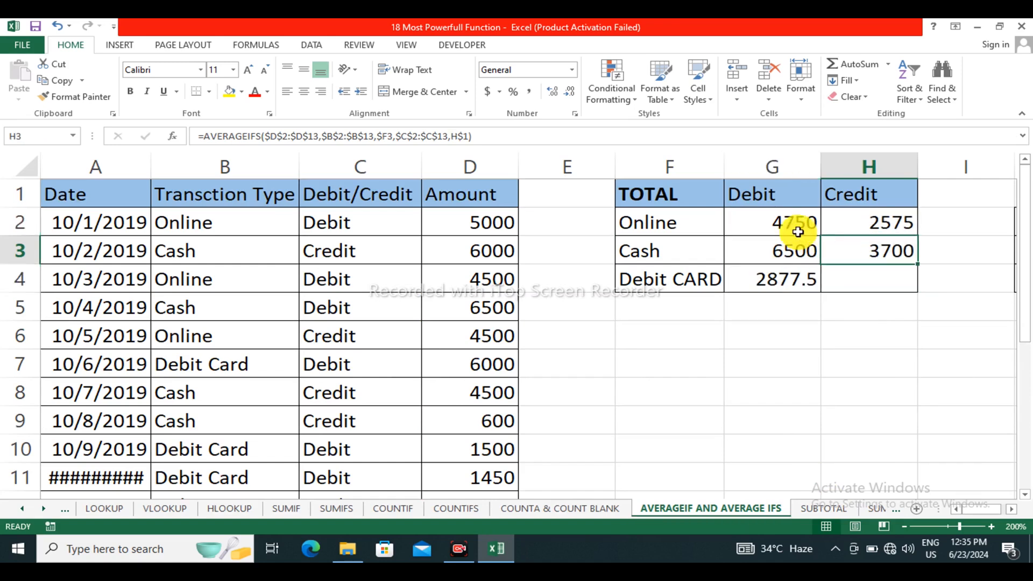
double_click(797, 232)
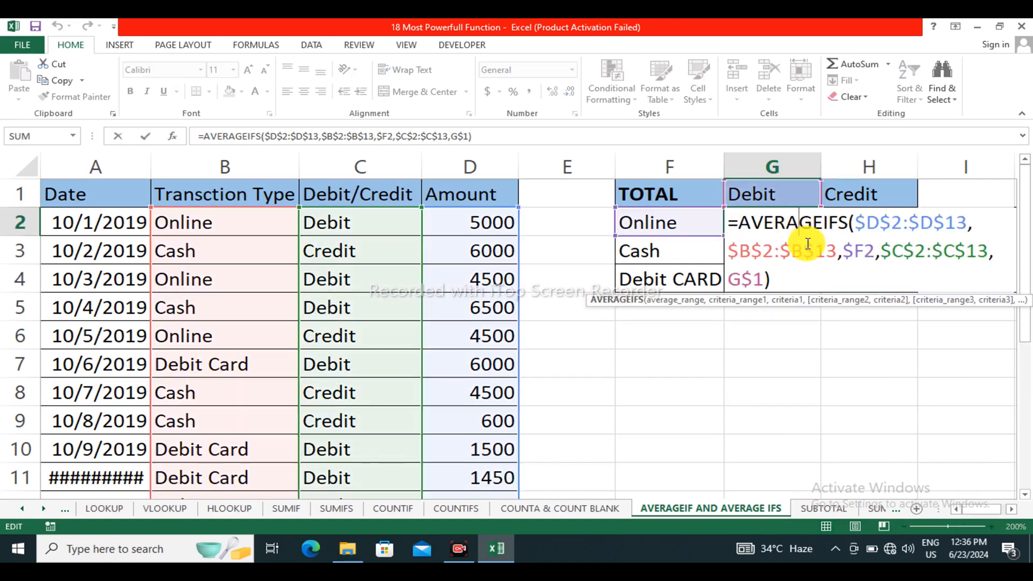
key(Escape)
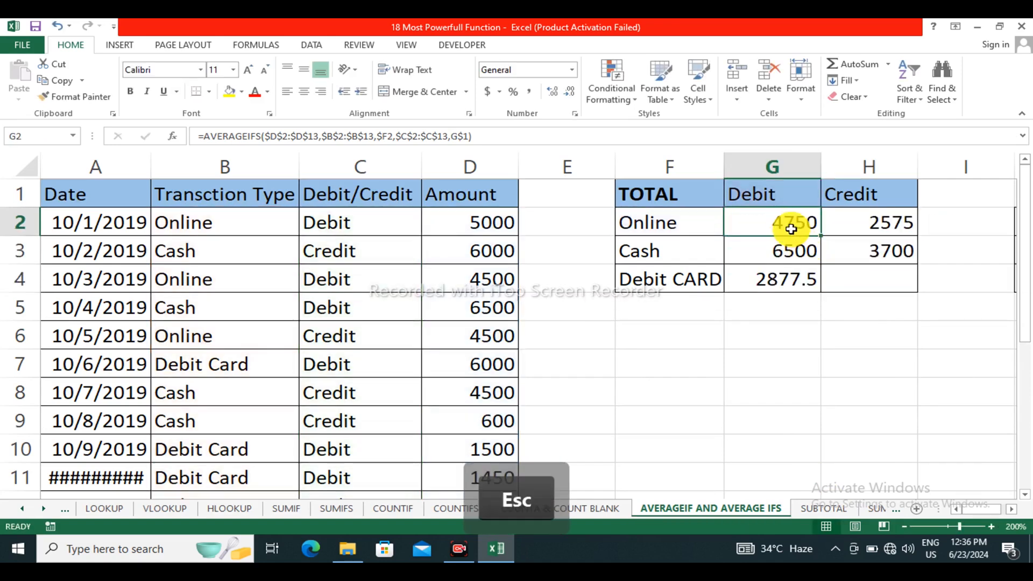
Step: Clear the results in G2:H4 and start an AVERAGEIF formula in G2
drag(792, 229, 859, 292)
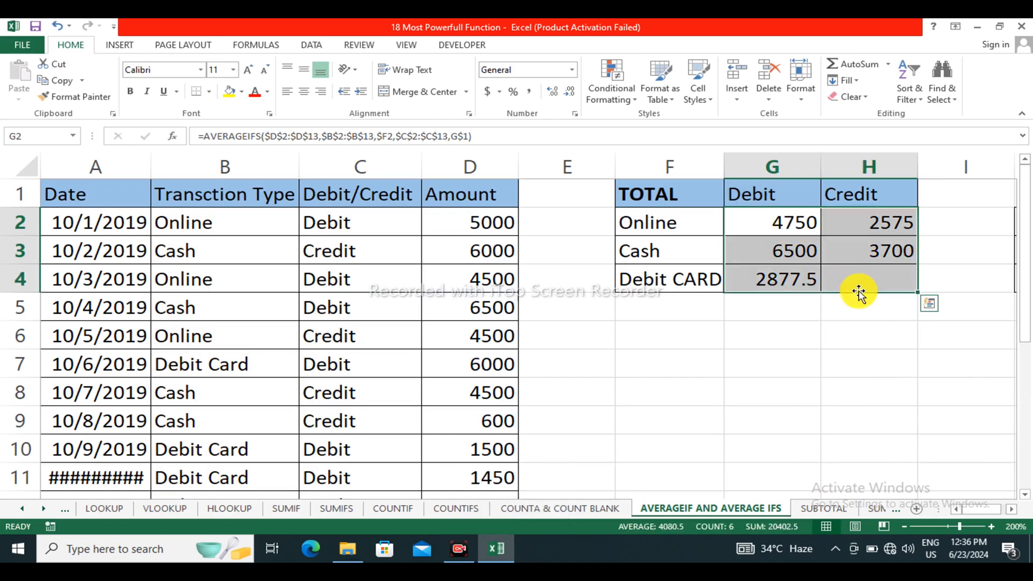
key(Delete)
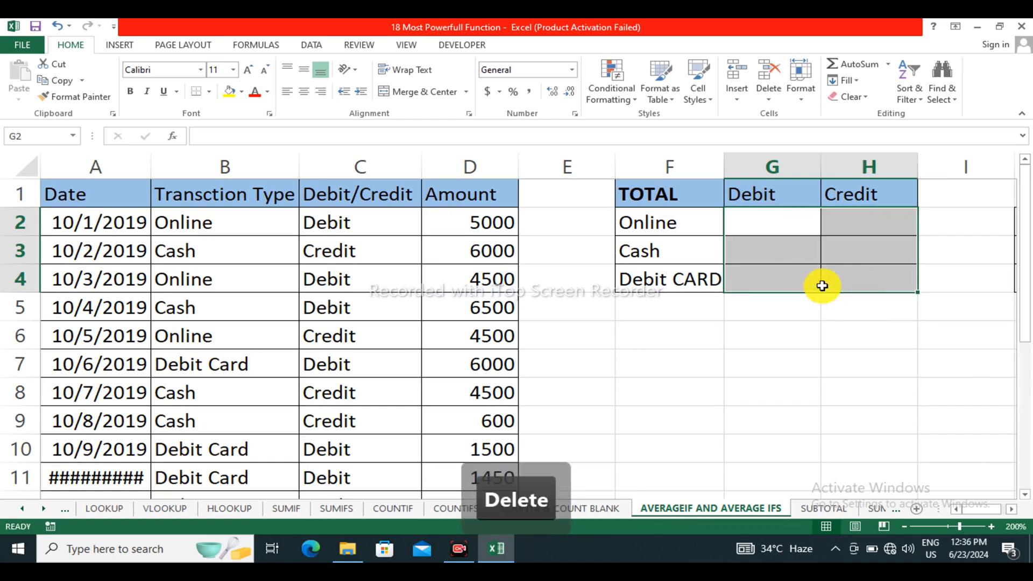
click(763, 228)
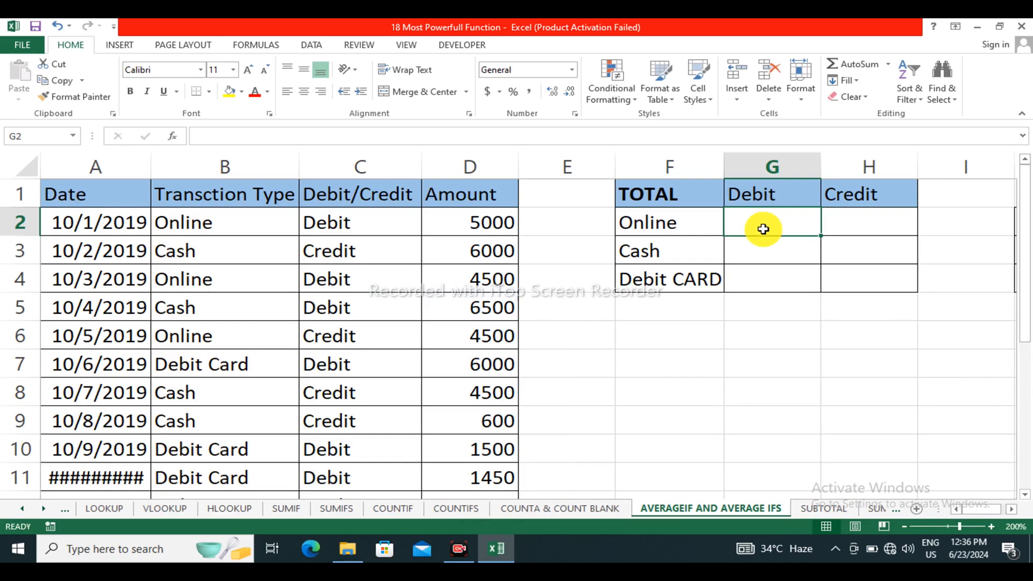
text(=)
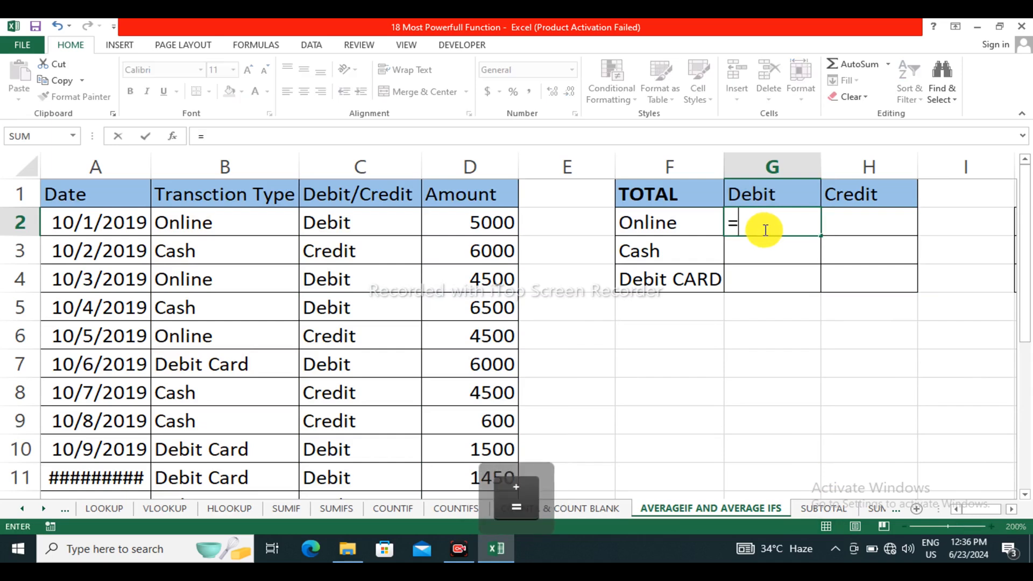
text(av)
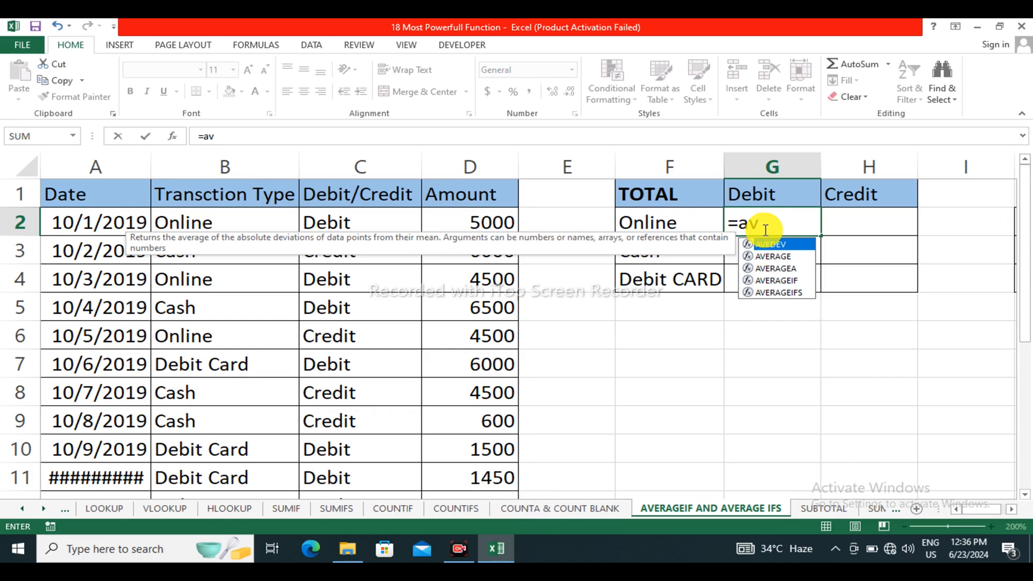
key(Down)
key(Down)
key(Down)
key(Down)
key(Up)
key(Tab)
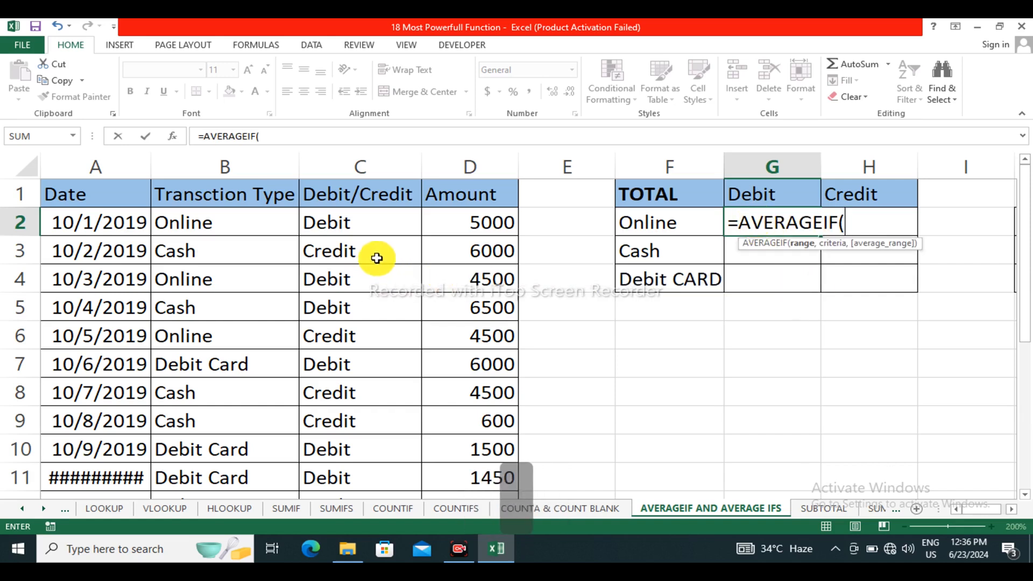
Step: Try to commit G2's AVERAGEIF formula with B2:B13, F2, C2:C13 and G1 as its arguments
drag(226, 230, 263, 452)
scroll(803, 399, up, 1)
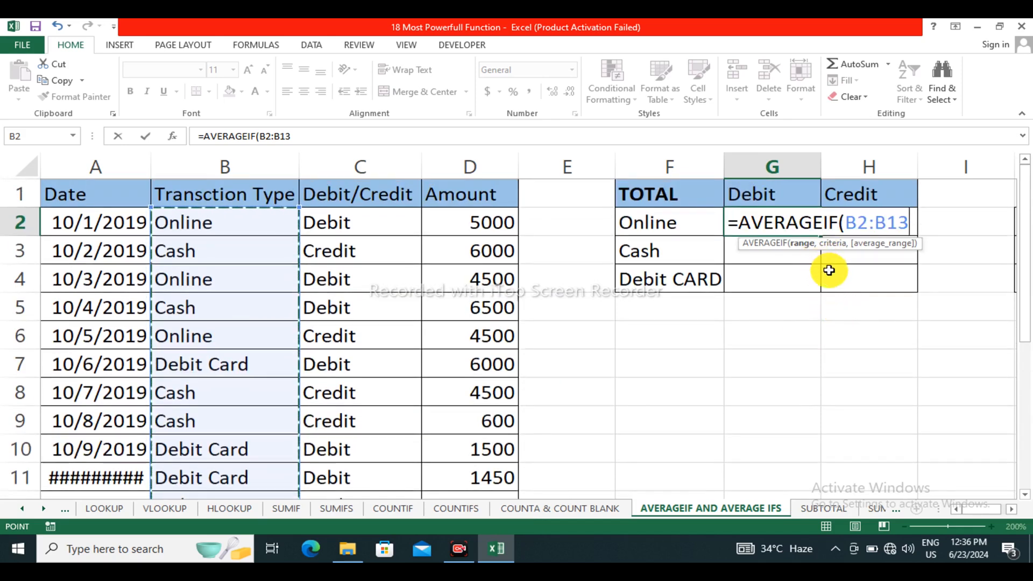
text(,)
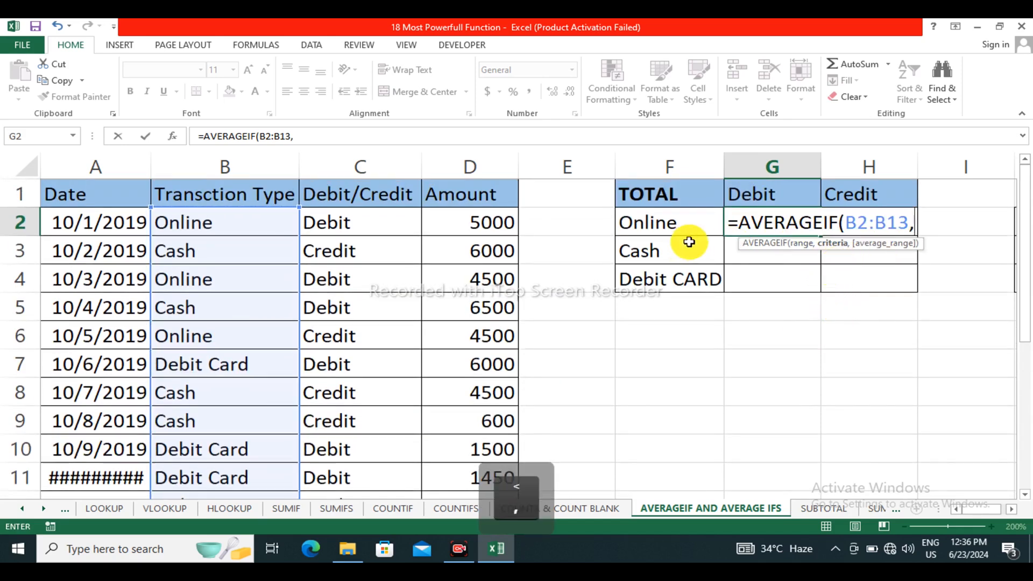
click(694, 223)
text(,)
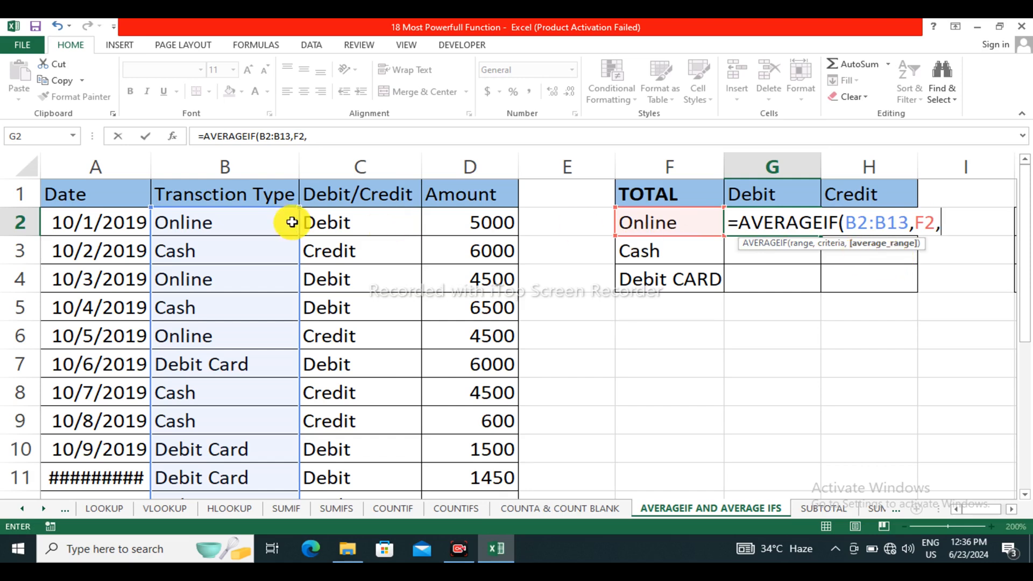
drag(360, 222, 349, 427)
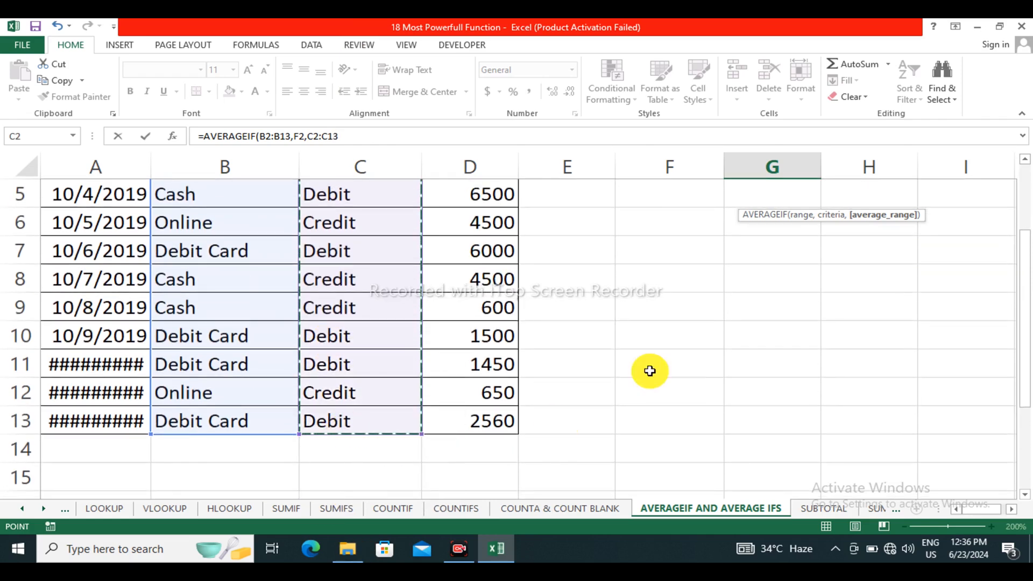
text(,)
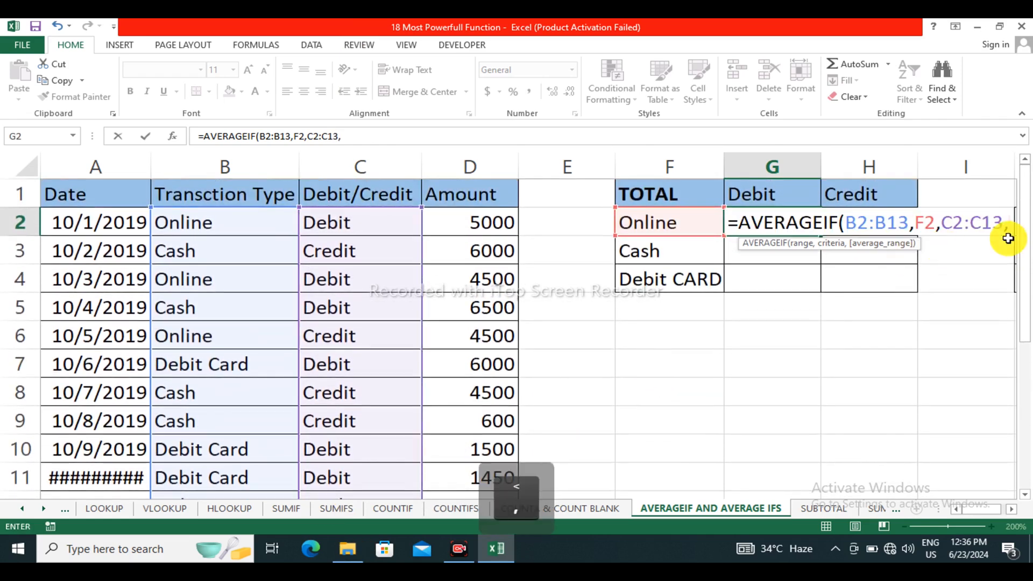
click(760, 193)
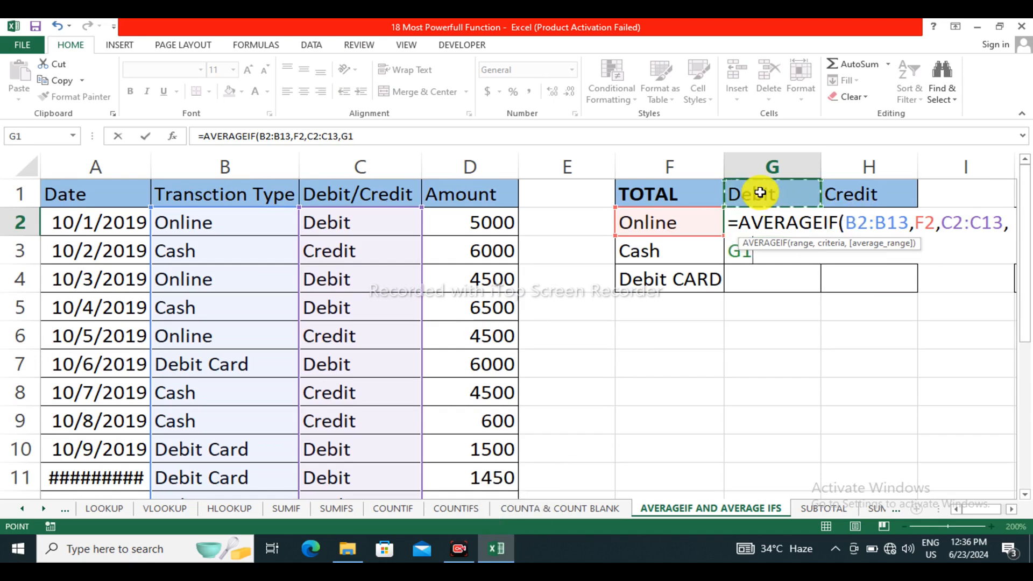
key(Return)
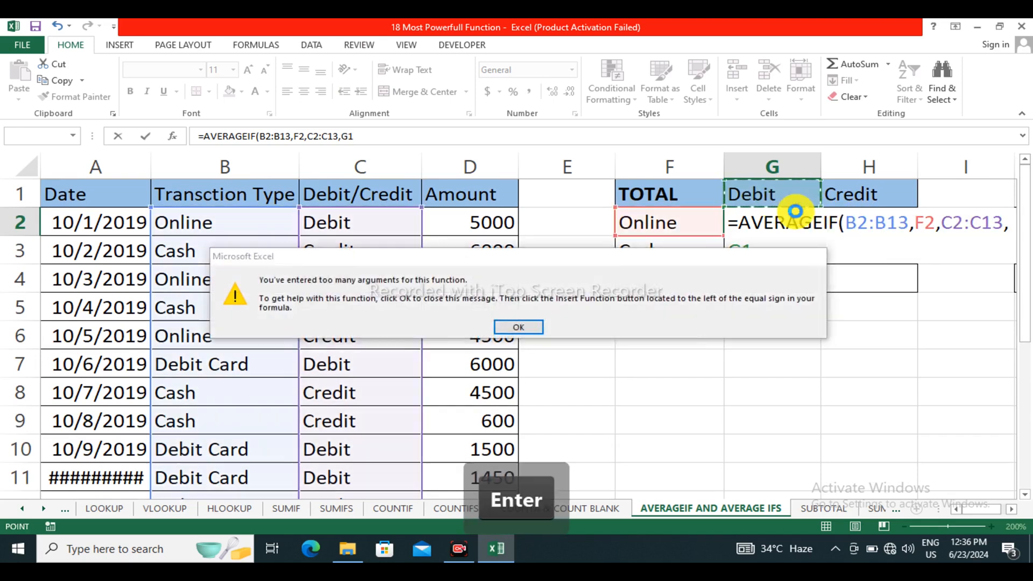
Step: Discard the AVERAGEIF formula in G2 and undo the clearing of G2:H4
key(Return)
drag(756, 249, 736, 222)
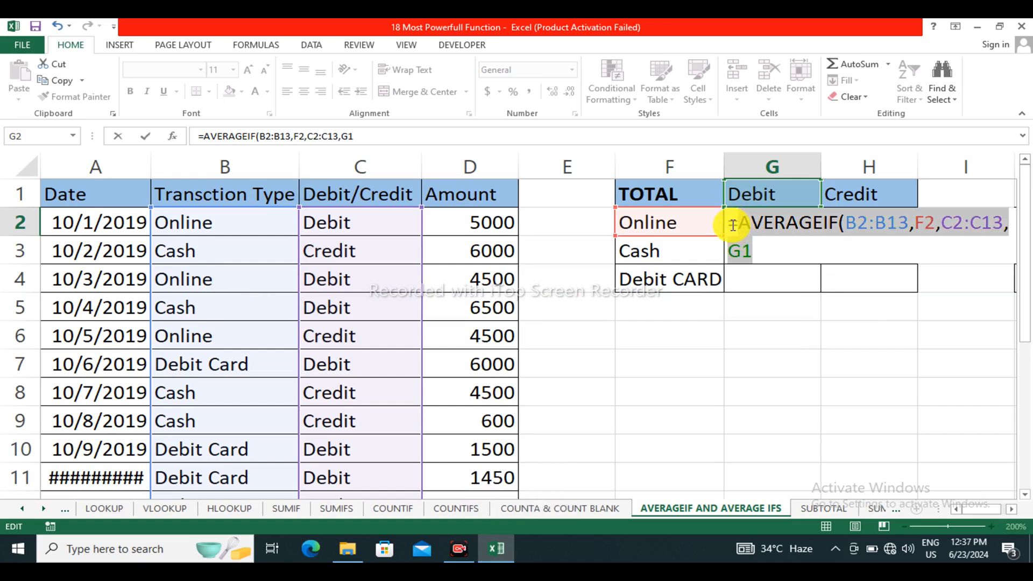
key(Escape)
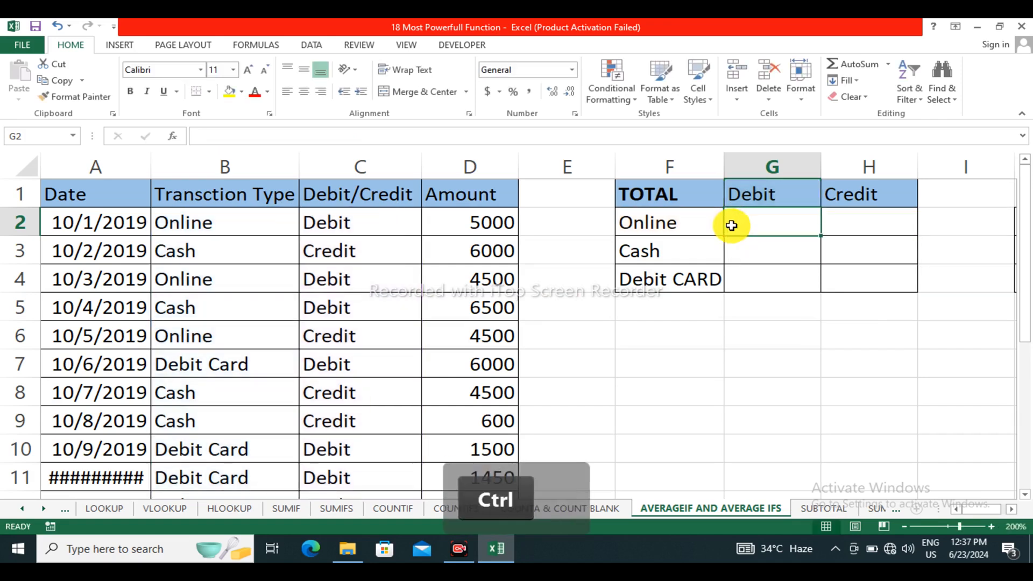
key(ctrl+z)
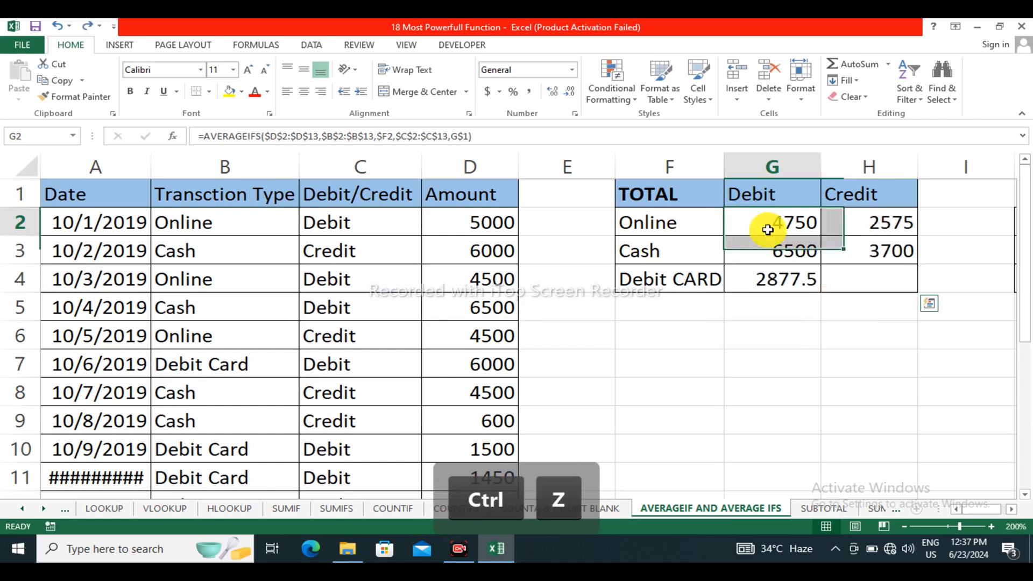
Step: Examine the average range, criteria ranges and criteria in G2's AVERAGEIFS formula, leaving it unchanged
double_click(768, 225)
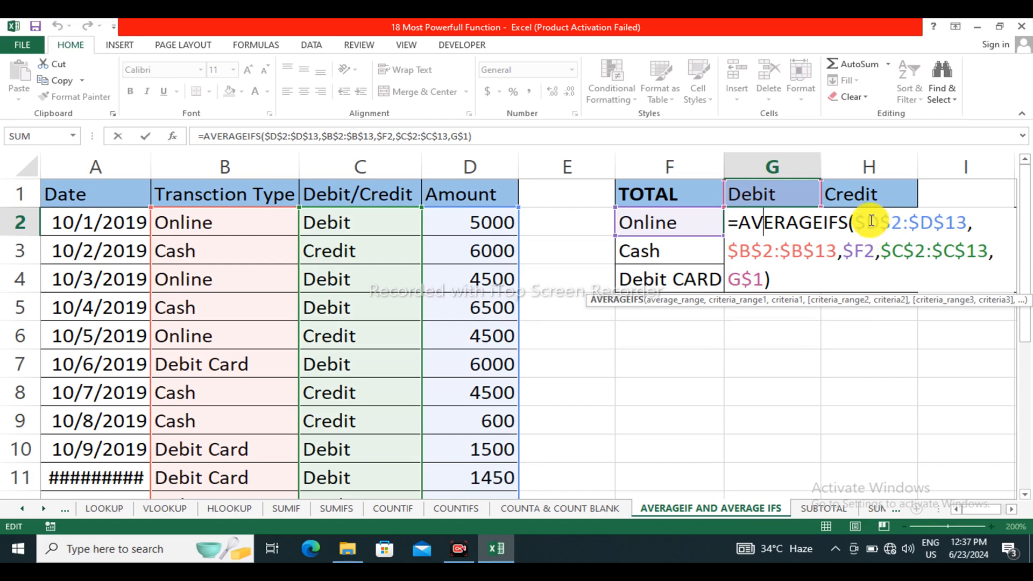
drag(884, 221, 950, 235)
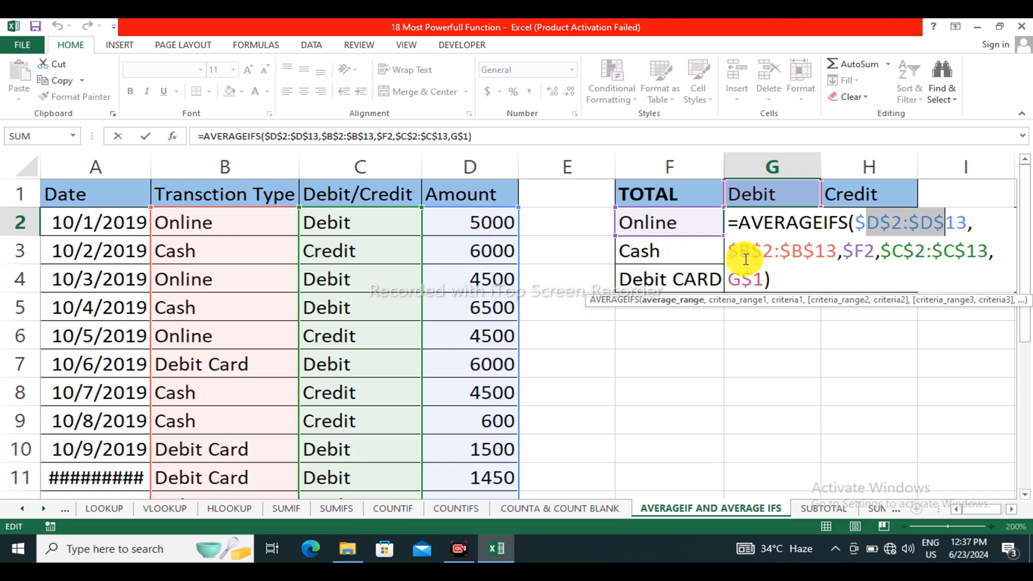
drag(742, 251, 774, 251)
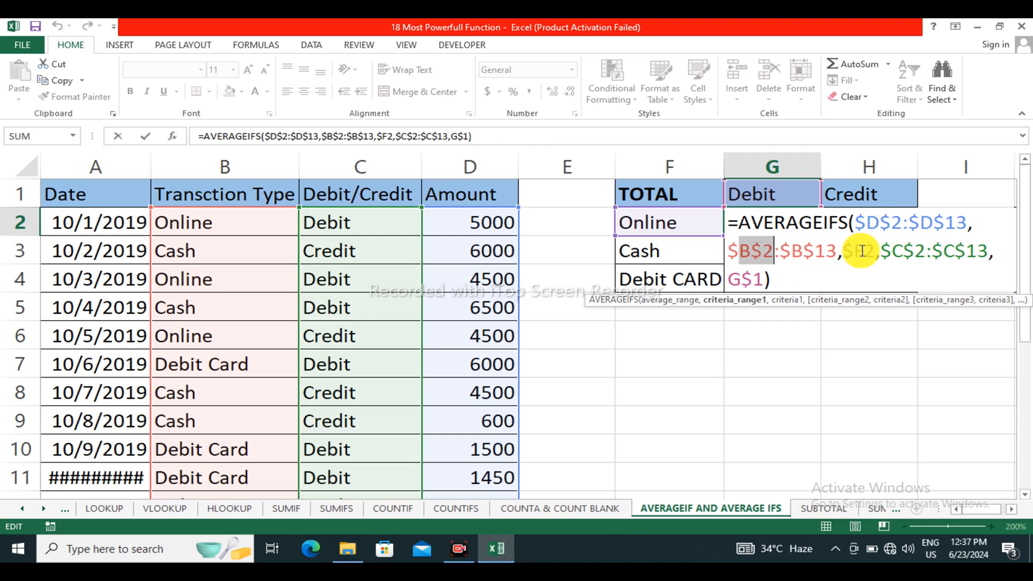
drag(855, 251, 912, 247)
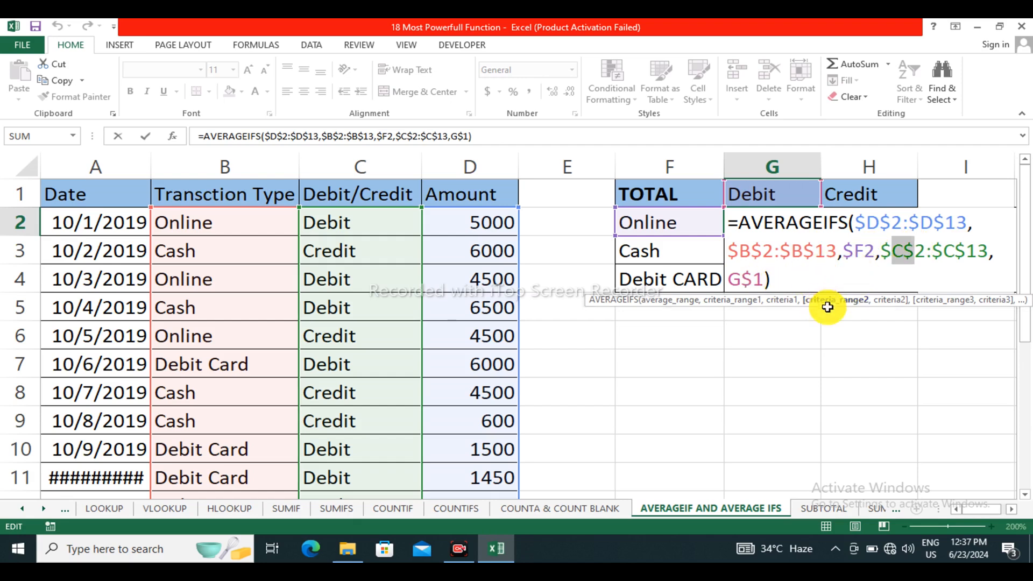
key(Escape)
Step: Clear the averages in G2:H4 and start an AVERAGEIFS formula in G2
click(810, 327)
drag(804, 225, 876, 272)
key(Delete)
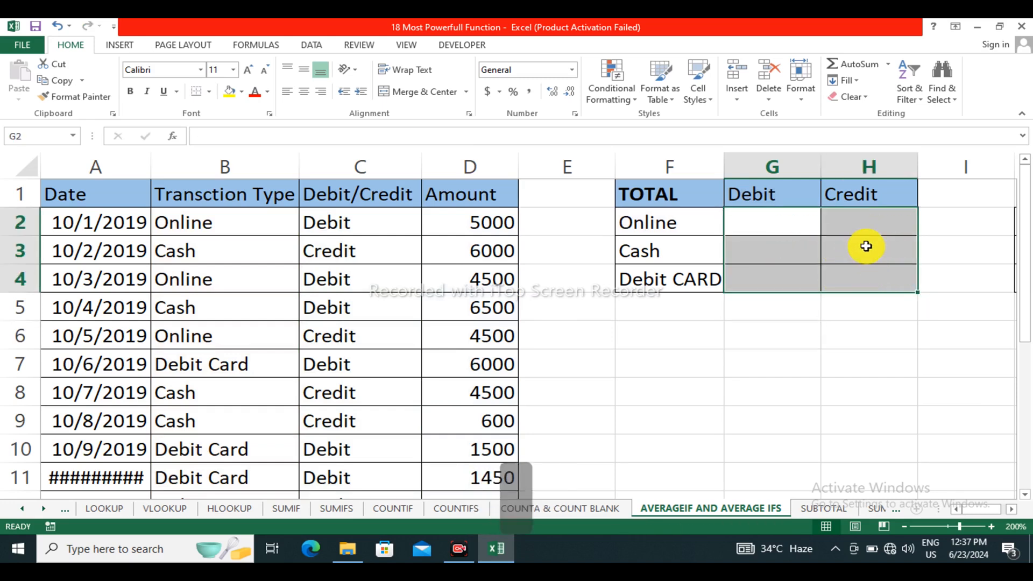
text(=)
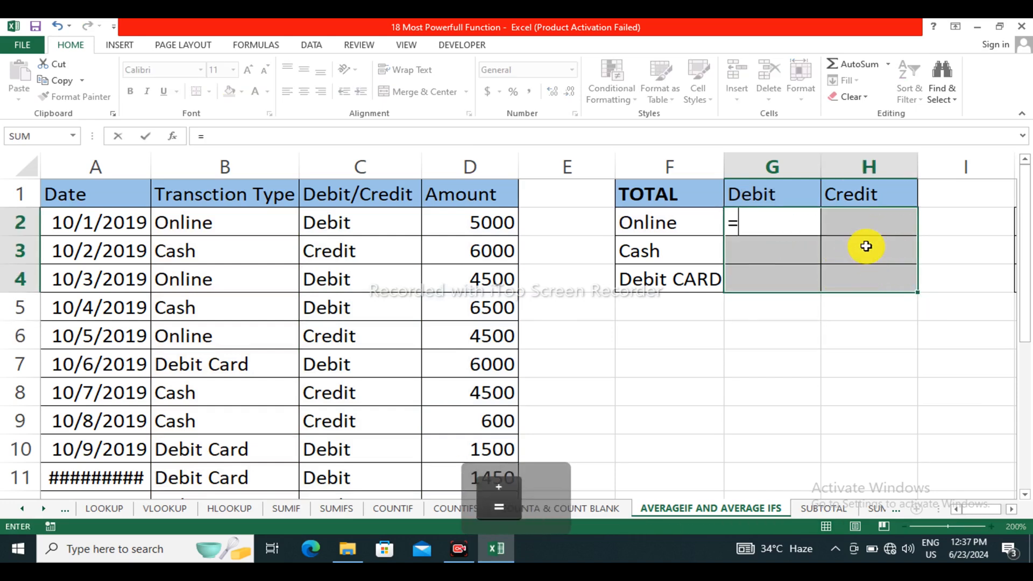
text(av)
key(Down)
key(Down)
key(Down)
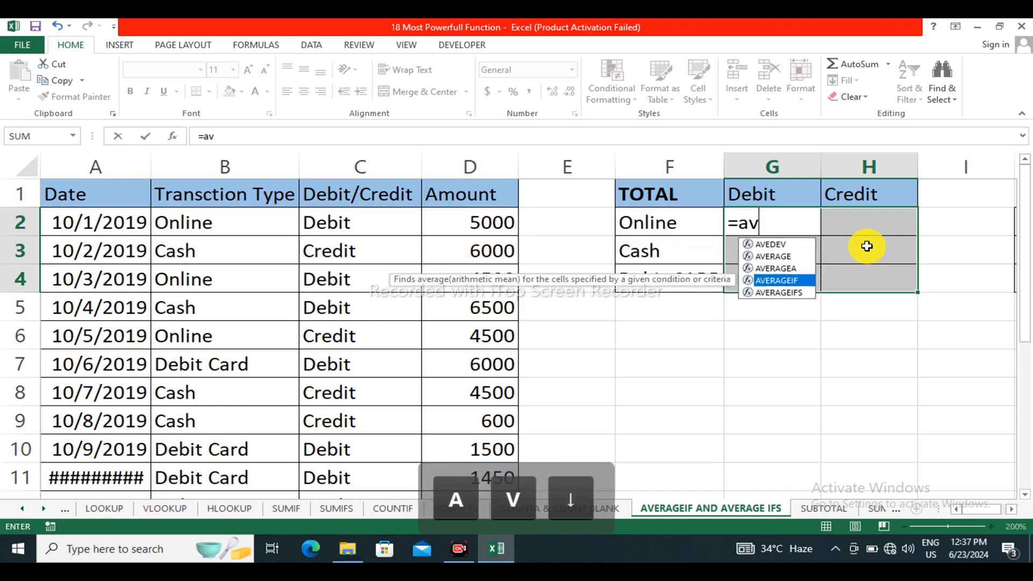
key(Down)
key(Tab)
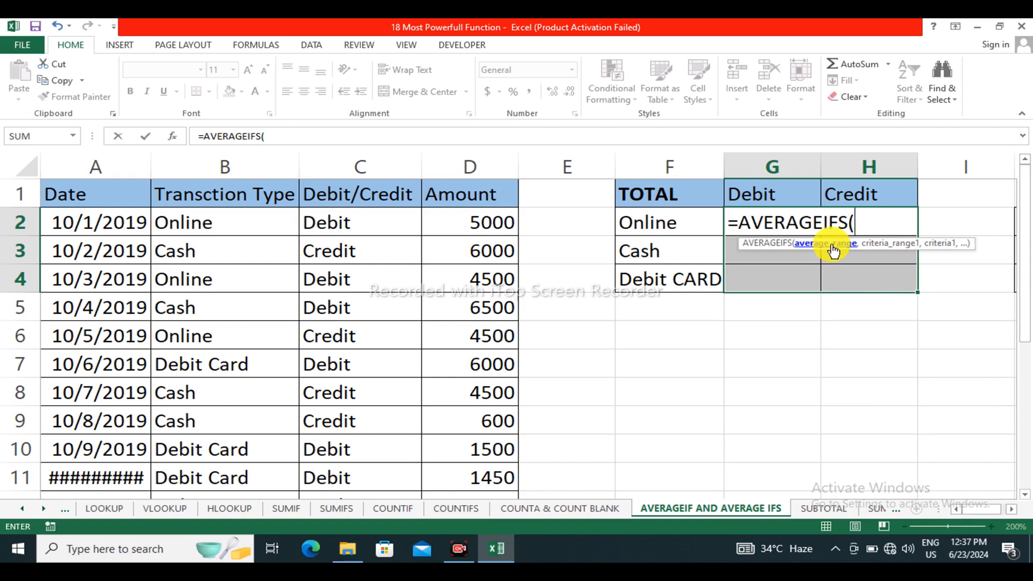
Step: Complete G2's AVERAGEIFS formula with average range D2:D13 and the criteria pairs B2:B13 with F2 and C2:C13 with G1
drag(502, 231, 475, 438)
scroll(984, 291, up, 1)
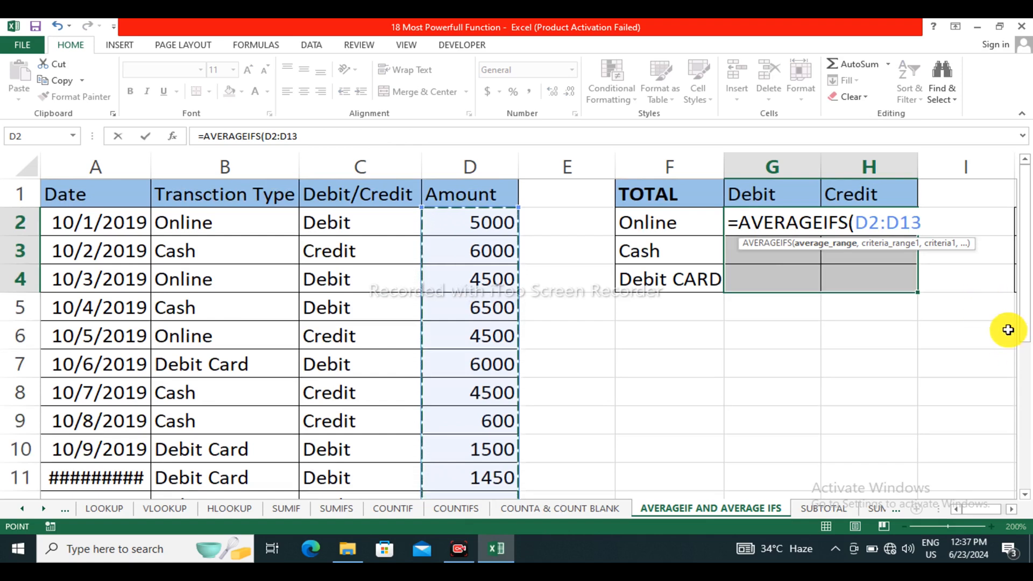
text(,)
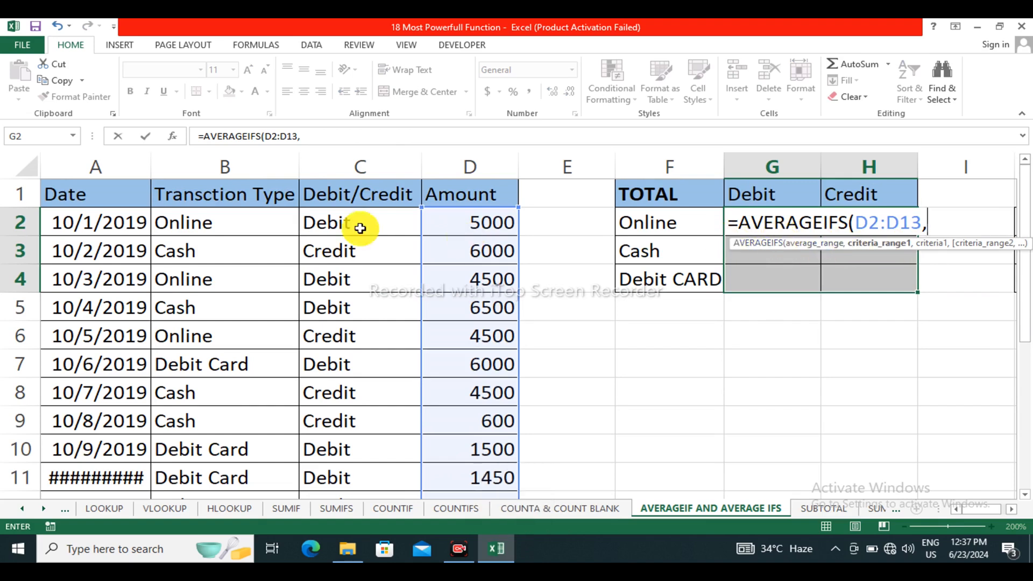
drag(214, 224, 242, 459)
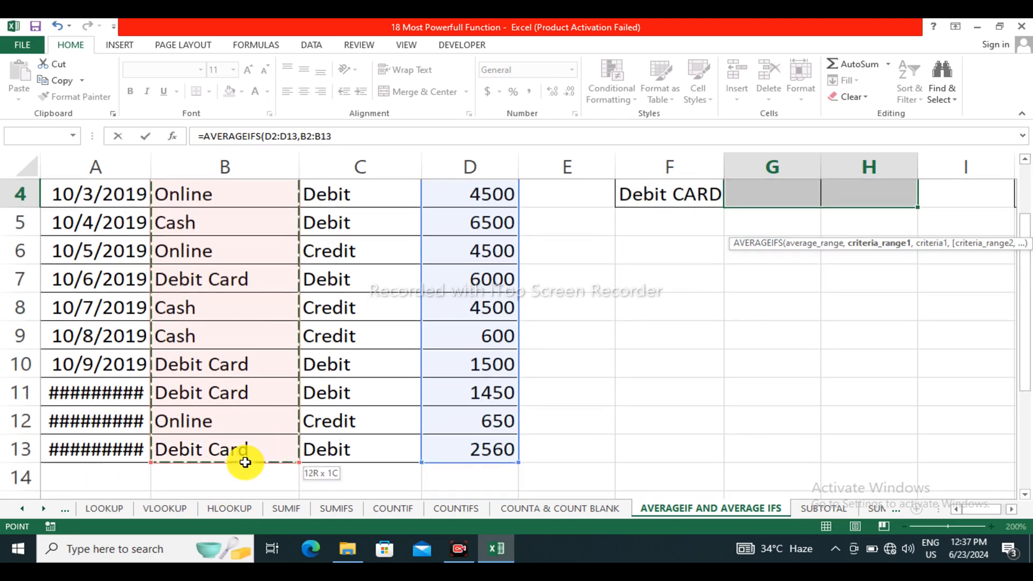
text(,)
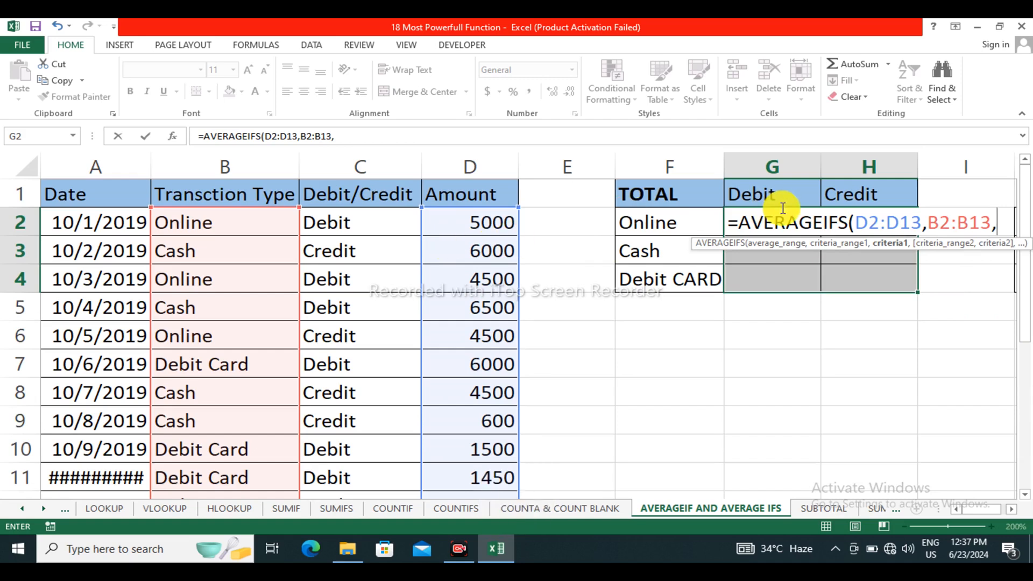
click(661, 220)
text(,)
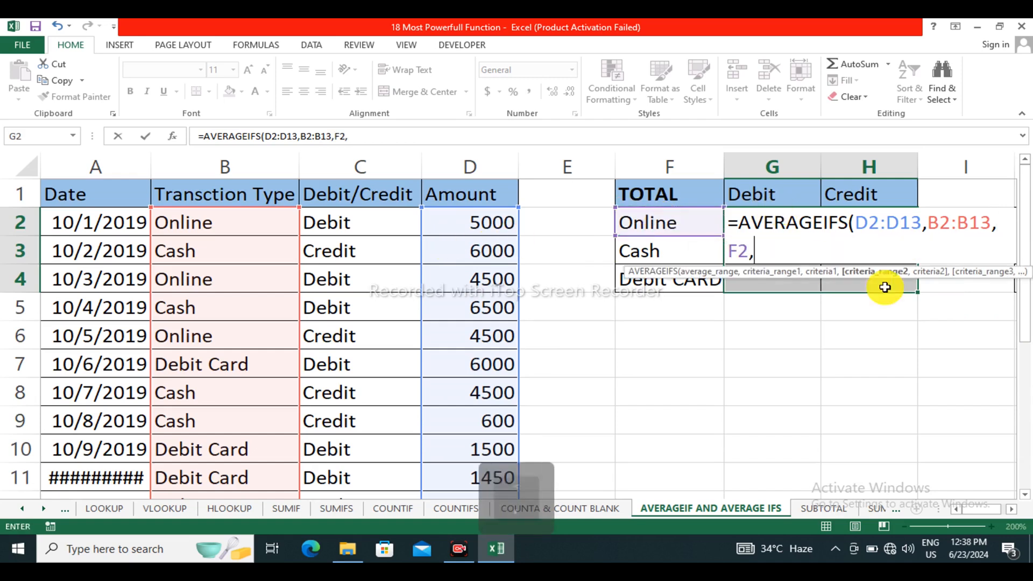
drag(353, 231, 359, 557)
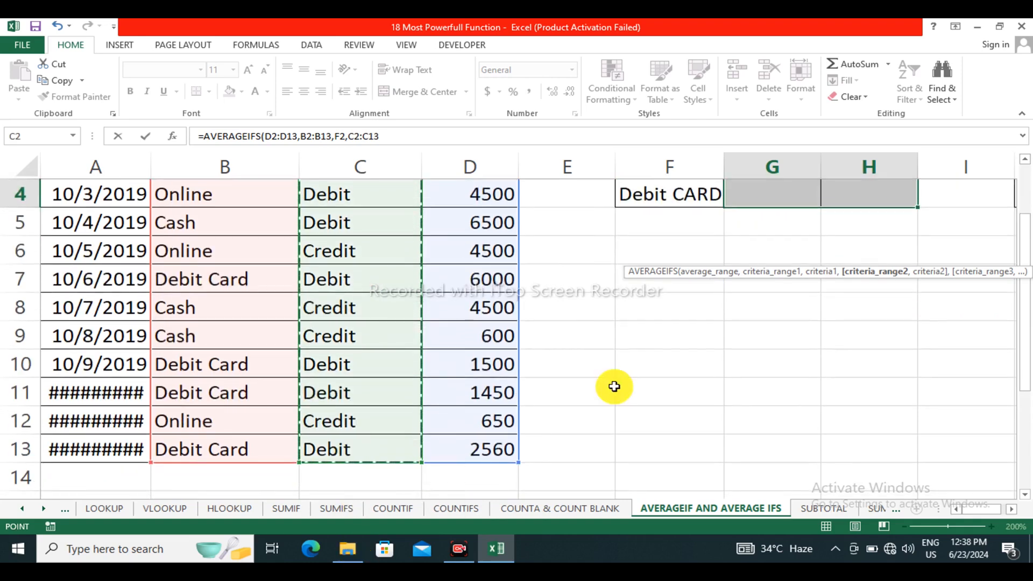
text(,)
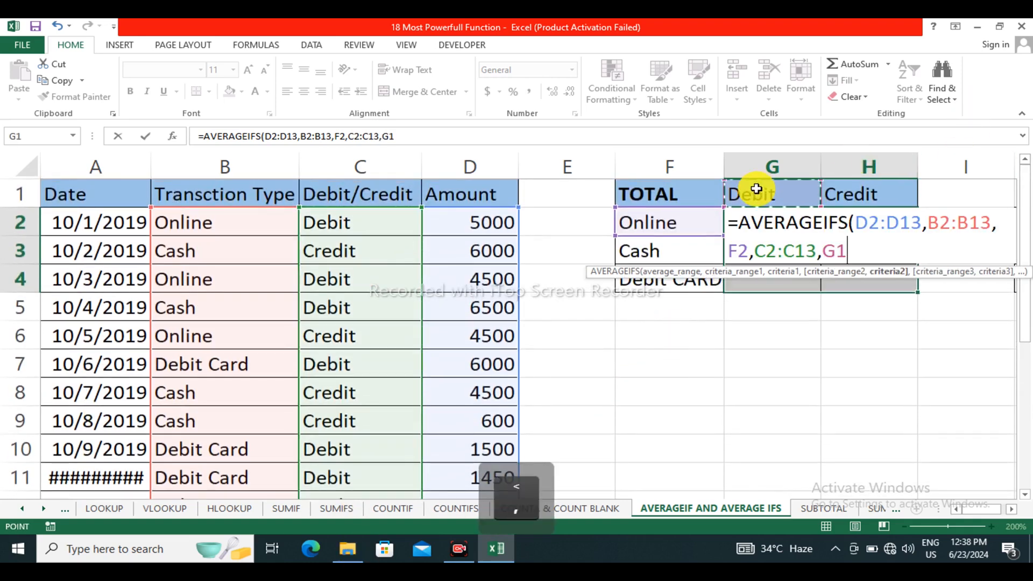
key(Return)
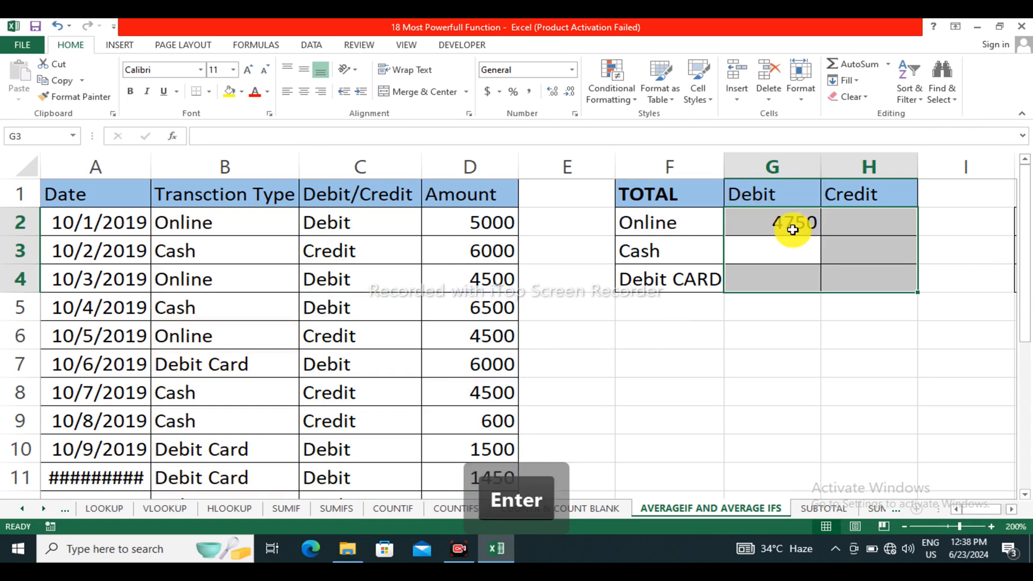
Step: Make the references to D2:D13, B2:B13, F2 and C2:C13 absolute in G2's AVERAGEIFS formula
click(792, 230)
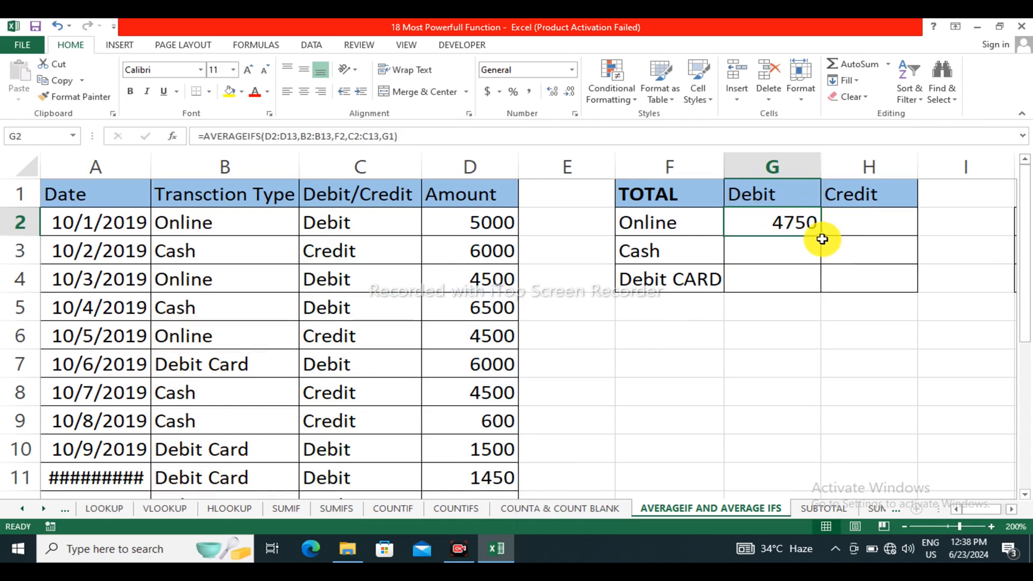
double_click(787, 216)
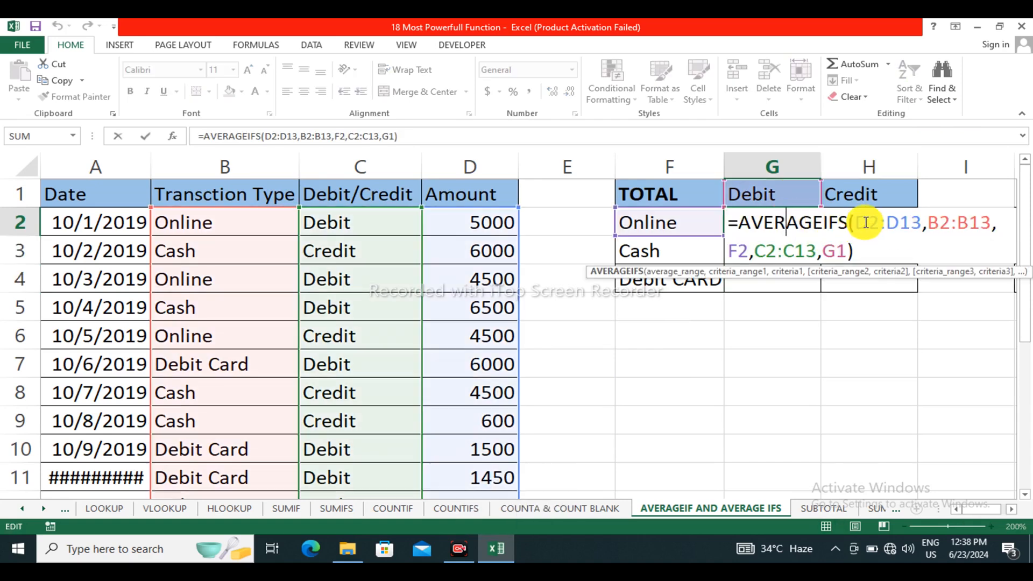
drag(859, 222, 763, 247)
key(F4)
key(F4)
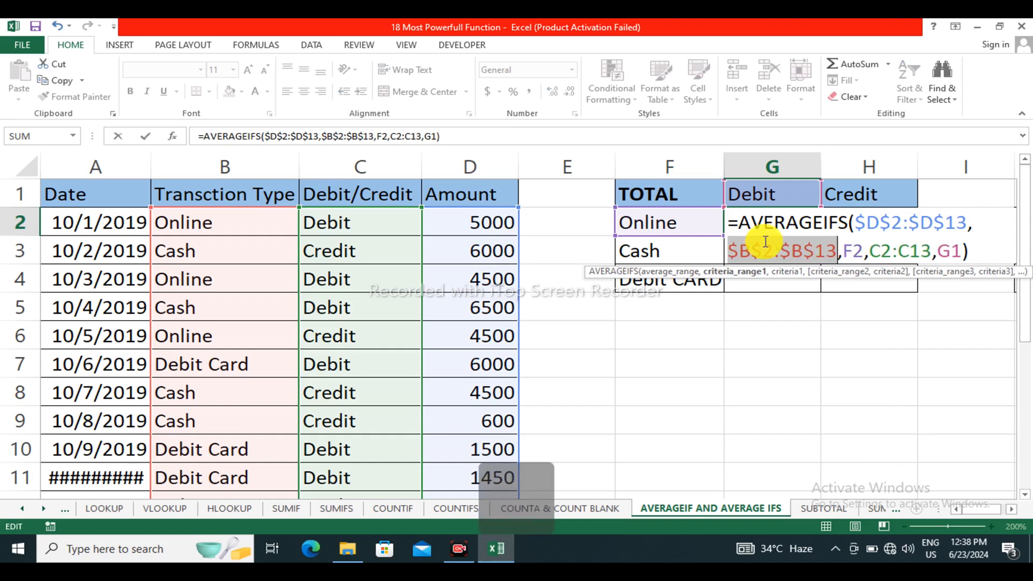
double_click(854, 252)
key(F4)
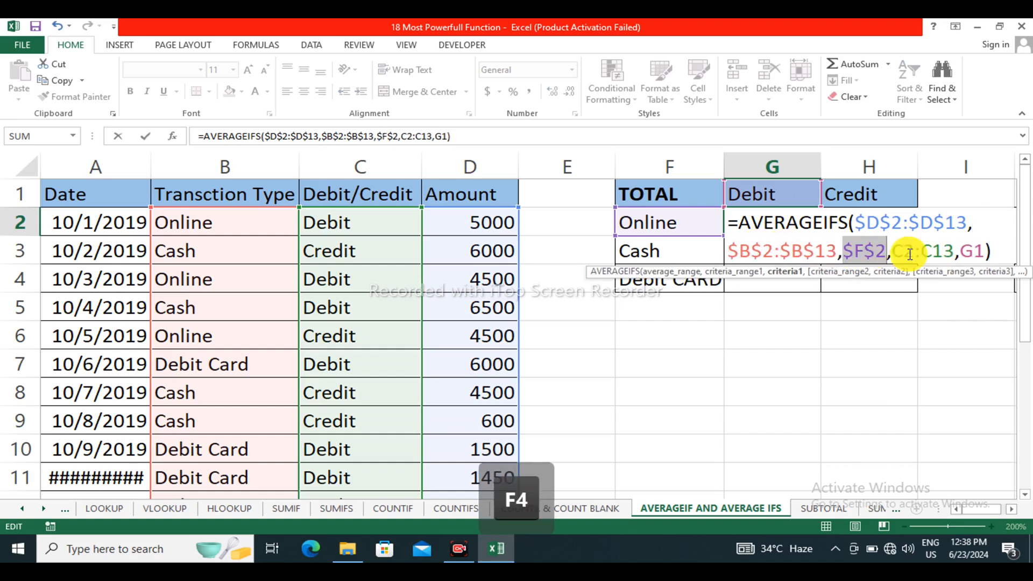
drag(894, 252, 955, 253)
key(F4)
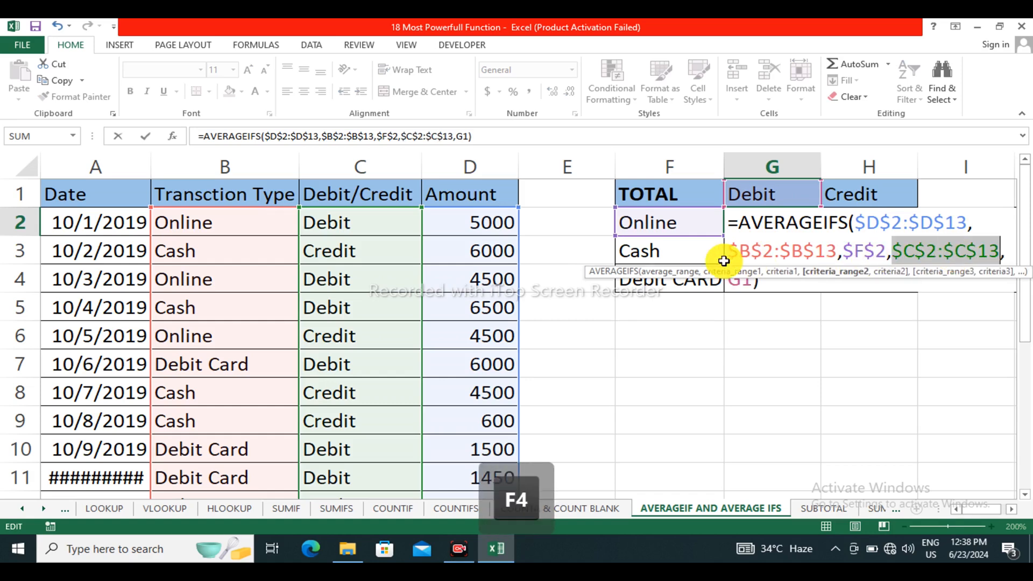
Step: Set the two criteria in G2's formula to the mixed references G$1 and $F2, and commit the formula
drag(732, 281, 753, 281)
key(F4)
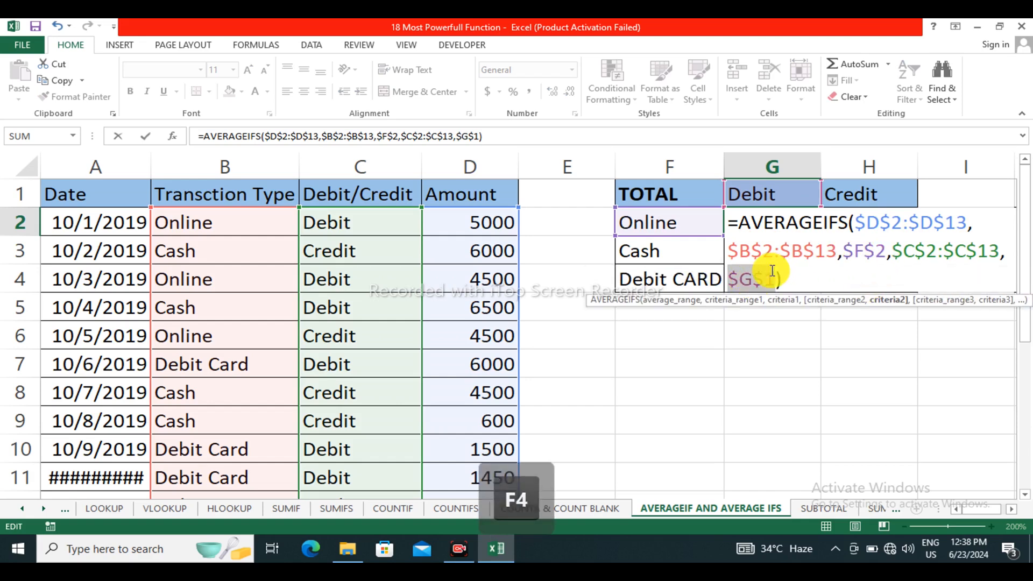
click(736, 293)
key(BackSpace)
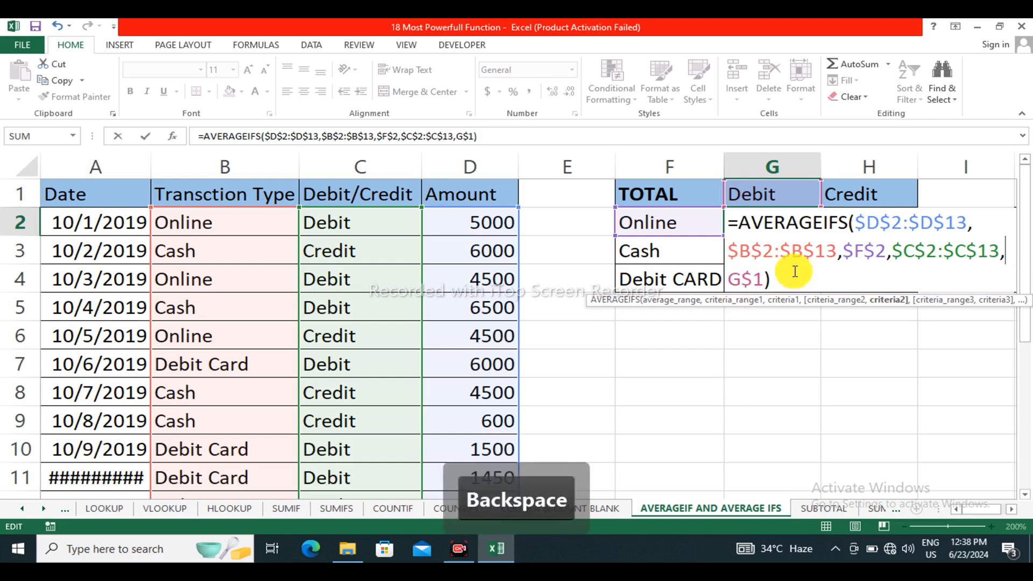
click(873, 249)
key(BackSpace)
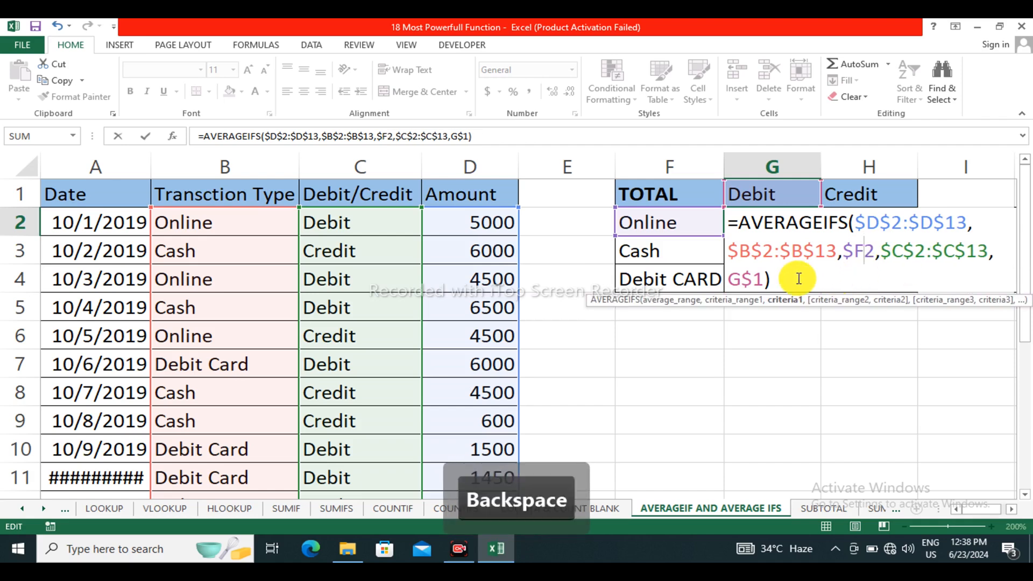
key(Return)
Step: Fill G2's AVERAGEIFS formula across G2:H4 and check the copied formulas in H2 and H4
click(775, 224)
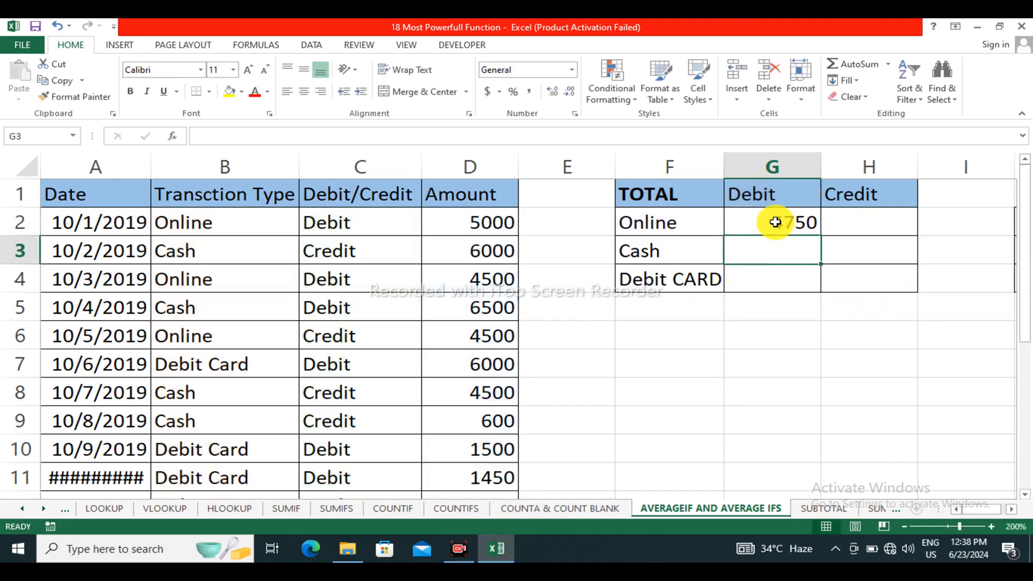
drag(824, 238, 895, 293)
drag(869, 231, 870, 239)
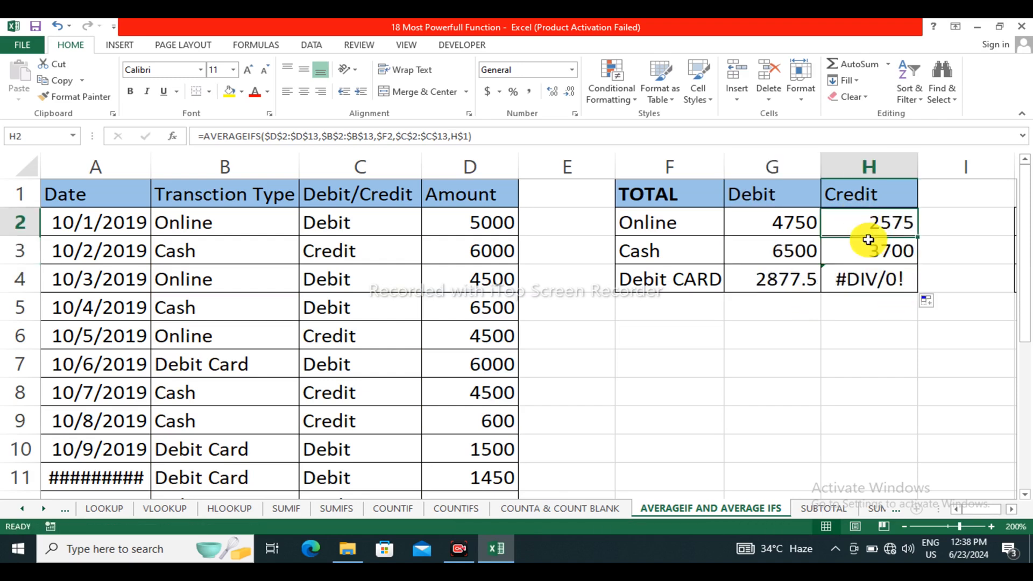
click(856, 274)
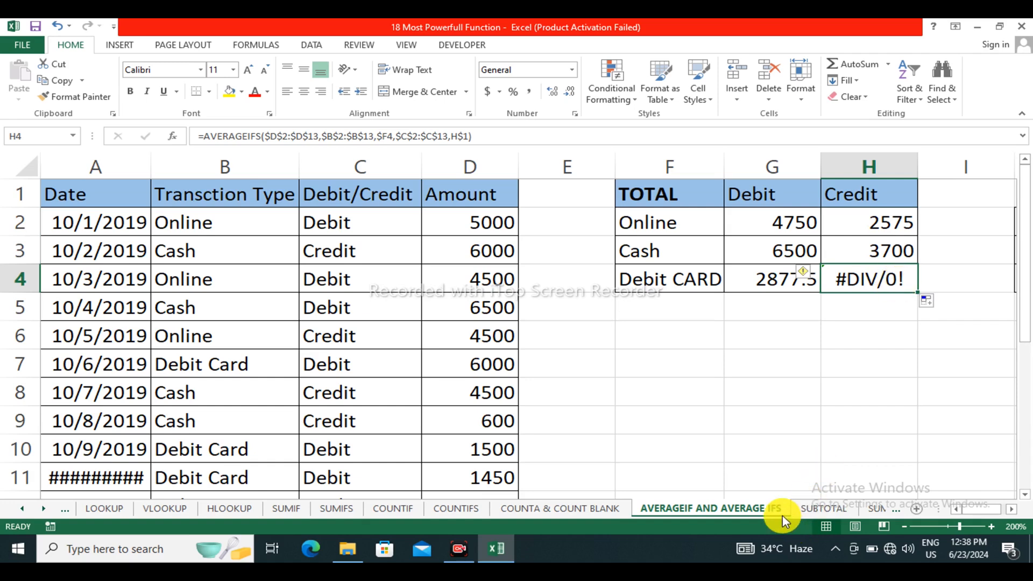
Step: Switch to the SUBTOTAL sheet and inspect the existing formula in F2
key(ctrl+Page_Down)
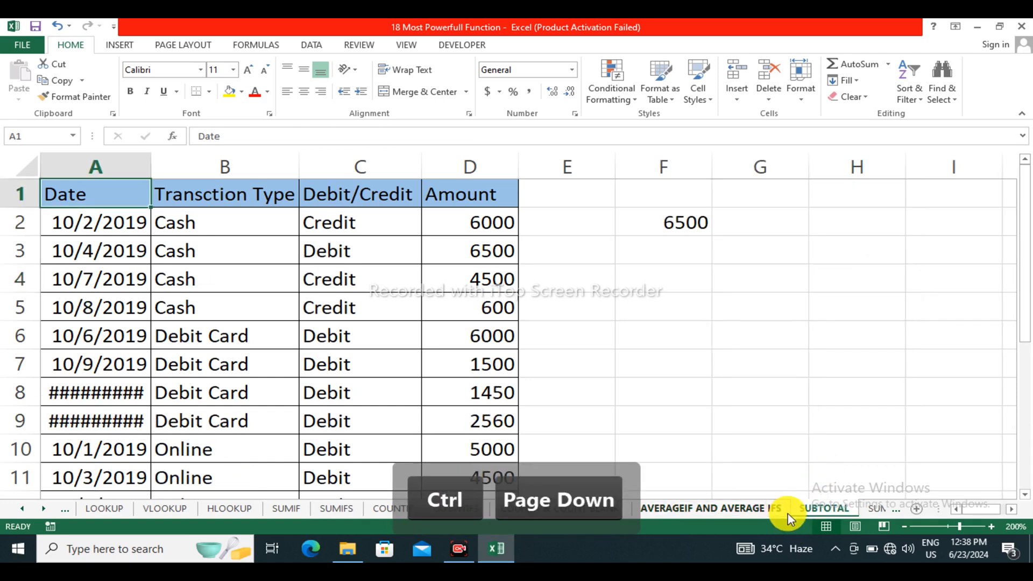
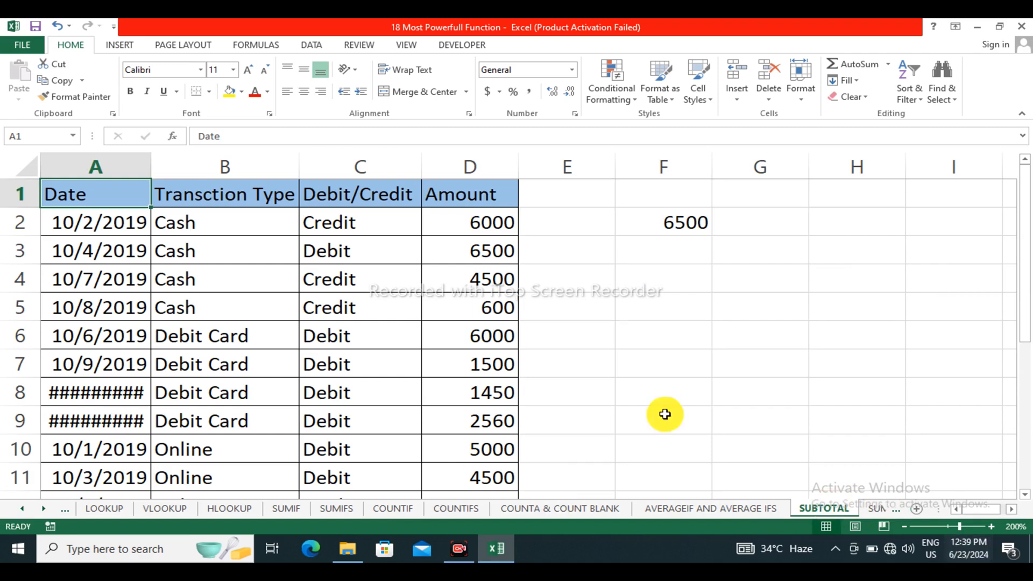
click(692, 225)
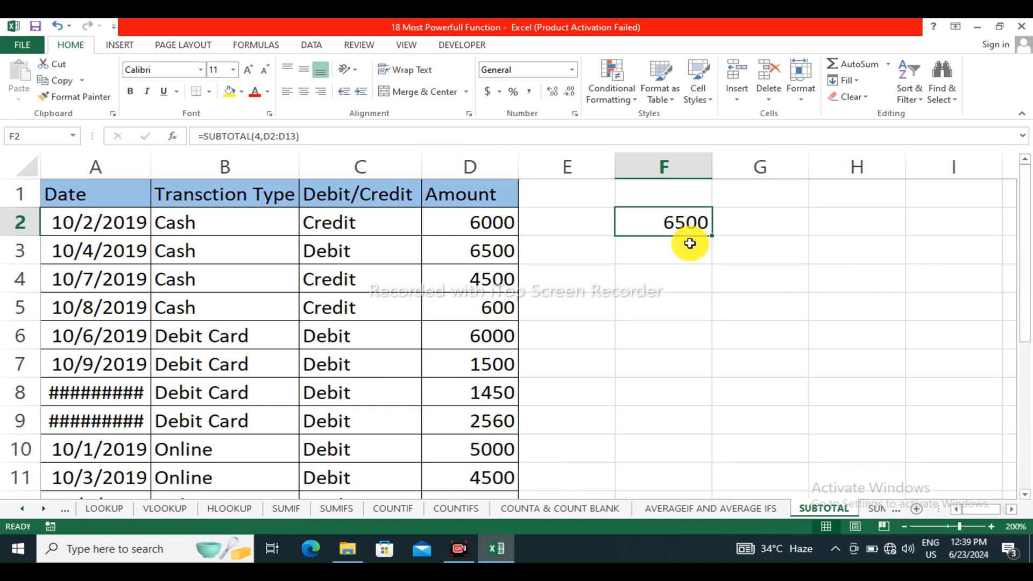
click(682, 259)
click(677, 225)
Step: Enter a SUBTOTAL formula in F4 with function number 4 (MAX) over the amounts in D2:D13
click(667, 266)
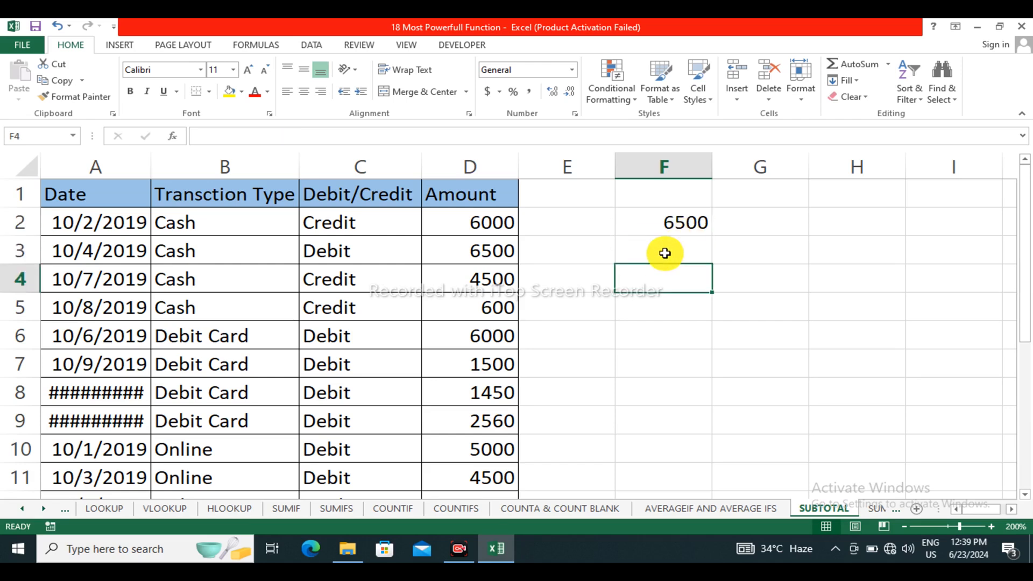
text(=)
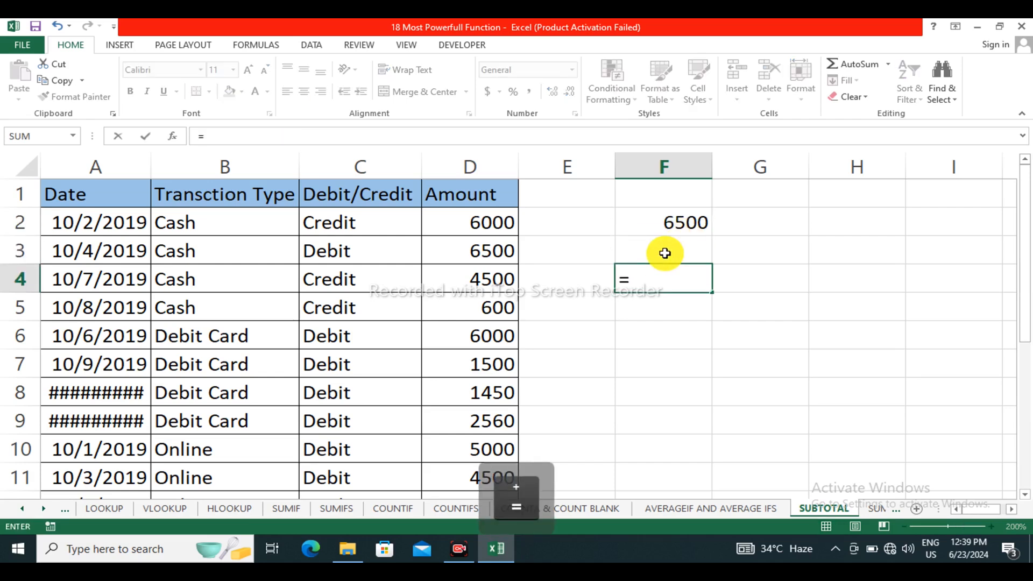
text(sub)
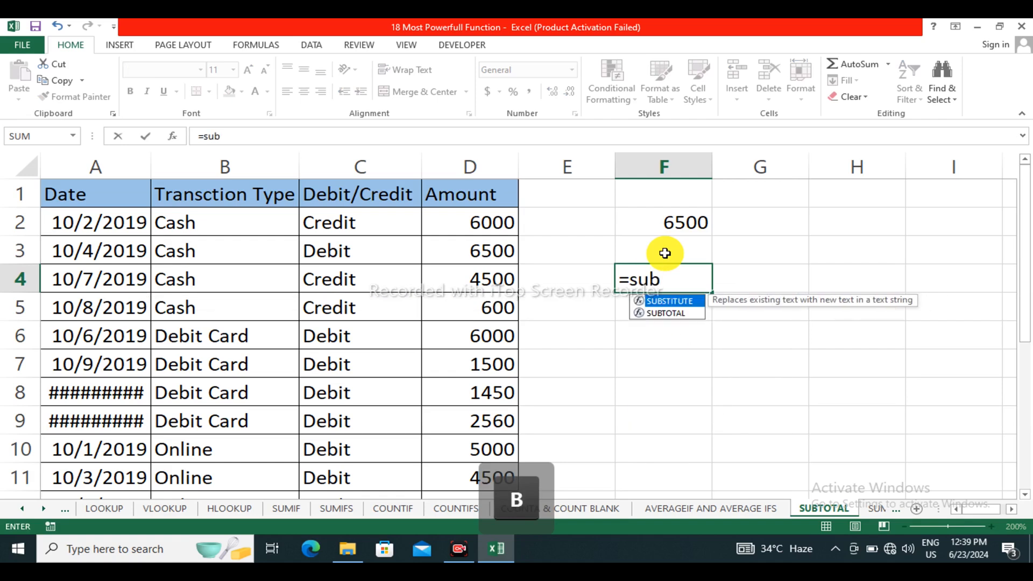
text(to)
key(Tab)
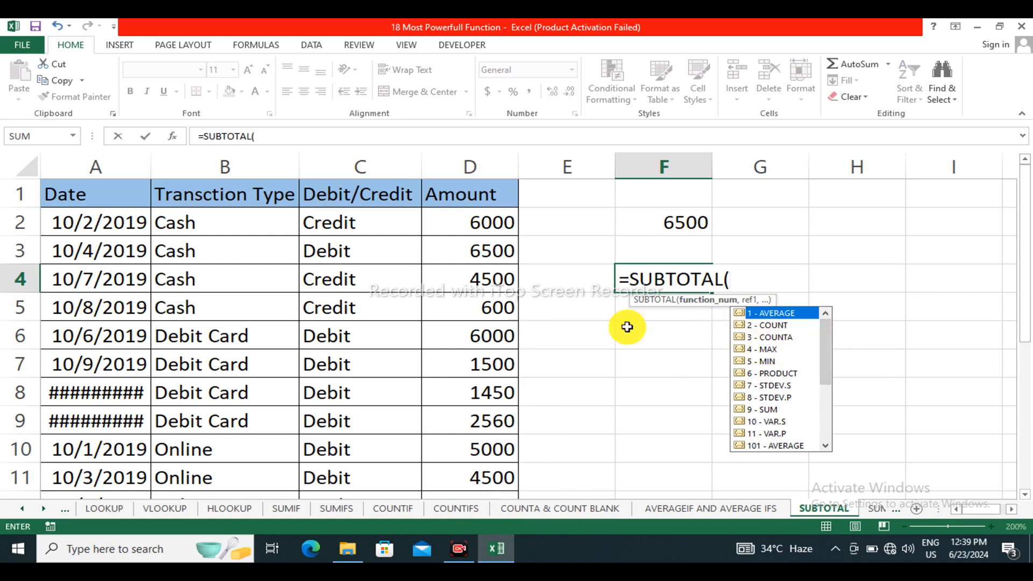
scroll(776, 371, down, 2)
scroll(793, 377, up, 2)
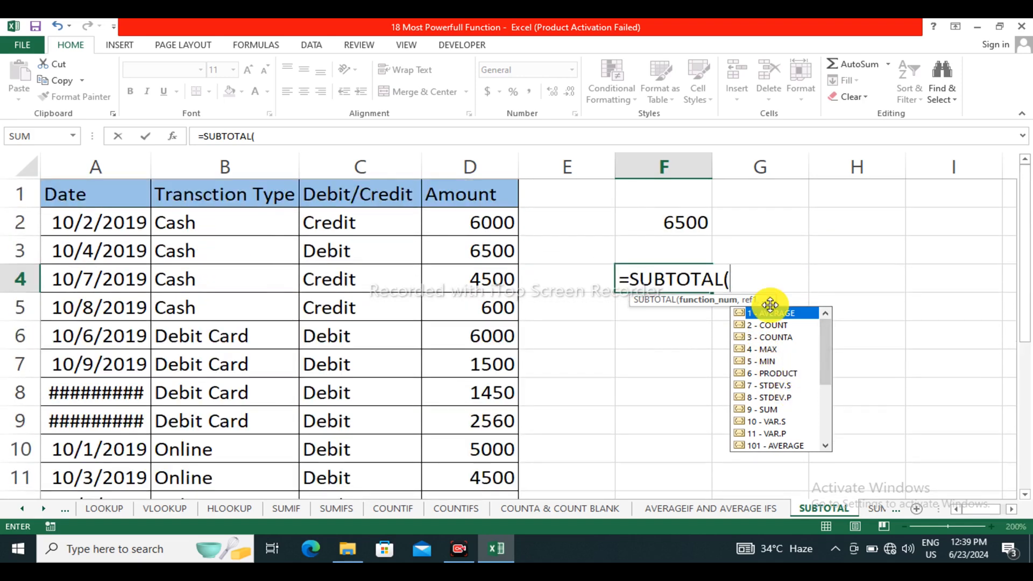
text(4)
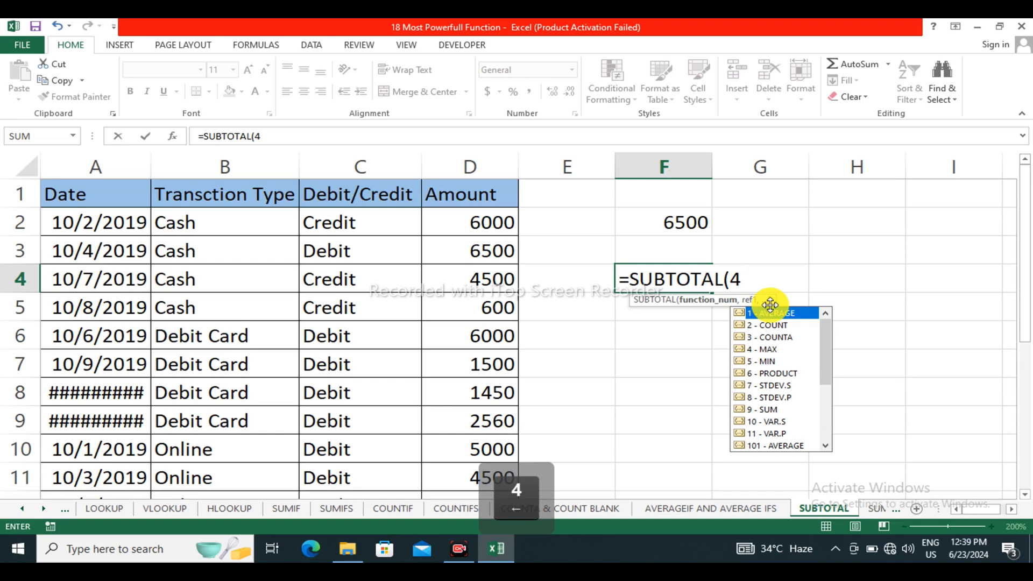
text(,)
drag(475, 224, 481, 443)
scroll(538, 424, up, 1)
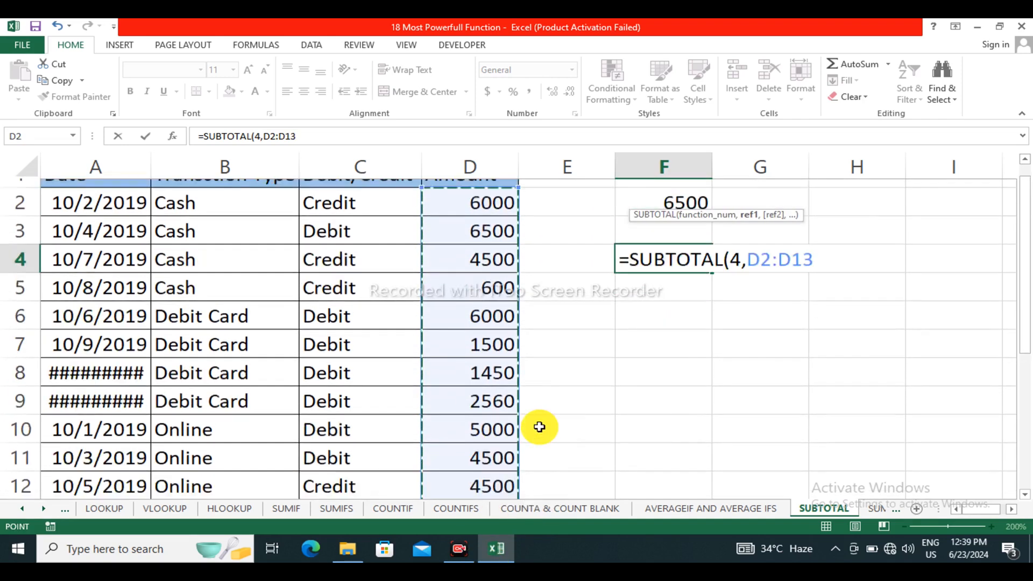
key(Return)
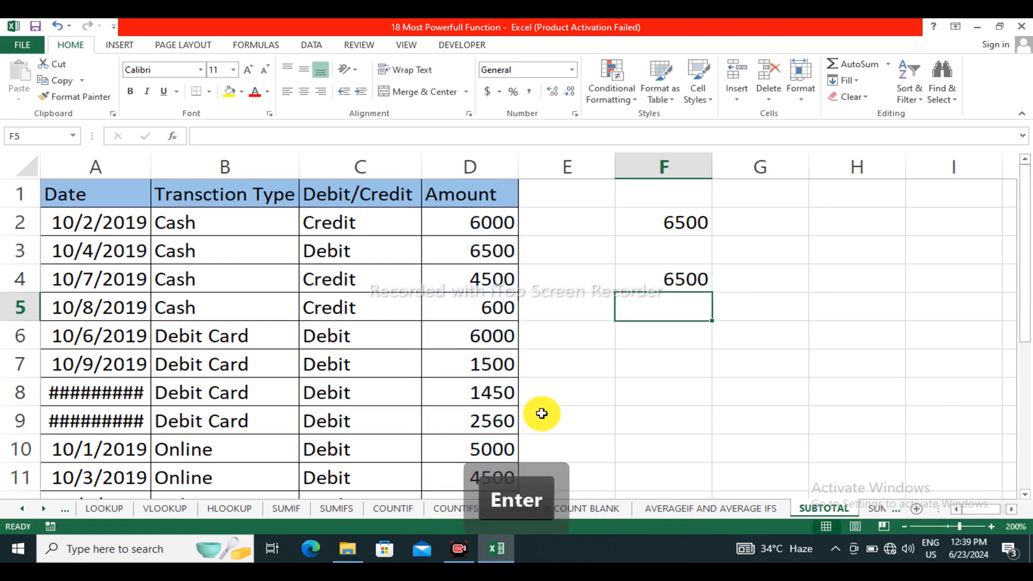
click(685, 278)
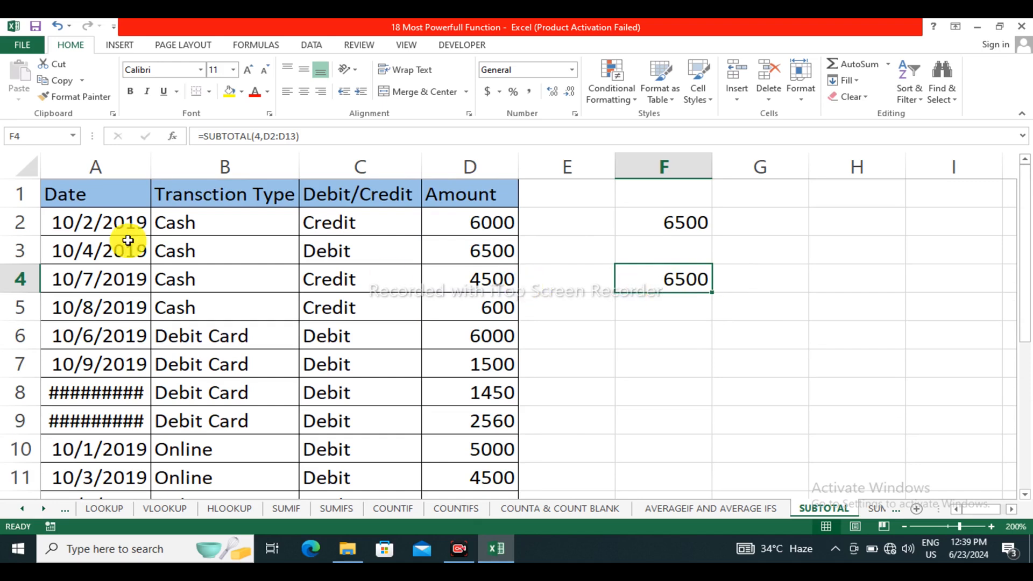
Step: Review the transaction table's amounts and recheck the SUBTOTAL formula in F4
drag(97, 223, 470, 364)
click(383, 296)
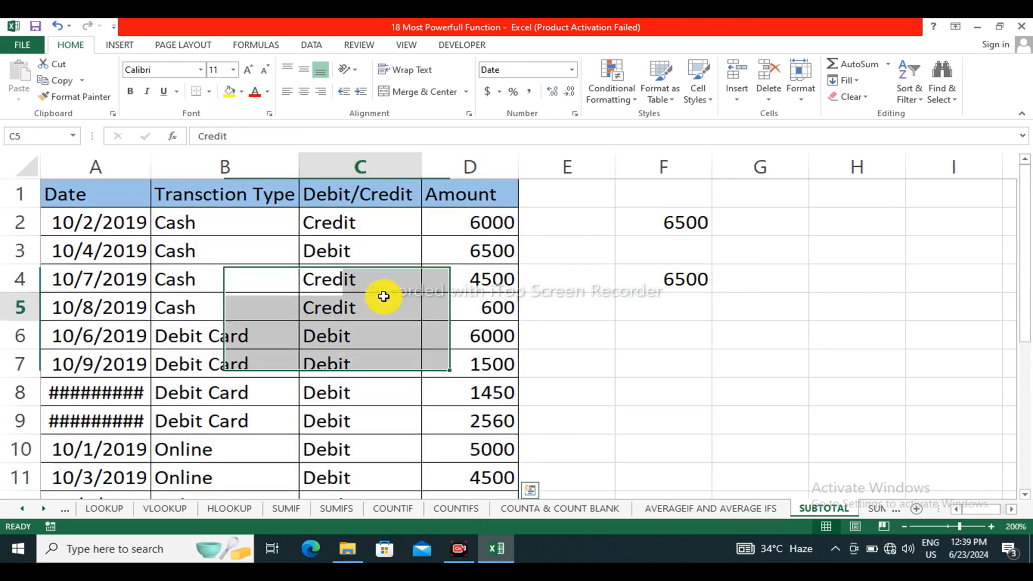
drag(477, 222, 473, 457)
click(475, 253)
scroll(721, 312, up, 1)
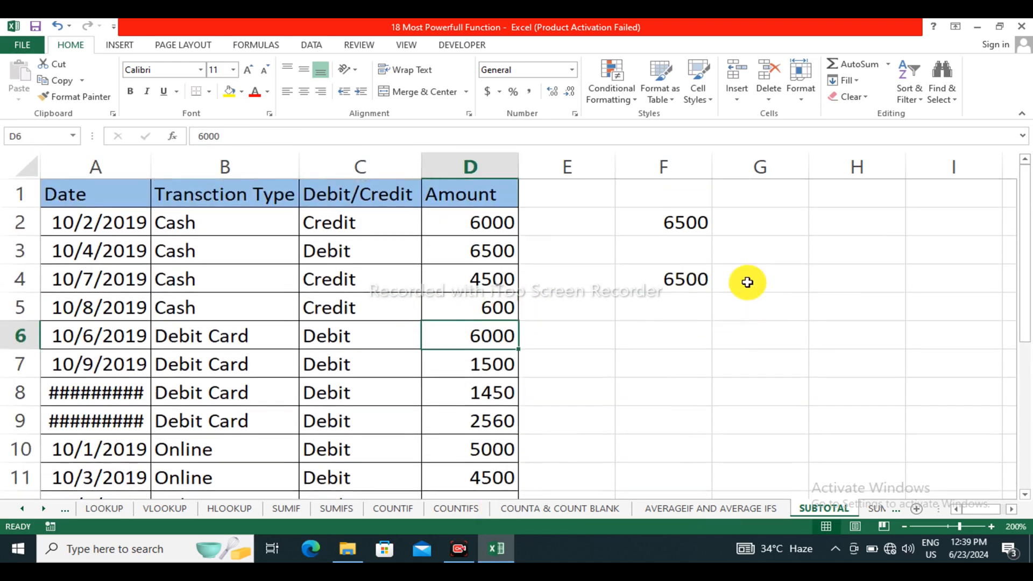
click(698, 279)
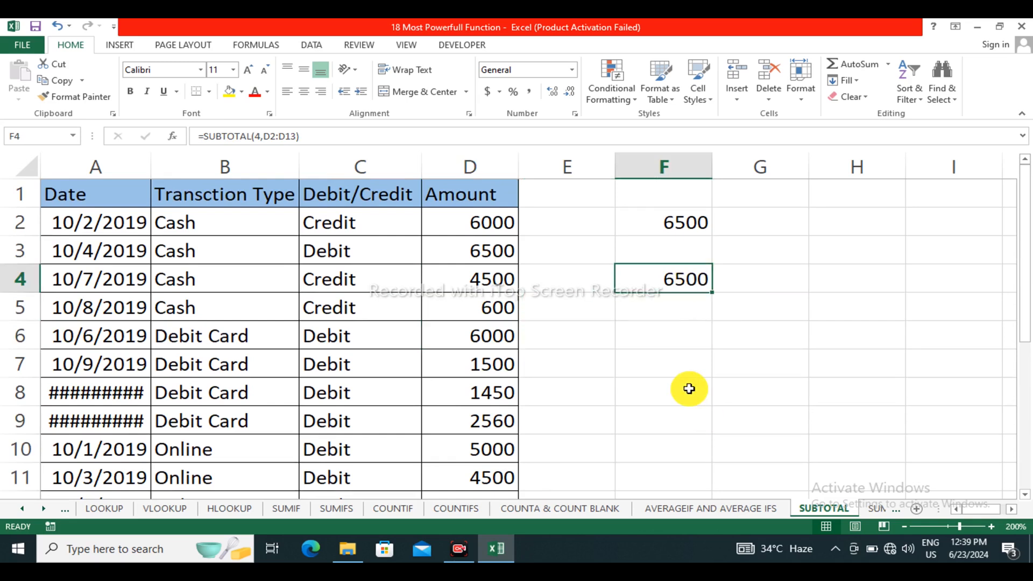
Step: Switch to the SUMPRODUCT sheet and clear the old formula from H2
key(ctrl+Page_Down)
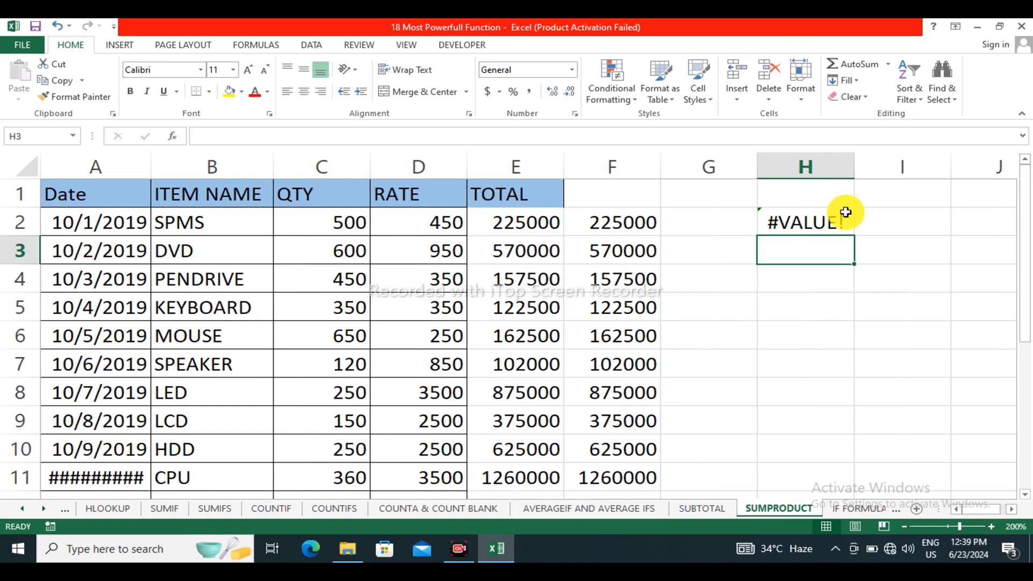
click(802, 210)
key(Delete)
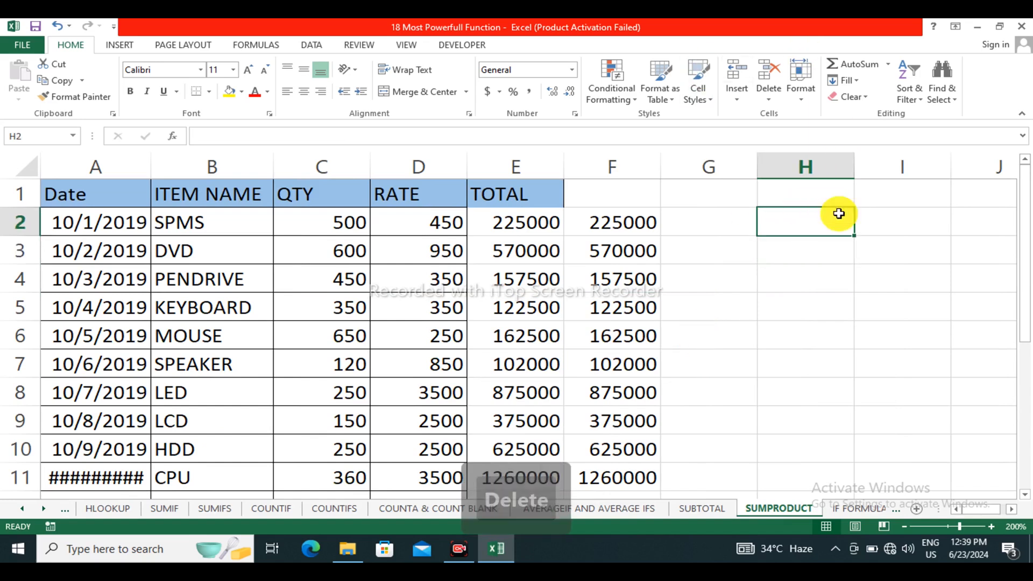
Step: Delete columns E through G, including the TOTAL column, next to the QTY and RATE data
drag(323, 167, 438, 219)
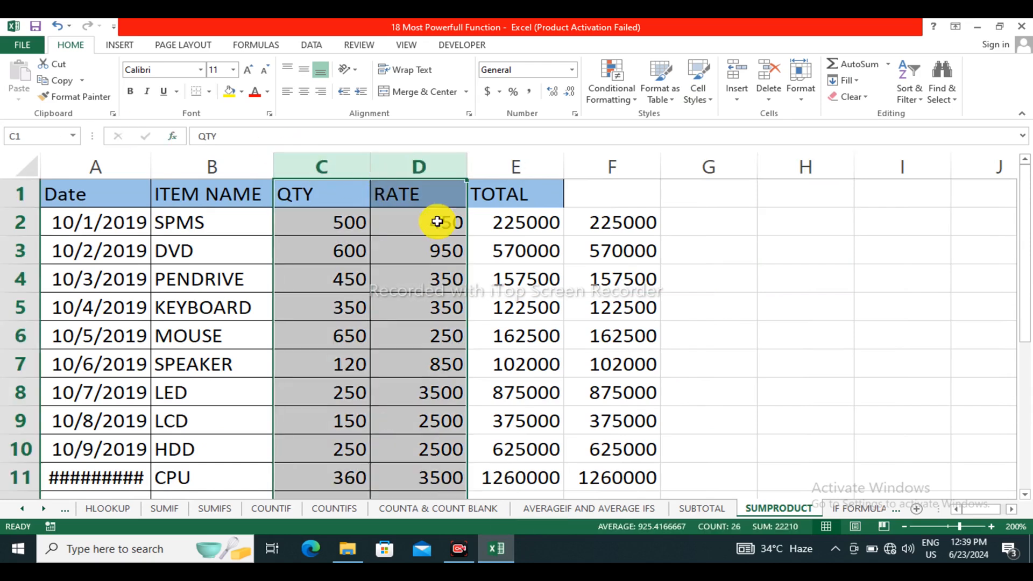
drag(535, 167, 595, 186)
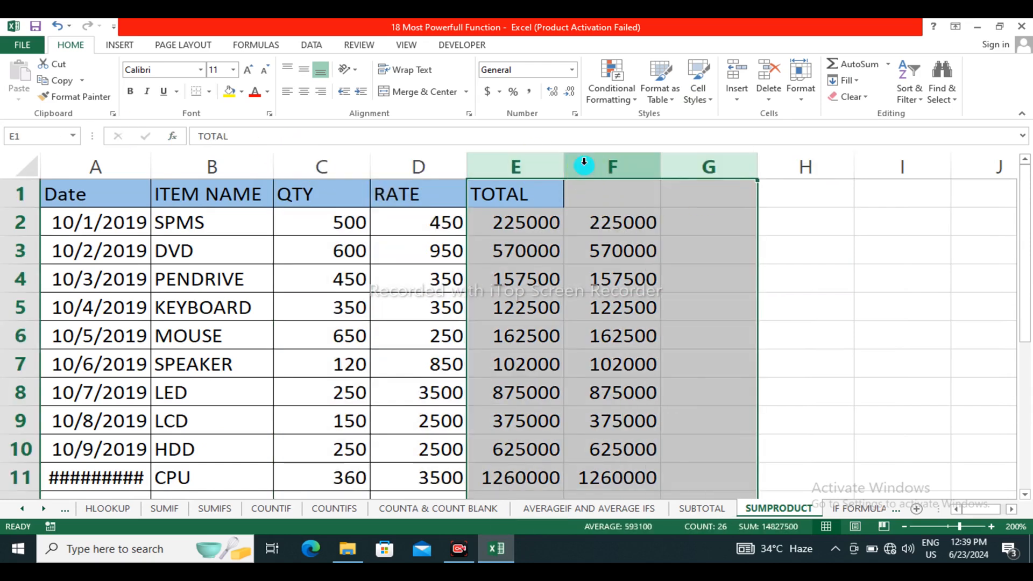
right_click(588, 164)
click(627, 285)
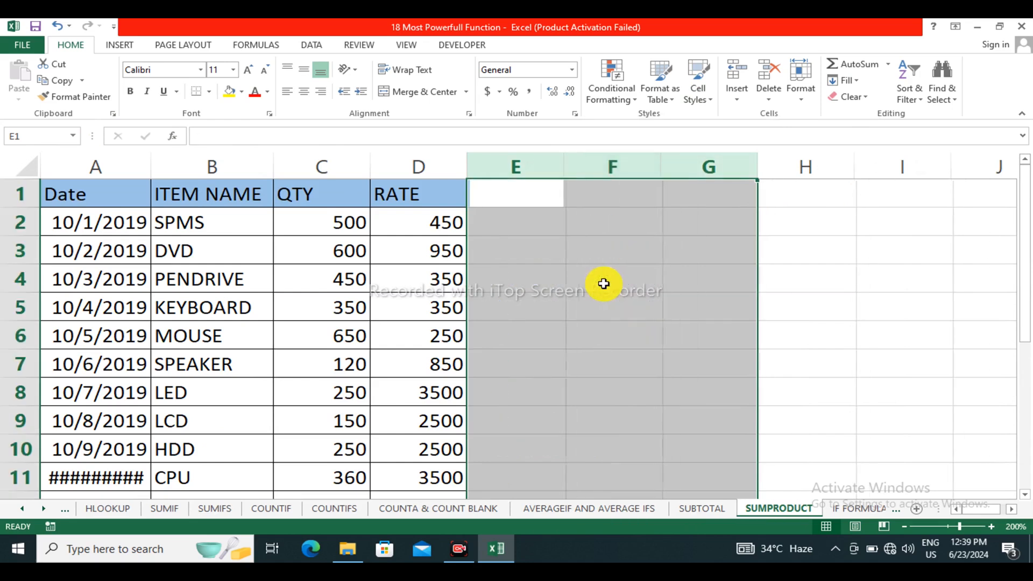
click(602, 283)
Step: Start a SUMPRODUCT formula in G3 with the quantities in C2:C13 as the first array
drag(339, 168, 399, 240)
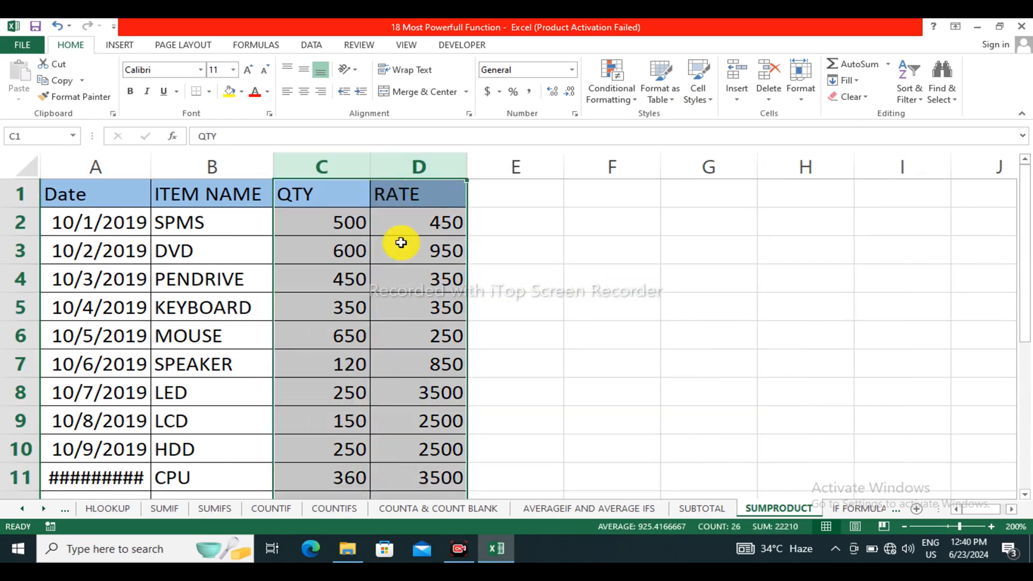
scroll(389, 325, down, 3)
drag(344, 302, 482, 308)
scroll(517, 304, up, 3)
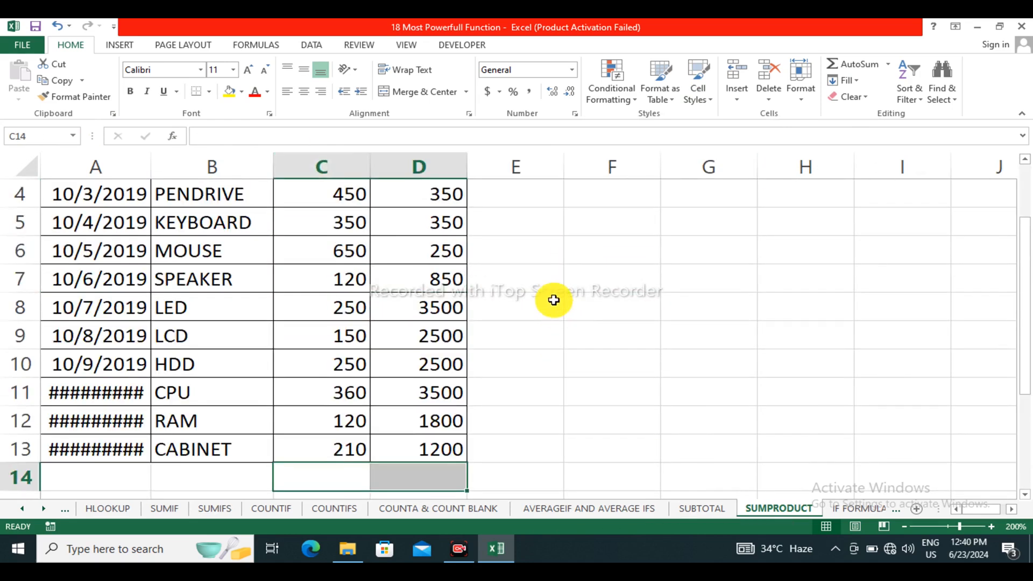
click(688, 239)
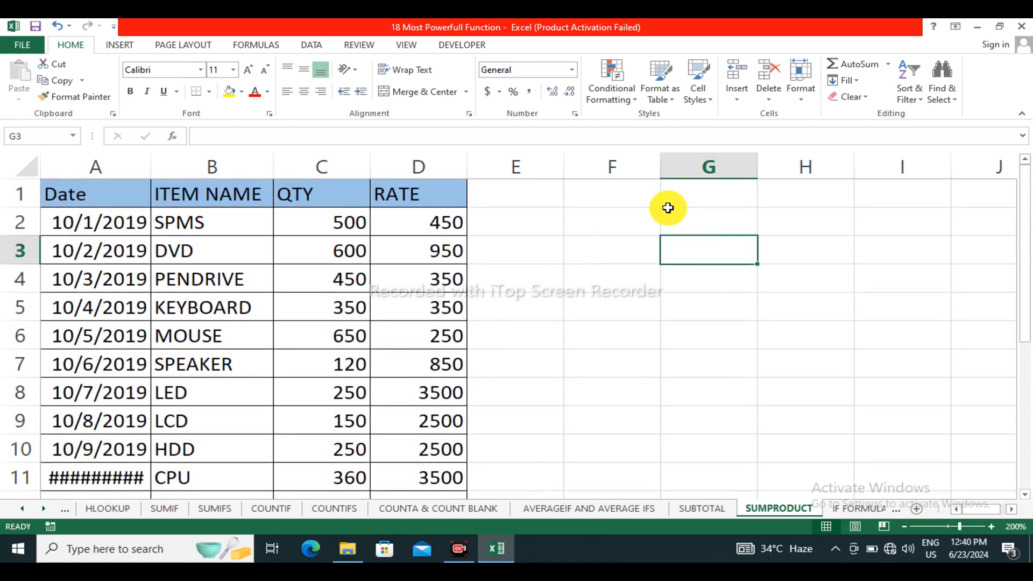
text(=)
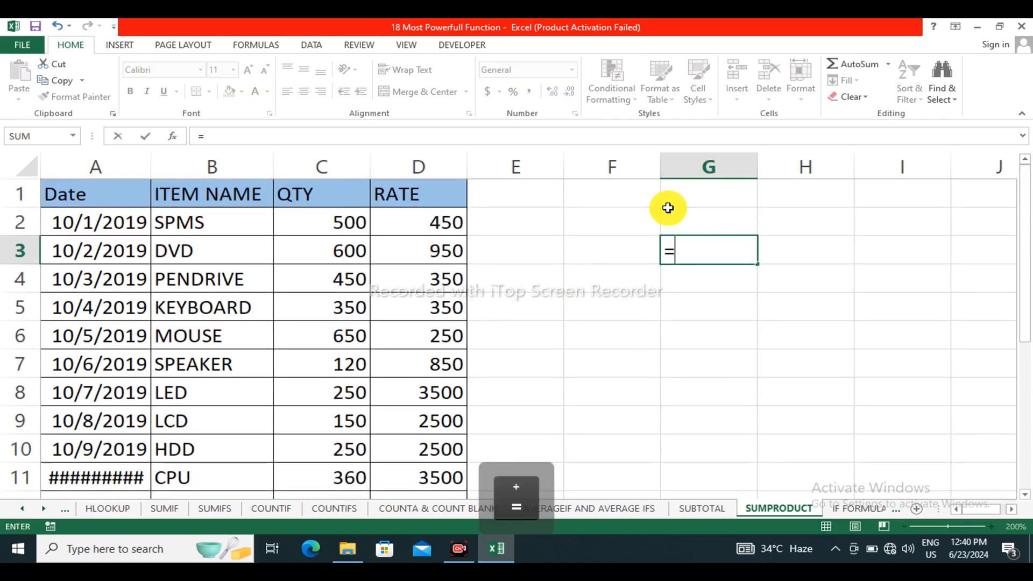
text(sumpr)
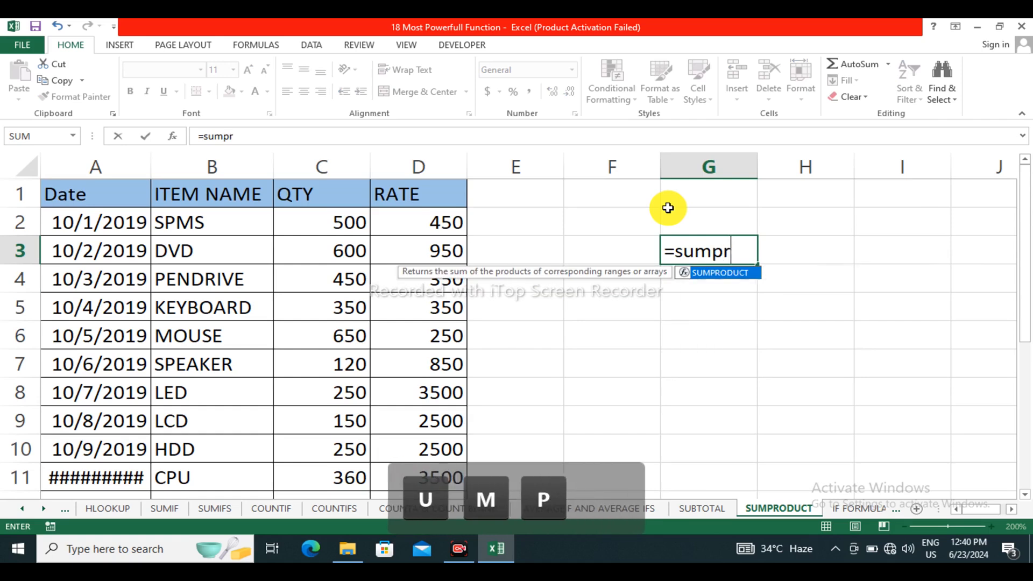
key(Tab)
drag(318, 213, 356, 481)
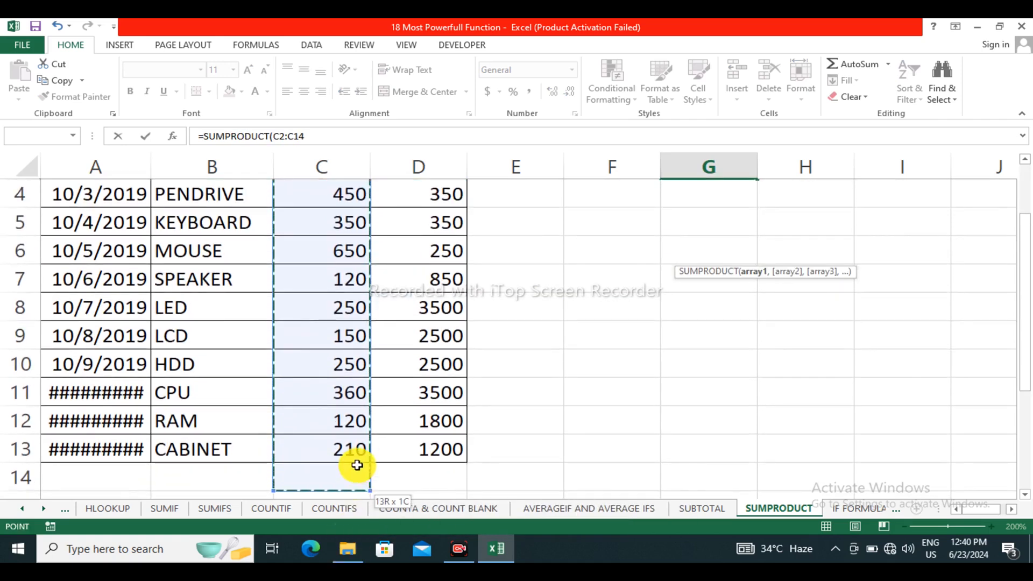
drag(358, 446, 330, 445)
scroll(595, 285, up, 1)
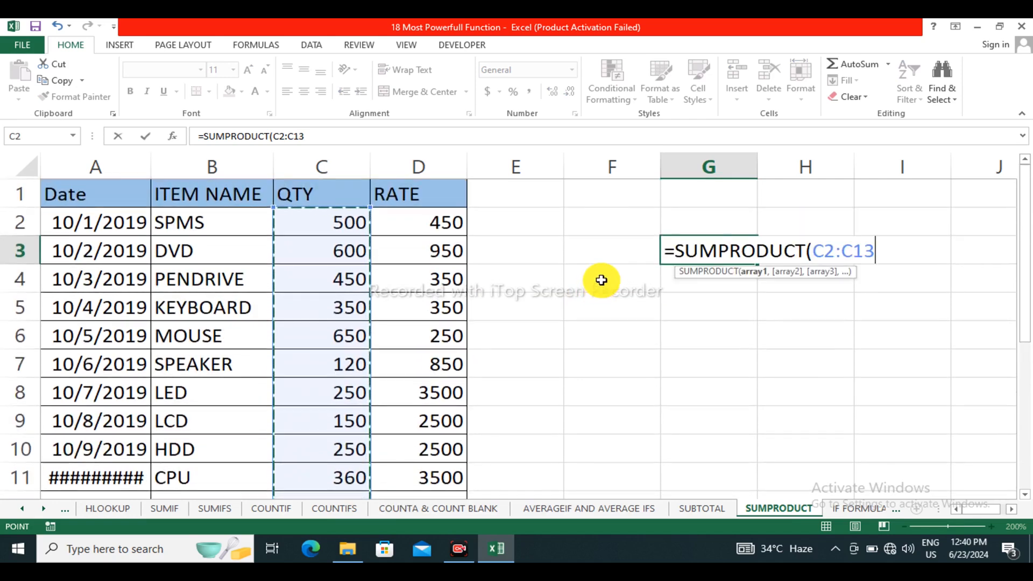
Step: Add the rates in D2:D13 as the second SUMPRODUCT array, commit the formula and inspect G3
text(,)
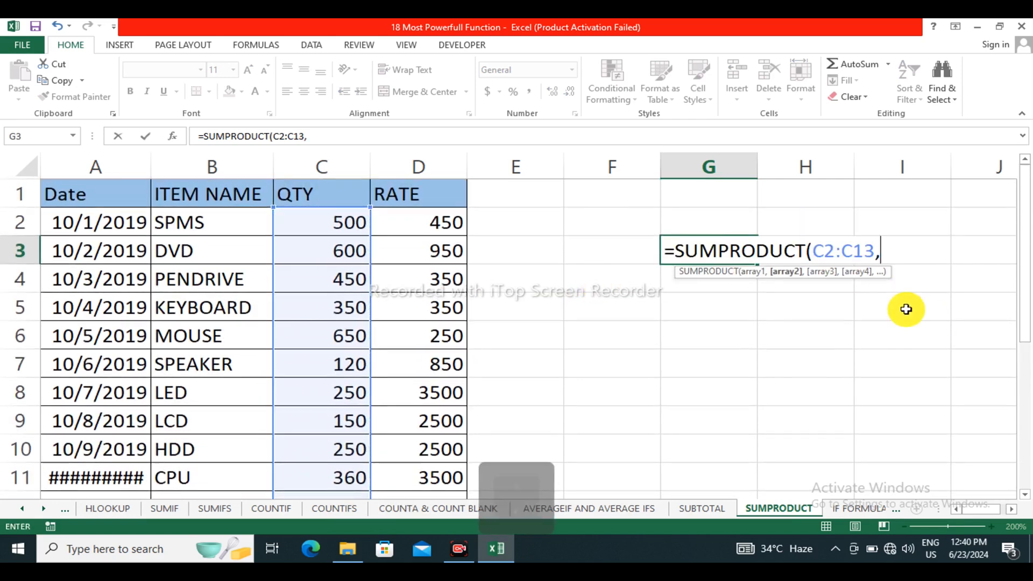
drag(428, 221, 438, 429)
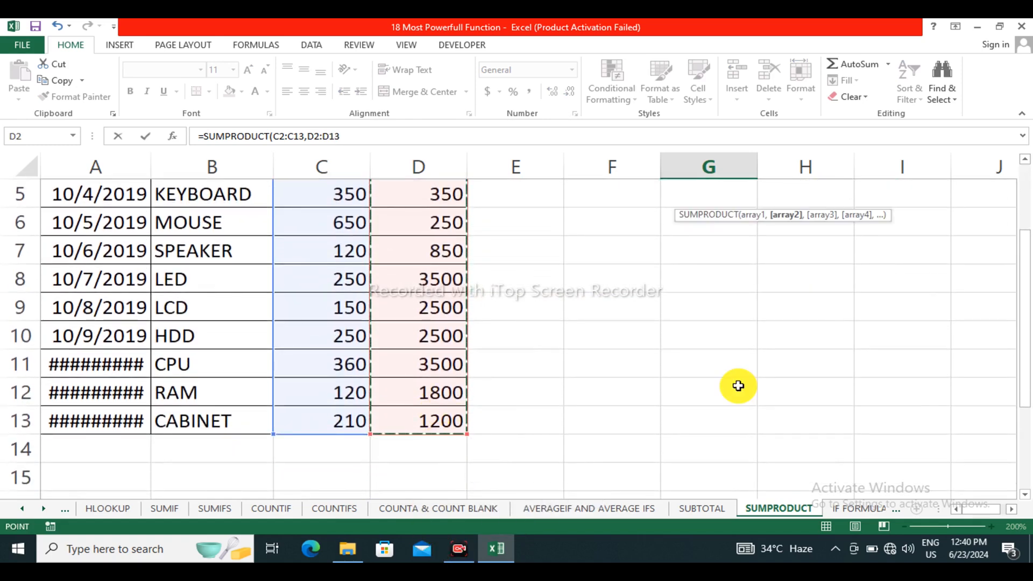
scroll(689, 305, up, 2)
key(Return)
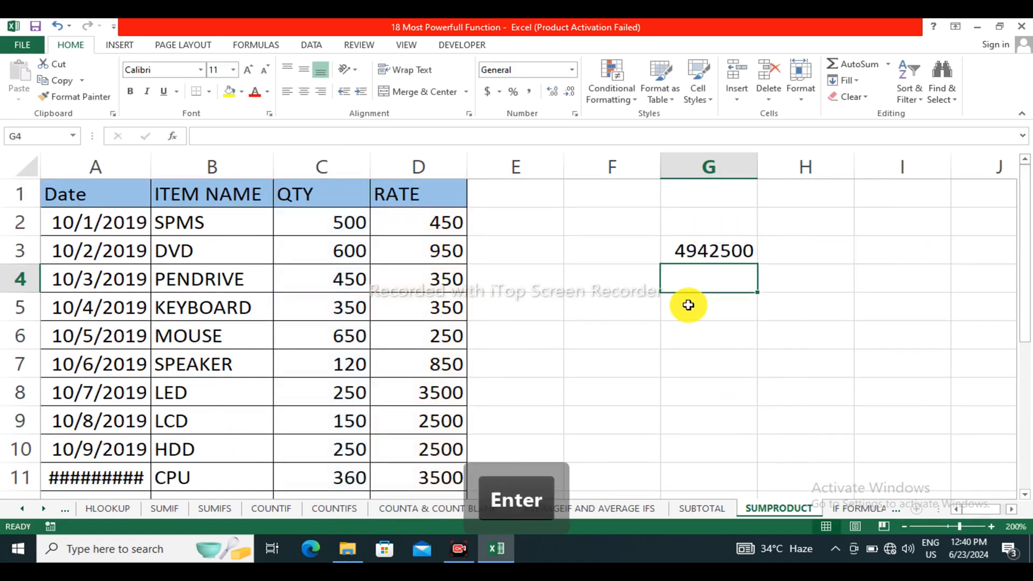
click(720, 251)
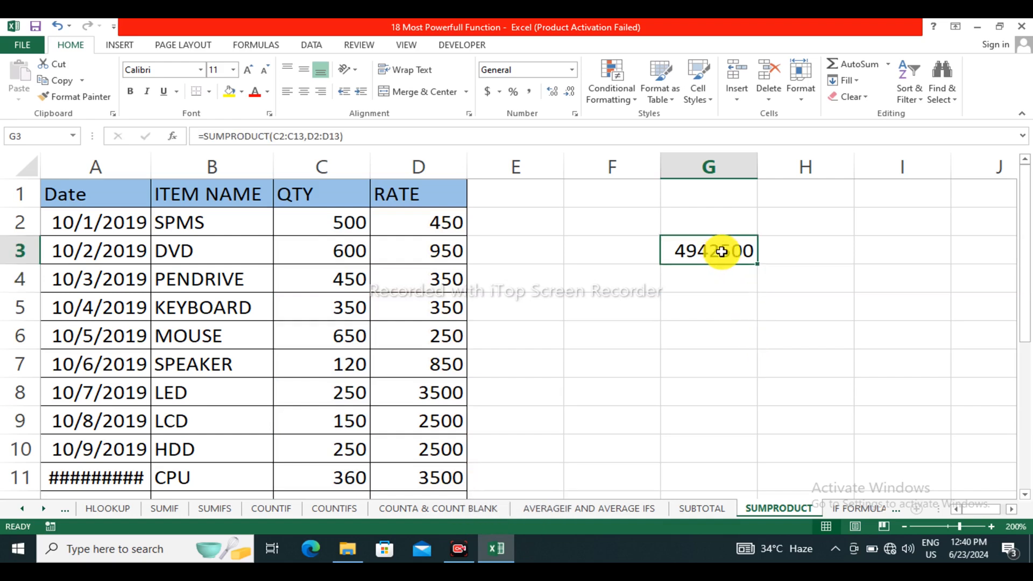
click(468, 544)
click(467, 542)
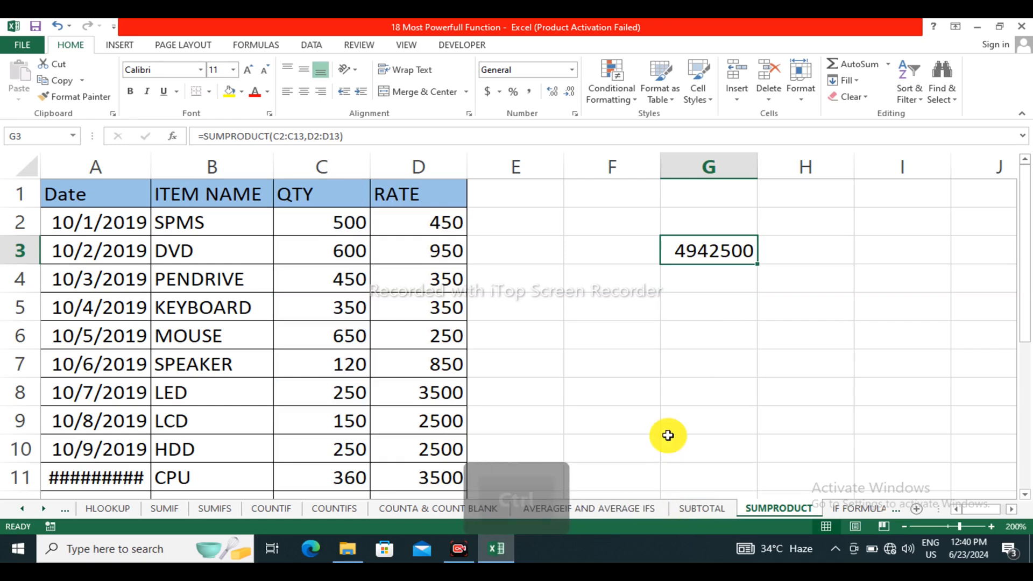
Step: Switch to the IF FORMULA sheet and clear the existing results below the BONUS header in column D
key(ctrl+Page_Down)
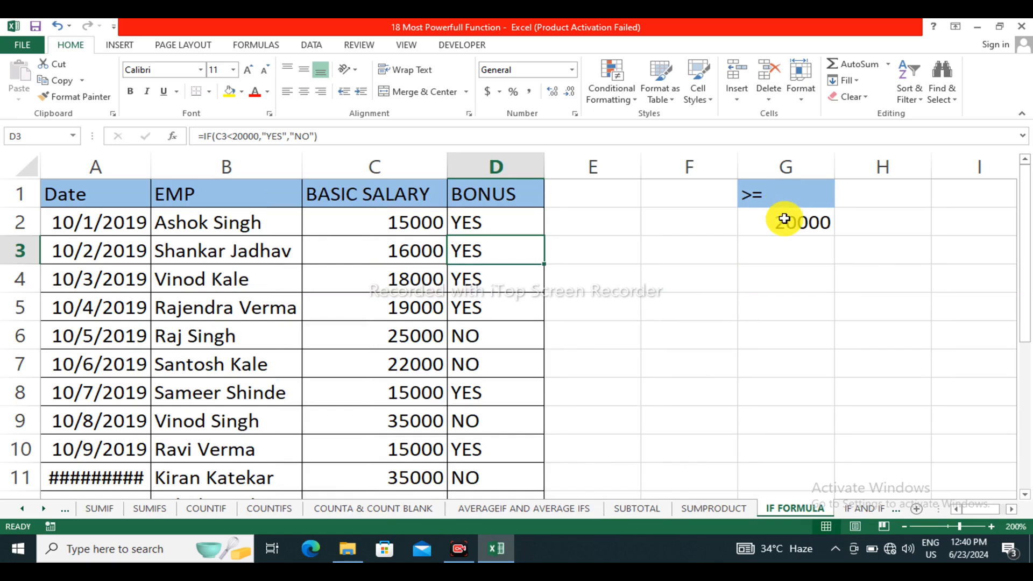
drag(506, 223, 521, 433)
key(Delete)
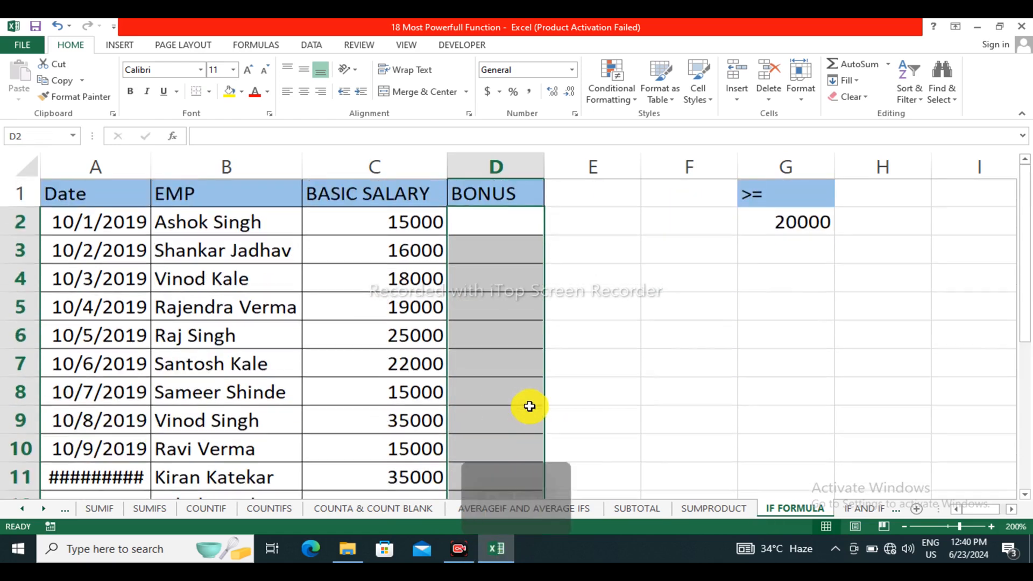
Step: Examine the Date, EMP, BASIC SALARY and BONUS columns and the bonus condition in G1:G2
click(494, 215)
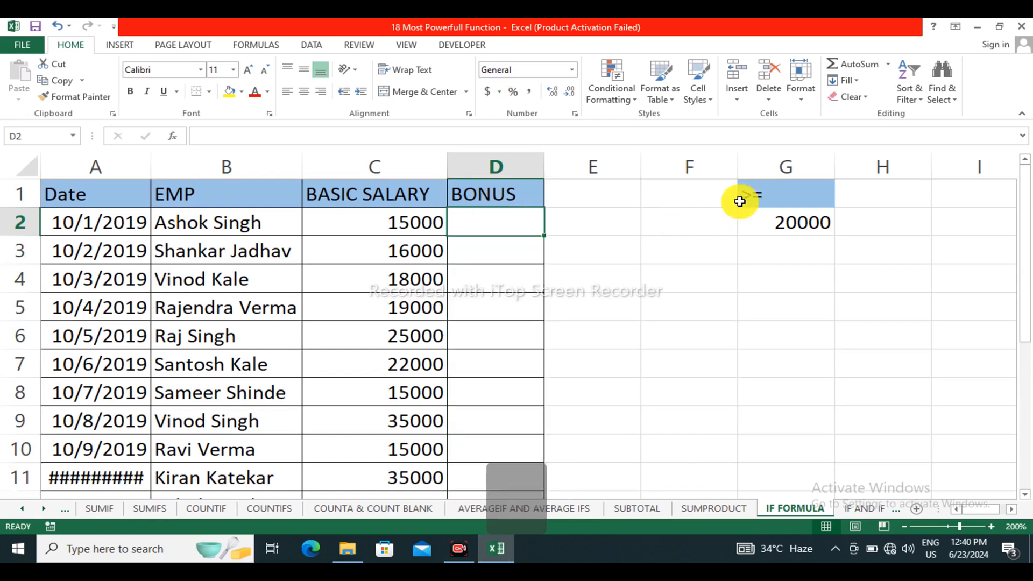
click(780, 193)
click(509, 218)
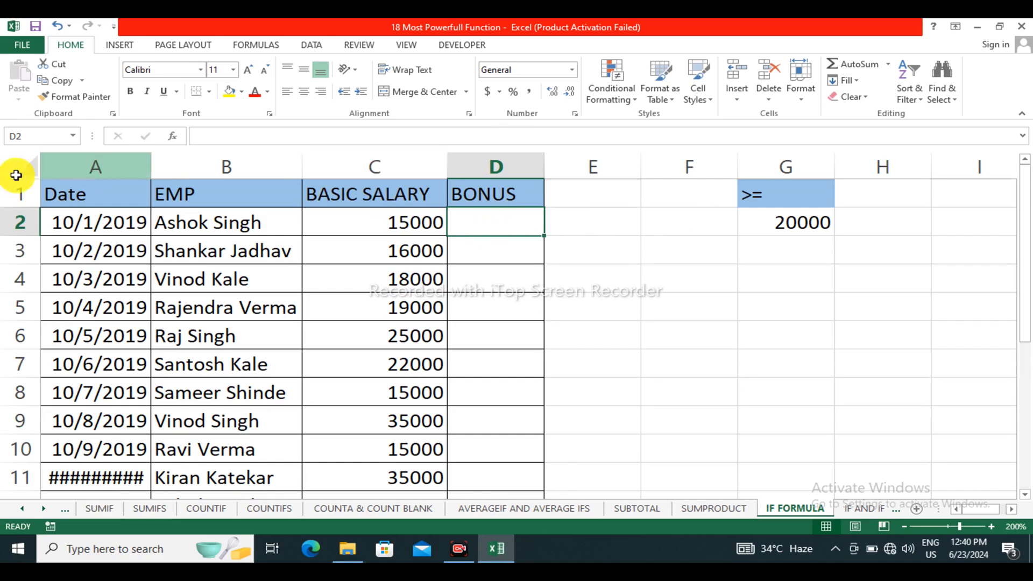
click(84, 163)
click(196, 156)
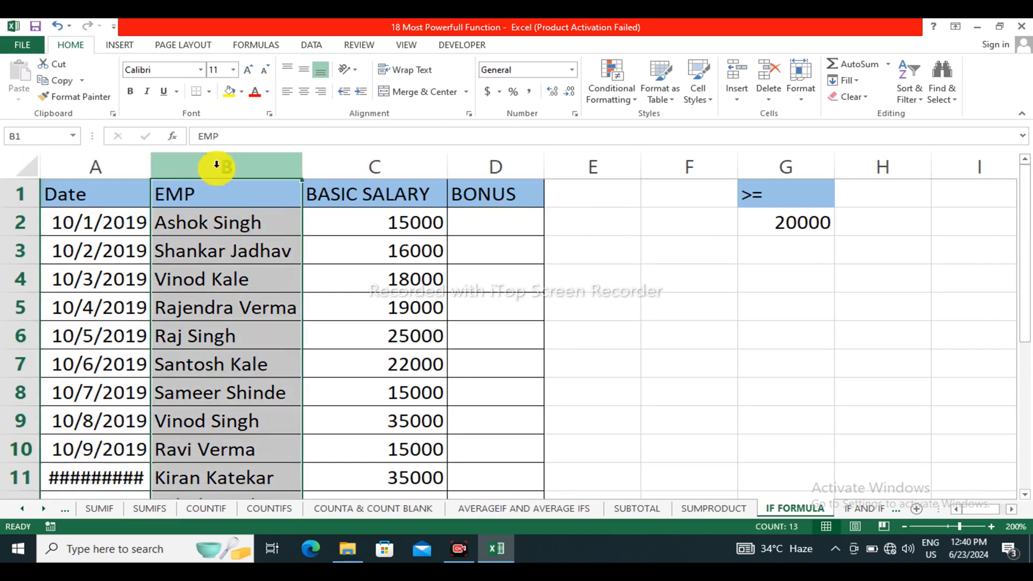
click(422, 174)
click(498, 168)
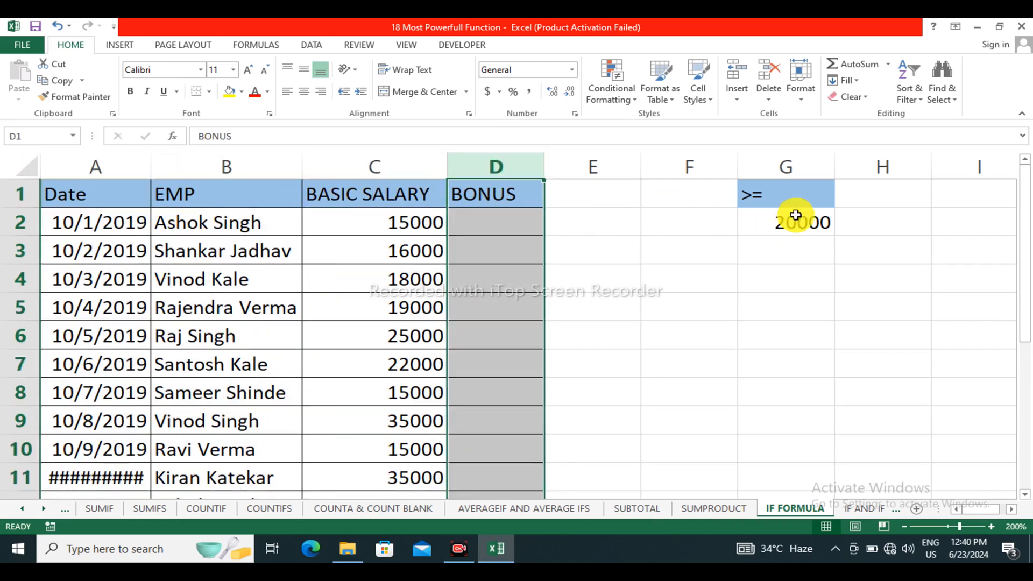
drag(787, 196, 802, 231)
click(770, 204)
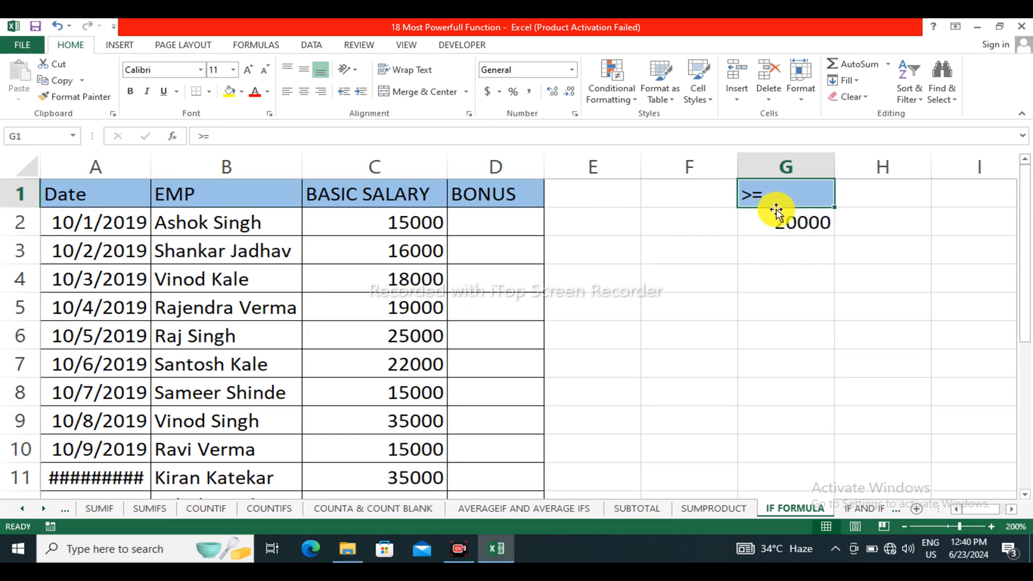
Step: Start an IF formula in D2 with the logical test C2>=20000
click(500, 211)
text(=if)
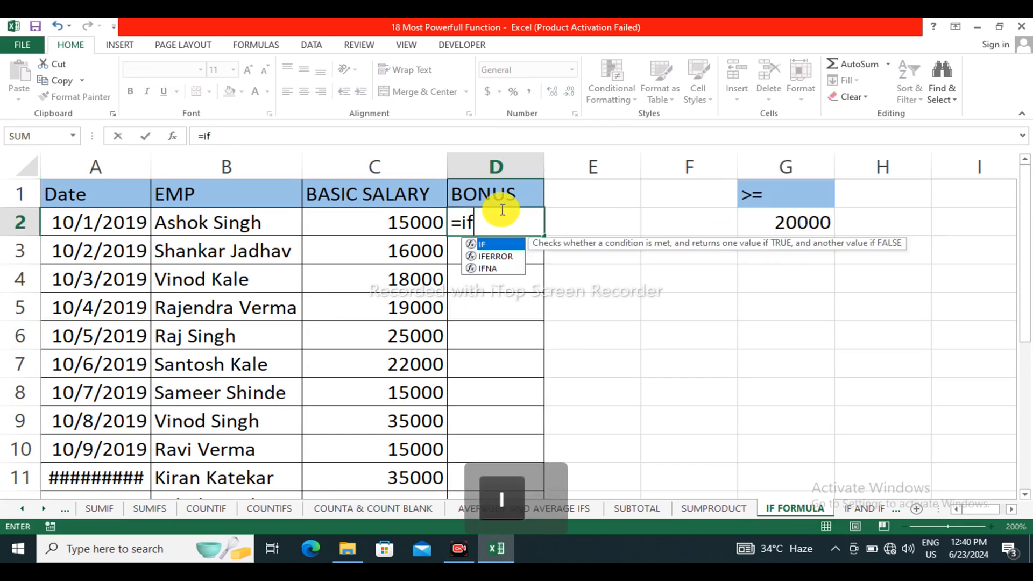
key(Tab)
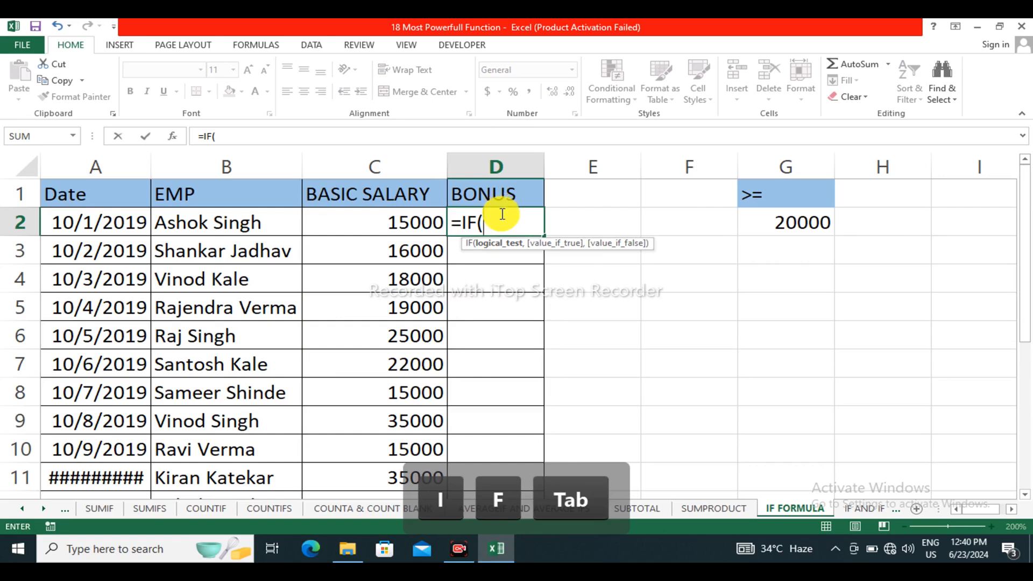
click(408, 221)
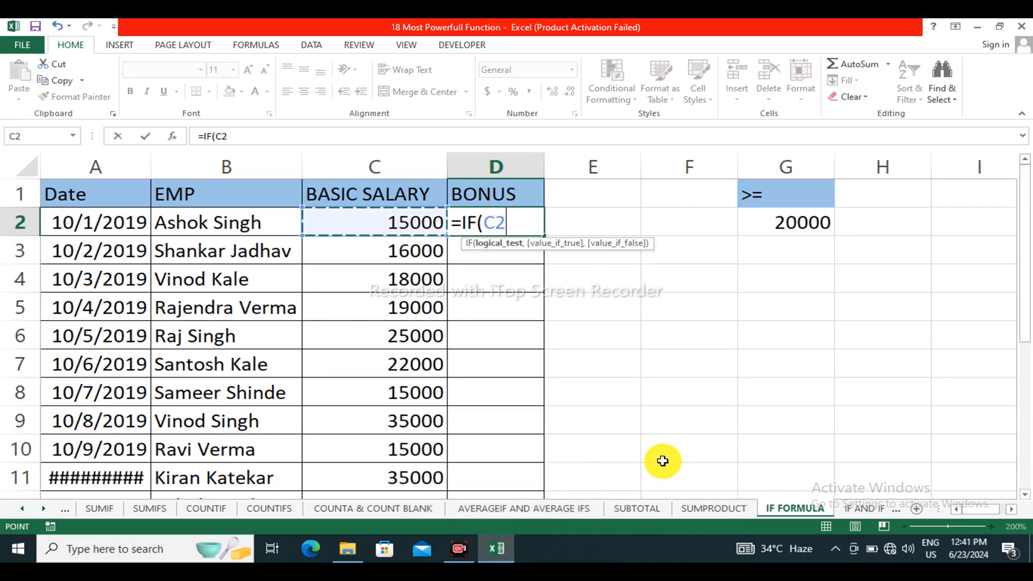
text(>=)
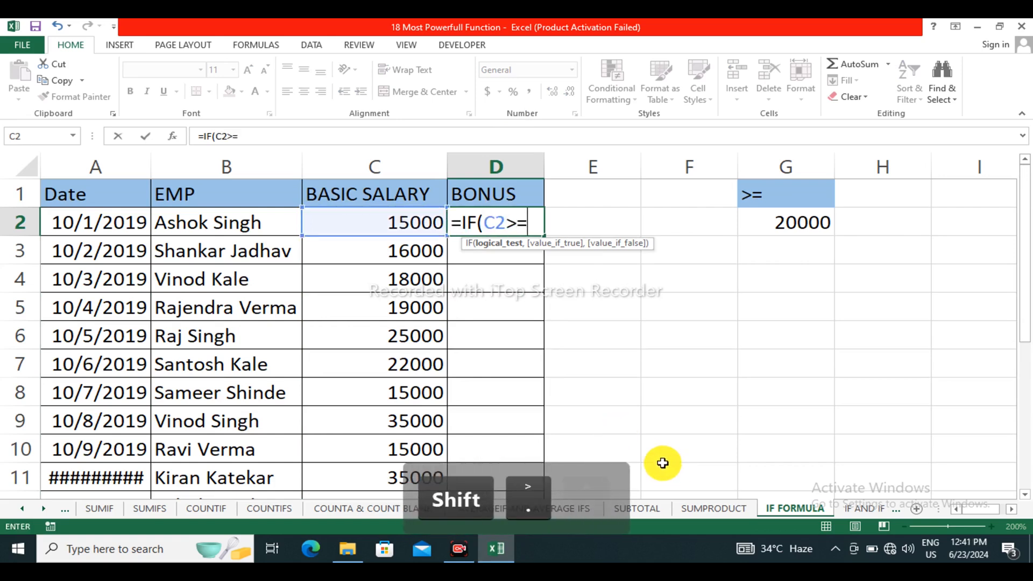
text(2)
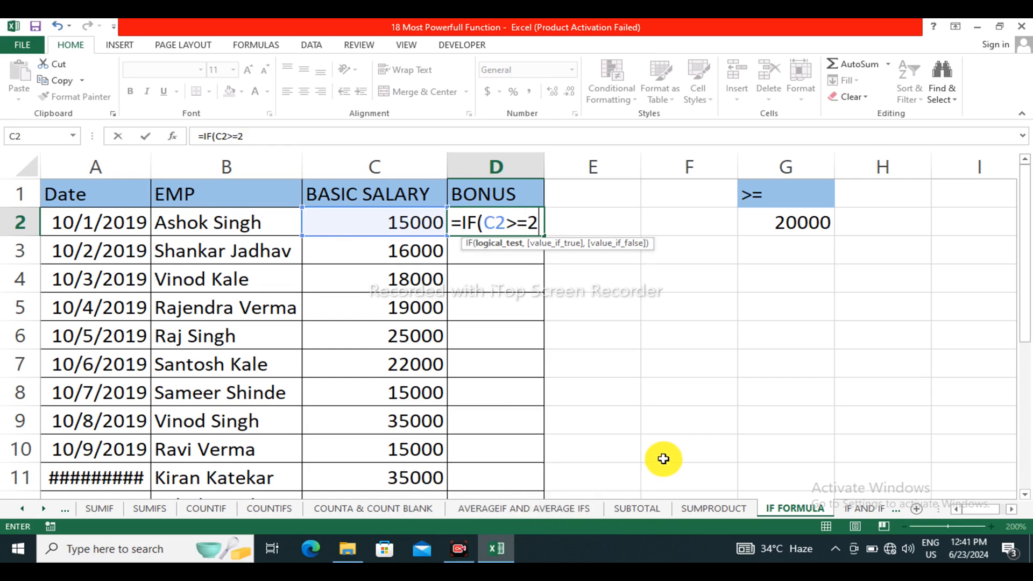
text(0000,")
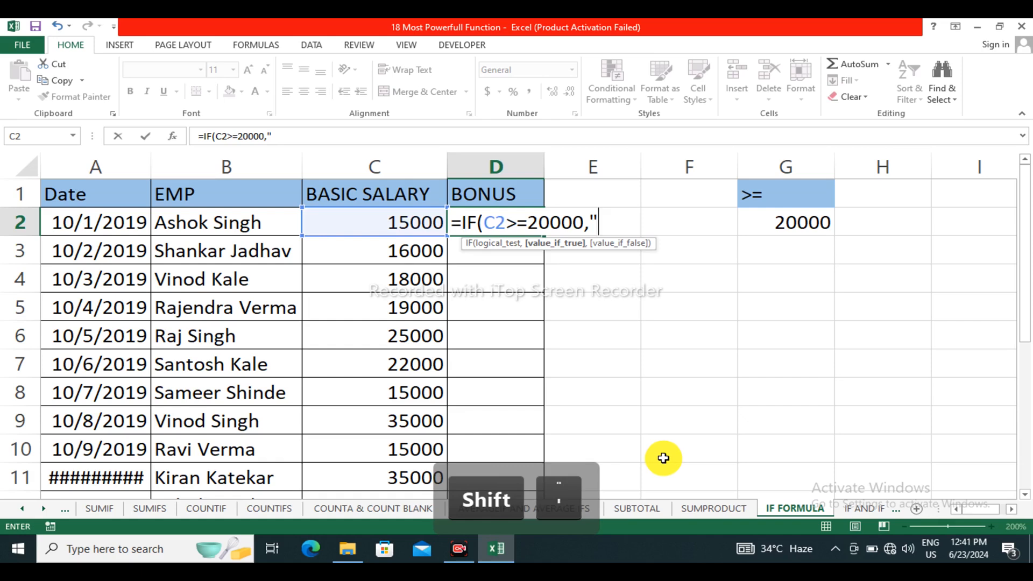
Step: Complete the D2 IF formula with "yes" as the true value and "no" as the false value, and commit it
text(yes")
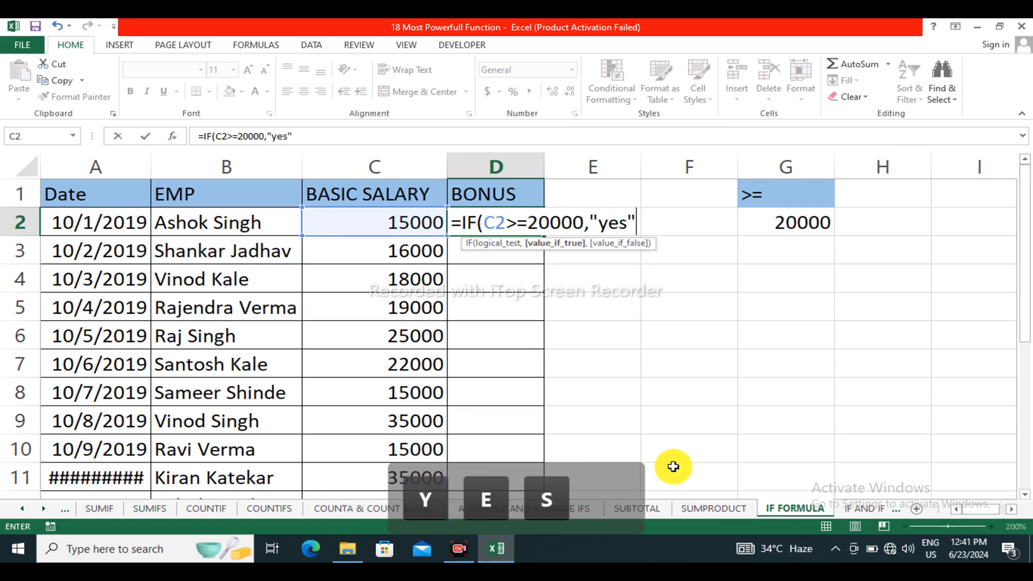
text(n)
key(BackSpace)
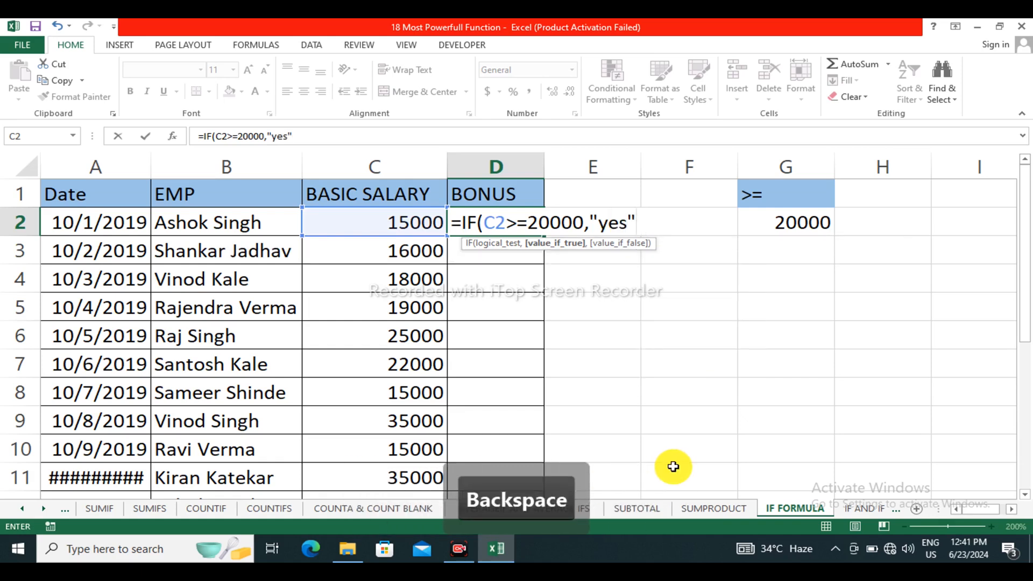
text(,"no)
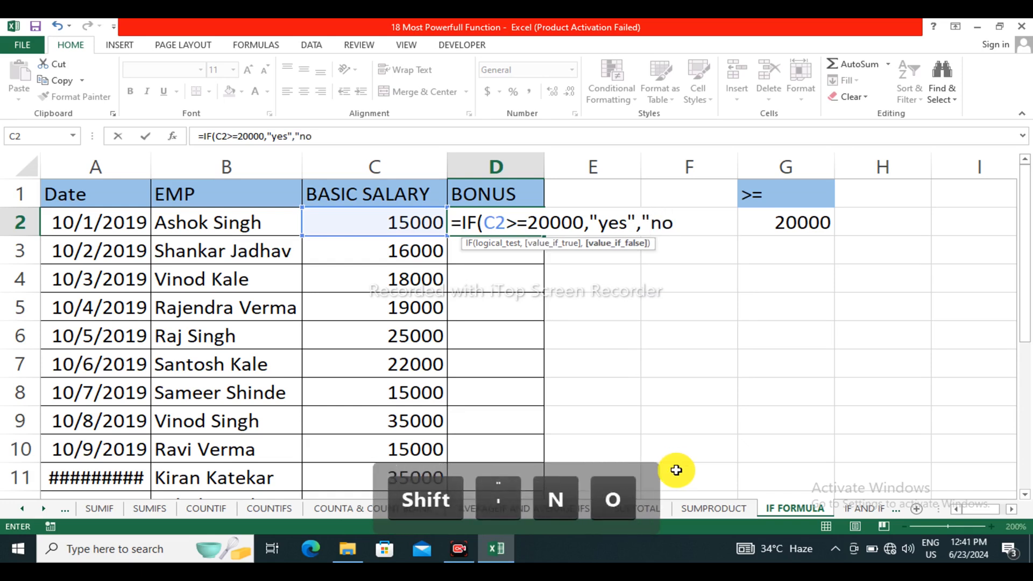
text(")
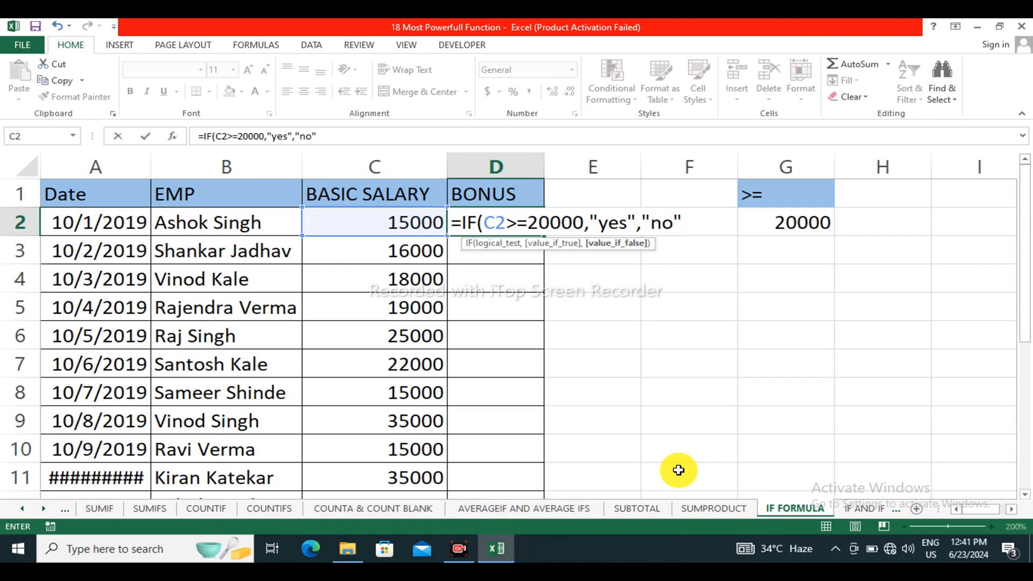
key(Return)
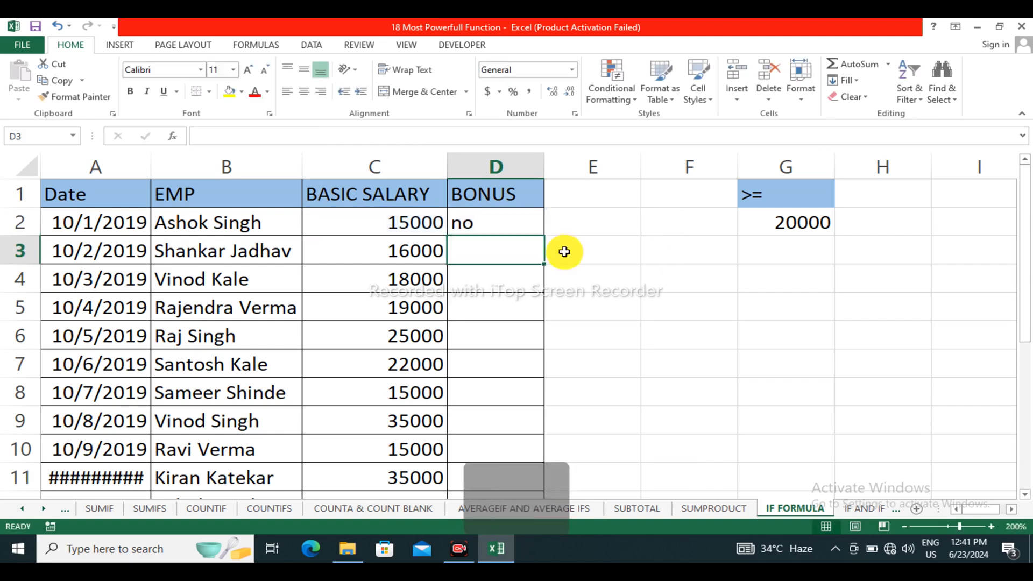
Step: Fill the D2 formula down the BONUS column to the last employee row and inspect the results in D2:D6
click(501, 217)
drag(547, 235, 538, 454)
scroll(538, 258, up, 1)
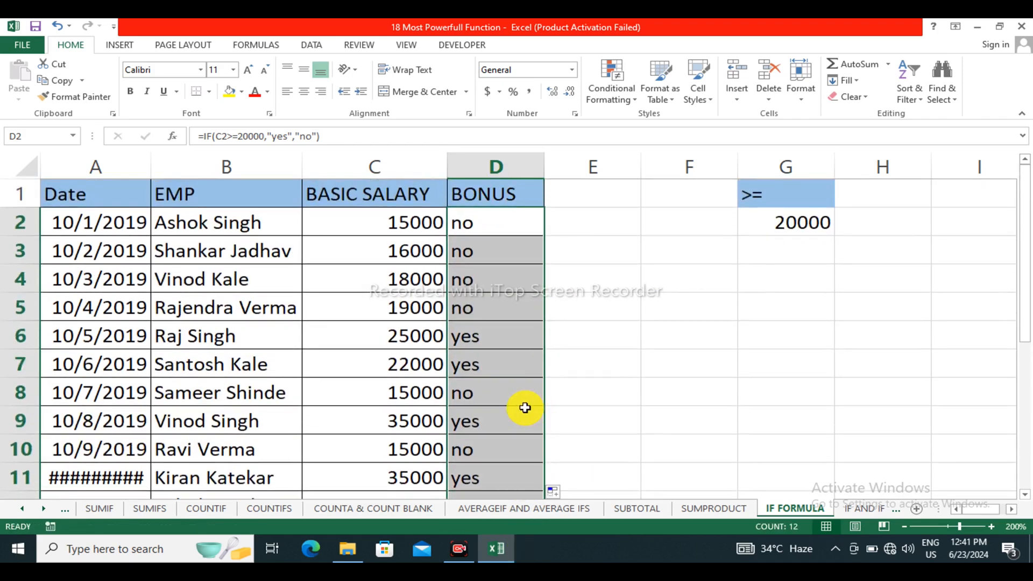
drag(525, 398, 513, 353)
drag(471, 236, 512, 339)
click(512, 339)
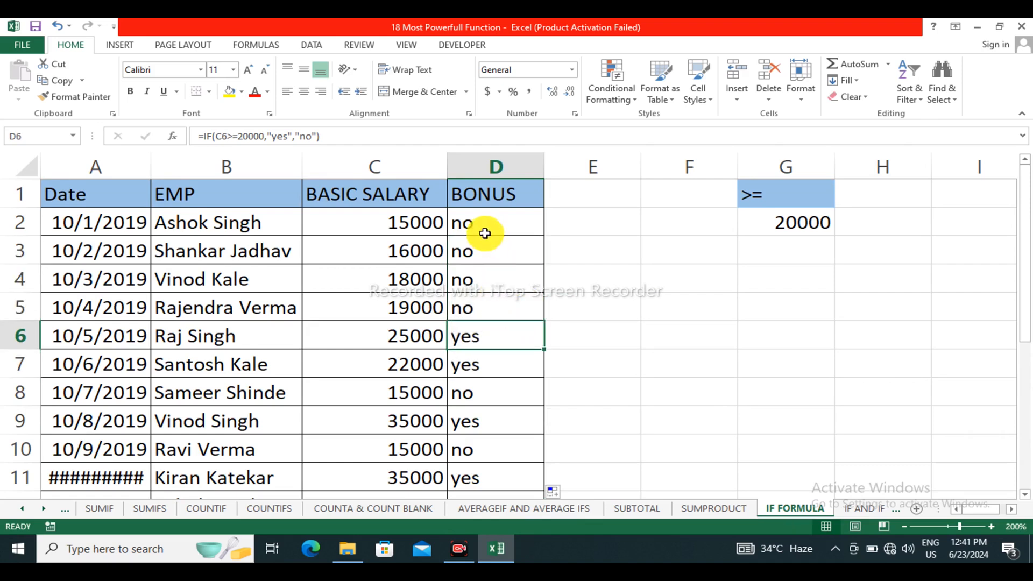
drag(489, 230, 492, 302)
click(505, 300)
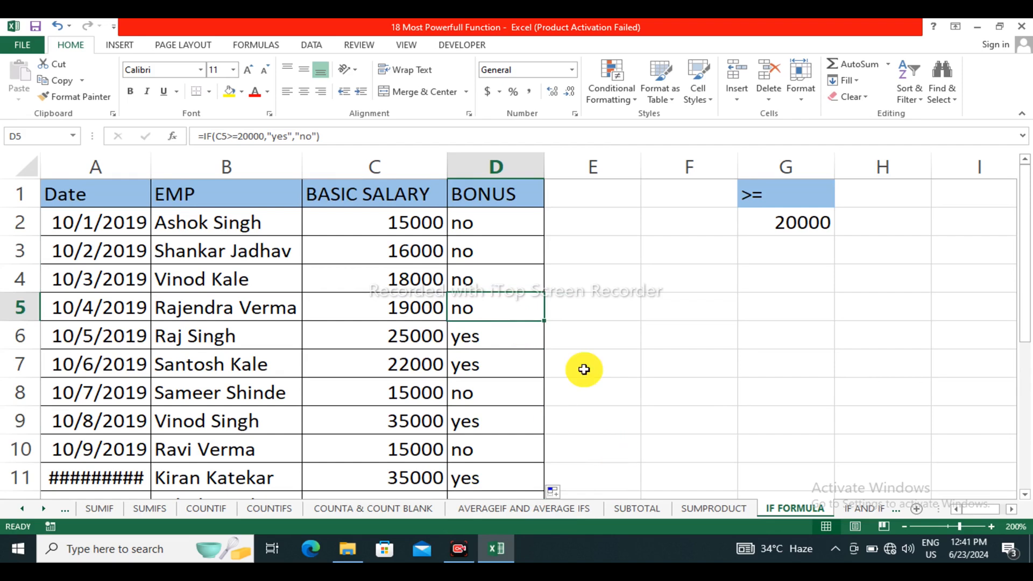
Step: Switch to the IF AND IF OR sheet and delete the OR column F
key(ctrl+Page_Down)
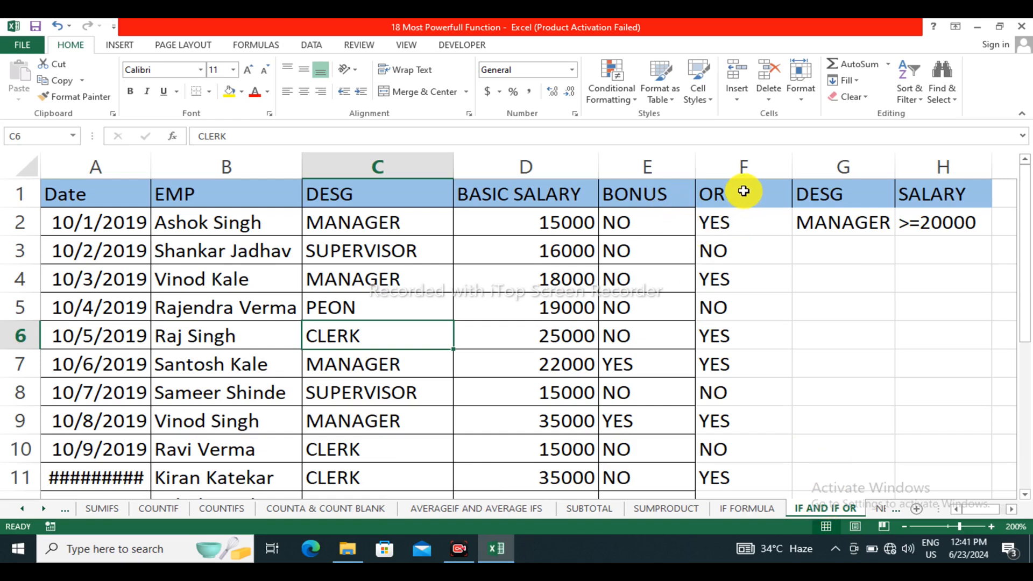
click(731, 162)
click(795, 161)
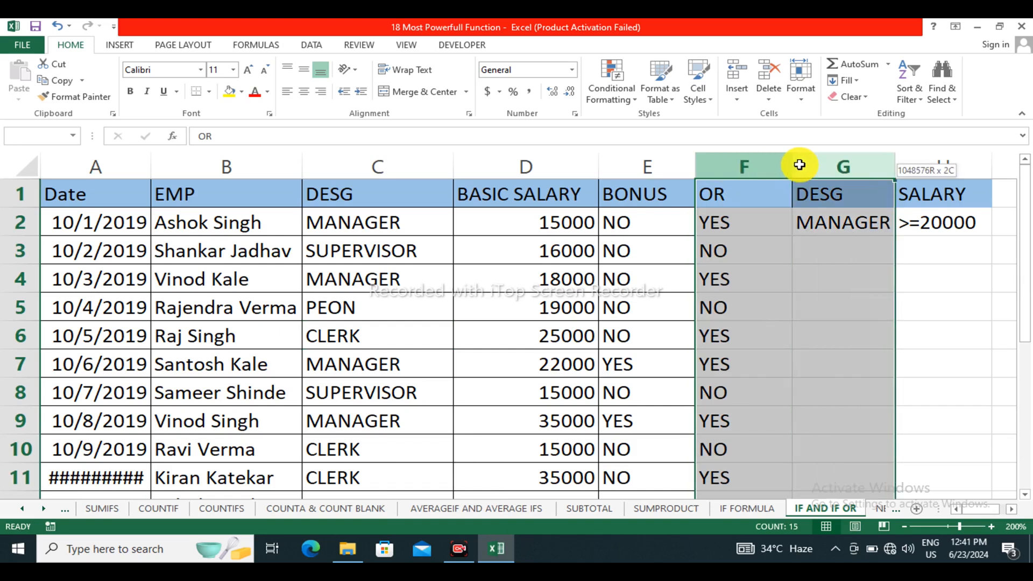
click(796, 245)
click(732, 171)
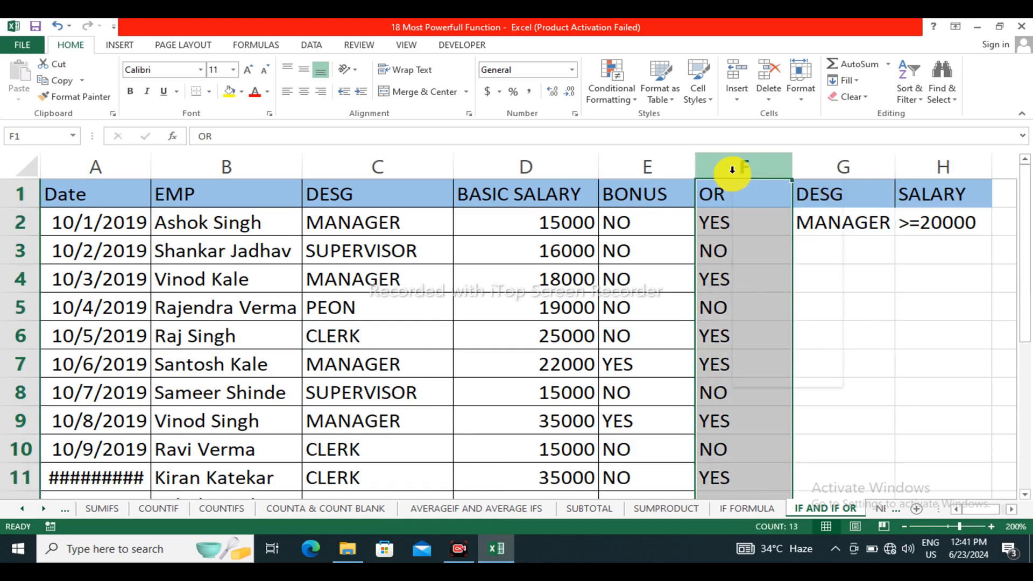
right_click(733, 170)
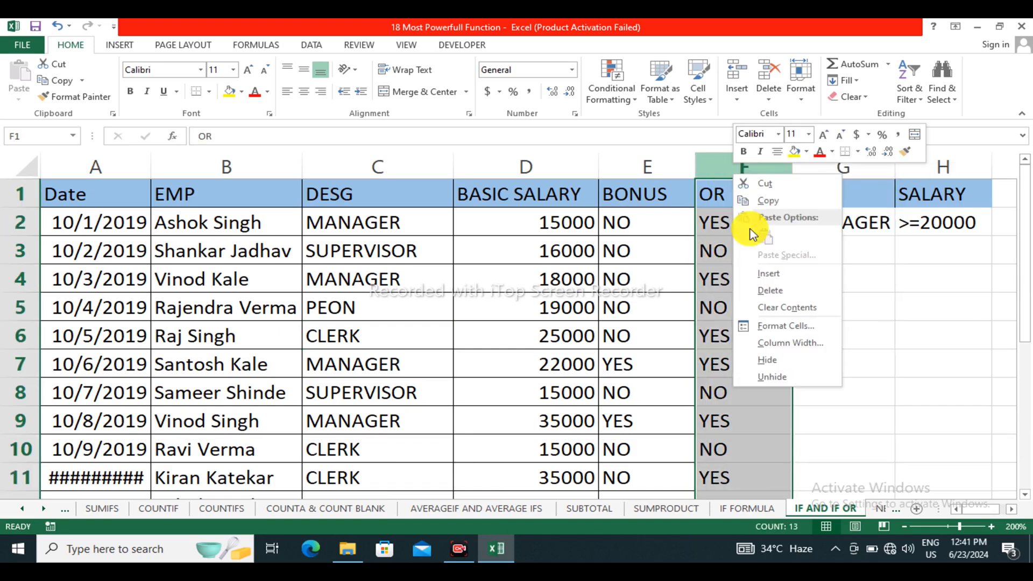
click(776, 290)
click(754, 274)
Step: Clear the existing results below the BONUS header in column E
drag(630, 212, 659, 444)
scroll(655, 401, up, 1)
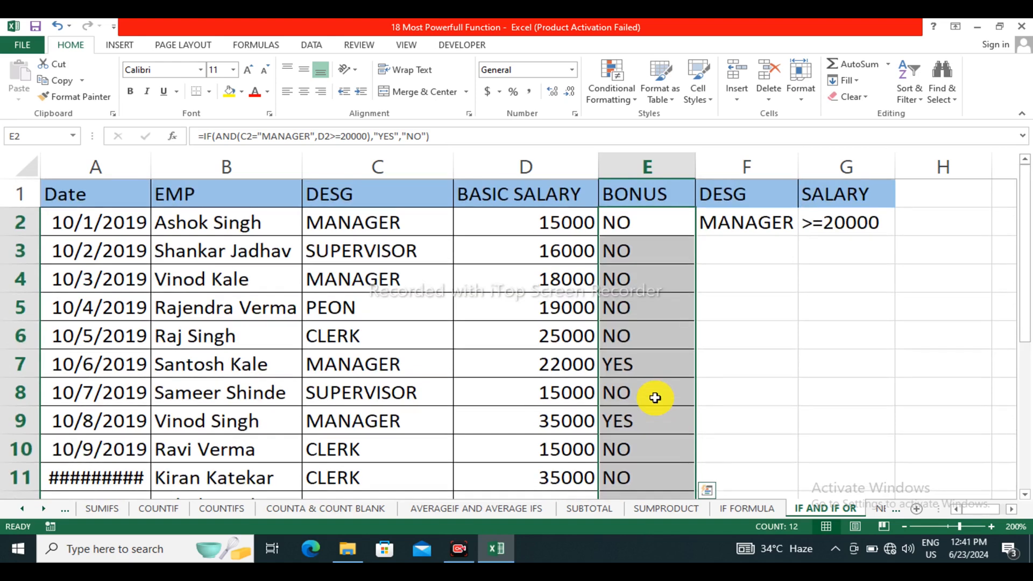
key(Delete)
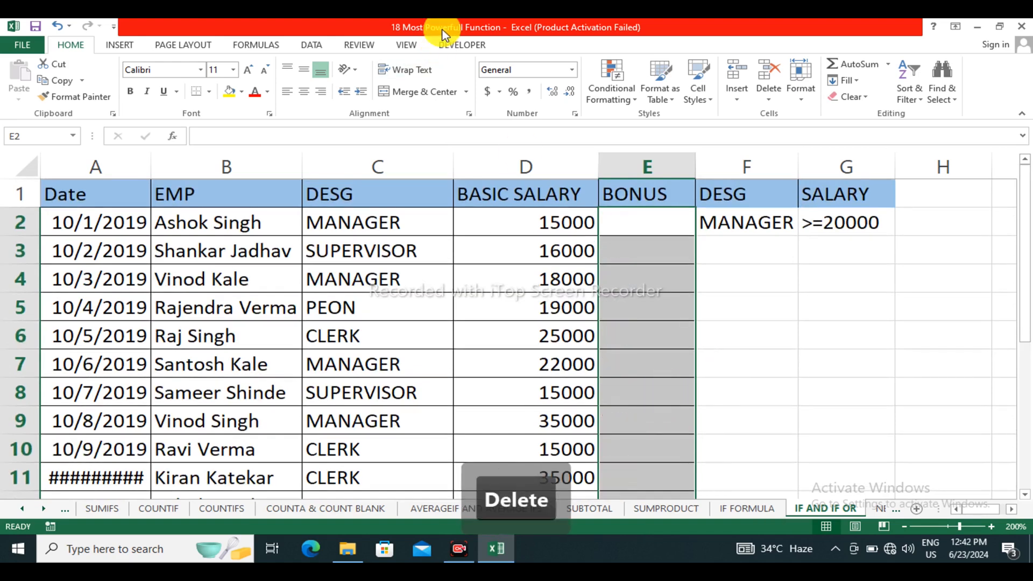
Step: Examine the DESG and SALARY criteria in F2:G2 and the Date, EMP, DESG and BASIC SALARY columns
click(727, 249)
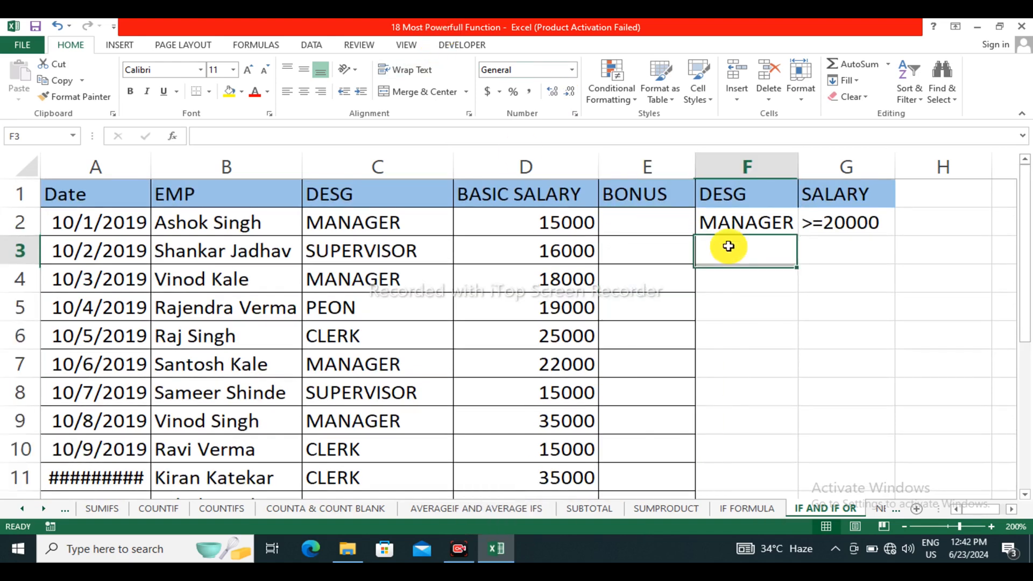
click(753, 218)
click(840, 221)
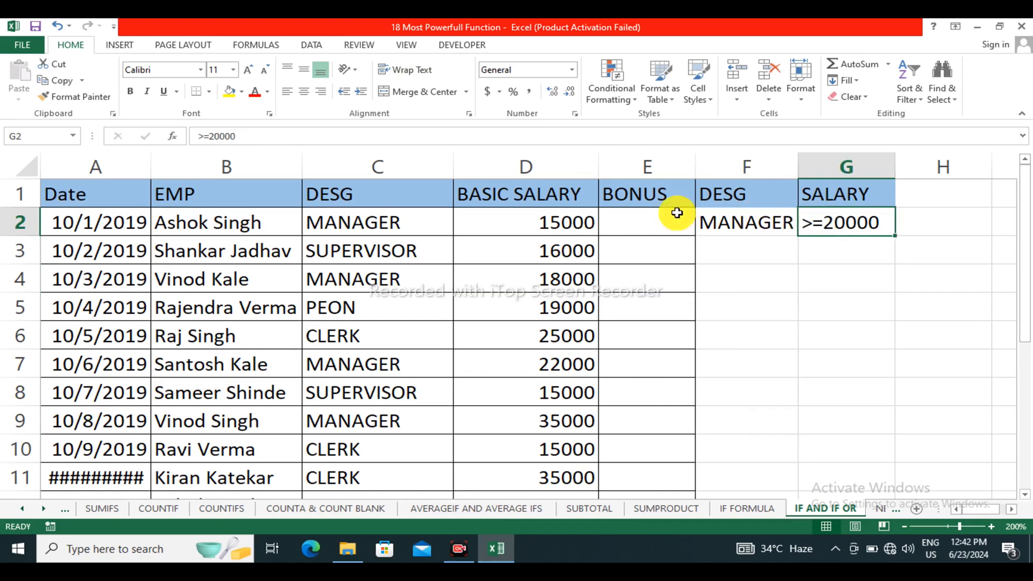
click(644, 205)
click(645, 222)
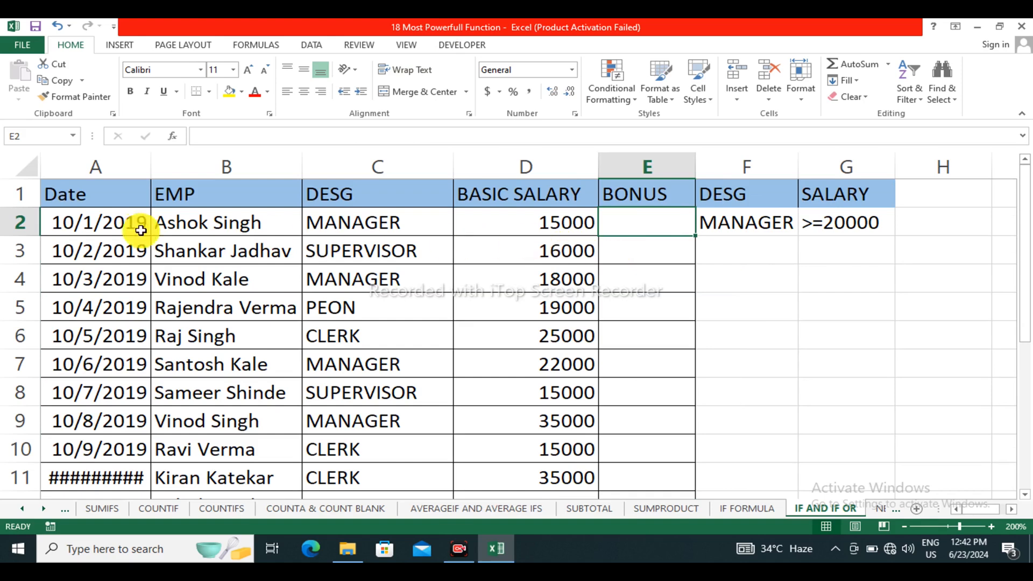
click(99, 153)
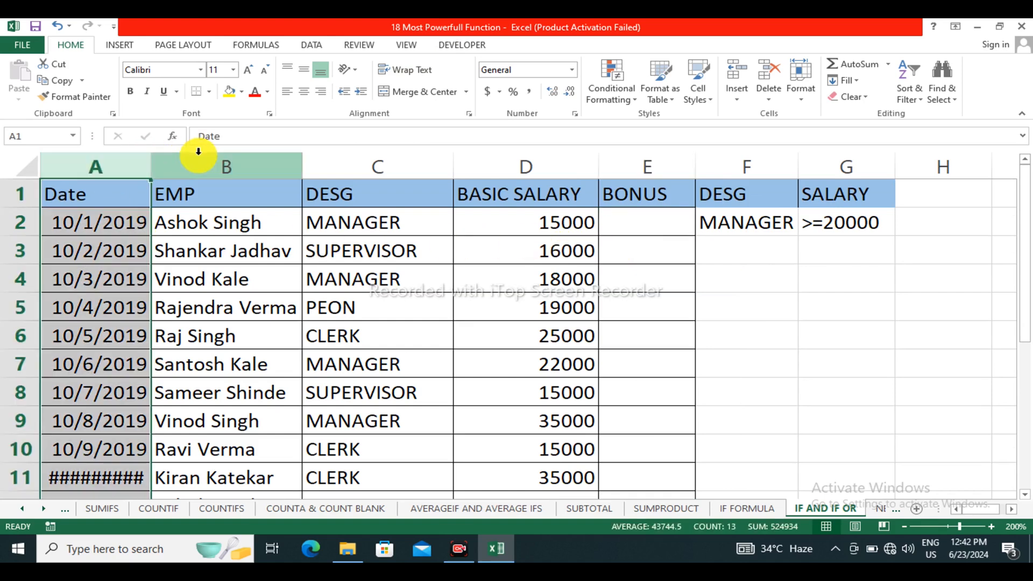
click(237, 157)
click(330, 161)
click(518, 156)
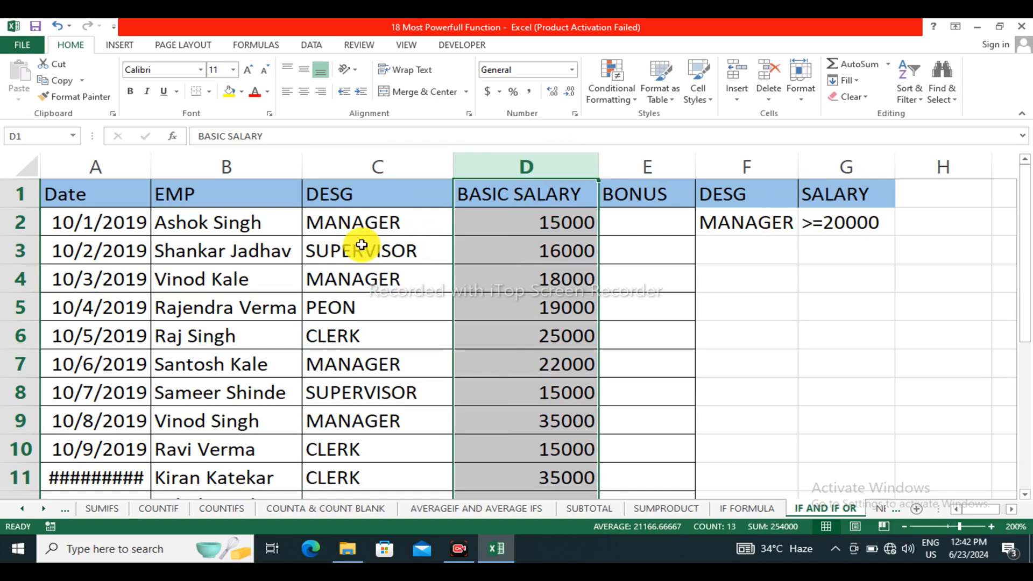
Step: Examine the different designations in column C and compare the BONUS column with the salary condition in G2
click(320, 227)
click(362, 251)
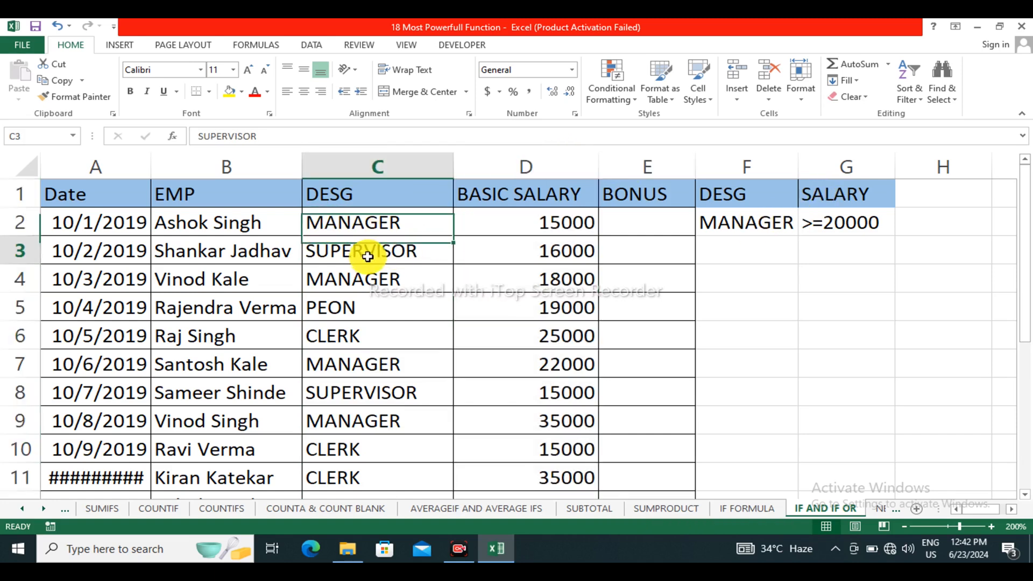
click(331, 304)
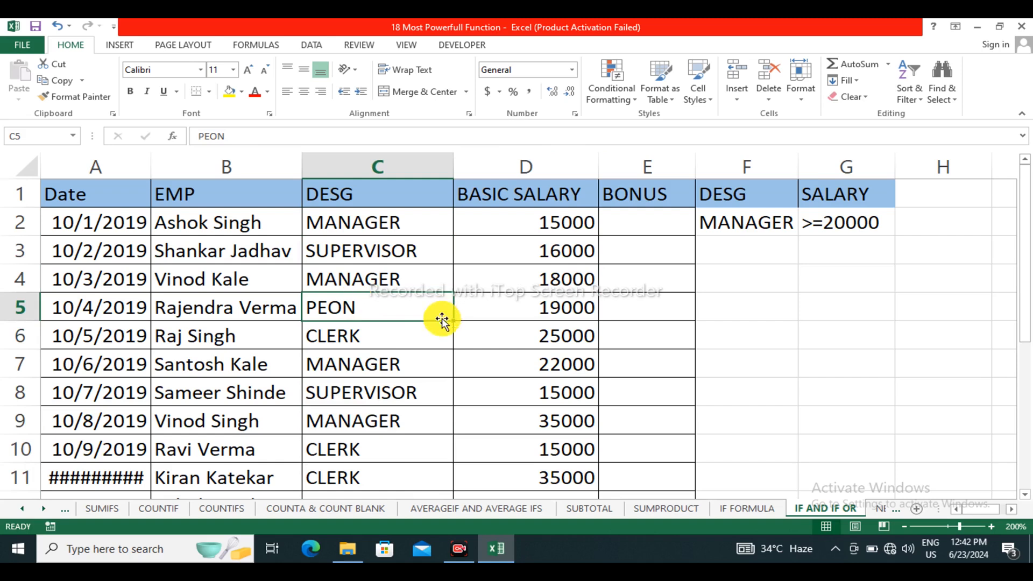
click(357, 333)
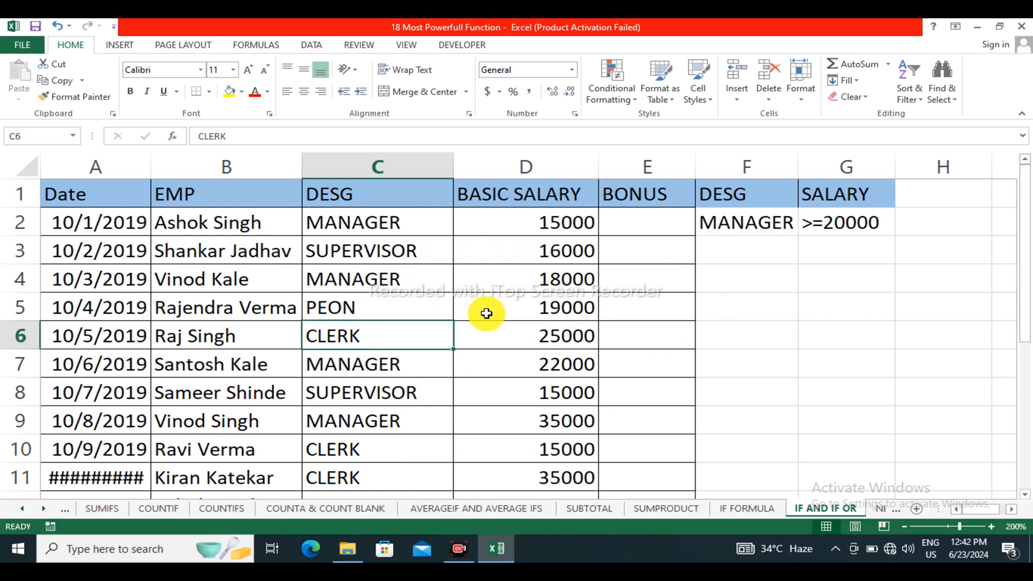
click(663, 224)
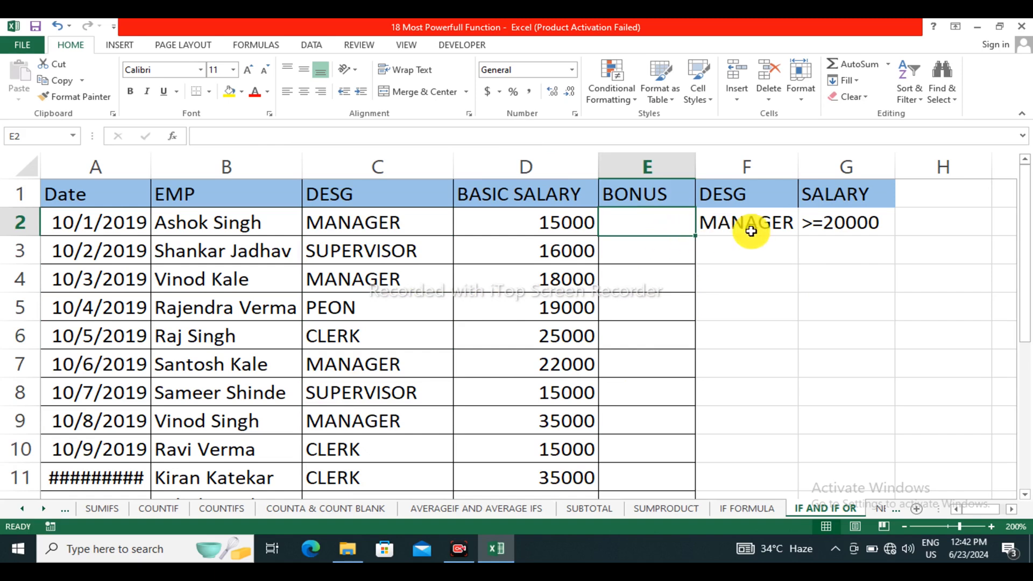
click(852, 223)
click(631, 221)
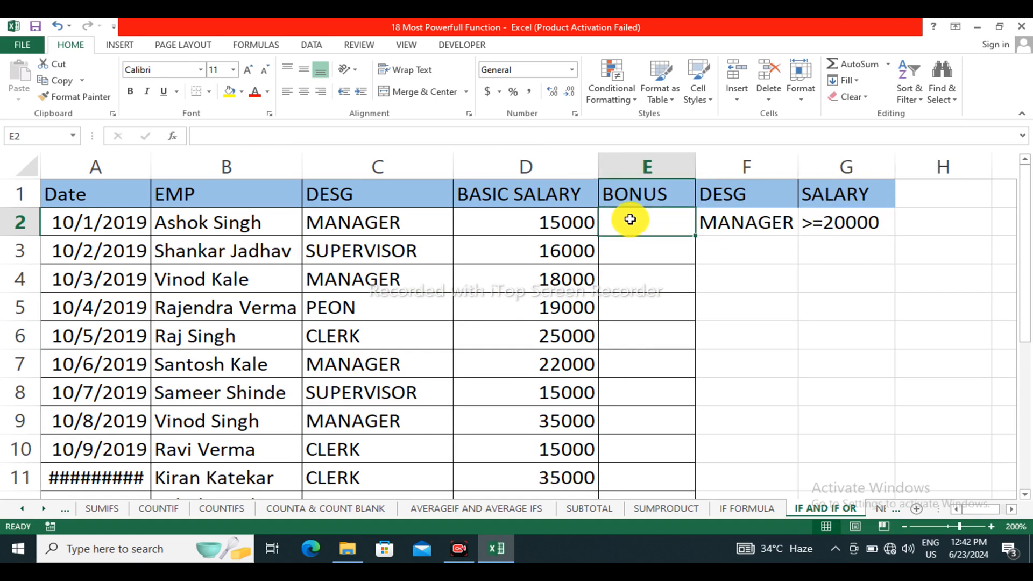
click(632, 200)
click(642, 231)
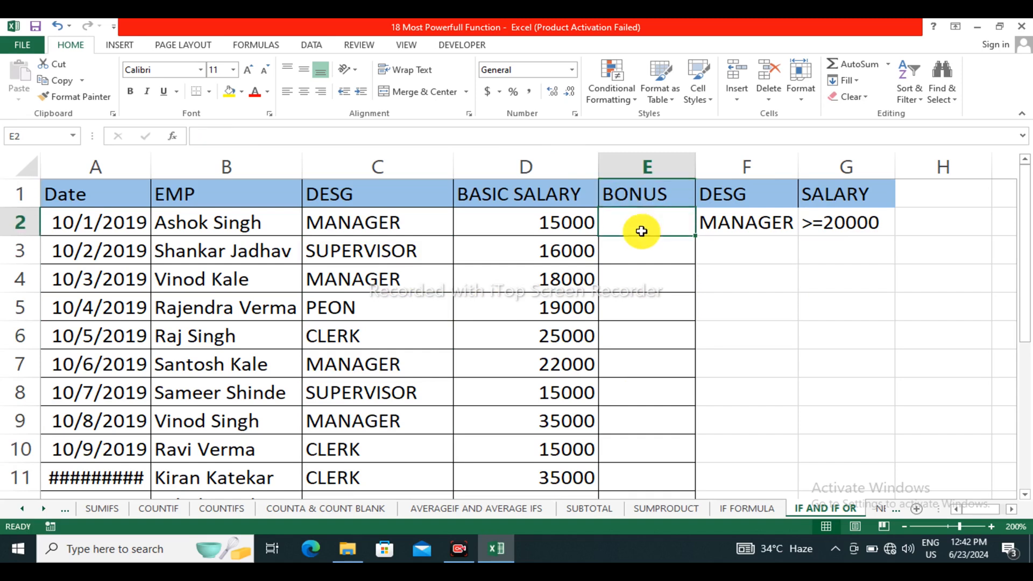
text(=)
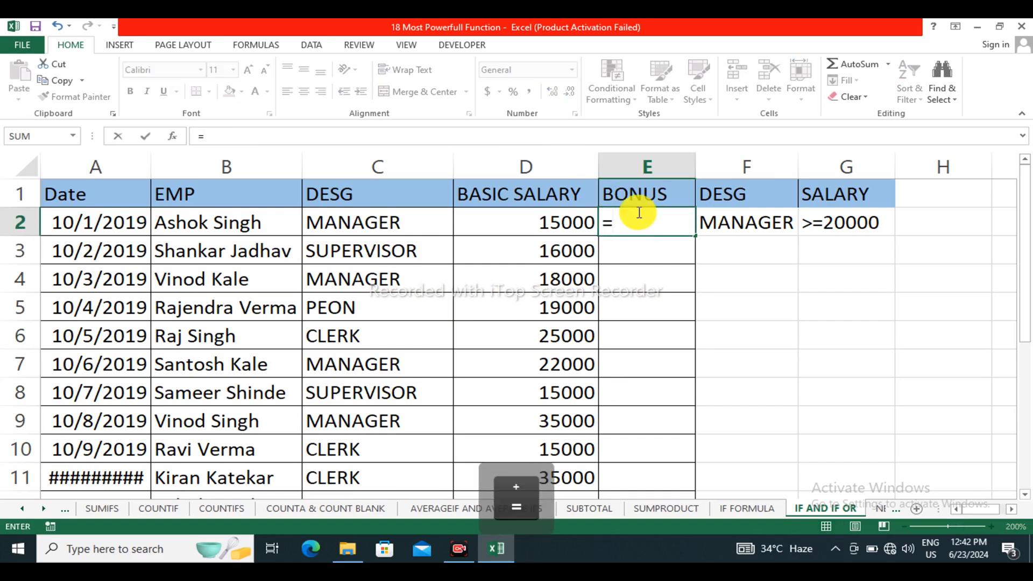
text(if)
key(Tab)
text(ans)
key(Tab)
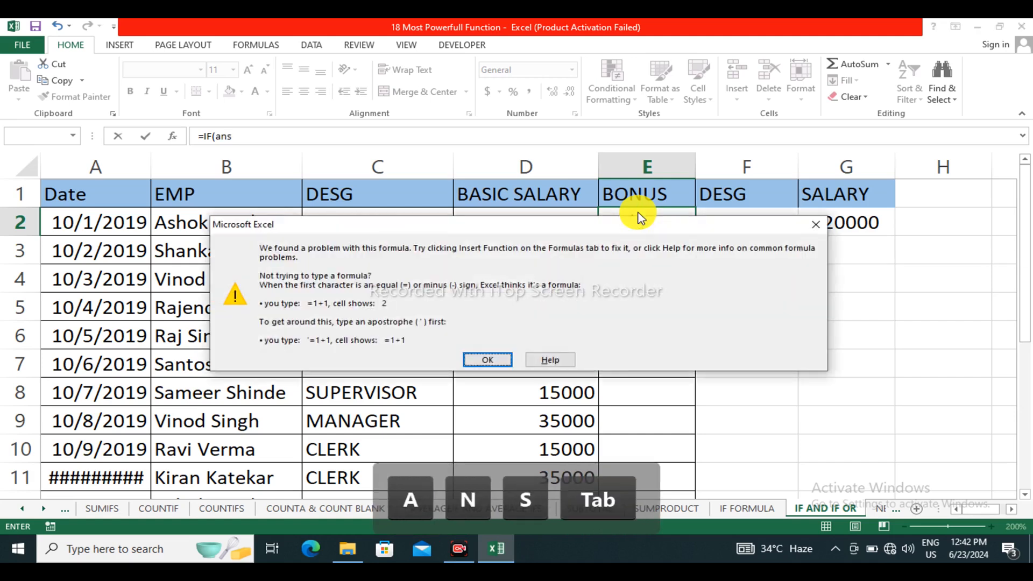
key(Tab)
key(Escape)
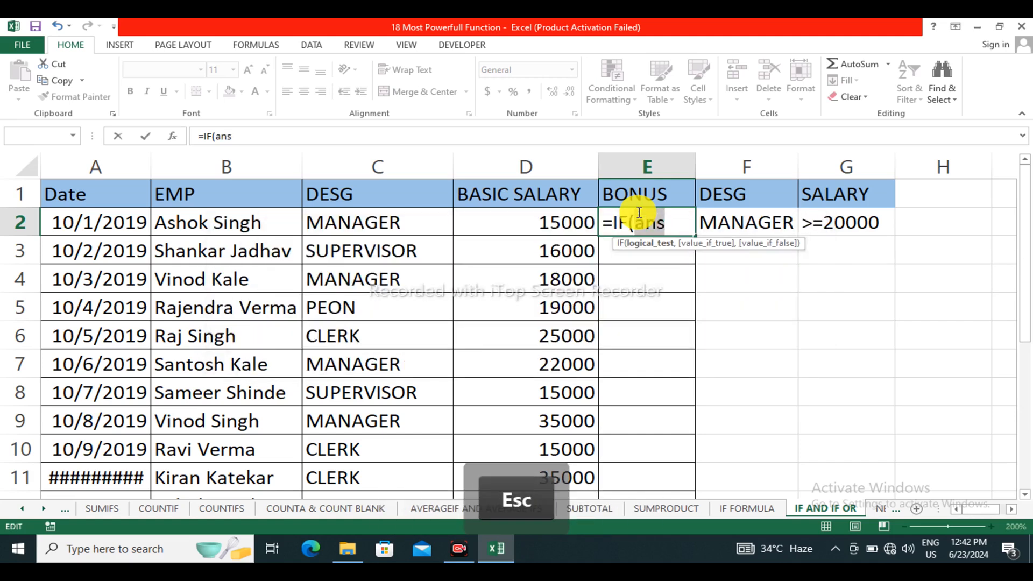
key(BackSpace)
key(BackSpace)
key(BackSpace)
text(and)
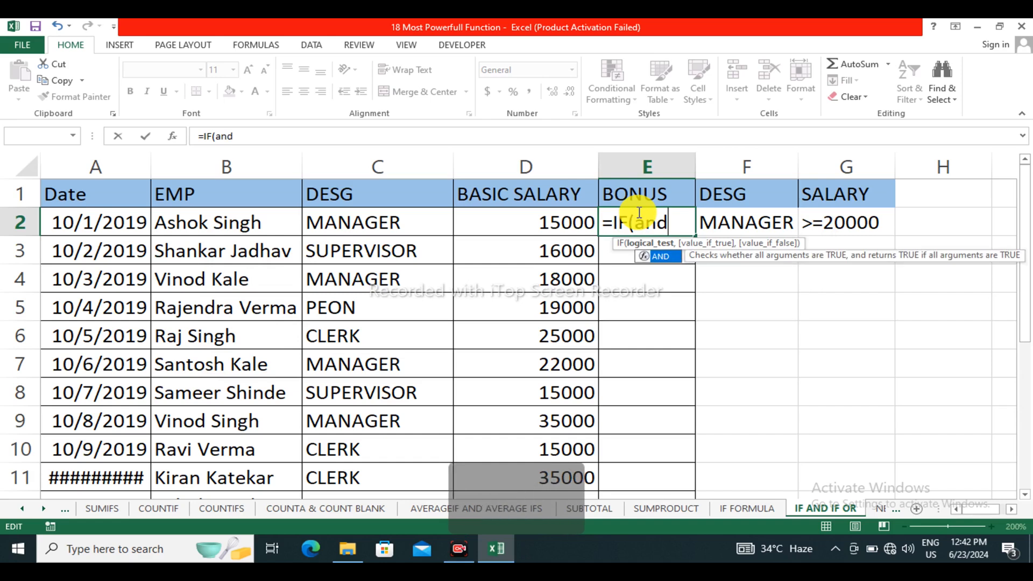
key(Tab)
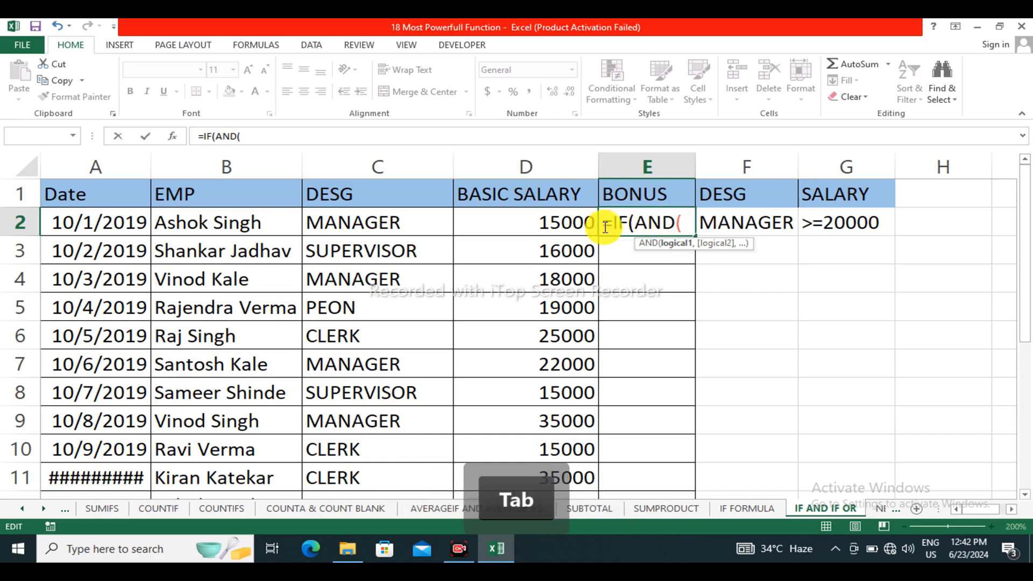
click(559, 226)
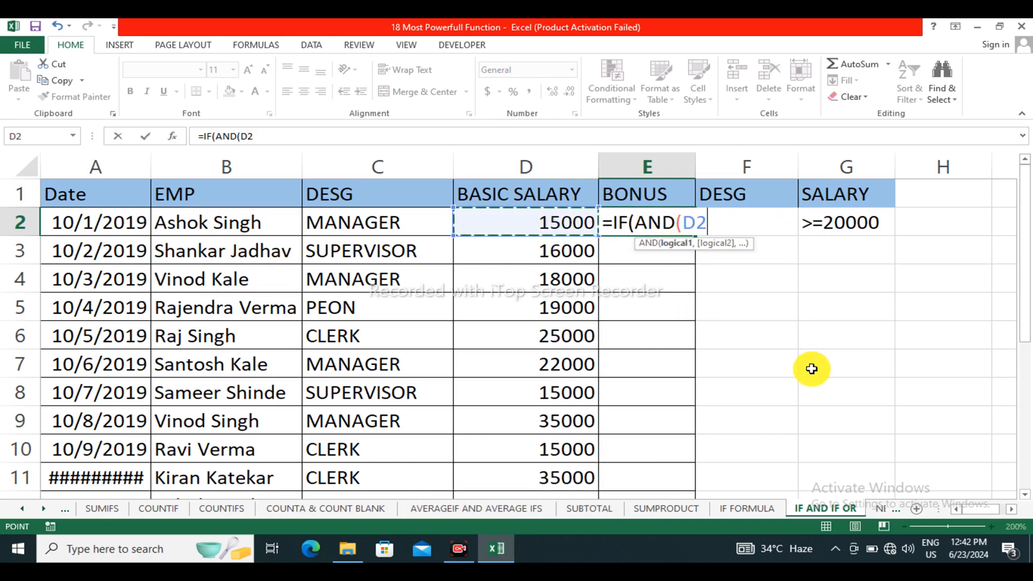
key(Escape)
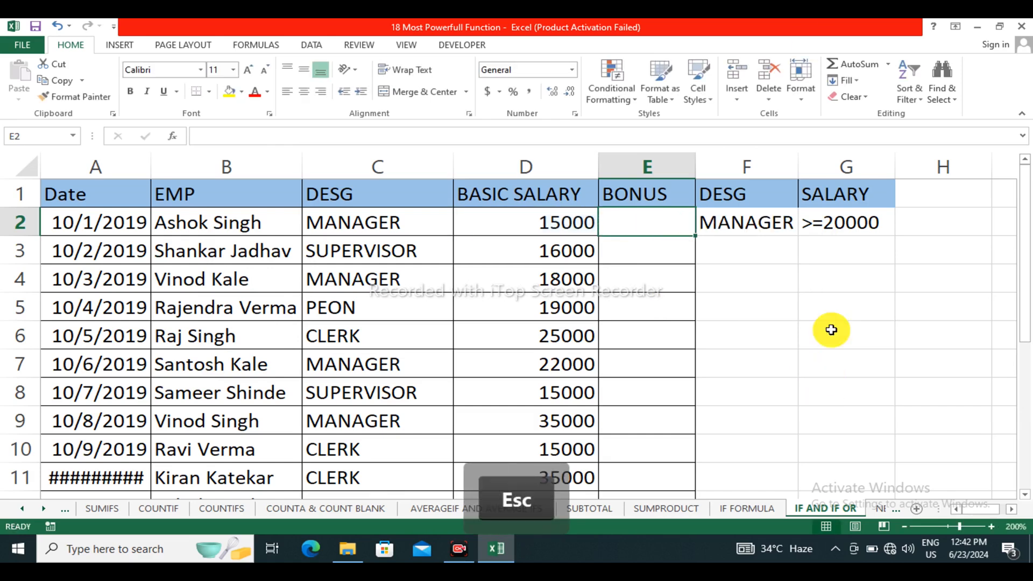
Step: Widen the BONUS, DESG and SALARY columns E, F and G to make room for a long formula
drag(895, 163, 1004, 177)
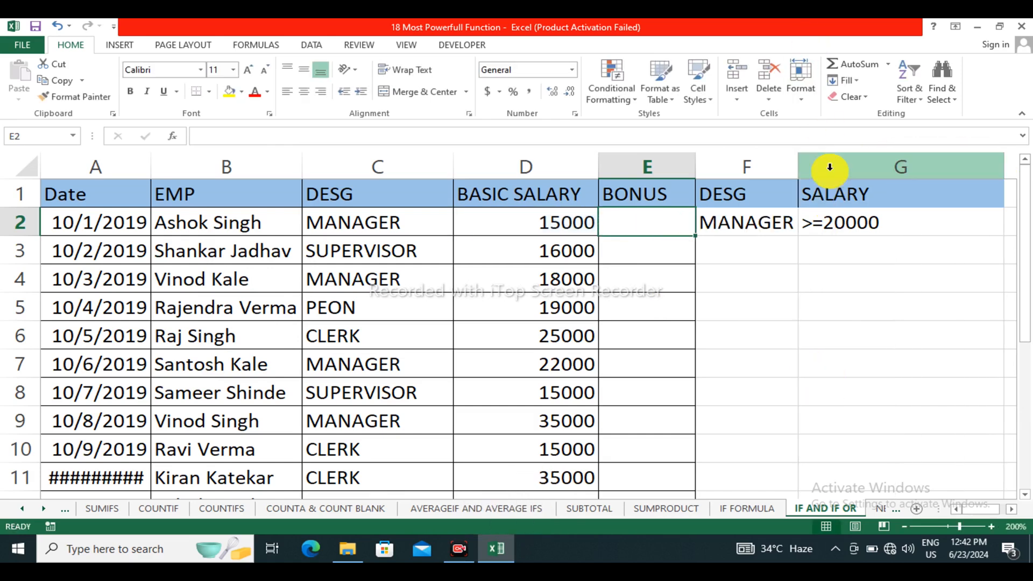
drag(796, 168, 908, 178)
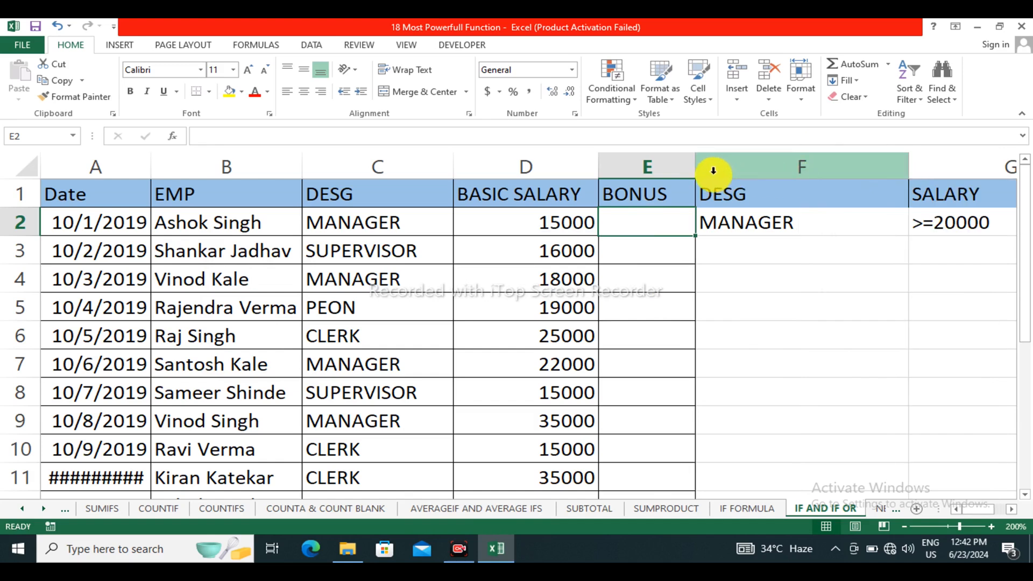
drag(694, 168, 868, 181)
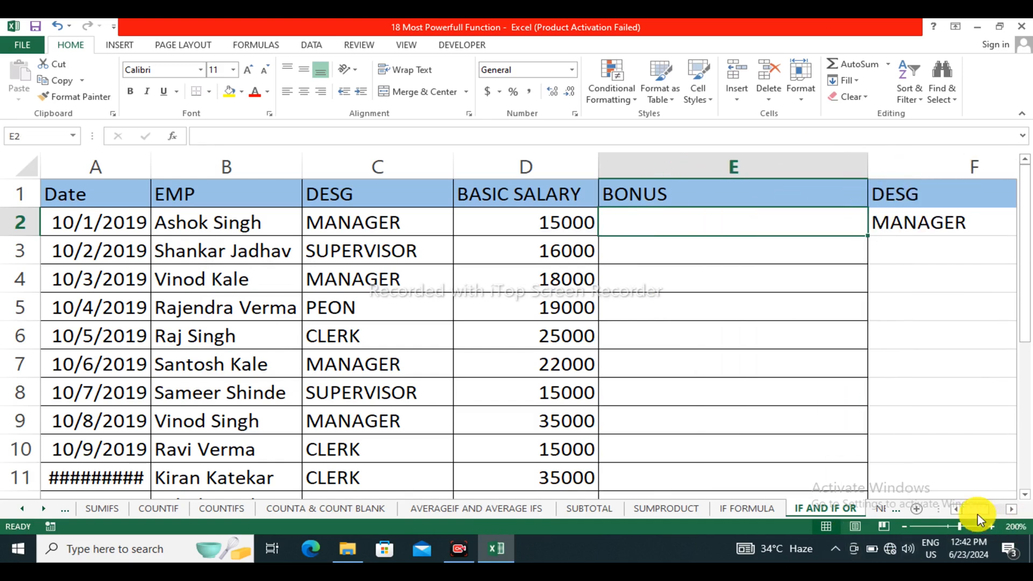
scroll(987, 512, right, 3)
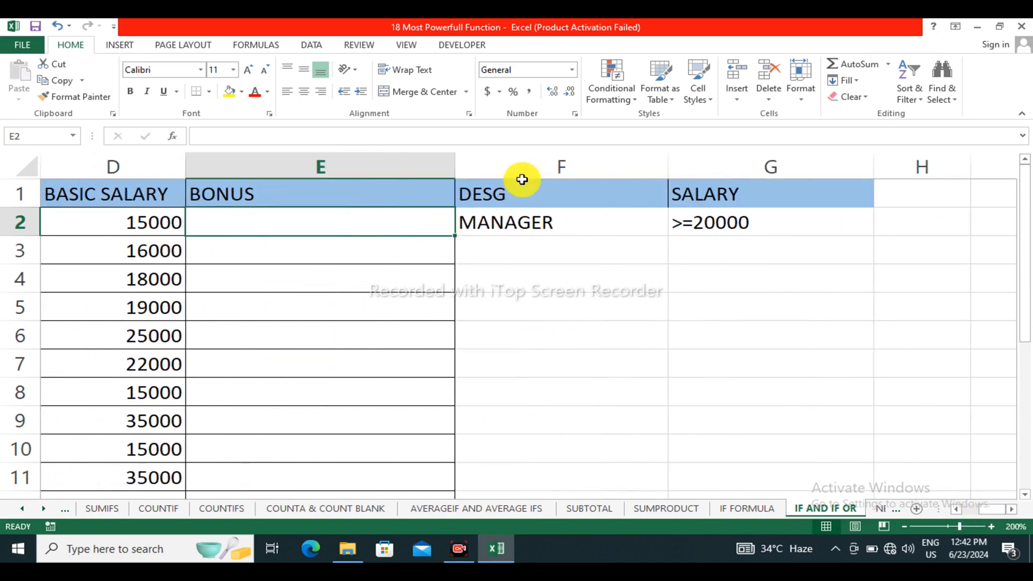
drag(669, 168, 787, 175)
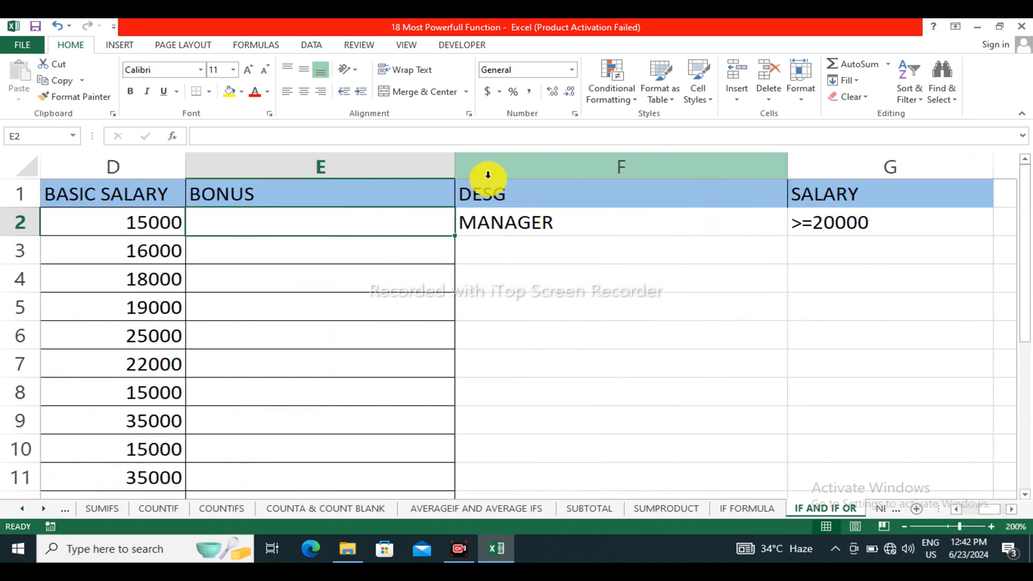
drag(453, 163, 759, 194)
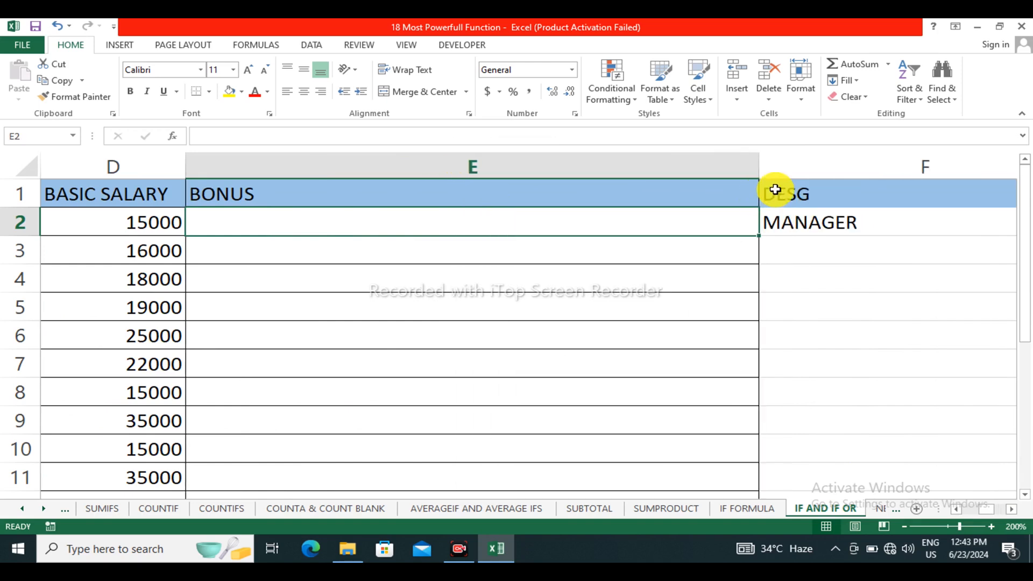
Step: Begin an IF formula with a nested AND in BONUS cell E2, referencing basic salary cell D2 as the first test
ctrl+scroll(637, 262, down, 2)
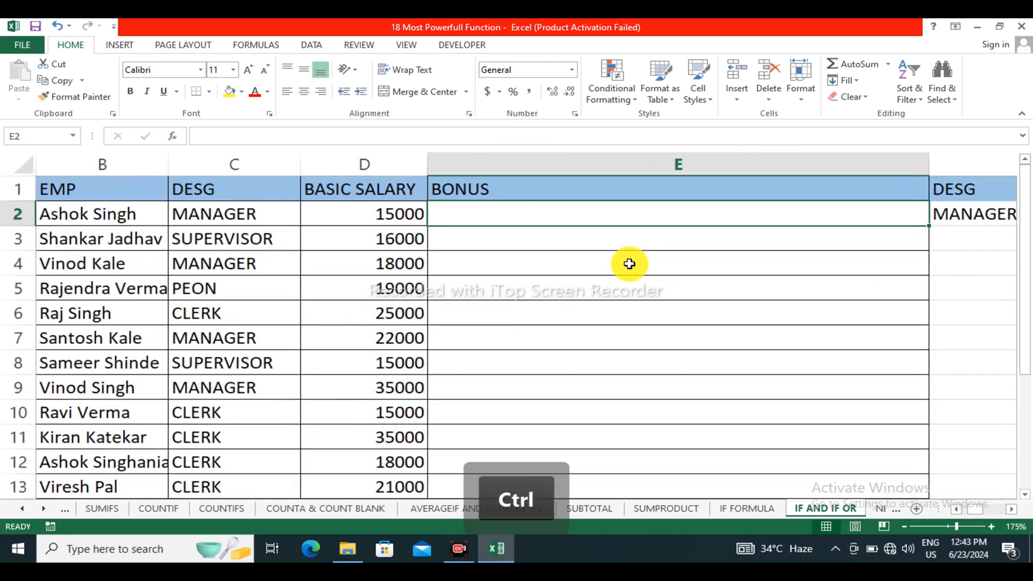
ctrl+scroll(629, 263, down, 1)
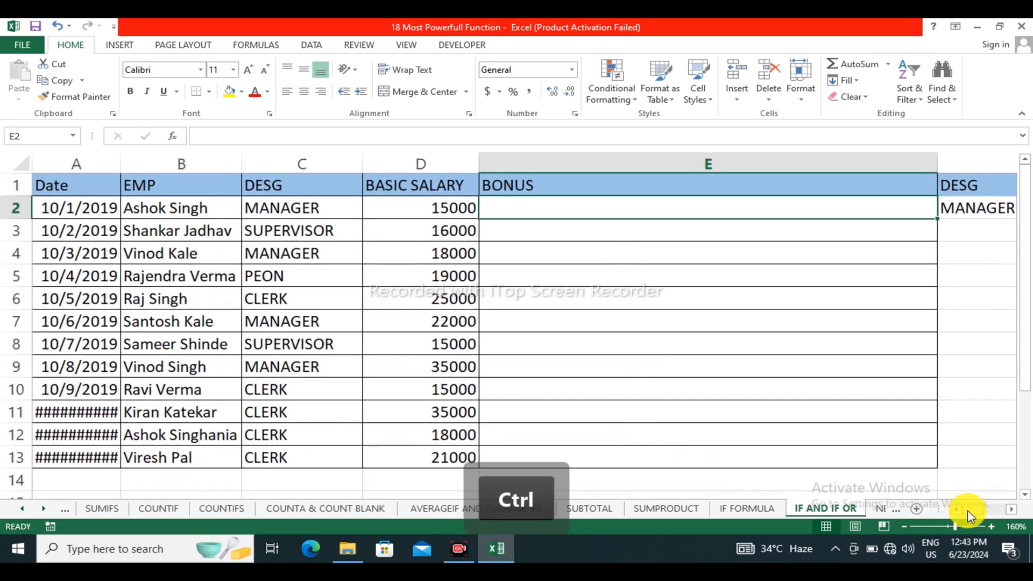
scroll(968, 515, right, 5)
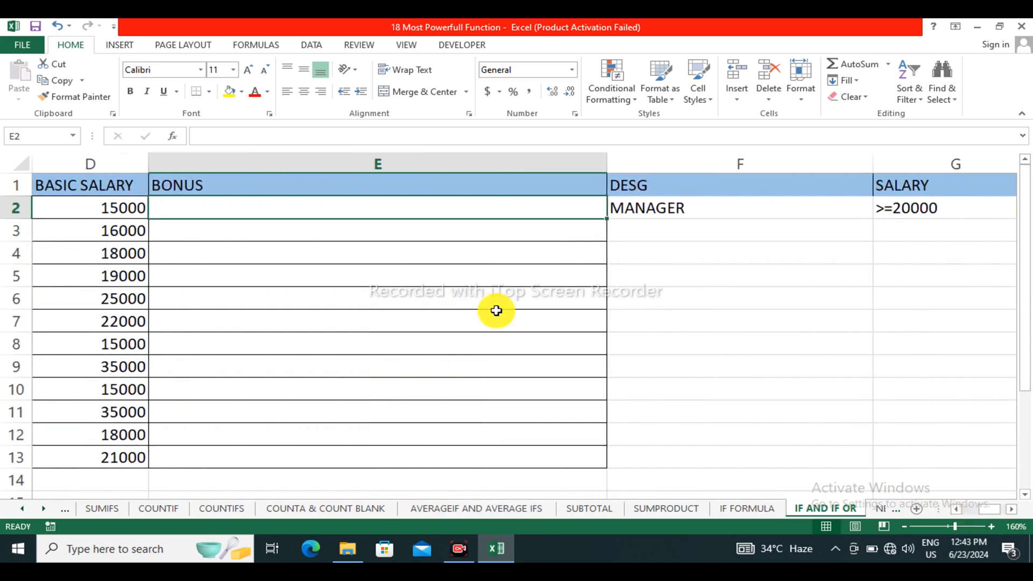
text(=if)
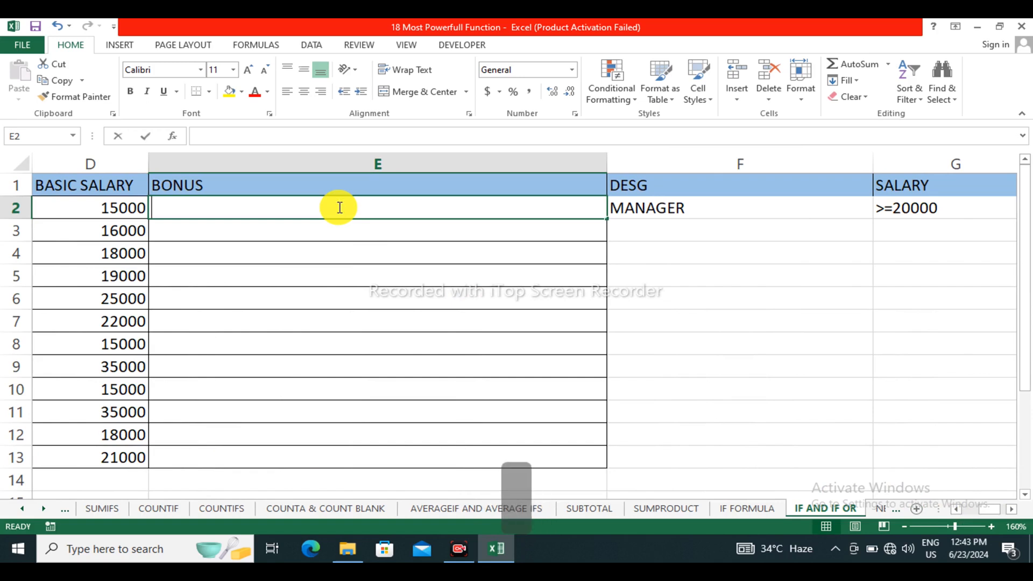
key(Tab)
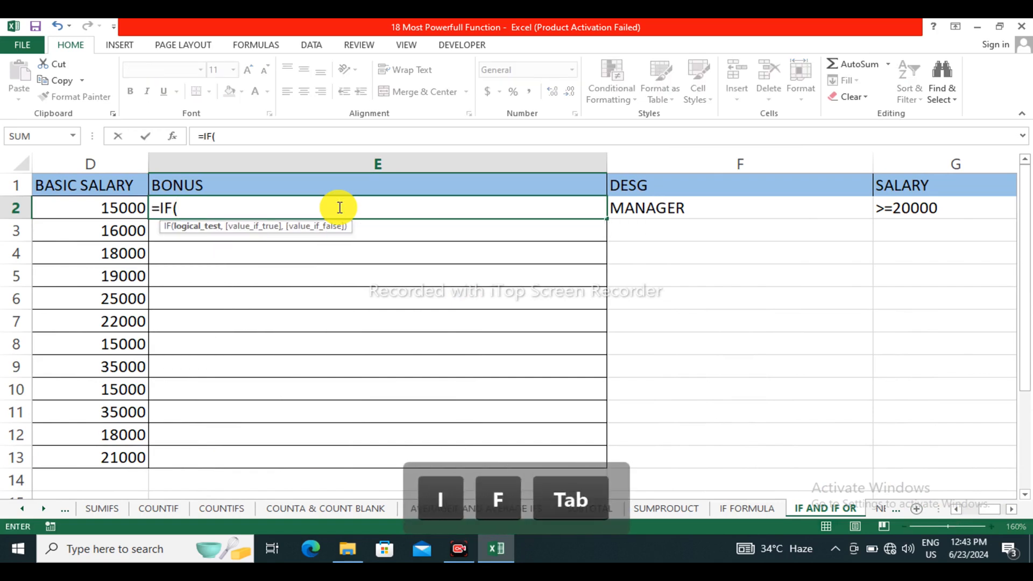
text(and)
key(Tab)
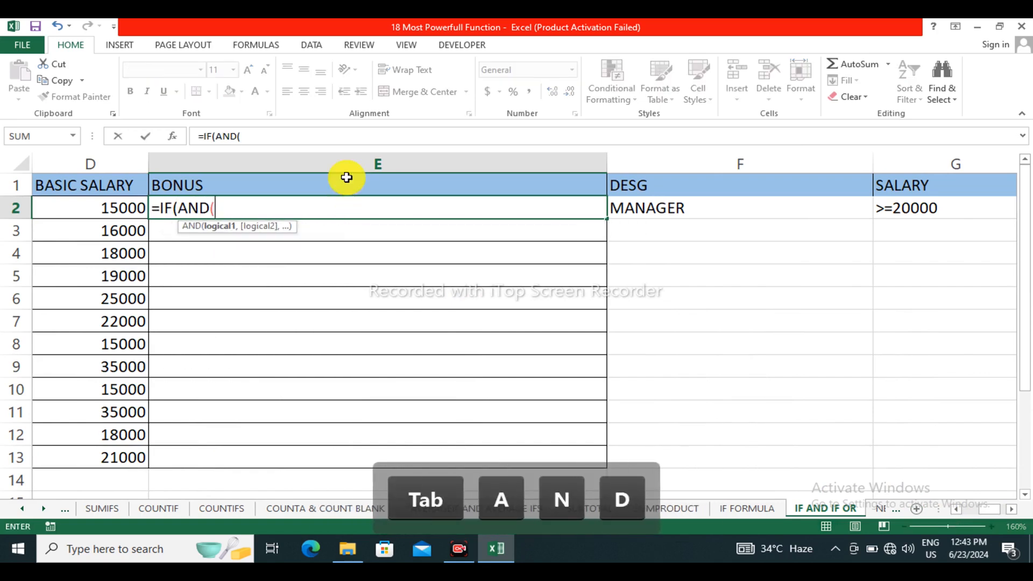
click(100, 214)
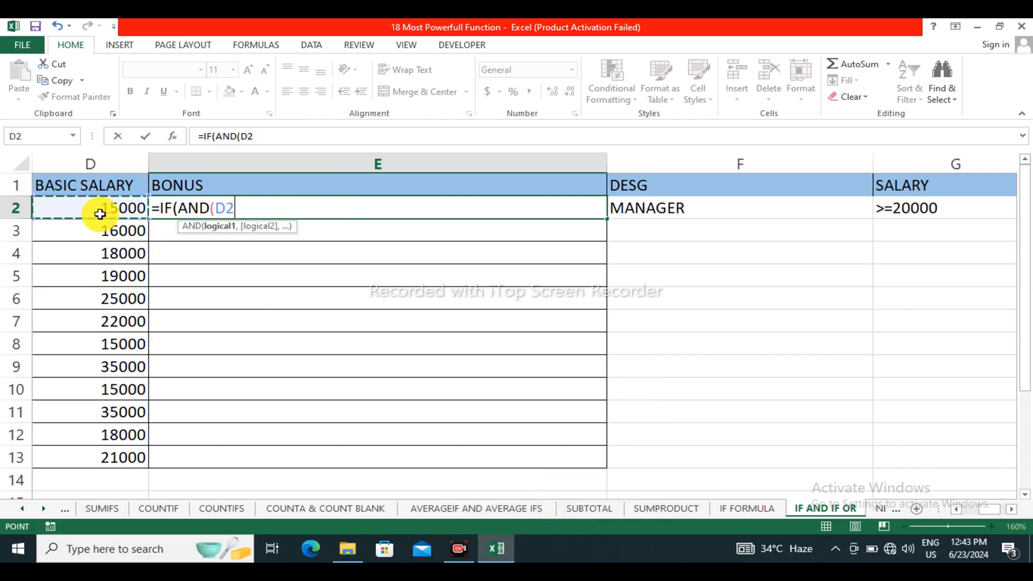
text(?)
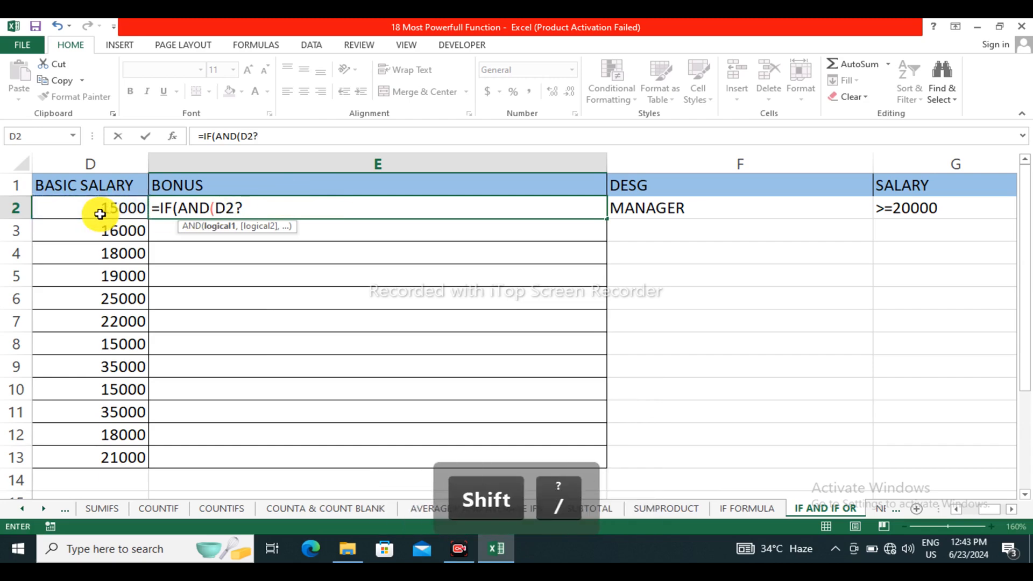
key(Return)
key(Home)
key(Escape)
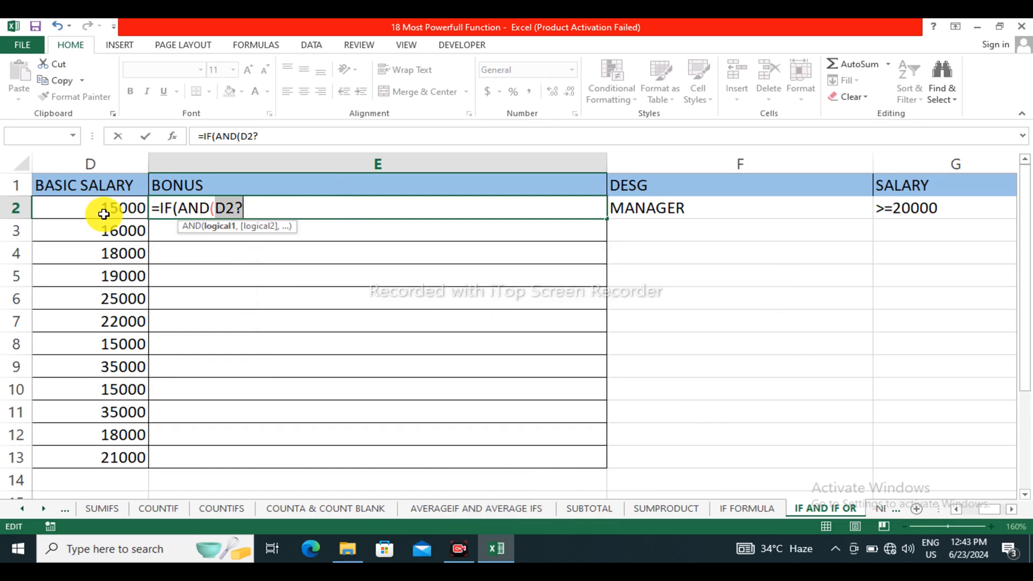
key(Right)
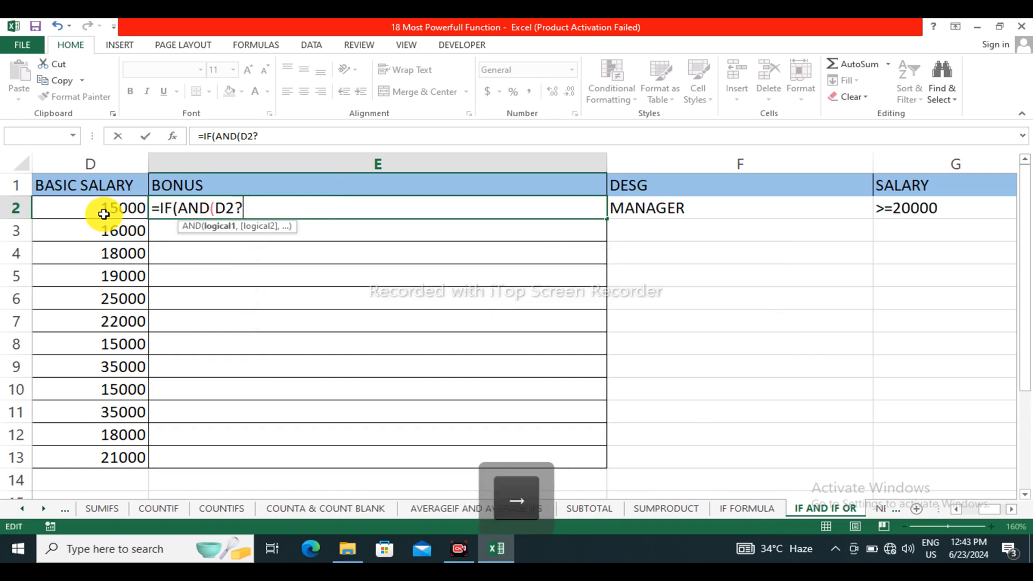
key(BackSpace)
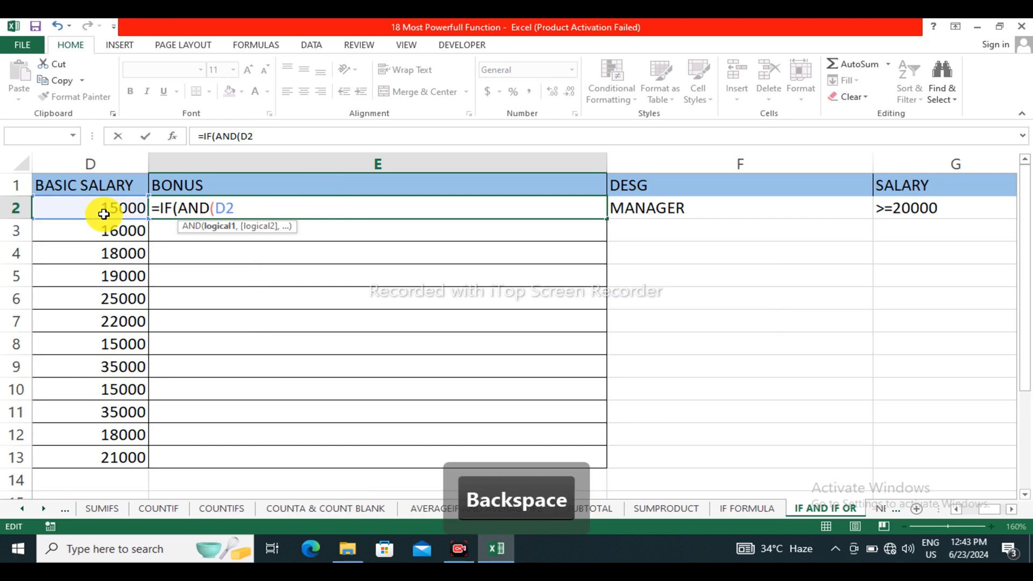
Step: Complete the first AND condition in the E2 formula as D2>=20000, followed by an argument separator
key(shift)
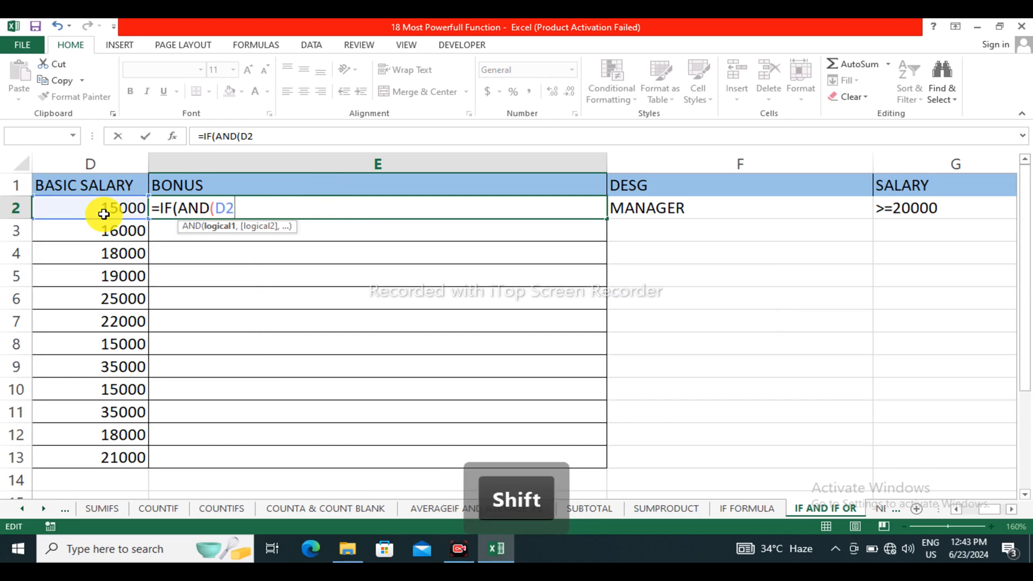
text(>=2000)
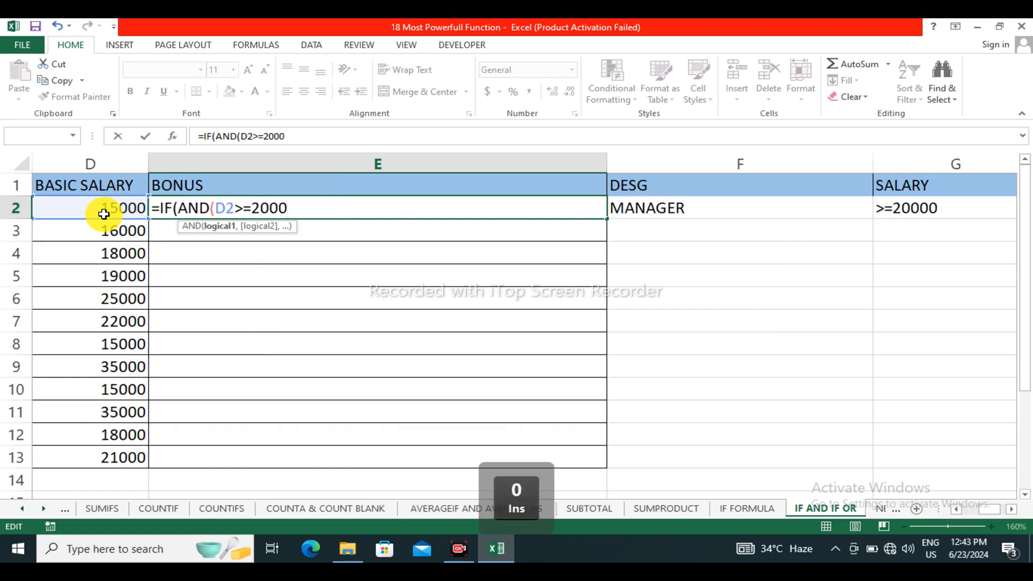
text(,)
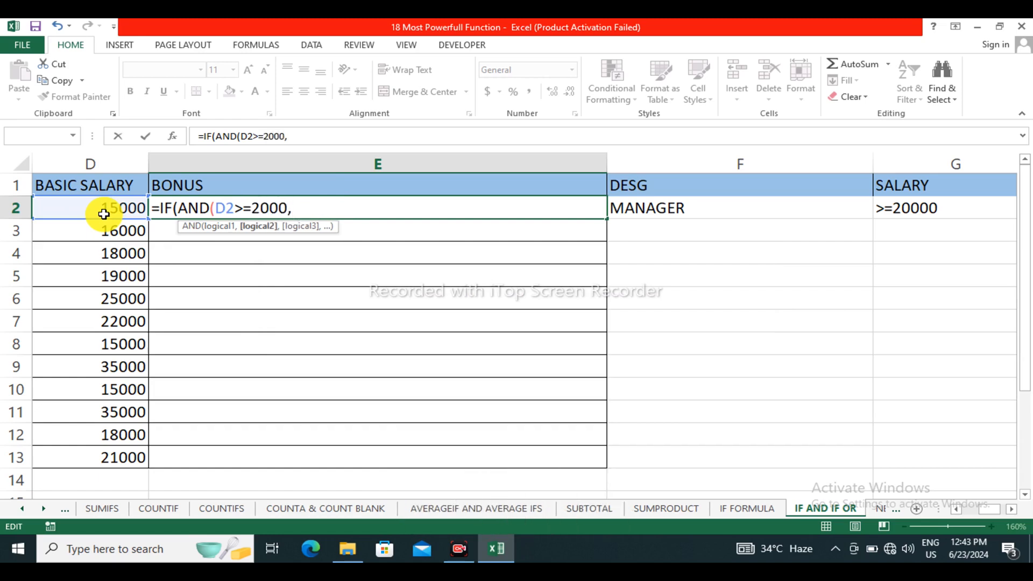
key(BackSpace)
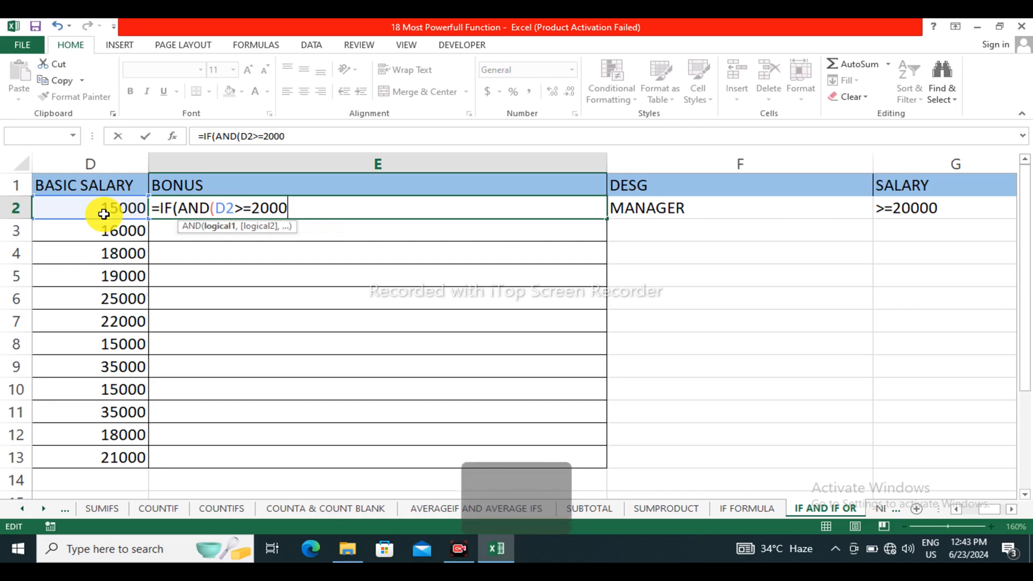
text(0)
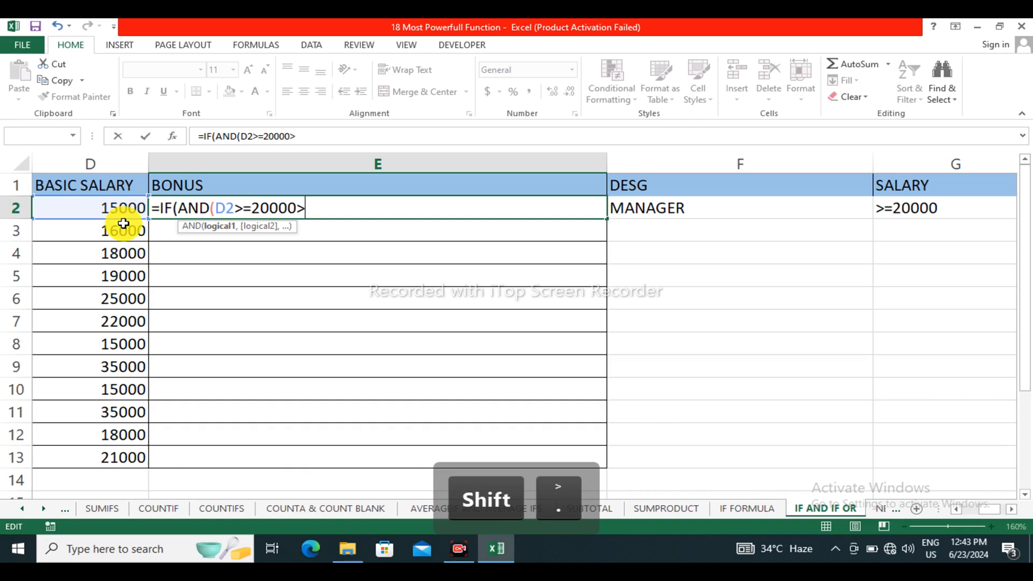
key(BackSpace)
text(,)
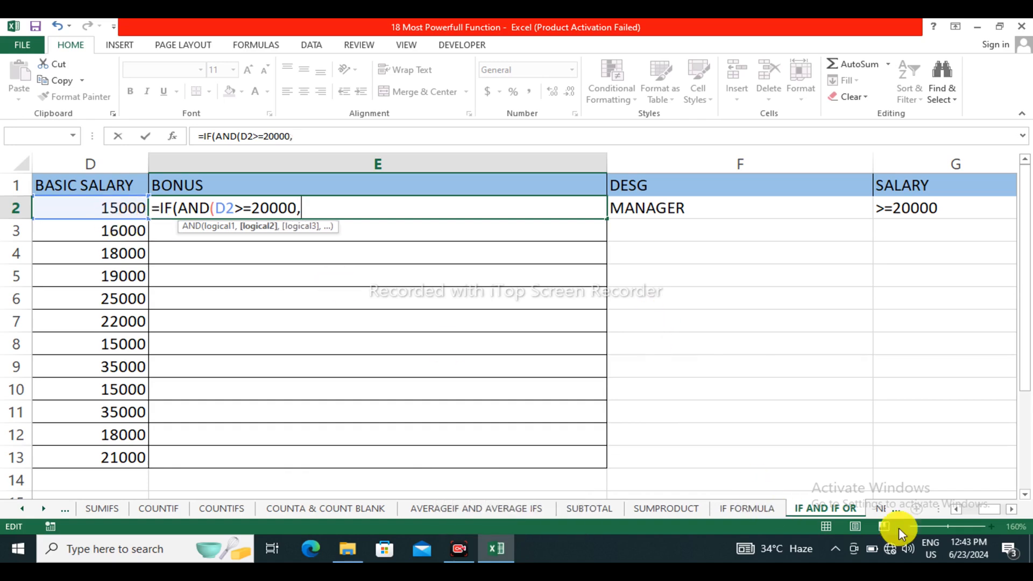
Step: Add C2="manager" as the second AND condition in the E2 formula, closing the AND and adding an argument separator
scroll(983, 516, left, 3)
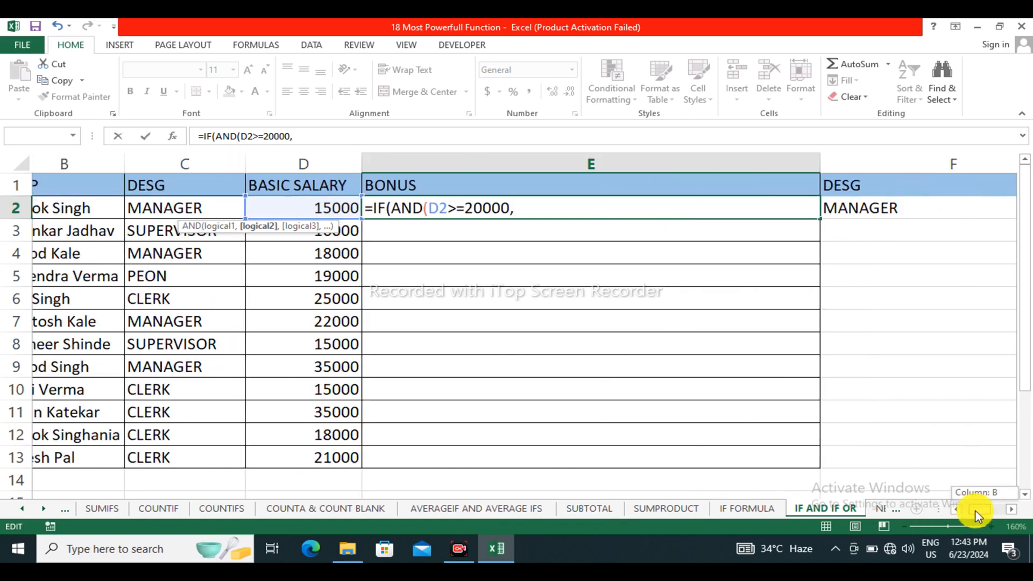
click(240, 212)
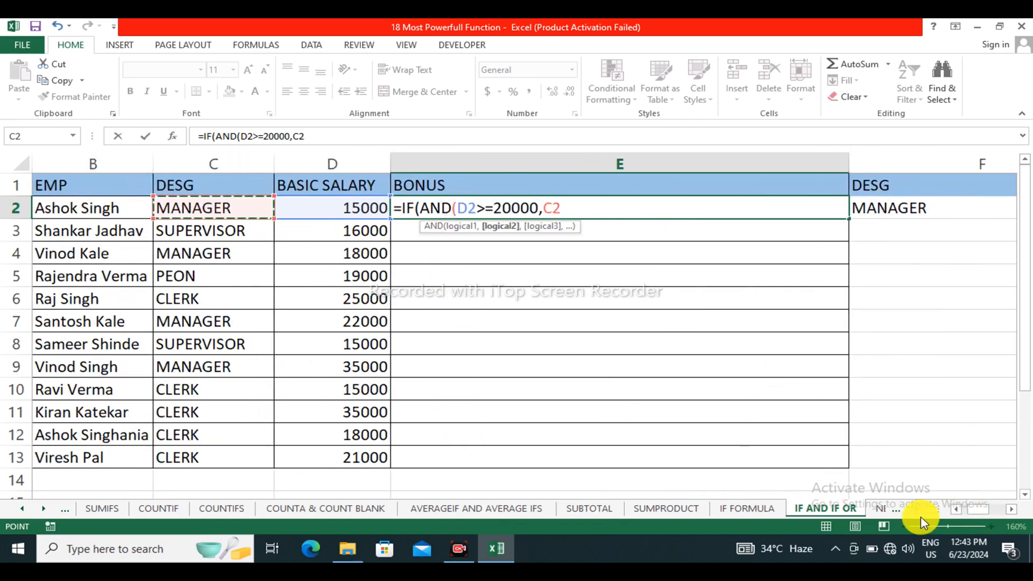
scroll(983, 514, right, 3)
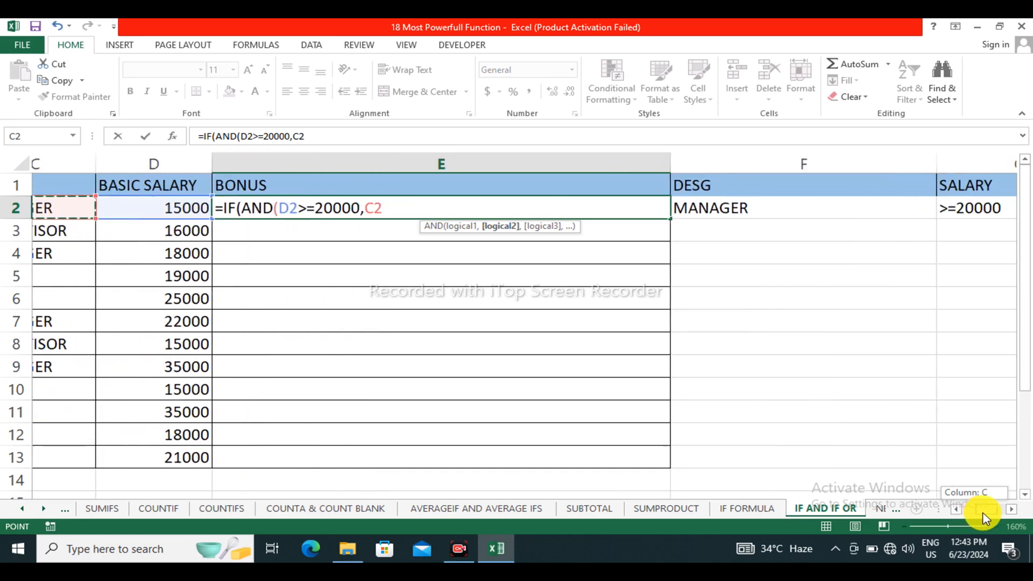
text(=)
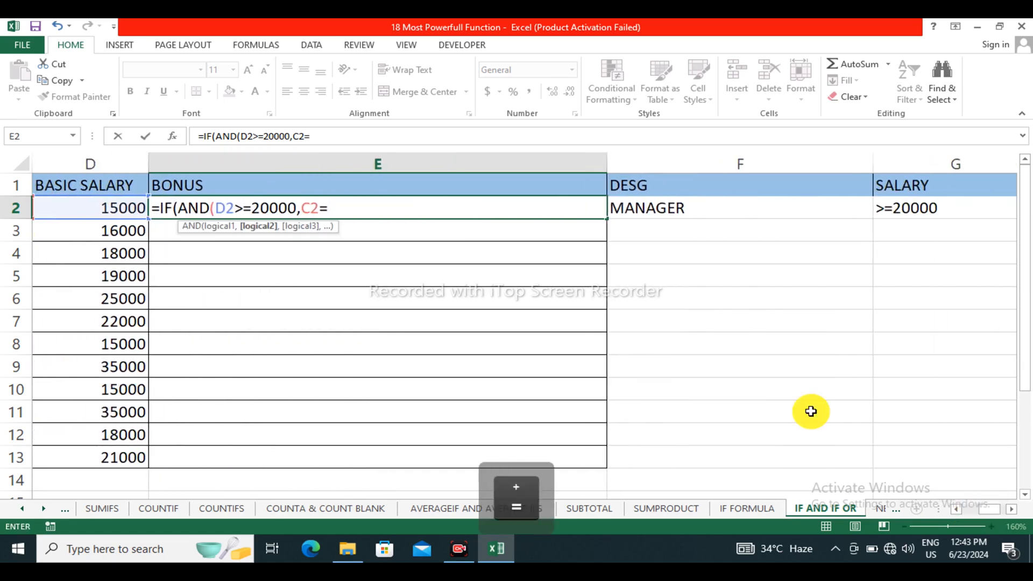
text("manager)
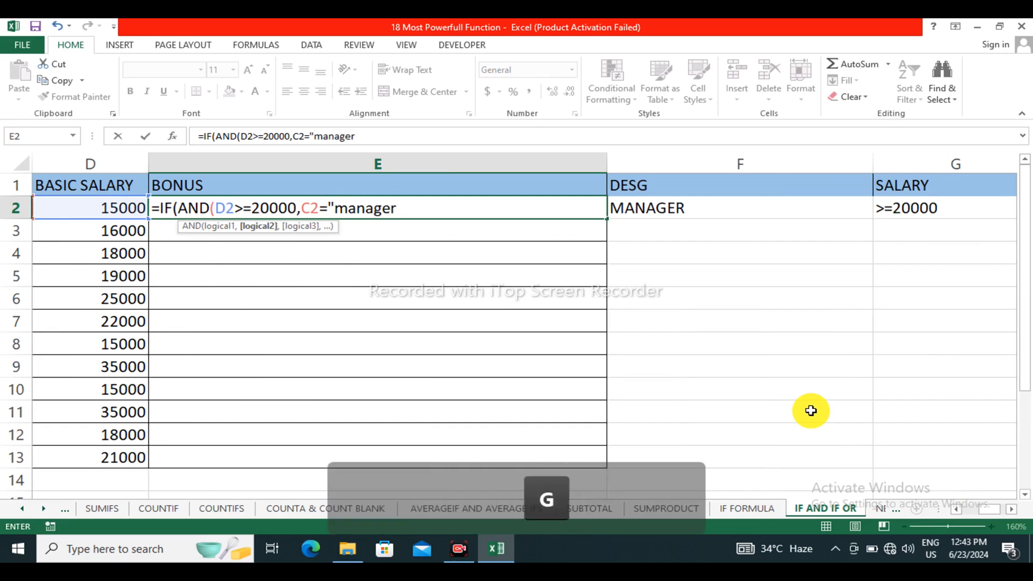
key(shift)
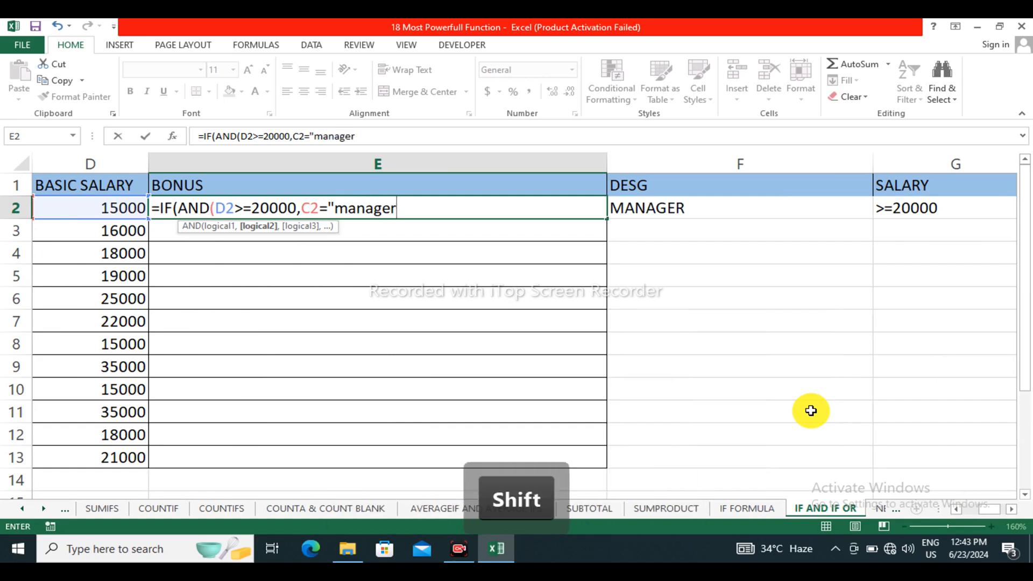
text("))
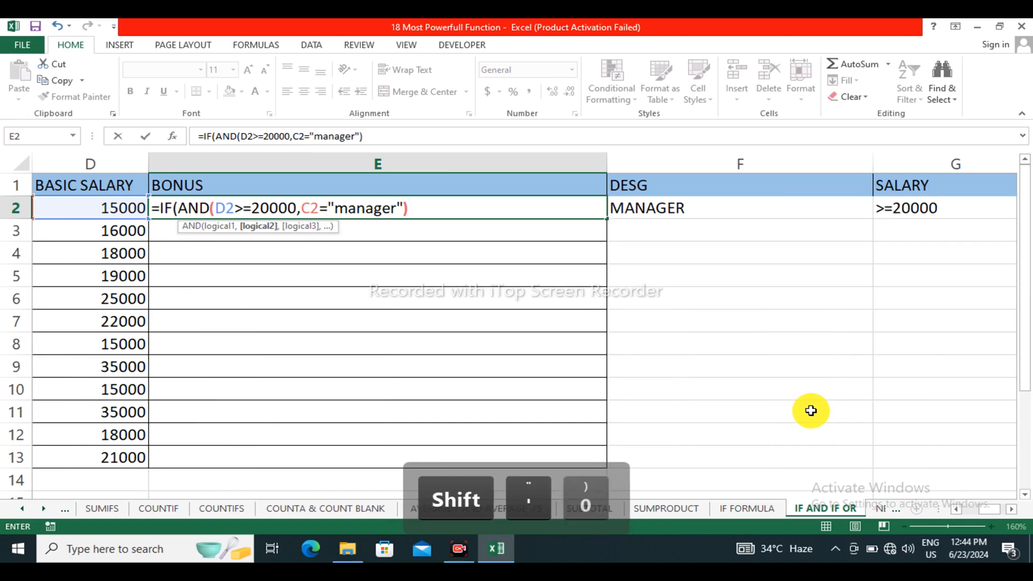
text(,)
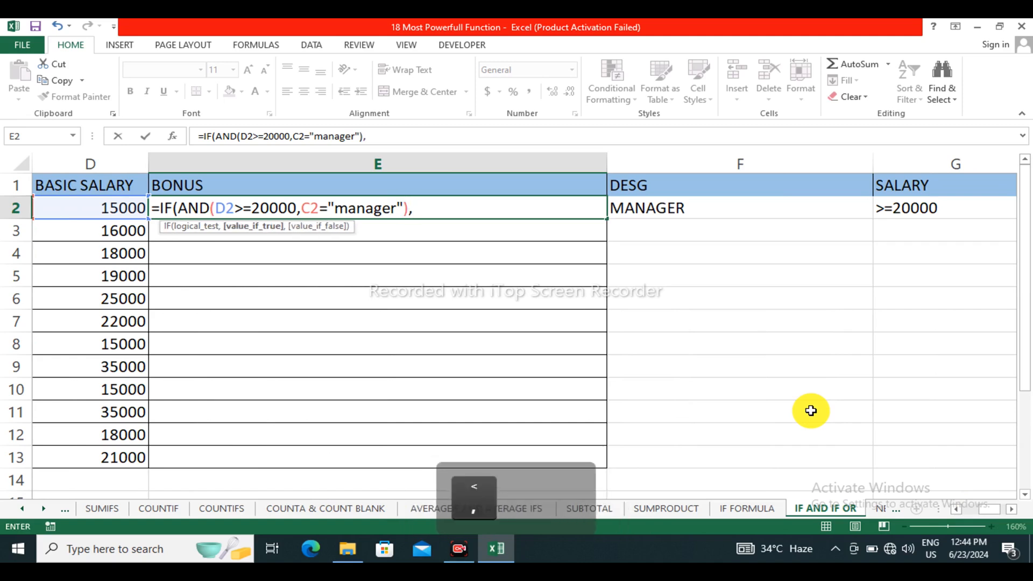
Step: Add the result values to the E2 formula as "yes"."no" and try to enter the formula
text("yes)
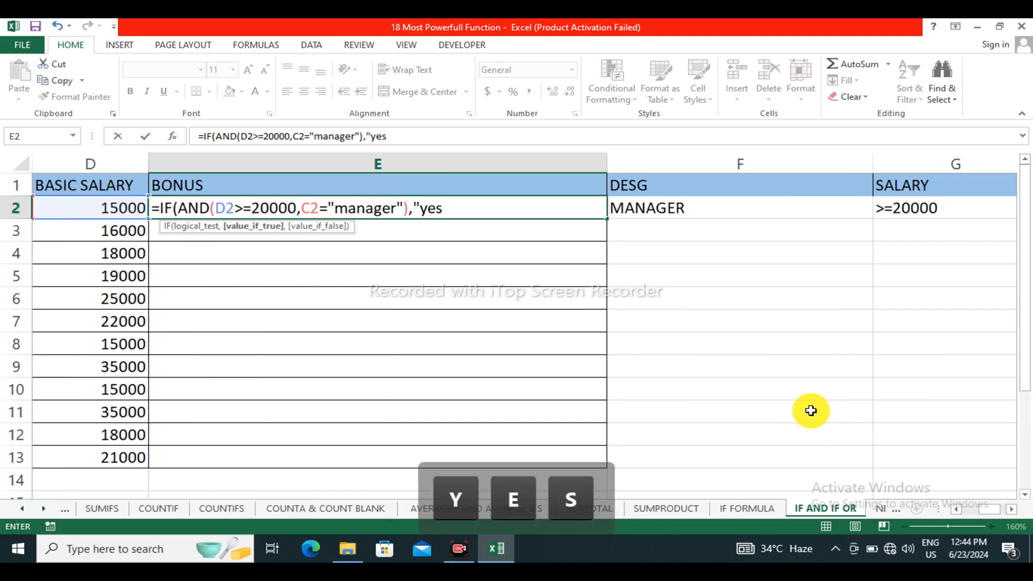
text(")
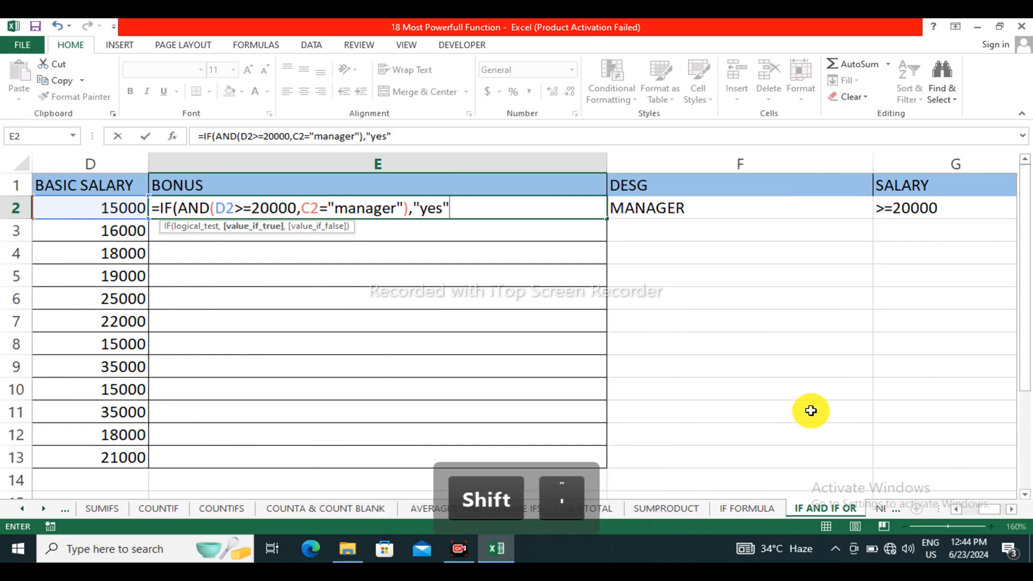
text(."no)
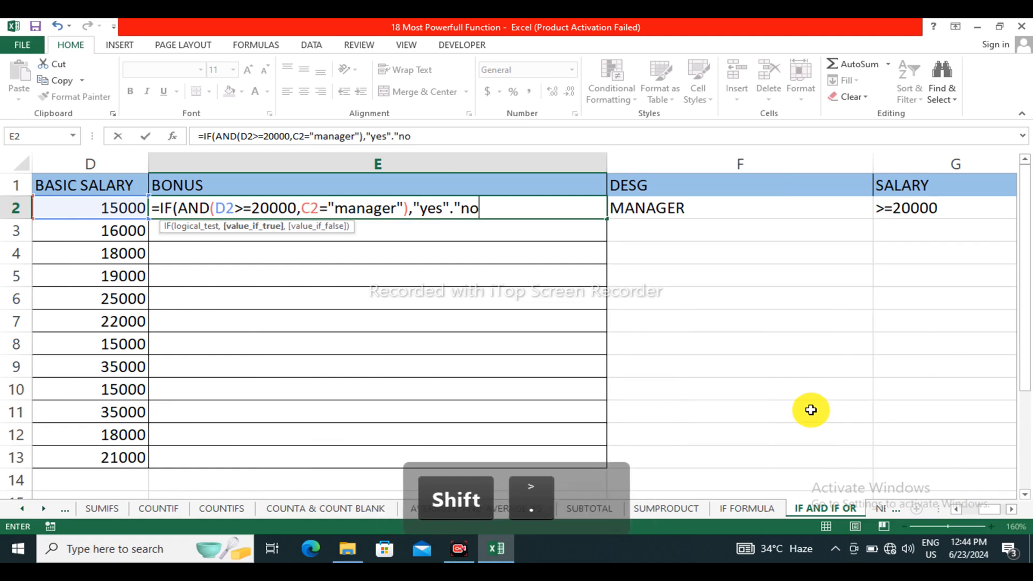
text(")
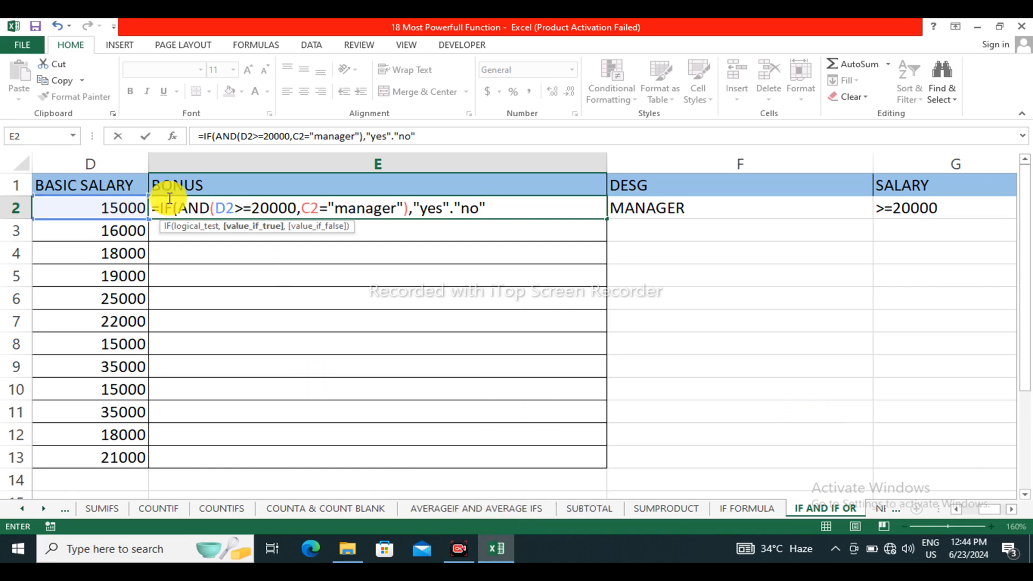
drag(214, 215, 397, 212)
click(433, 209)
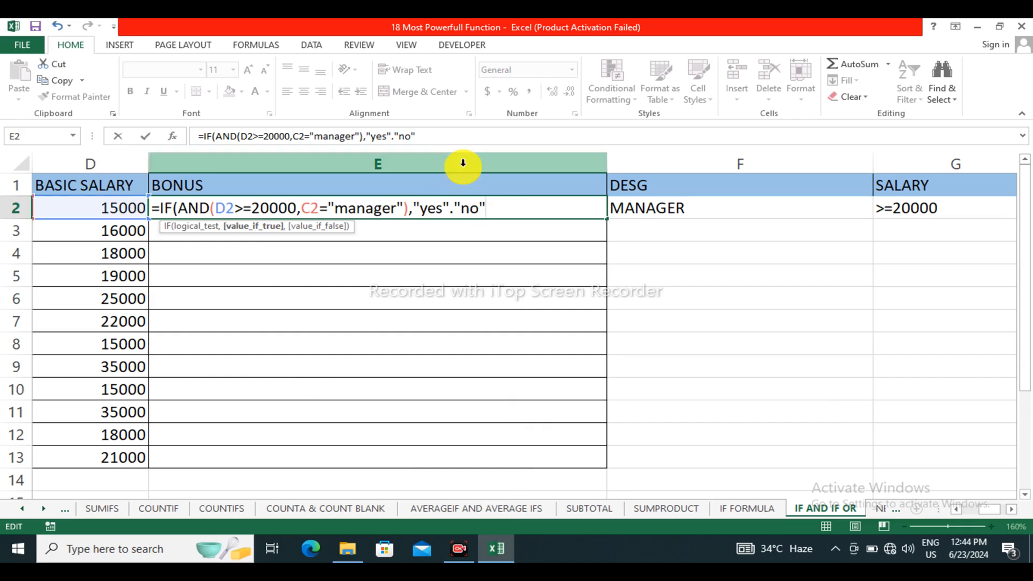
key(Return)
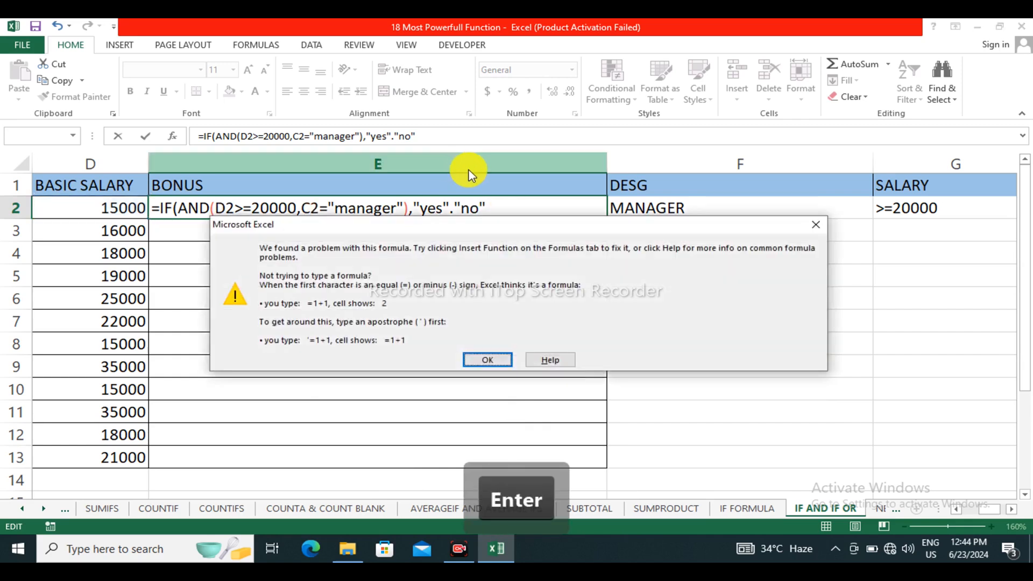
key(Return)
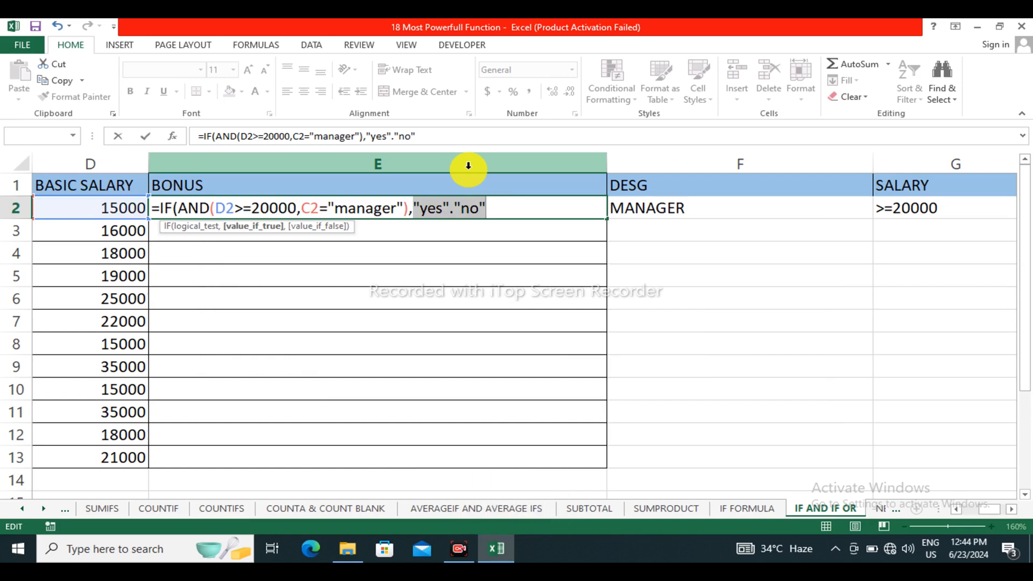
Step: Correct the ending of the E2 formula to "yes","no" with a comma between the results, and enter the formula
key(Right)
key(BackSpace)
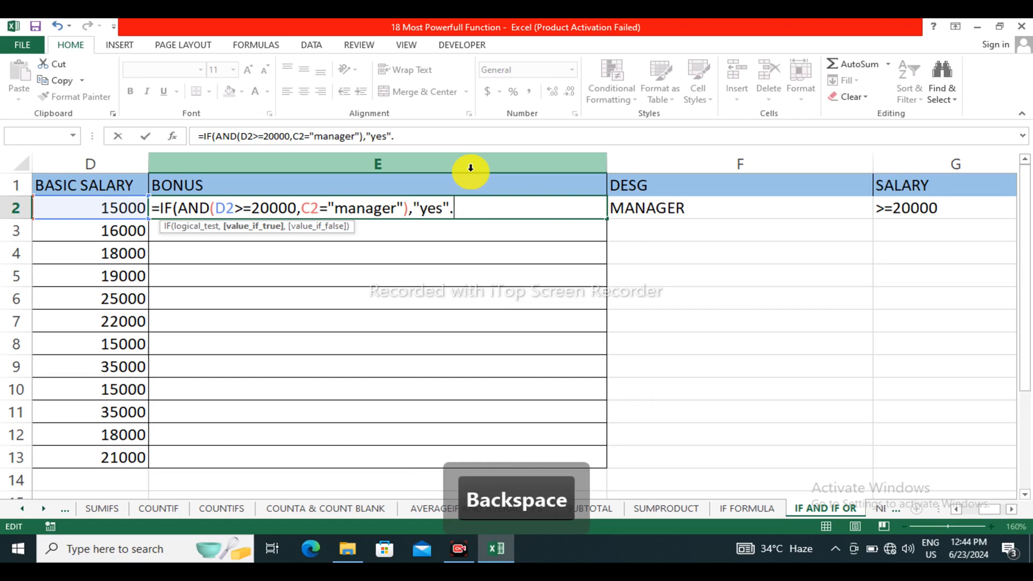
text(.)
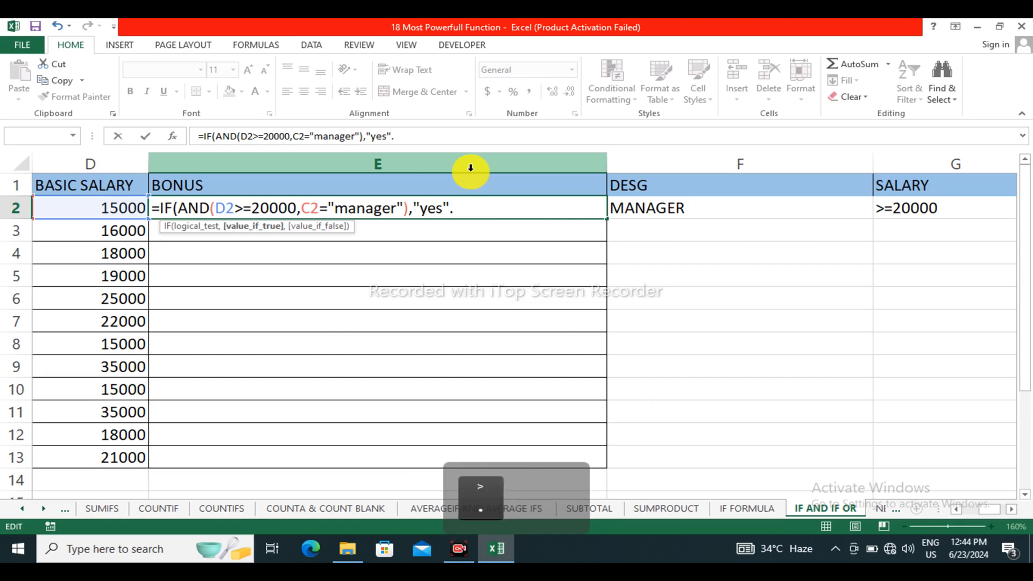
key(BackSpace)
text(,)
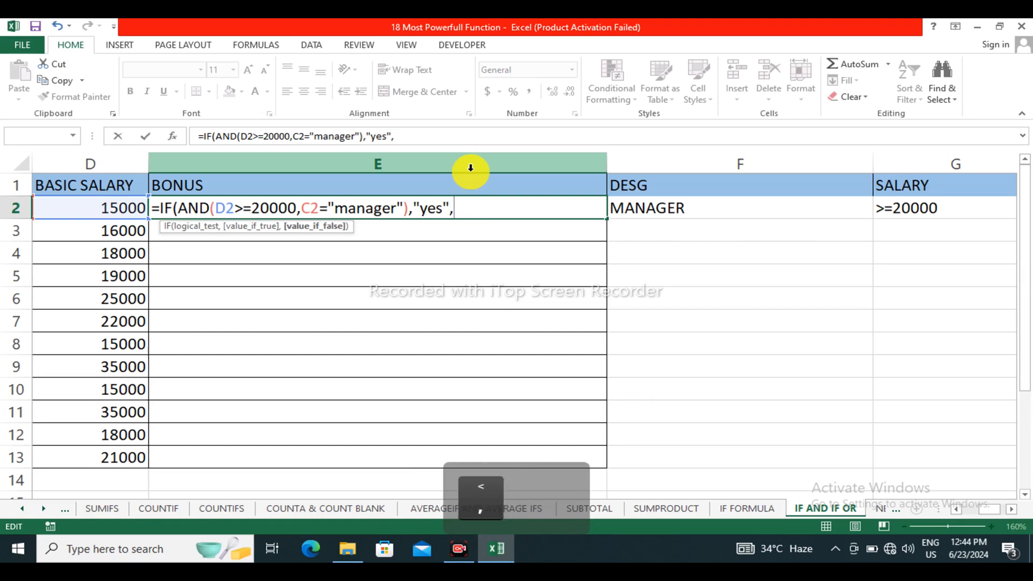
text(")
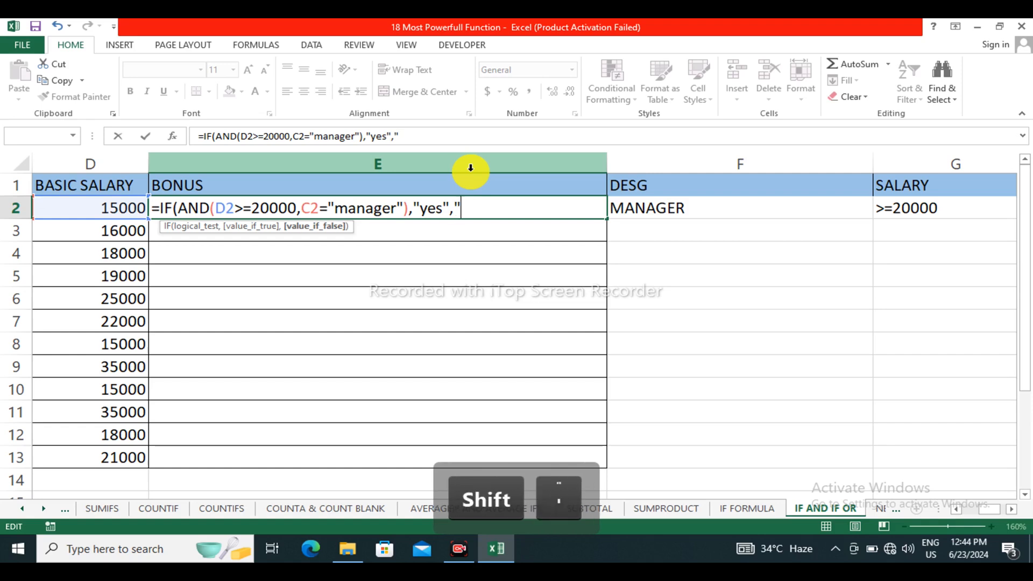
text(no")
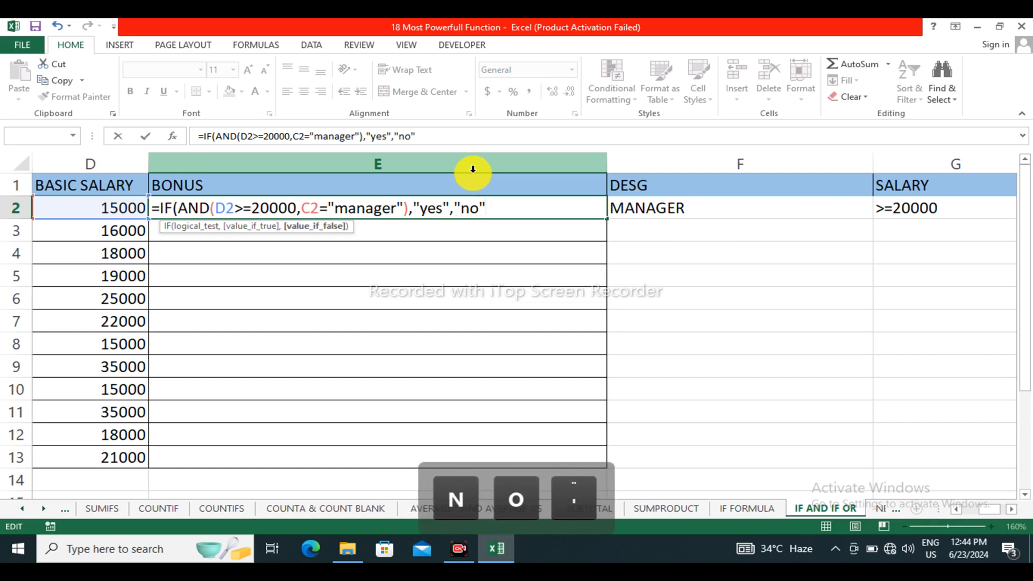
key(Return)
key(Return)
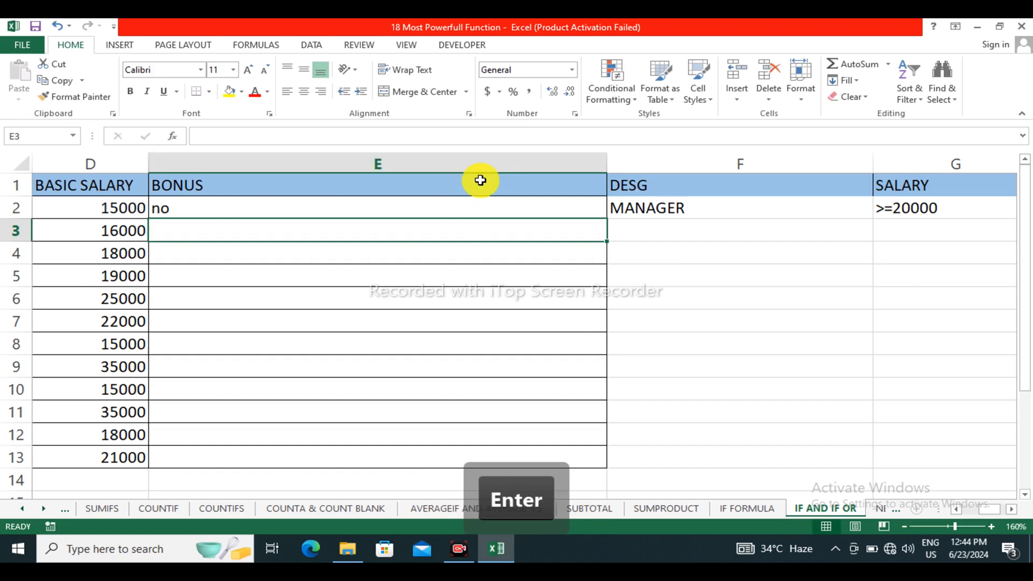
Step: Fill the E2 bonus formula down to E13 and check row 9's bonus against its basic salary
click(546, 212)
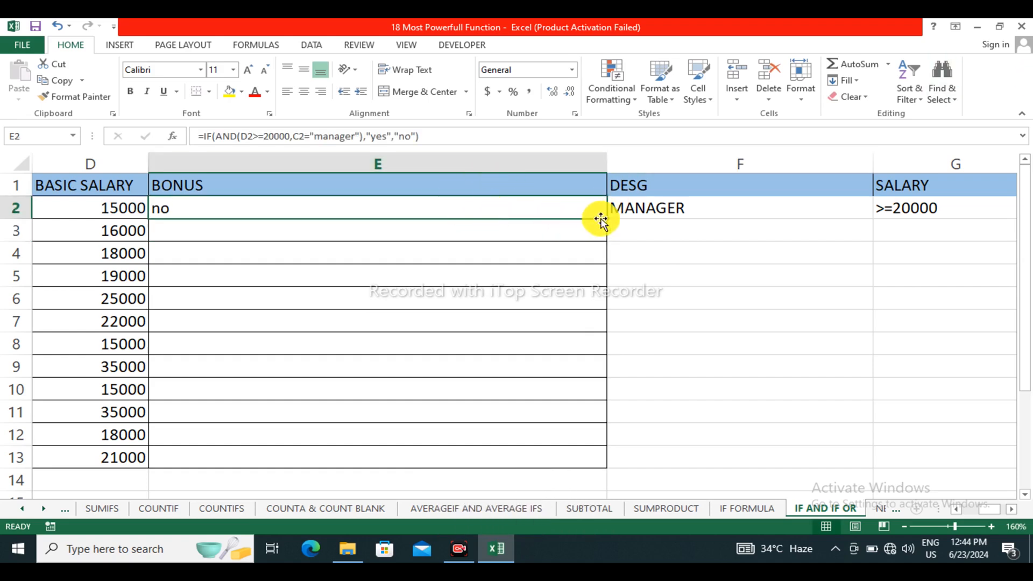
drag(607, 220, 605, 467)
click(109, 210)
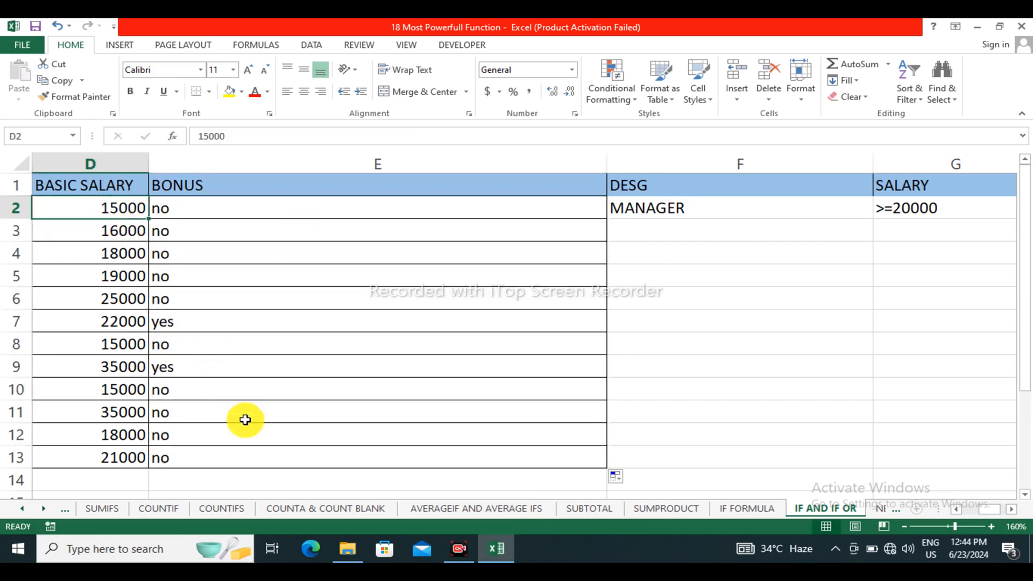
drag(204, 373, 111, 369)
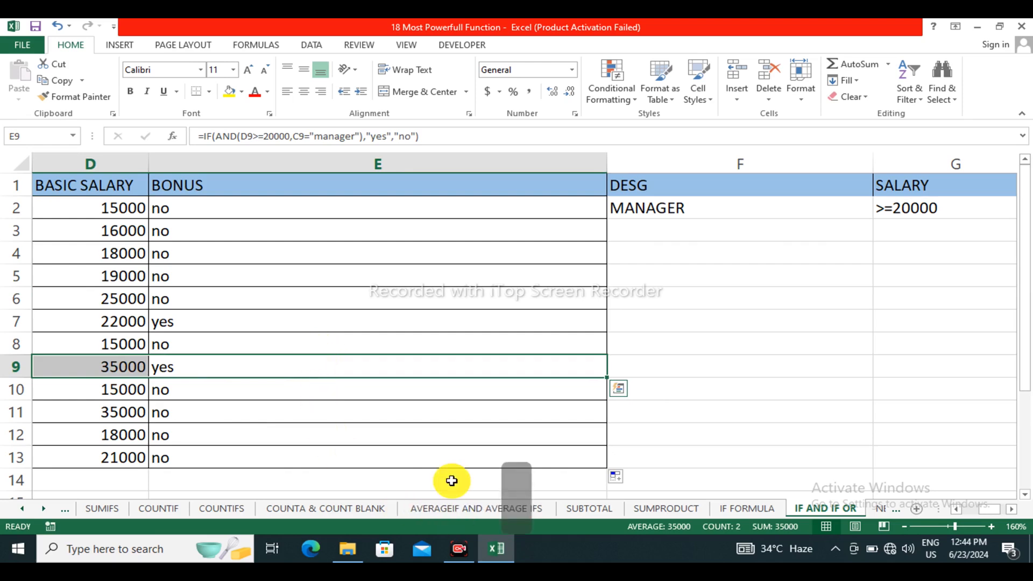
Step: Go to the NESTED IF sheet
key(ctrl+Page_Down)
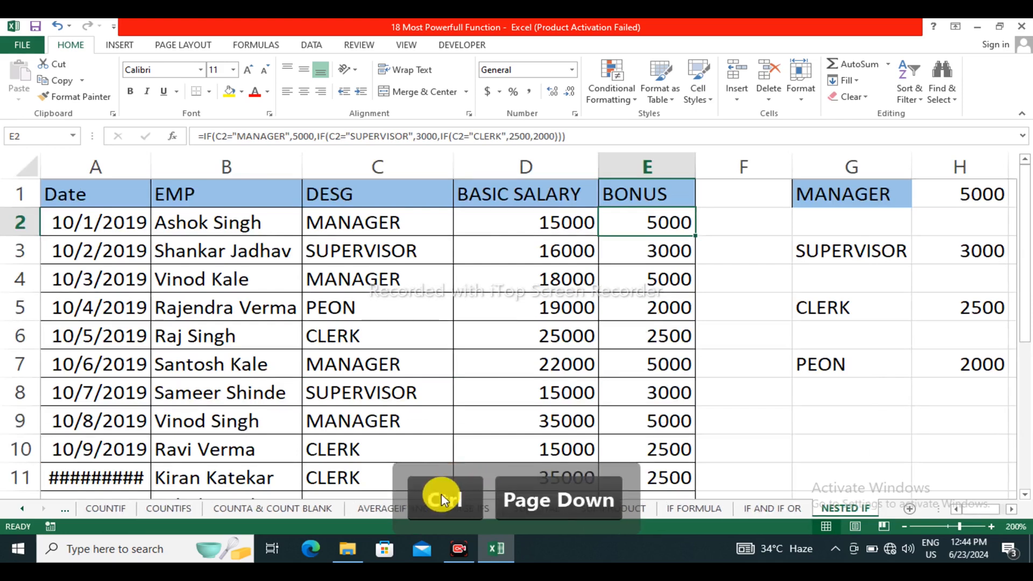
ctrl+scroll(518, 357, down, 2)
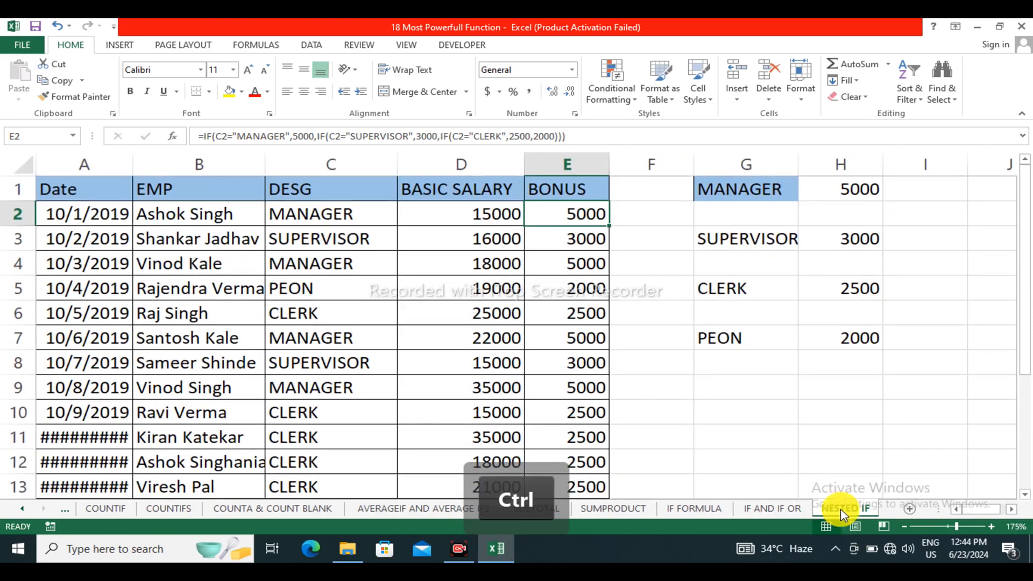
Step: Clear the existing bonus formulas from E2:E13 on the NESTED IF sheet
drag(558, 214, 598, 375)
scroll(596, 375, up, 2)
key(Delete)
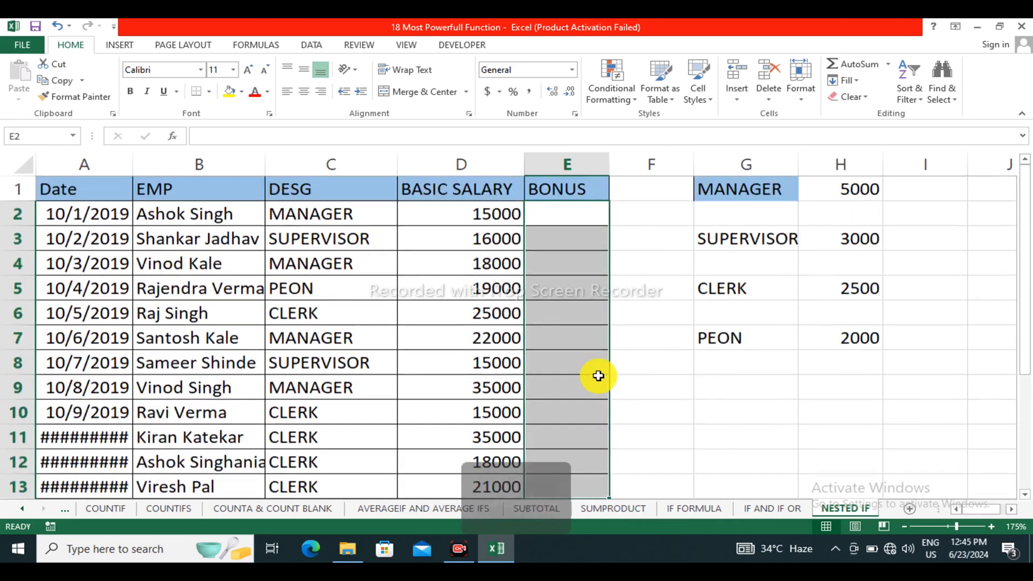
Step: Examine the bonus amount set for each designation in columns G and H, and the basic salaries in column D
click(764, 182)
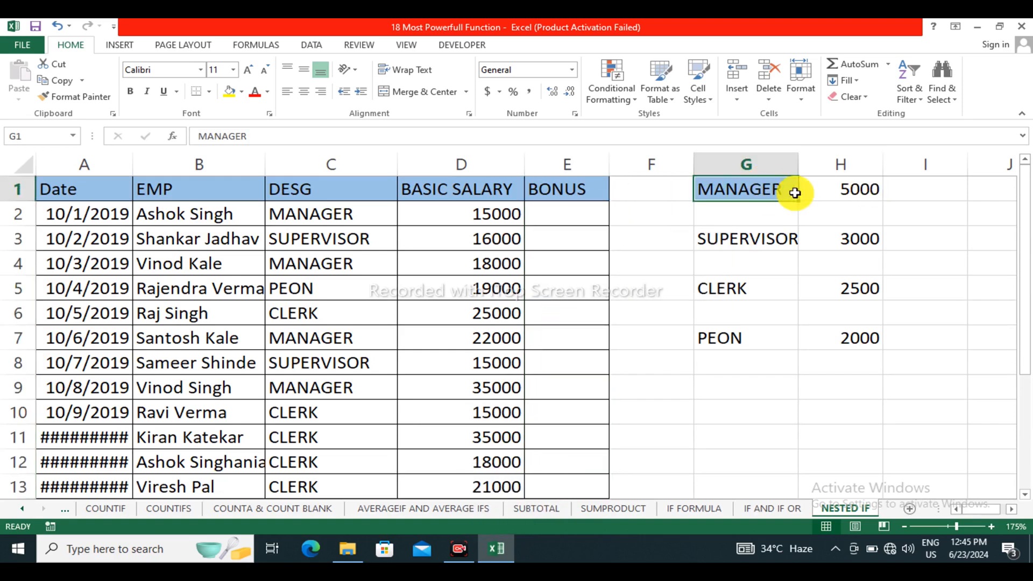
click(846, 187)
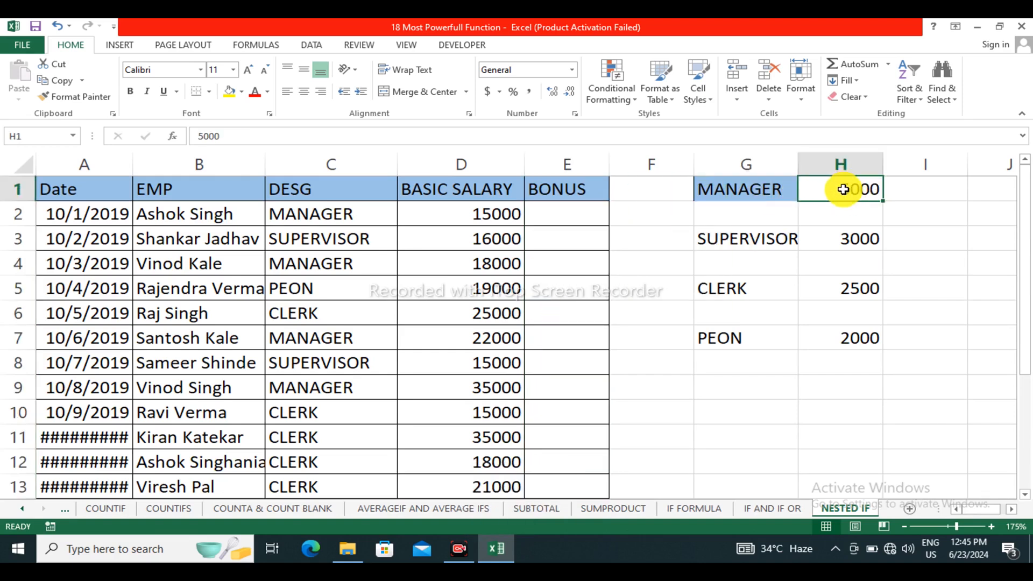
click(761, 188)
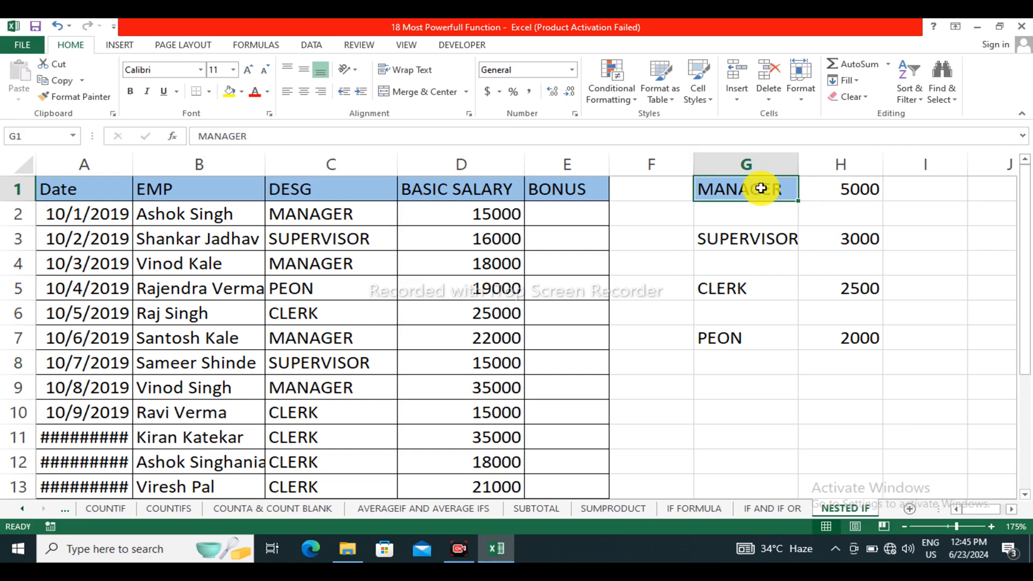
click(867, 238)
click(751, 245)
click(861, 291)
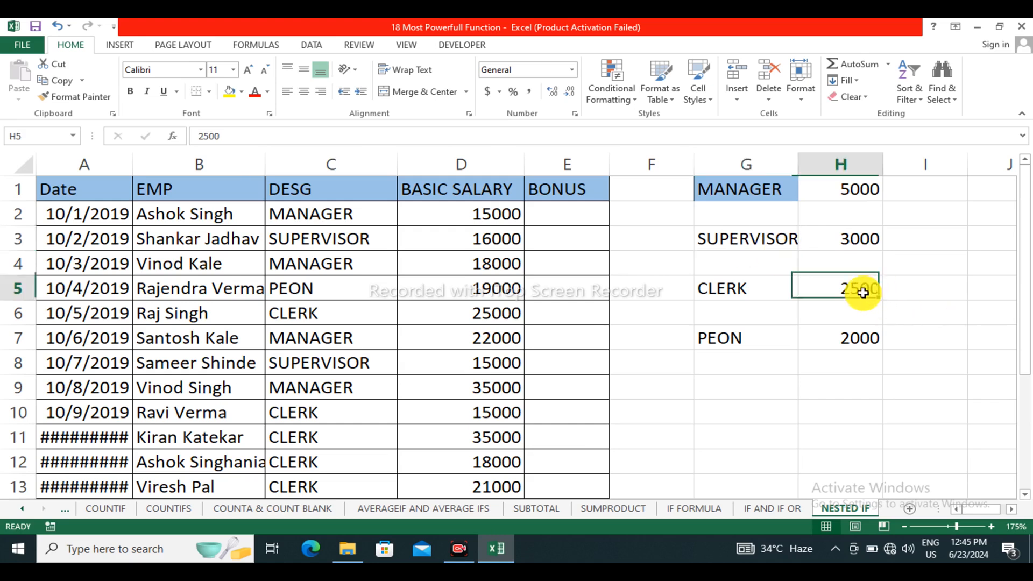
click(754, 289)
click(835, 336)
click(758, 339)
drag(839, 186, 871, 360)
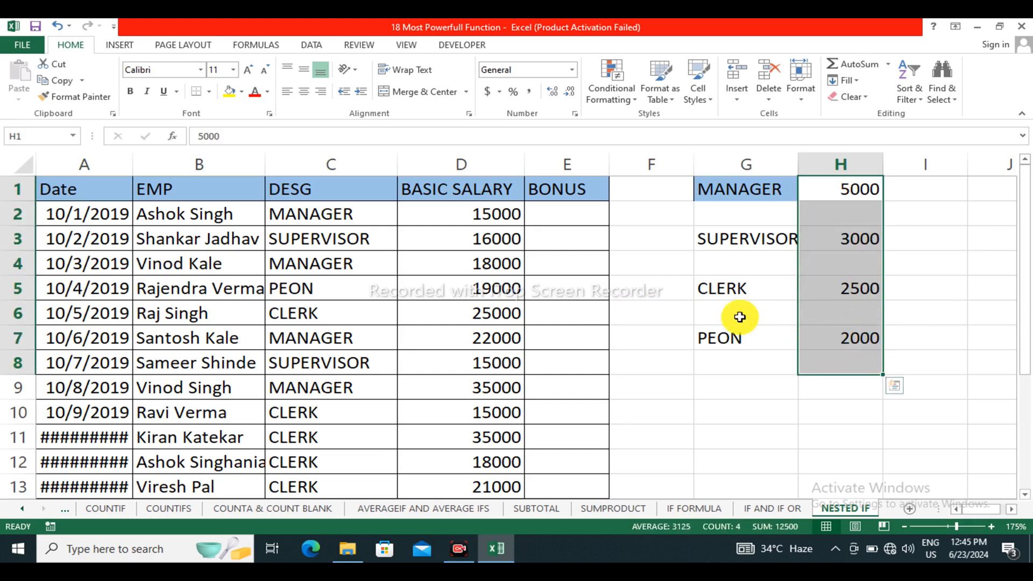
drag(469, 221, 501, 430)
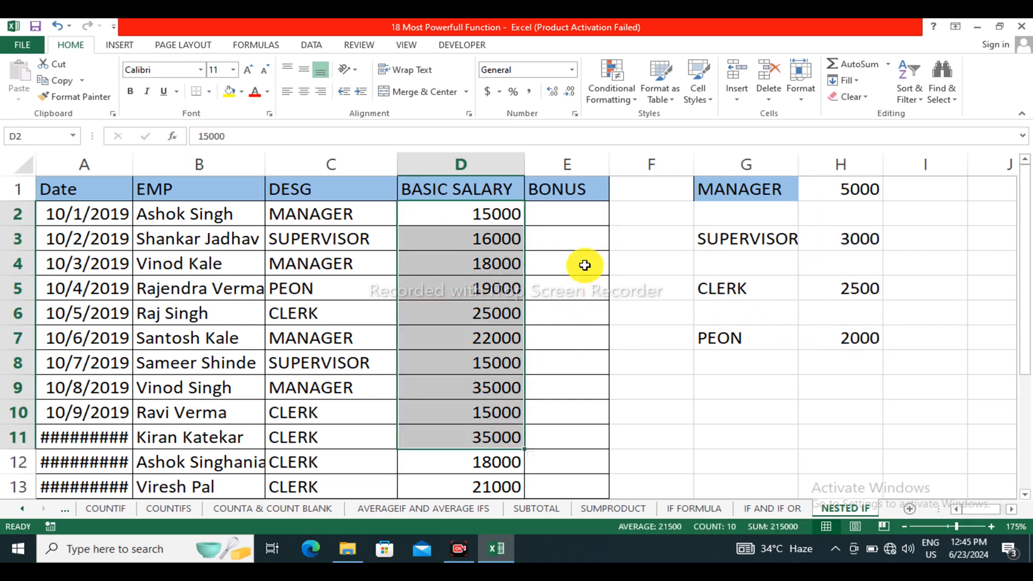
Step: Undo the clearing of the BONUS column to restore its nested IF formulas
drag(556, 210, 583, 270)
click(569, 296)
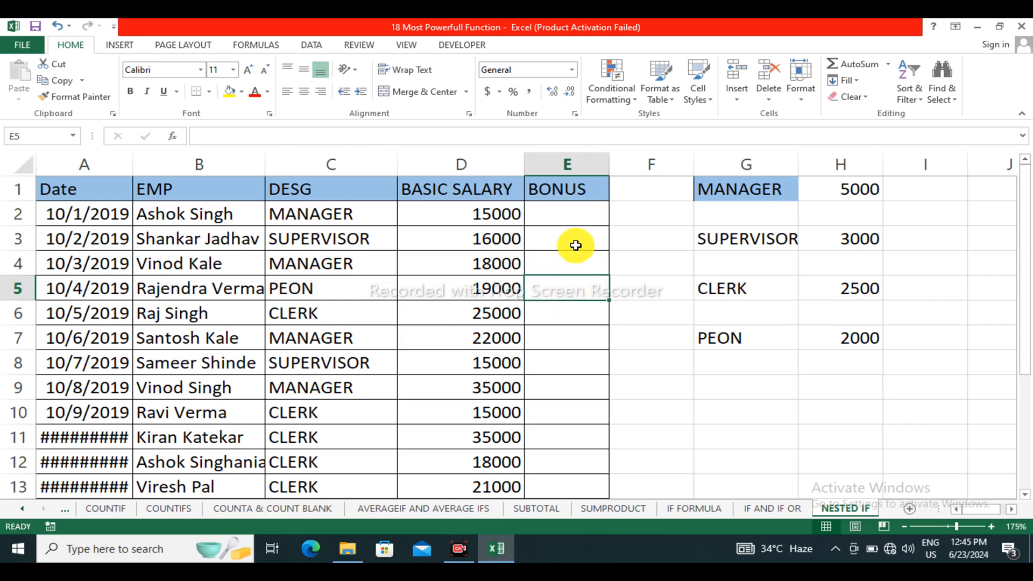
key(ctrl+z)
key(ctrl+z)
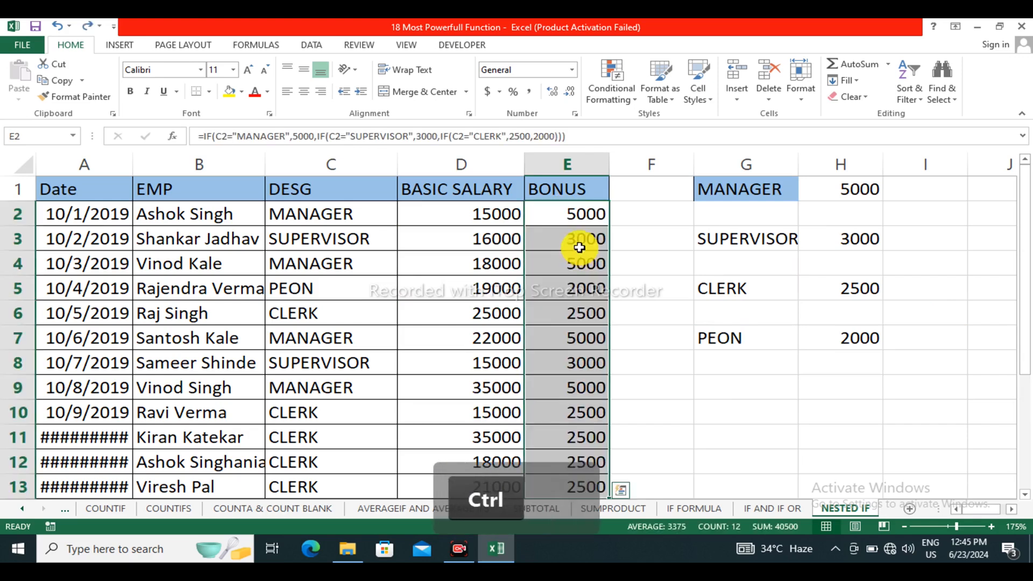
Step: Examine the nested IF formula in E2 against the designation list, checking the MANAGER and SUPERVISOR tests and their bonus amounts
double_click(575, 219)
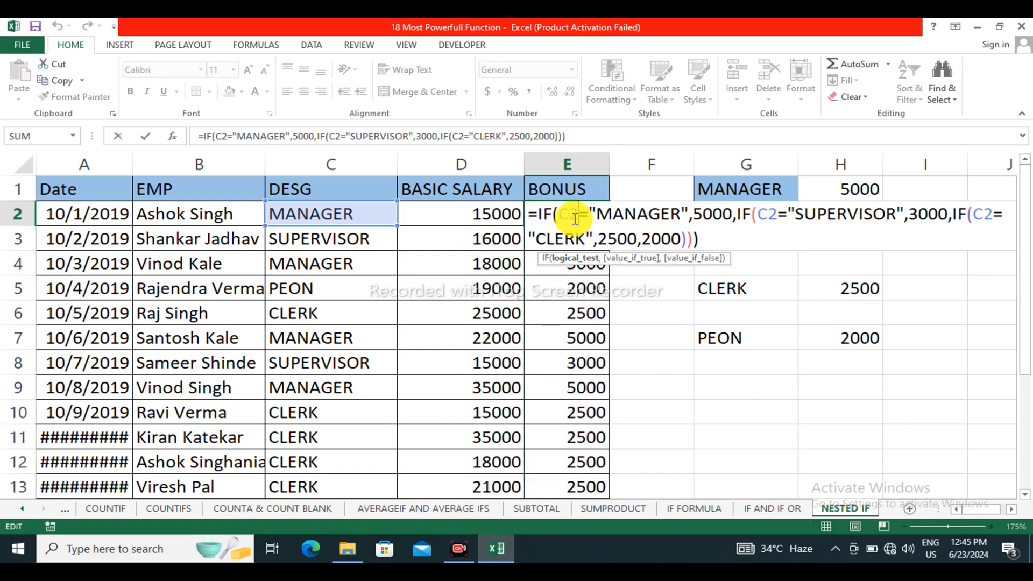
click(645, 386)
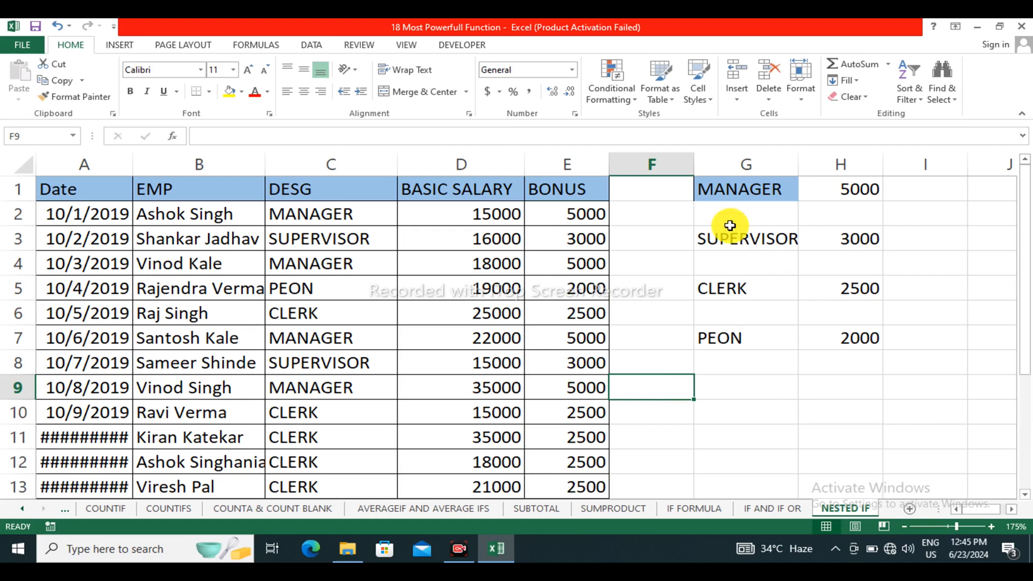
click(723, 198)
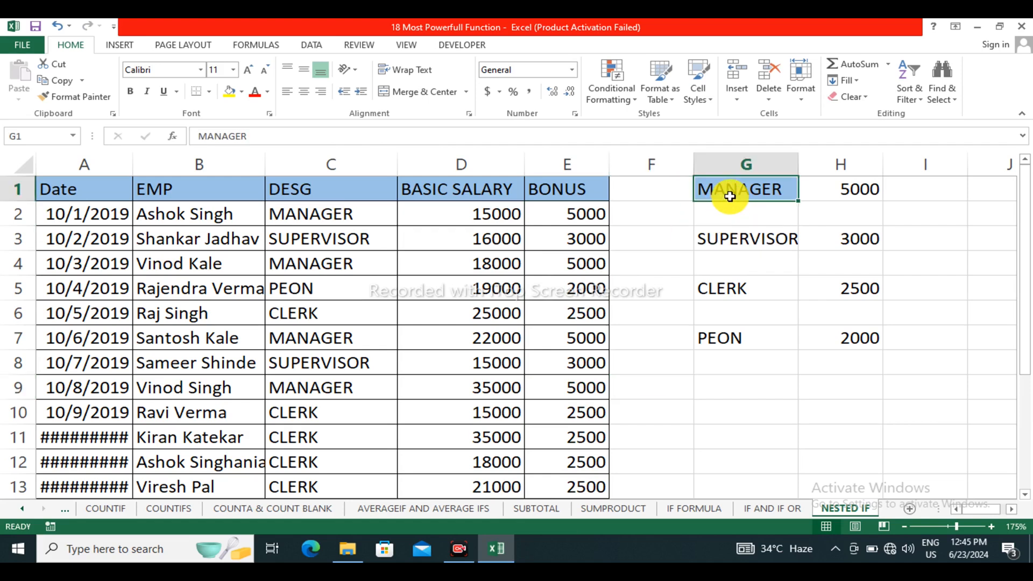
click(559, 216)
double_click(563, 213)
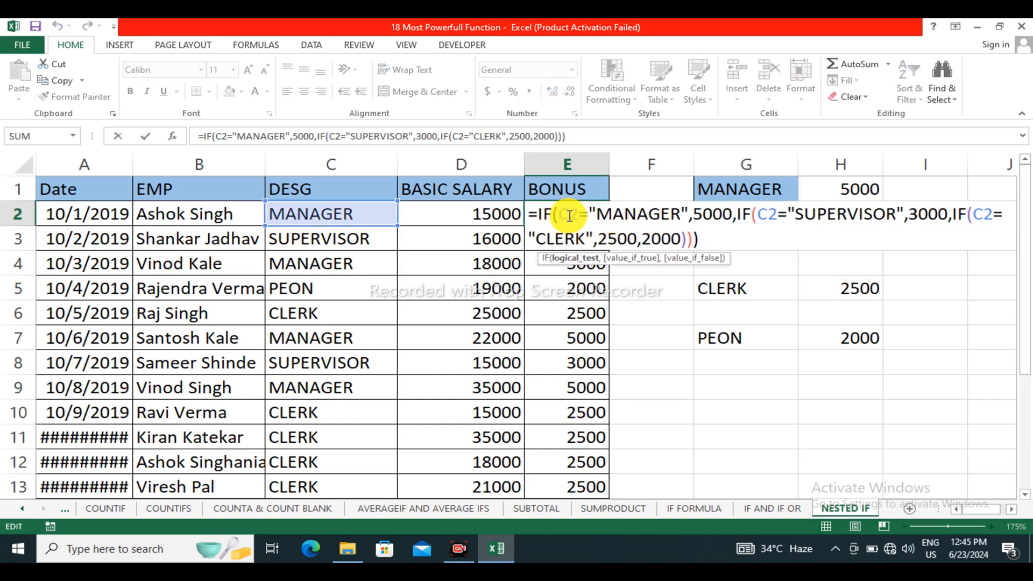
drag(596, 216, 728, 218)
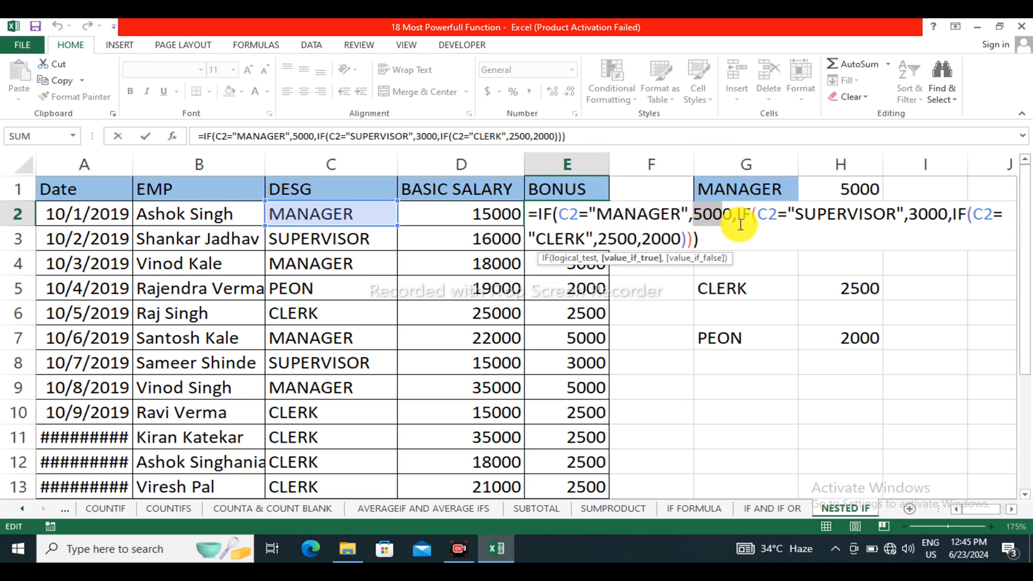
click(743, 215)
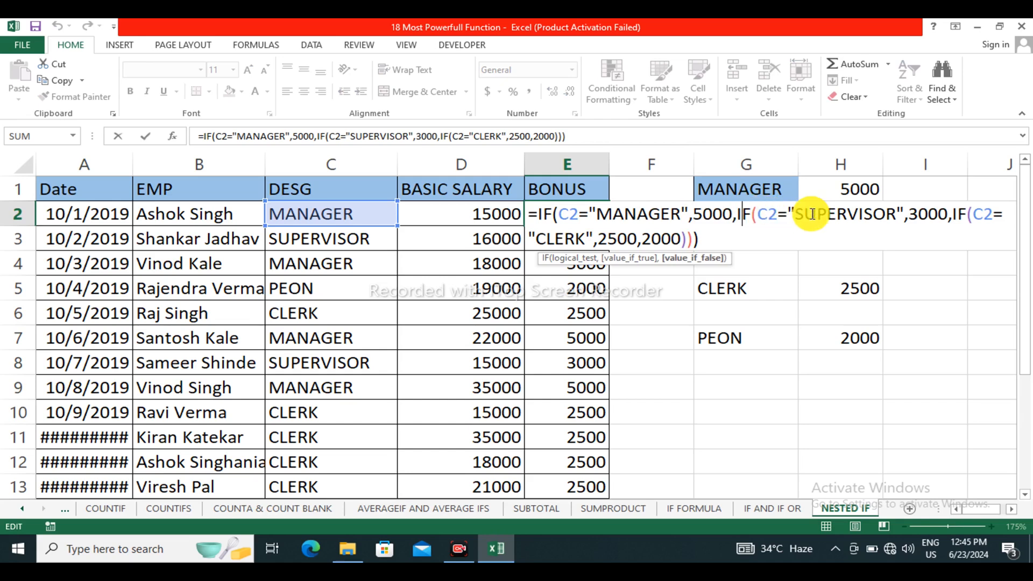
drag(808, 215, 840, 215)
drag(919, 215, 947, 215)
click(926, 237)
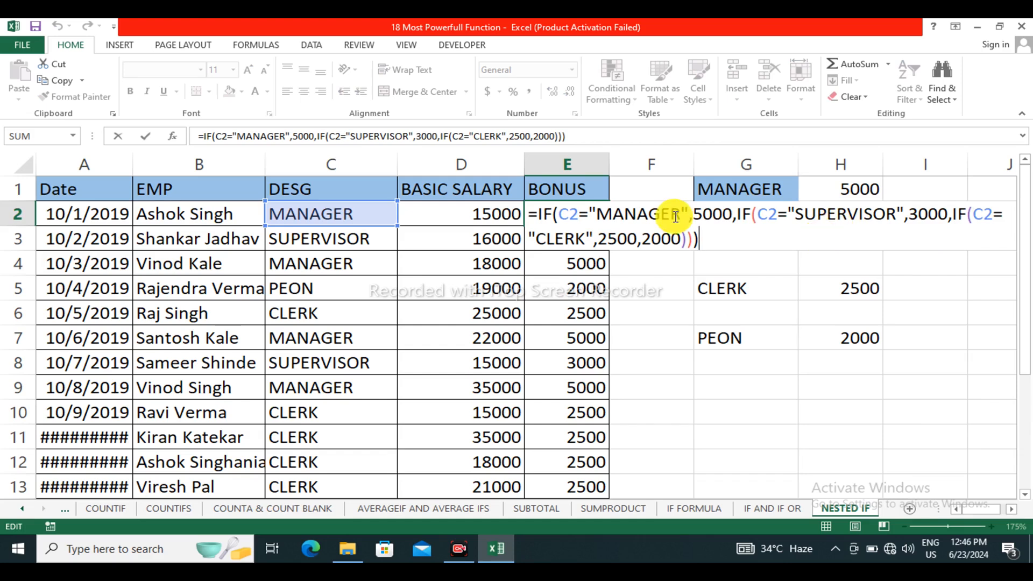
Step: Trace the E2 bonus formula from its MANAGER test through the SUPERVISOR and CLERK tests to the final fallback amount
drag(562, 214, 637, 208)
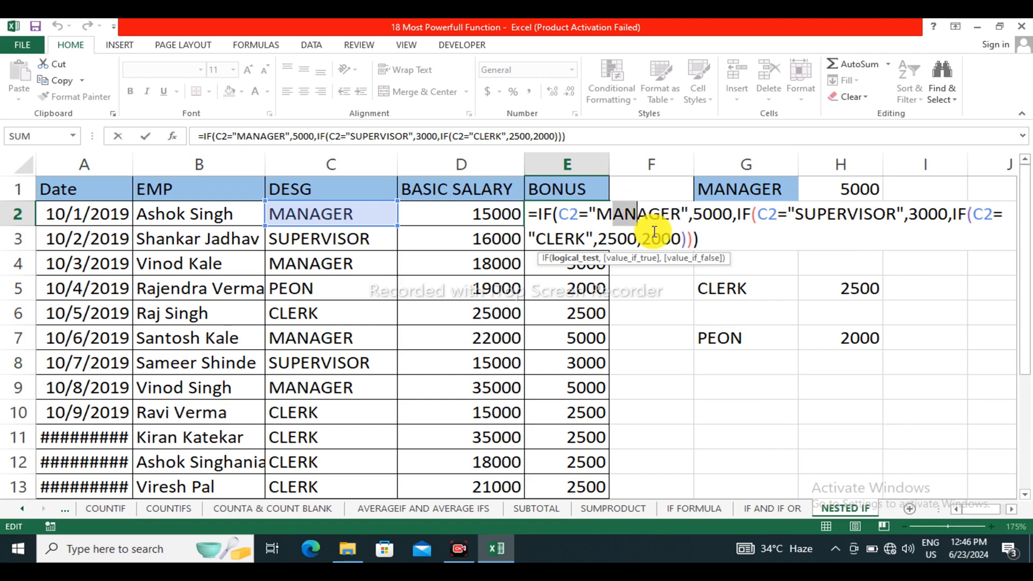
drag(700, 214, 930, 214)
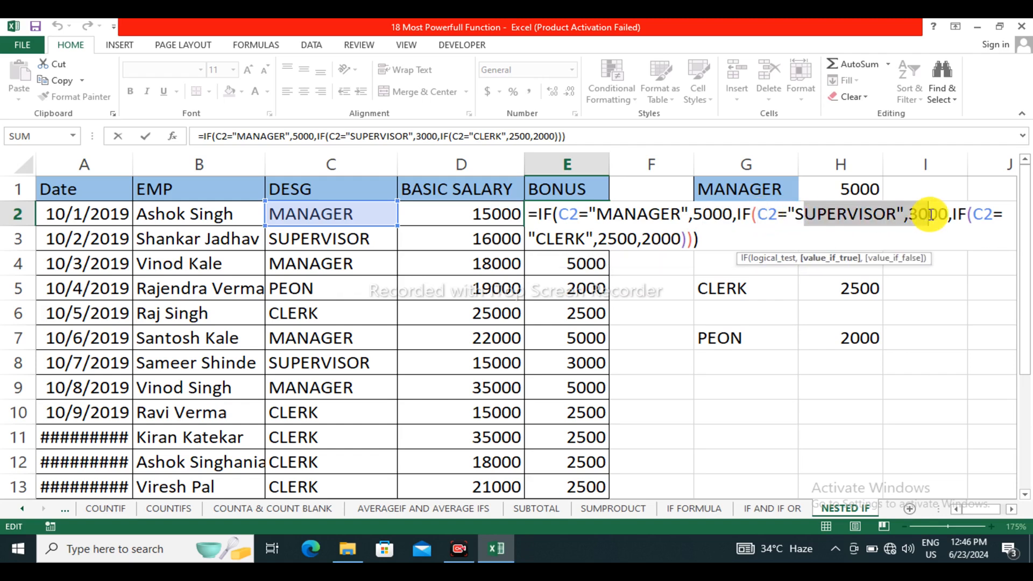
click(930, 214)
click(980, 215)
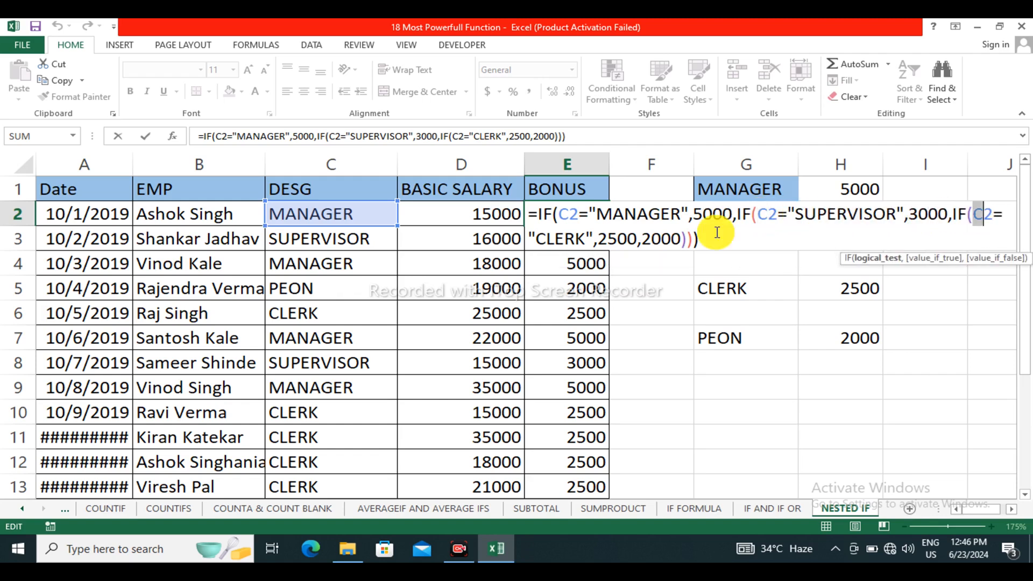
drag(552, 240, 662, 239)
click(699, 239)
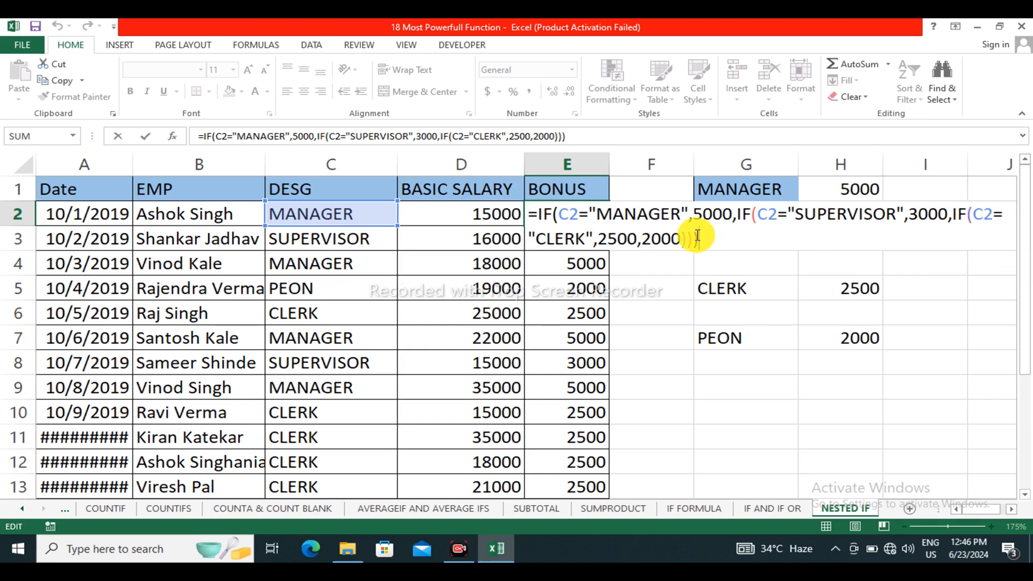
key(Return)
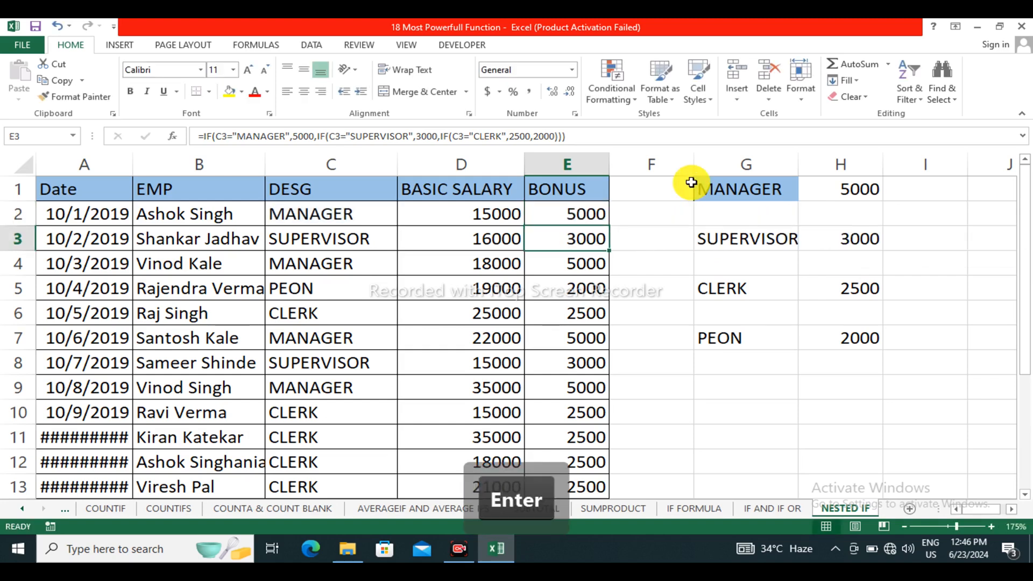